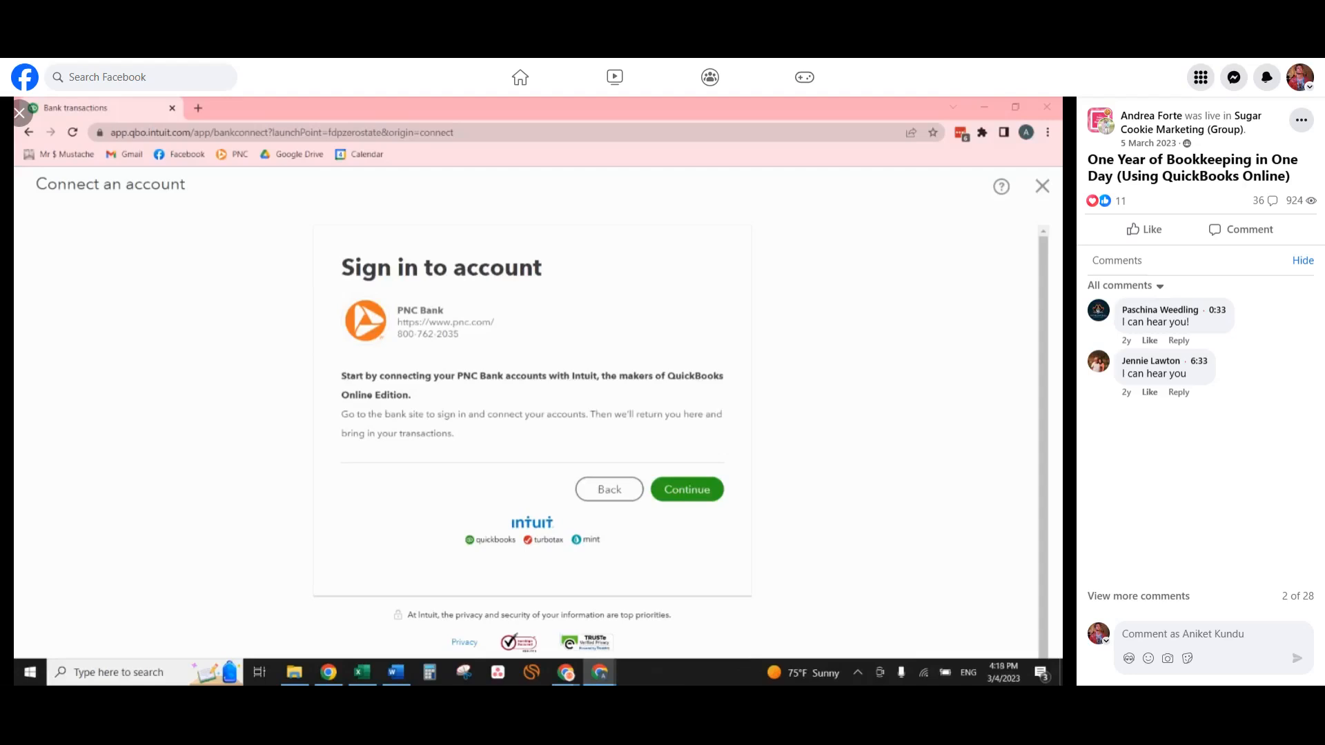
# Authorize Intuit to access only the business checking account in PNC Online Banking, and return to QuickBooks.
pyautogui.moveTo(356, 679); pyautogui.dragTo(430, 107)
pyautogui.scroll(-1, 543, 427)
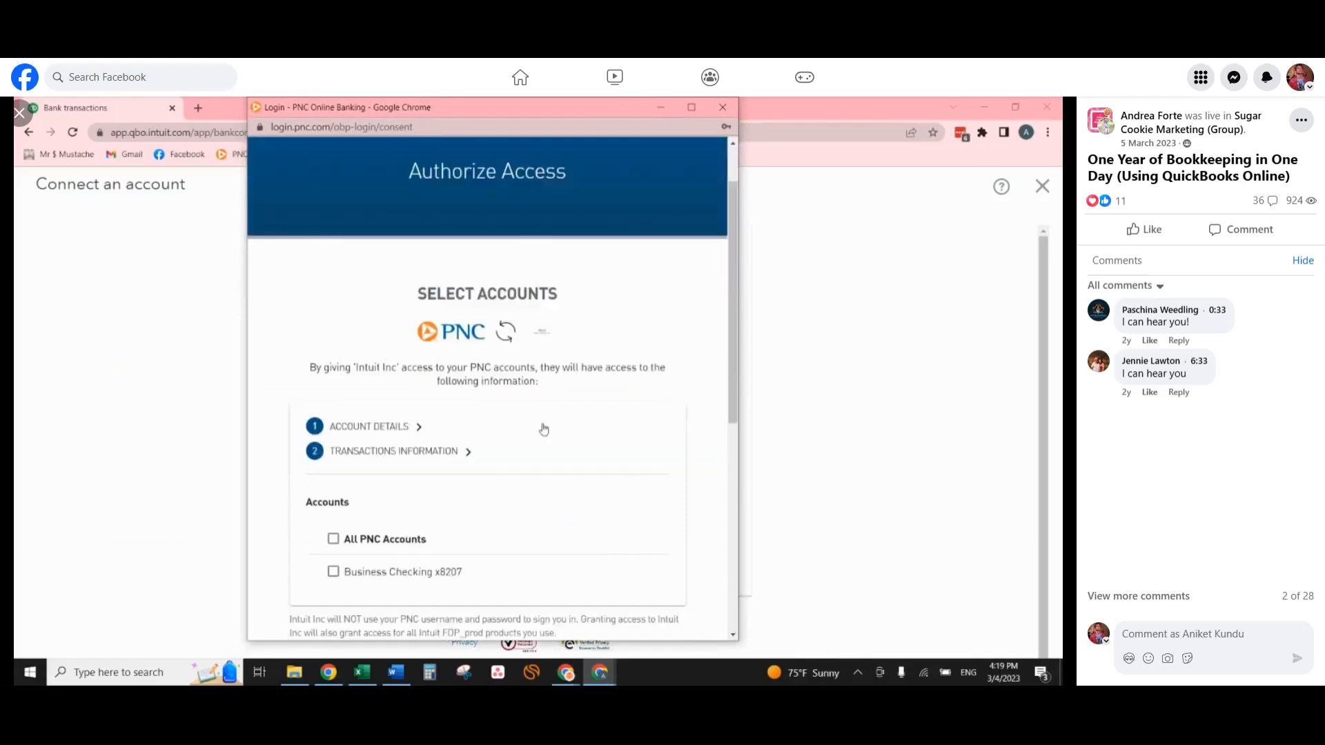
pyautogui.scroll(-1, 544, 430)
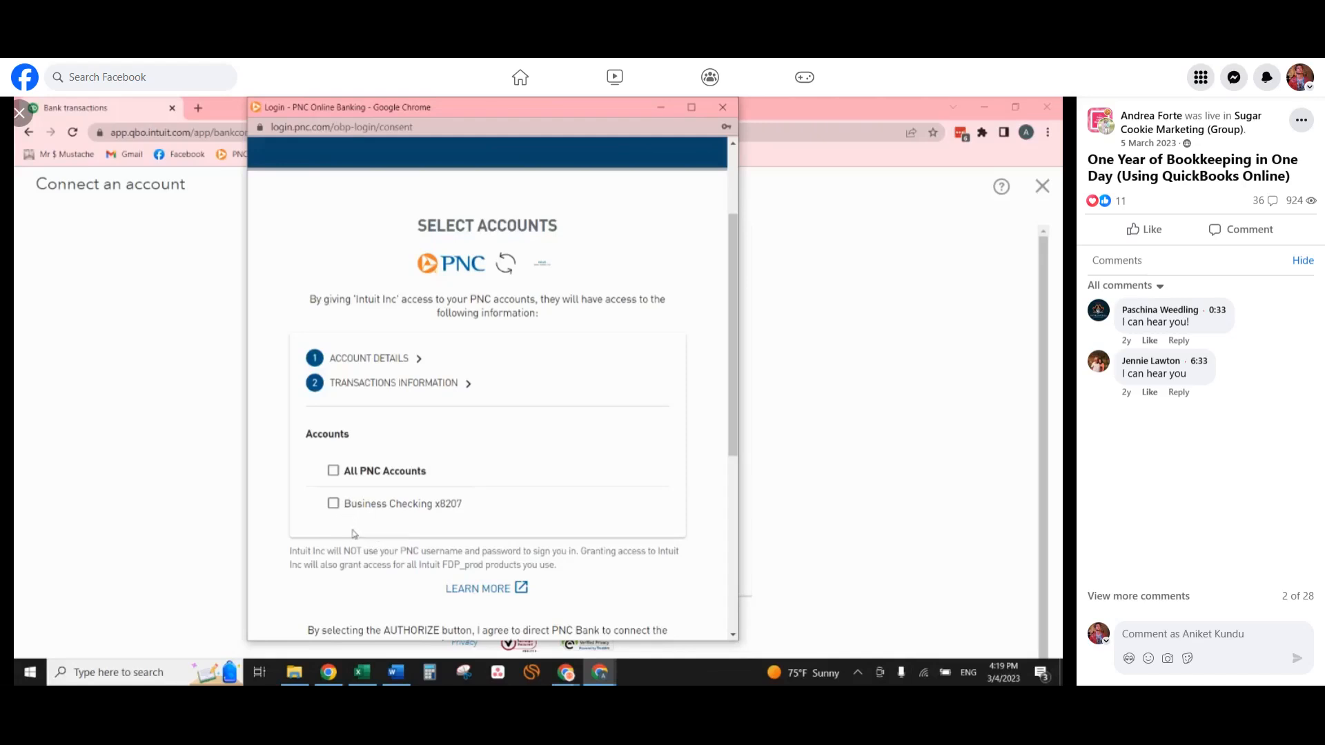
pyautogui.click(334, 506)
pyautogui.scroll(-3, 621, 449)
pyautogui.click(511, 484)
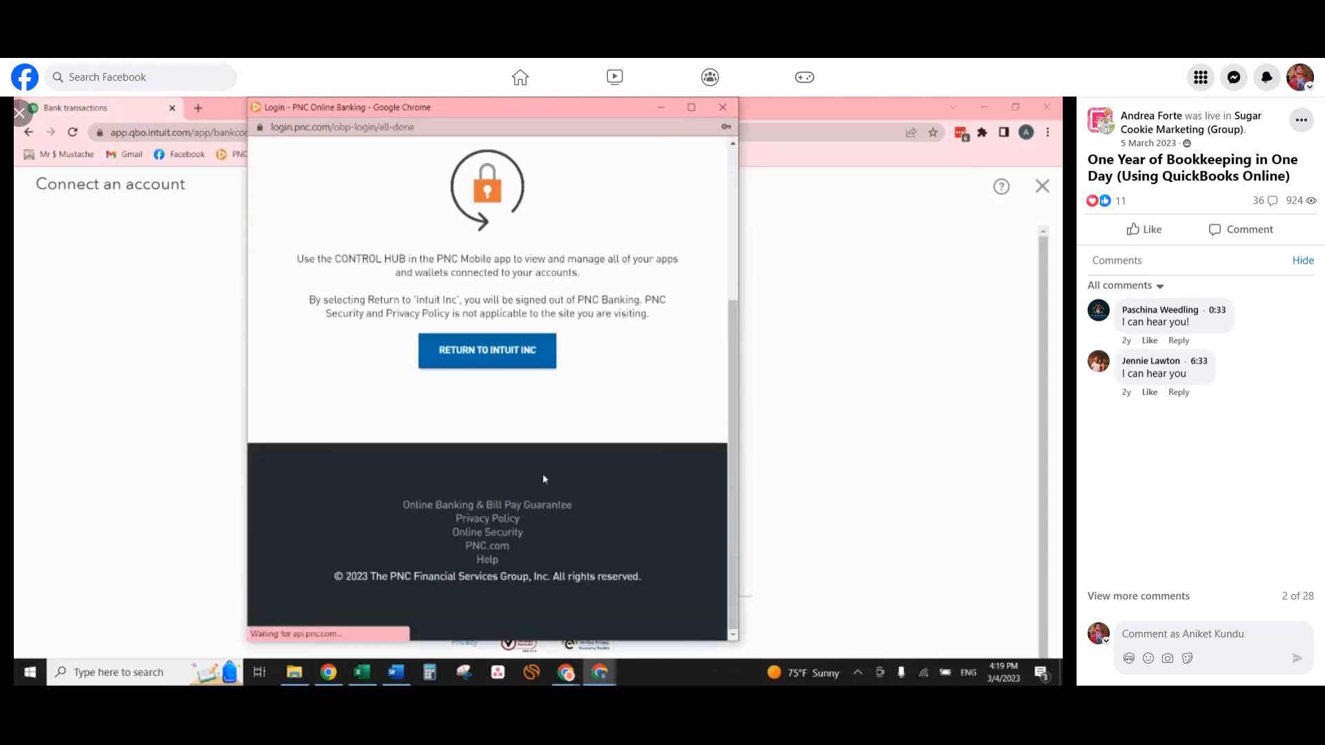
pyautogui.click(488, 556)
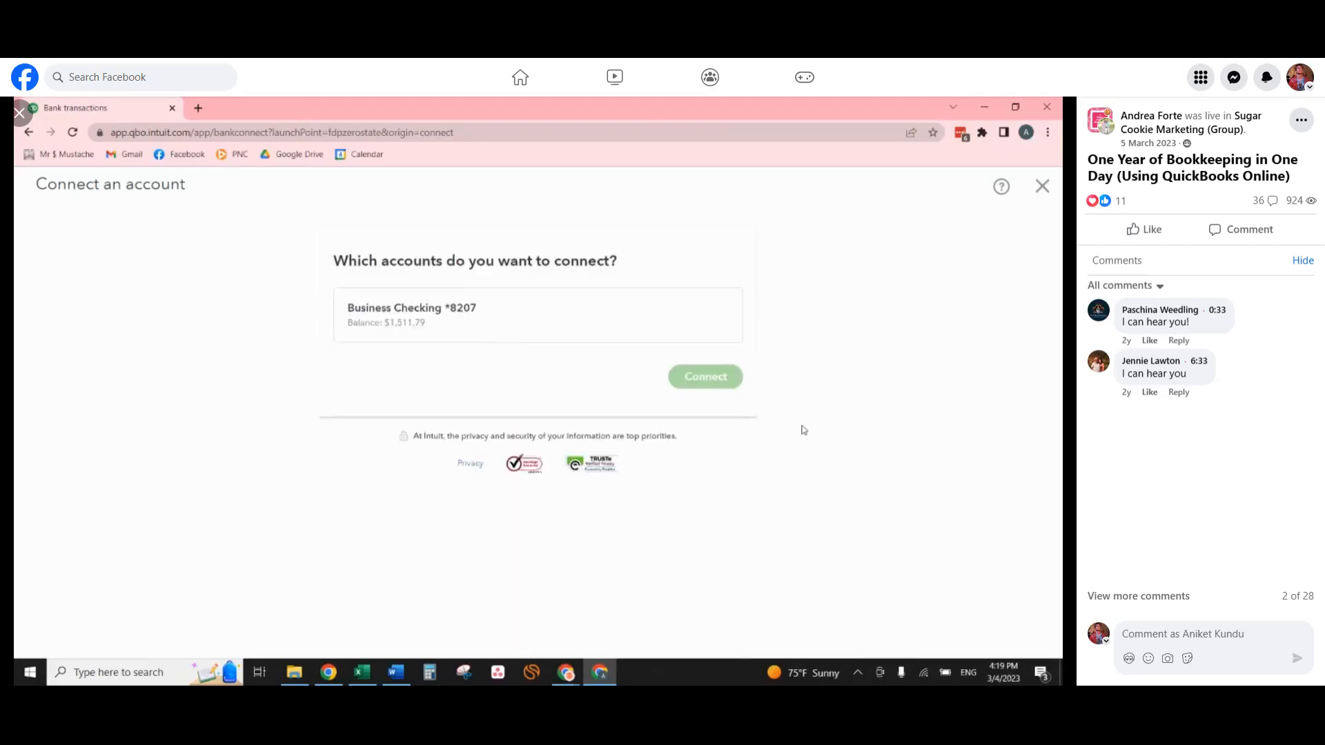
# Start adding a new QuickBooks account for the business checking feed, and name it "PNC Bank xxx (xxxx)".
pyautogui.click(519, 324)
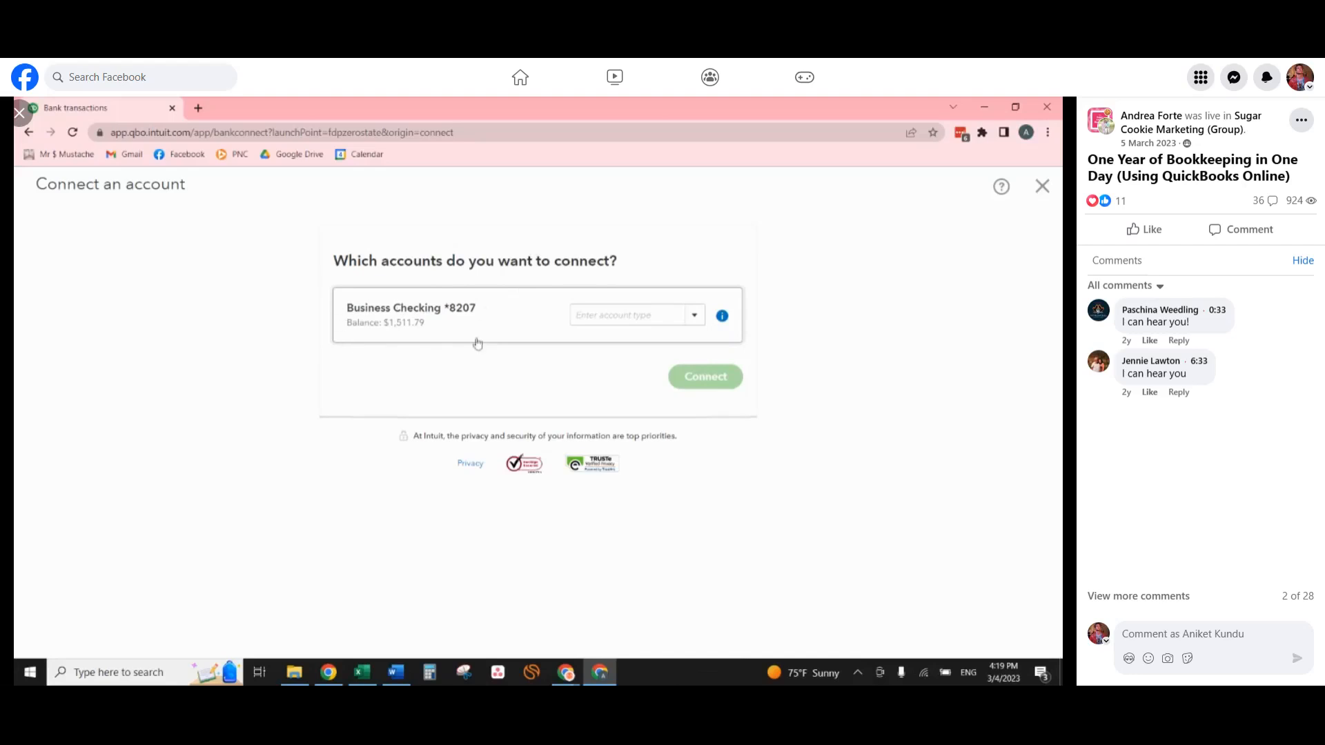
pyautogui.click(695, 324)
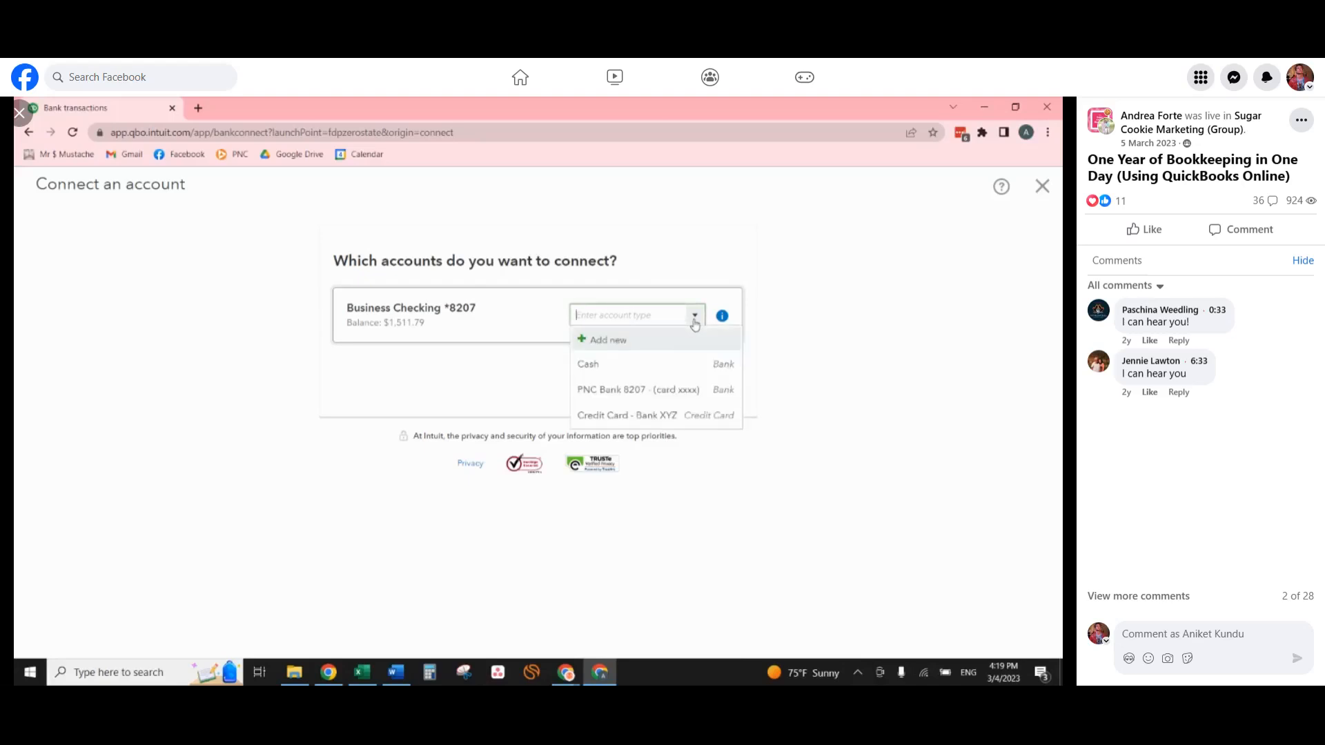
pyautogui.click(616, 341)
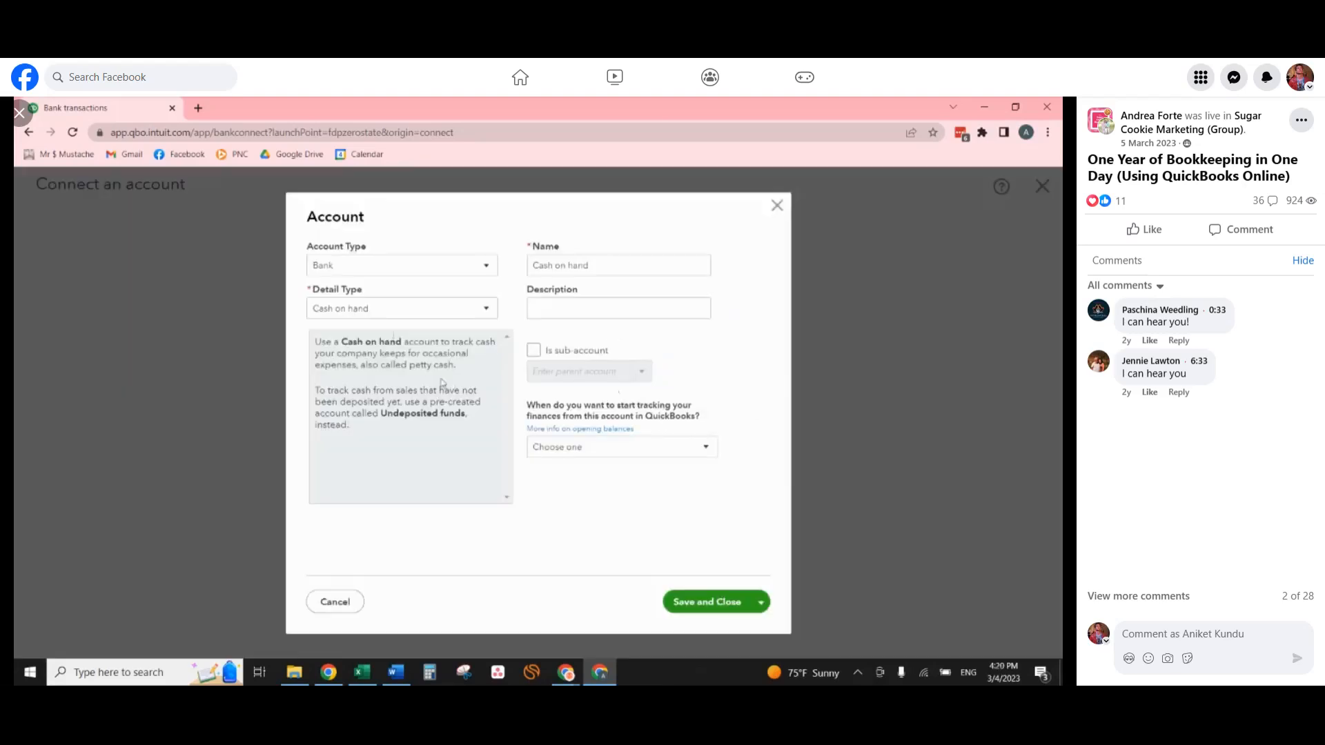
pyautogui.click(382, 309)
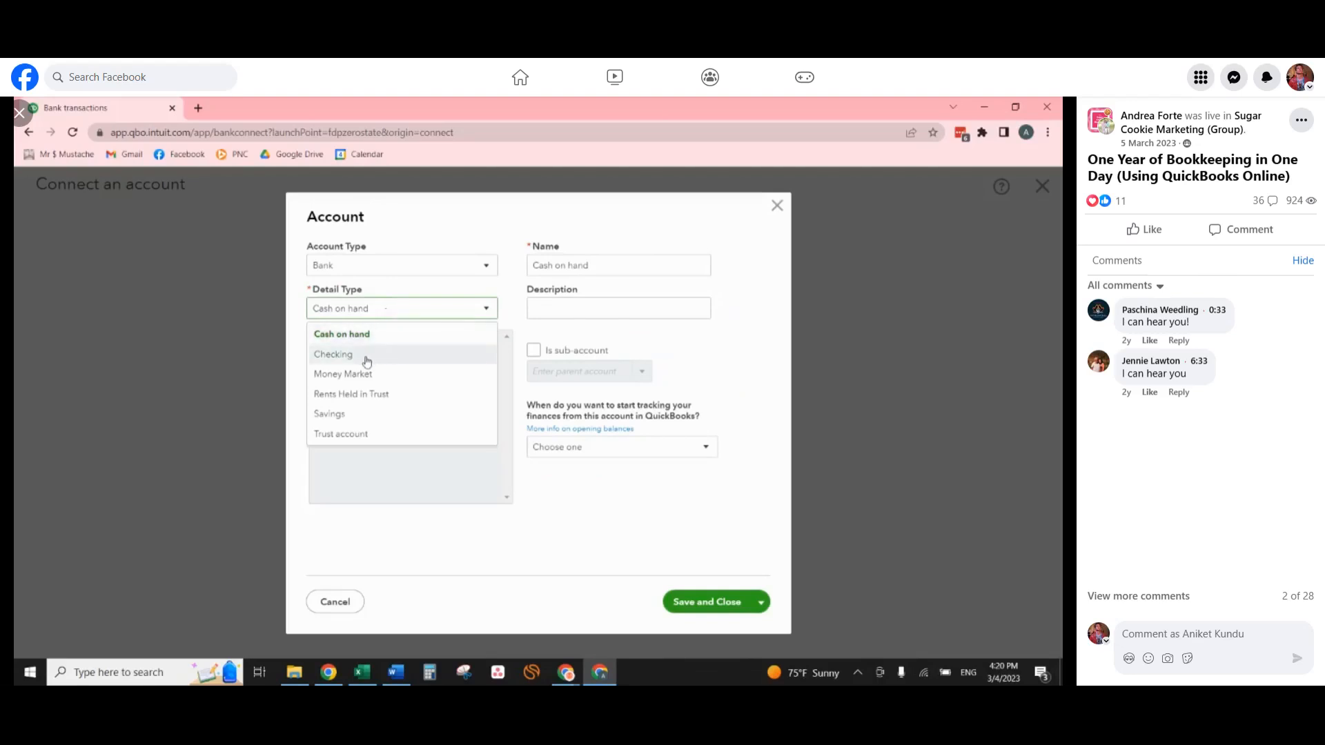
pyautogui.tripleClick(647, 275)
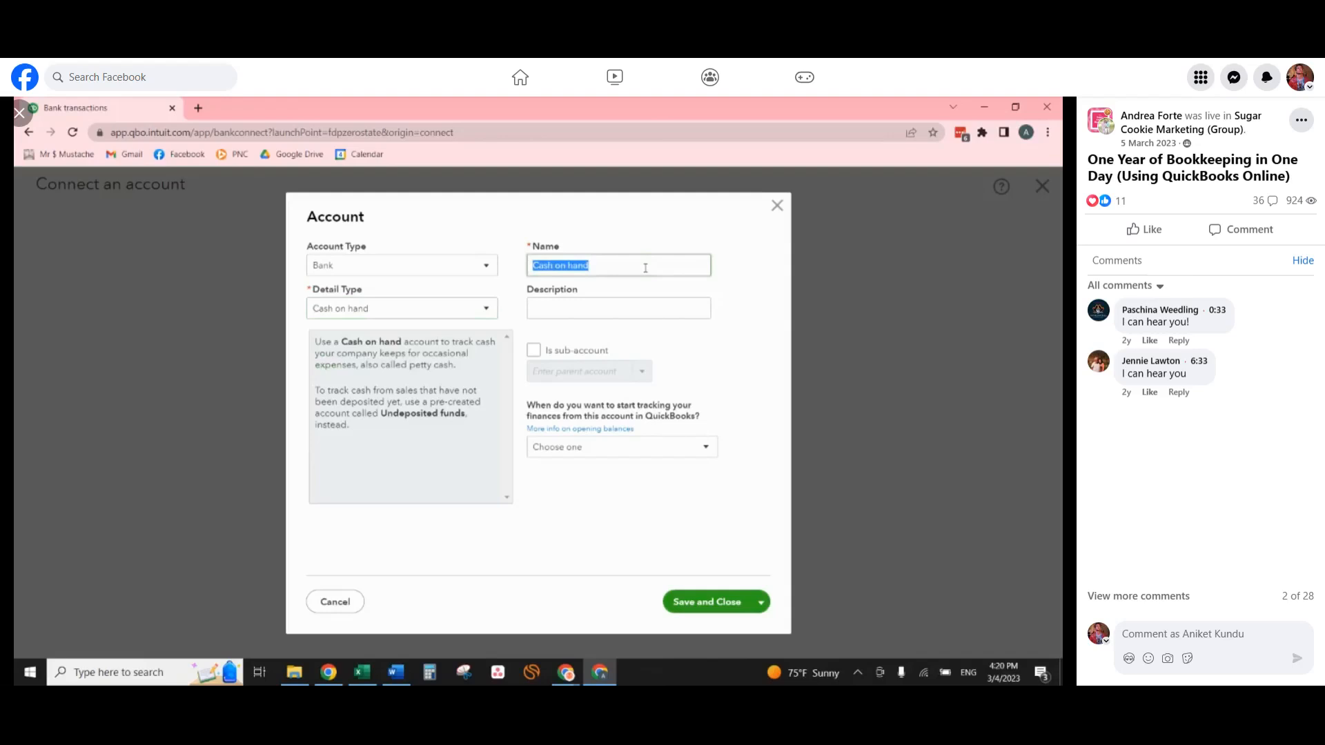
pyautogui.write('PNC Bank xxx (xxxx')
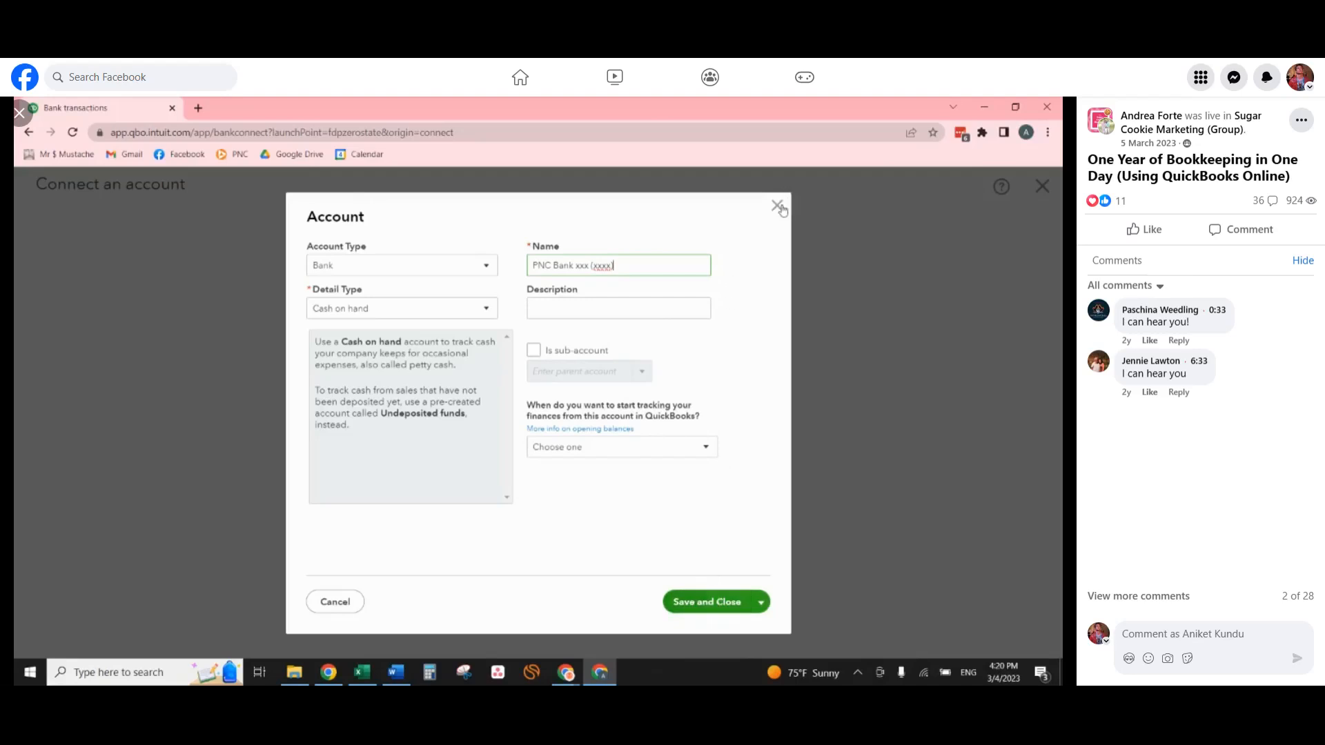
# Set the new account's detail type to Checking, rename it "PNC Bank XXX", and discard the form without saving.
pyautogui.click(408, 324)
pyautogui.click(386, 352)
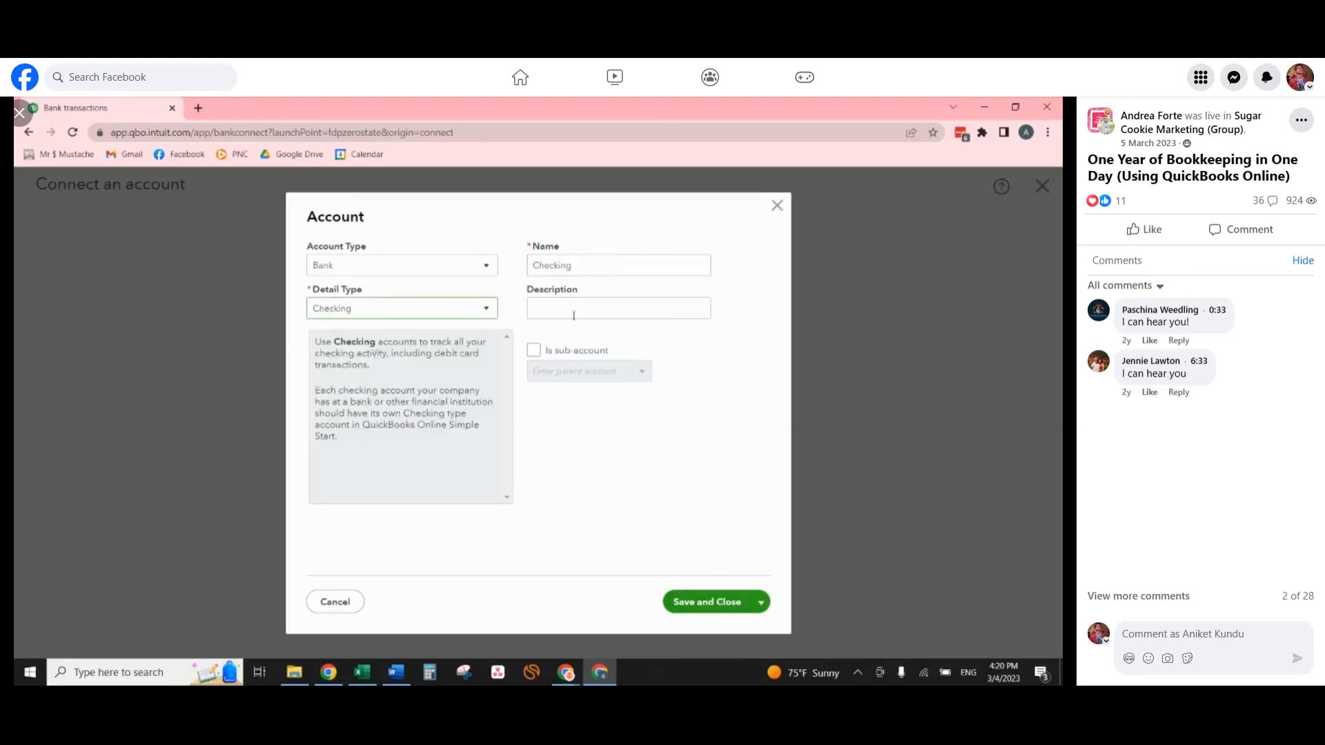
pyautogui.doubleClick(588, 261)
pyautogui.write('ONC Bank XXX')
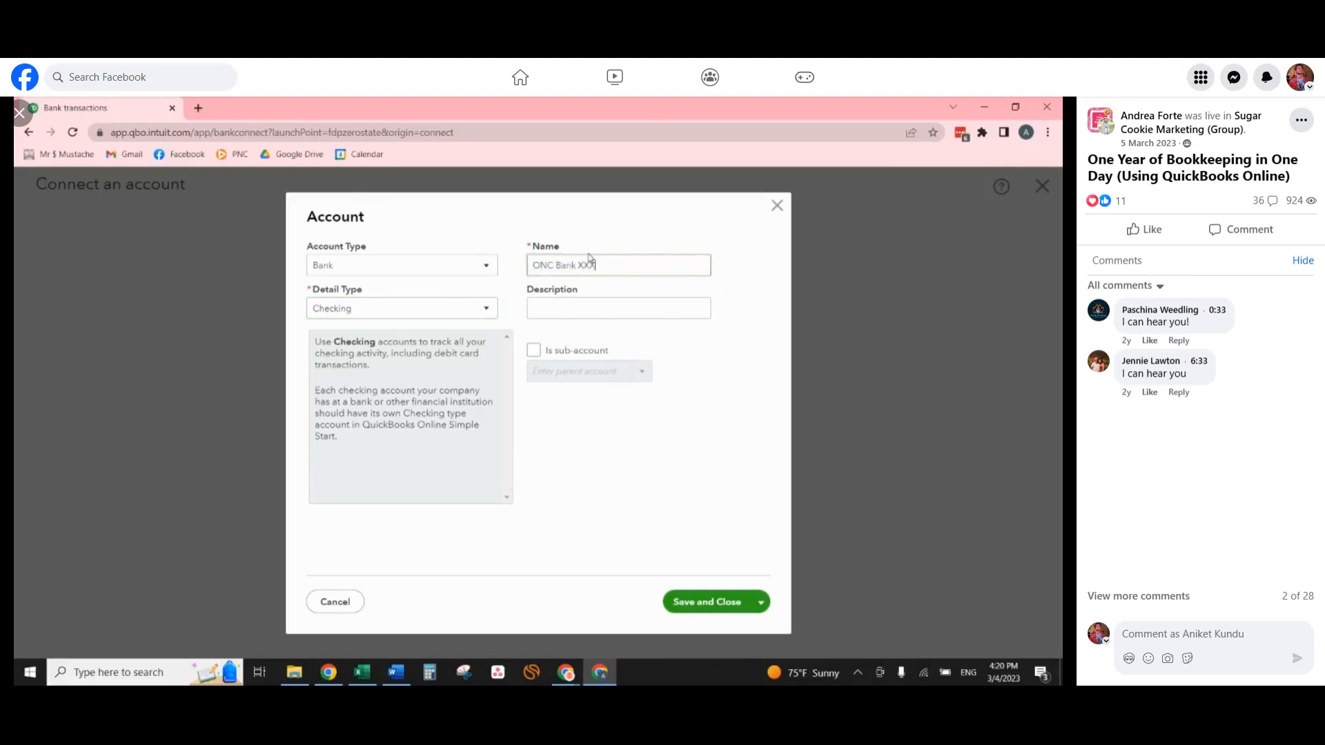
pyautogui.press('Delete')
pyautogui.write('P')
pyautogui.click(619, 262)
pyautogui.click(777, 206)
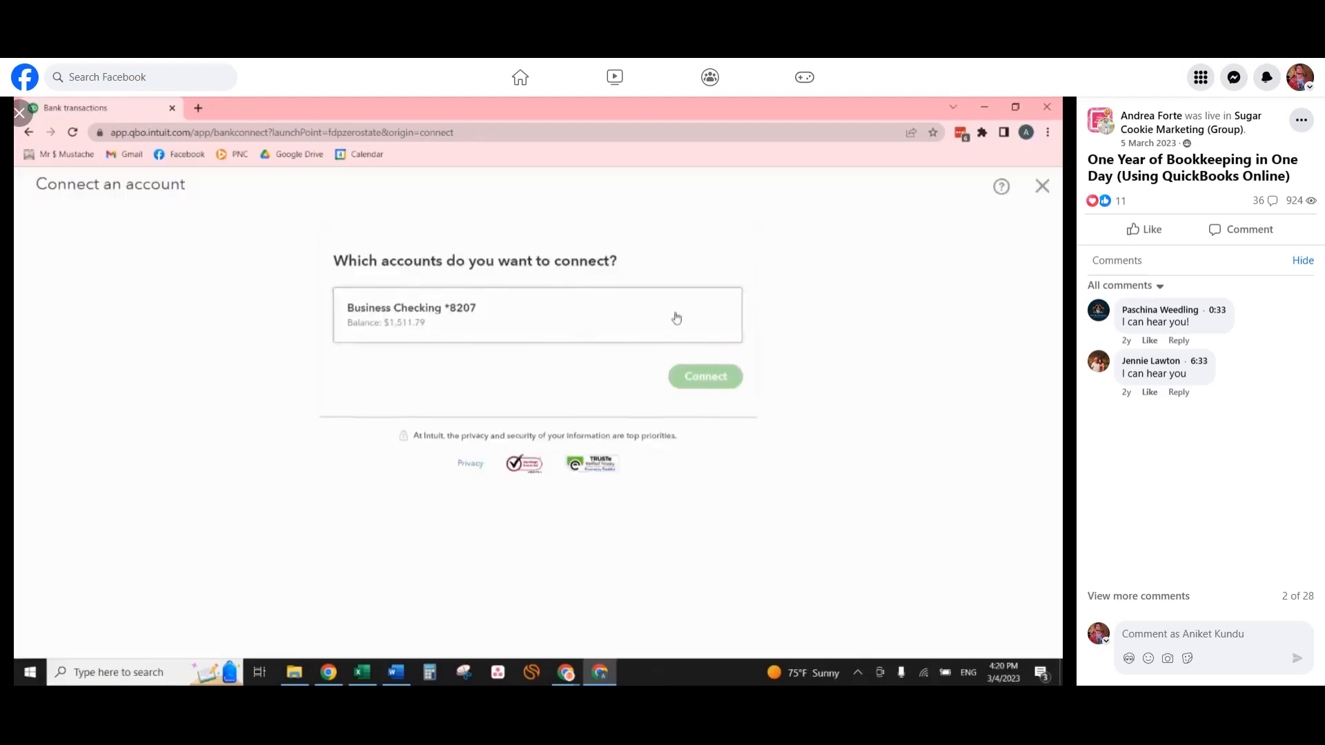
# Match the business checking account to the existing PNC Bank account, check custom start dates back to December 2022, and exit without connecting.
pyautogui.click(694, 315)
pyautogui.click(621, 391)
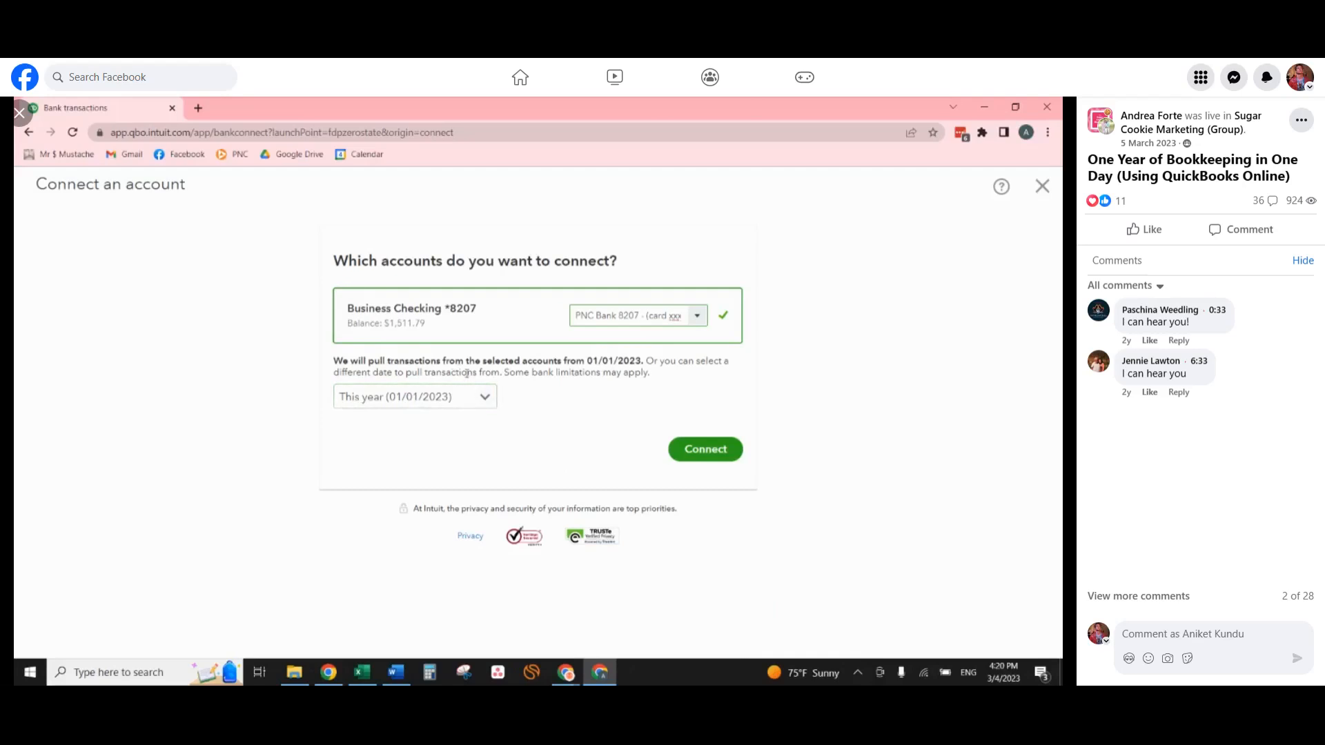
pyautogui.click(481, 400)
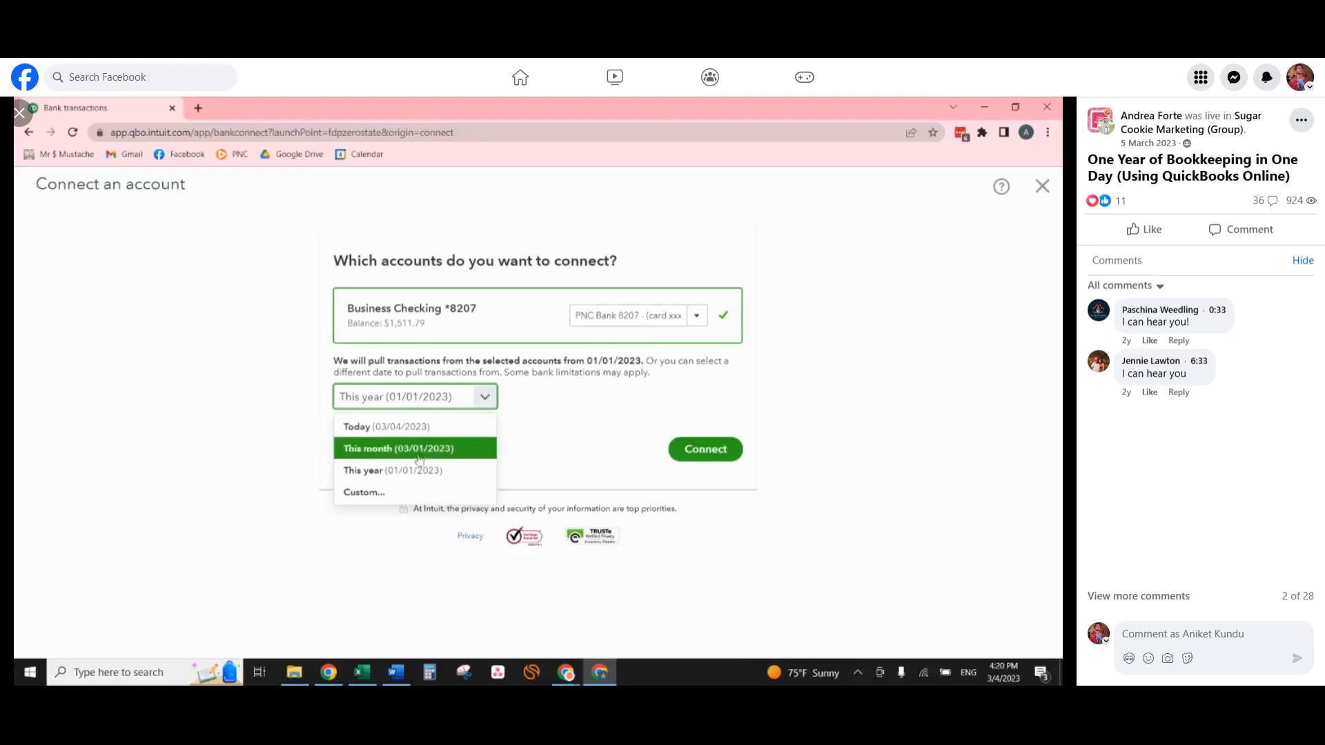
pyautogui.click(407, 492)
pyautogui.click(375, 430)
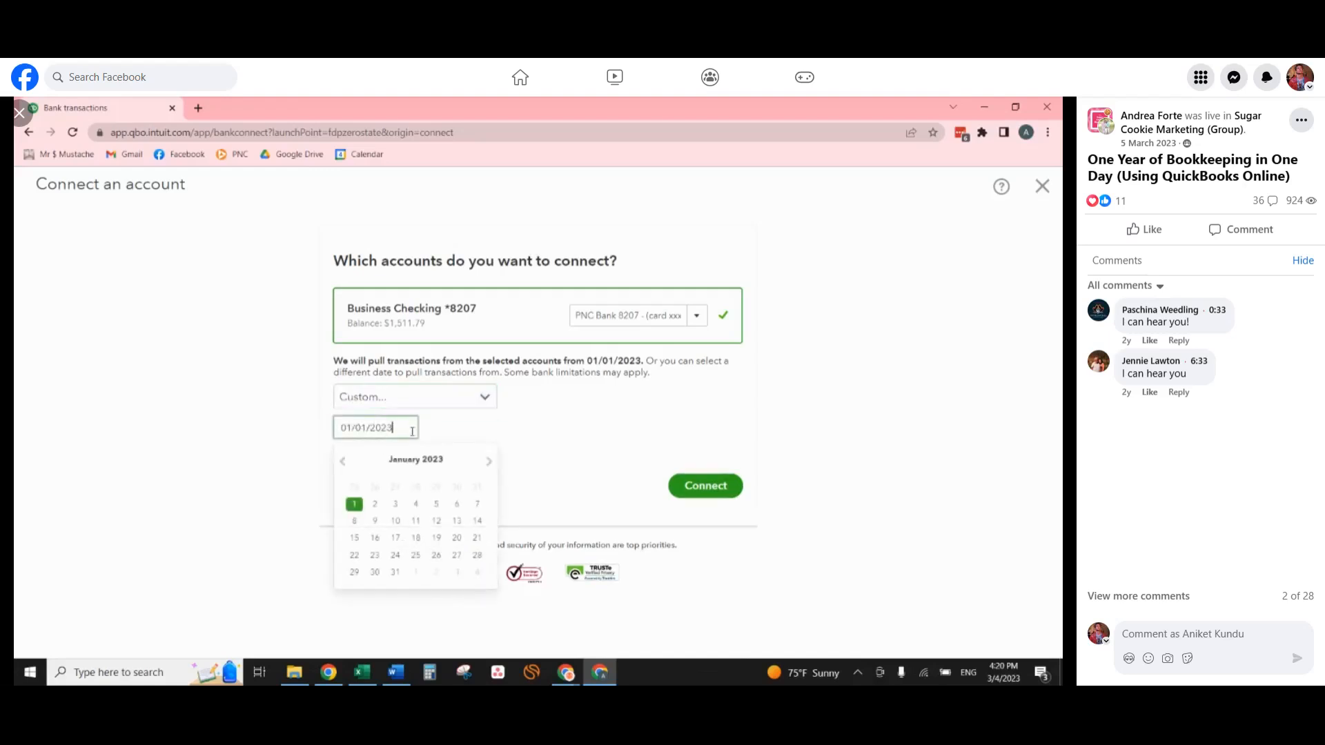
pyautogui.click(346, 461)
pyautogui.click(345, 460)
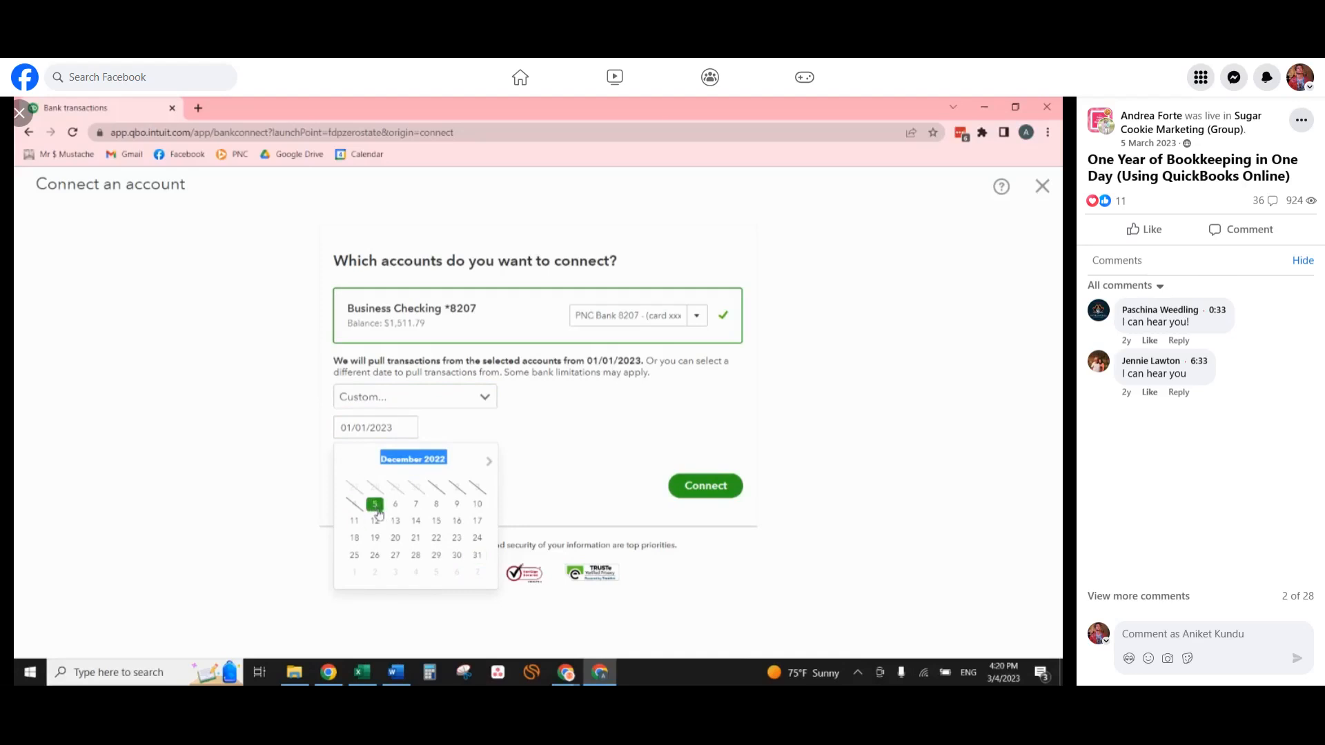
pyautogui.click(580, 402)
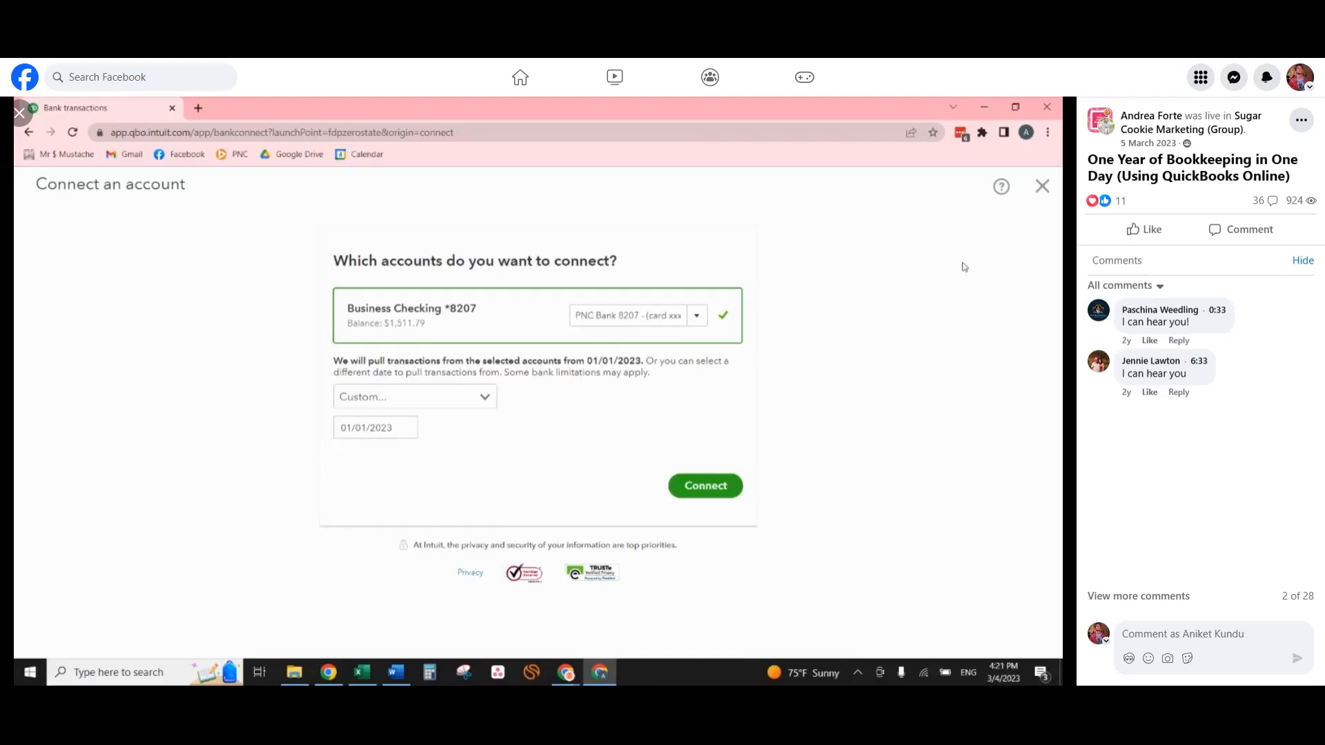
pyautogui.click(1041, 196)
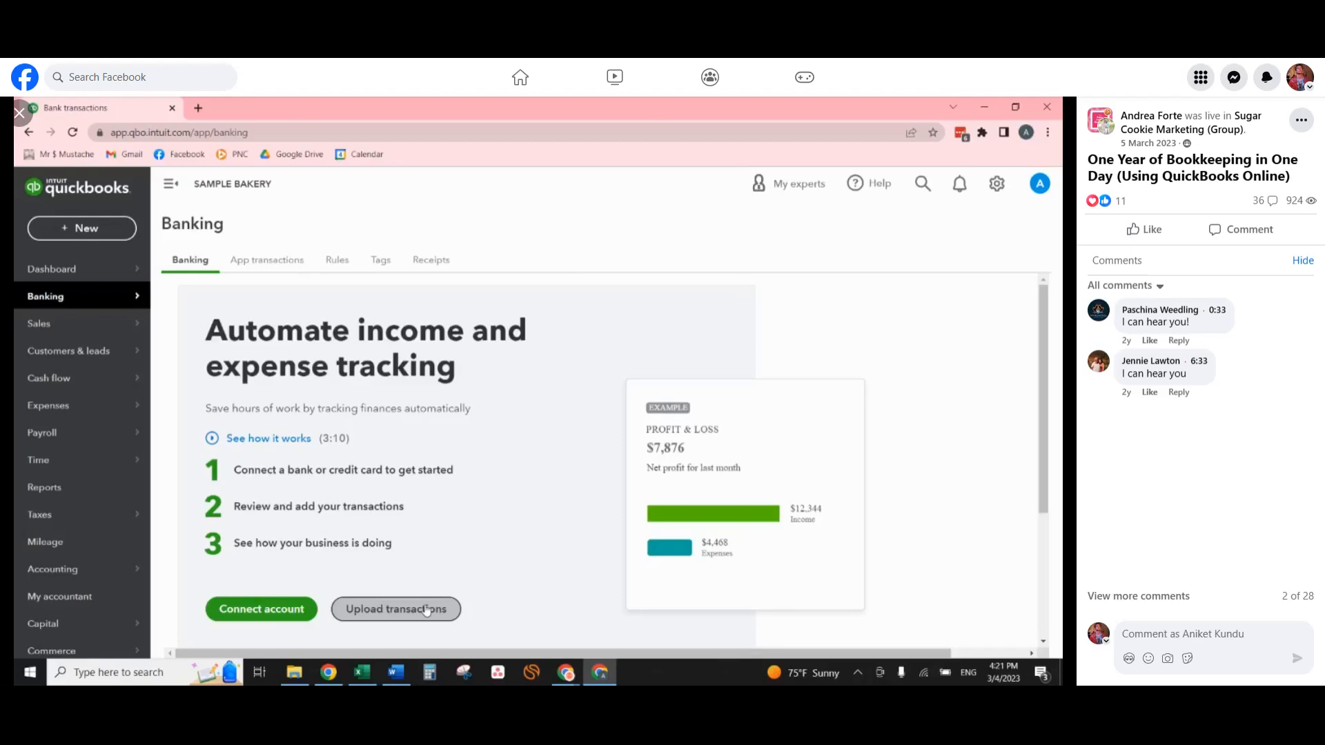
# Switch to File Explorer and select the 1.1.22-12.31.22 CSV file in the Bank downloads folder.
pyautogui.click(294, 672)
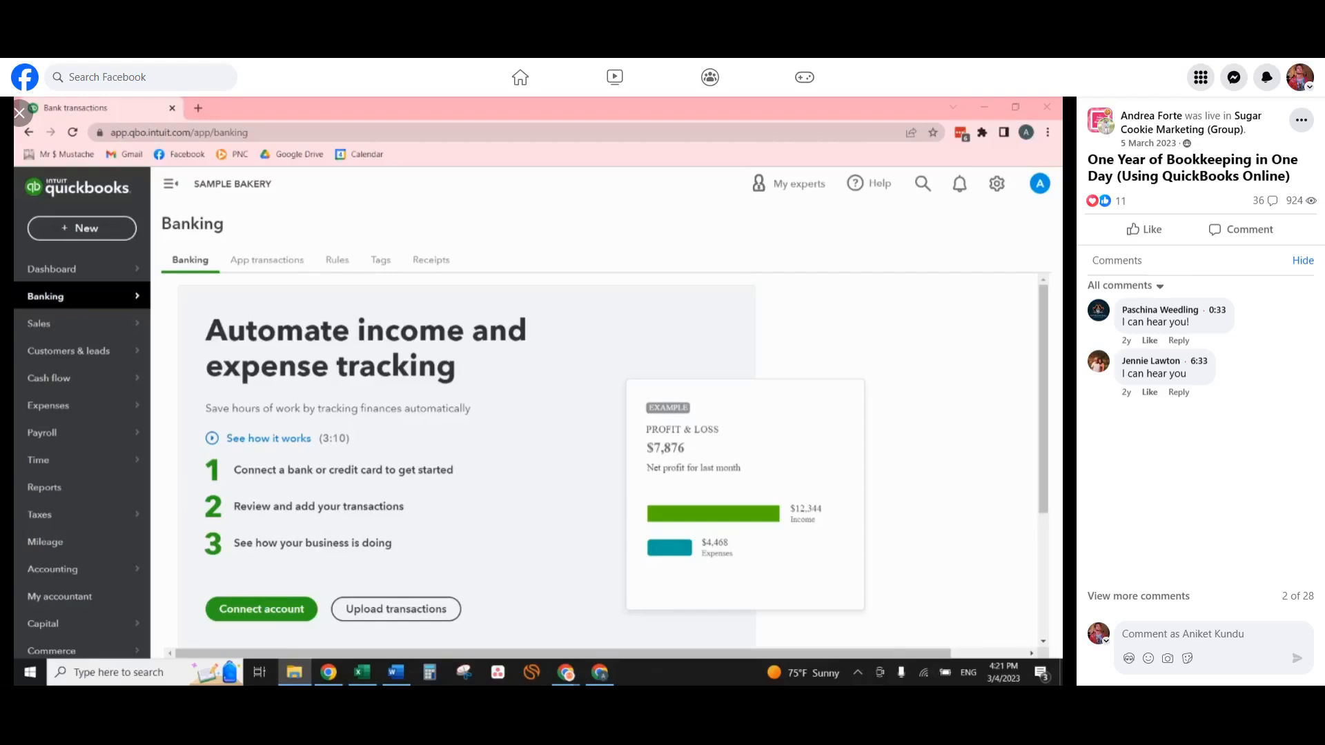
pyautogui.moveTo(1059, 446); pyautogui.dragTo(541, 177)
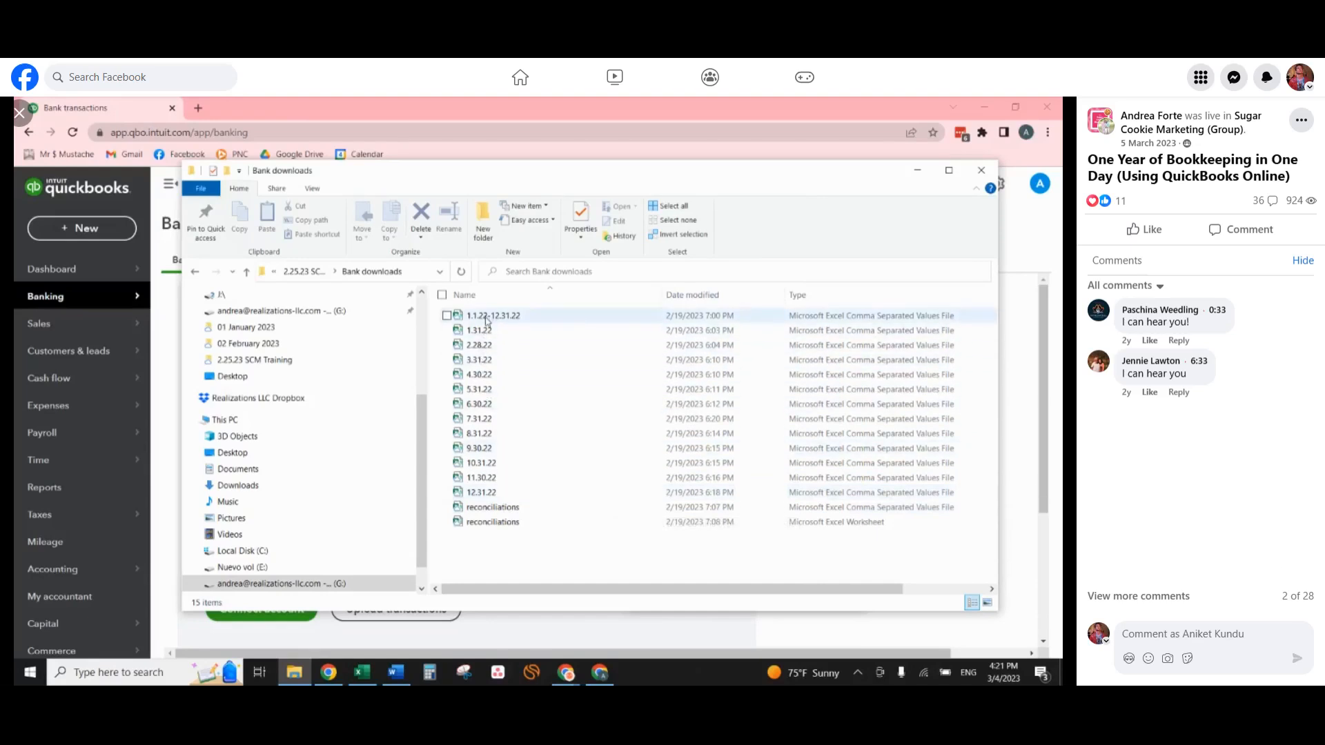
pyautogui.click(548, 319)
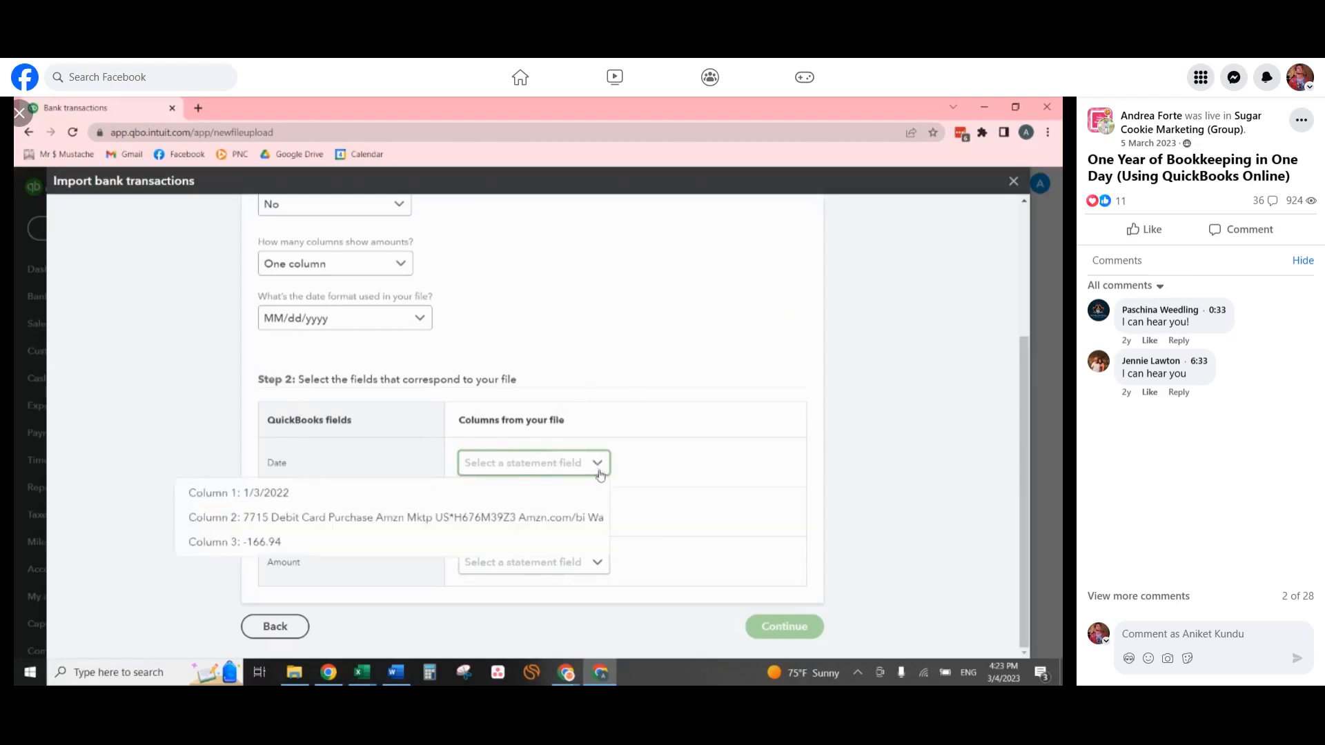
# Map Date to Column 1, Description to Column 2 and Amount to Column 3, and continue the import.
pyautogui.click(564, 460)
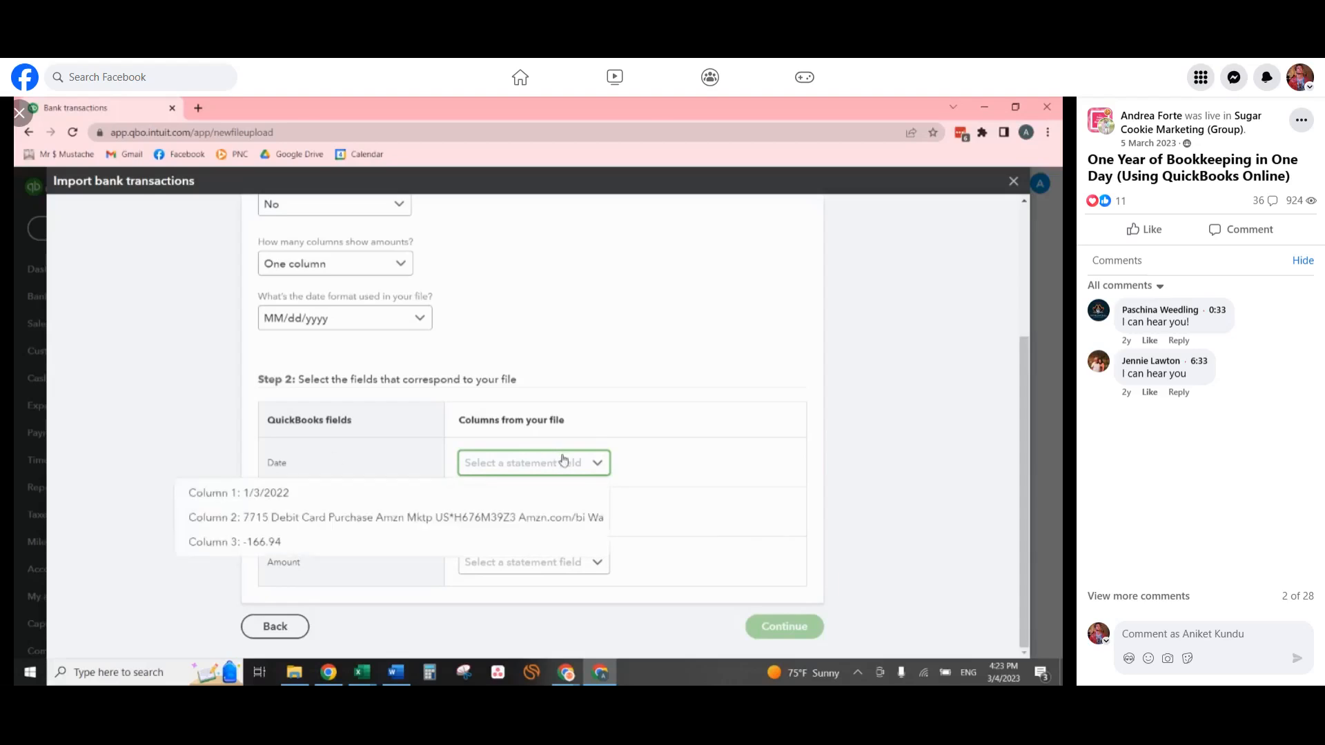
pyautogui.click(342, 493)
pyautogui.click(576, 510)
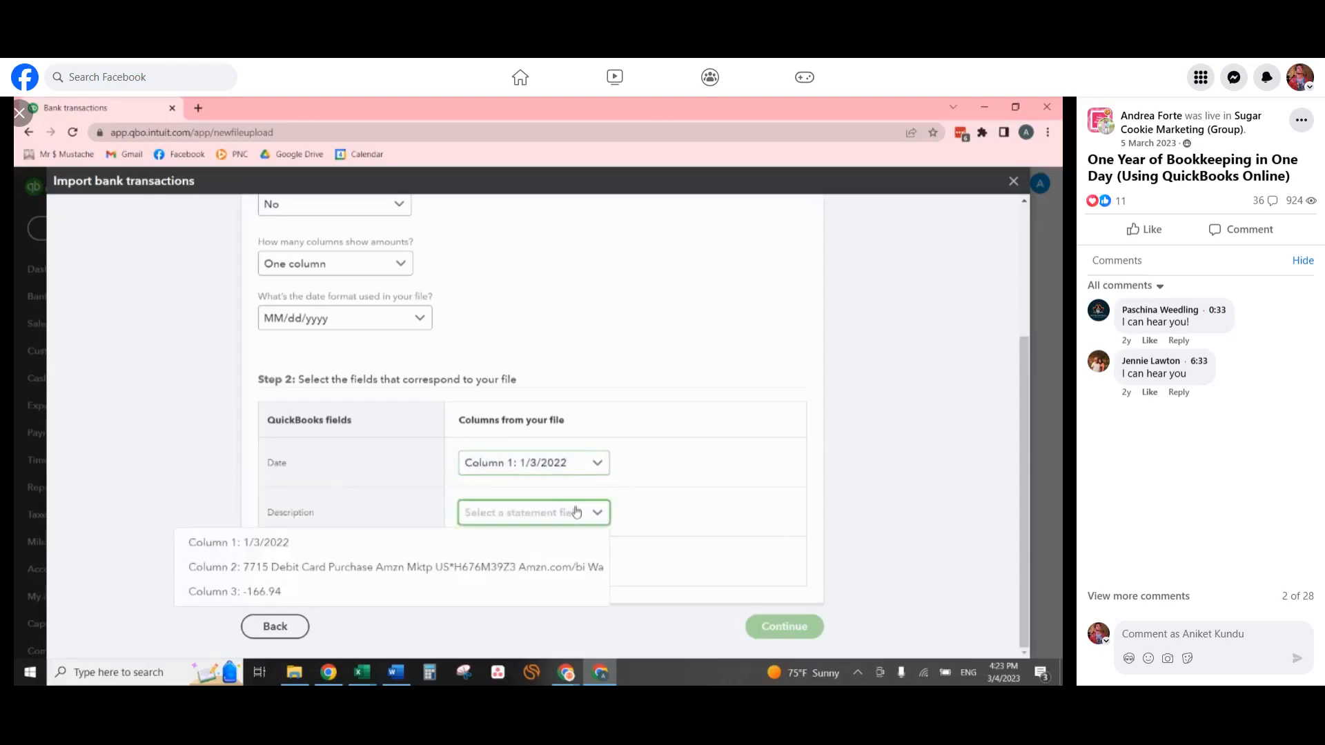
pyautogui.click(304, 567)
pyautogui.click(334, 583)
pyautogui.click(550, 563)
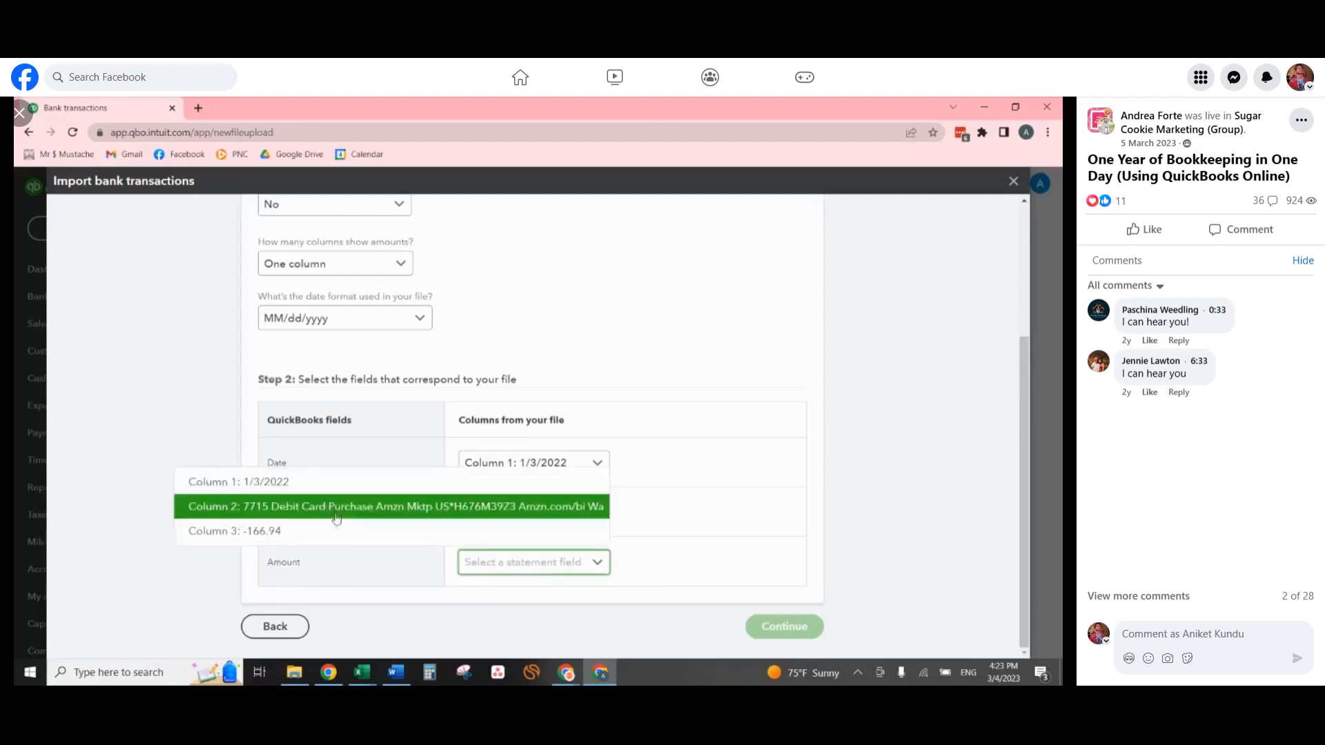
pyautogui.click(307, 533)
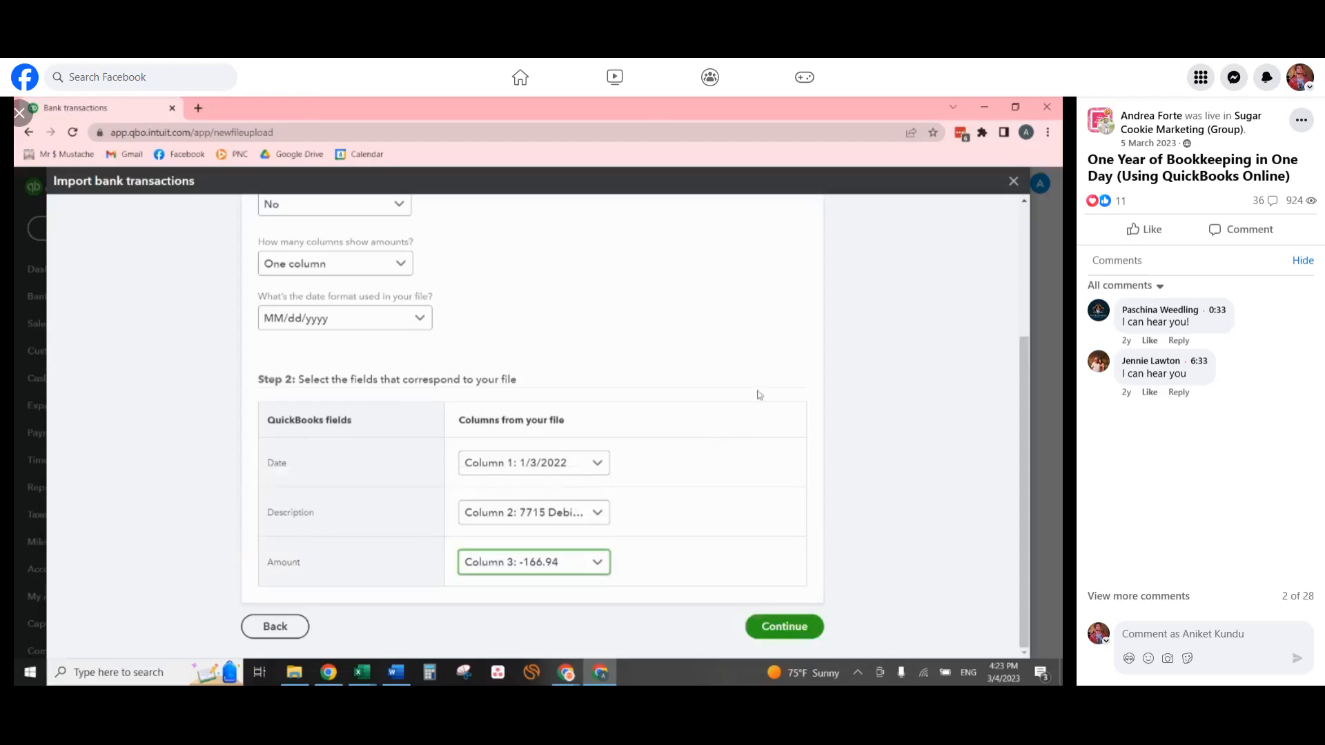
pyautogui.click(778, 630)
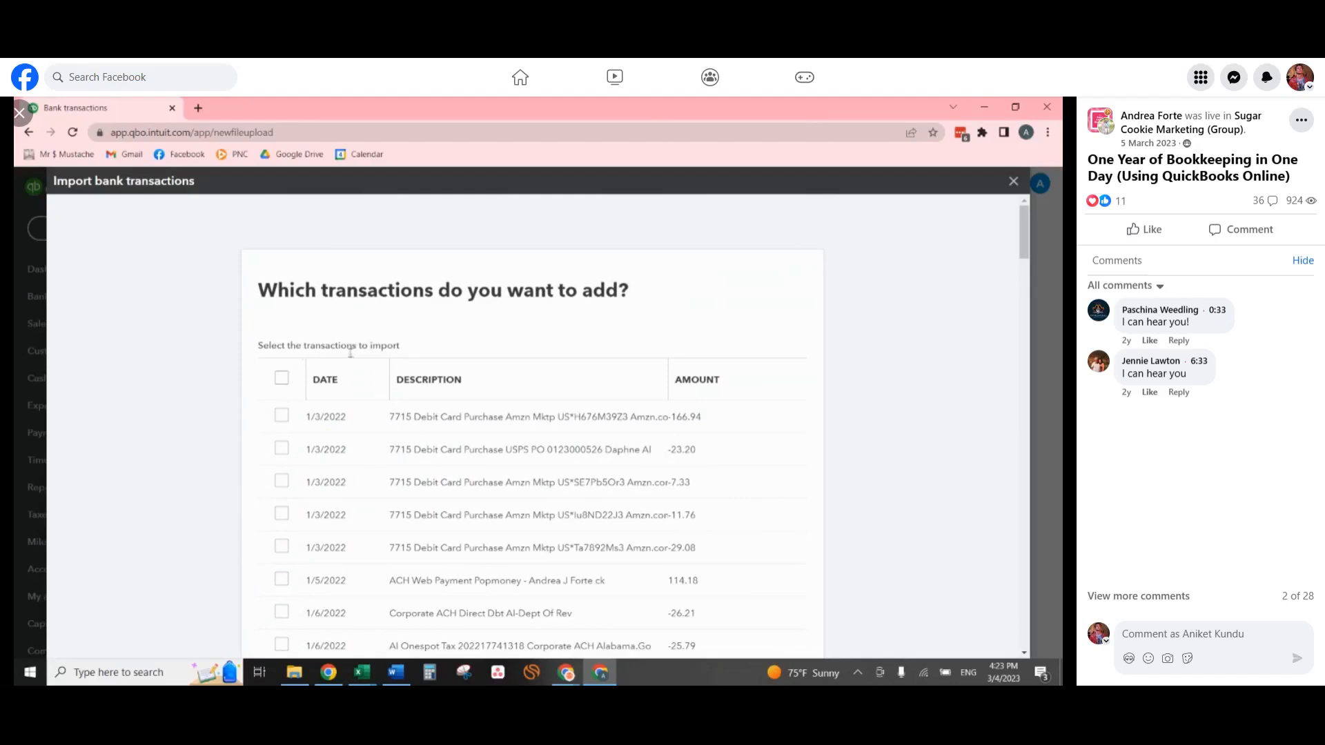
# Select all listed transactions, confirm importing them, and finish the bank transaction import.
pyautogui.click(282, 378)
pyautogui.scroll(-1, 717, 380)
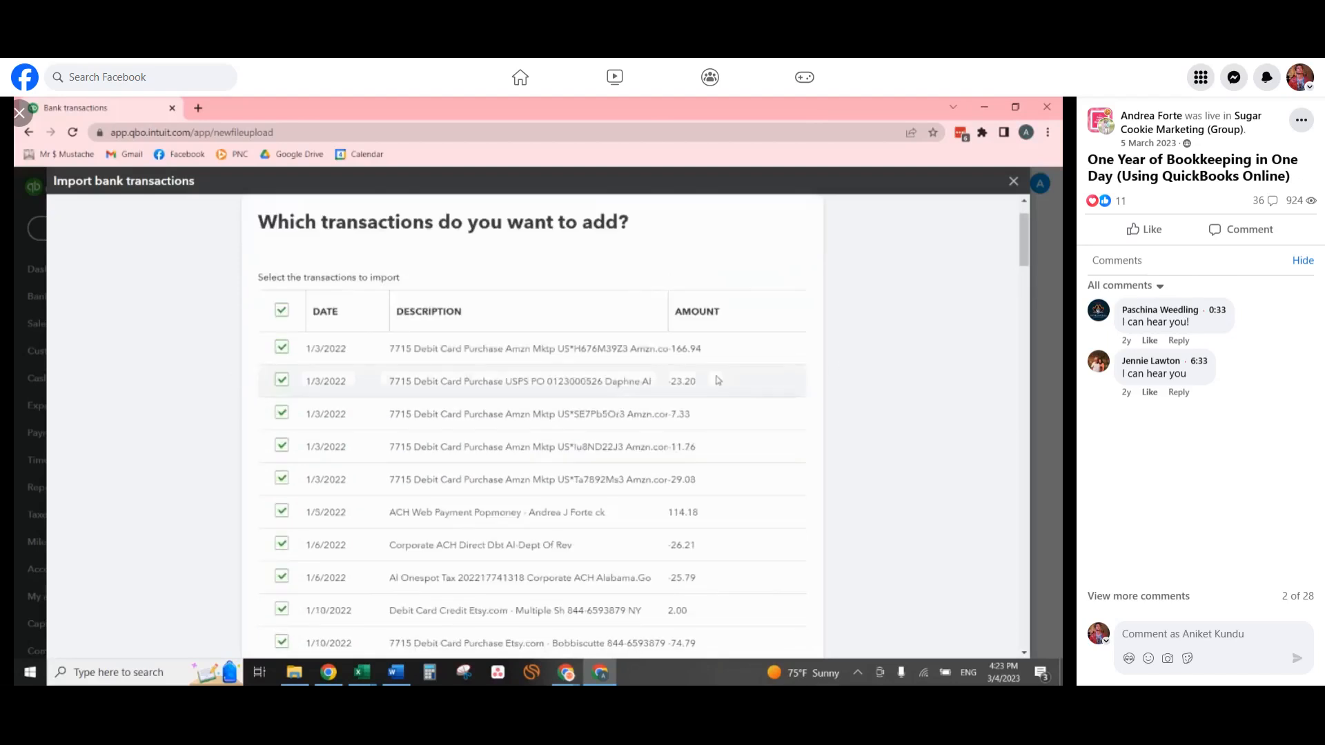
pyautogui.scroll(-8, 675, 355)
pyautogui.scroll(-20, 801, 369)
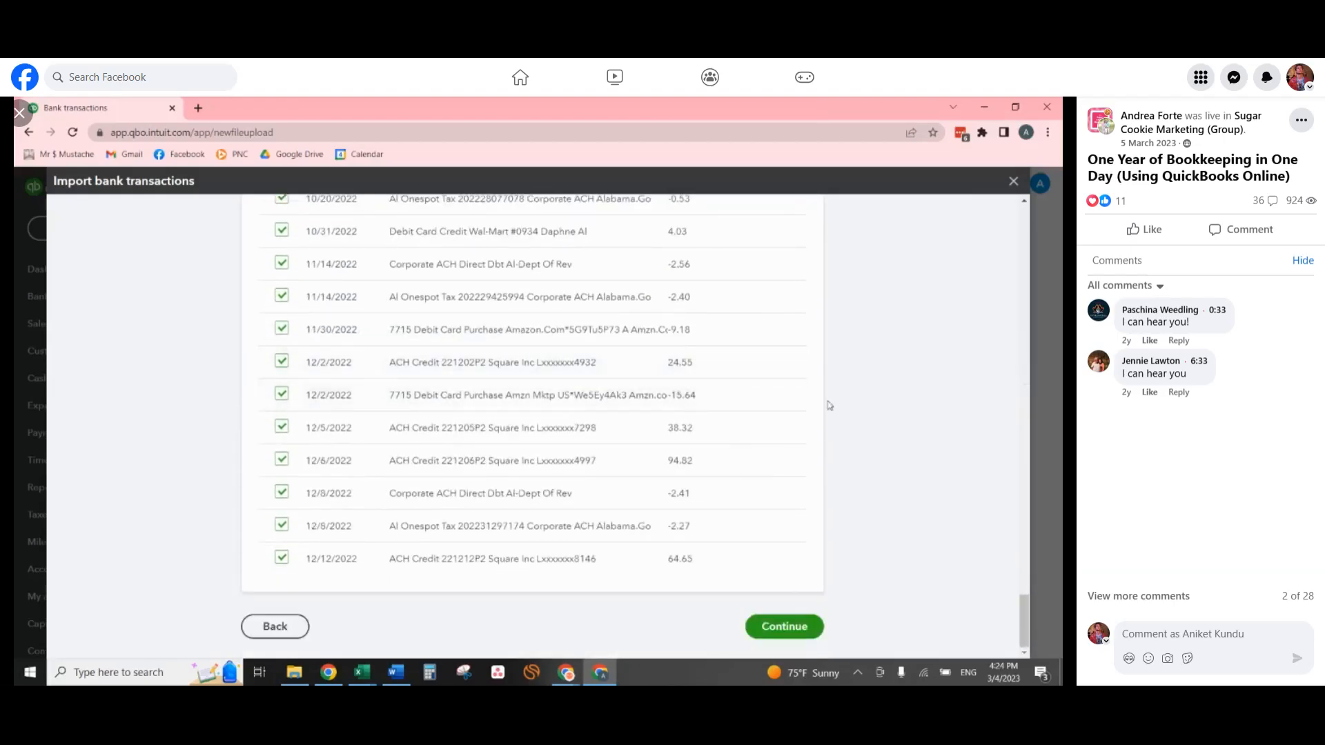
pyautogui.click(783, 627)
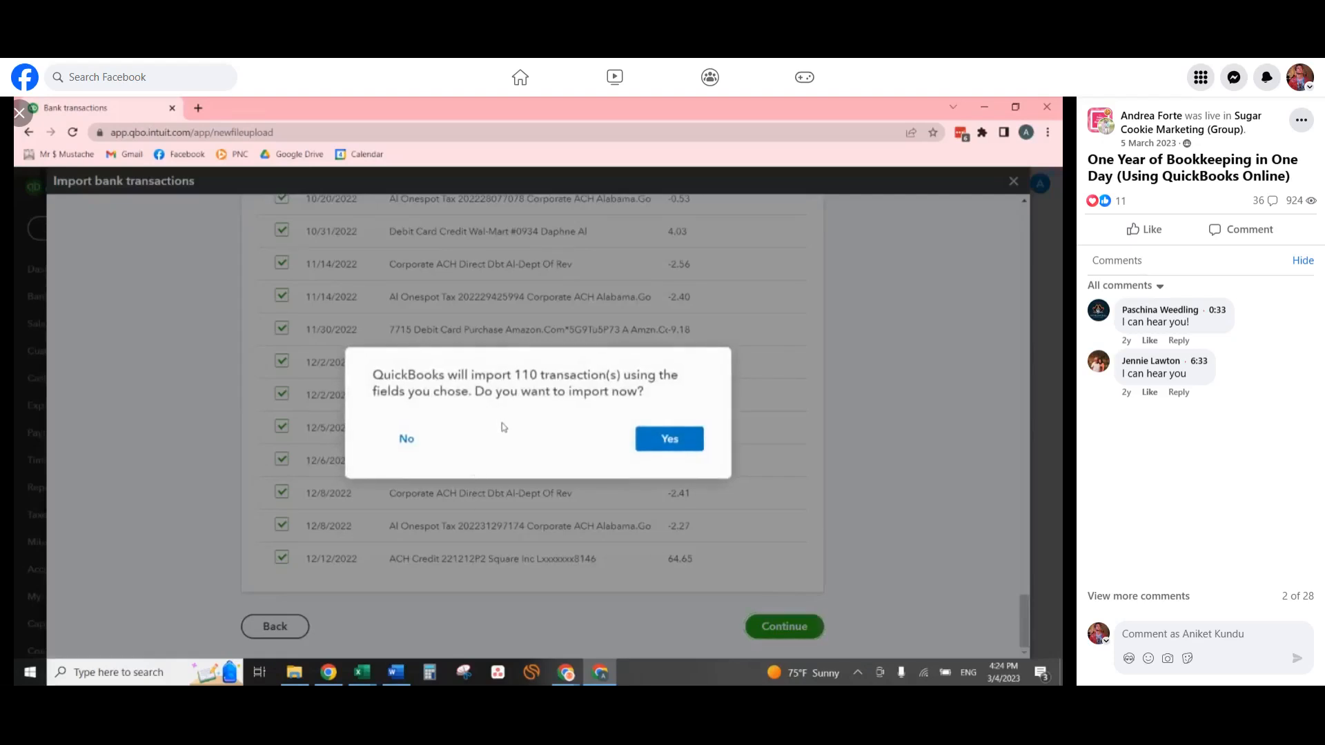
pyautogui.click(658, 442)
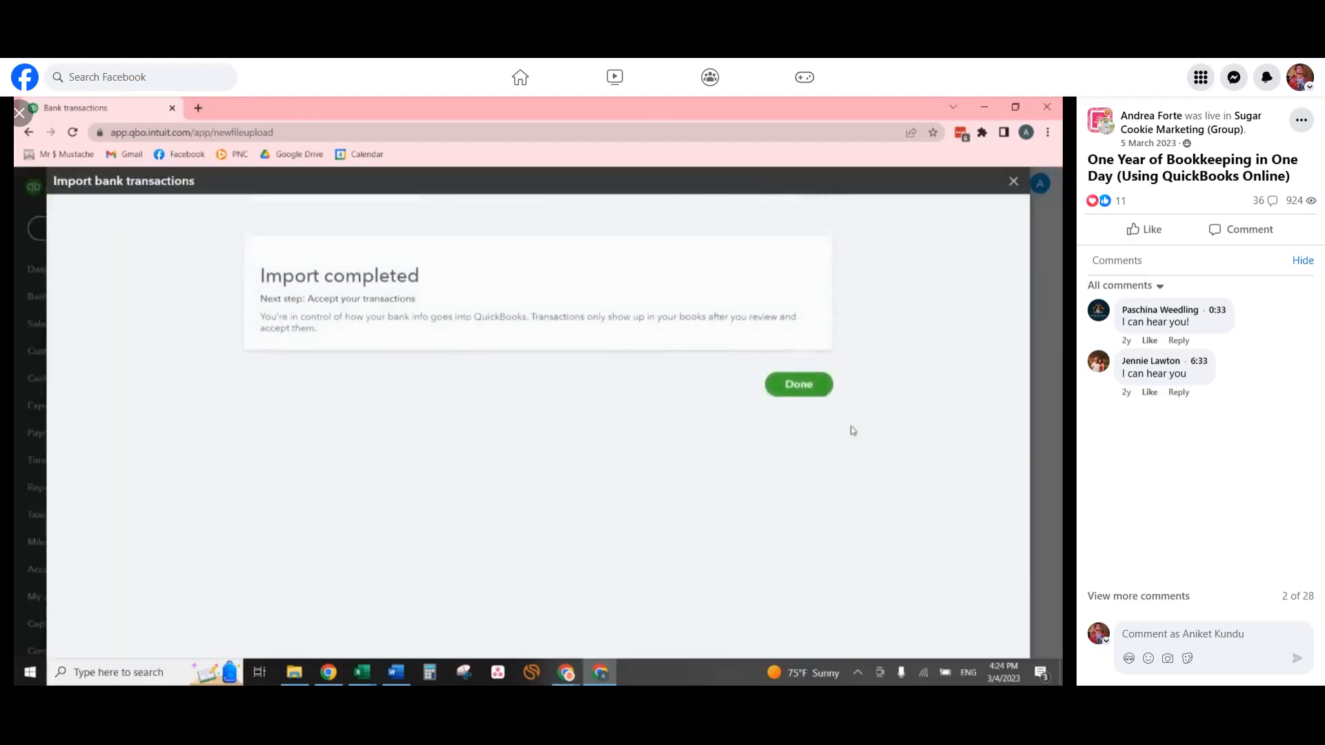
pyautogui.click(799, 398)
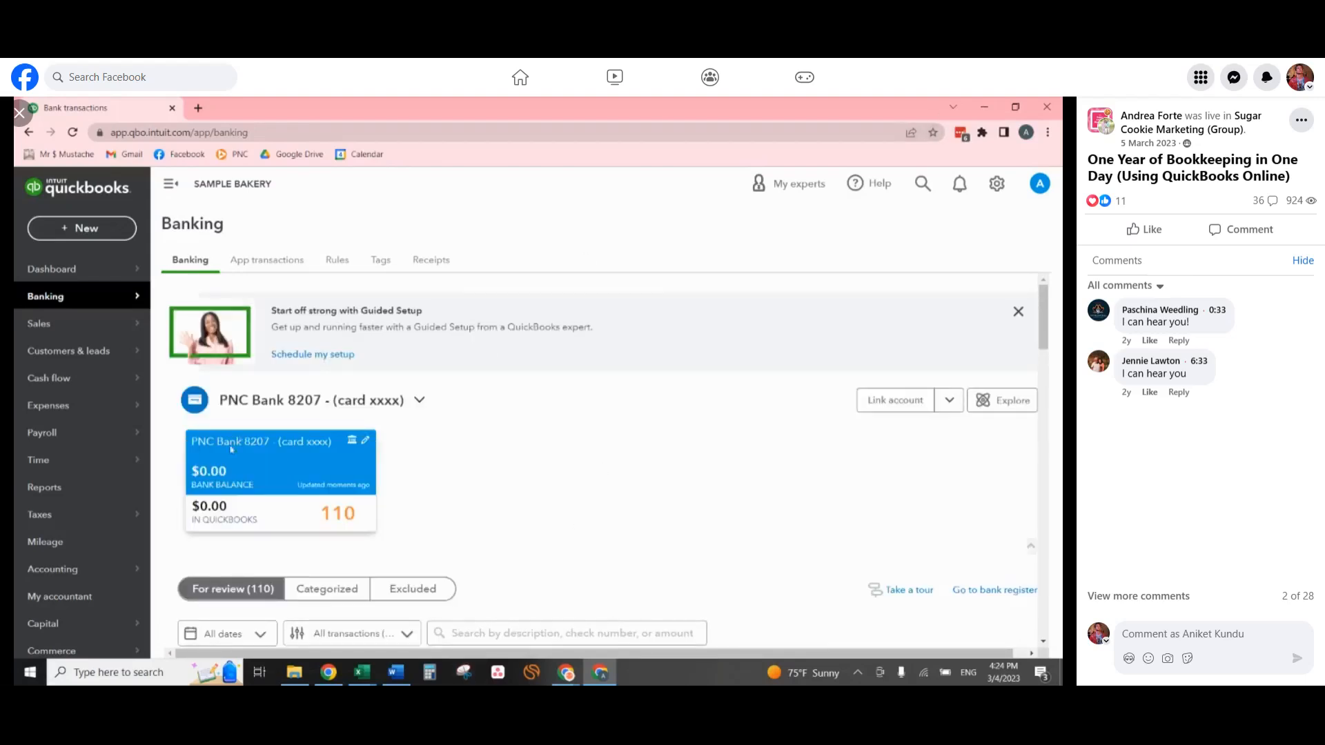
pyautogui.scroll(-3, 516, 450)
pyautogui.scroll(1, 516, 450)
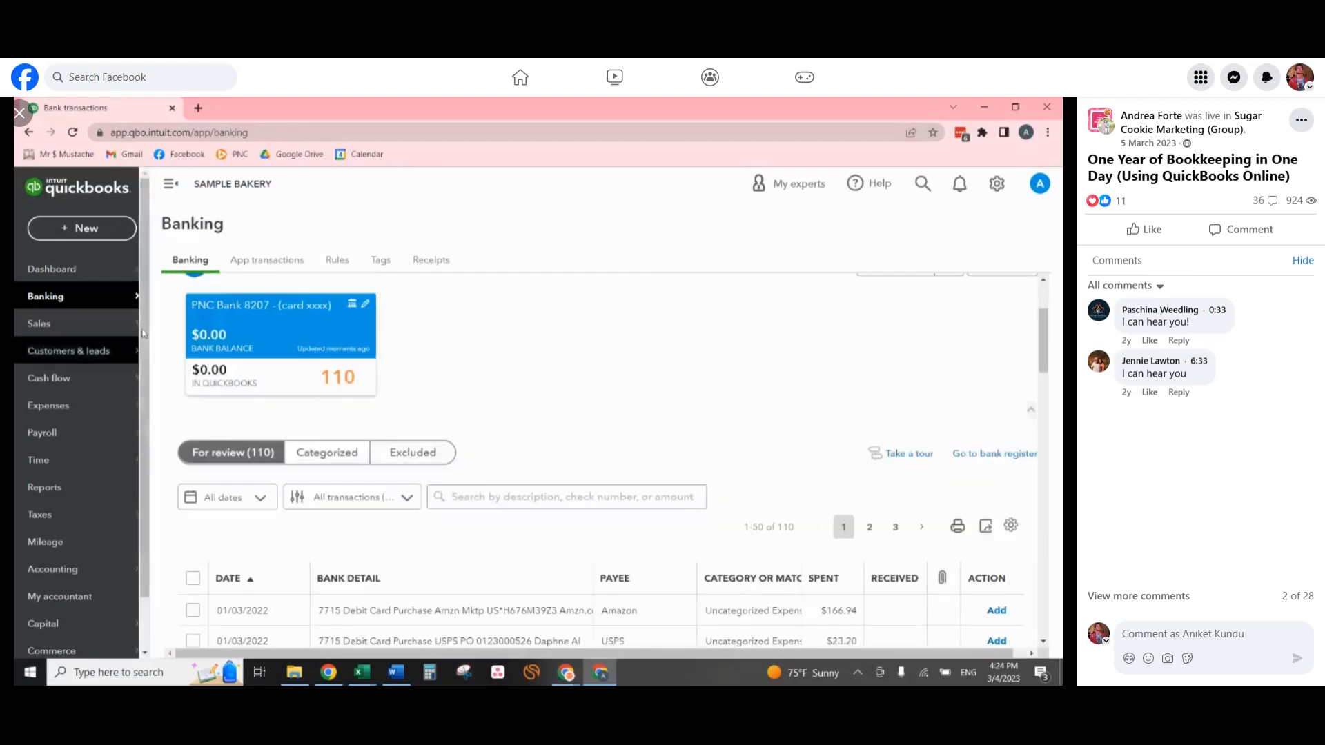
pyautogui.scroll(-5, 566, 412)
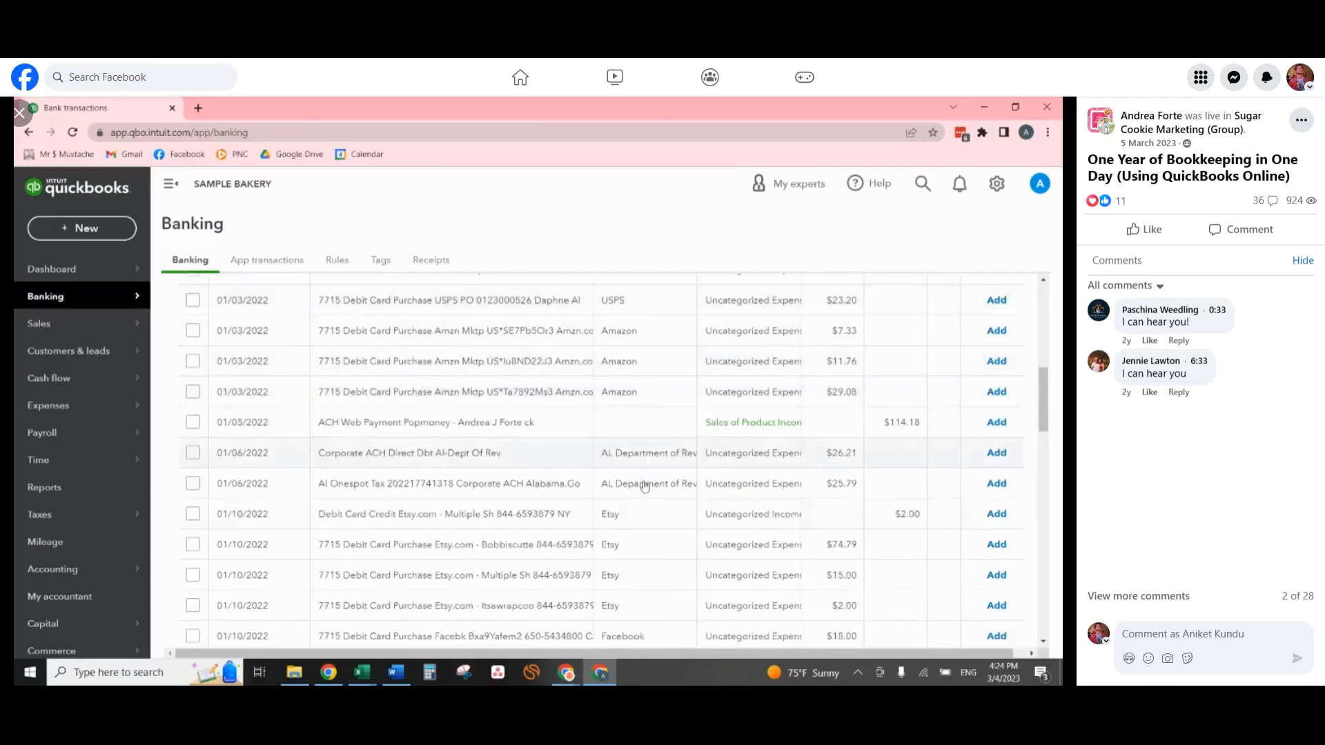
pyautogui.scroll(4, 664, 629)
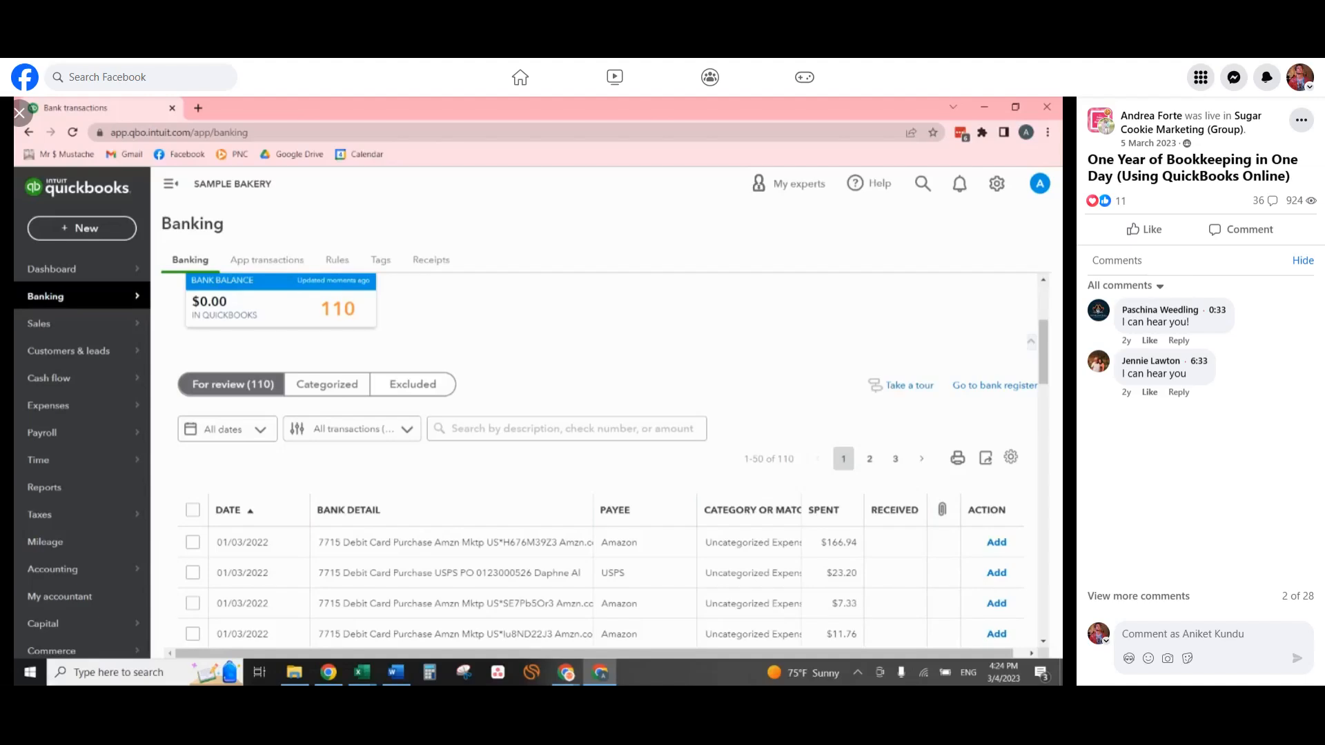
# Sort the transactions awaiting review by bank detail and look through the list for groups of similar entries.
pyautogui.hotkey('alt', 'Tab')
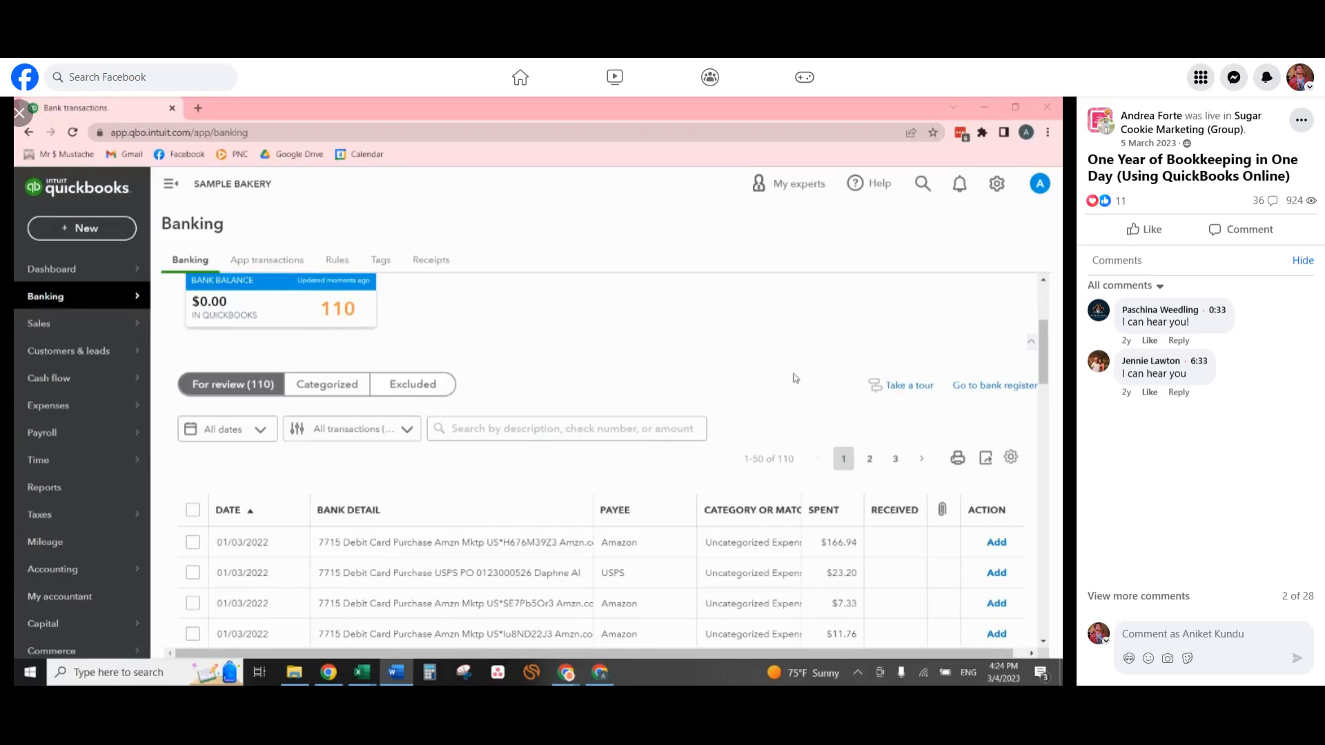
pyautogui.scroll(2, 391, 414)
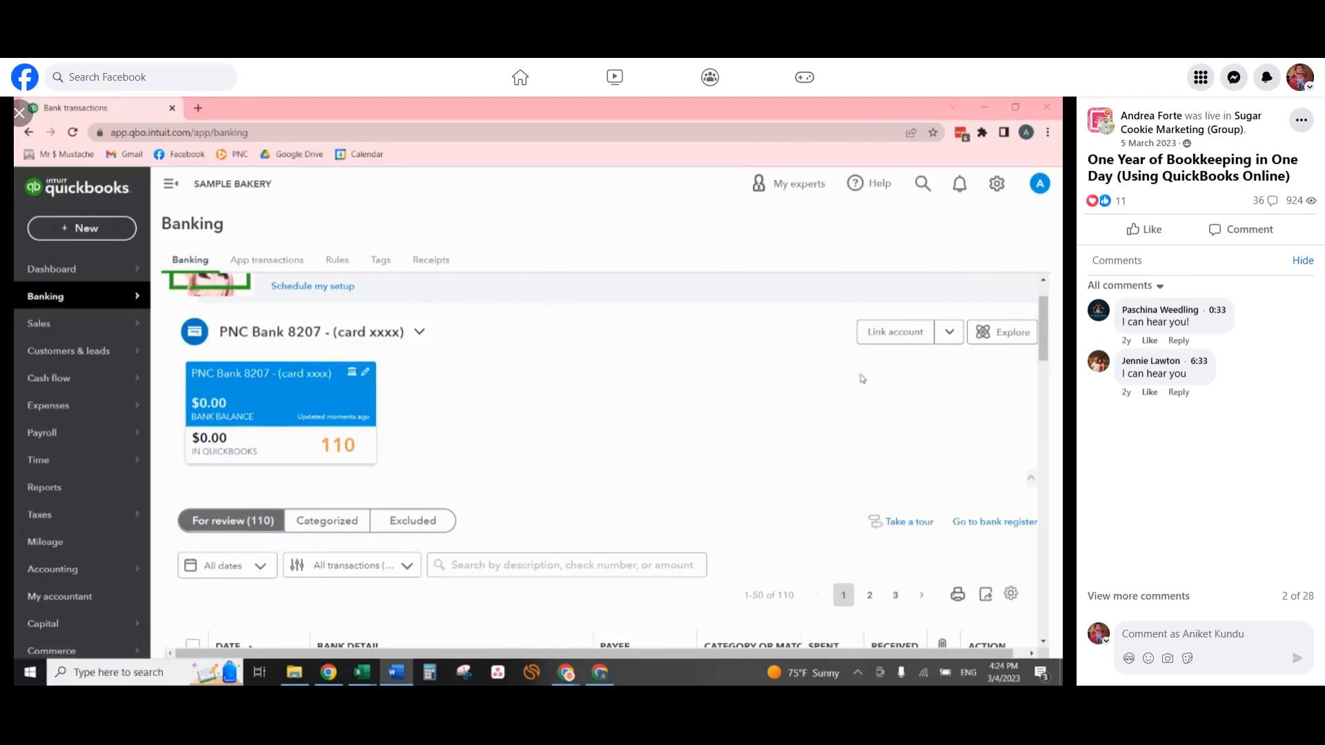
pyautogui.scroll(-3, 862, 376)
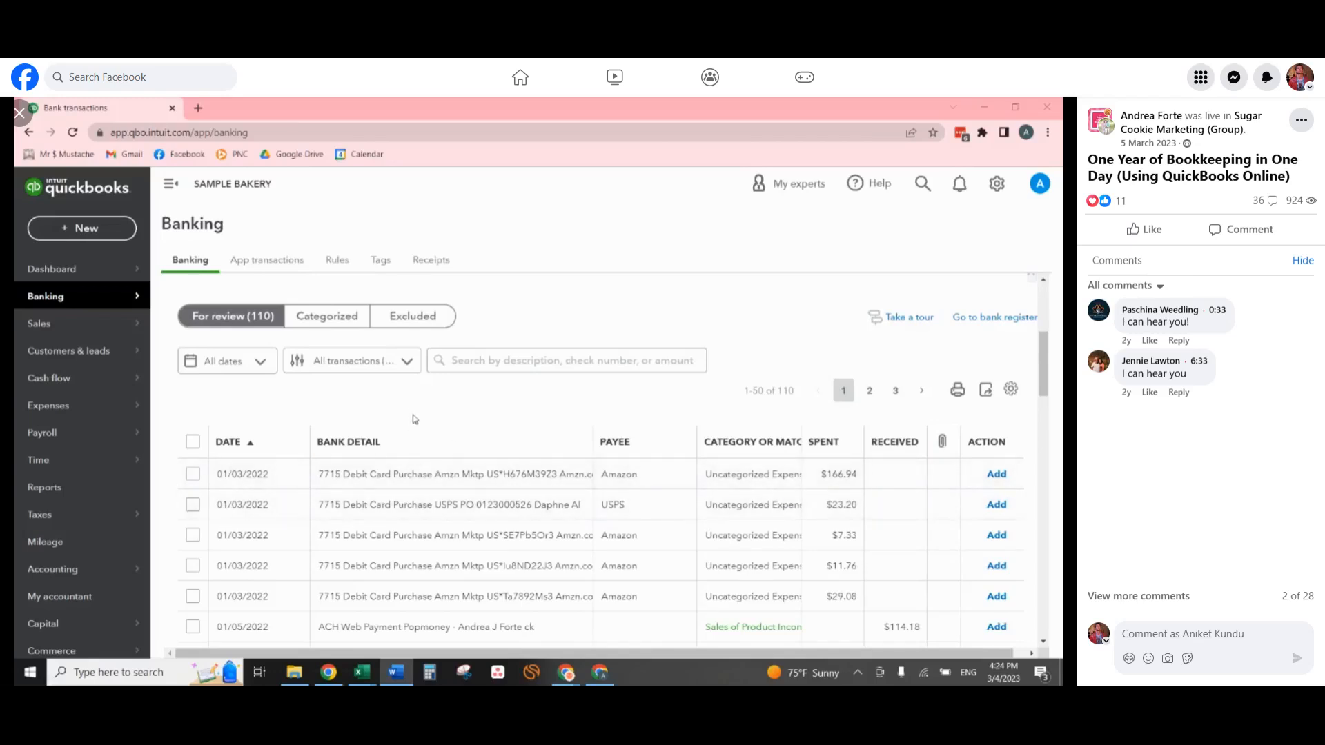
pyautogui.click(399, 449)
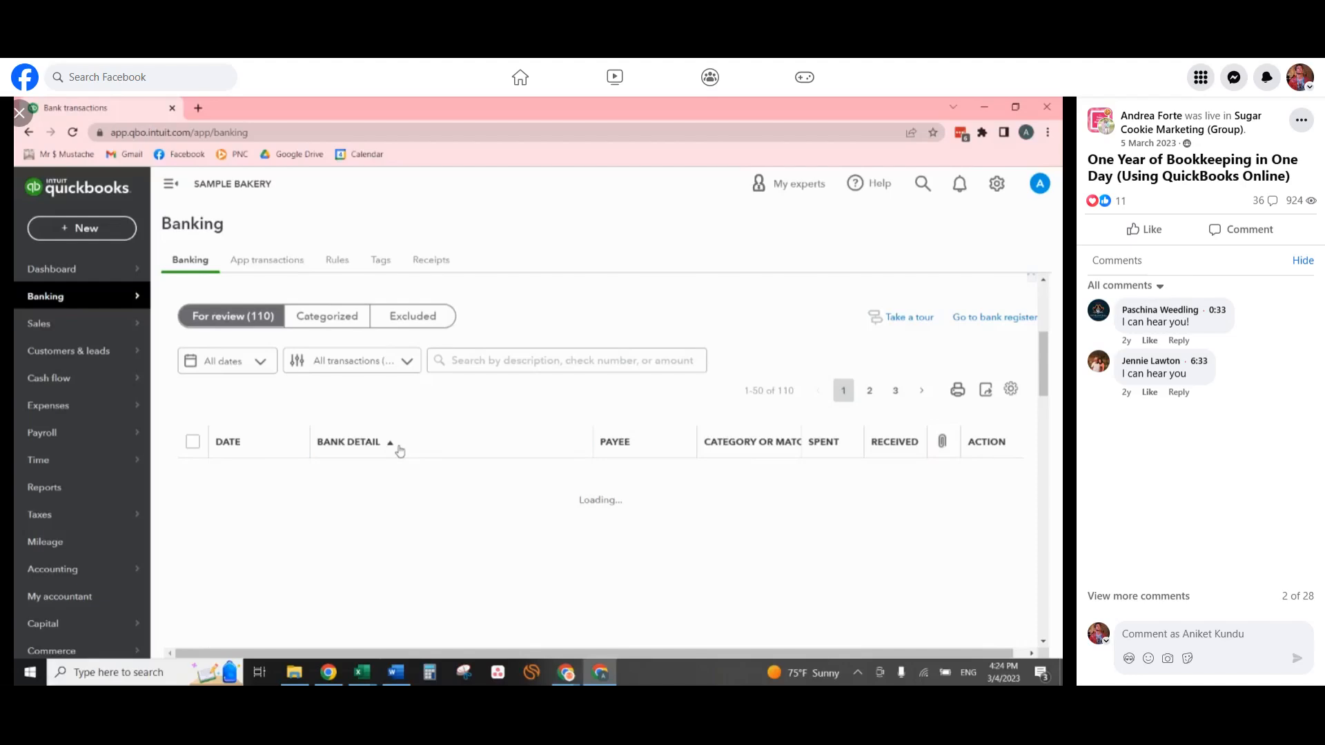
pyautogui.scroll(-2, 605, 424)
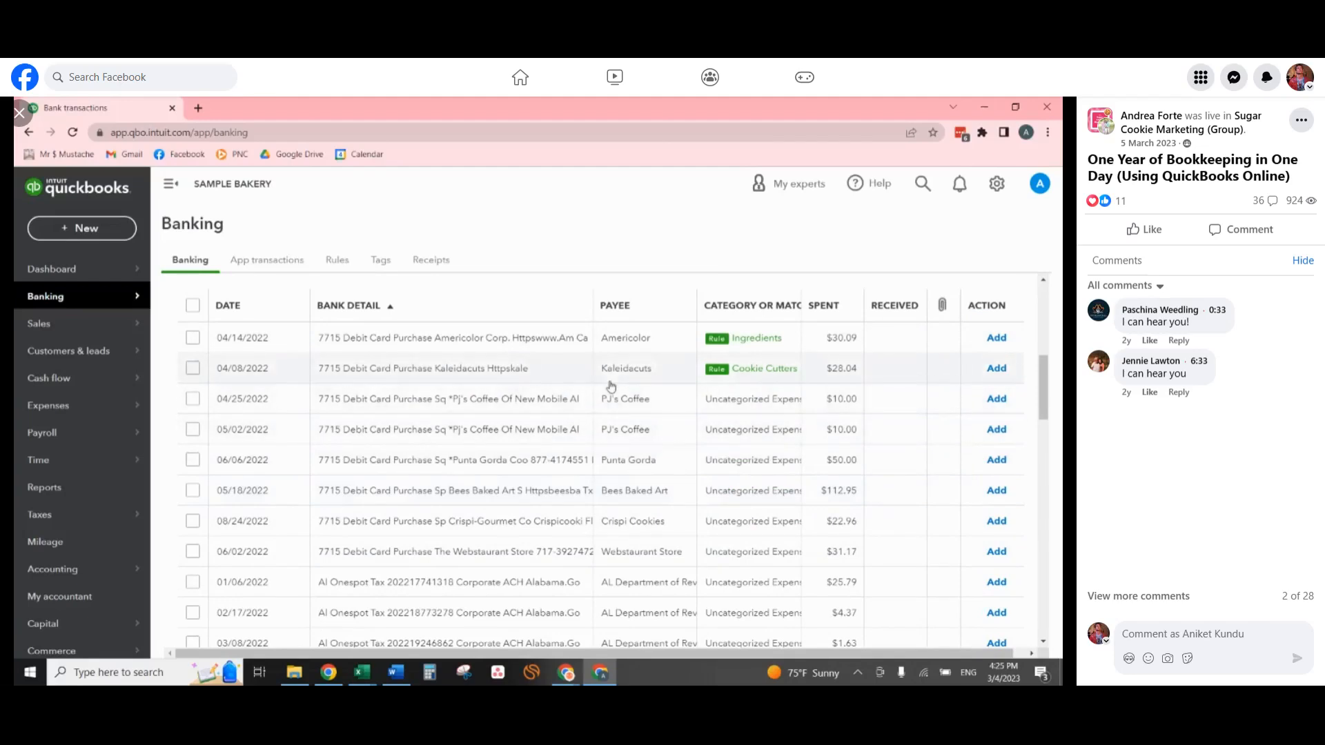
pyautogui.scroll(-10, 559, 355)
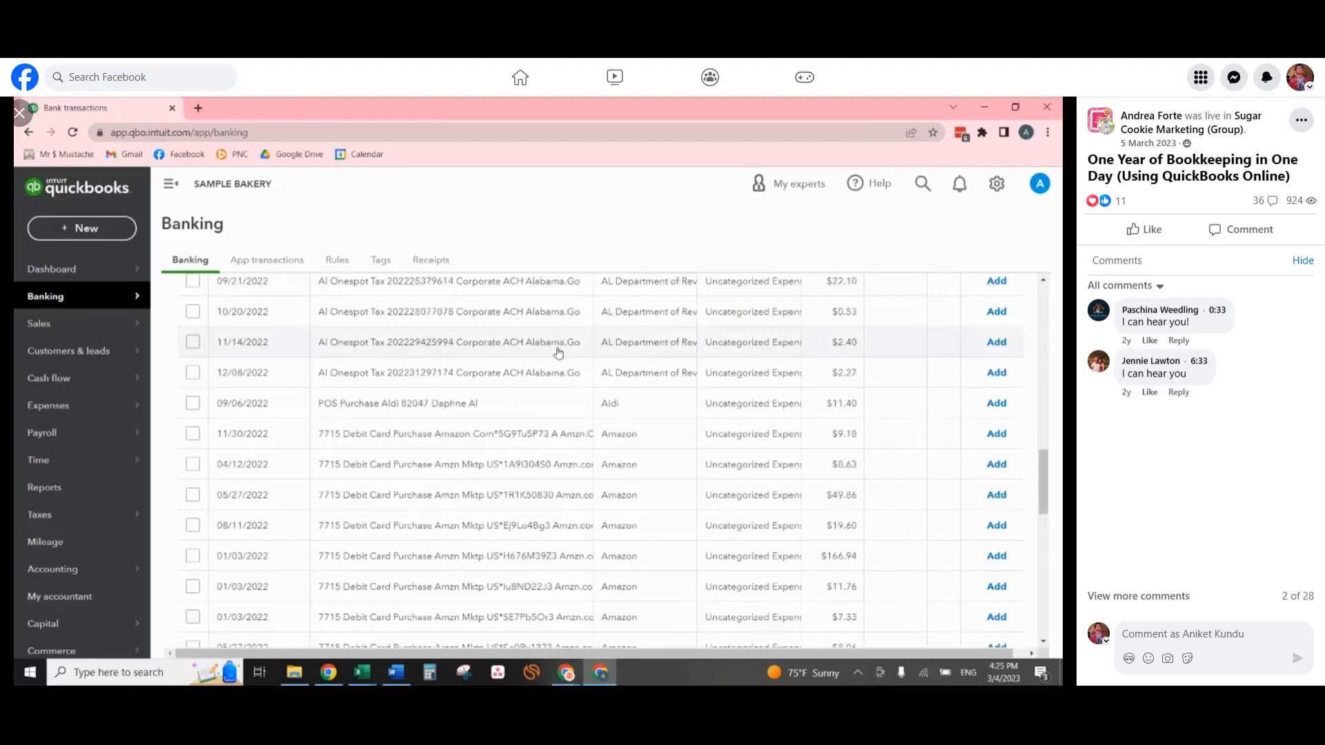
pyautogui.scroll(-5, 559, 353)
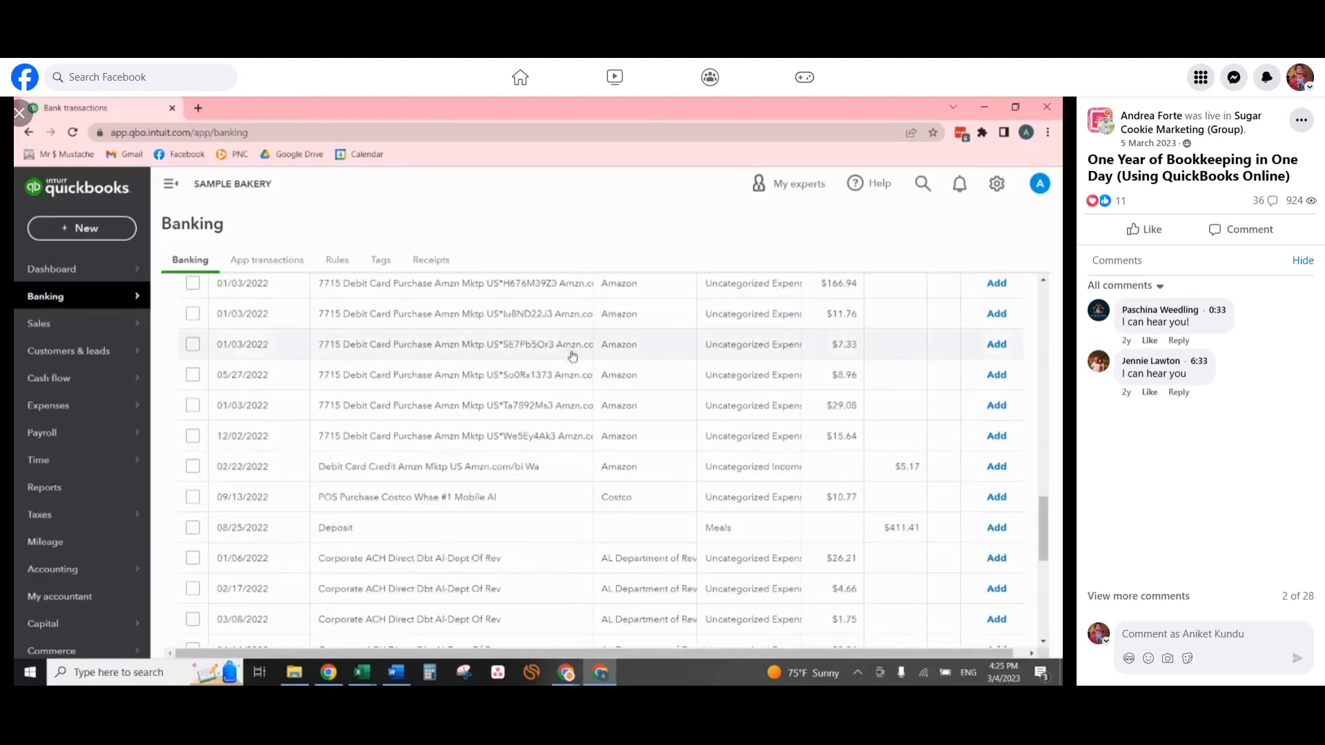
pyautogui.scroll(6, 571, 354)
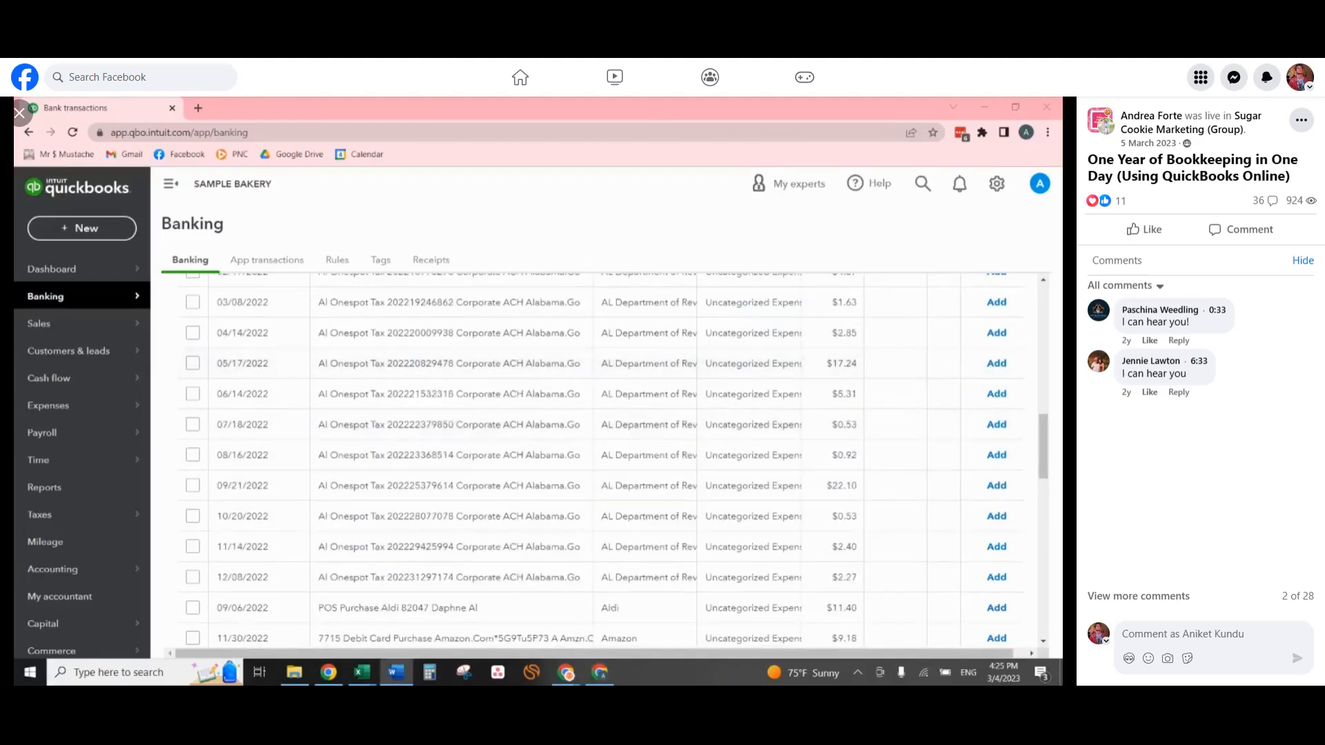
pyautogui.scroll(3, 612, 414)
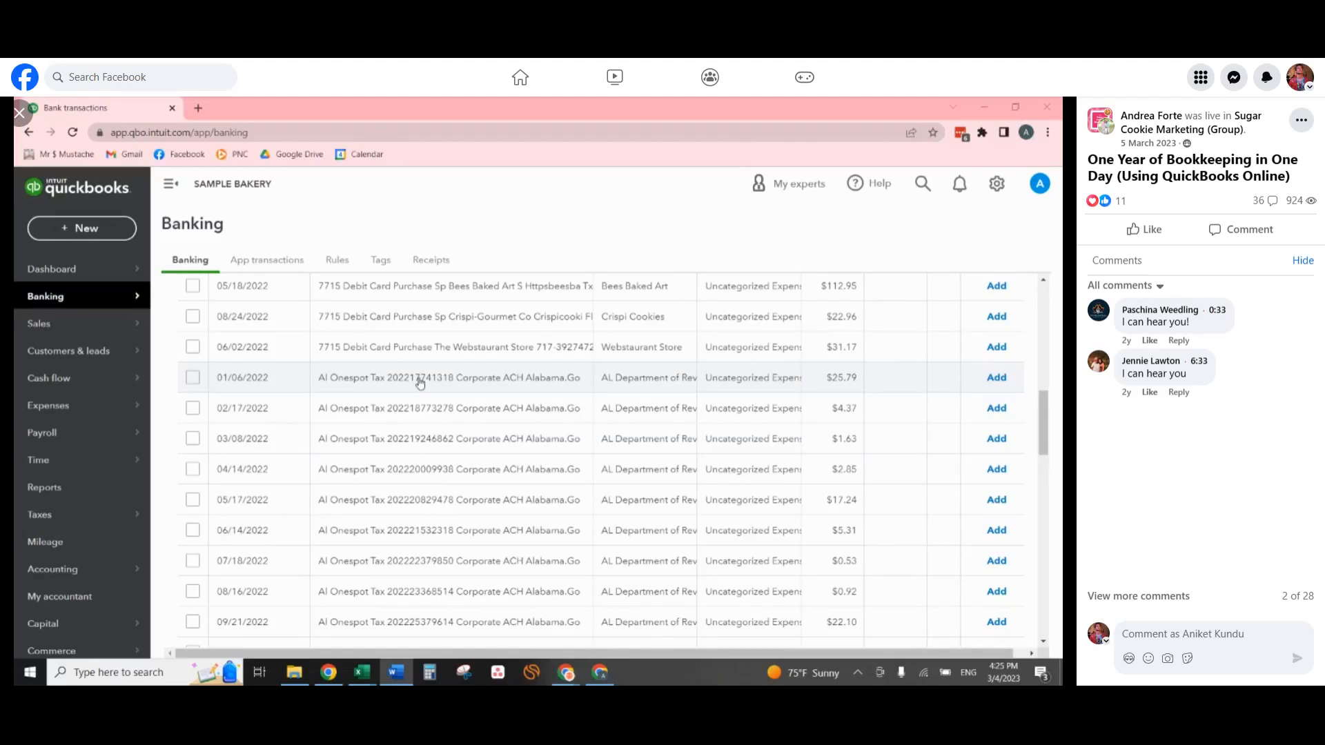
# Select all twelve Al Onespot Tax transactions dated 01/06/2022 through 12/08/2022.
pyautogui.click(193, 378)
pyautogui.click(192, 408)
pyautogui.click(192, 439)
pyautogui.click(192, 469)
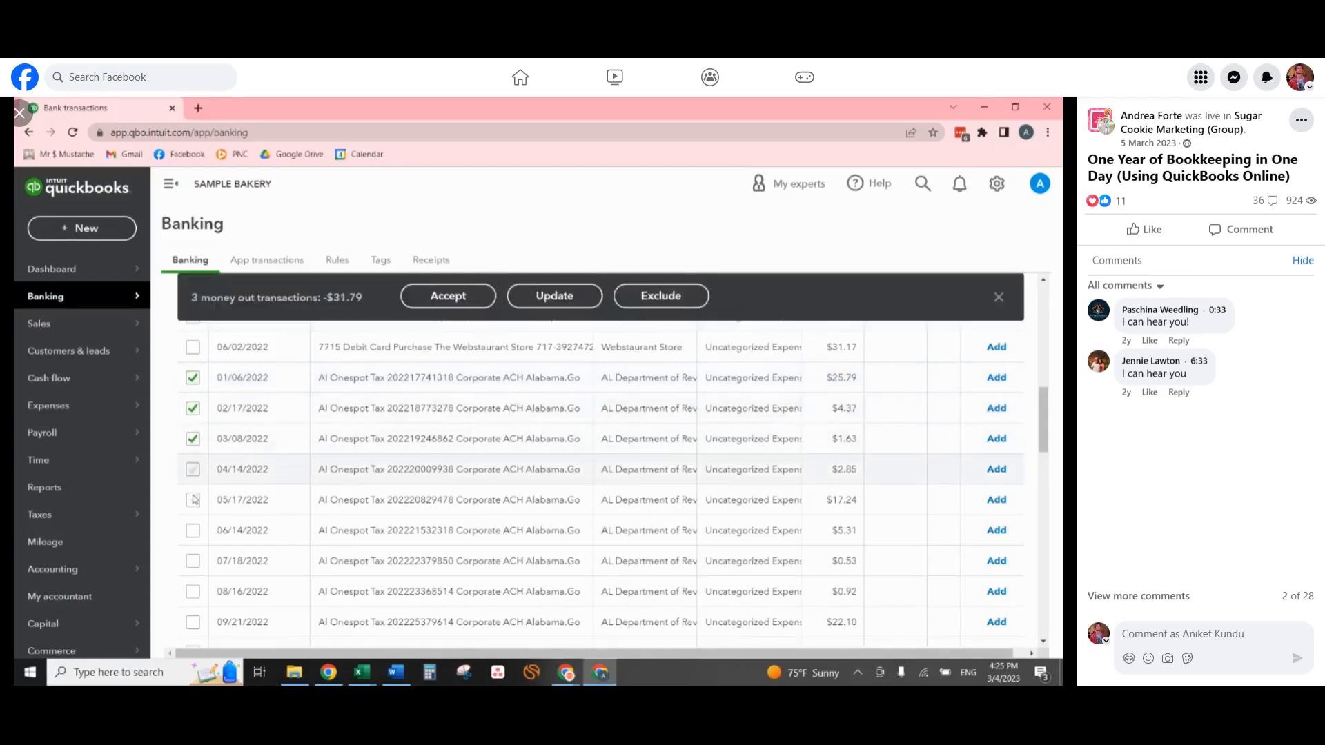
pyautogui.click(193, 530)
pyautogui.click(192, 561)
pyautogui.click(193, 592)
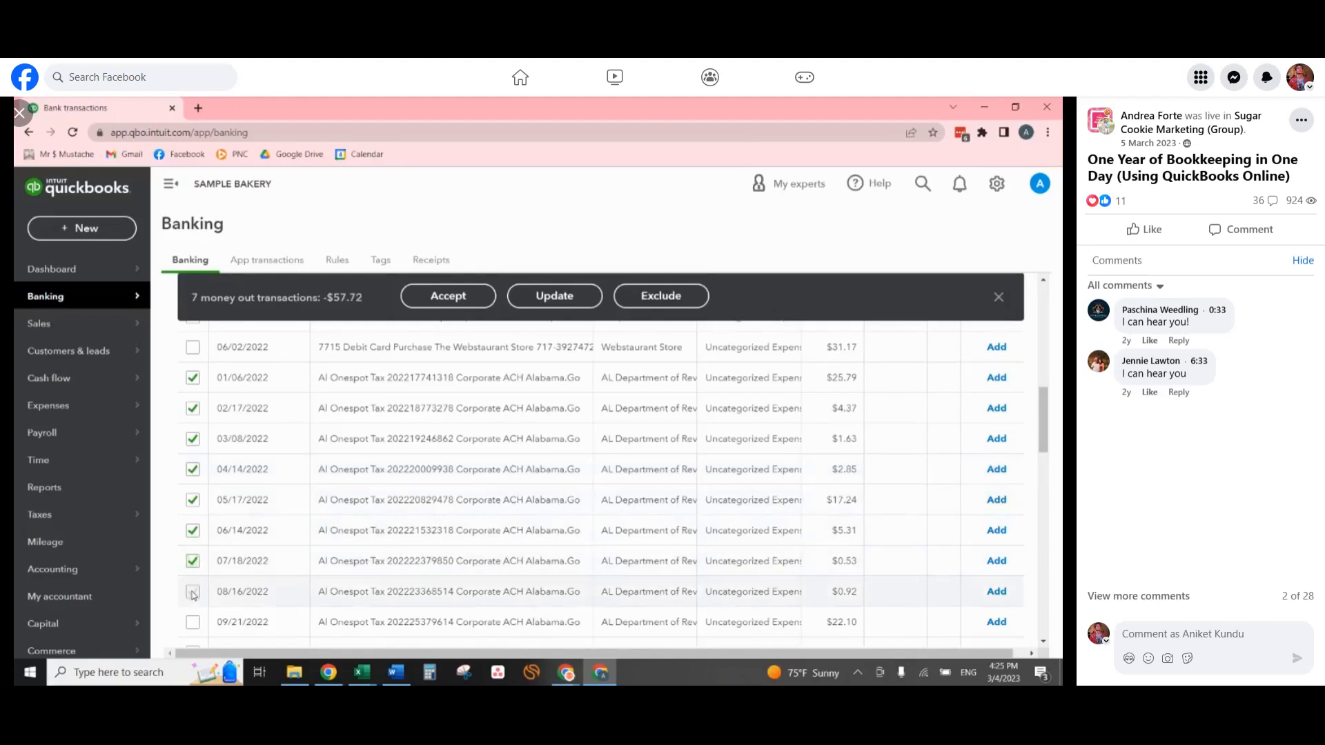
pyautogui.click(193, 623)
pyautogui.scroll(-2, 192, 623)
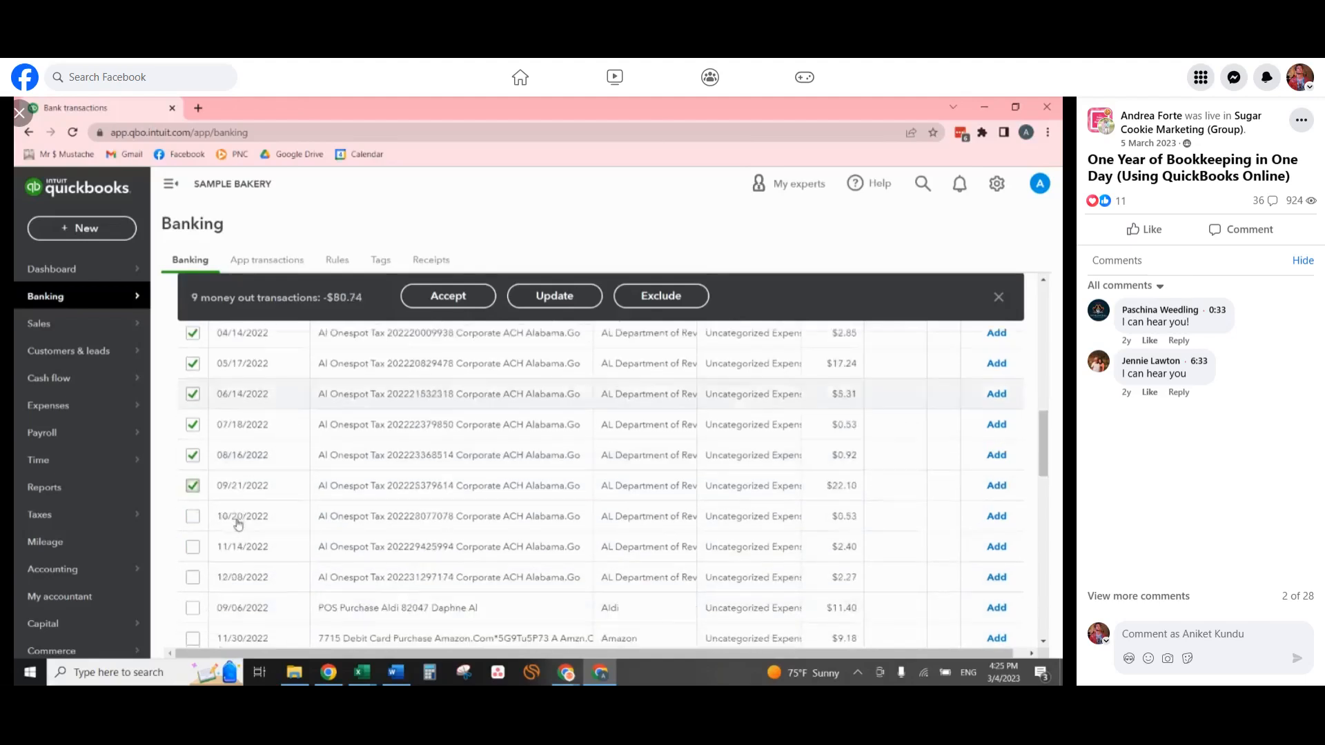
pyautogui.click(192, 516)
pyautogui.click(192, 547)
pyautogui.click(193, 577)
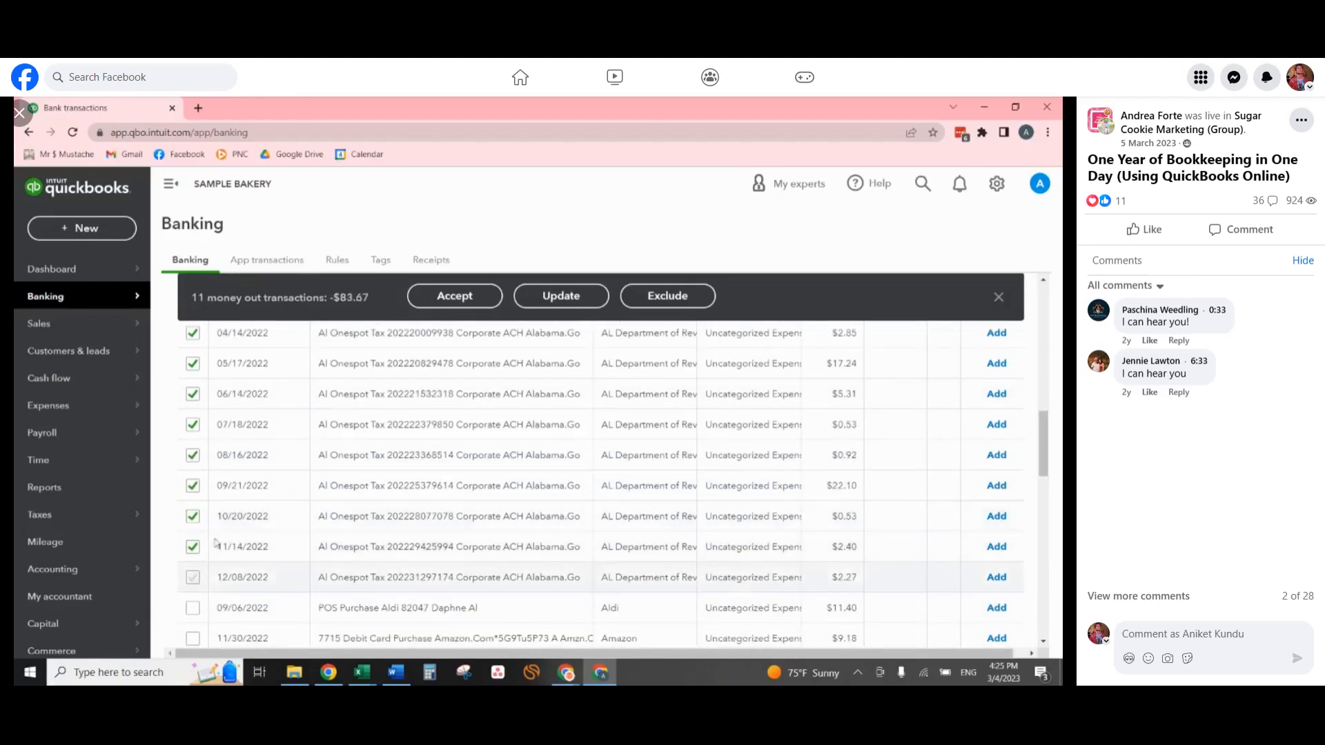
pyautogui.scroll(4, 407, 483)
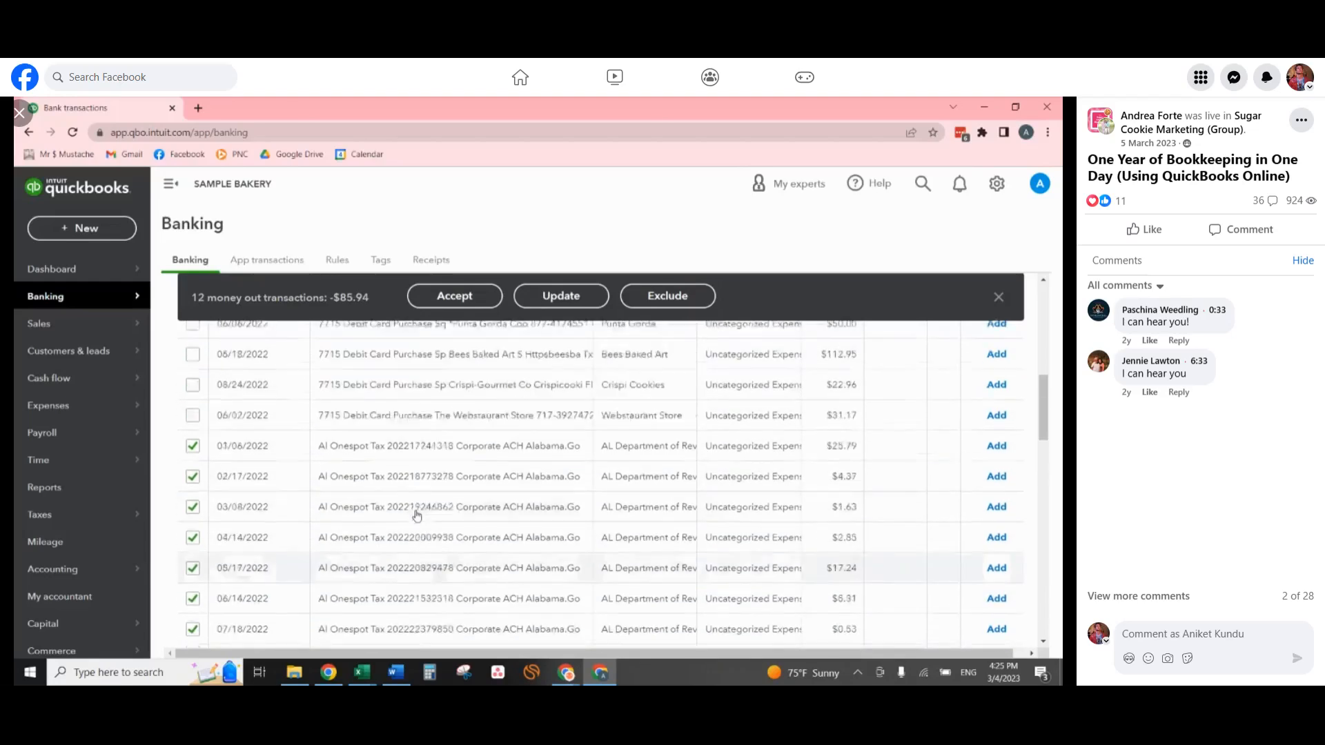
pyautogui.scroll(-1, 419, 514)
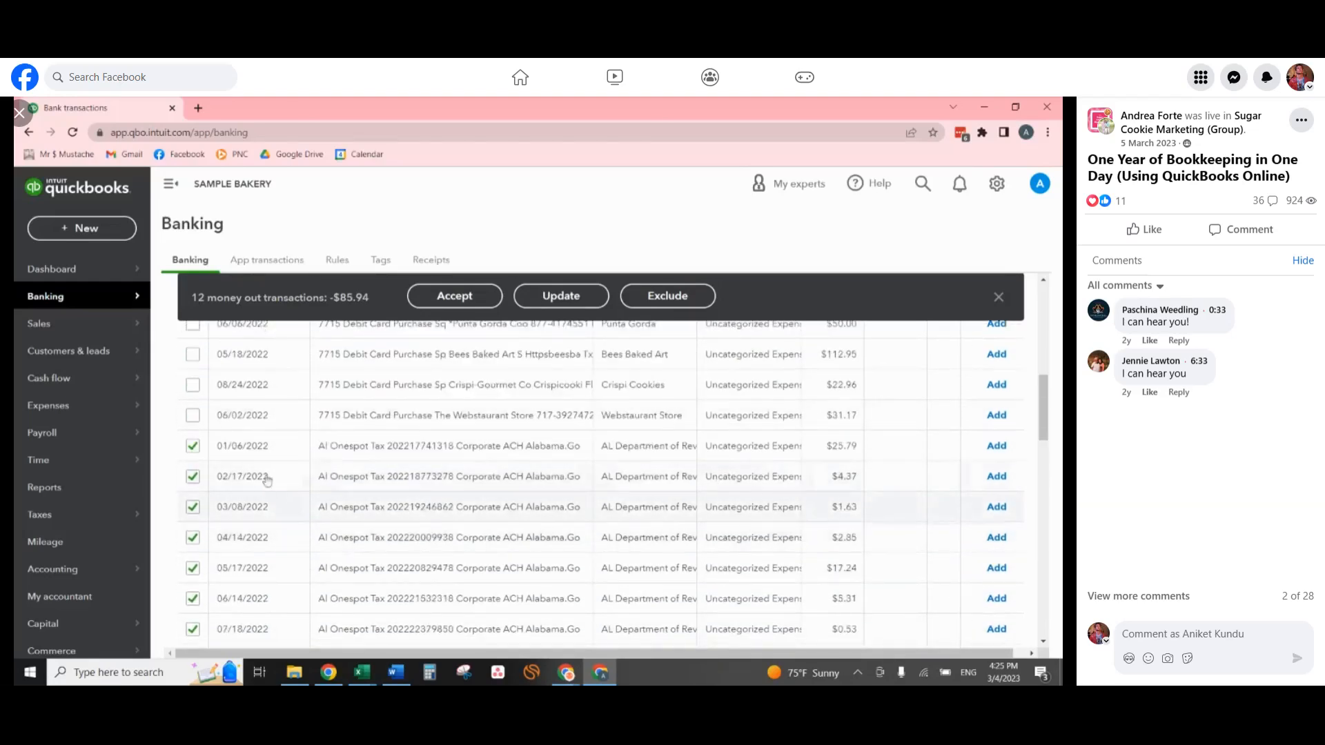
pyautogui.scroll(-8, 418, 476)
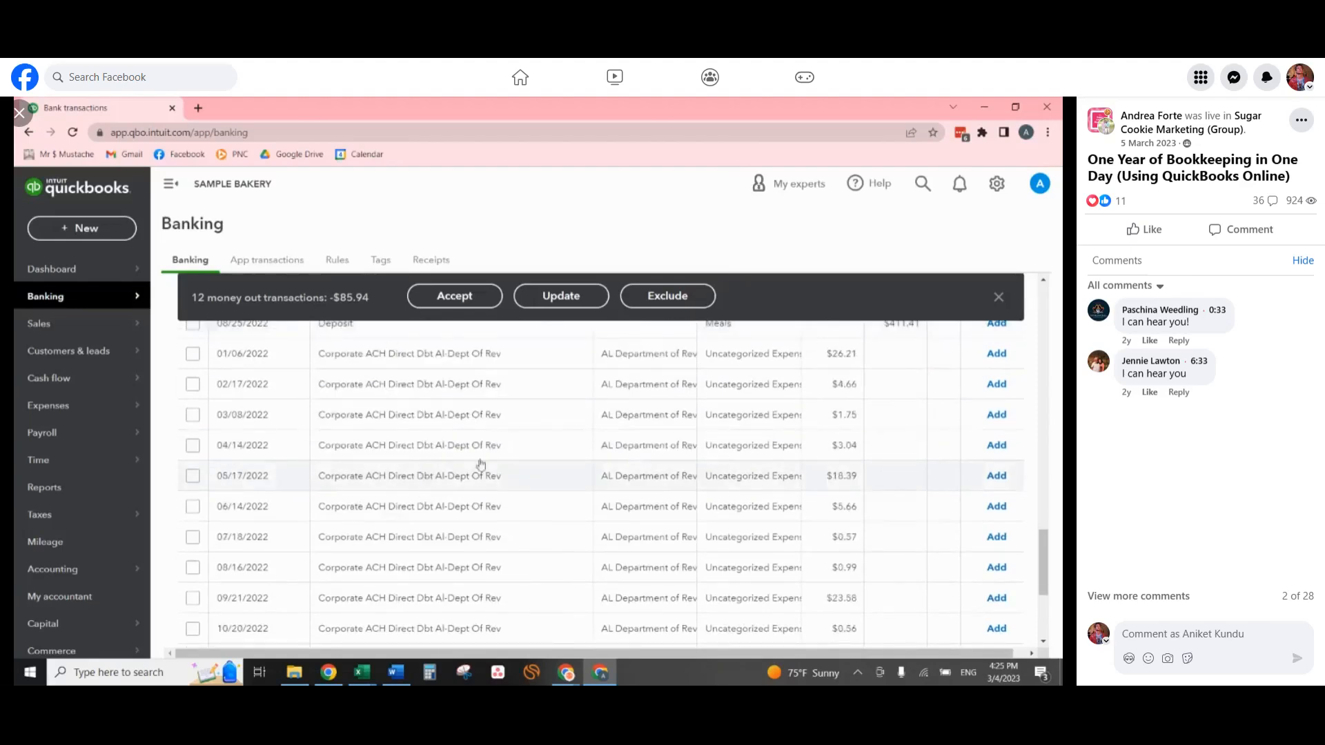
pyautogui.scroll(-3, 645, 466)
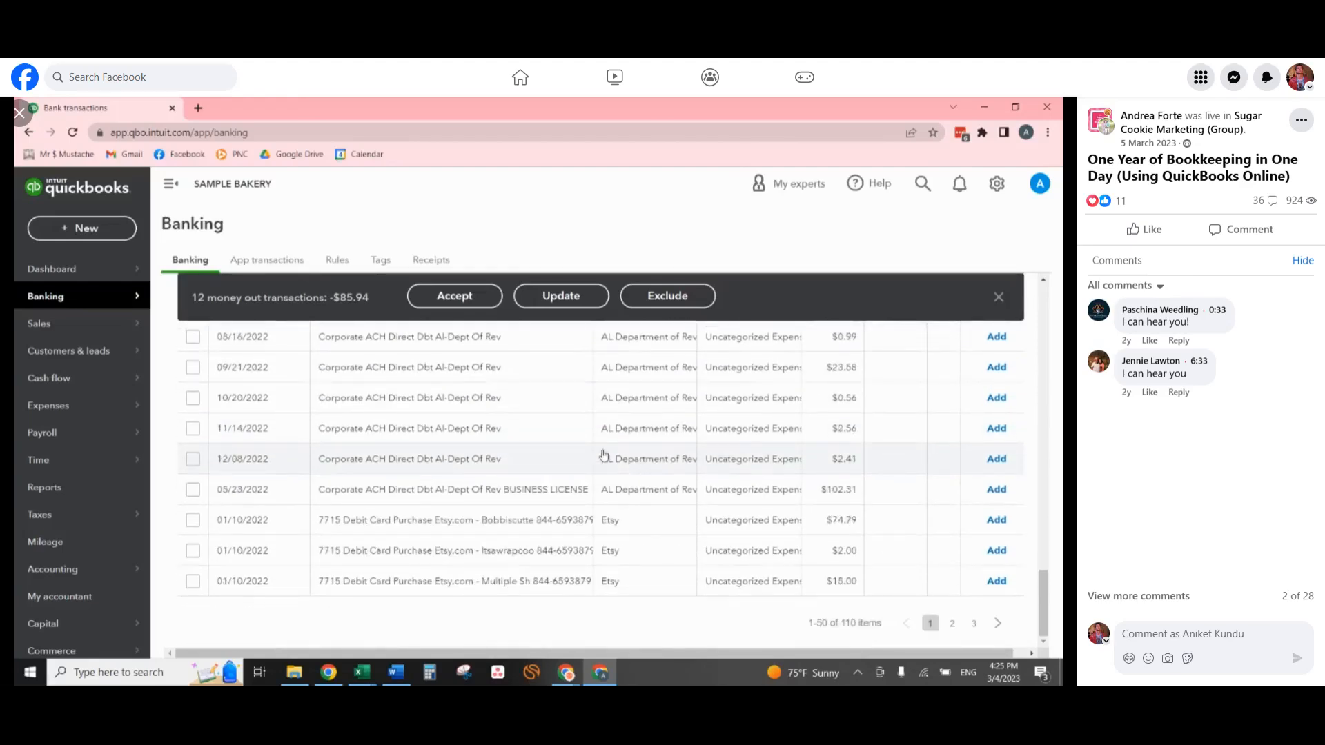
pyautogui.scroll(10, 564, 341)
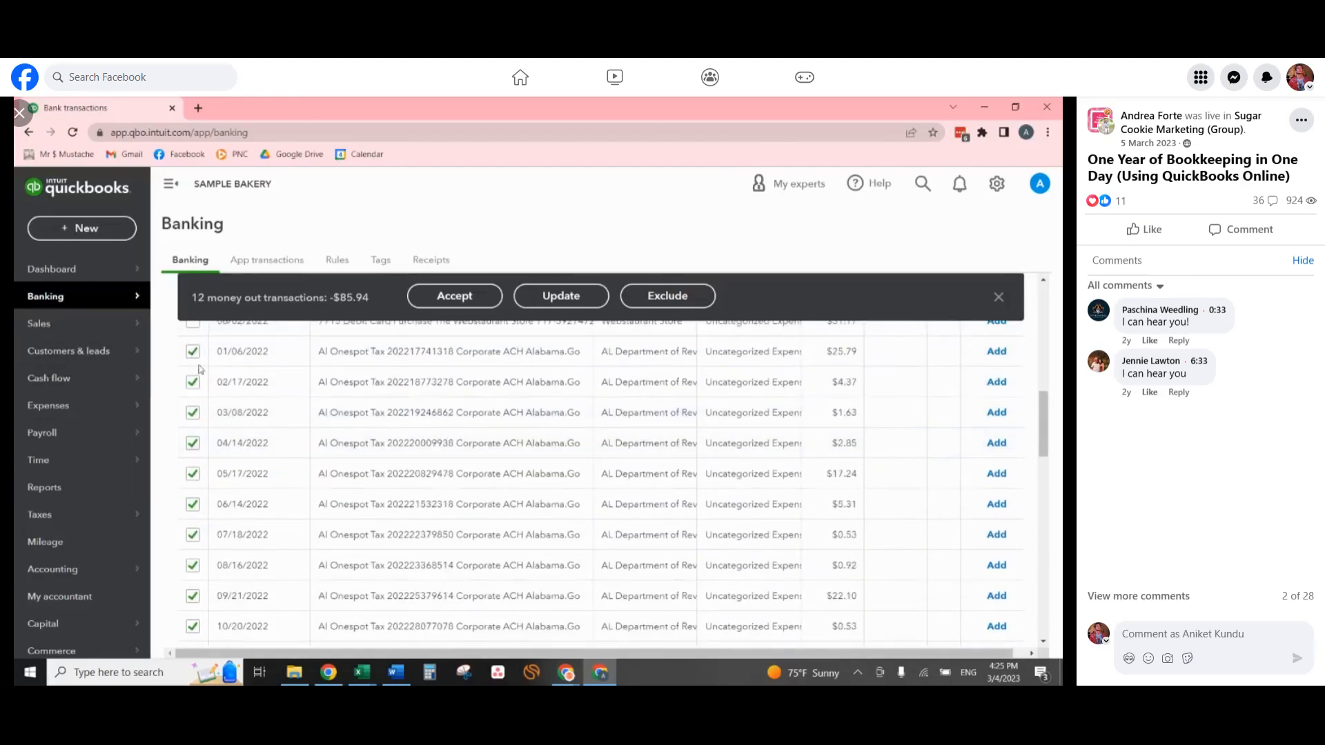
# Start a bulk update of the selected tax transactions with type Expense and enter Alabama Department of Revenue as the payee.
pyautogui.click(557, 301)
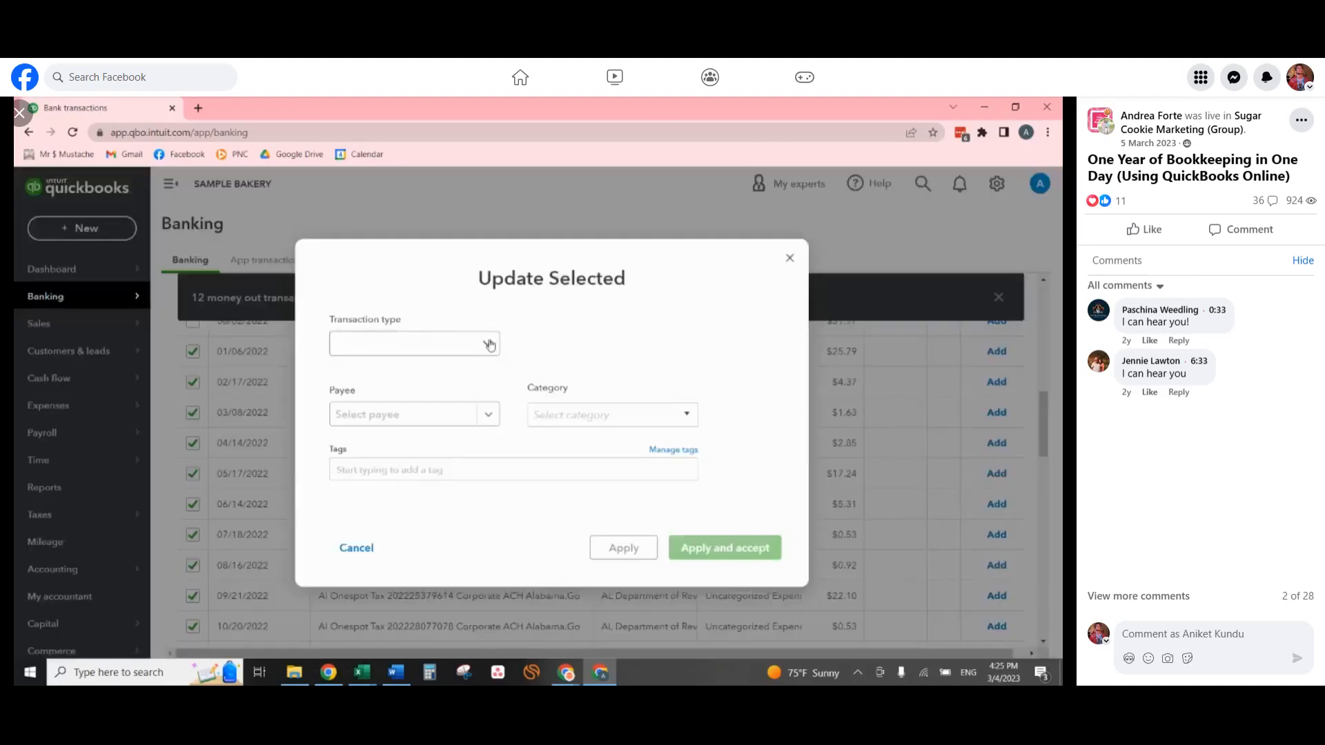
pyautogui.click(490, 343)
pyautogui.click(424, 373)
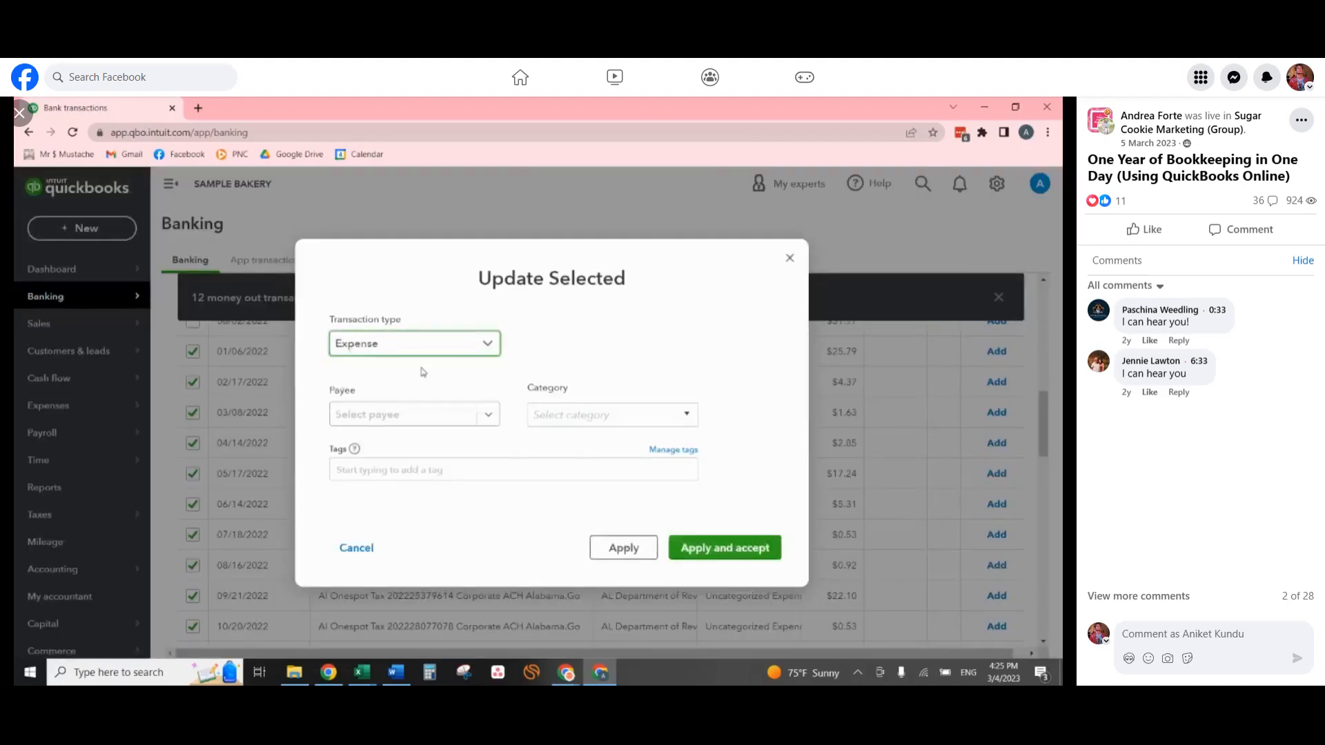
pyautogui.click(349, 417)
pyautogui.write('Al')
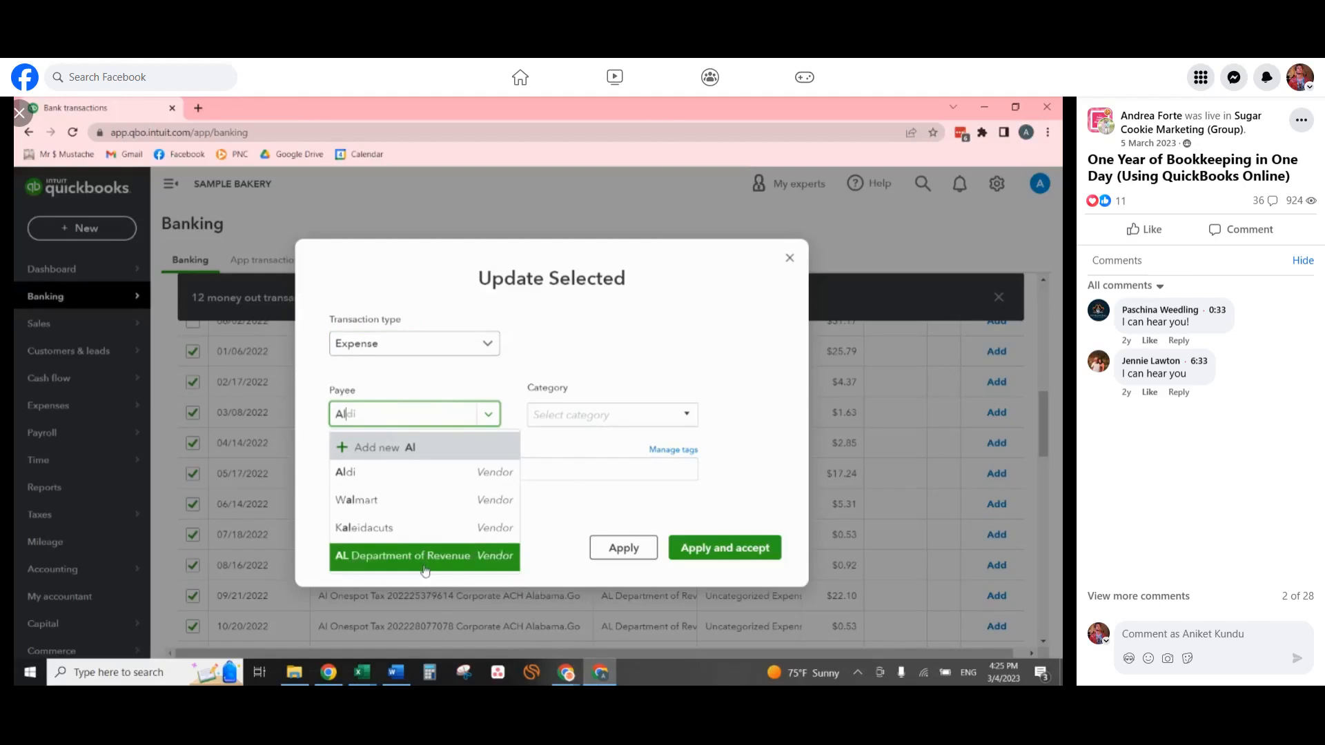
pyautogui.doubleClick(371, 418)
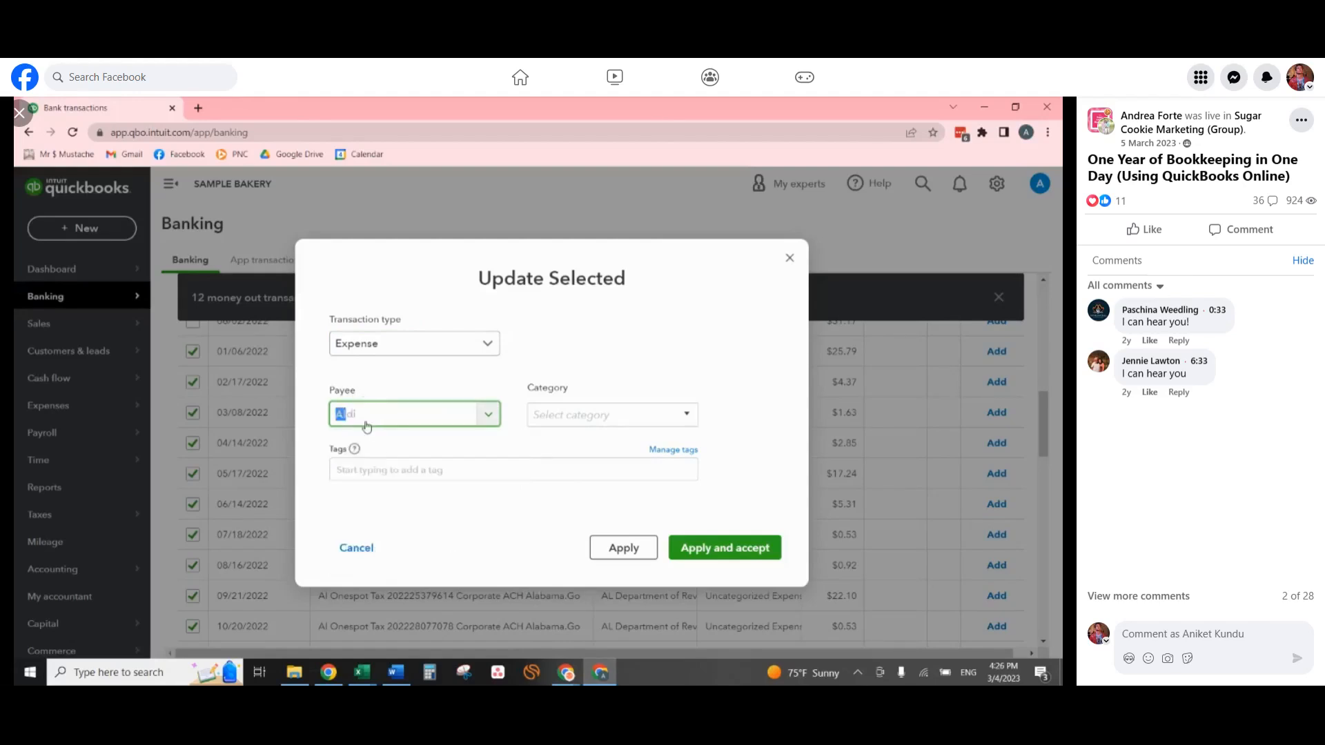
pyautogui.press('BackSpace')
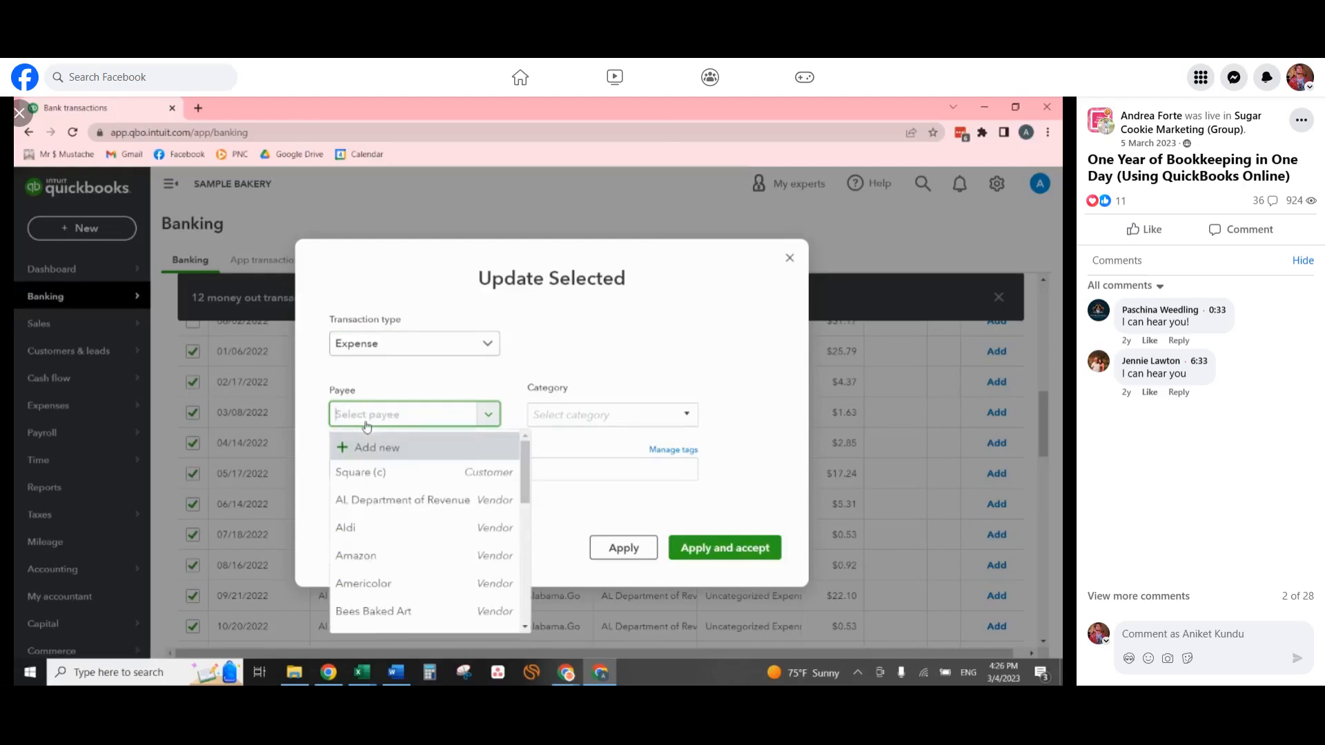
pyautogui.write('A')
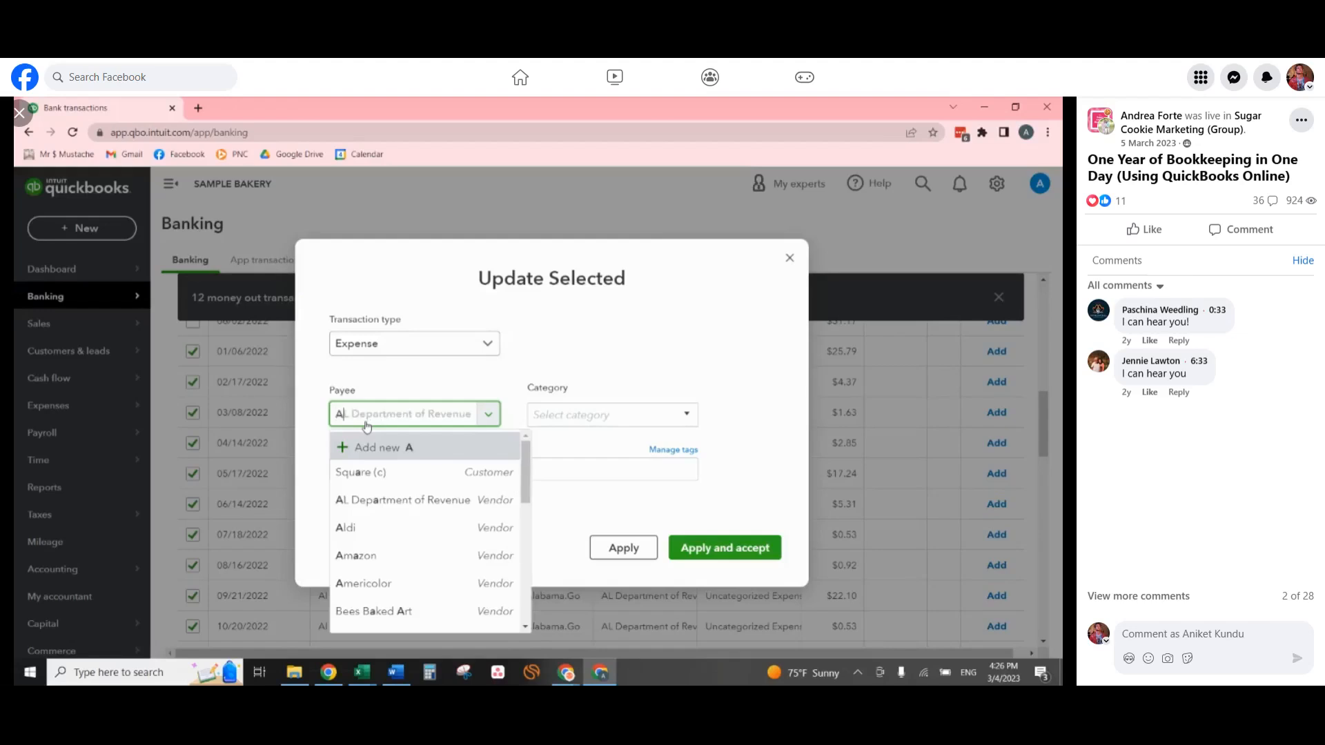
pyautogui.write('labama Department of Revenue')
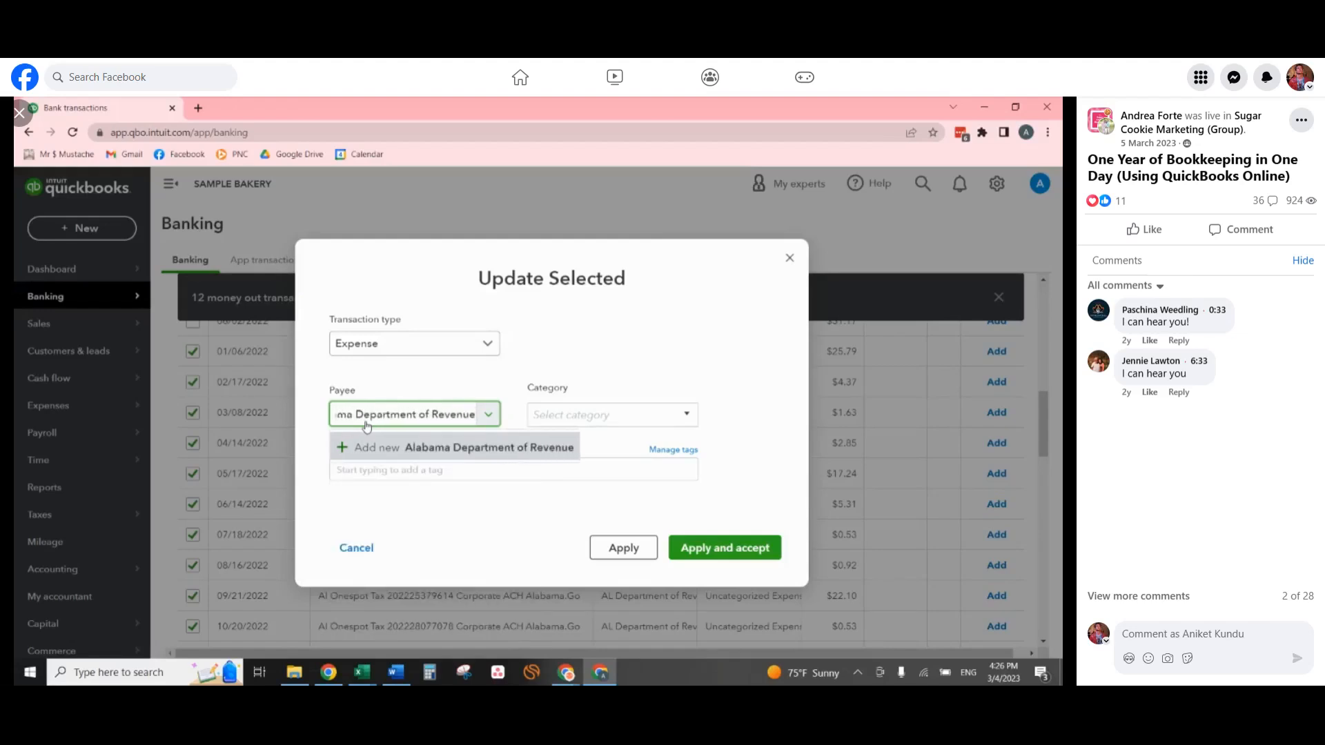
# Add Alabama Department of Revenue as a new vendor, reuse the company name as its display name, and save it.
pyautogui.click(412, 449)
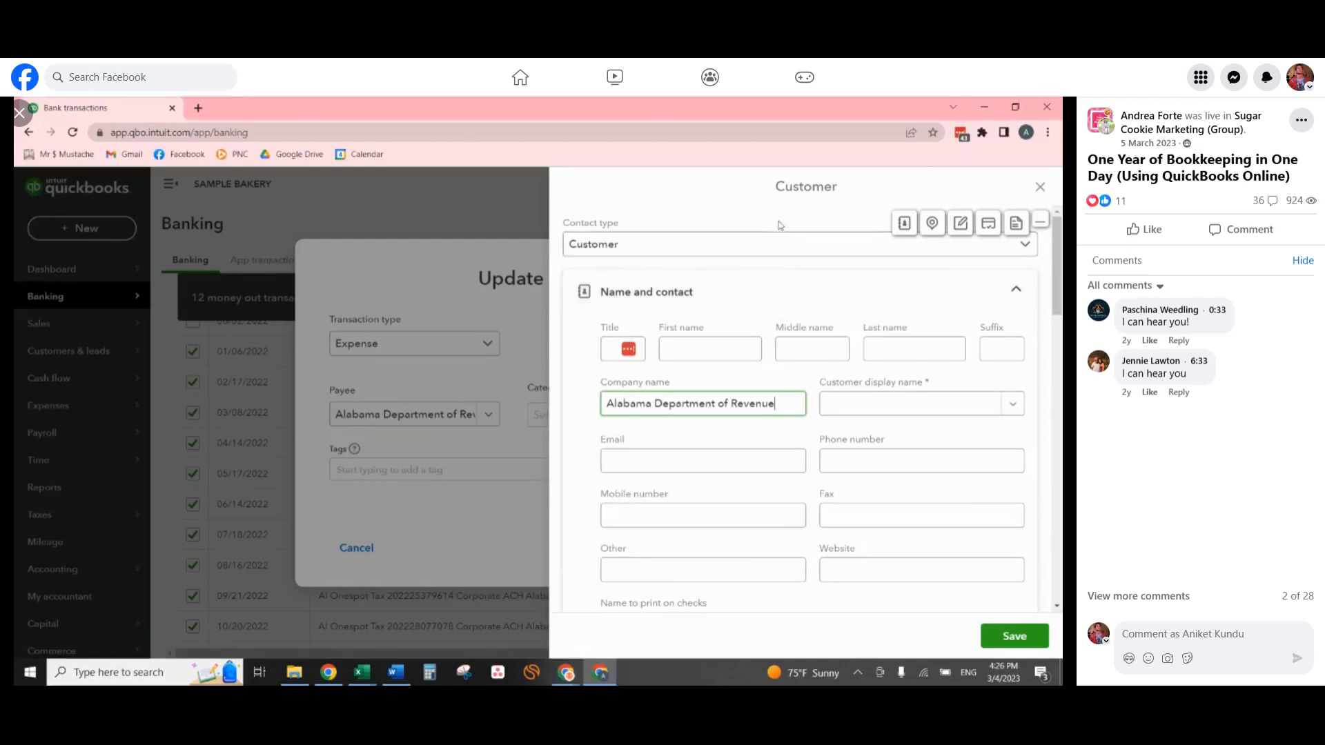
pyautogui.click(779, 246)
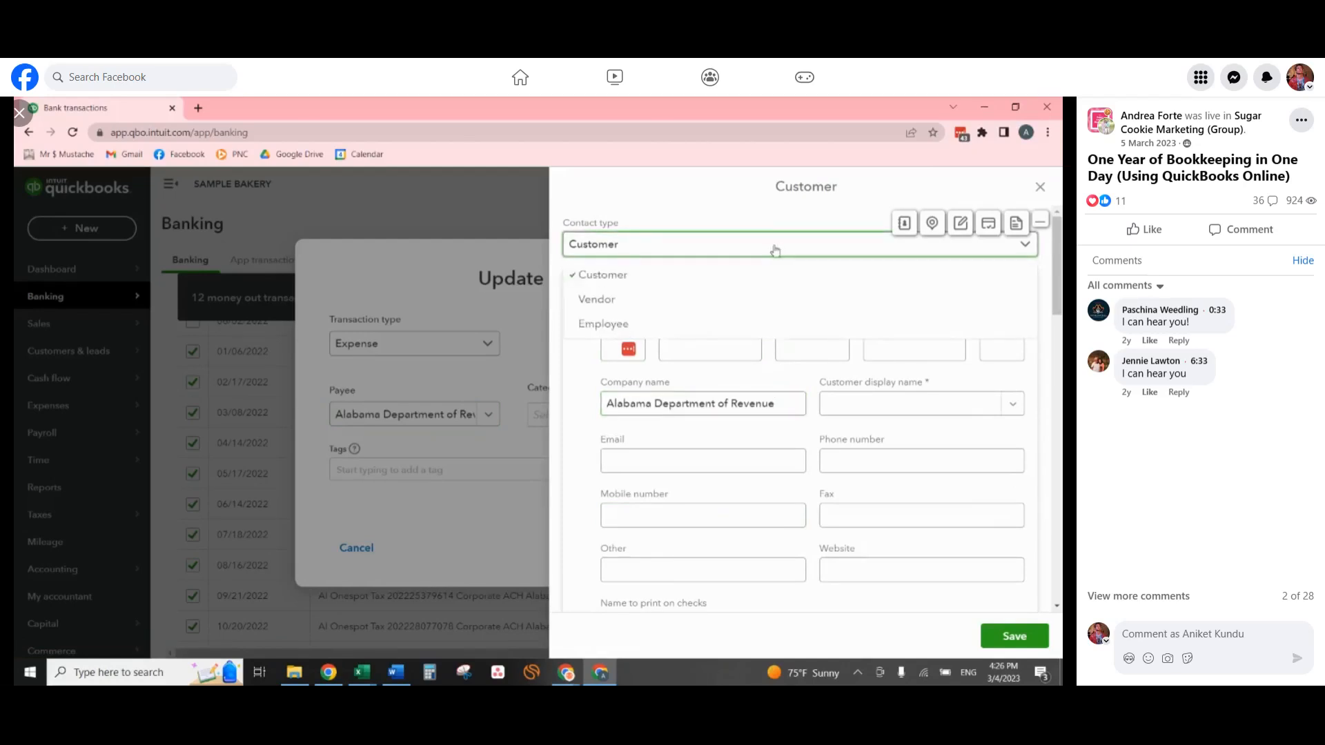
pyautogui.click(634, 304)
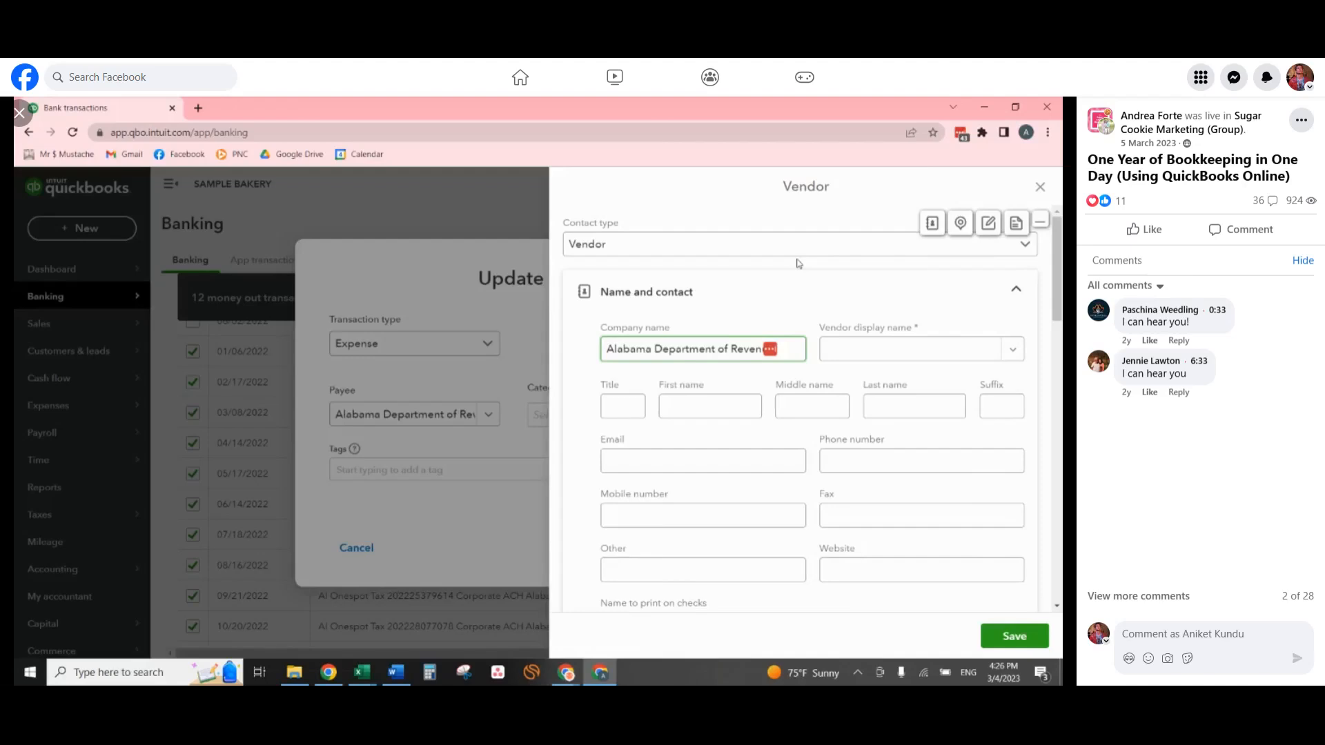
pyautogui.tripleClick(722, 349)
pyautogui.hotkey('ctrl', 'c')
pyautogui.click(871, 351)
pyautogui.hotkey('ctrl', 'v')
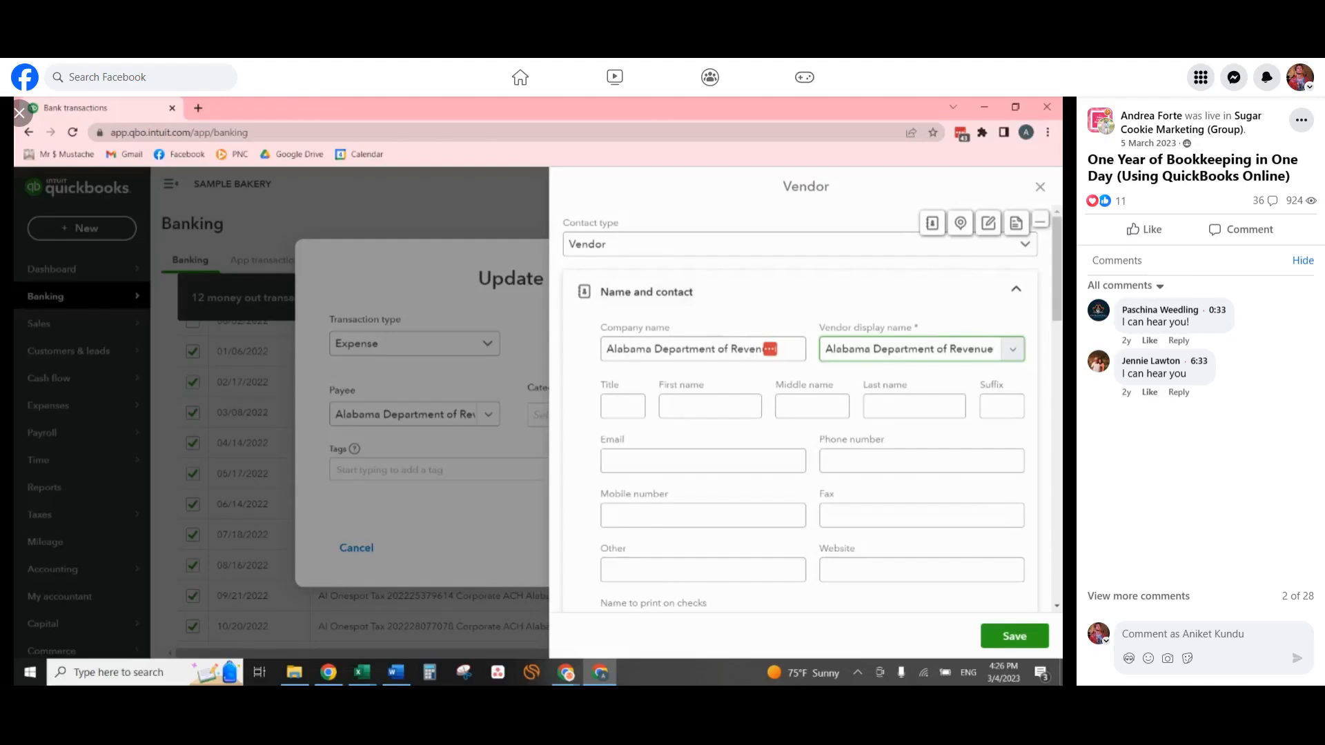
pyautogui.click(1018, 638)
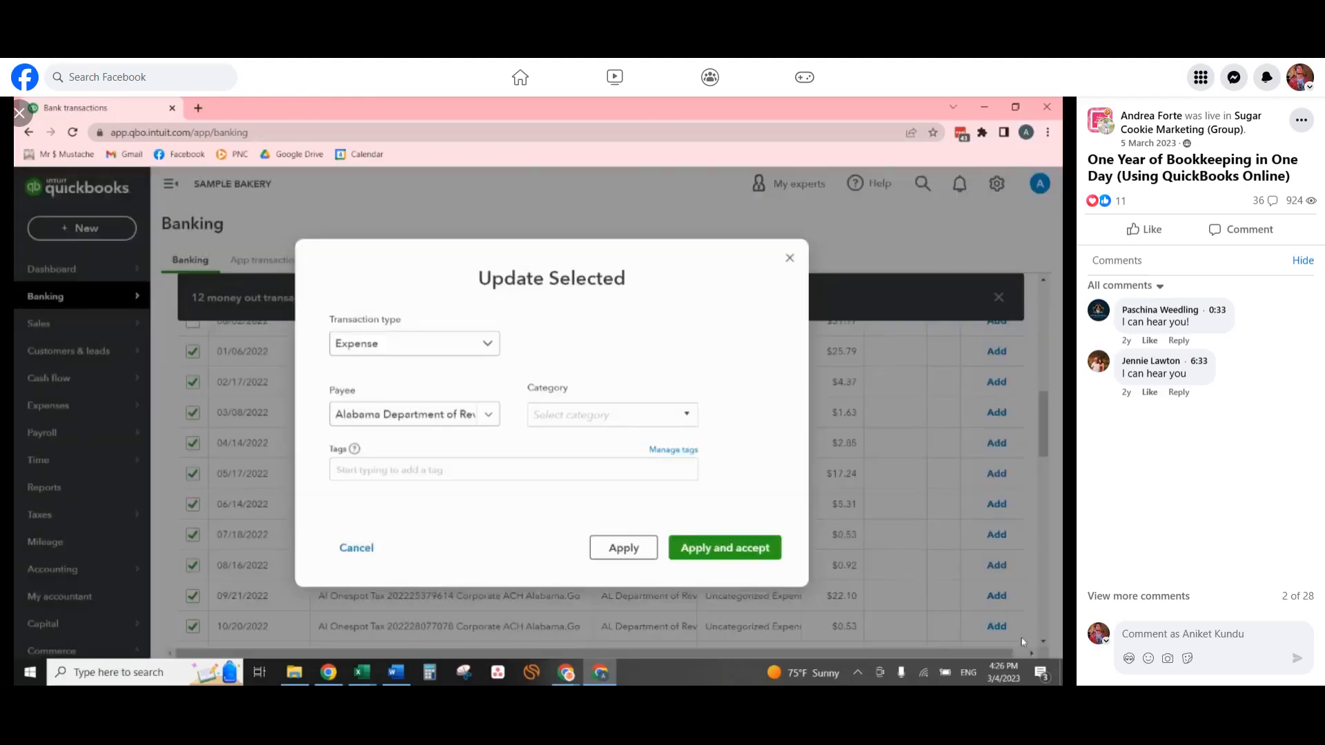
# Assign the selected tax transactions to the Sales tax to pay category, then apply and accept the update.
pyautogui.click(597, 415)
pyautogui.write('sale')
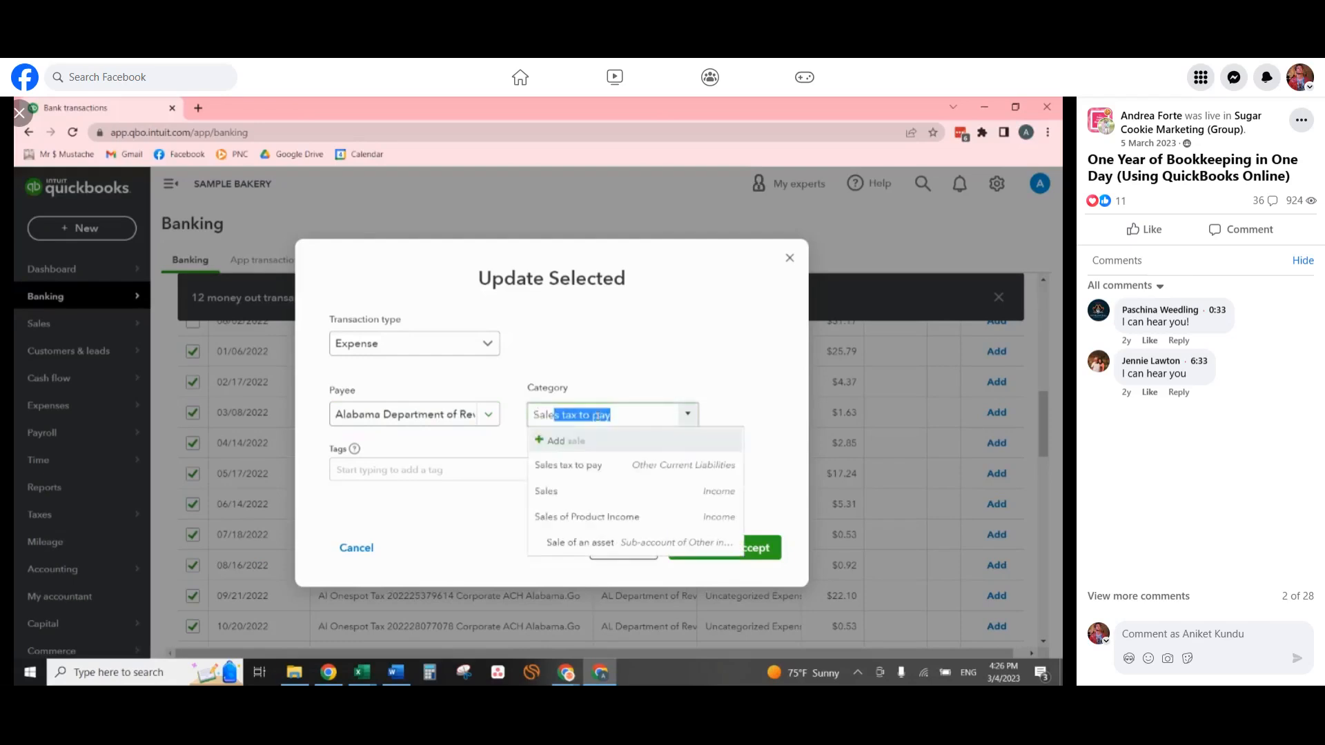
pyautogui.click(602, 467)
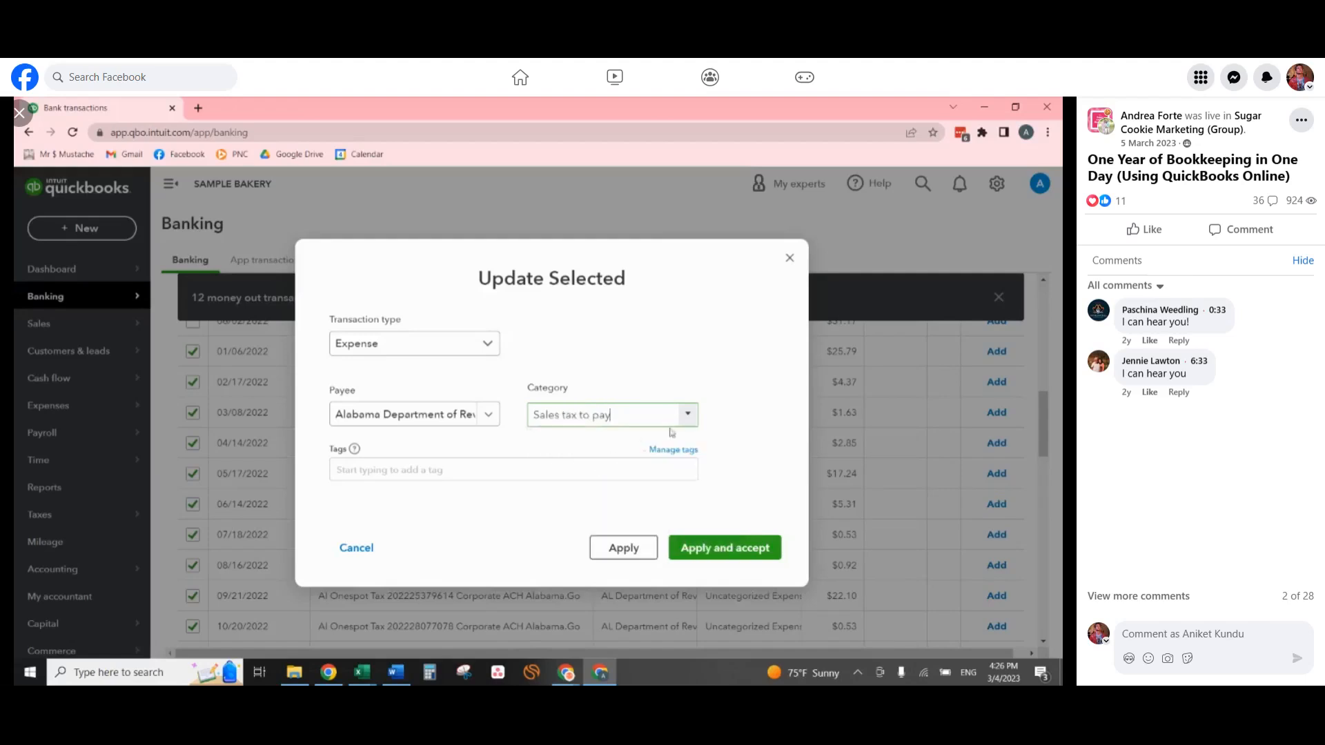
pyautogui.click(749, 548)
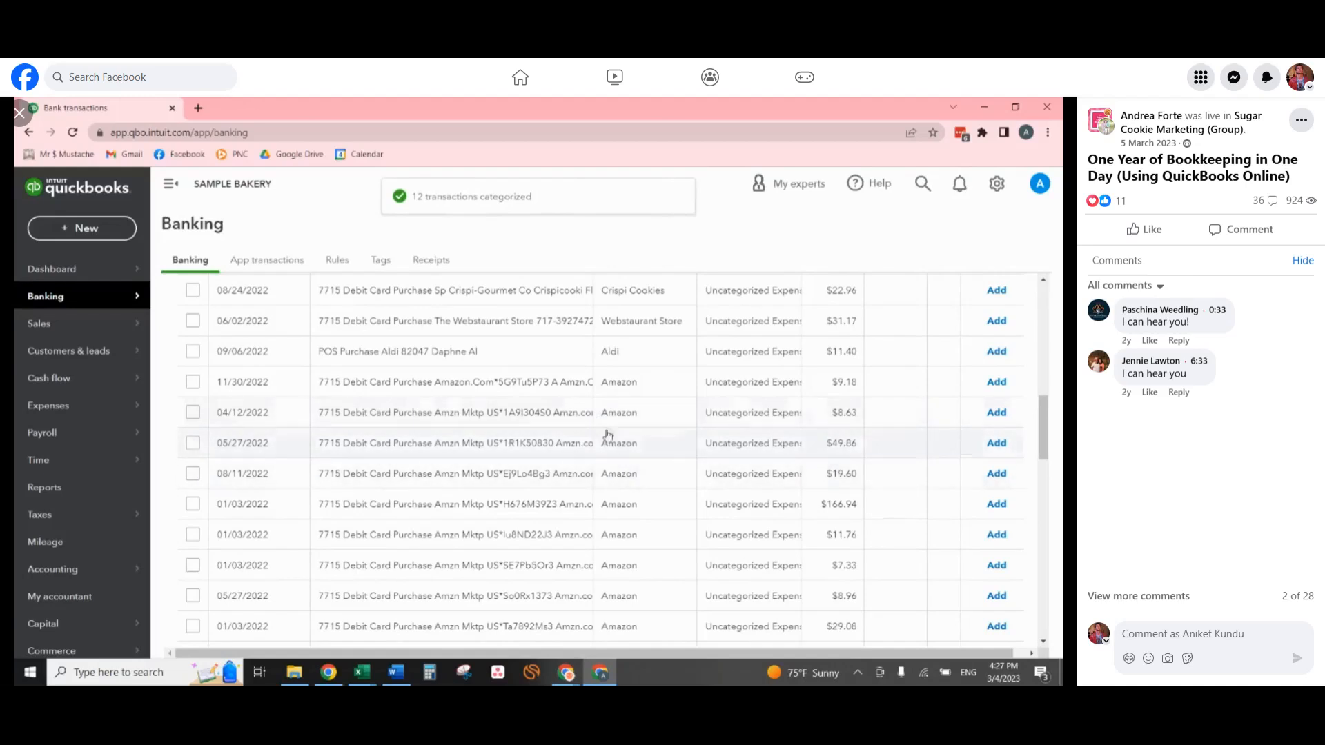
pyautogui.scroll(1, 599, 413)
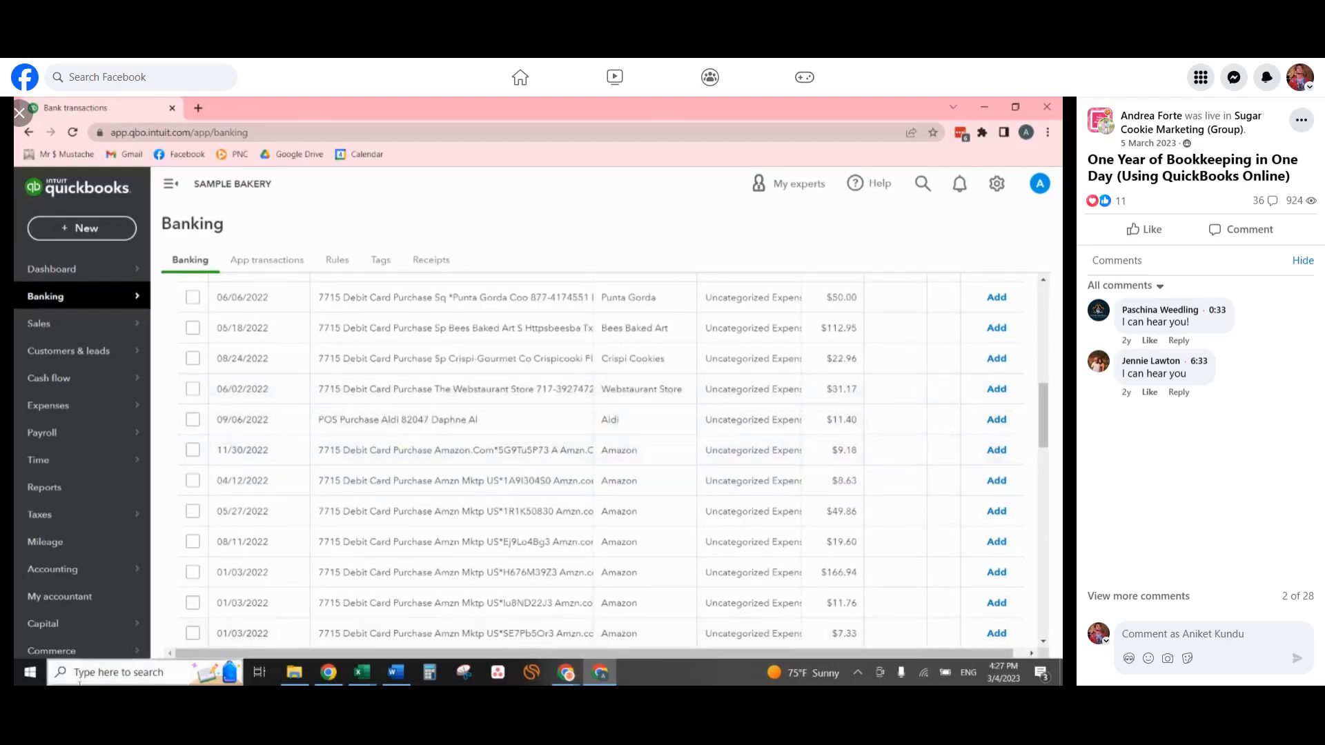
pyautogui.scroll(-2, 493, 428)
pyautogui.scroll(-1, 495, 430)
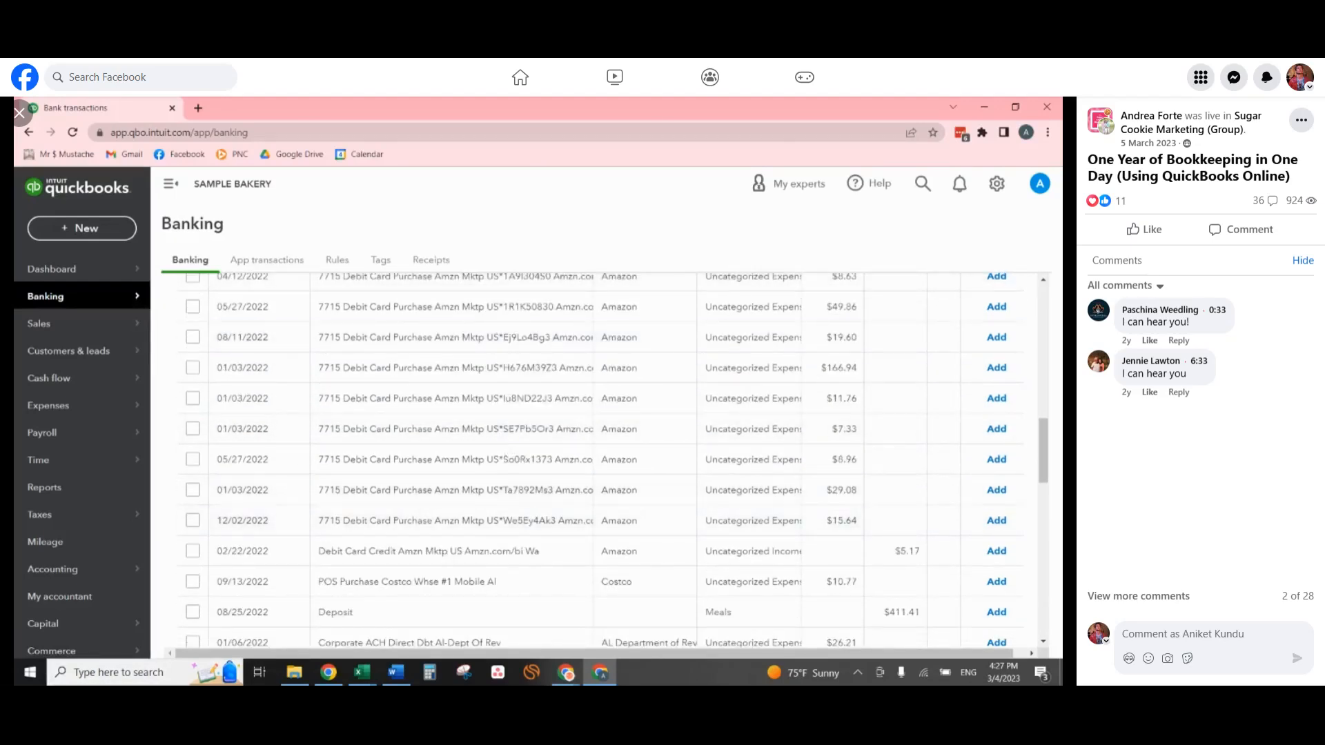
# Expand the $7.33 Amazon transaction dated 01/03/2022 and bring the 01 January Receipts folder alongside it in File Explorer.
pyautogui.hotkey('alt', 'Tab')
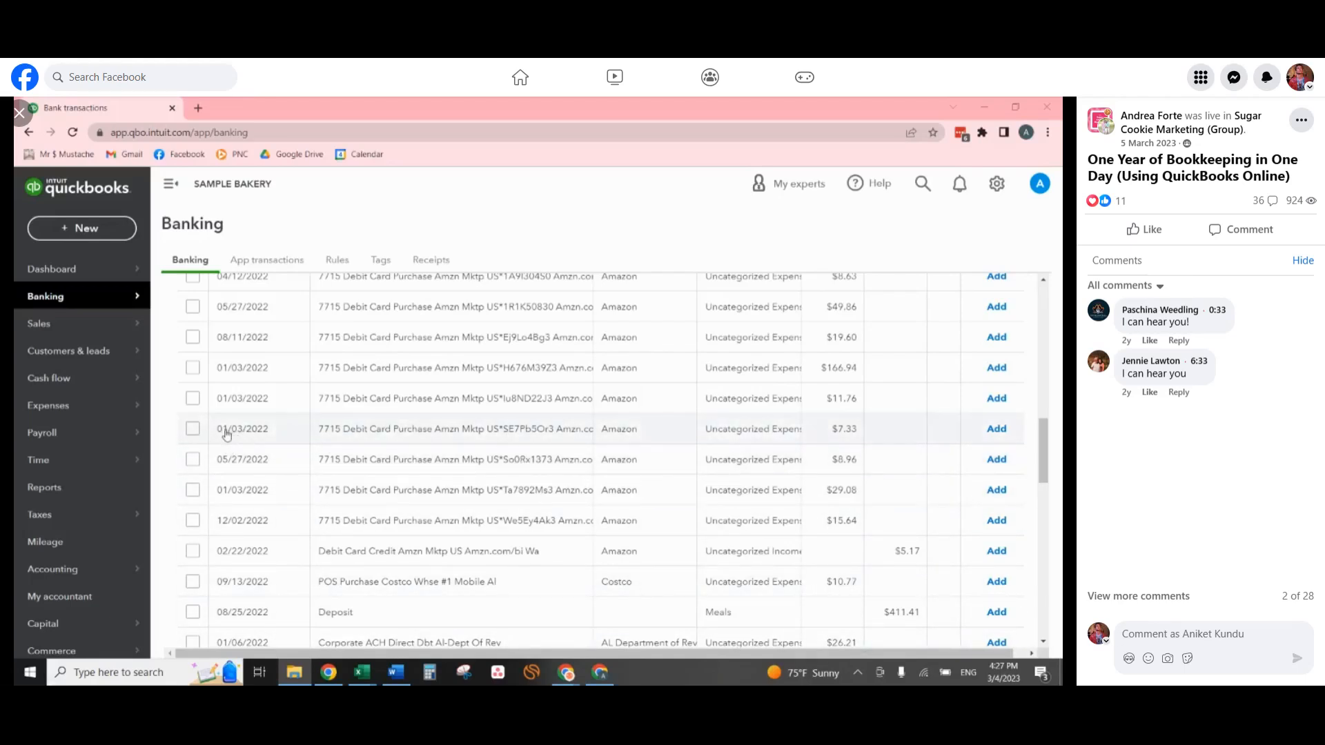
pyautogui.click(513, 436)
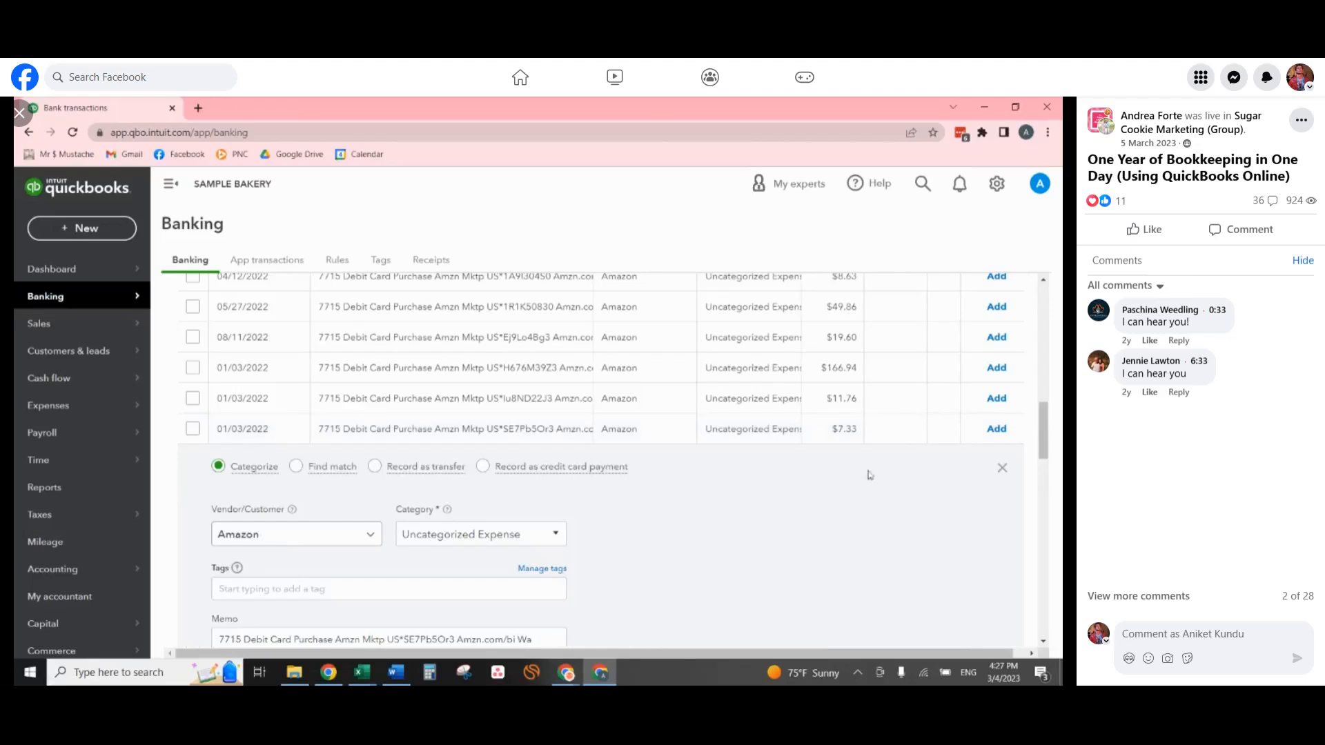
pyautogui.moveTo(1031, 347); pyautogui.dragTo(423, 196)
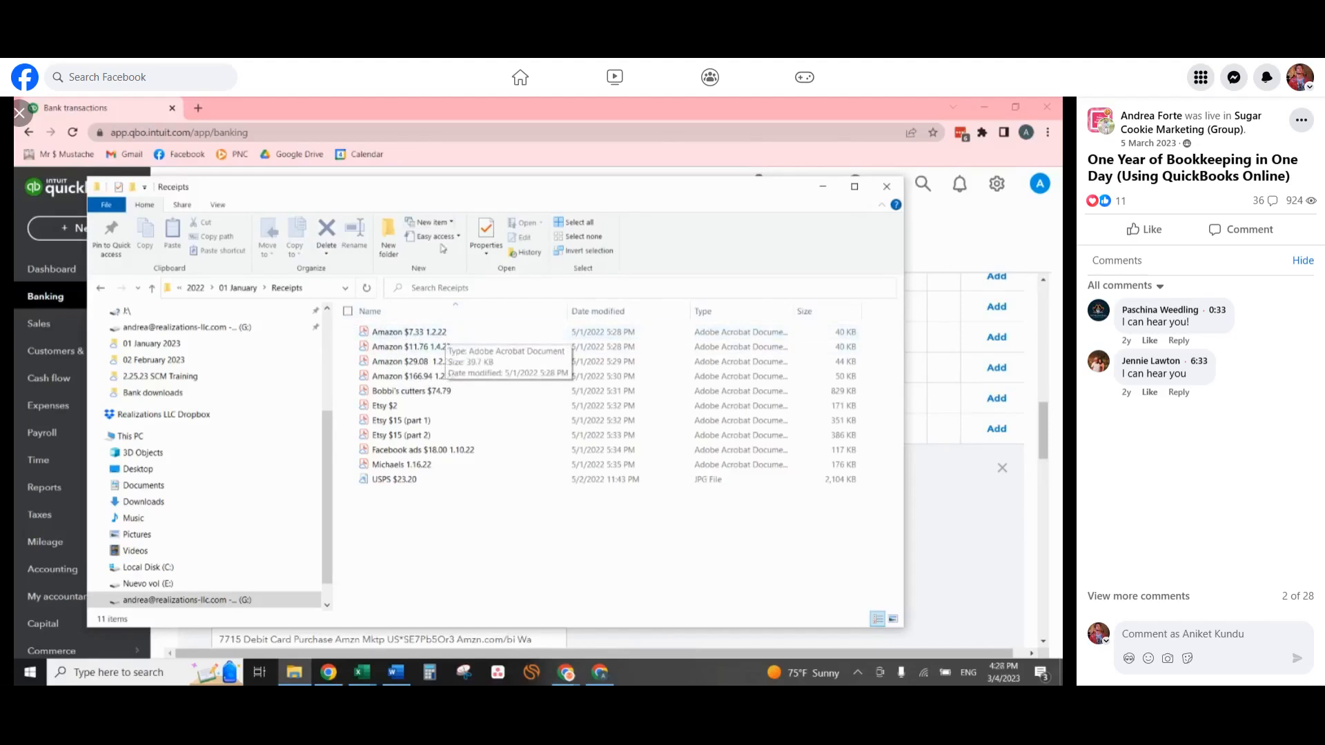
pyautogui.moveTo(443, 188); pyautogui.dragTo(1062, 248)
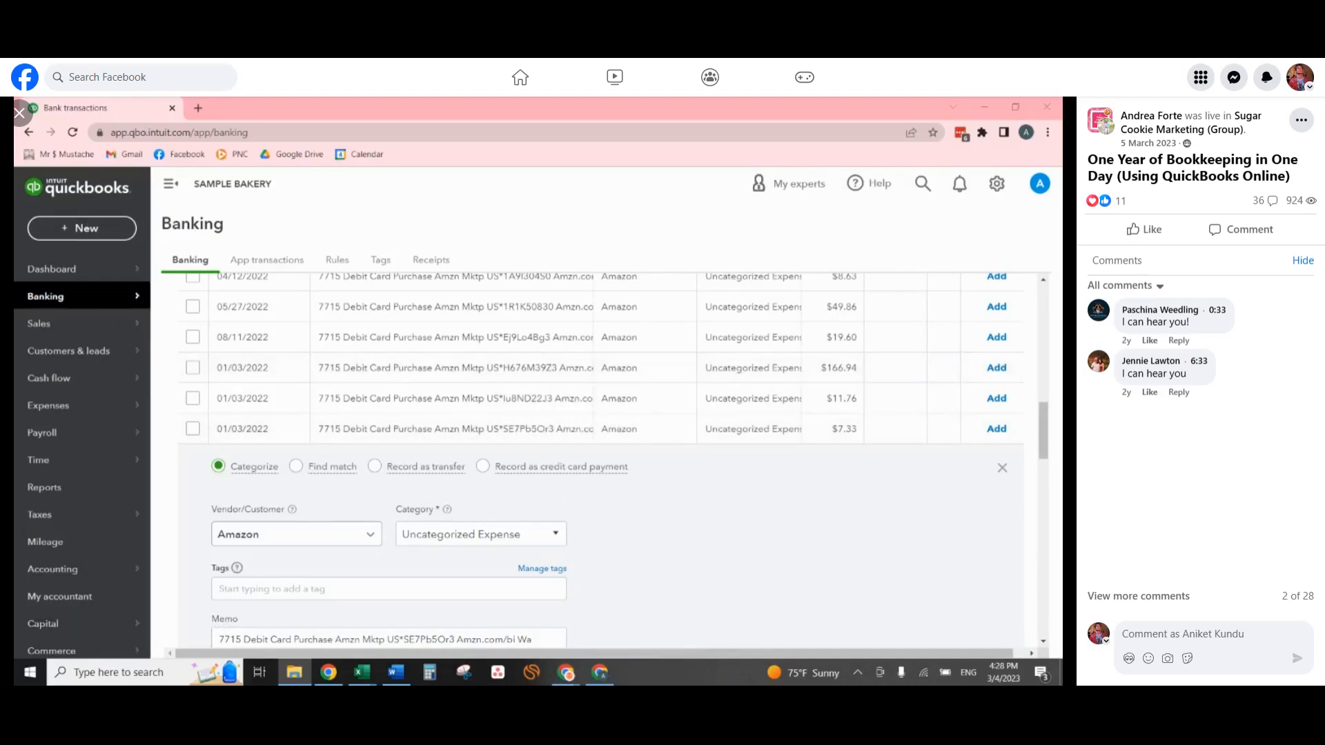
pyautogui.moveTo(1062, 414); pyautogui.dragTo(692, 205)
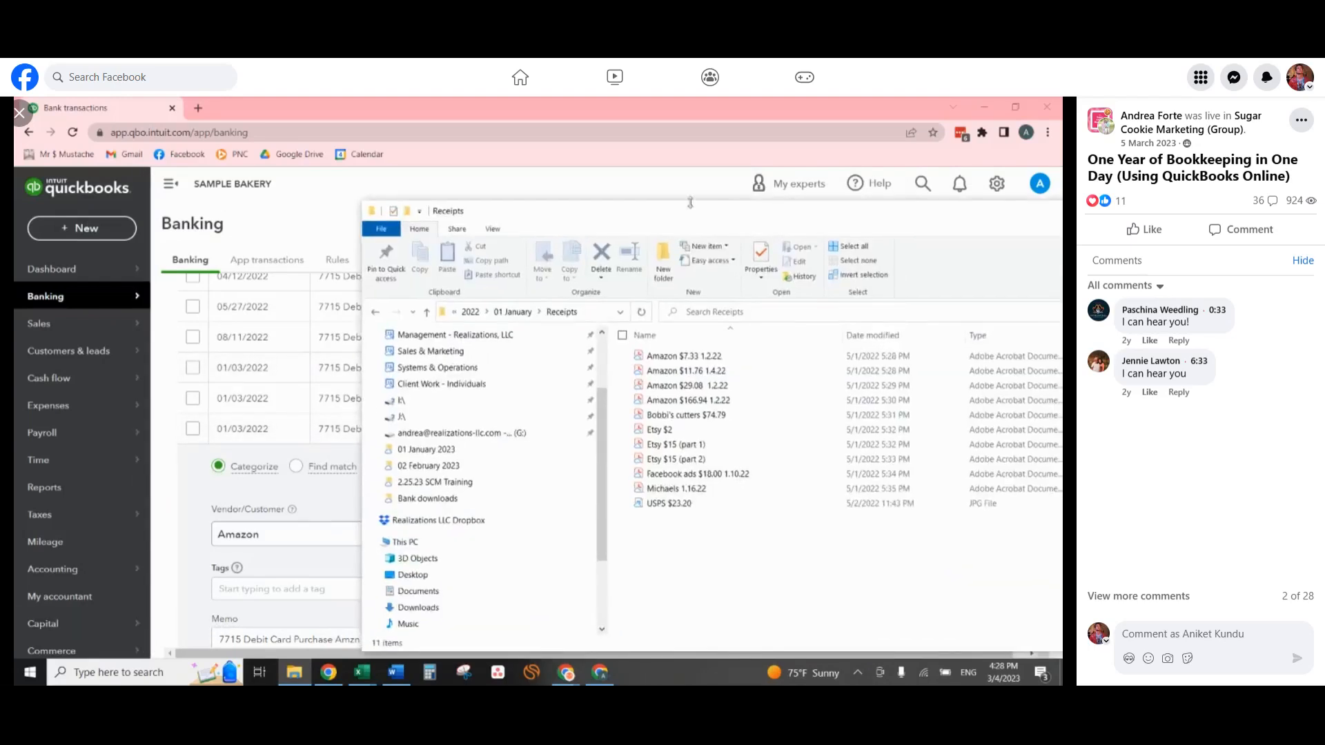
# Open the receipt Amazon $7.33 1.2.22 in Adobe Acrobat, examine the items ordered, and return to the bank transaction.
pyautogui.click(720, 355)
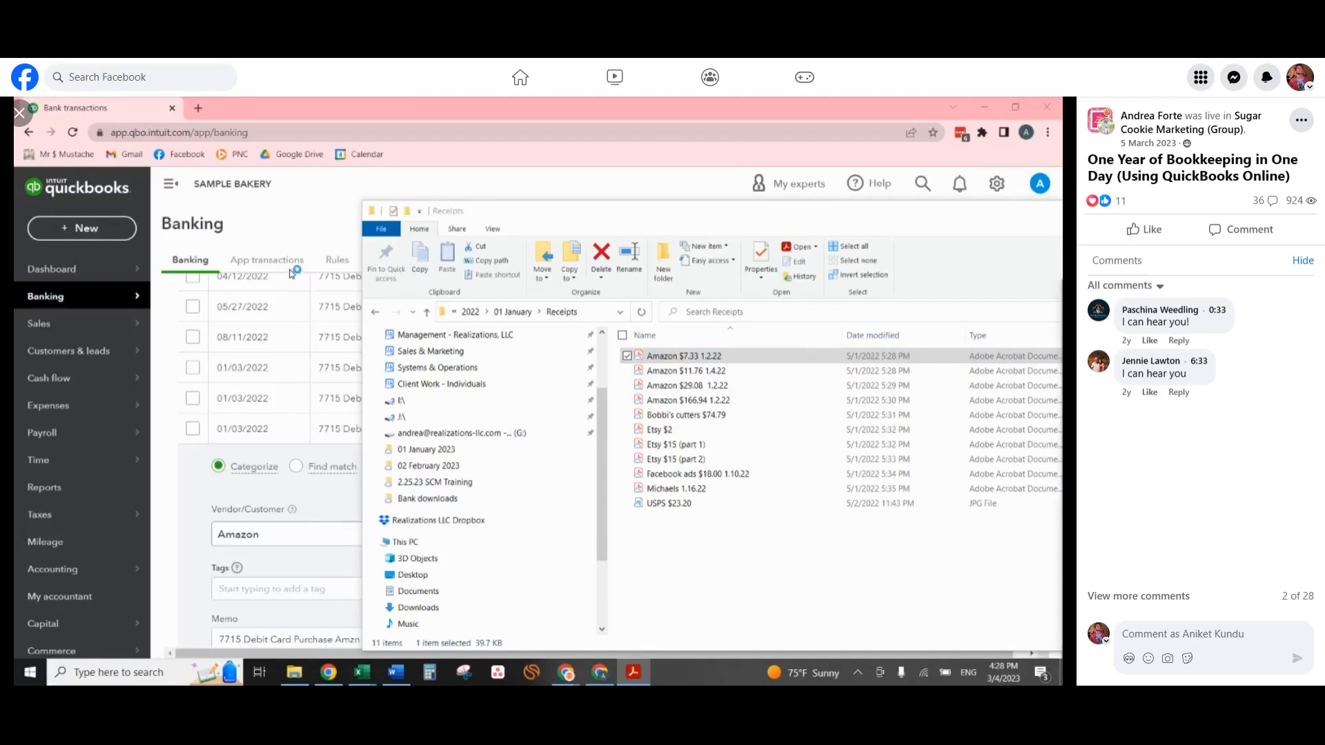
pyautogui.moveTo(273, 259); pyautogui.dragTo(15, 221)
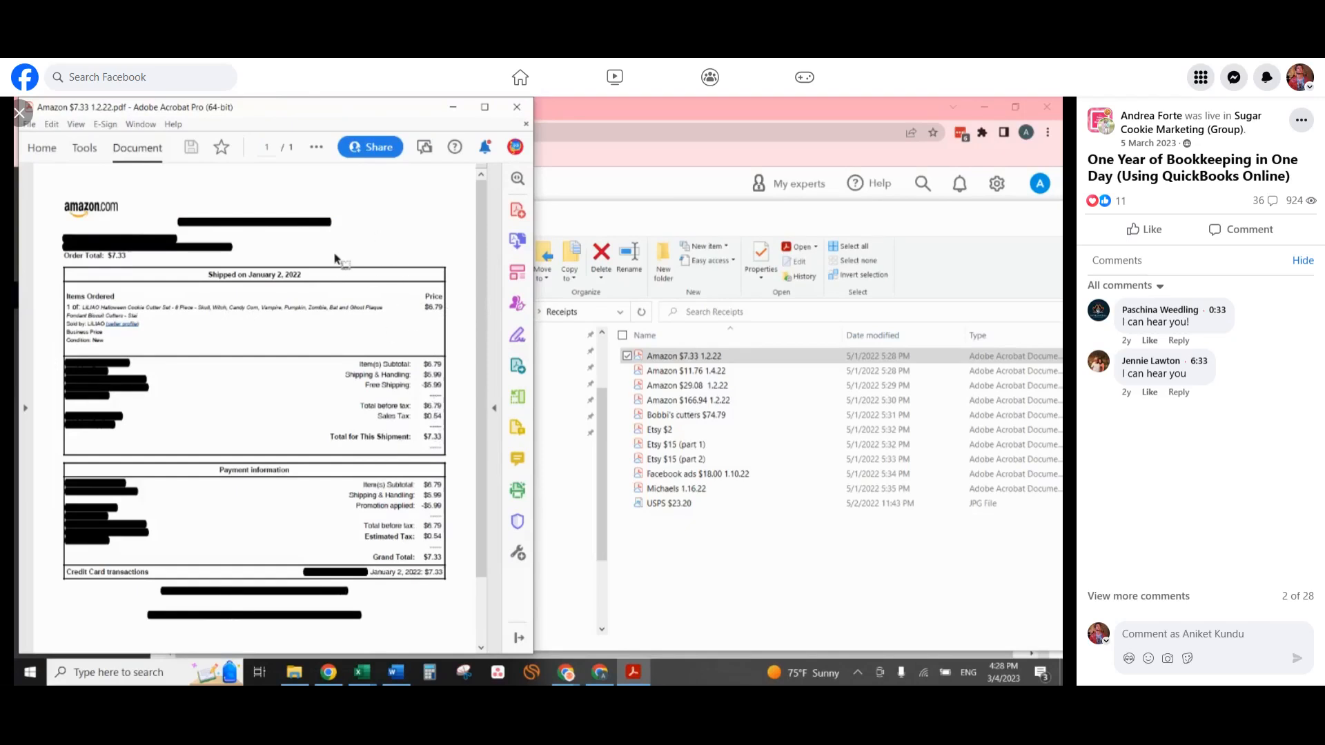
pyautogui.moveTo(320, 103); pyautogui.dragTo(1062, 131)
pyautogui.moveTo(535, 216); pyautogui.dragTo(764, 264)
pyautogui.scroll(-3, 572, 536)
pyautogui.scroll(1, 376, 322)
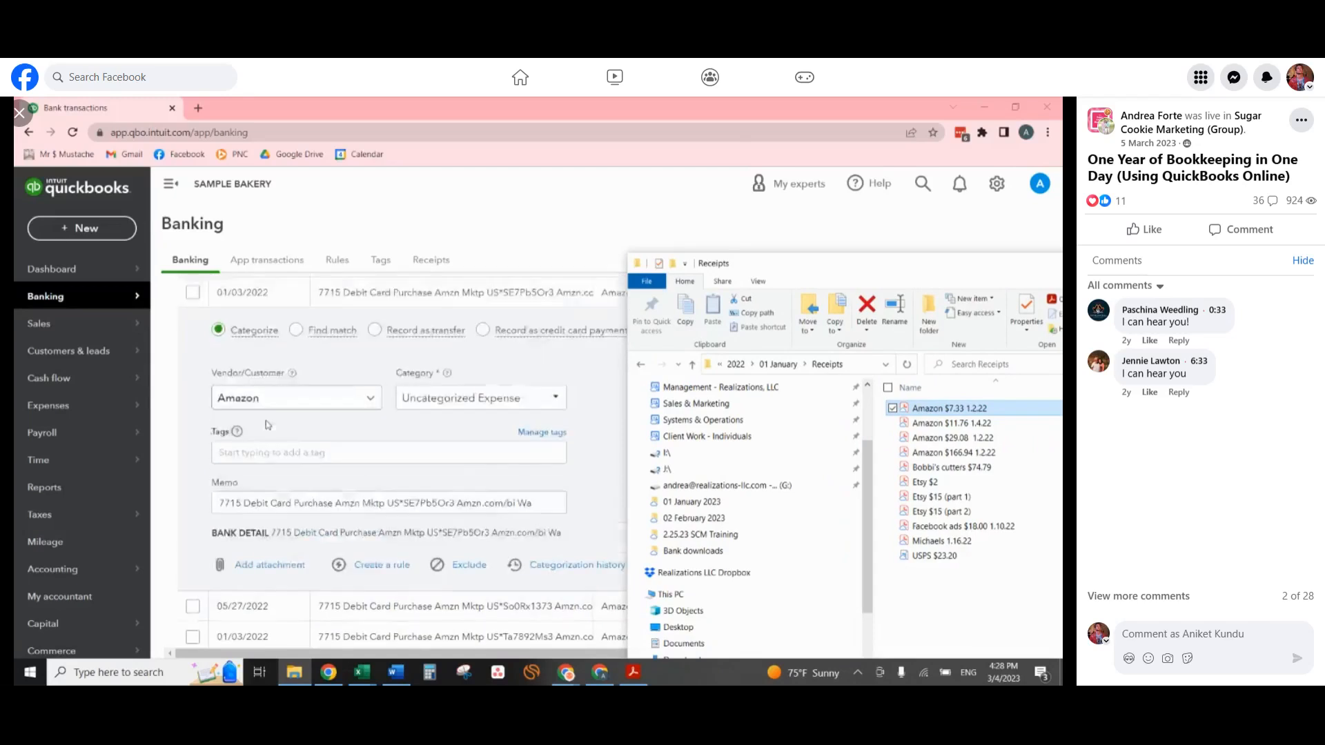
# Attach the receipt file Amazon $7.33 1.2.22 to the $7.33 Amazon transaction dated 01/03/2022.
pyautogui.click(325, 305)
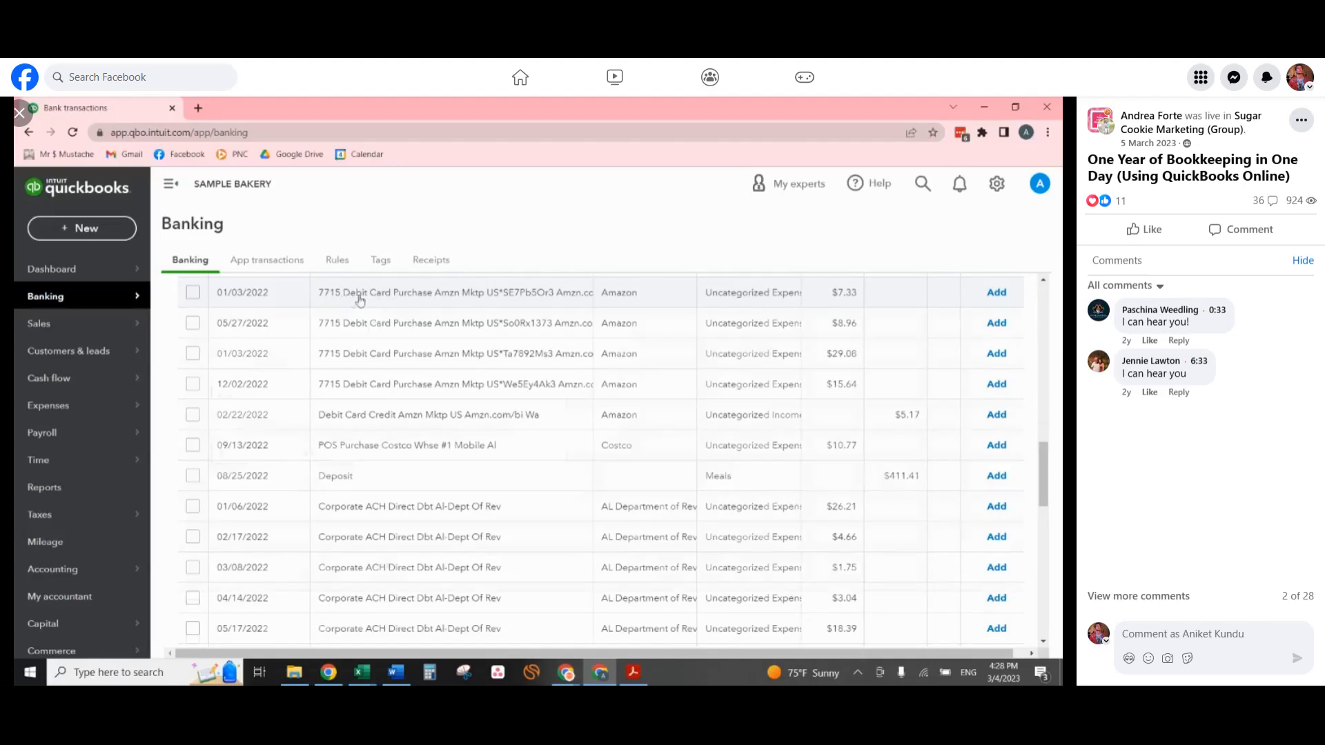
pyautogui.click(373, 302)
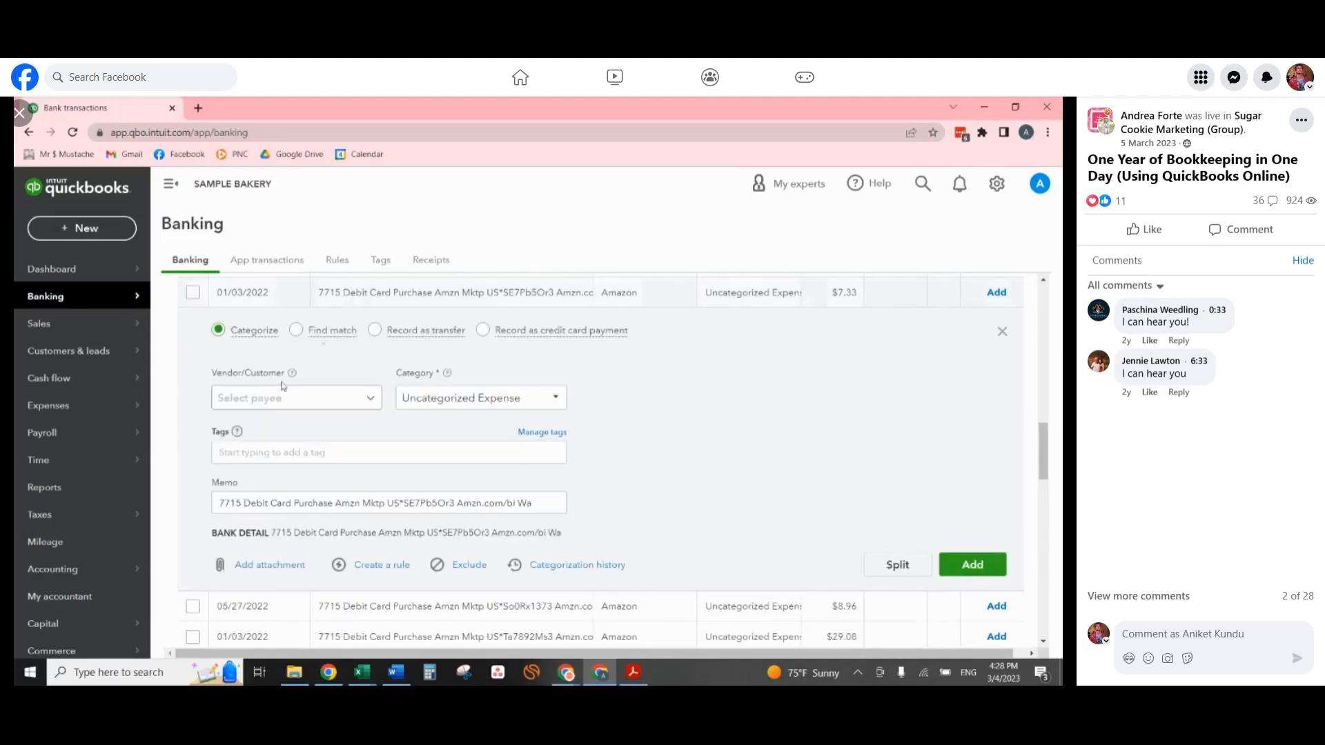
pyautogui.click(255, 569)
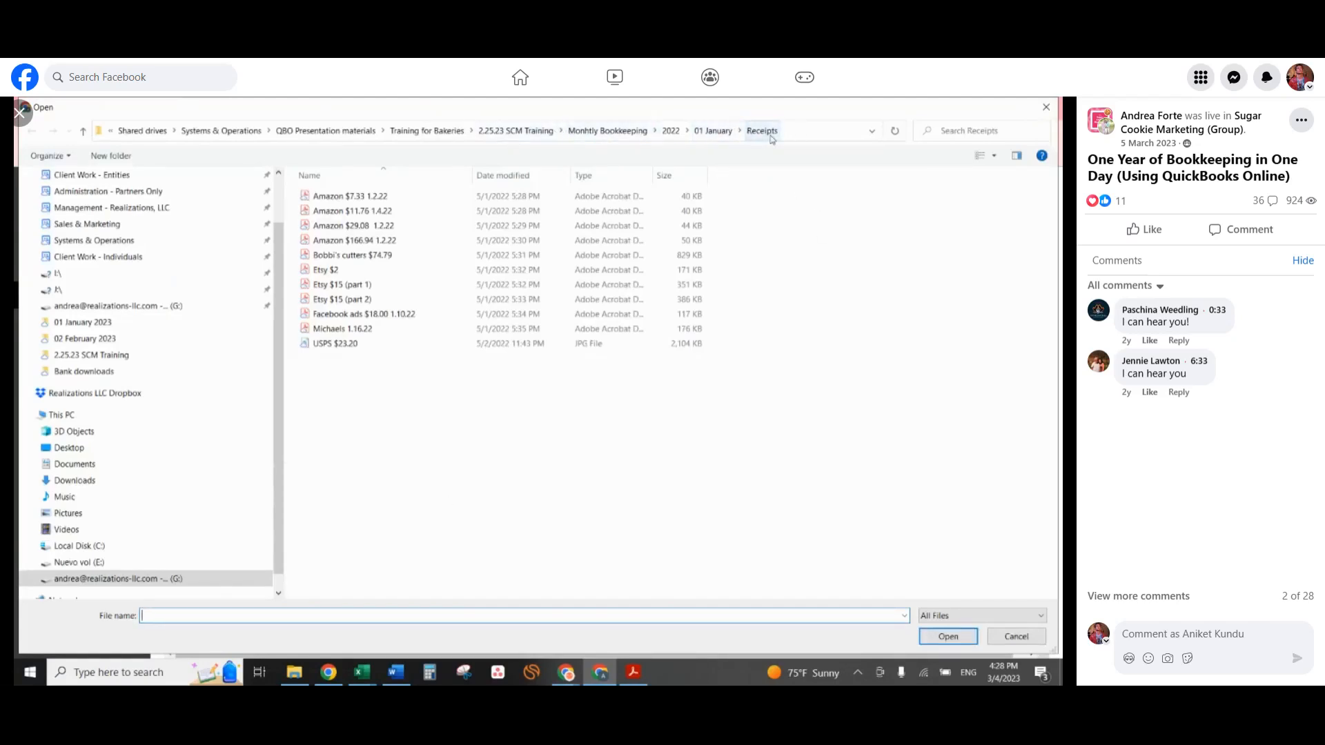
pyautogui.click(373, 197)
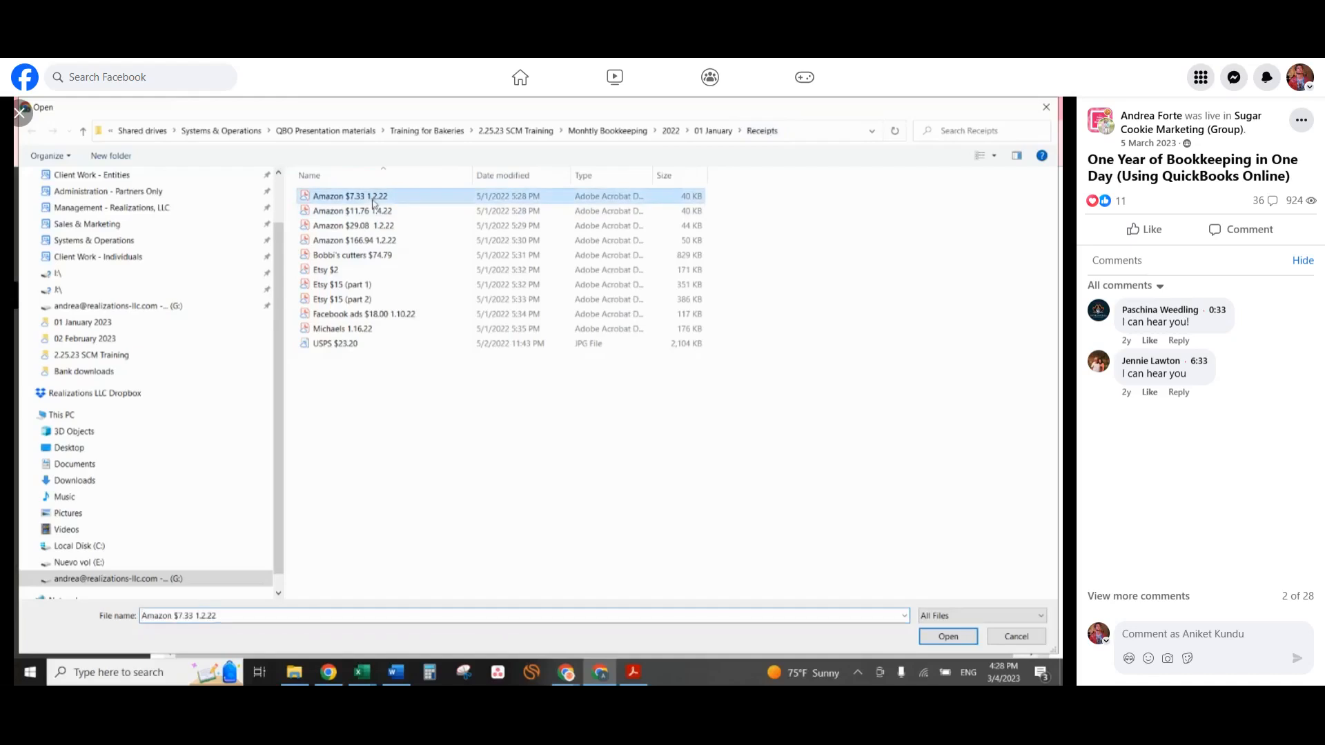
pyautogui.click(947, 636)
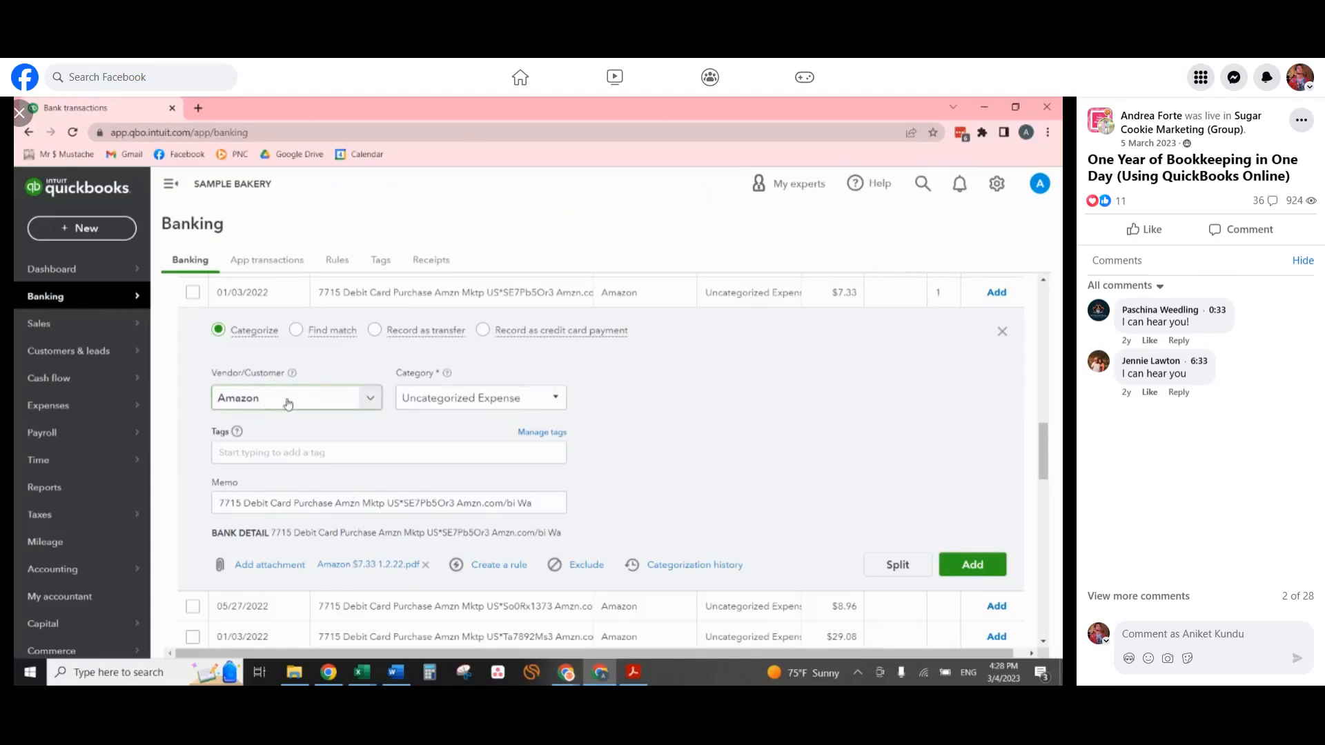
# Categorize the $7.33 Amazon transaction as Cookie Cutters and add it to the books.
pyautogui.click(475, 398)
pyautogui.moveTo(446, 375)
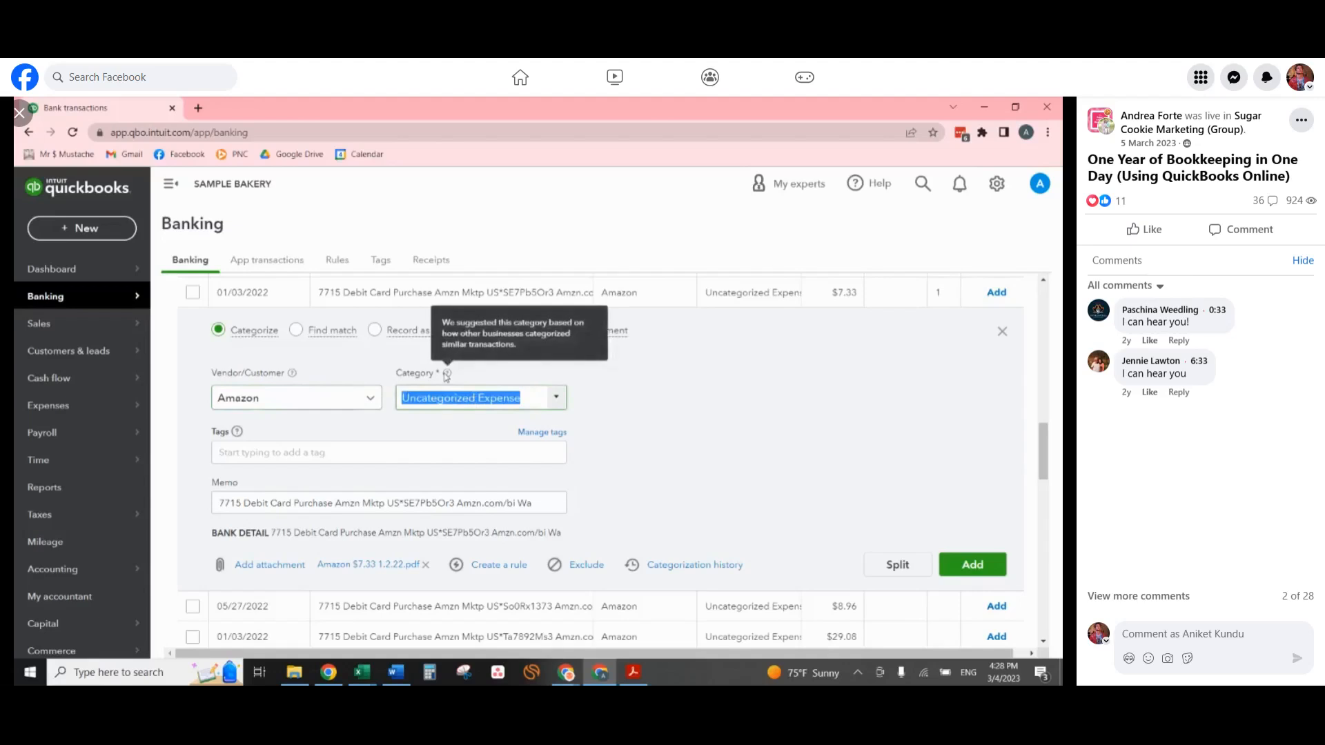
pyautogui.write('cook')
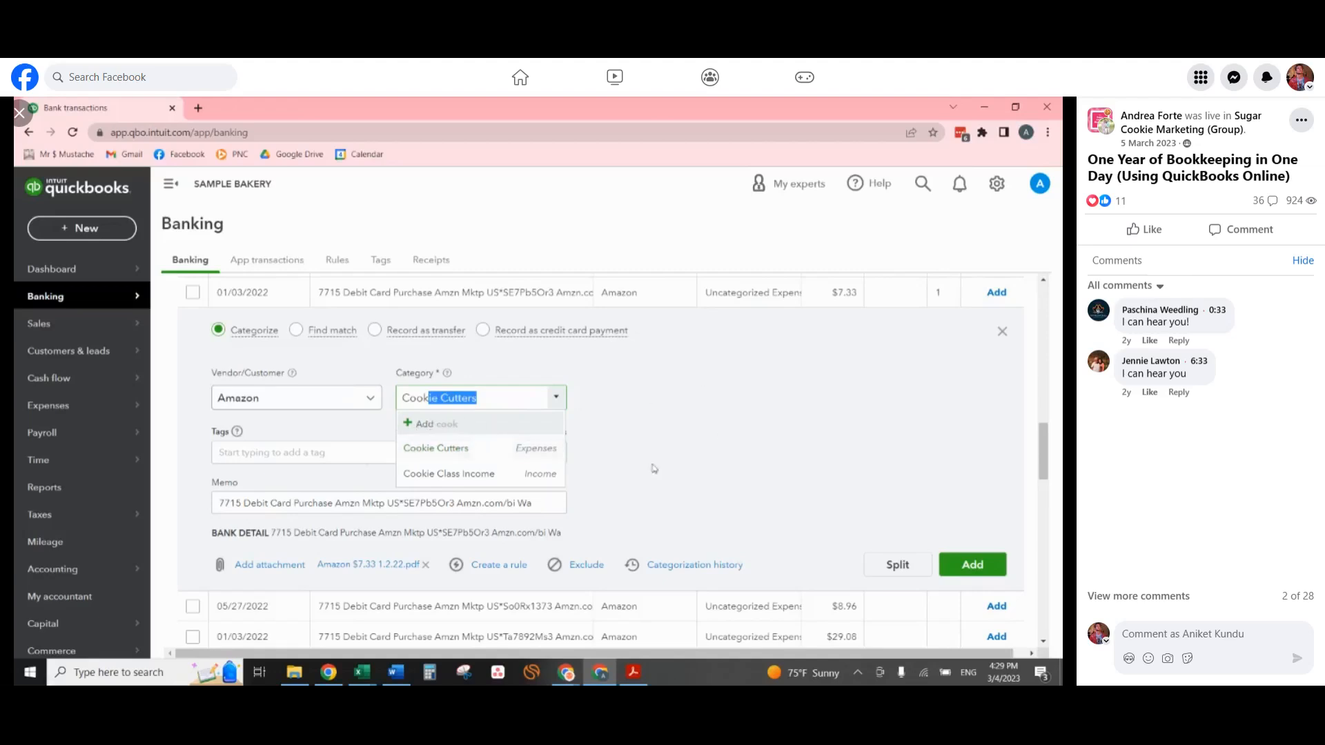
pyautogui.click(424, 450)
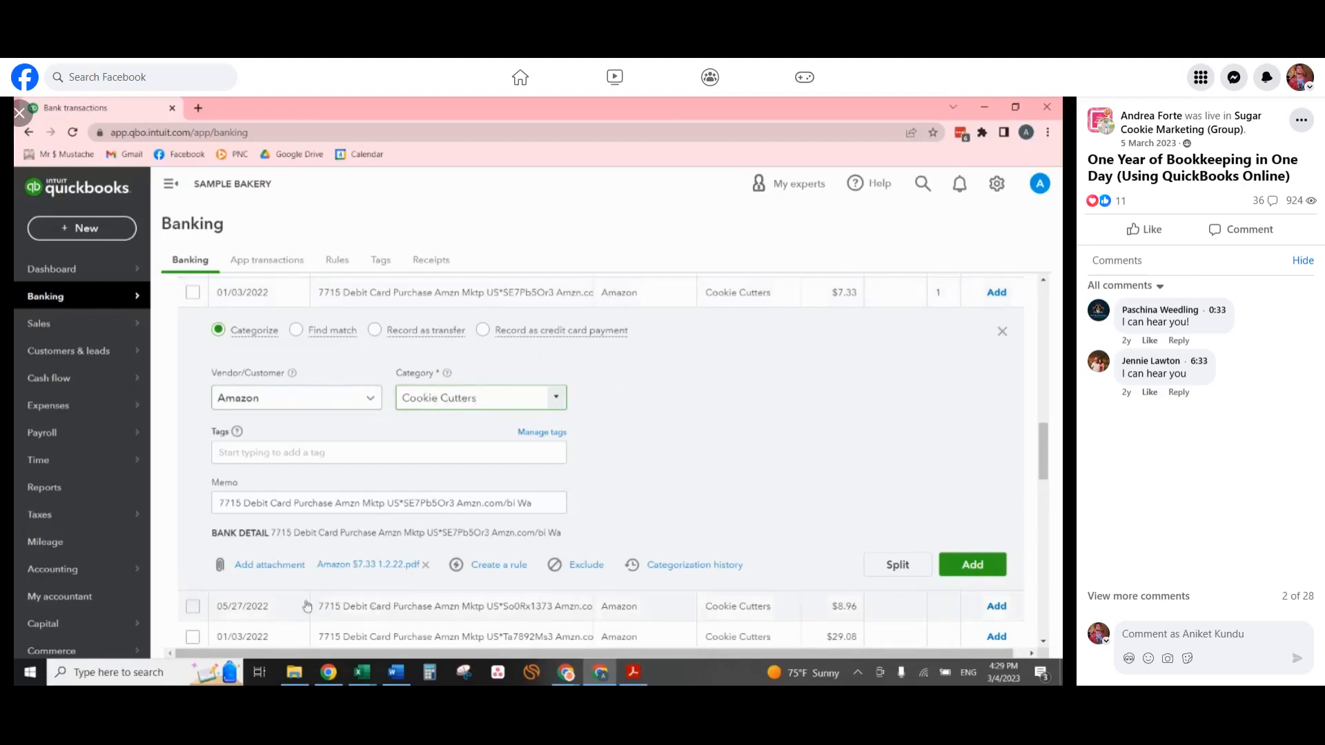
pyautogui.click(972, 573)
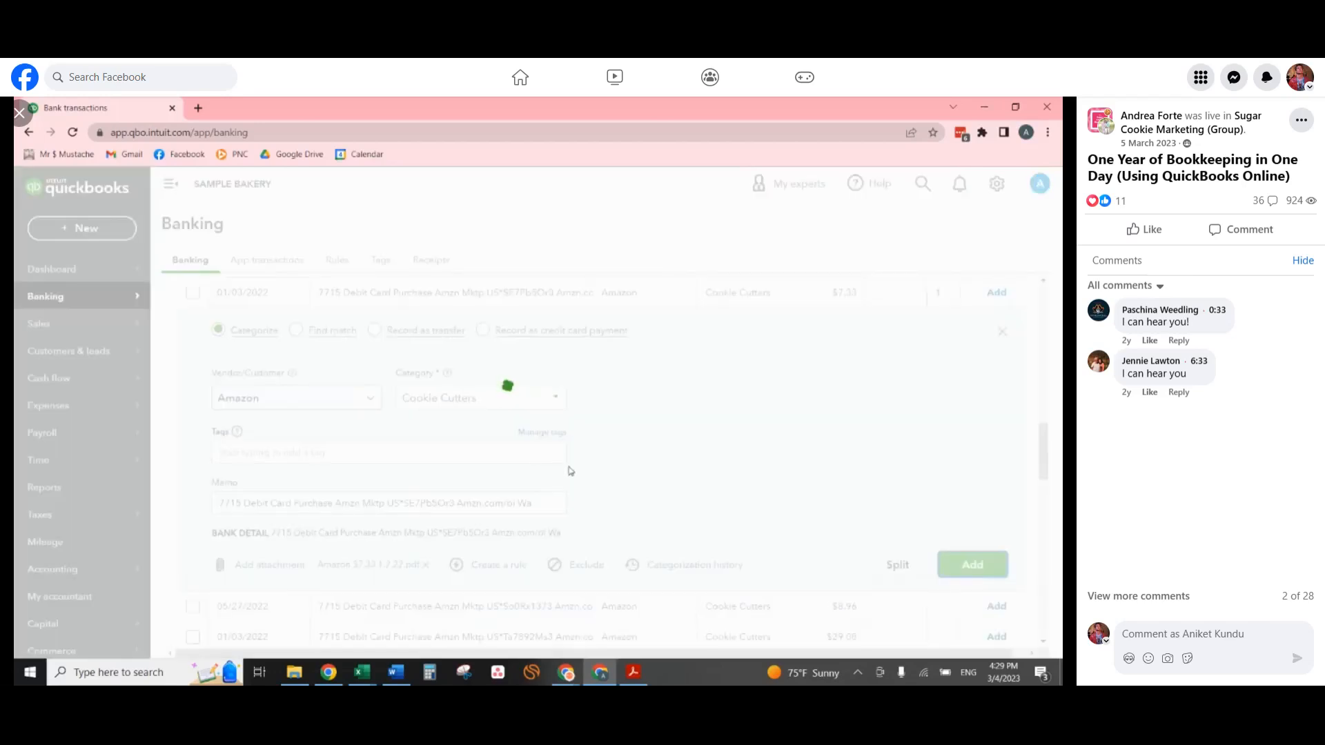
# Select the twelve Corporate ACH Al-Dept Of Rev transactions dated 01/06/2022 through 12/08/2022, leaving out the business license payment.
pyautogui.scroll(-1, 549, 456)
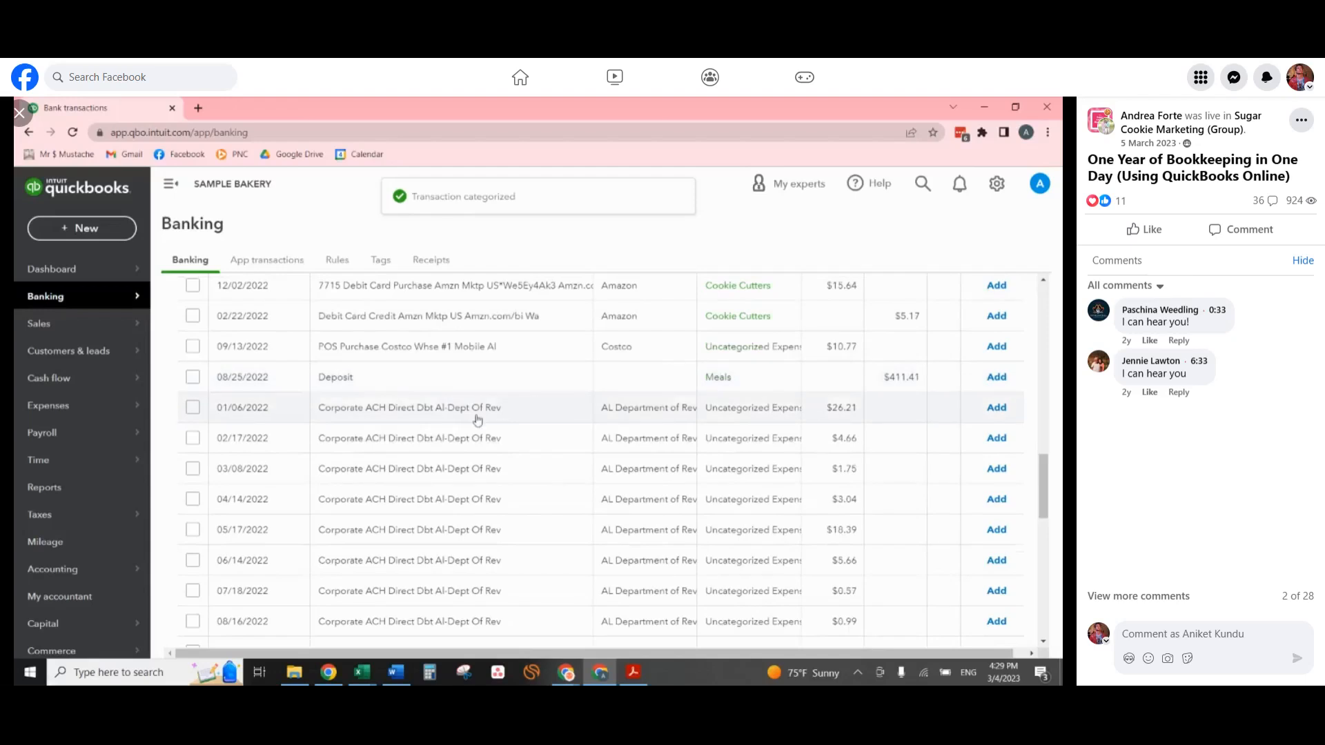
pyautogui.click(193, 409)
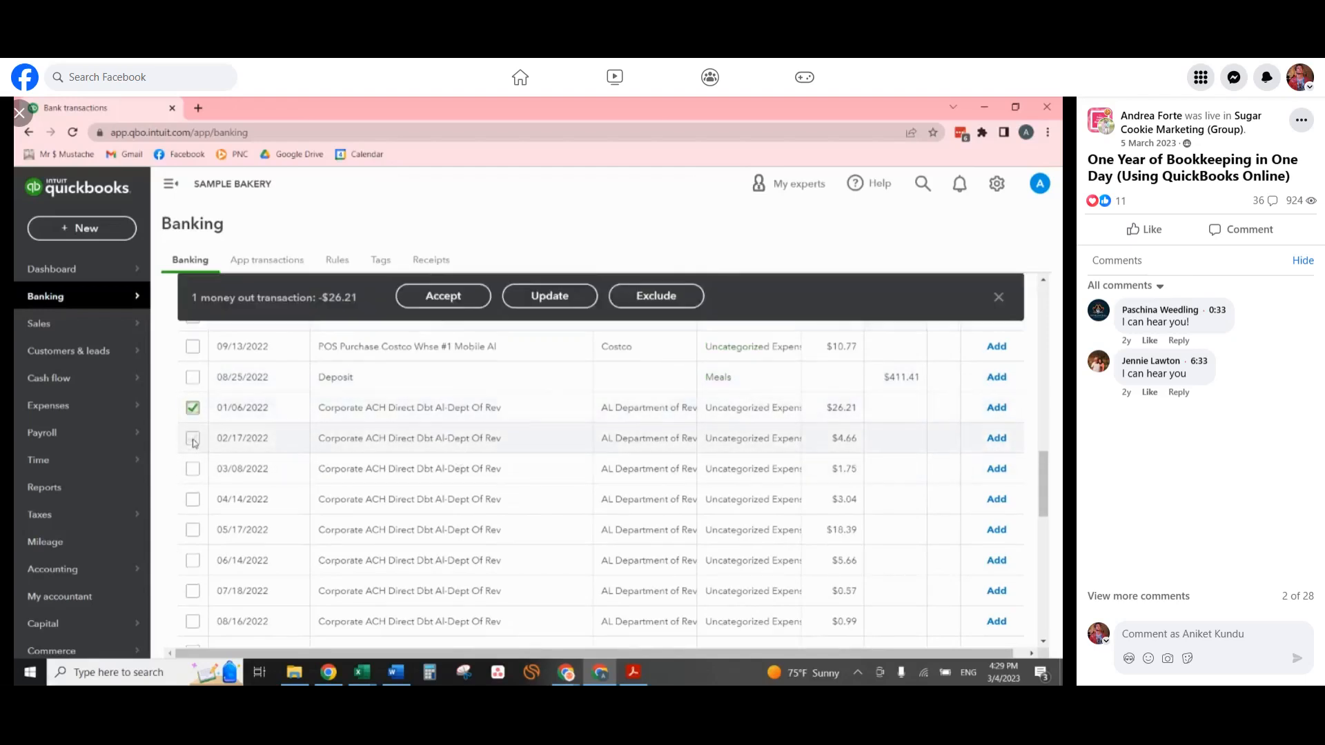
pyautogui.click(193, 439)
pyautogui.click(194, 470)
pyautogui.click(193, 500)
pyautogui.click(193, 529)
pyautogui.click(193, 560)
pyautogui.click(193, 592)
pyautogui.click(193, 622)
pyautogui.scroll(-1, 226, 566)
pyautogui.scroll(-1, 221, 552)
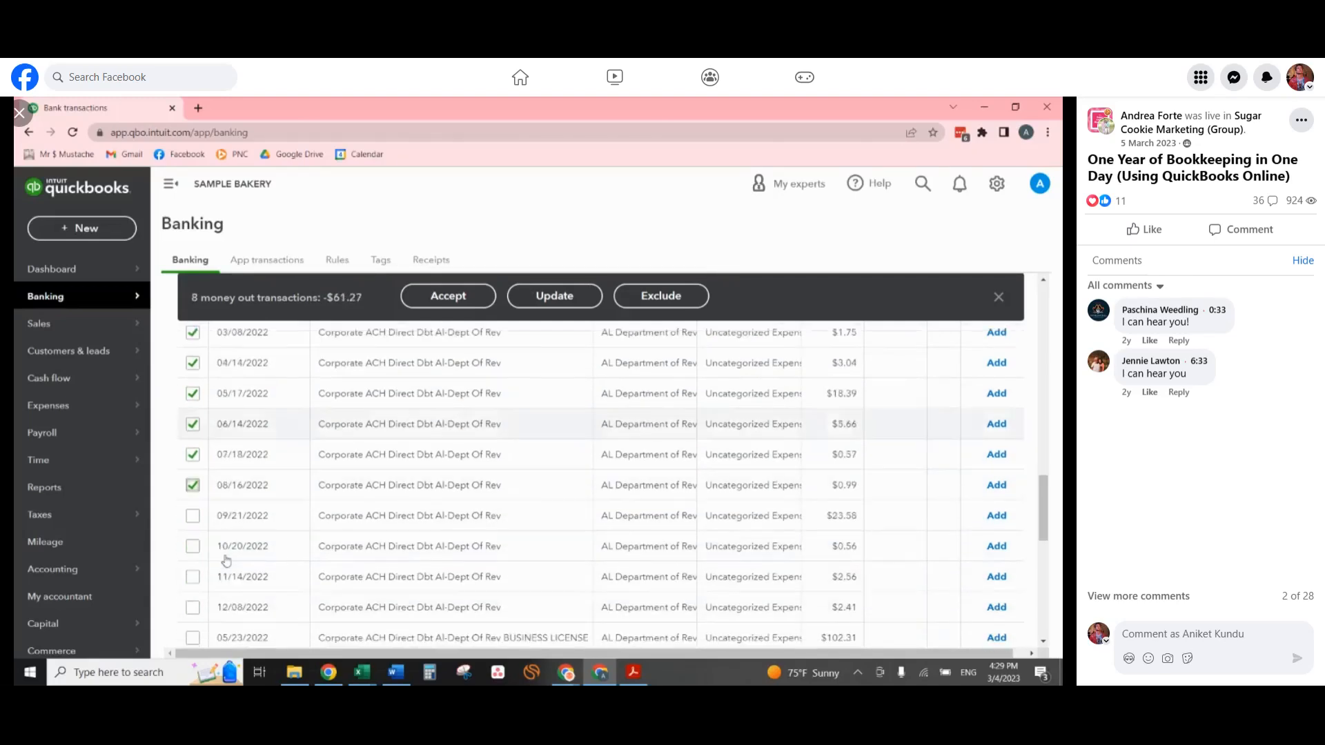
pyautogui.click(193, 517)
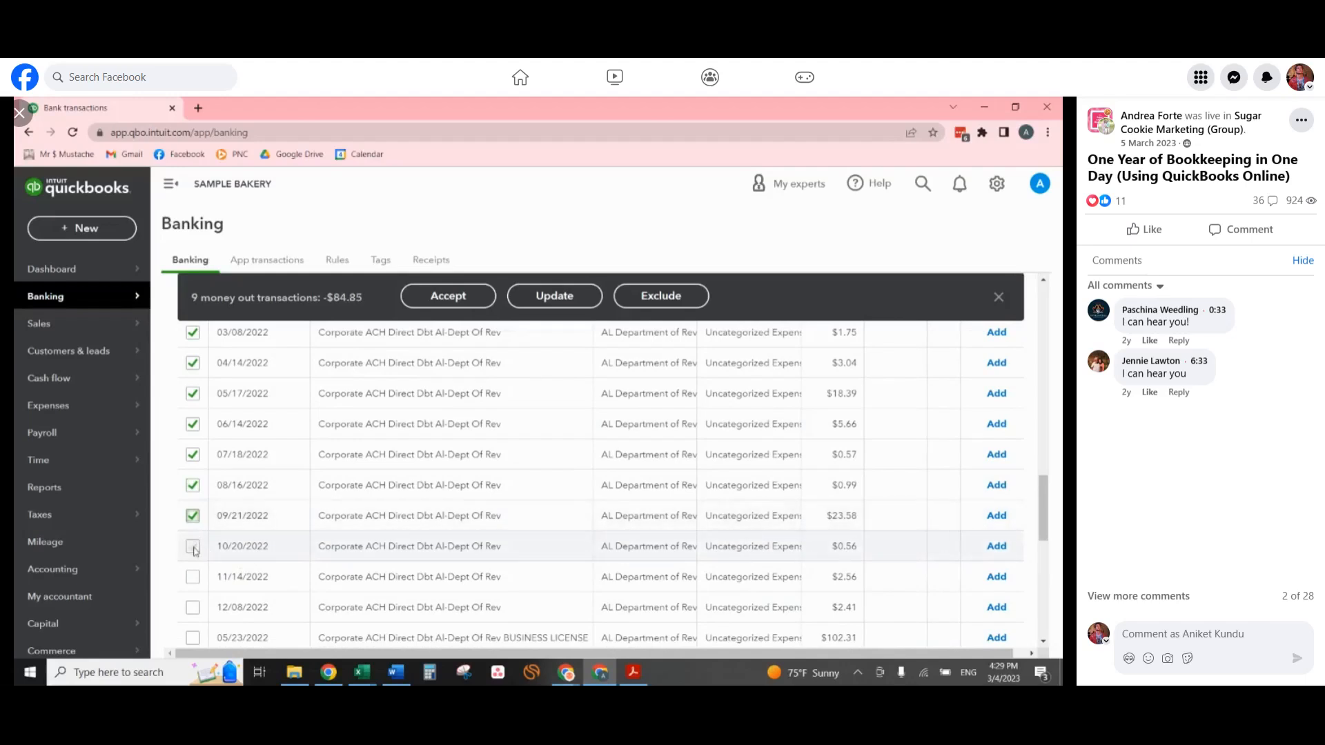
pyautogui.click(194, 546)
pyautogui.click(193, 577)
pyautogui.click(193, 607)
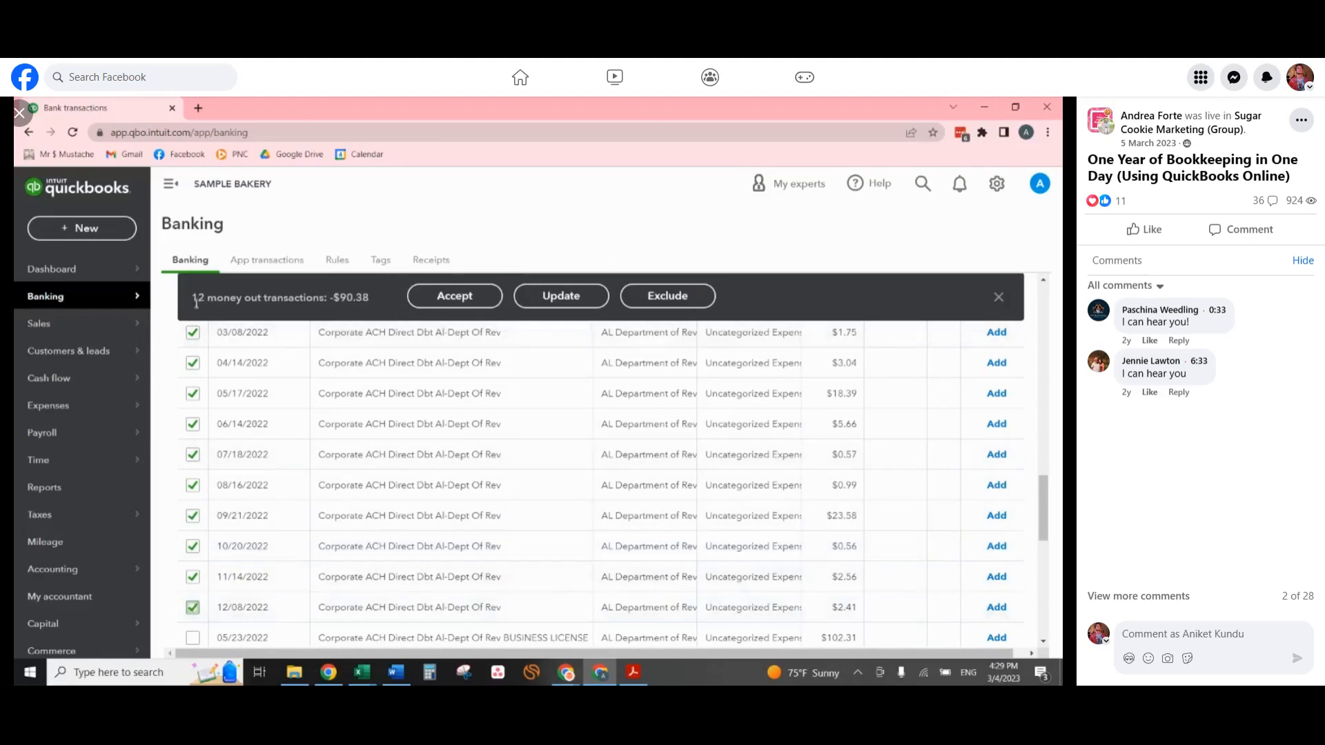
# Start a bulk update of the selected transactions with type Expense and payee Alabama Department of Revenue.
pyautogui.click(559, 296)
pyautogui.click(407, 343)
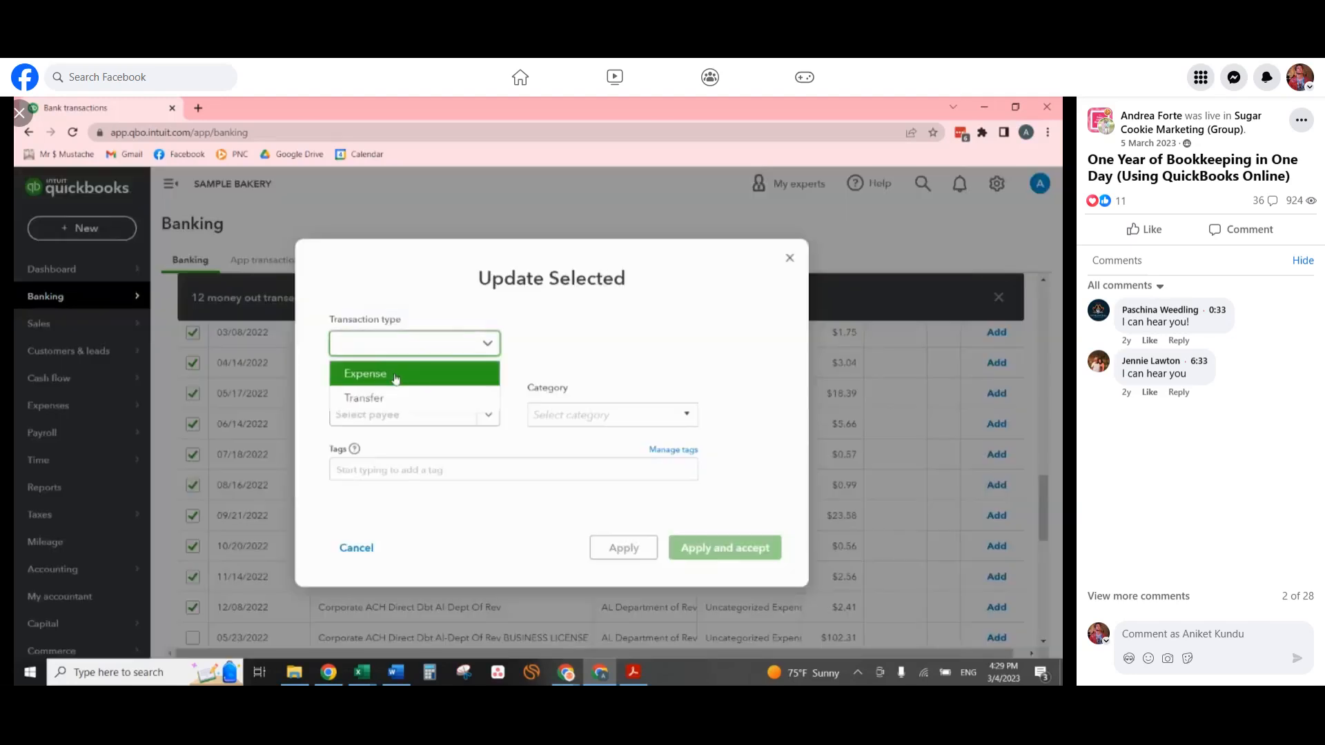
pyautogui.click(395, 378)
pyautogui.click(391, 414)
pyautogui.write('alabam')
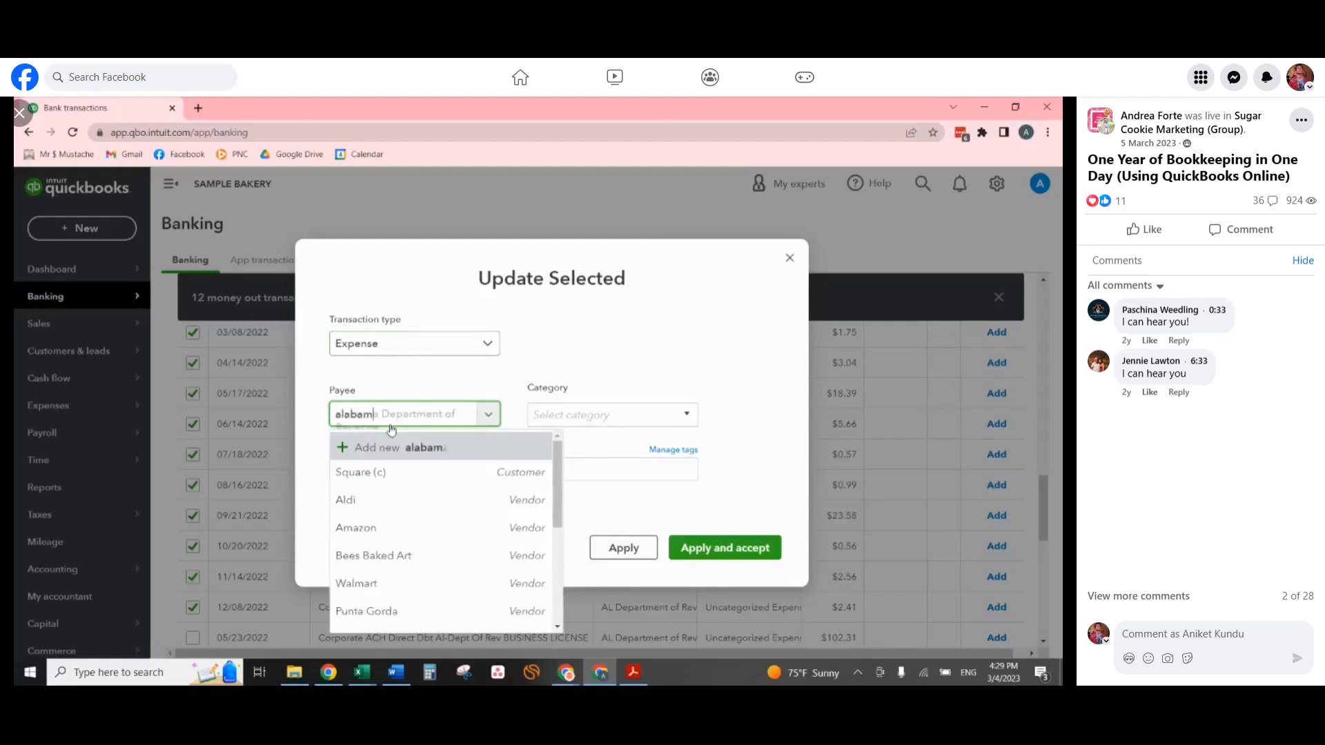
pyautogui.write('a')
pyautogui.click(394, 476)
# Assign the selected revenue department transactions to the Sales tax to pay category, then apply and accept the update.
pyautogui.click(578, 416)
pyautogui.write('sa')
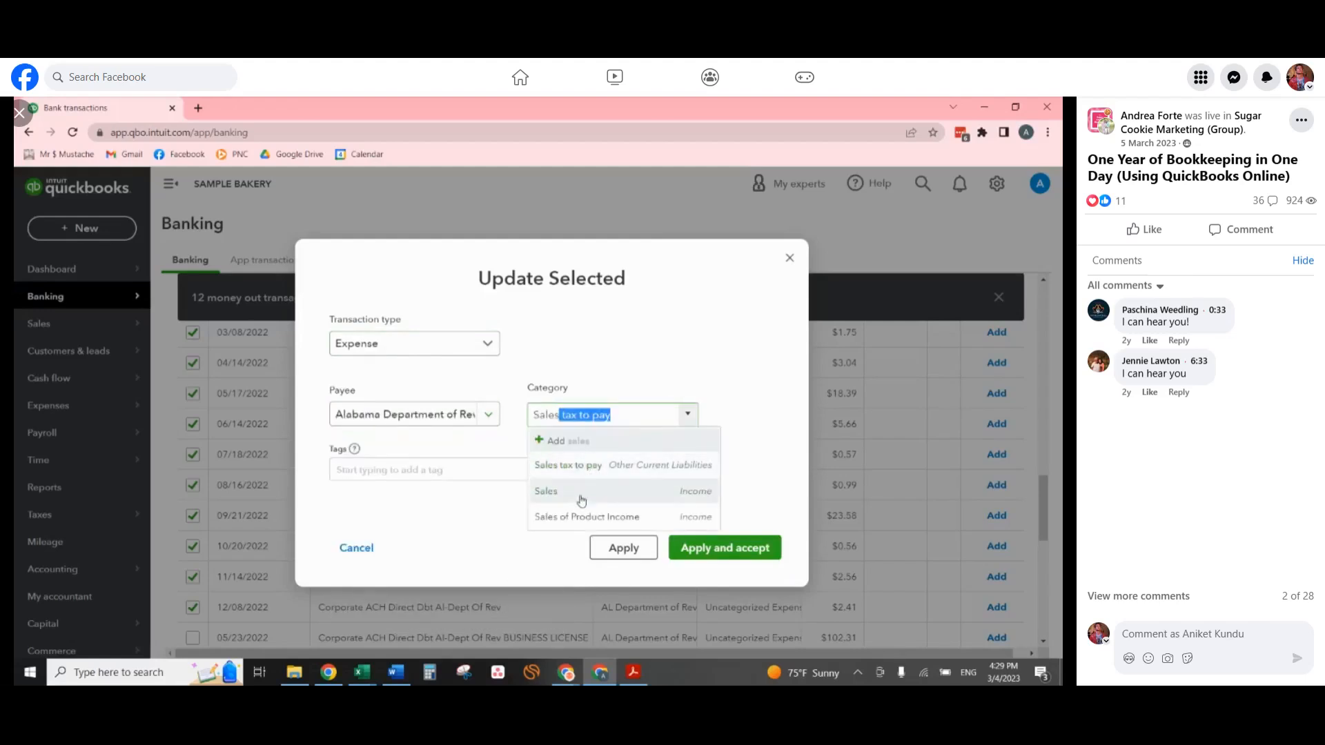
pyautogui.click(583, 465)
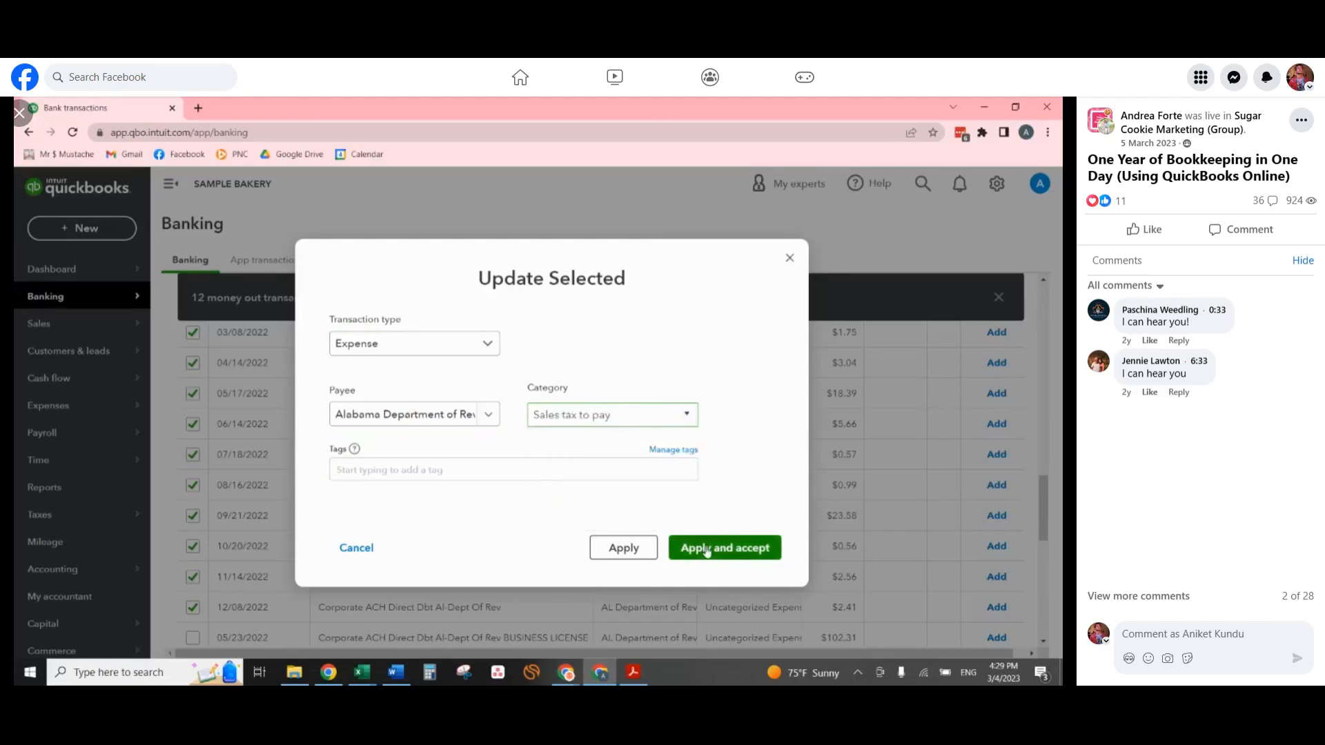
pyautogui.click(710, 545)
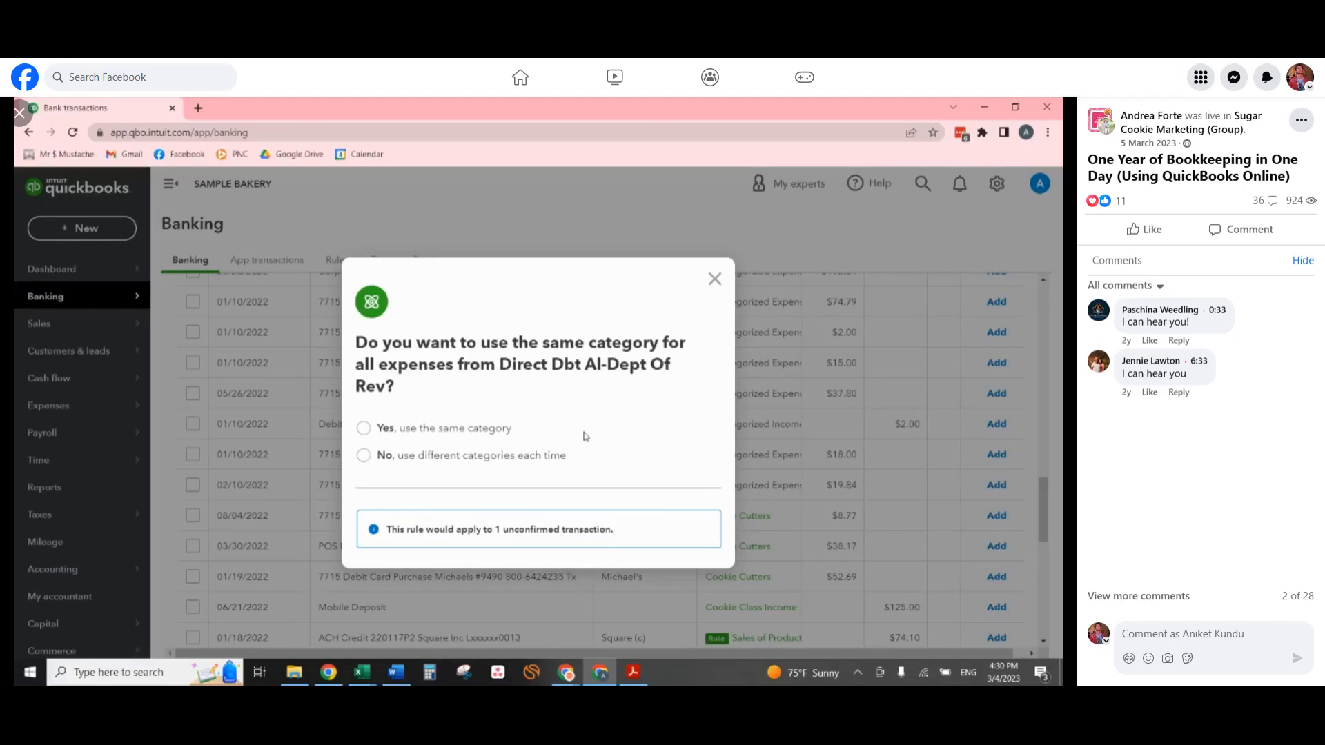
# Create a rule that uses the same category for all expenses from Direct Dbt Al-Dept Of Rev, without automatic confirmation.
pyautogui.click(466, 431)
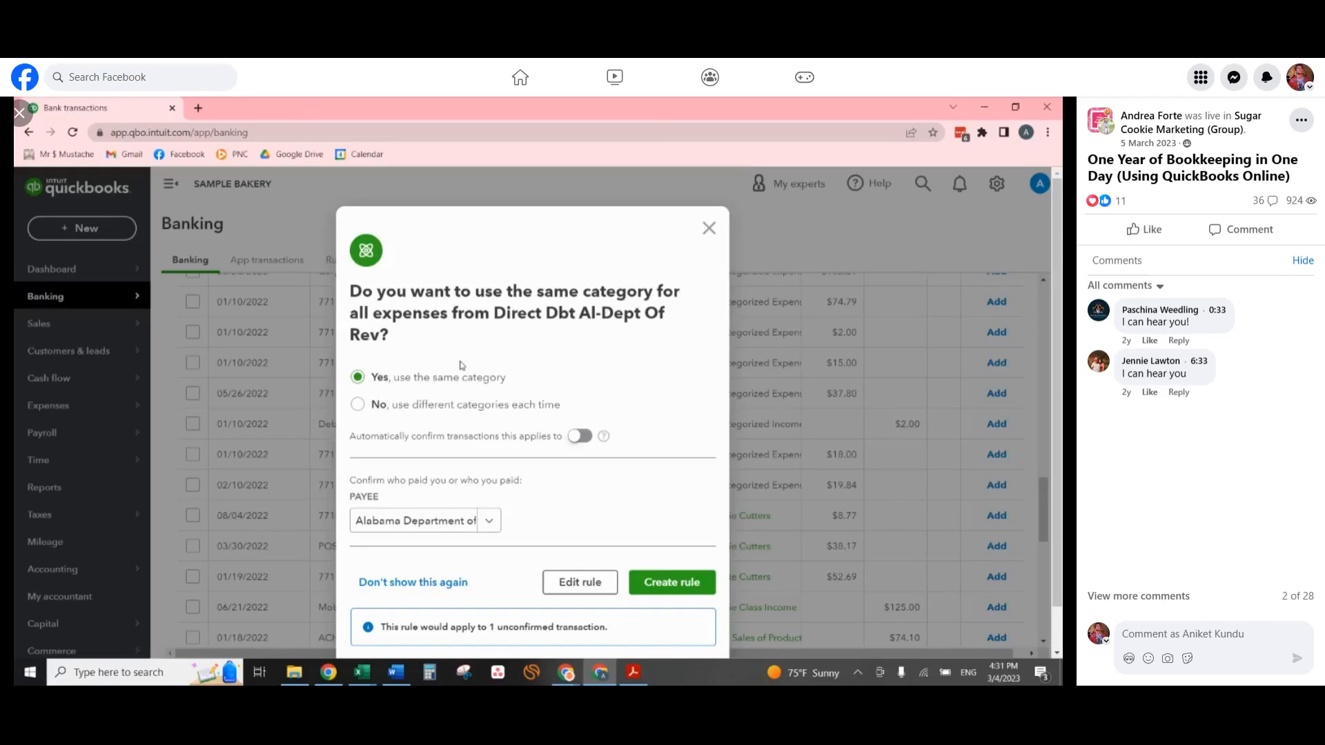
pyautogui.moveTo(494, 313); pyautogui.dragTo(642, 312)
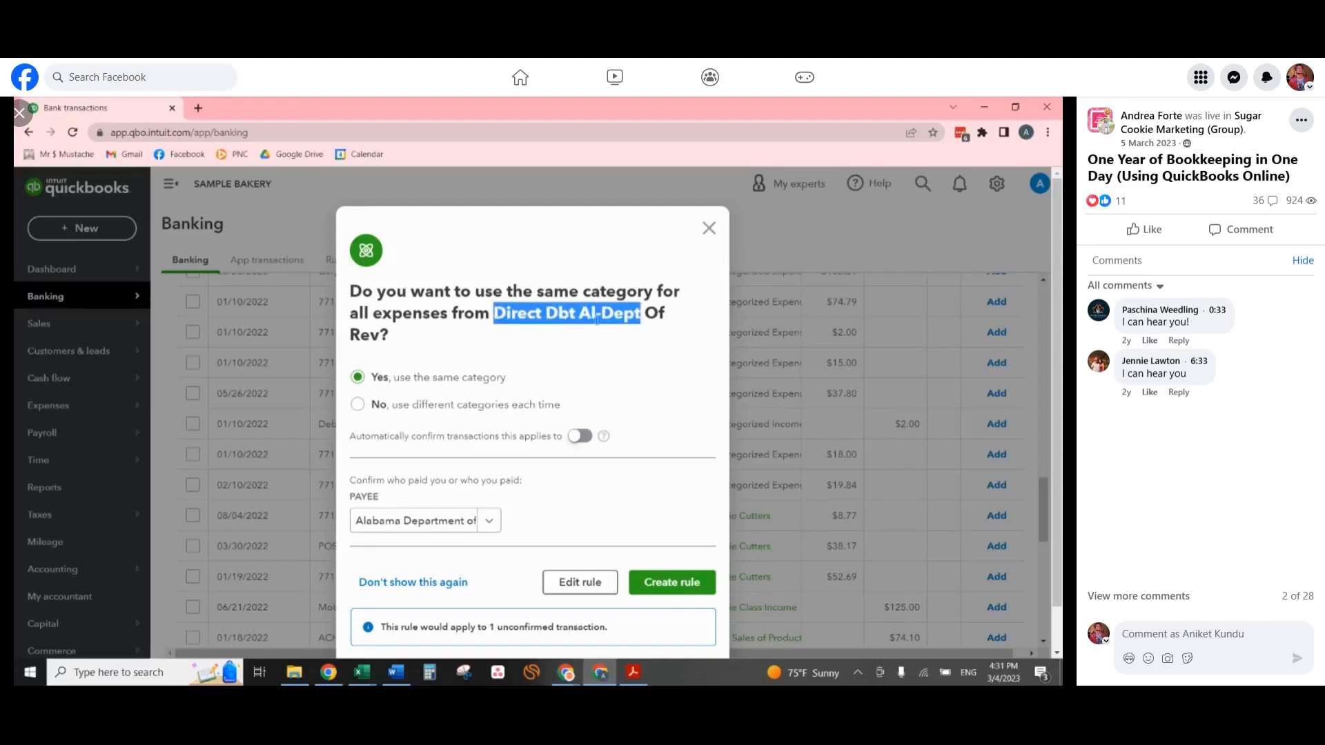
pyautogui.click(495, 314)
pyautogui.moveTo(495, 314); pyautogui.dragTo(381, 334)
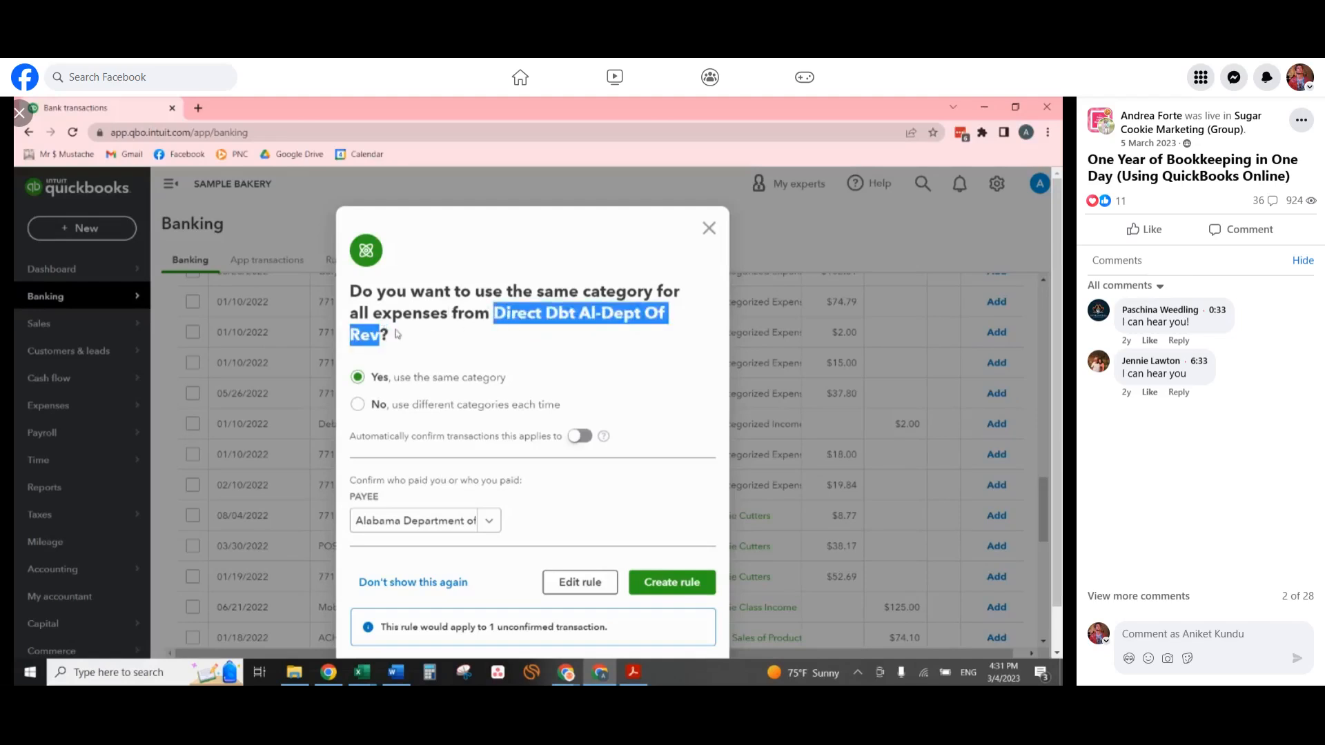
pyautogui.click(398, 334)
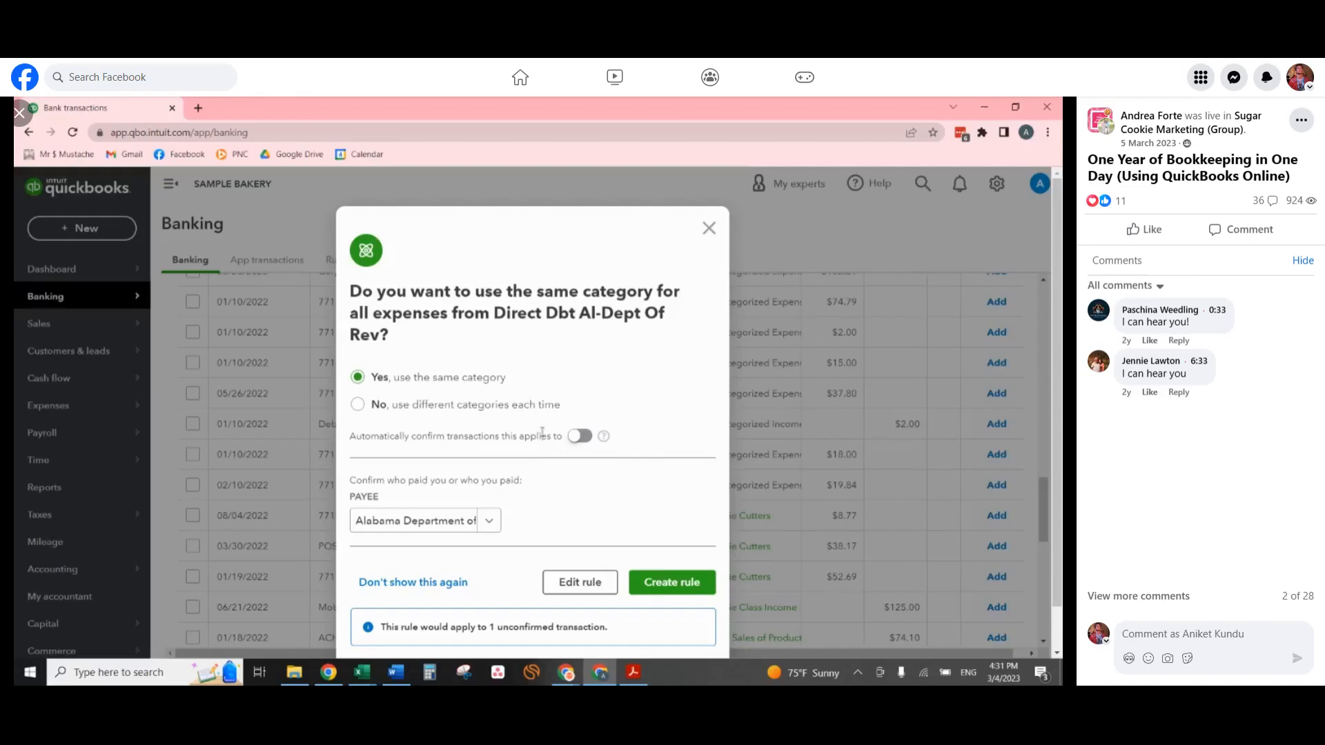
pyautogui.scroll(-1, 542, 435)
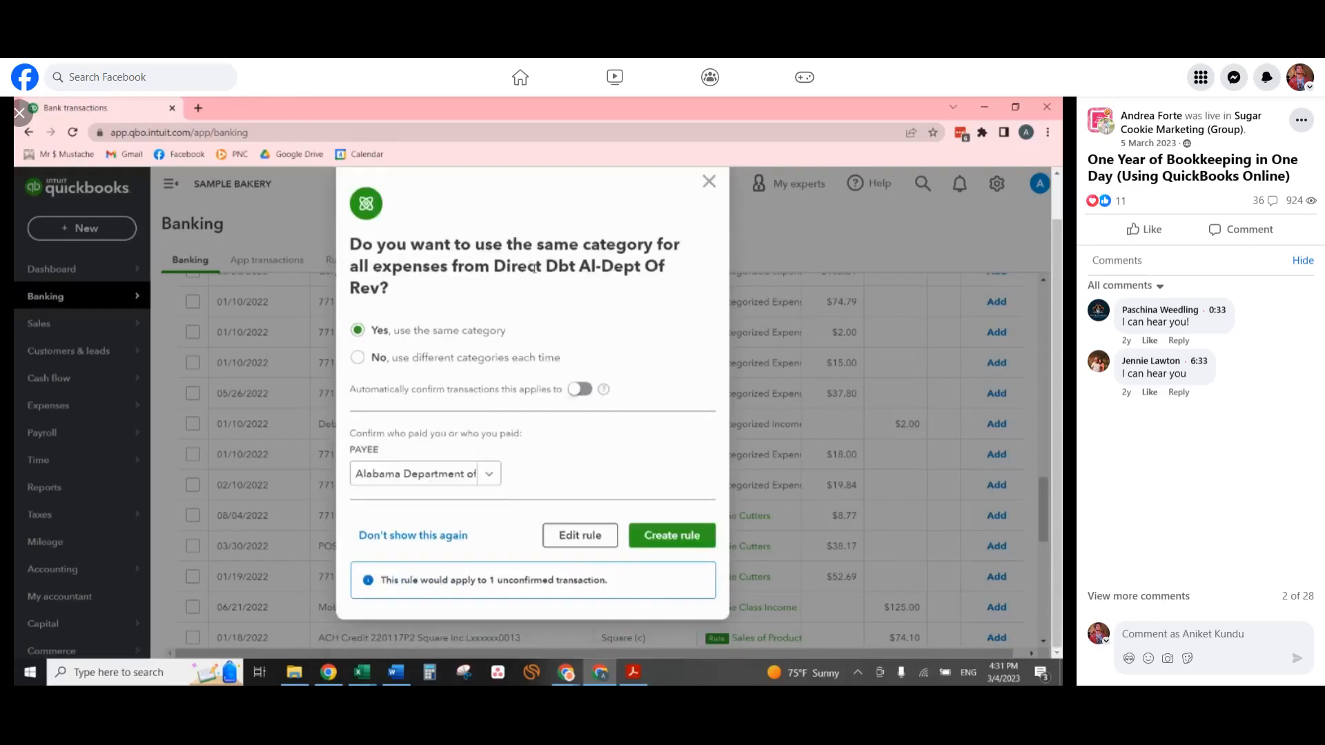
pyautogui.moveTo(537, 245); pyautogui.dragTo(656, 245)
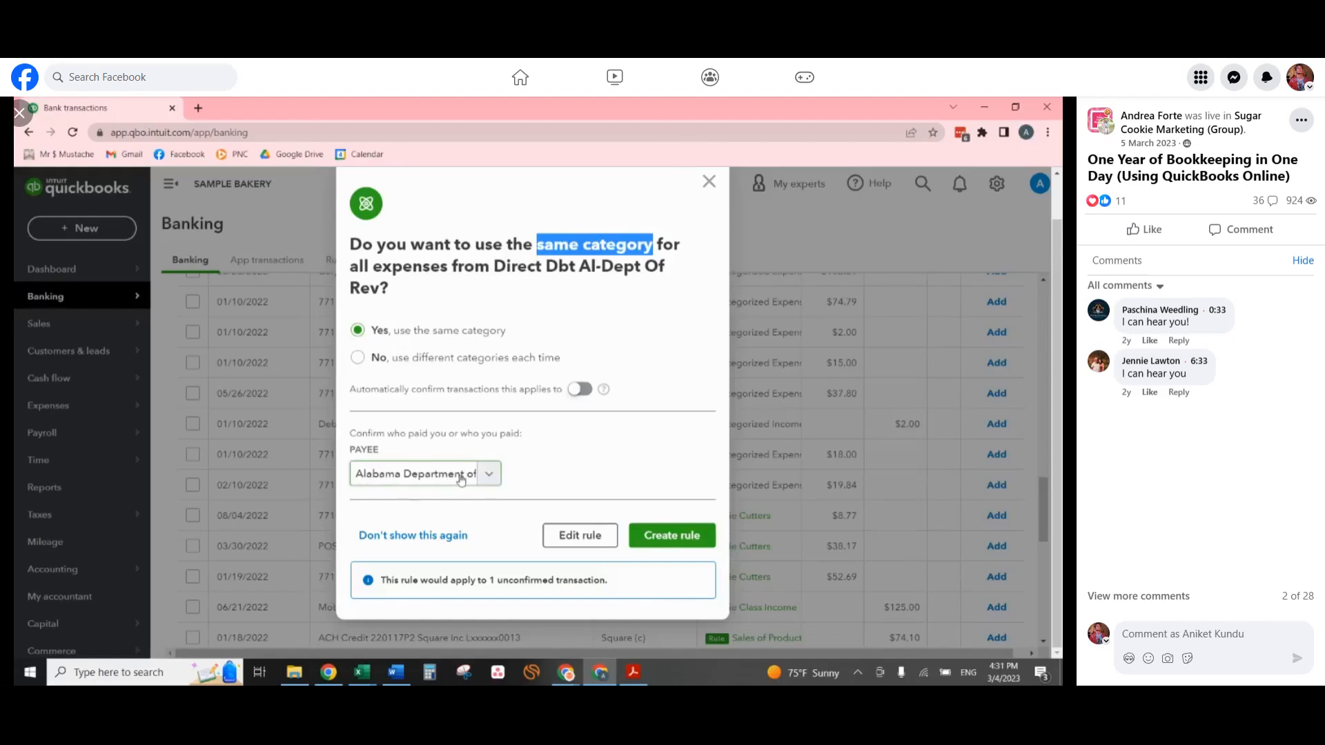
pyautogui.click(679, 542)
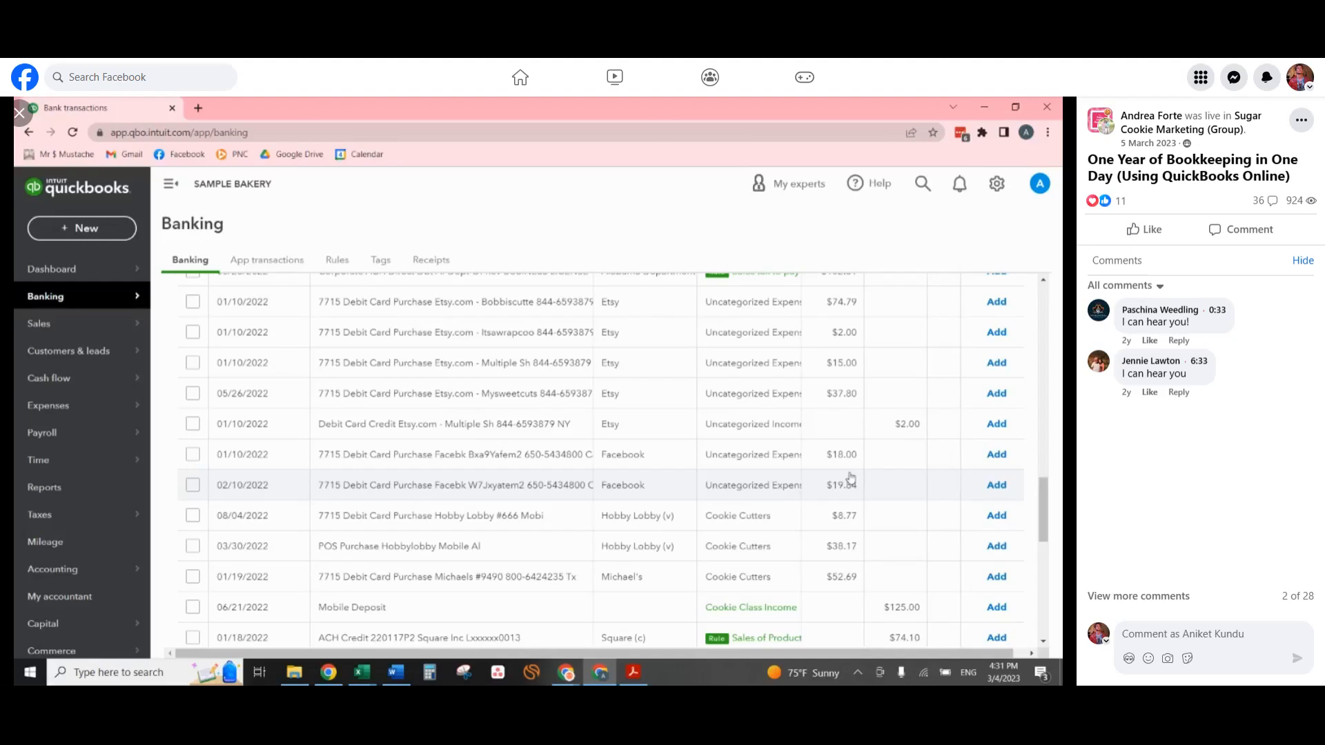
pyautogui.scroll(2, 848, 456)
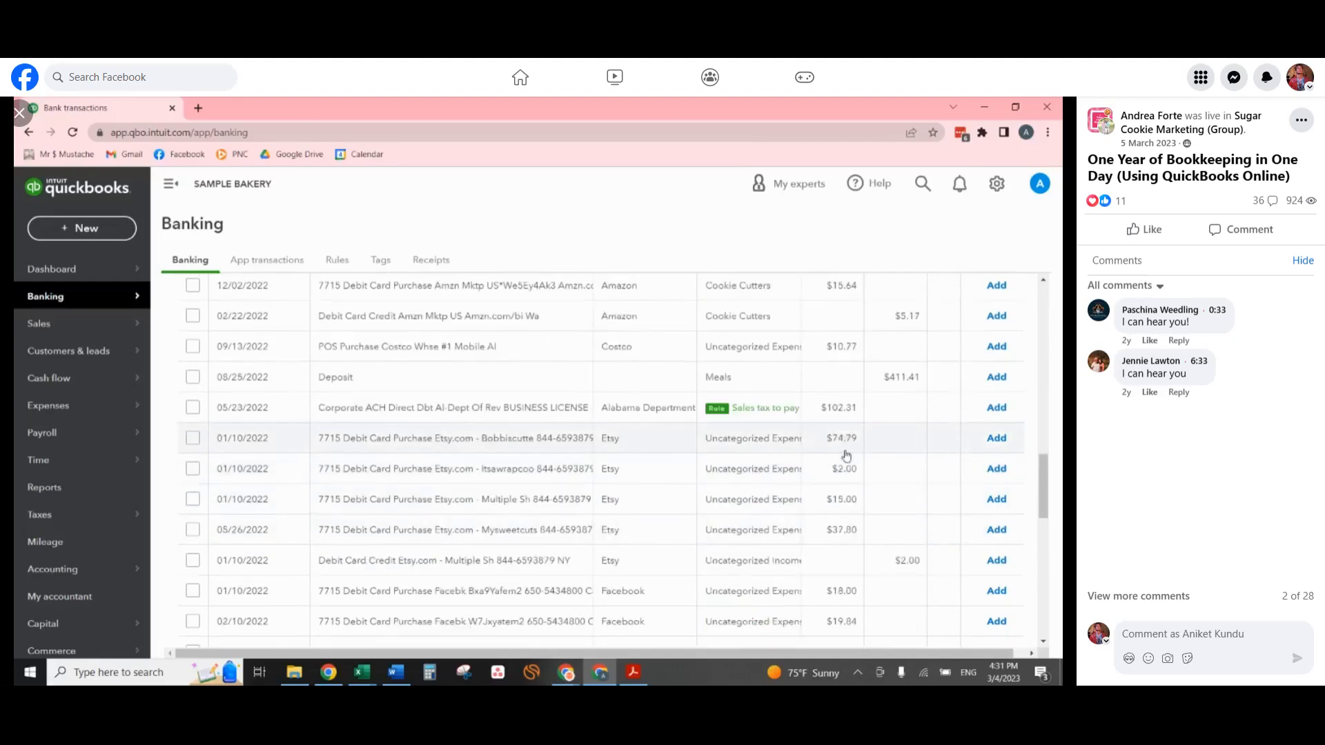
# Open the Square Income rule applied to the 01/18/2022 Square Inc ACH credit for editing and go to its assigned category.
pyautogui.scroll(-4, 851, 461)
pyautogui.scroll(-1, 851, 462)
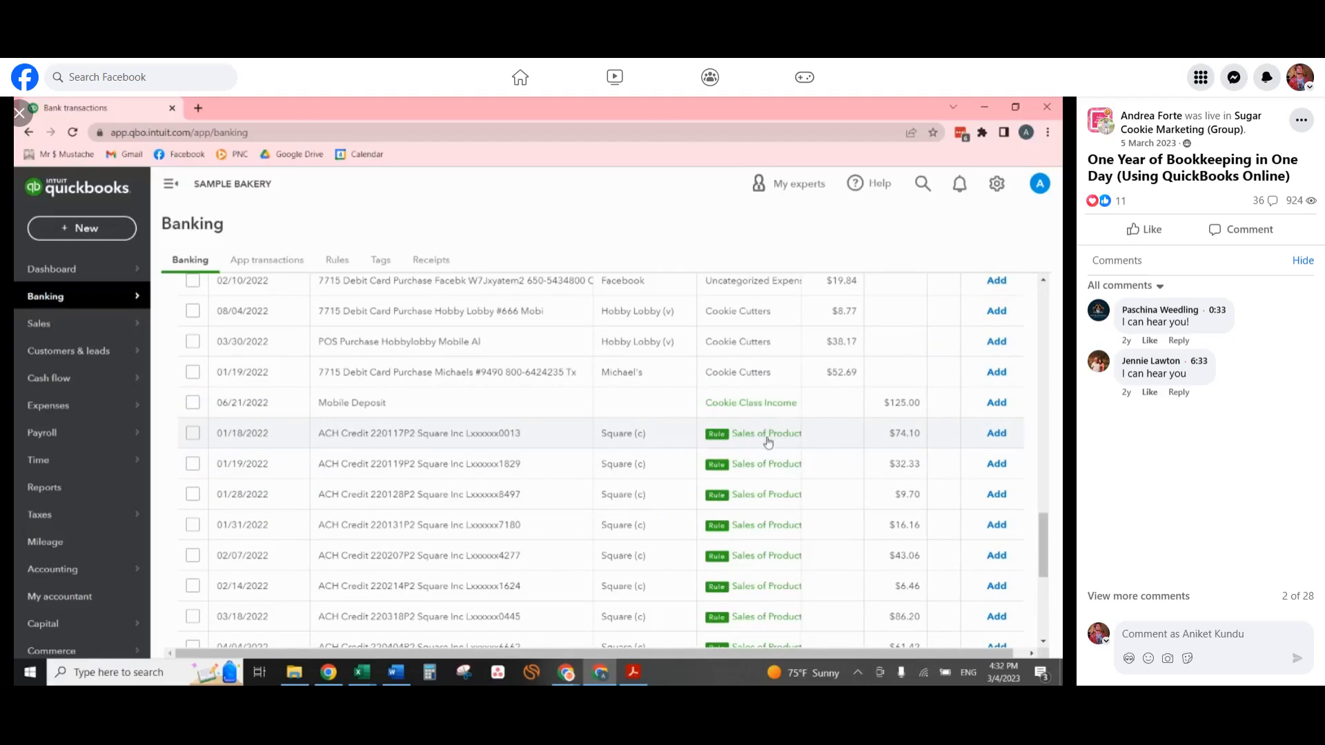
pyautogui.scroll(-1, 768, 443)
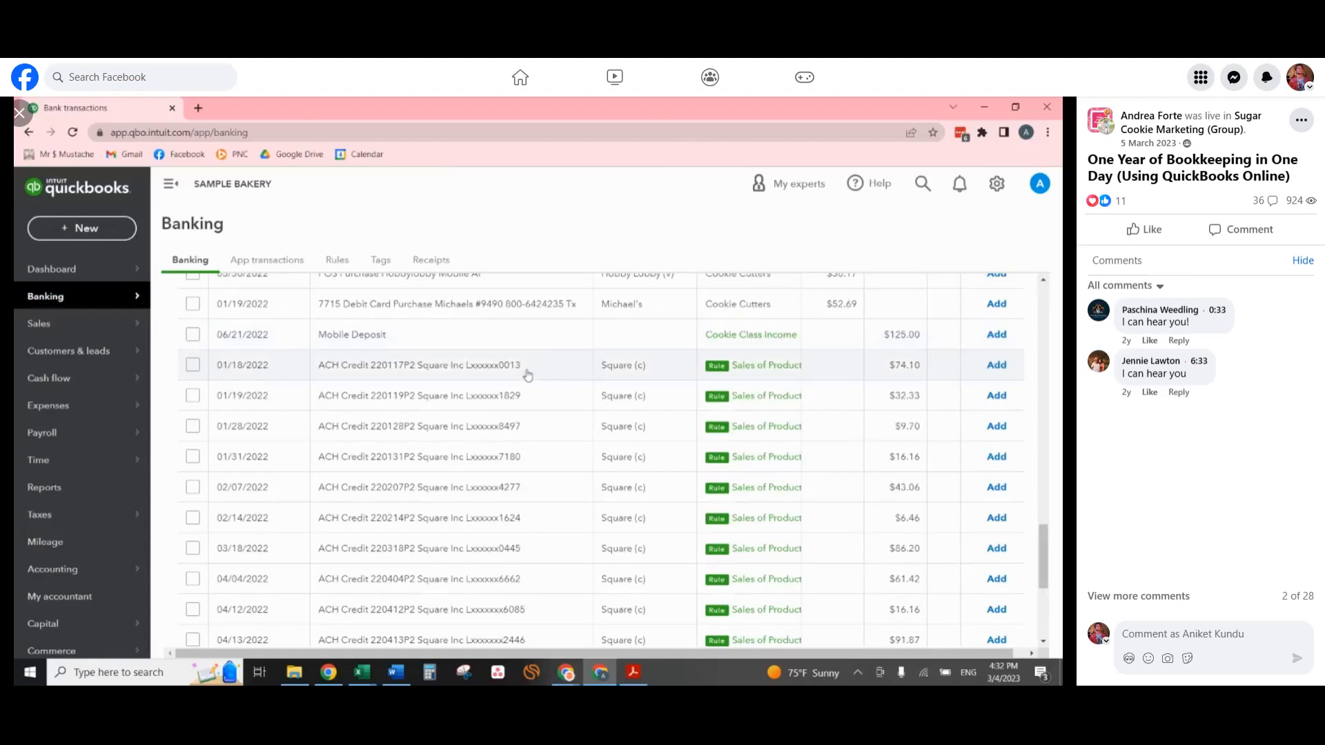
pyautogui.click(528, 375)
pyautogui.scroll(-2, 528, 376)
pyautogui.scroll(2, 528, 377)
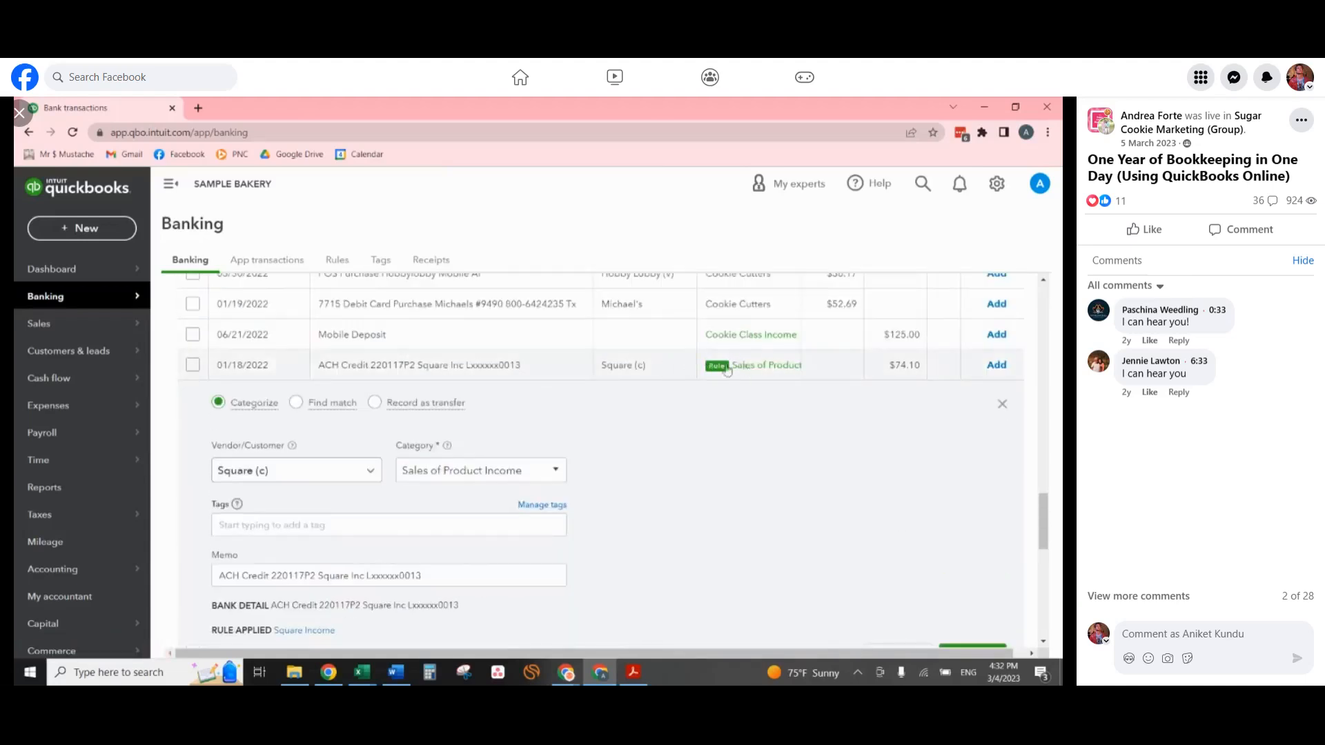
pyautogui.scroll(-2, 544, 511)
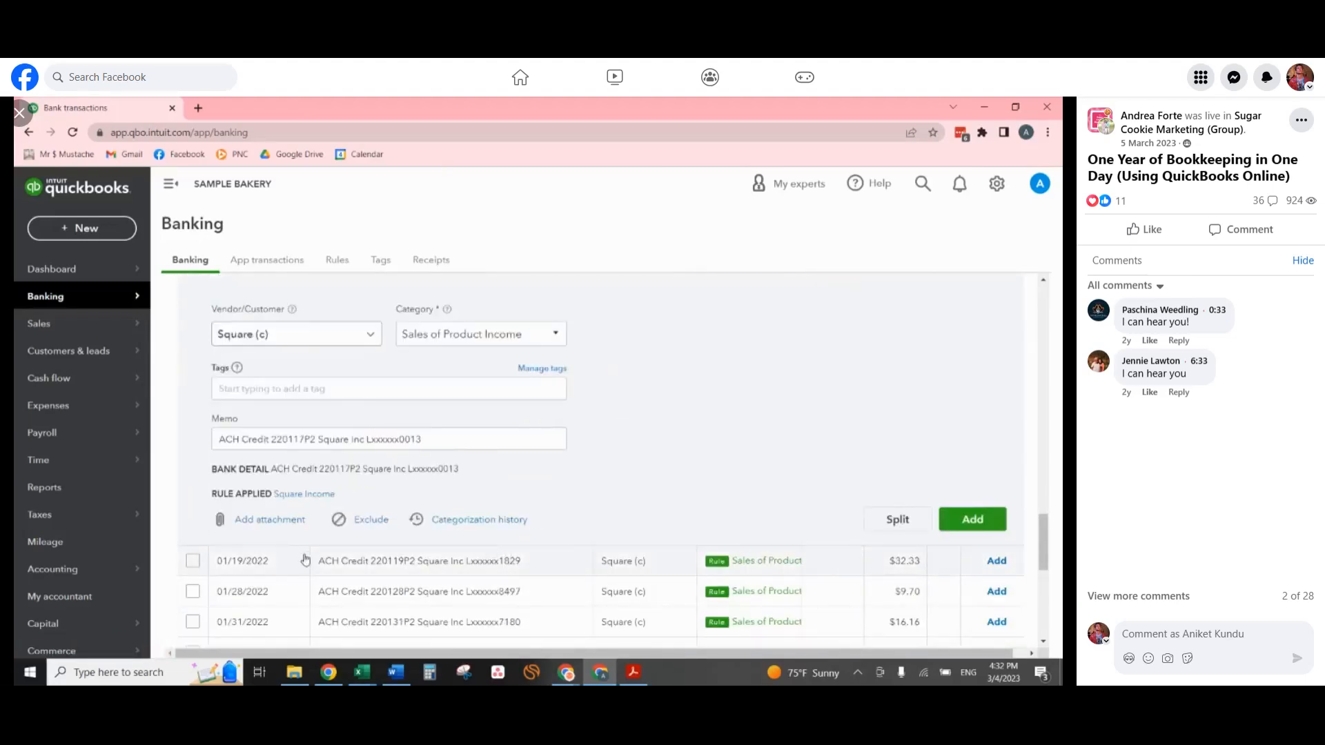
pyautogui.click(289, 495)
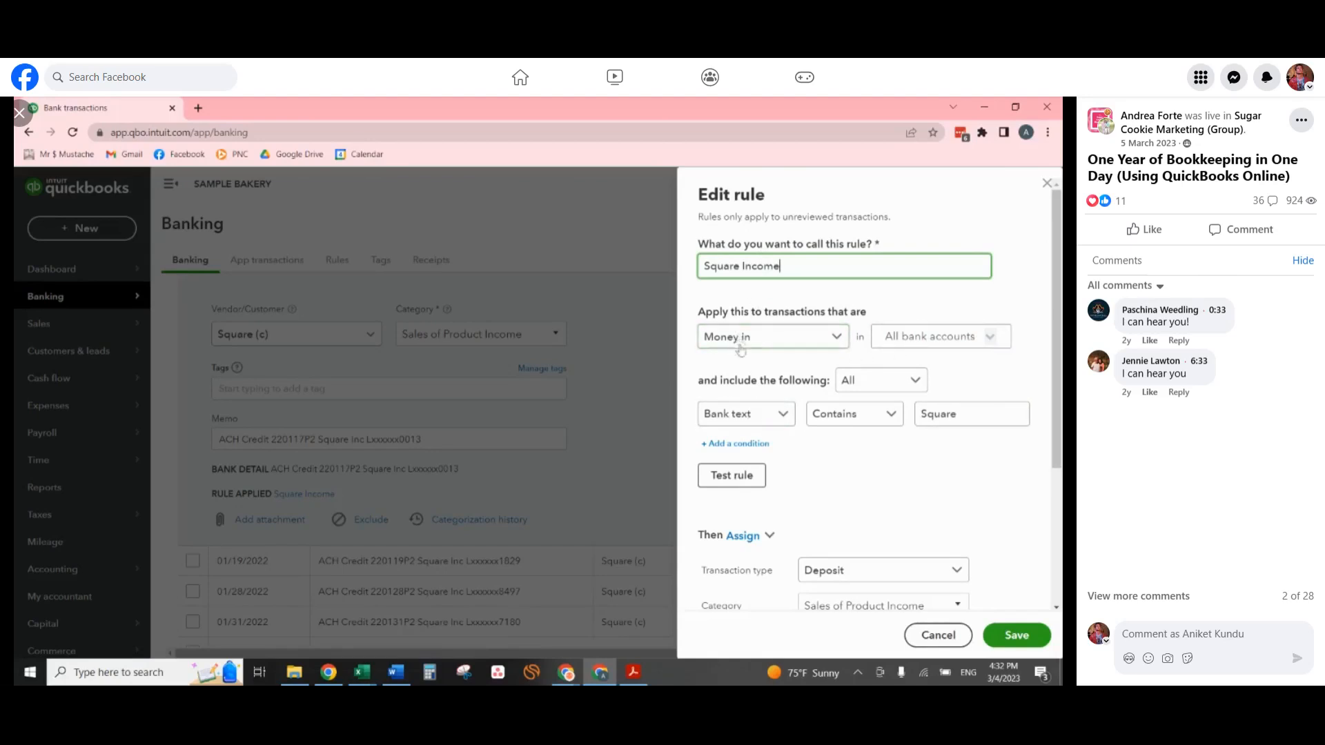
pyautogui.scroll(-3, 978, 403)
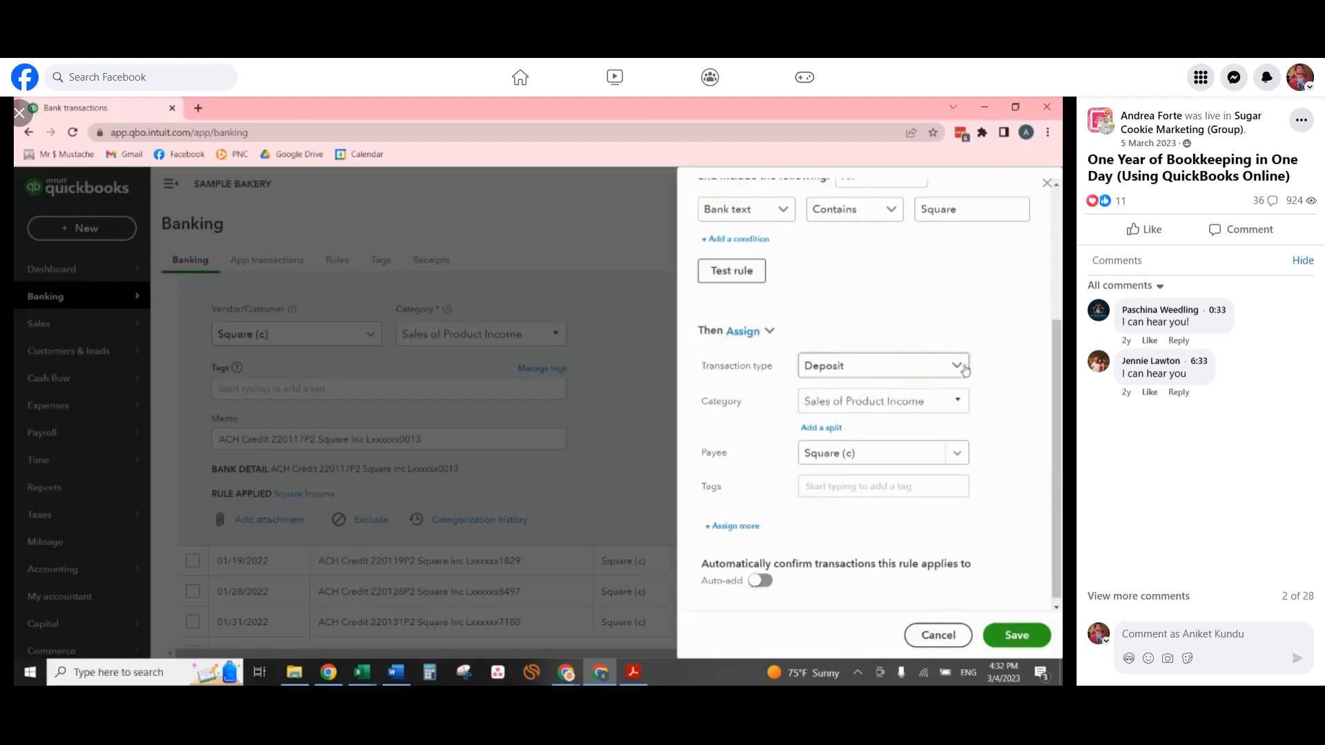
# Replace the rule's category with a new one named Square Income, starting the creation of that account.
pyautogui.click(966, 405)
pyautogui.scroll(2, 954, 442)
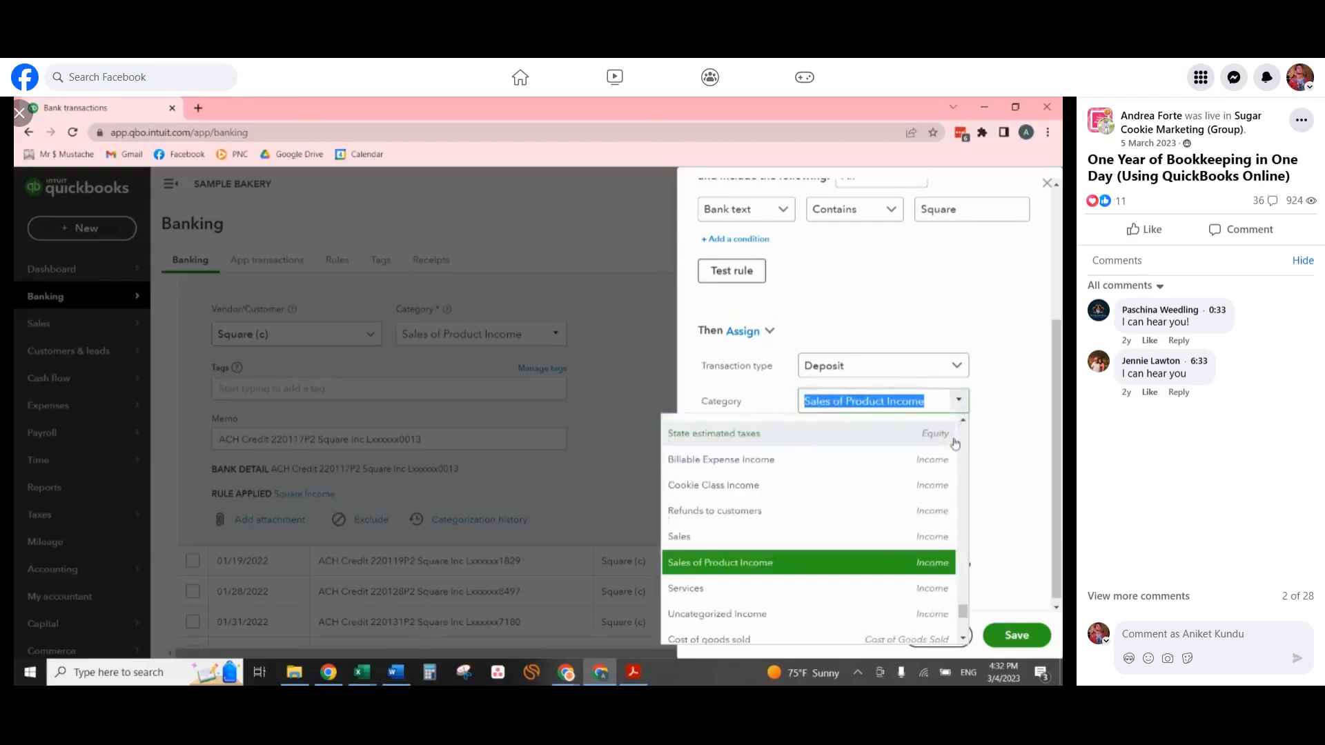
pyautogui.scroll(-2, 950, 474)
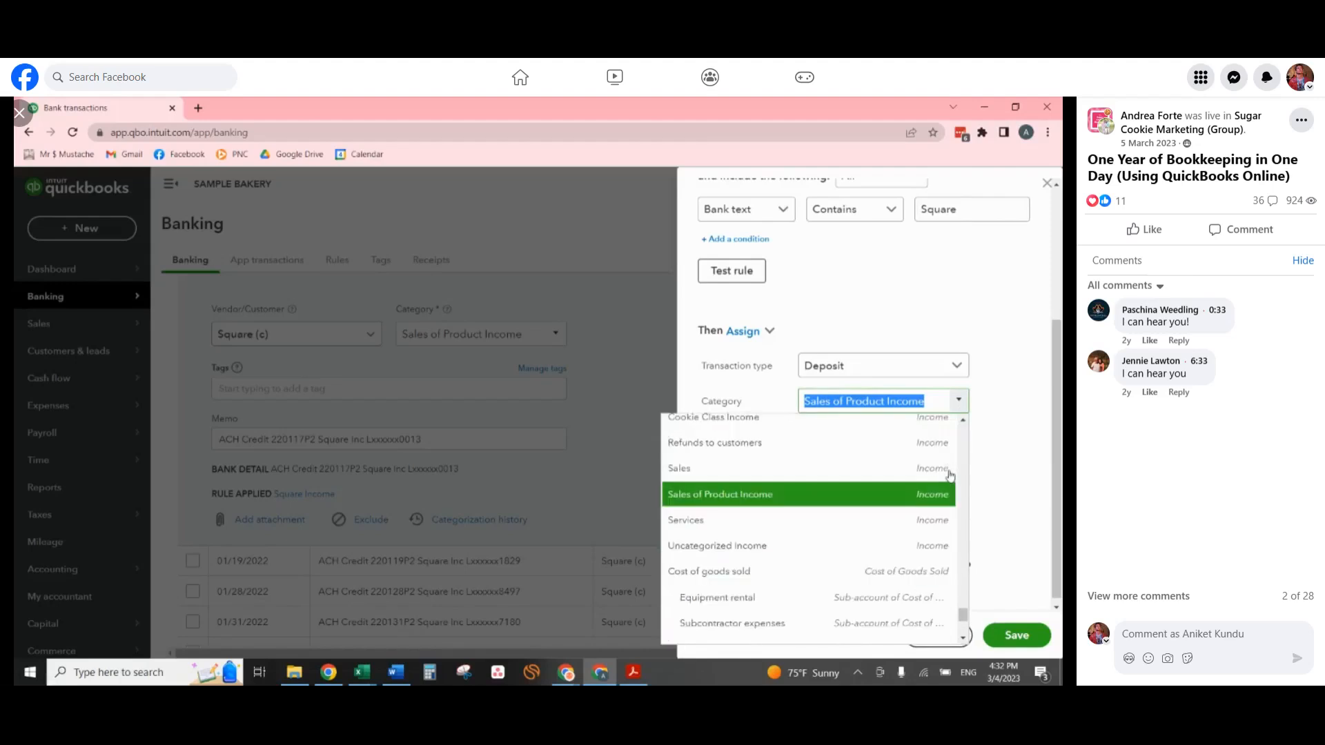
pyautogui.click(941, 404)
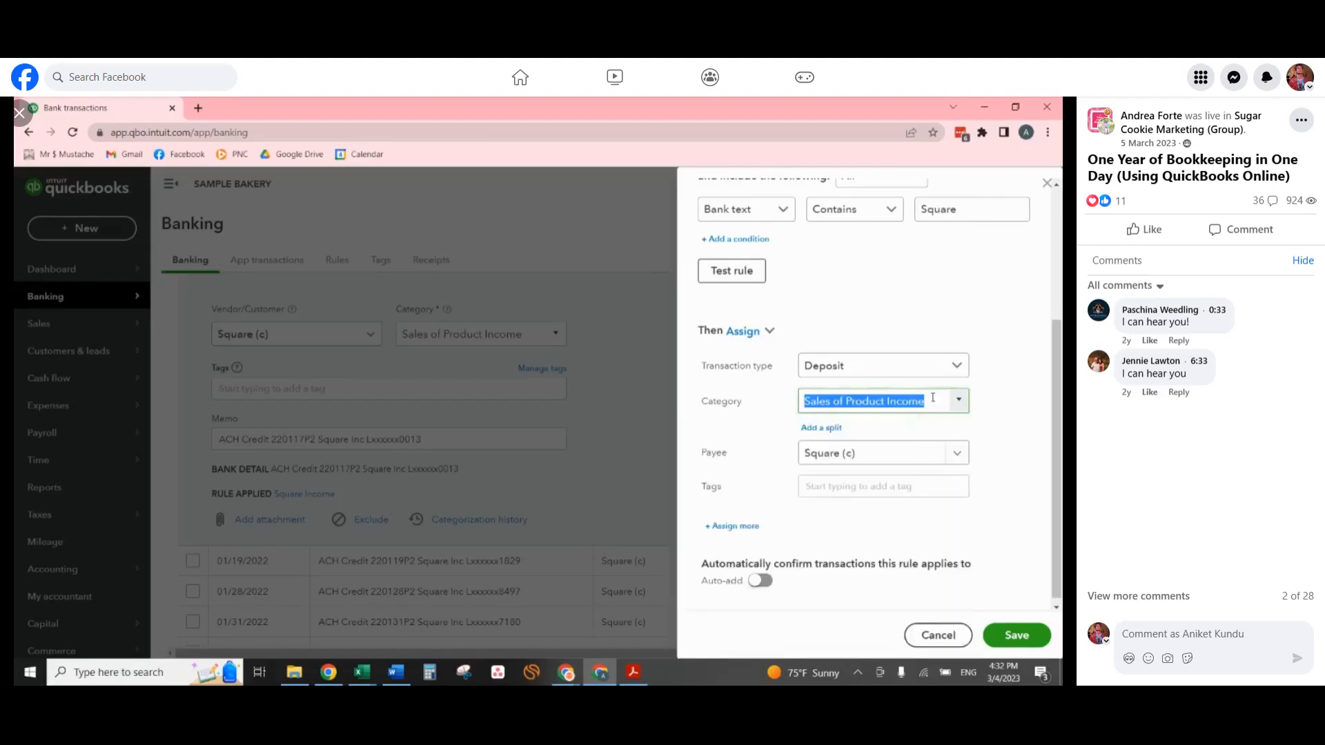
pyautogui.write('Square Income')
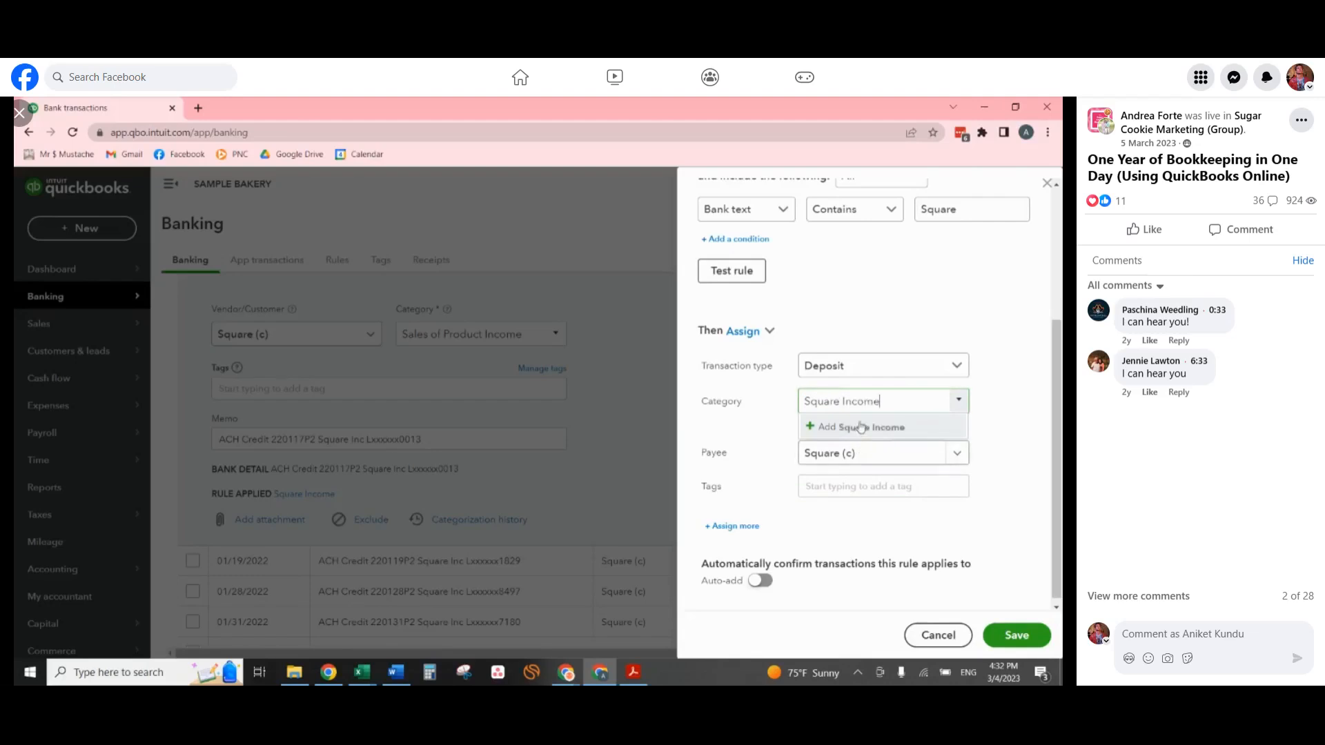
pyautogui.click(861, 428)
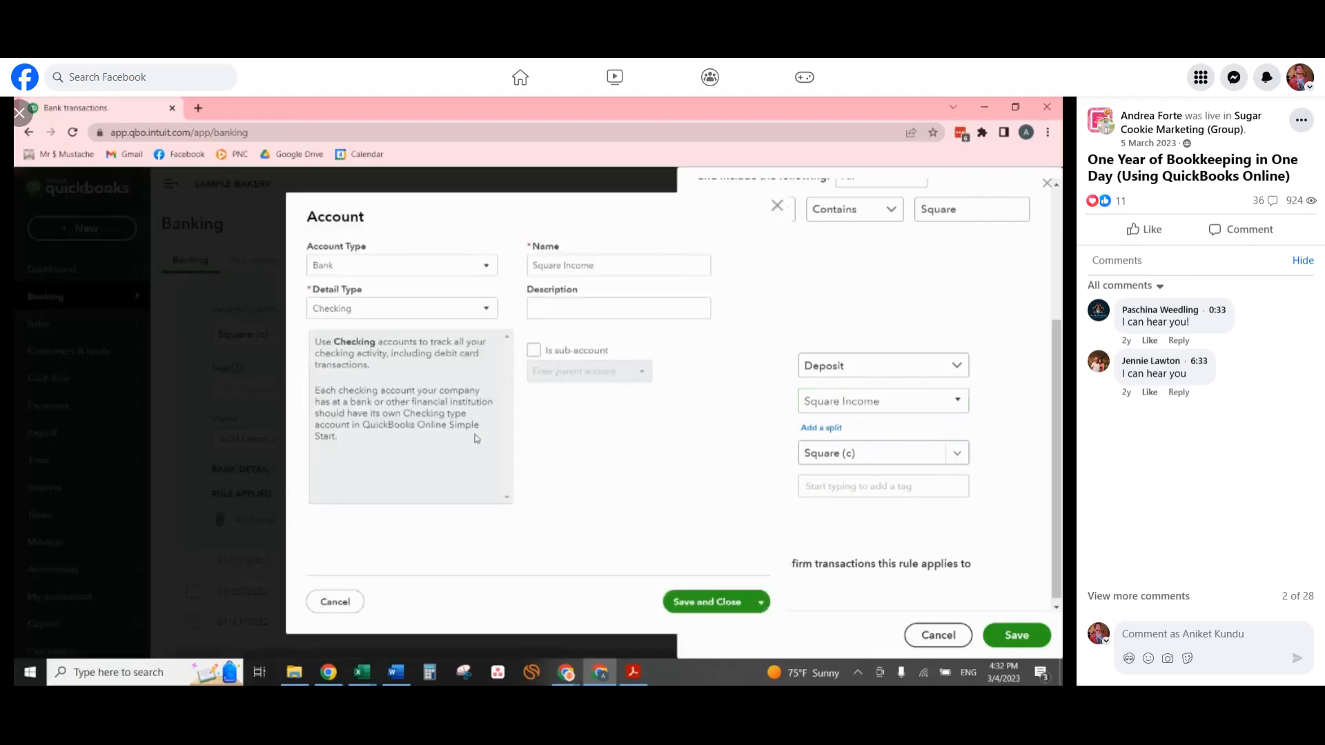
# Give the Square Income account the type Income and detail type Sales of Product Income, then save it.
pyautogui.click(426, 274)
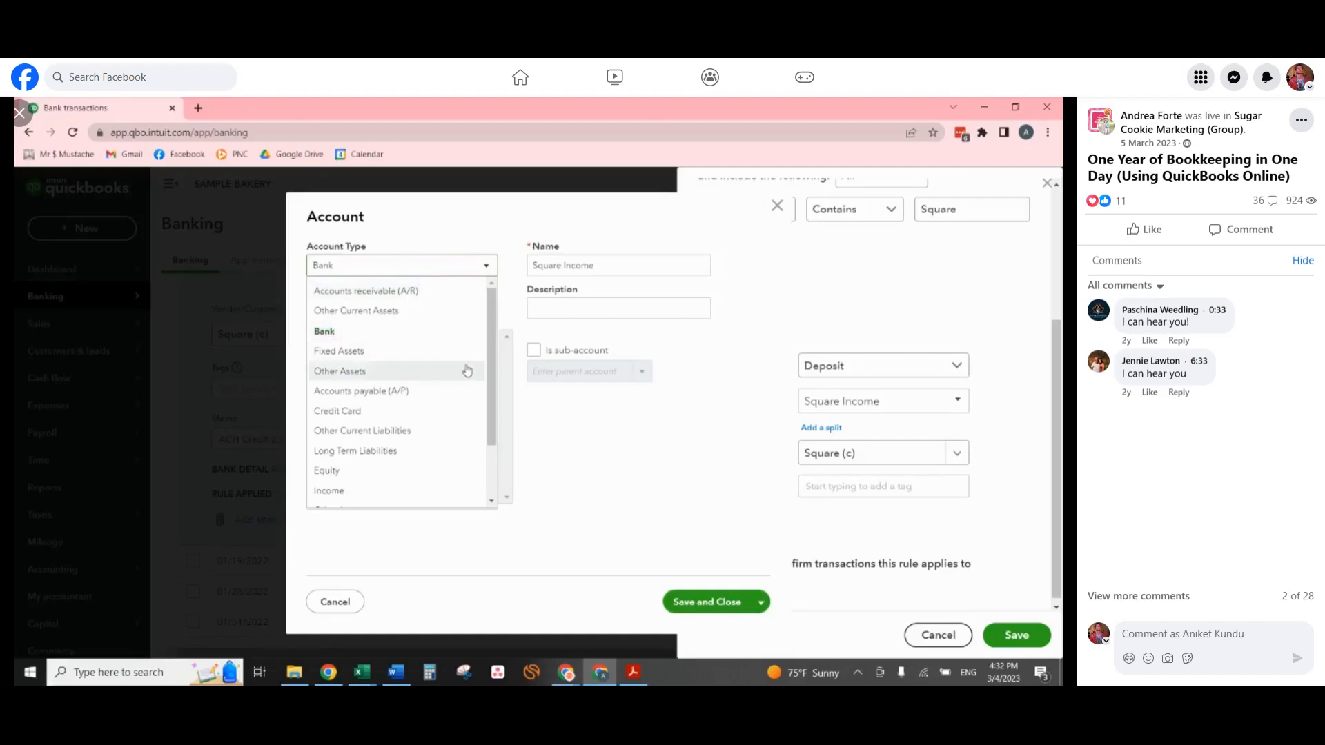
pyautogui.click(366, 490)
pyautogui.click(405, 308)
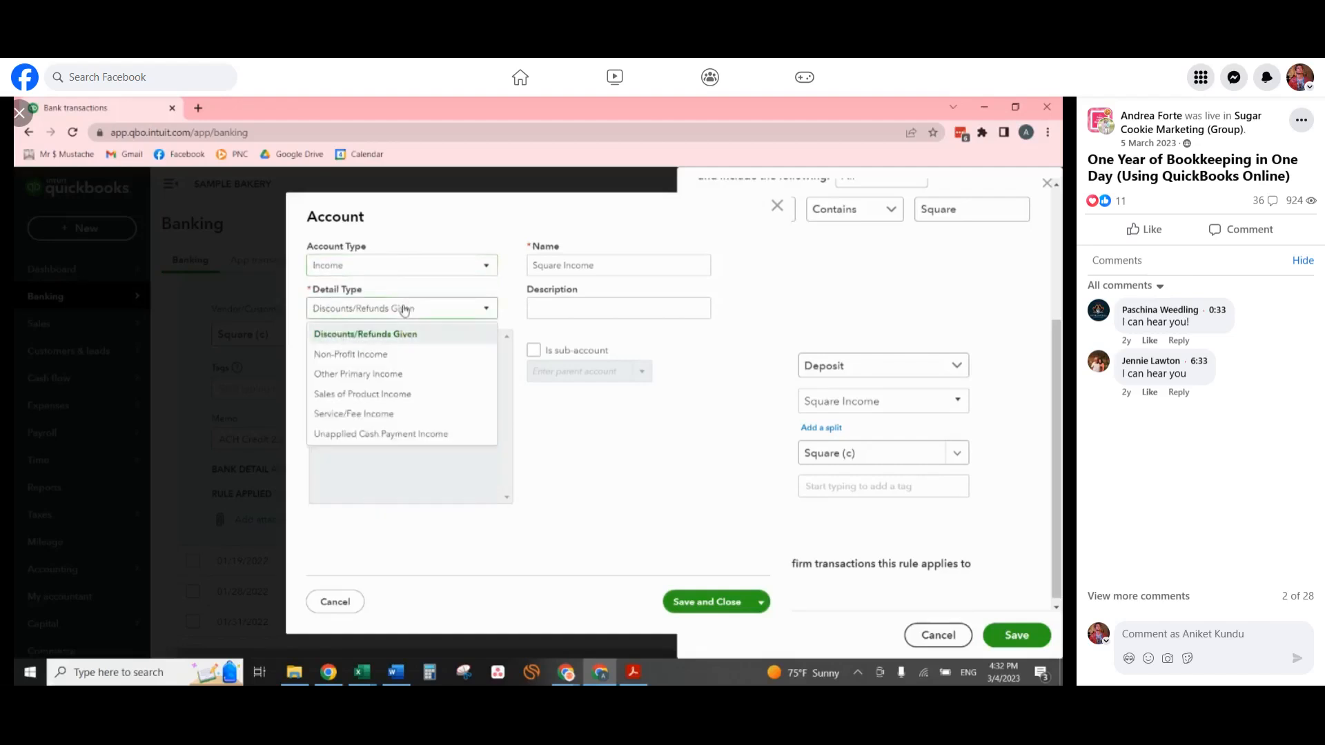
pyautogui.click(410, 399)
pyautogui.click(630, 267)
pyautogui.tripleClick(636, 267)
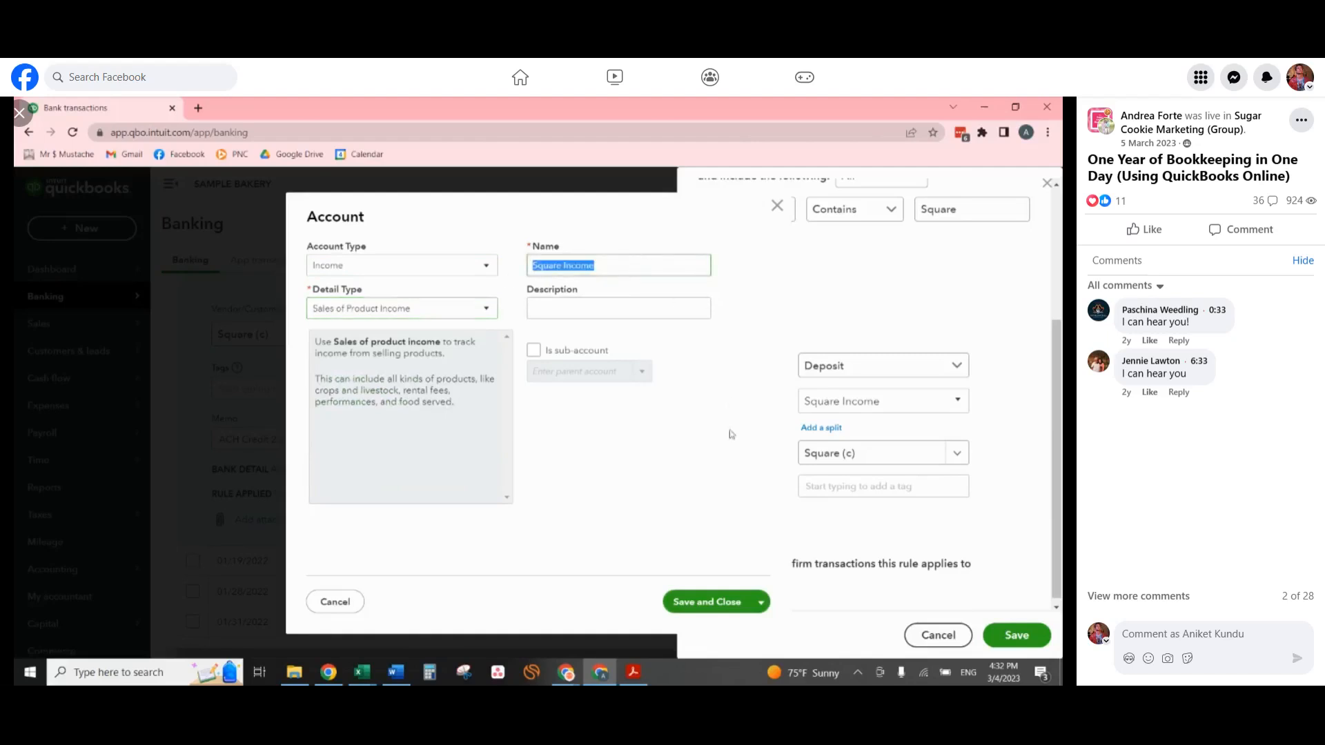
pyautogui.click(701, 606)
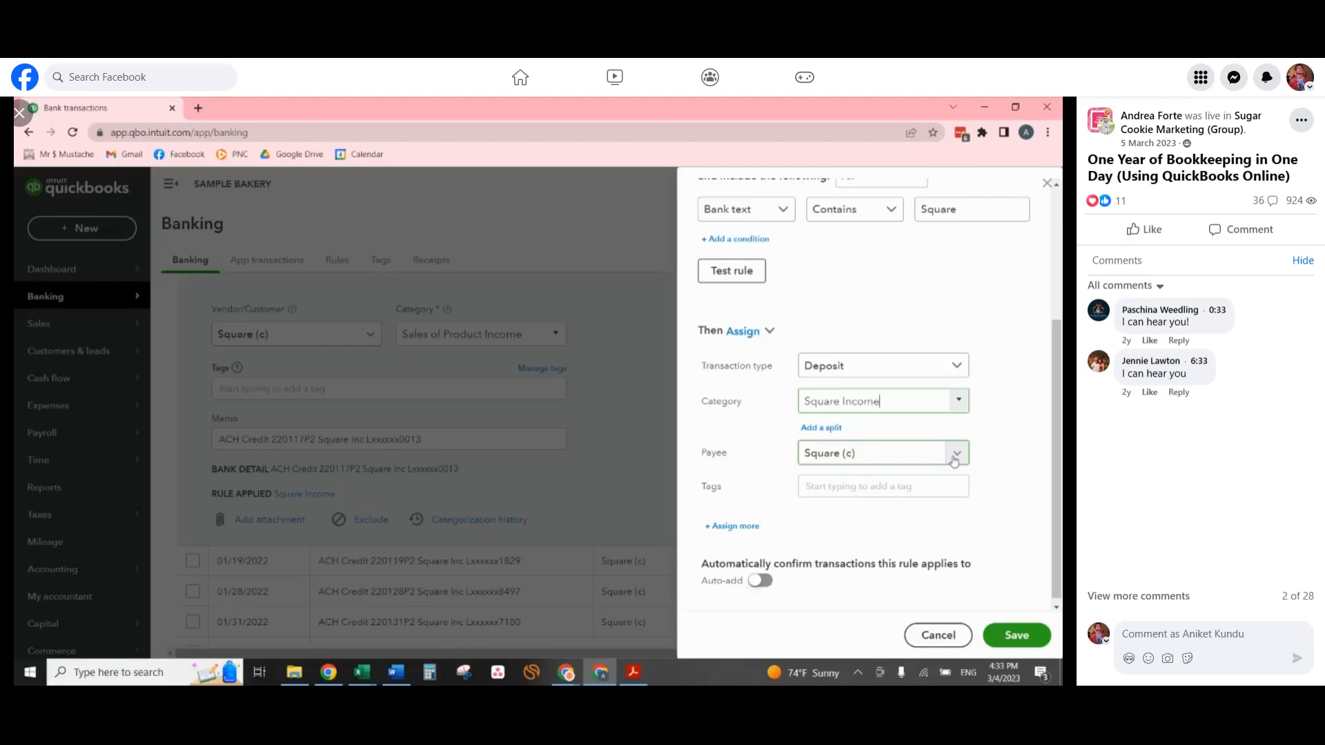
# Save the edited Square Income rule and collapse the 01/18/2022 Square transaction's details.
pyautogui.scroll(2, 929, 402)
pyautogui.scroll(-2, 952, 407)
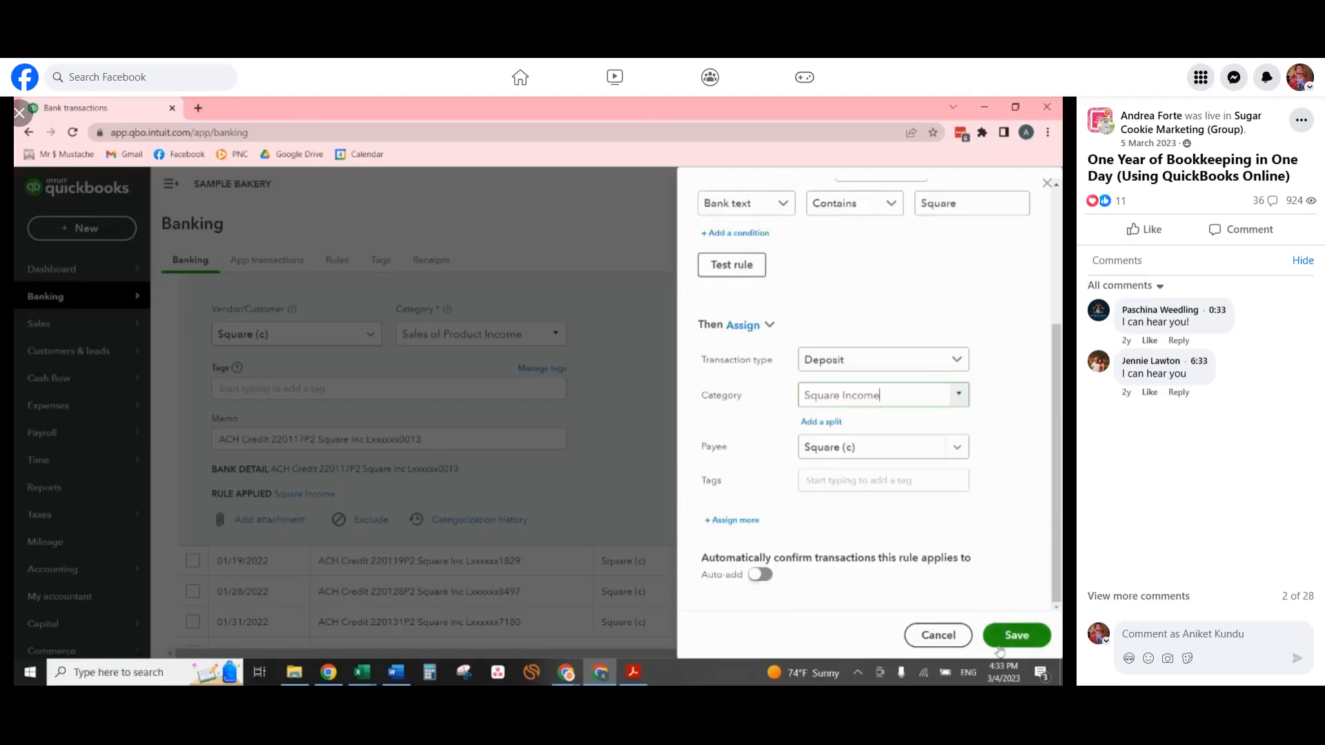
pyautogui.click(1018, 635)
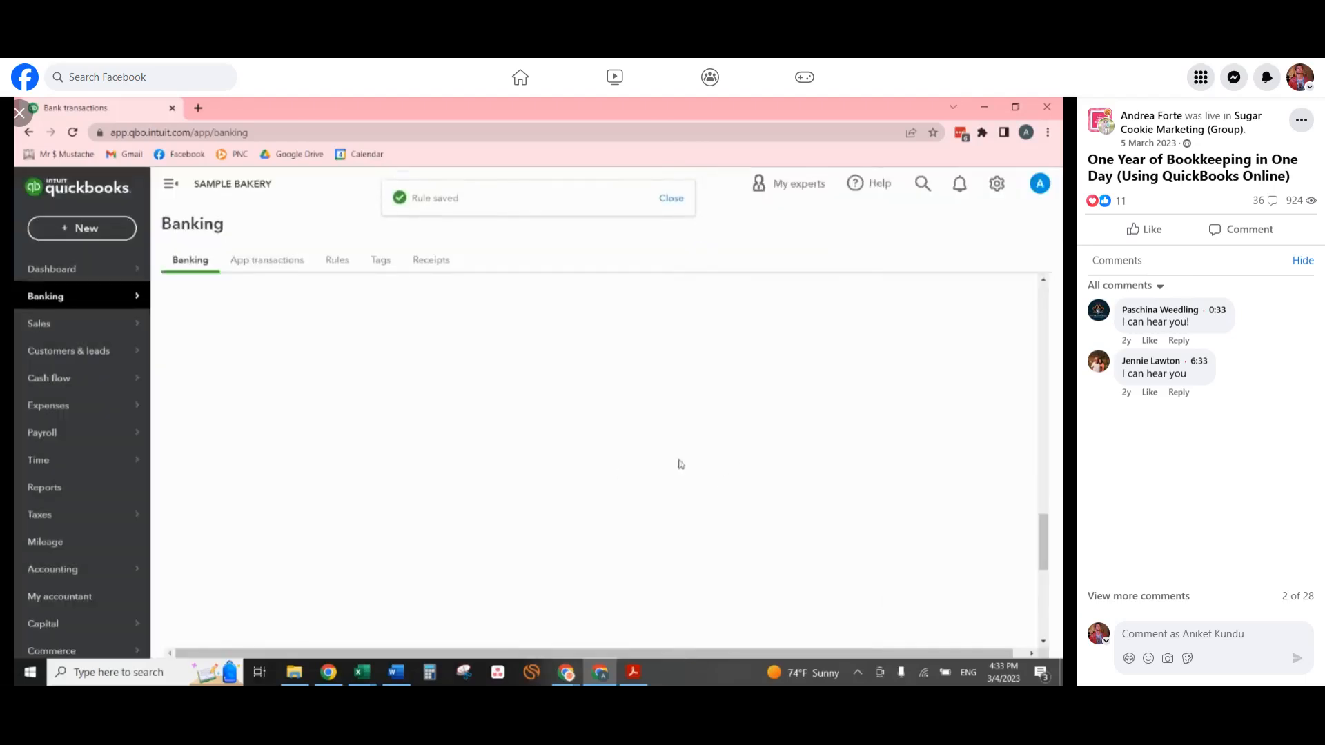
pyautogui.scroll(2, 797, 441)
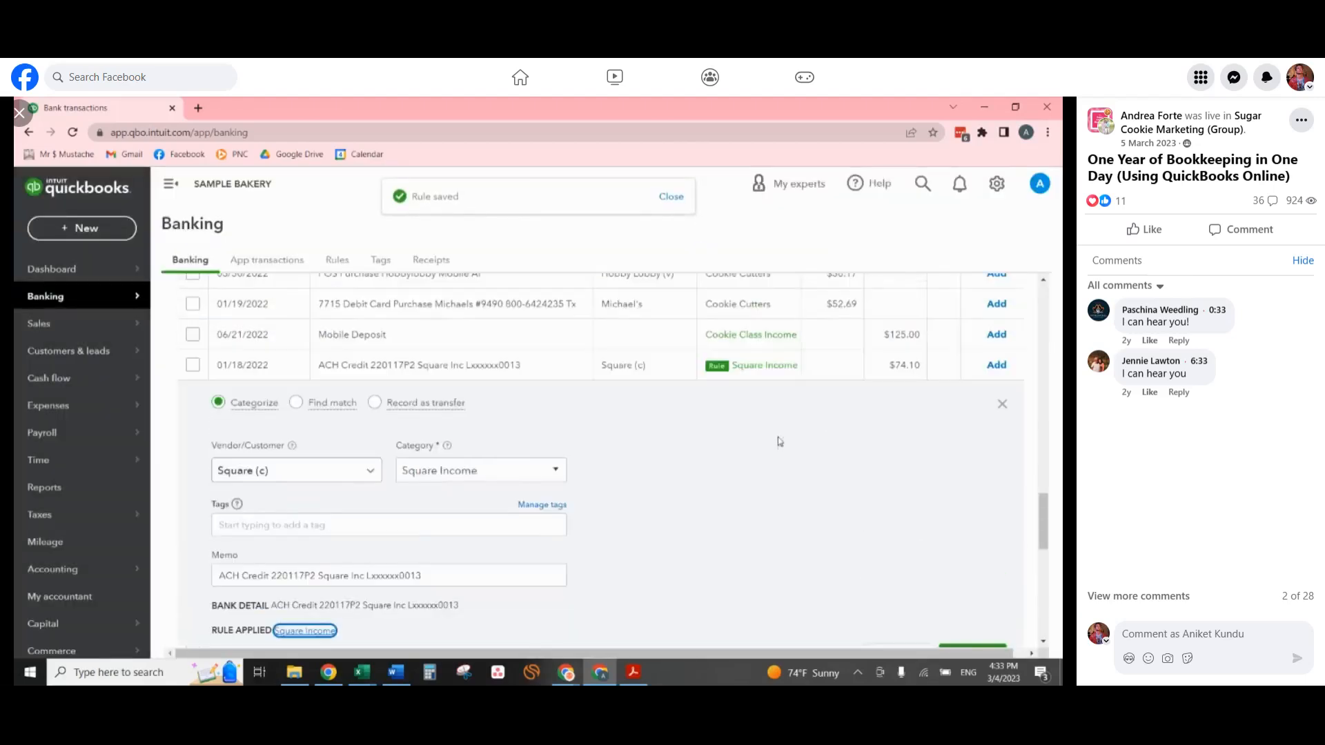
pyautogui.click(257, 366)
# Select the seventeen Square ACH credits dated 01/18/2022 through 05/03/2022 and accept them in bulk.
pyautogui.scroll(5, 929, 353)
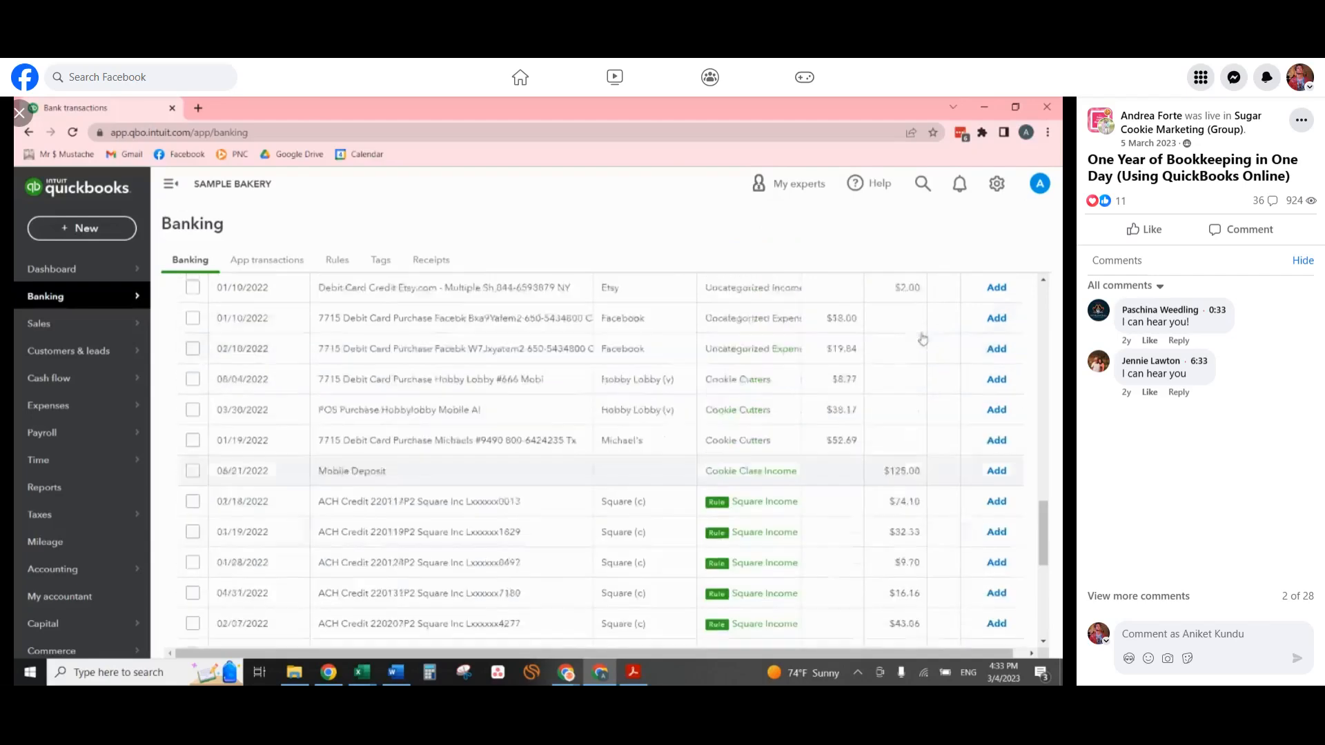
pyautogui.scroll(5, 928, 353)
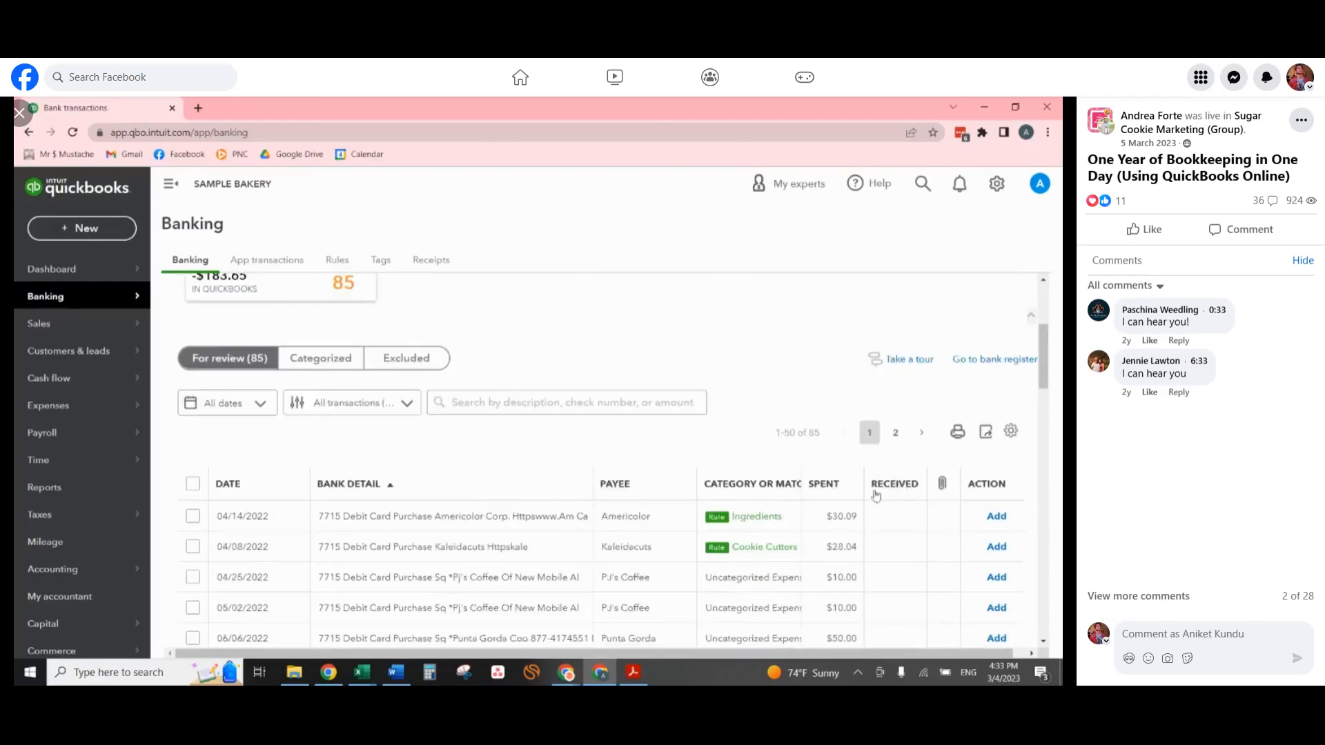
pyautogui.scroll(-1, 881, 512)
pyautogui.scroll(-15, 909, 461)
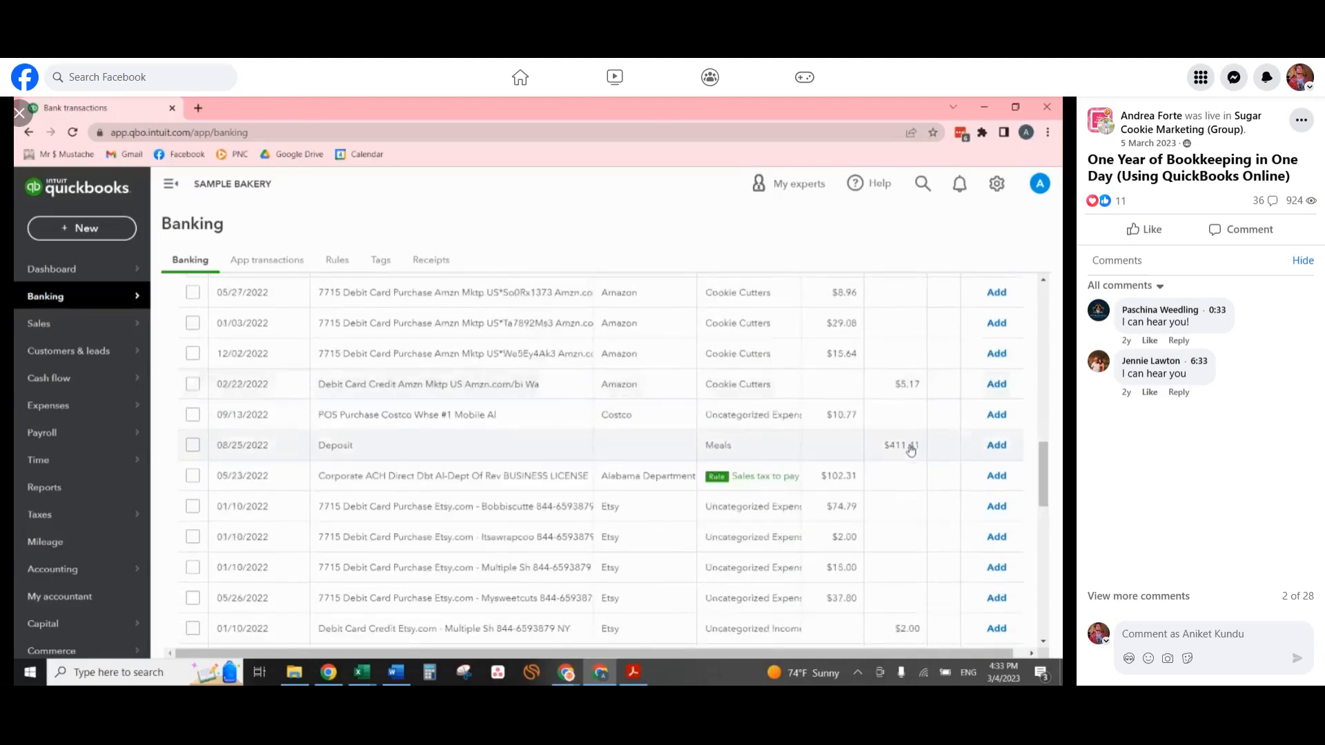
pyautogui.scroll(1, 808, 431)
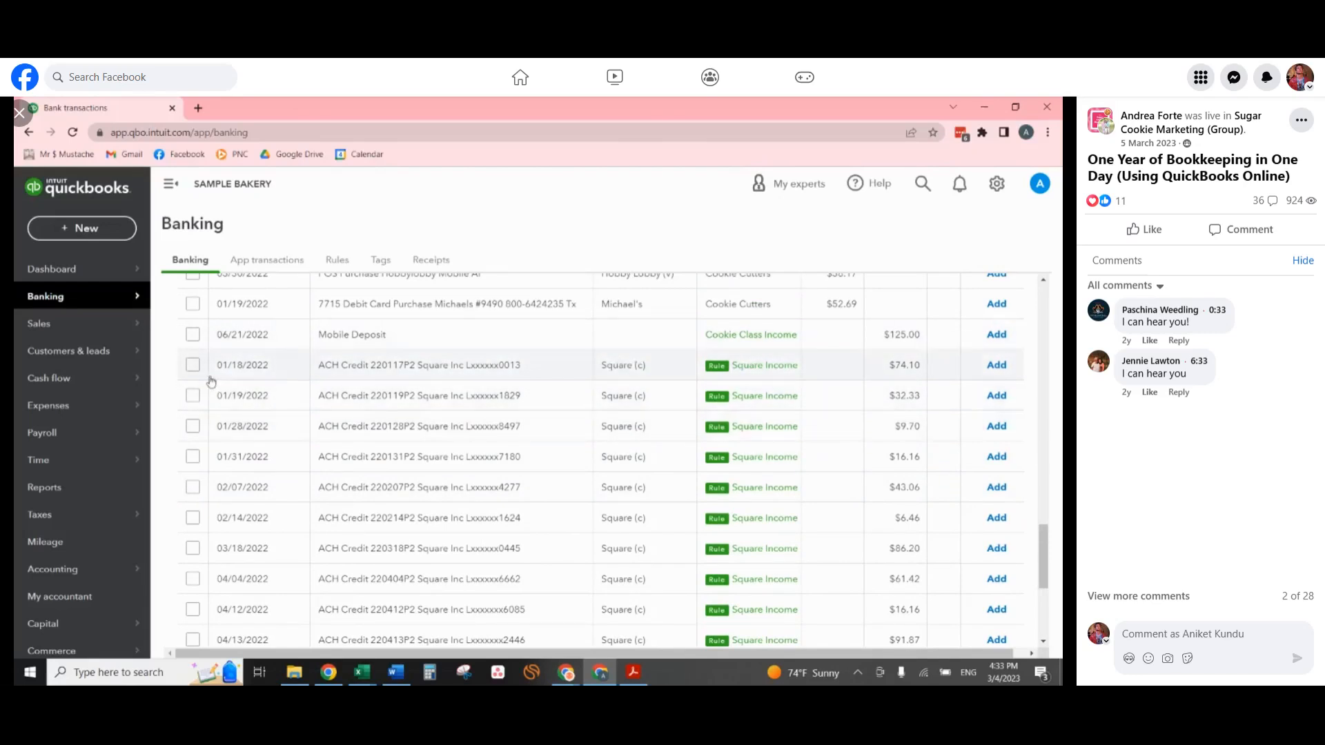
pyautogui.click(193, 396)
pyautogui.click(193, 426)
pyautogui.click(193, 457)
pyautogui.click(194, 488)
pyautogui.click(193, 517)
pyautogui.click(193, 547)
pyautogui.click(193, 578)
pyautogui.click(193, 610)
pyautogui.scroll(-2, 201, 591)
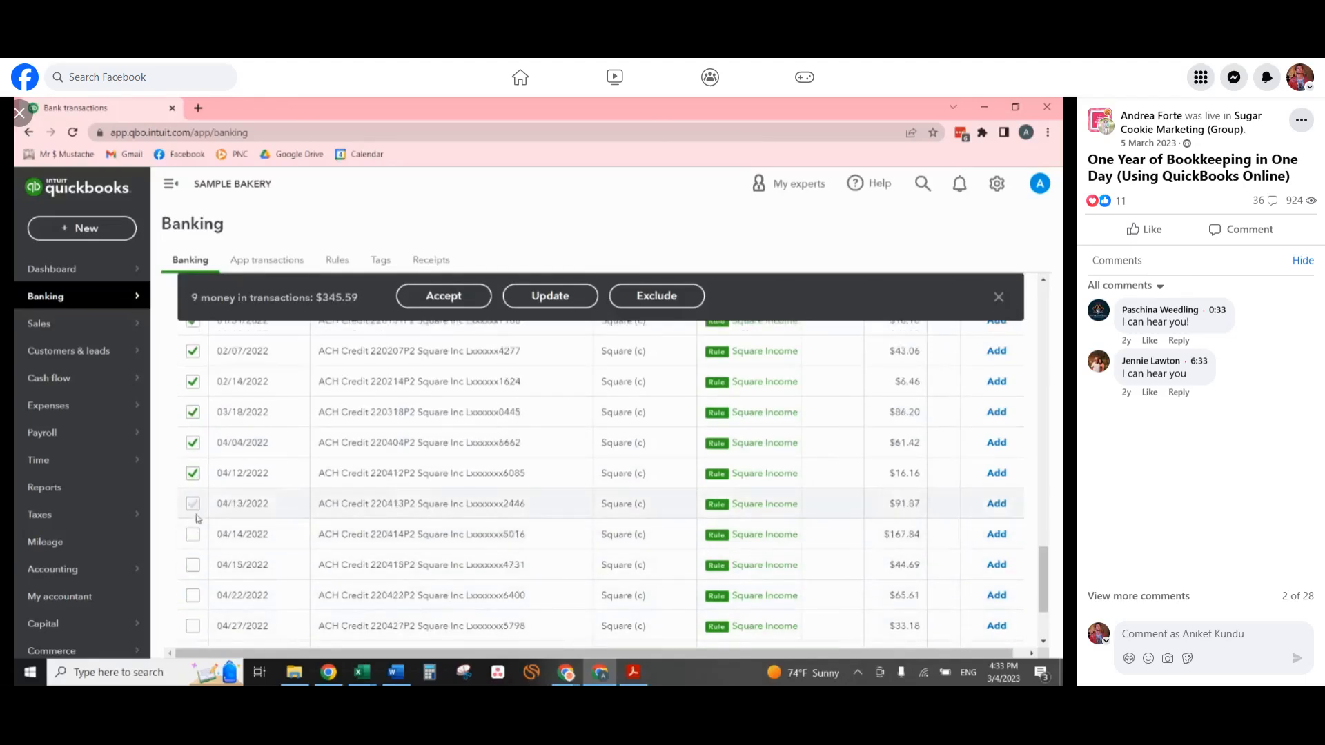
pyautogui.click(193, 503)
pyautogui.click(193, 534)
pyautogui.click(194, 564)
pyautogui.click(194, 595)
pyautogui.click(193, 626)
pyautogui.scroll(-2, 207, 608)
pyautogui.click(193, 550)
pyautogui.click(193, 520)
pyautogui.click(191, 585)
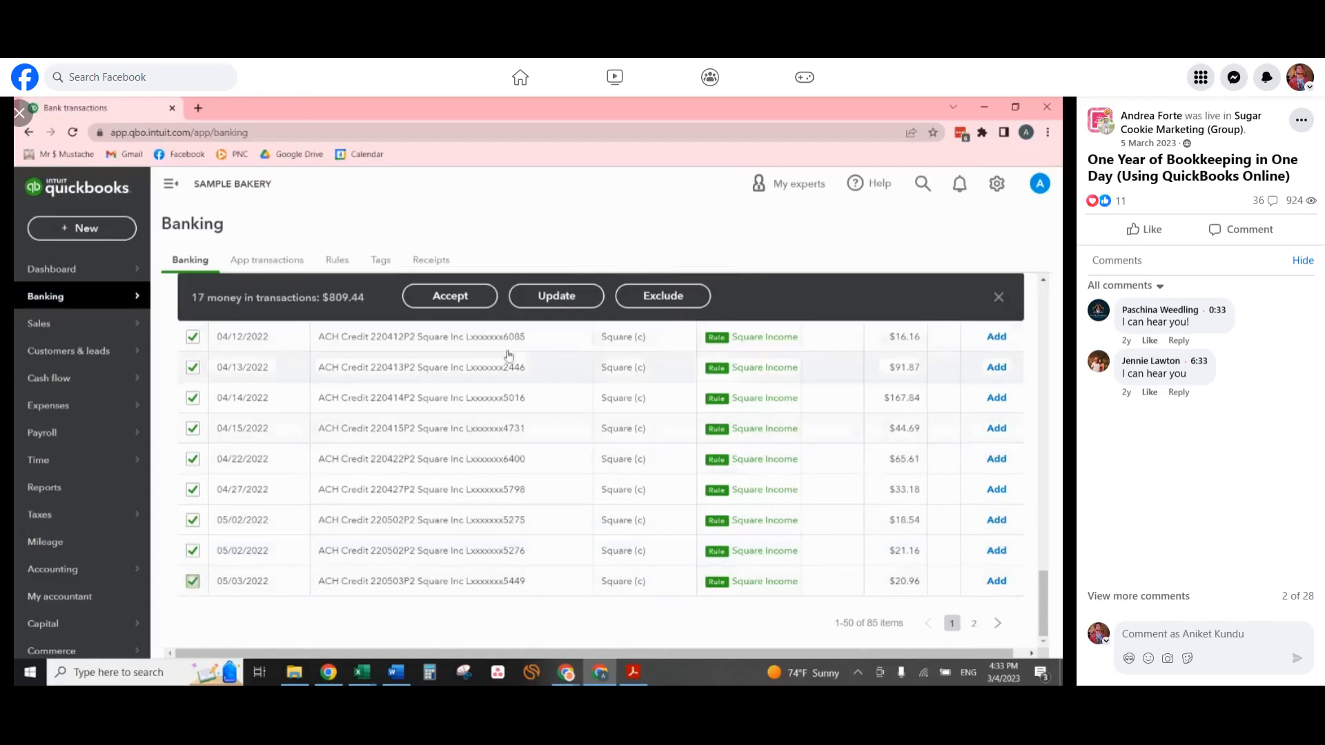
pyautogui.click(458, 301)
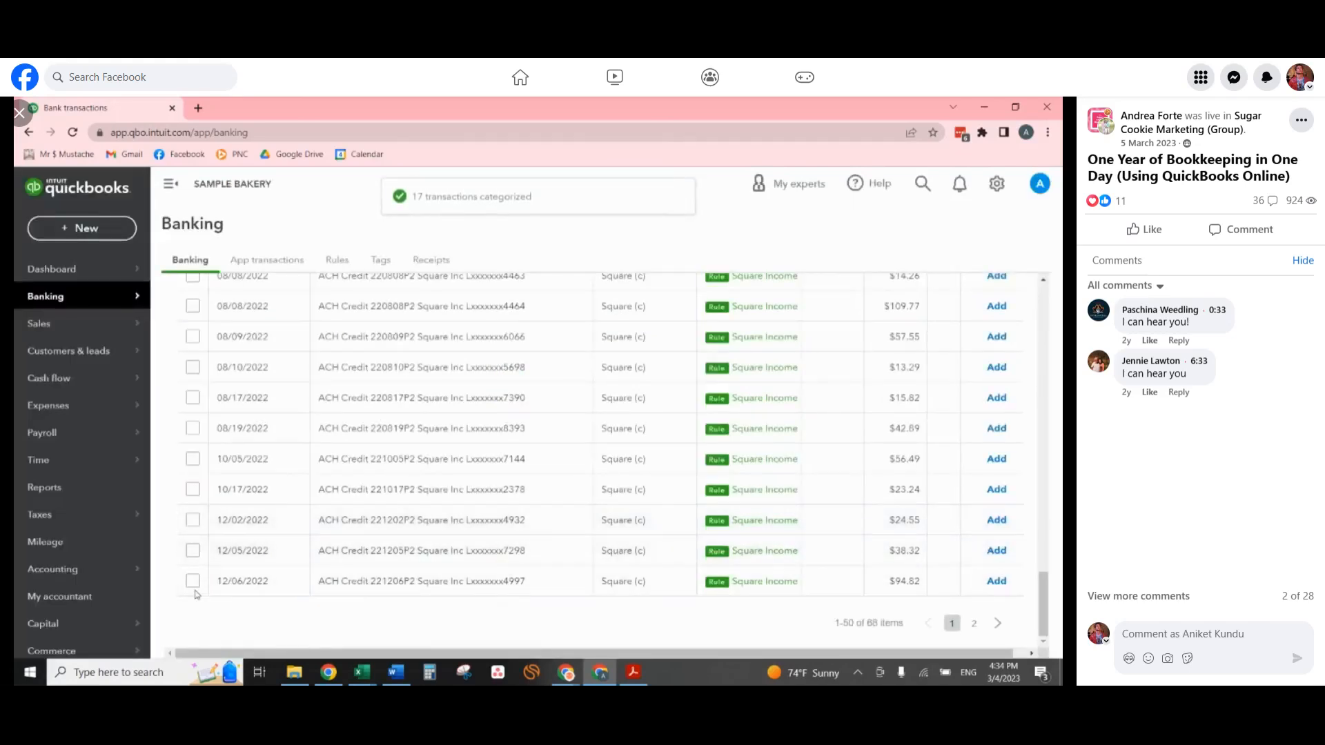
# Select and accept the seventeen Square ACH credits dated 05/04/2022 through 12/06/2022, and add the remaining one dated 12/12/2022.
pyautogui.click(193, 580)
pyautogui.click(193, 550)
pyautogui.click(193, 520)
pyautogui.click(193, 490)
pyautogui.click(193, 459)
pyautogui.click(194, 428)
pyautogui.click(194, 398)
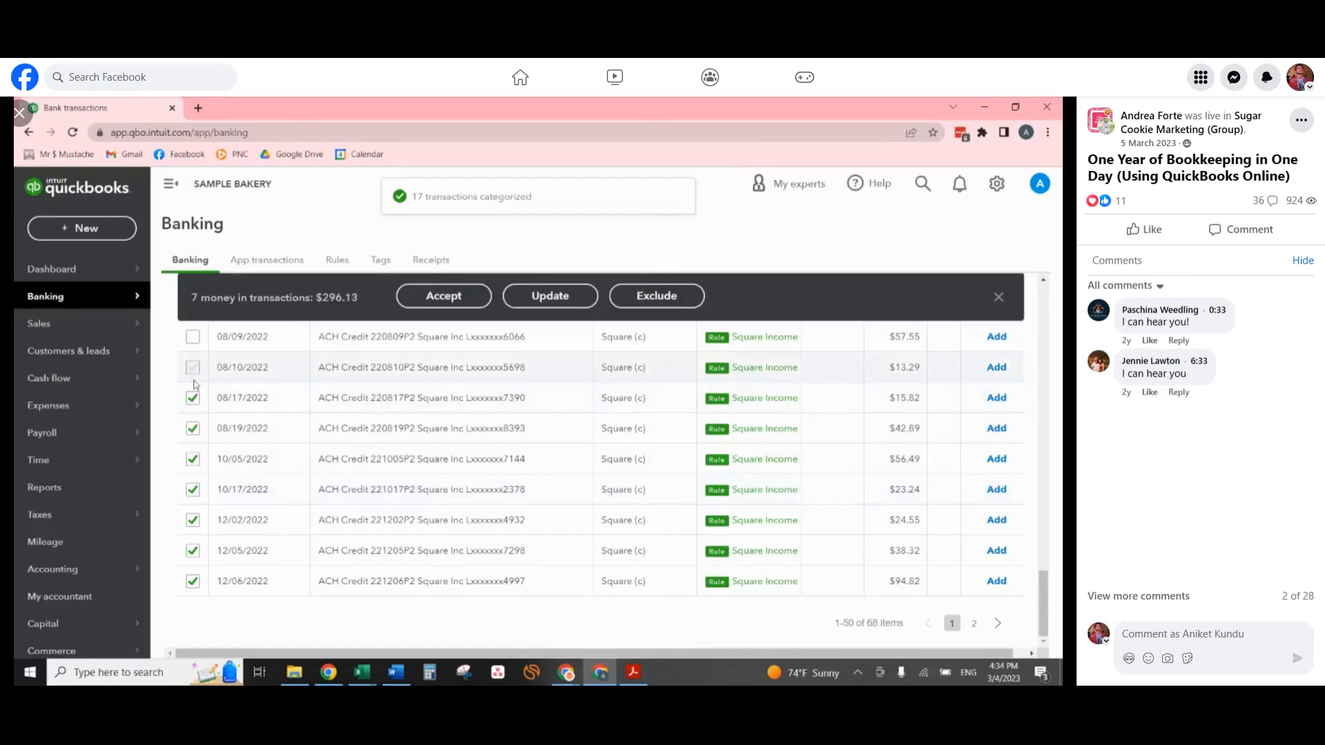
pyautogui.click(193, 367)
pyautogui.scroll(2, 196, 395)
pyautogui.click(194, 474)
pyautogui.click(194, 442)
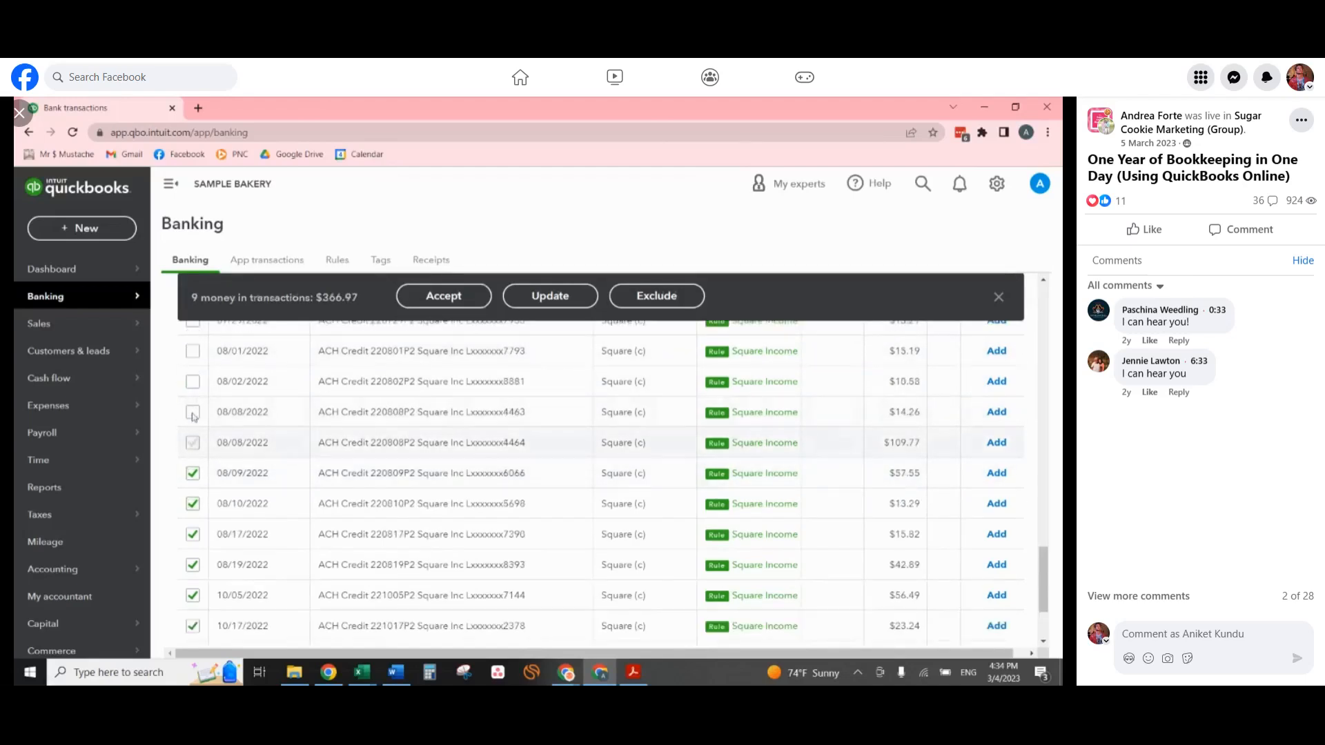
pyautogui.click(193, 381)
pyautogui.click(193, 350)
pyautogui.scroll(2, 194, 397)
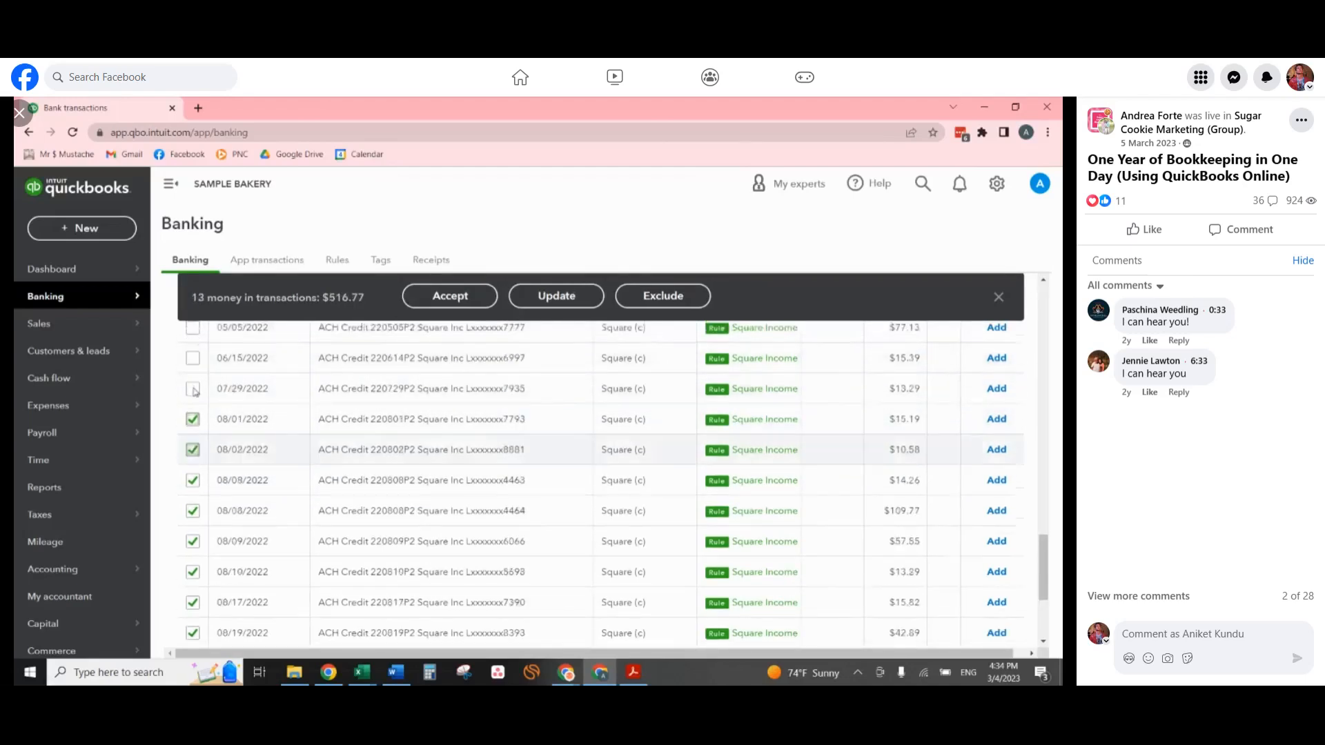
pyautogui.click(193, 427)
pyautogui.click(193, 457)
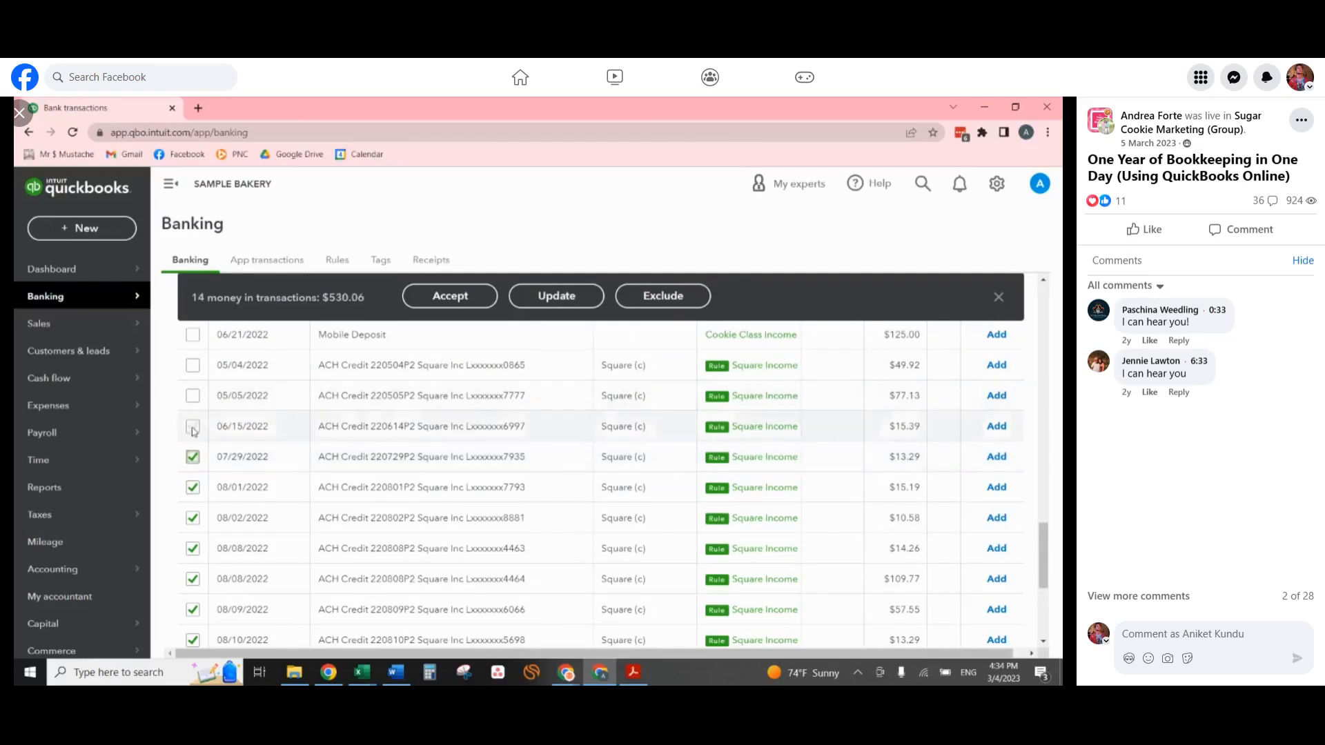
pyautogui.click(193, 396)
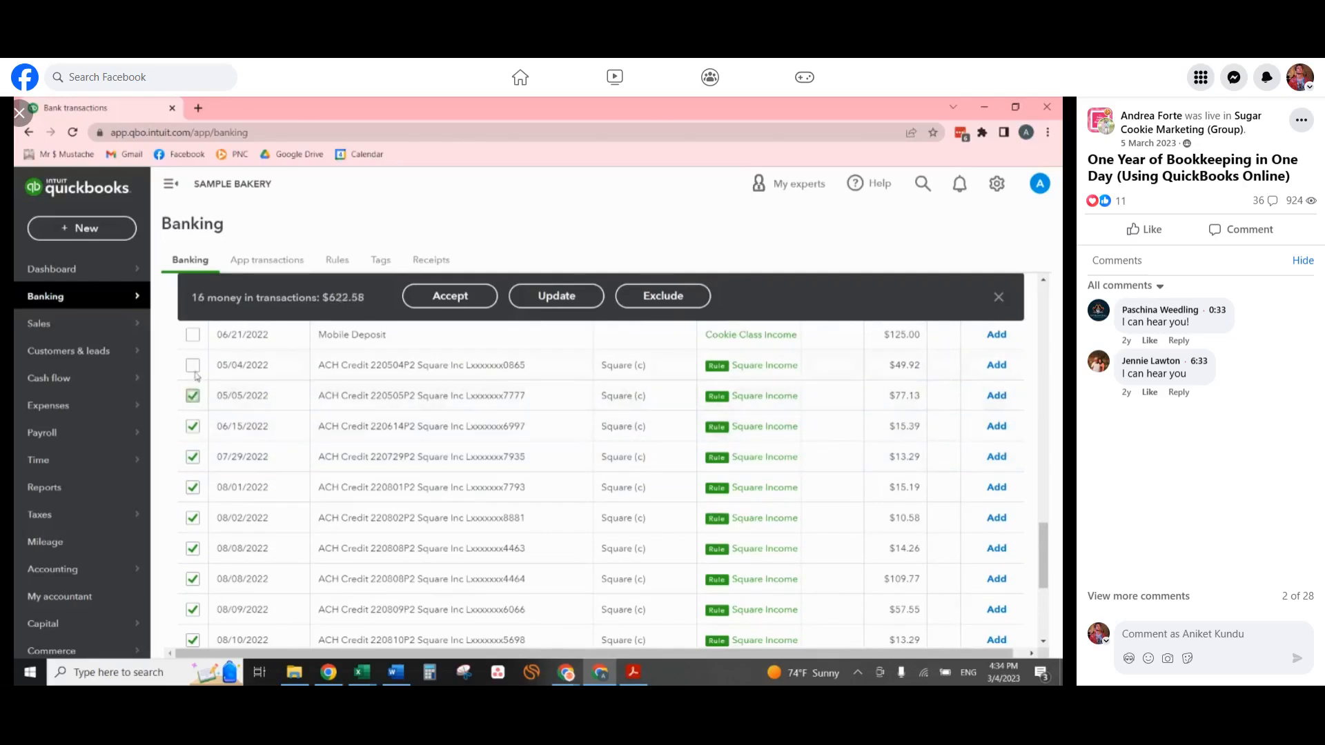
pyautogui.click(192, 365)
pyautogui.scroll(1, 531, 373)
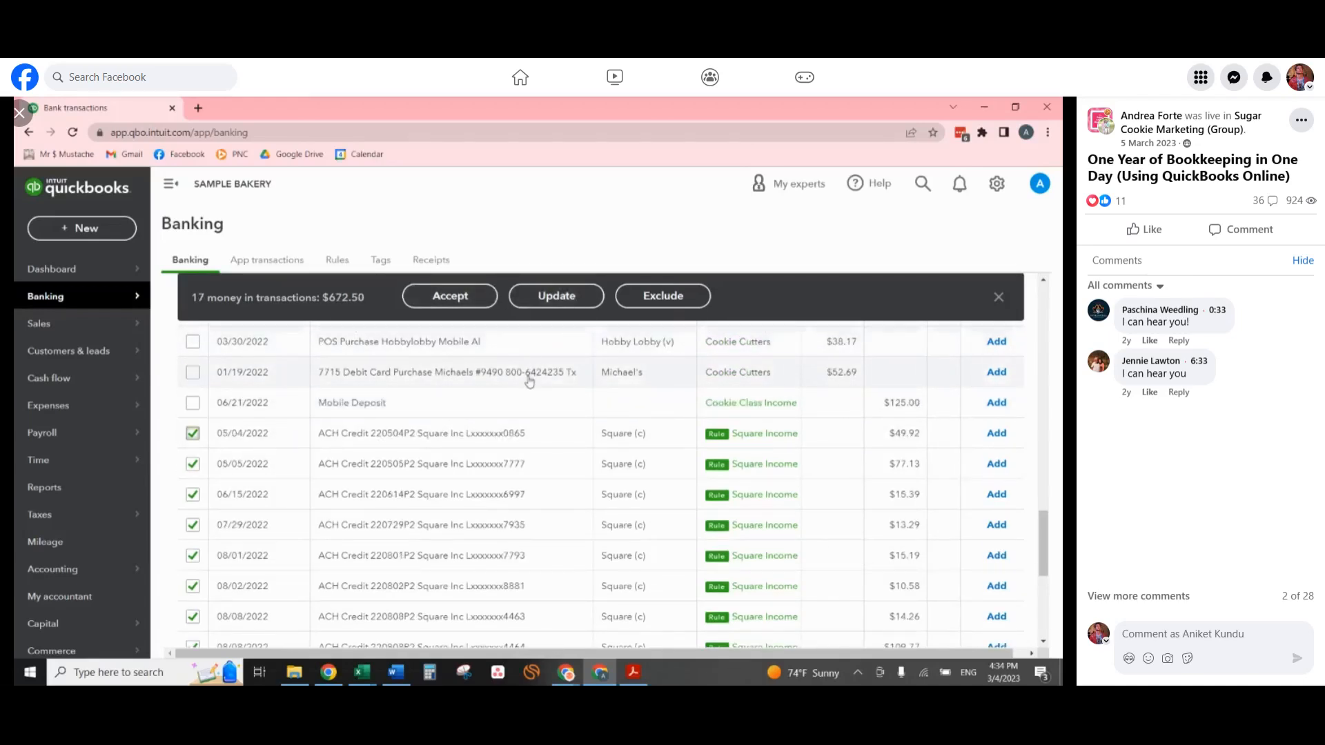
pyautogui.click(469, 297)
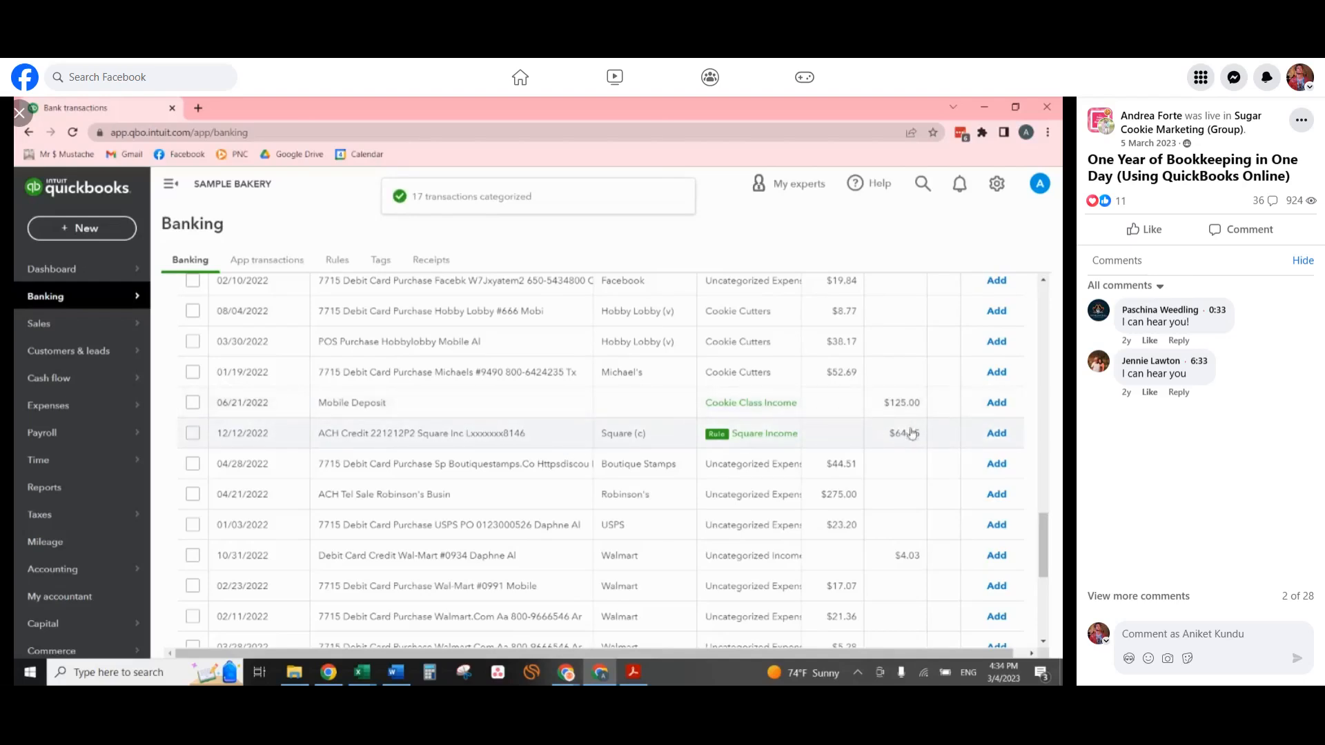
pyautogui.click(994, 433)
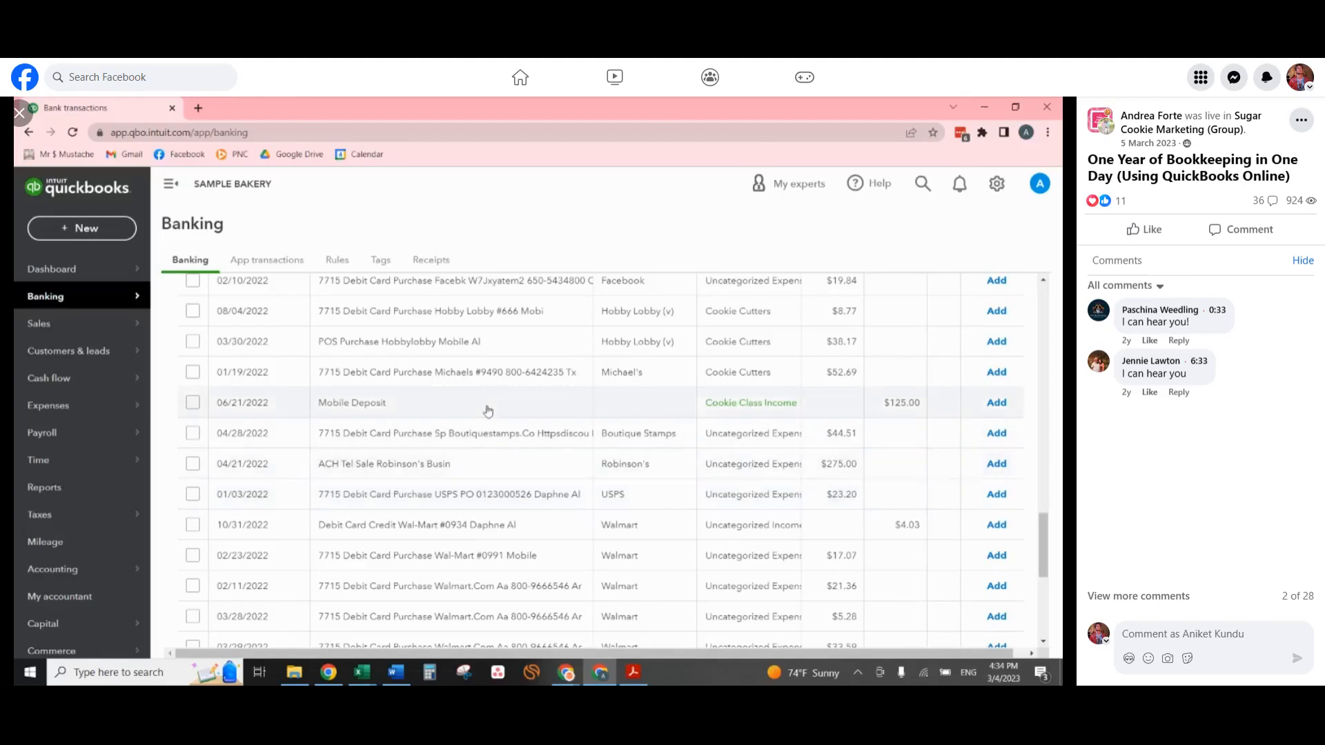
# Select the eleven Walmart debit card and POS purchases, from the 02/23/2022 Wal-Mart #0991 purchase through the 08/08/2022 POS purchase.
pyautogui.scroll(-2, 524, 441)
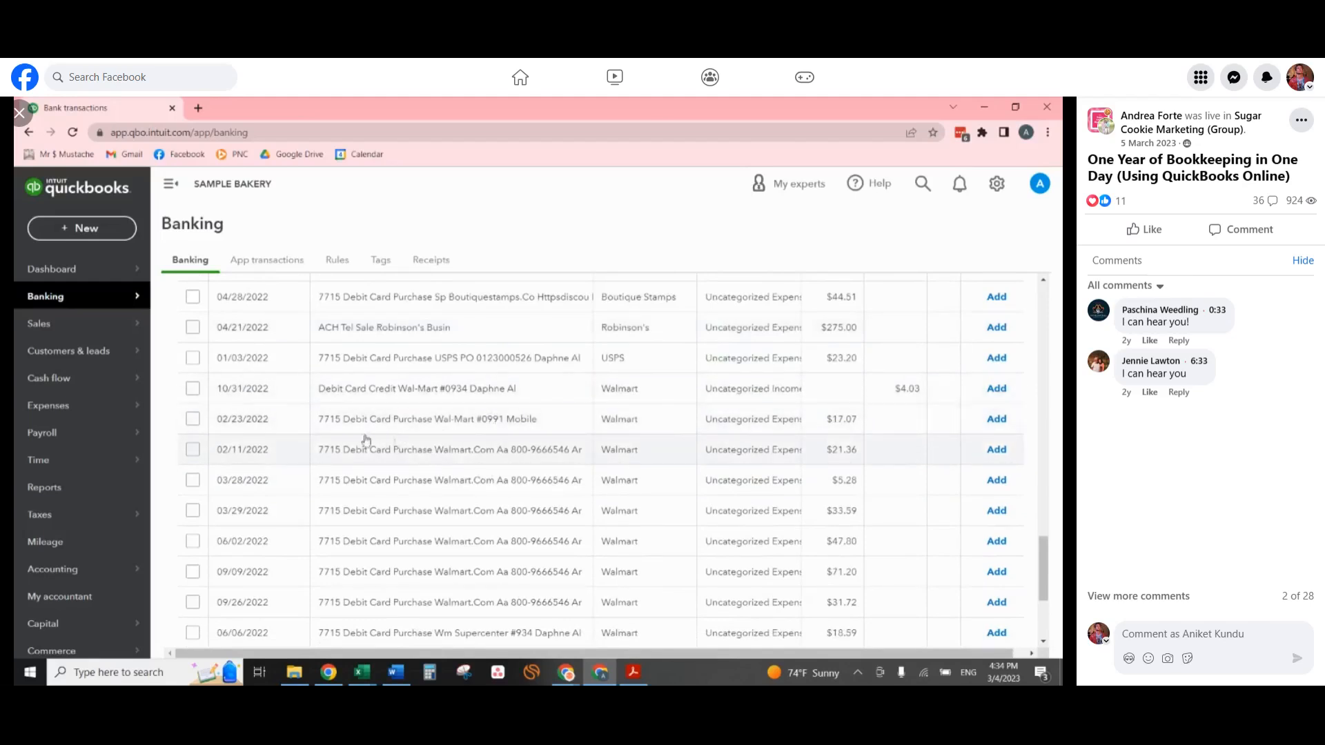
pyautogui.click(193, 420)
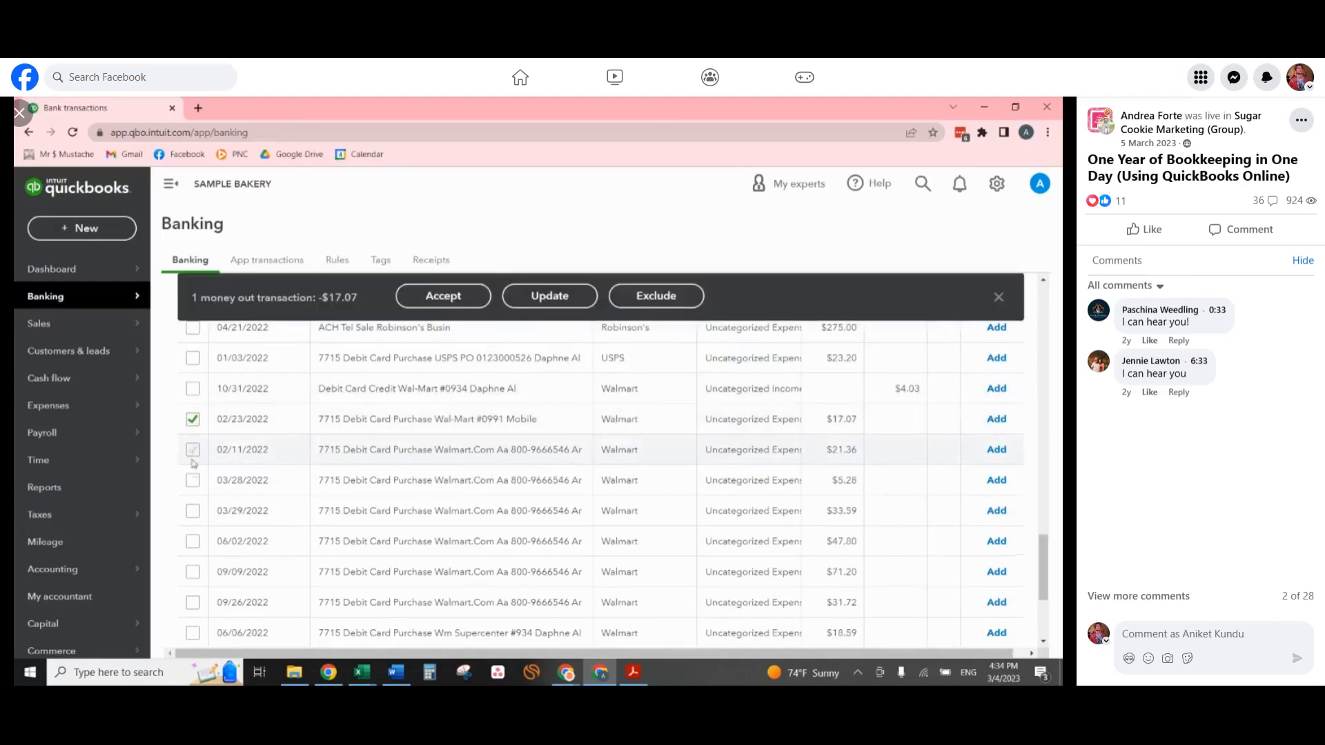
pyautogui.click(193, 450)
pyautogui.click(193, 480)
pyautogui.click(193, 511)
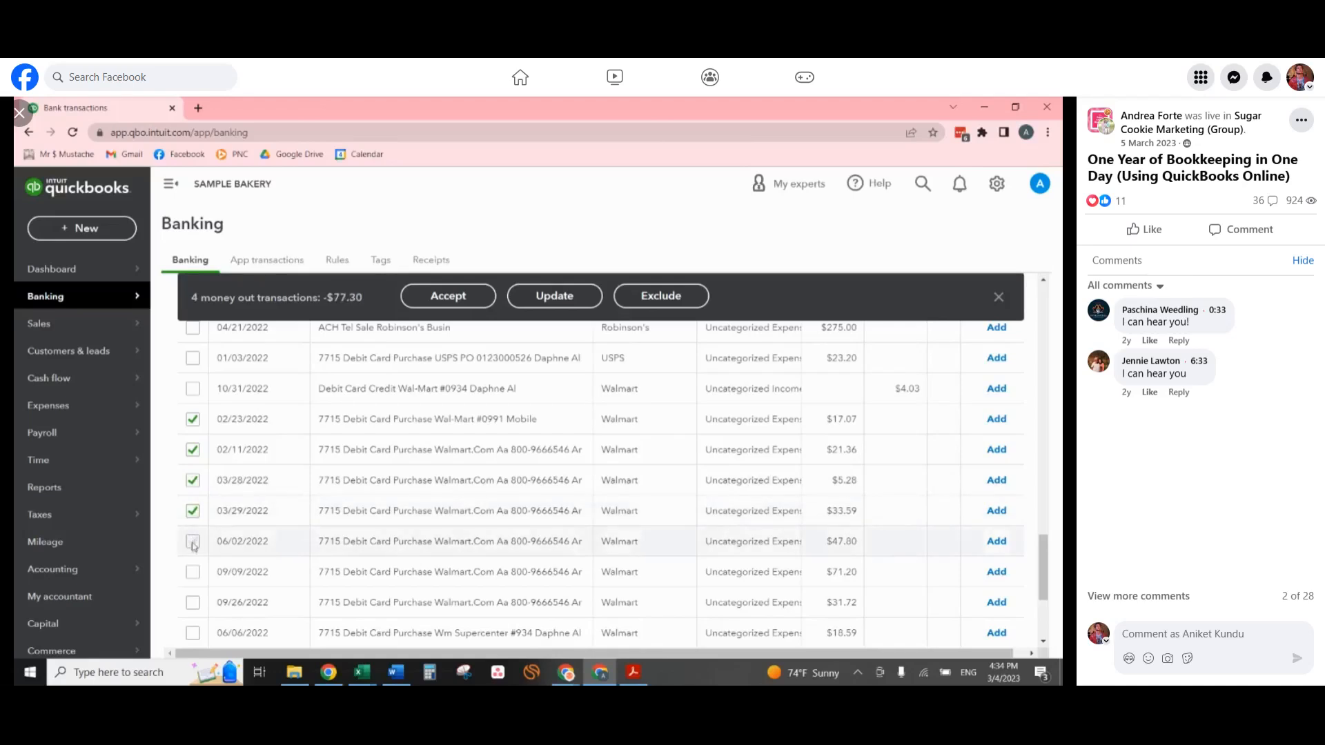
pyautogui.click(194, 541)
pyautogui.click(194, 572)
pyautogui.scroll(-1, 194, 594)
pyautogui.click(193, 534)
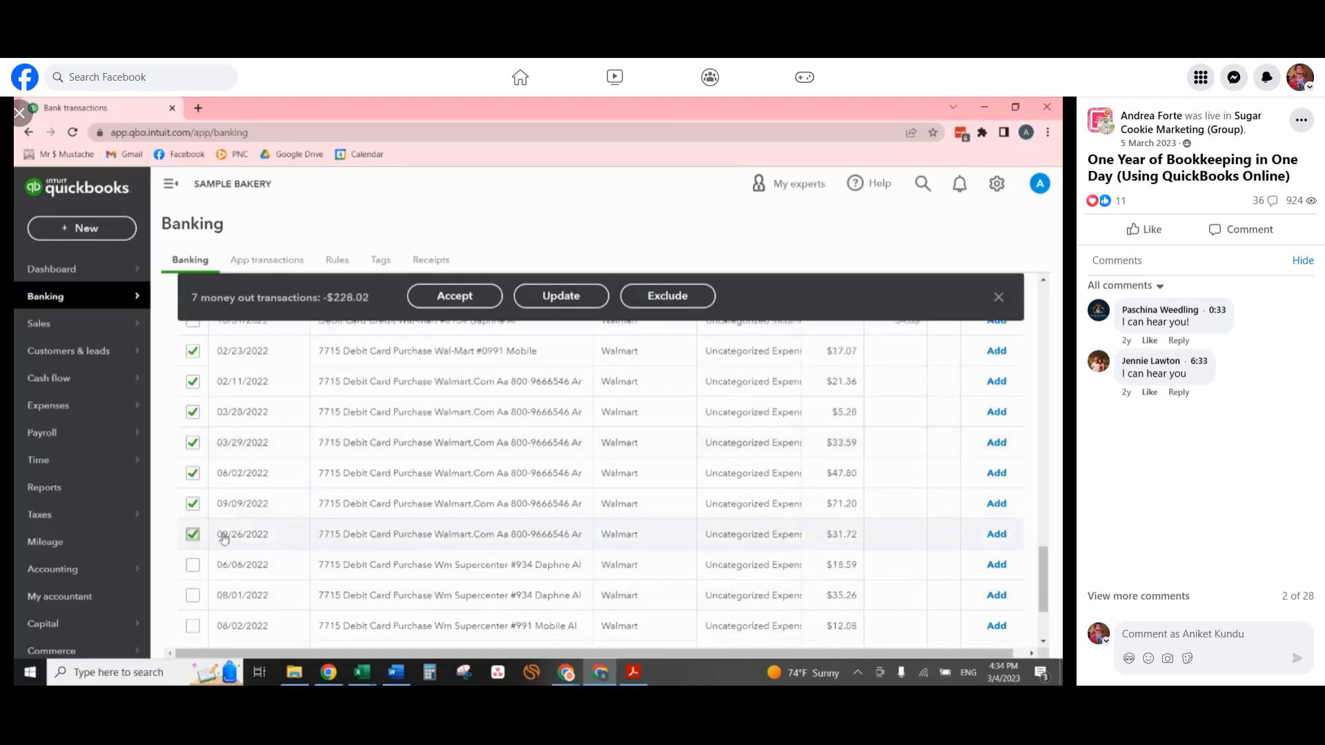
pyautogui.click(193, 565)
pyautogui.scroll(-1, 194, 566)
pyautogui.click(193, 526)
pyautogui.click(193, 558)
pyautogui.click(193, 588)
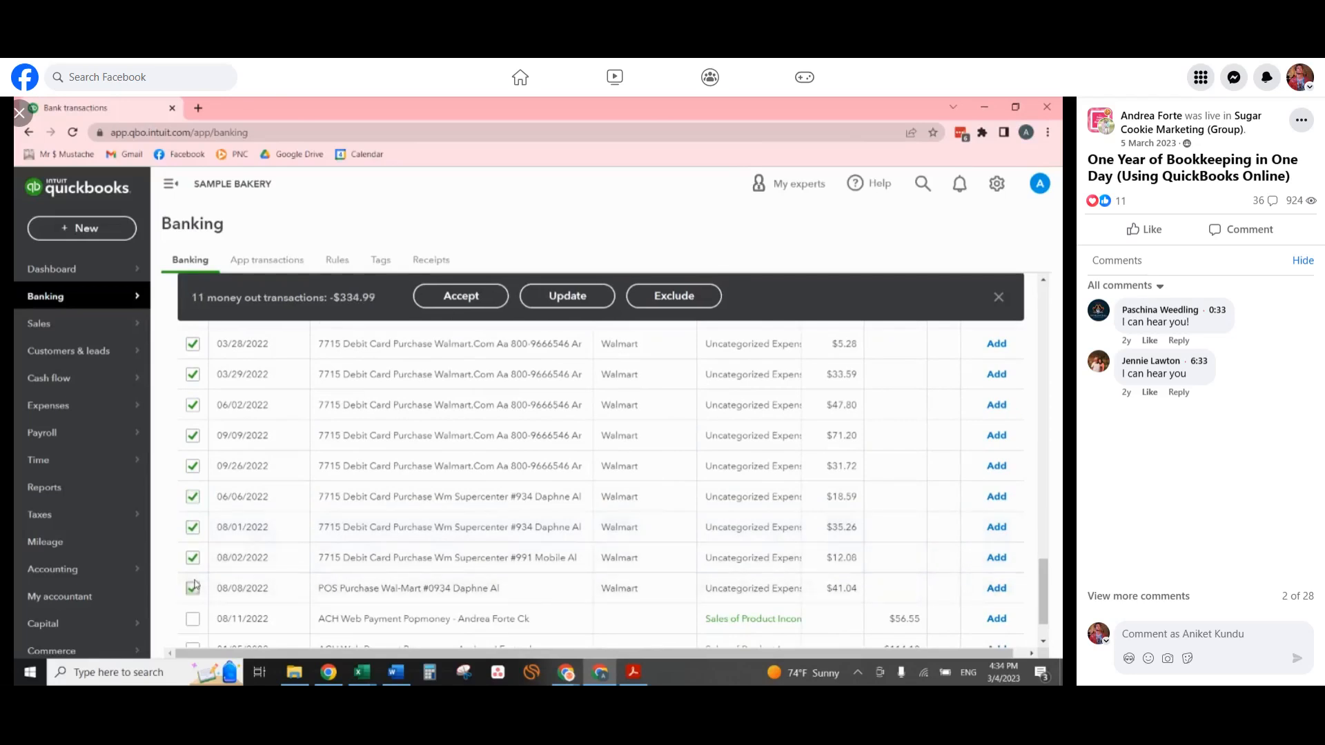
pyautogui.scroll(-1, 194, 588)
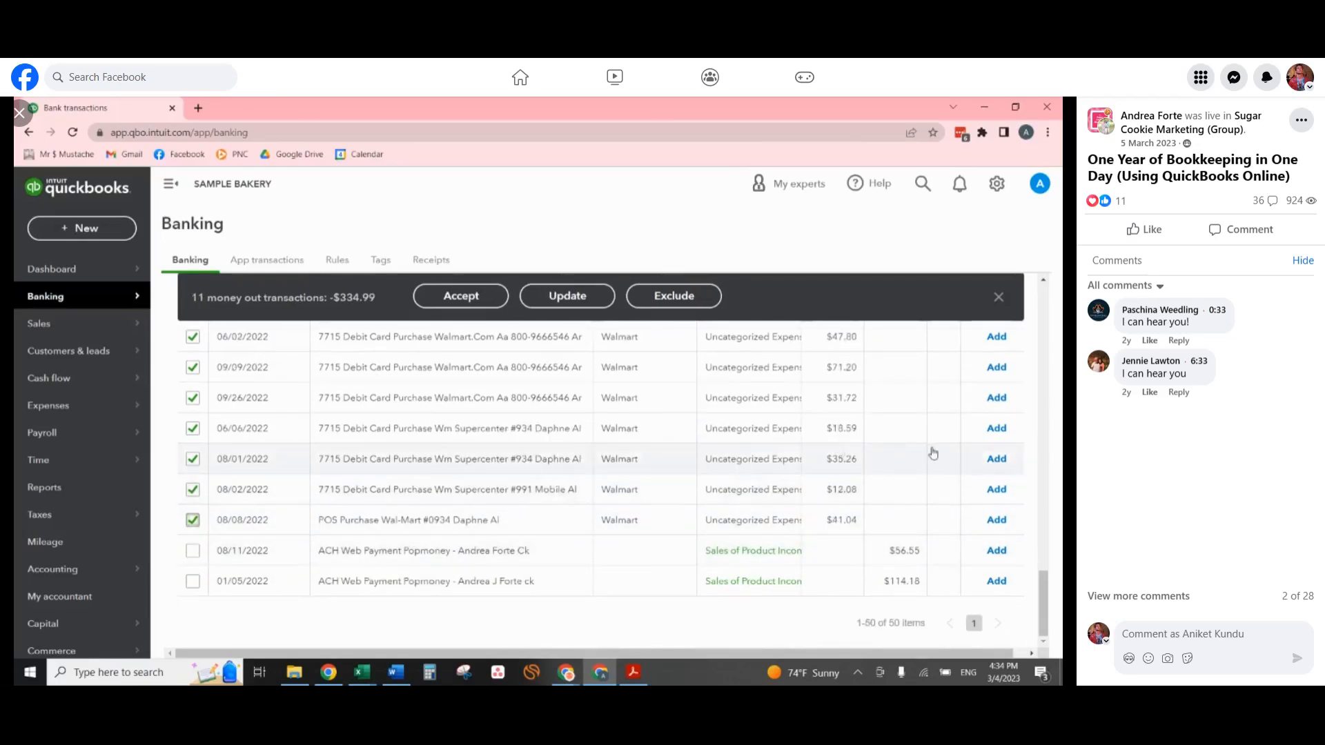
pyautogui.scroll(4, 868, 549)
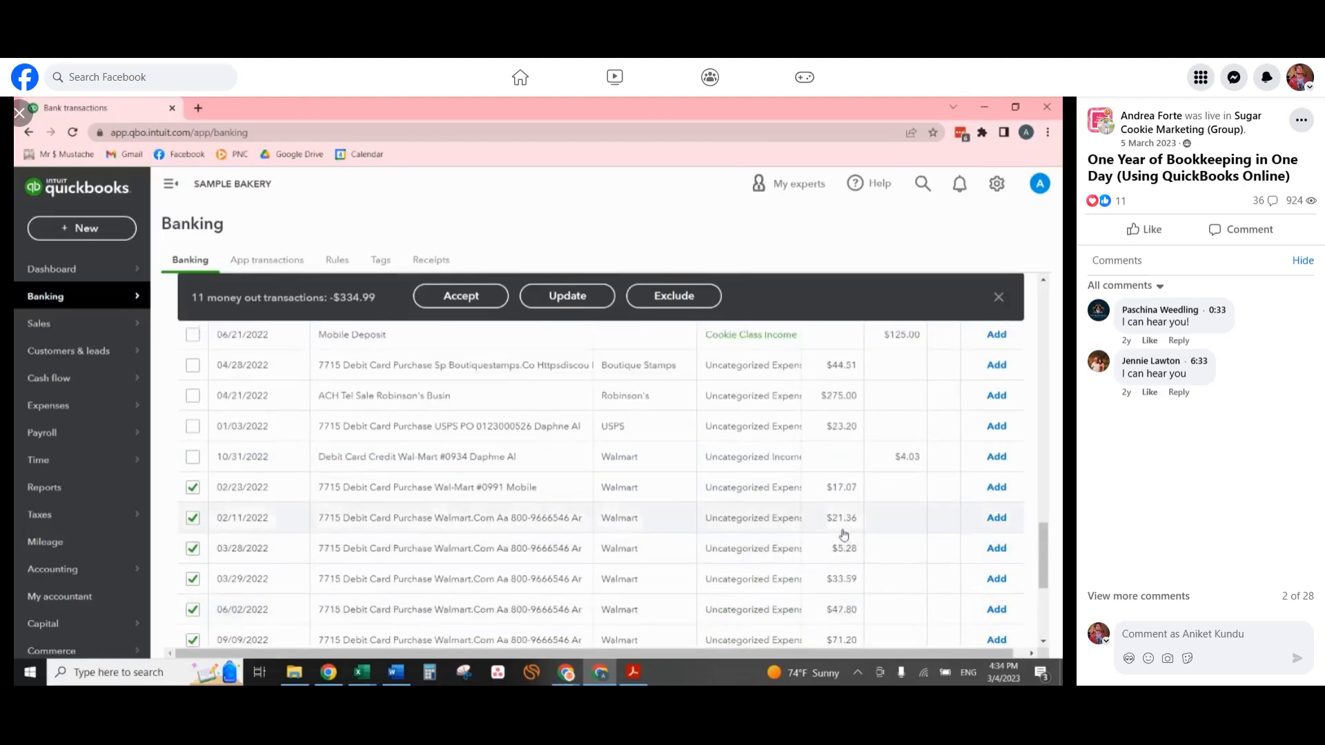
pyautogui.scroll(-4, 718, 414)
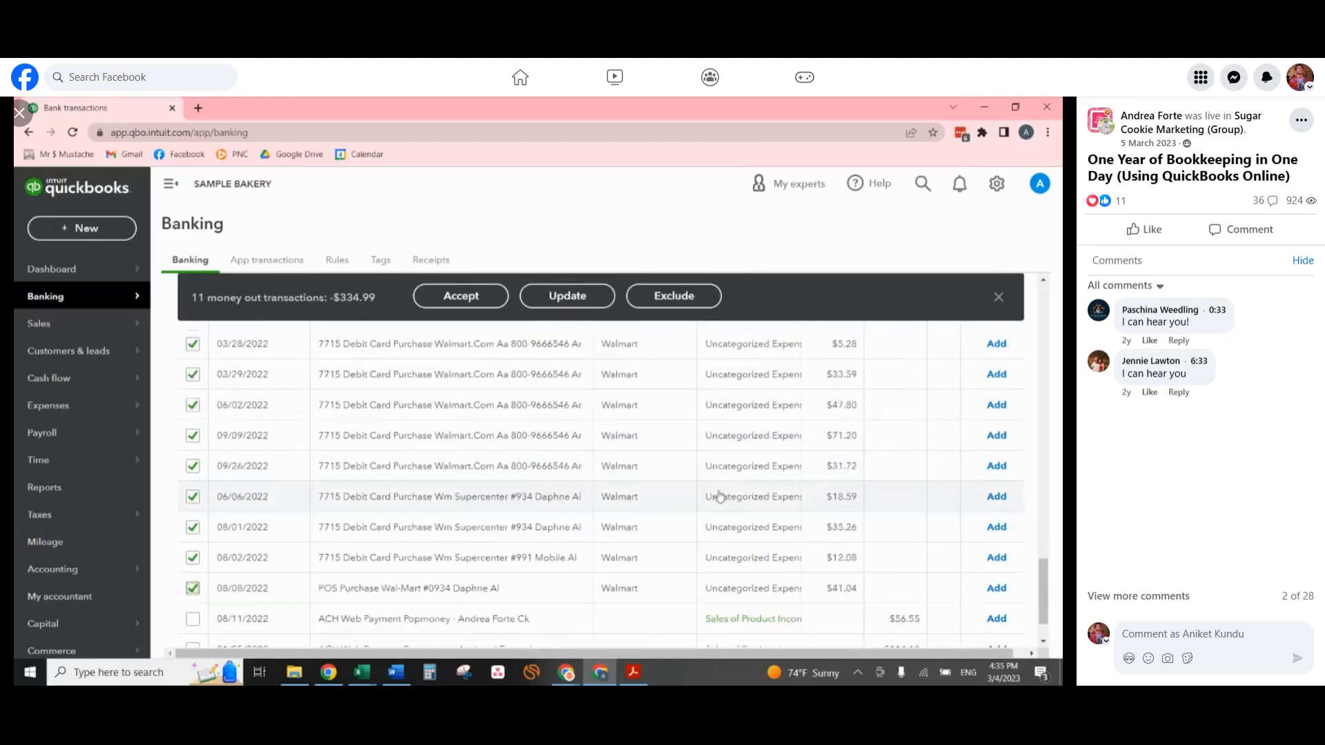
# Start a bulk update of the selected Walmart purchases with transaction type Expense, payee Walmart and category Ingredients.
pyautogui.click(580, 297)
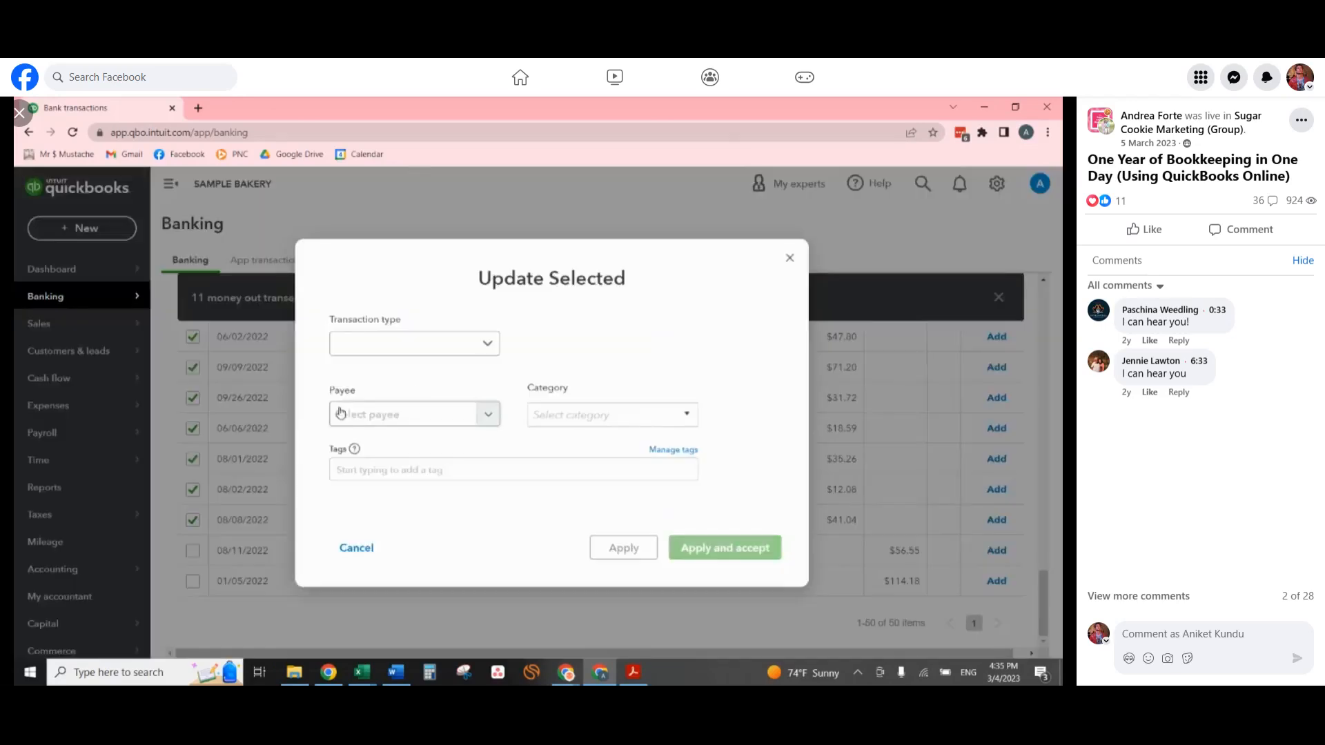
pyautogui.click(423, 344)
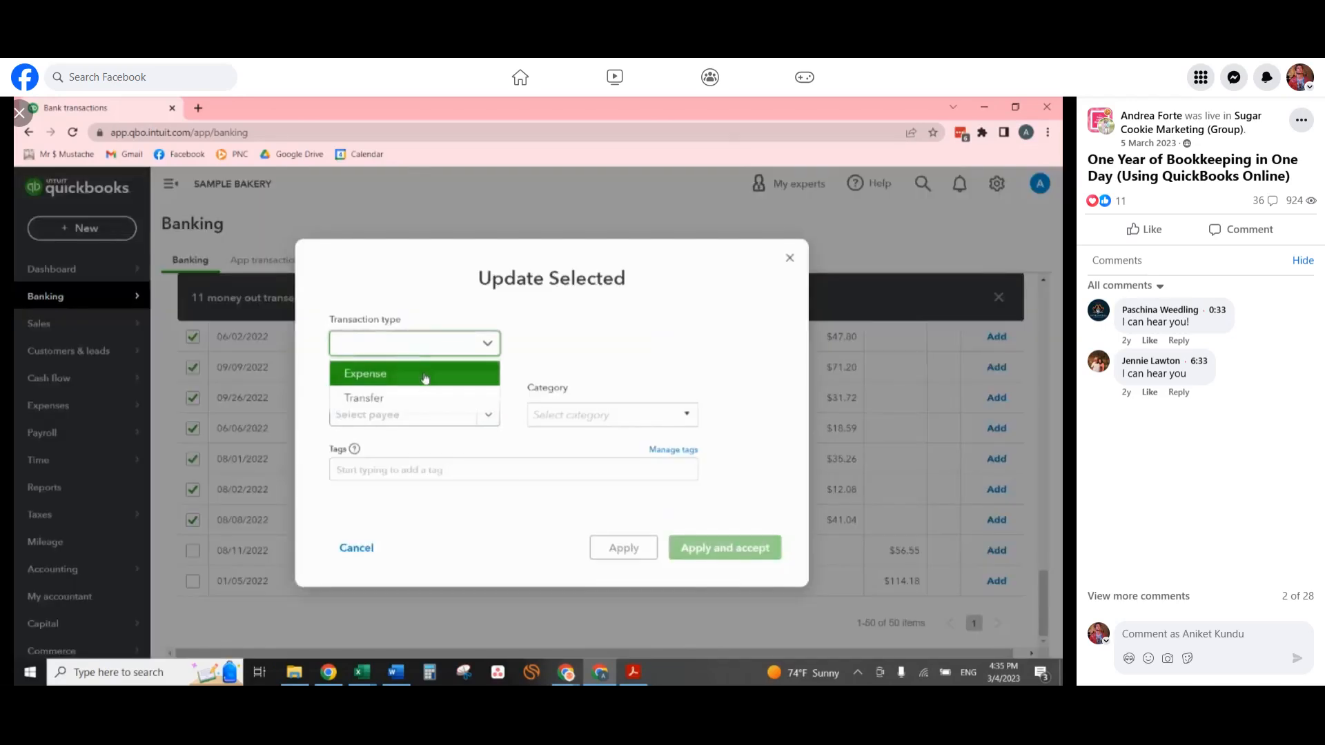
pyautogui.click(386, 372)
pyautogui.click(449, 413)
pyautogui.write('wal')
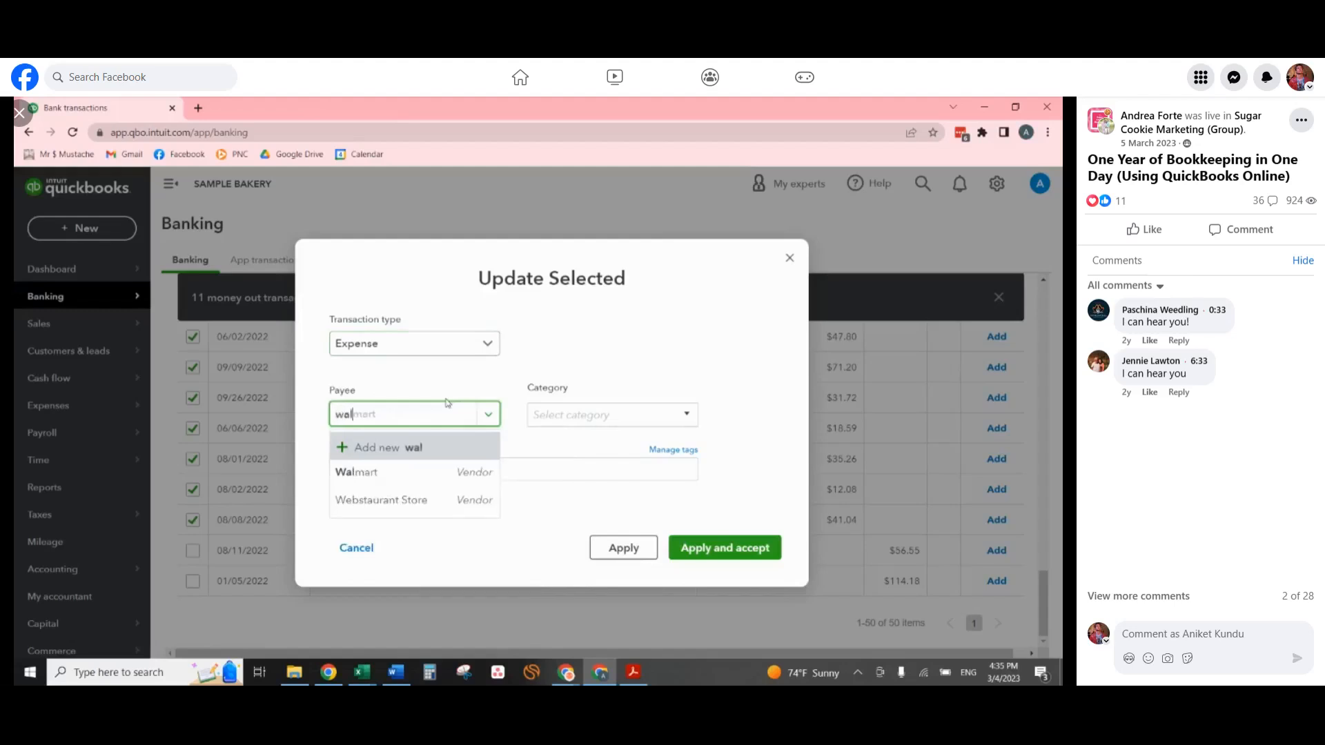
pyautogui.click(449, 473)
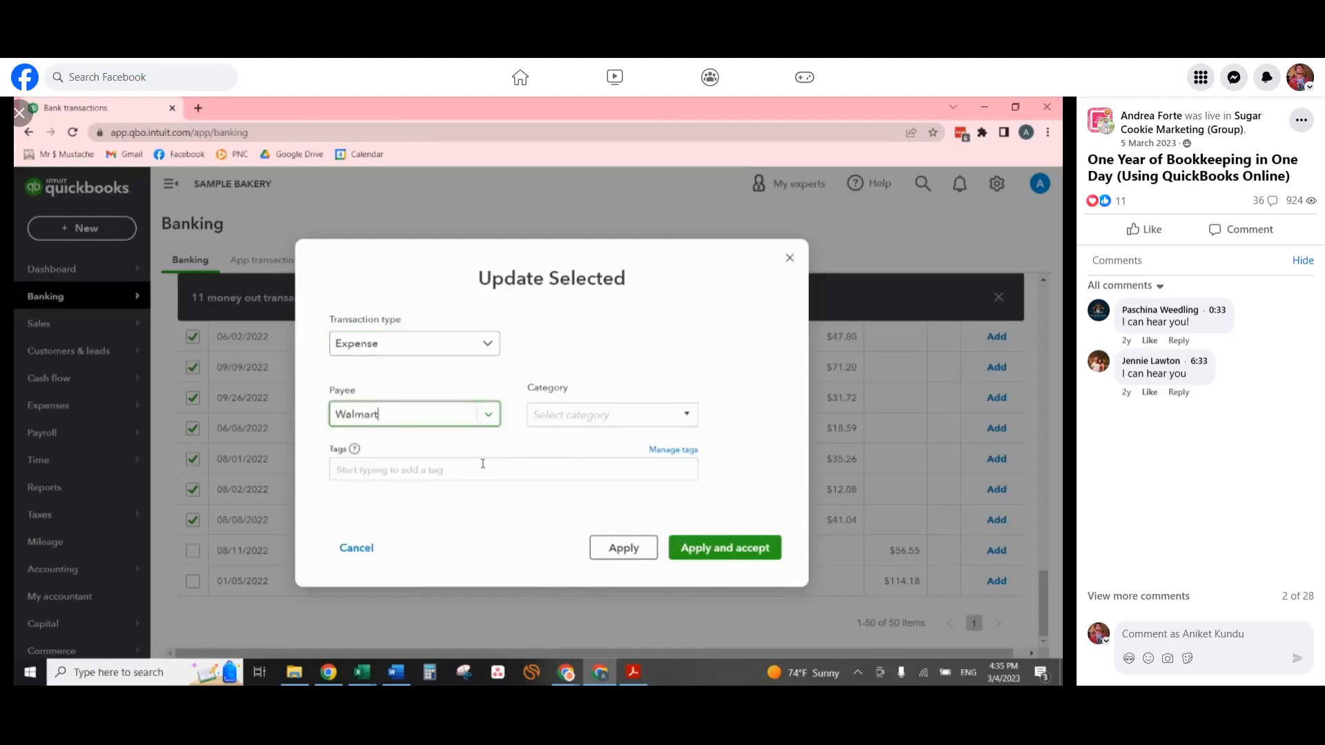
pyautogui.click(567, 414)
pyautogui.write('ing')
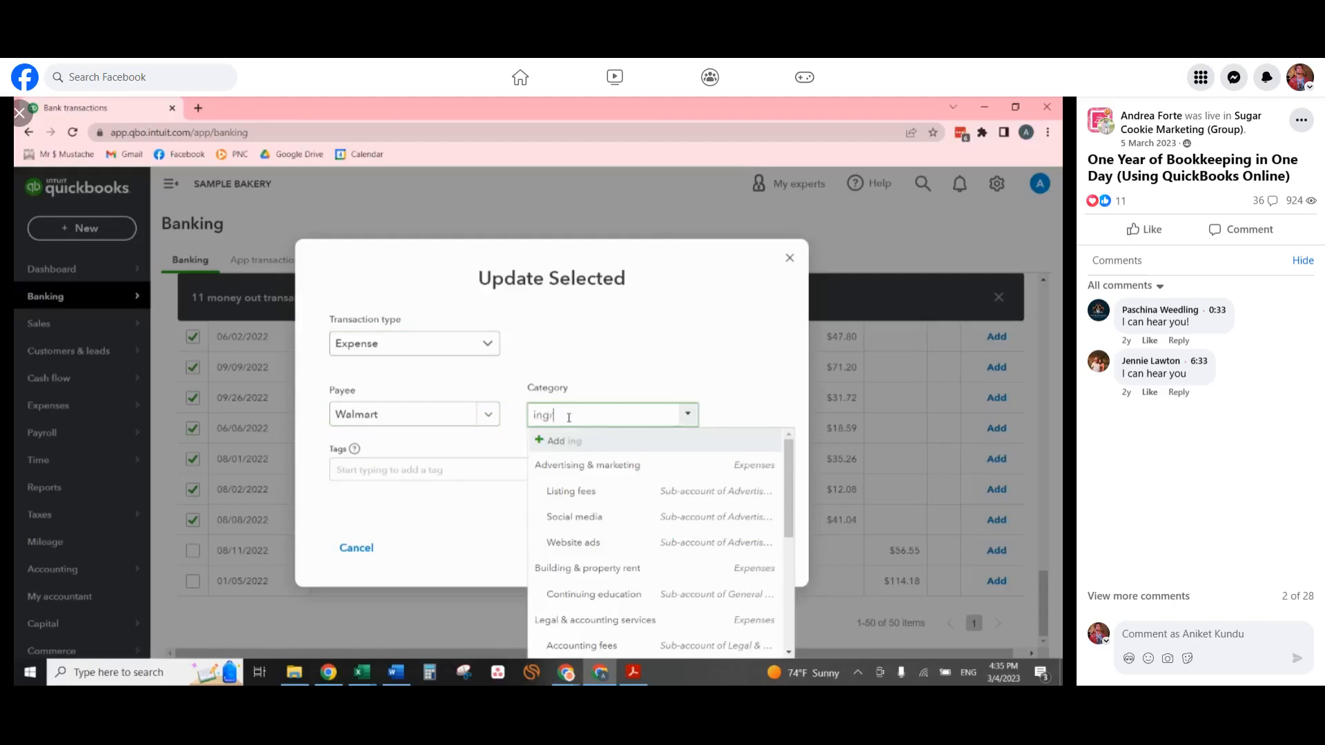
pyautogui.write('redients')
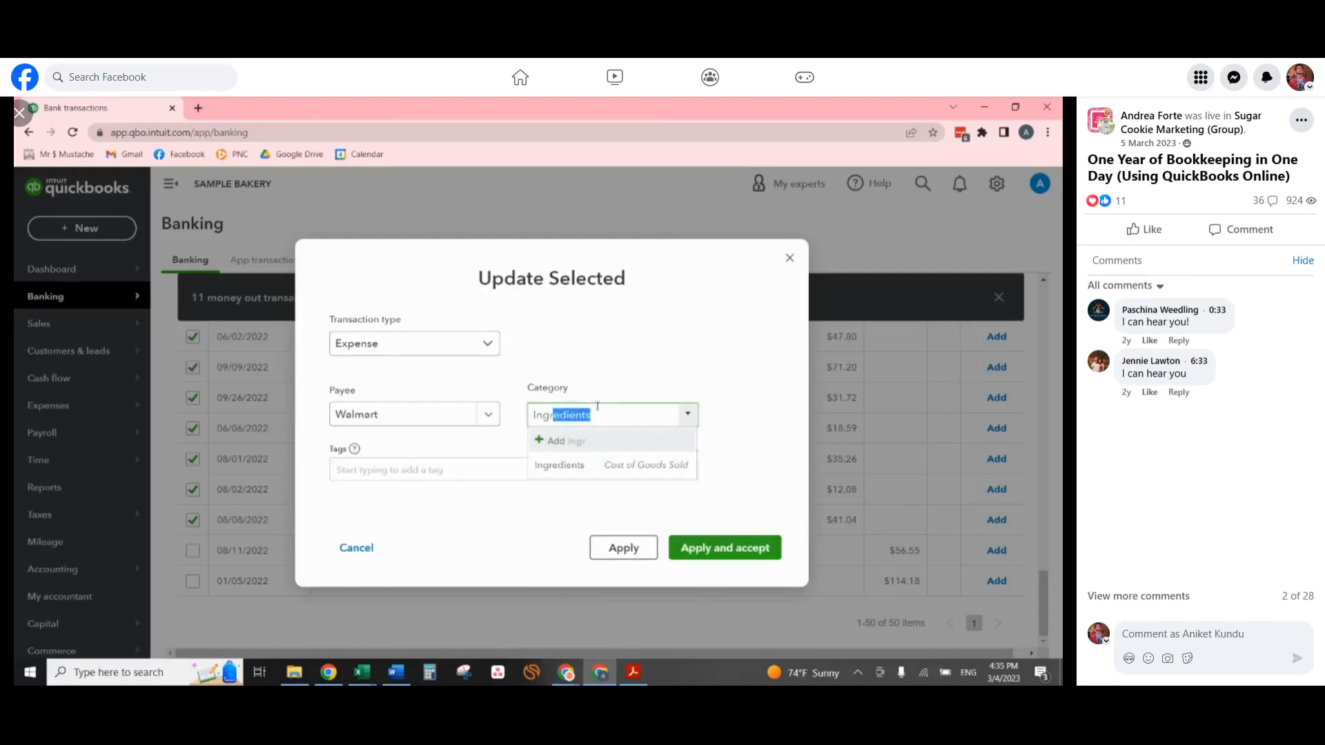
pyautogui.click(614, 475)
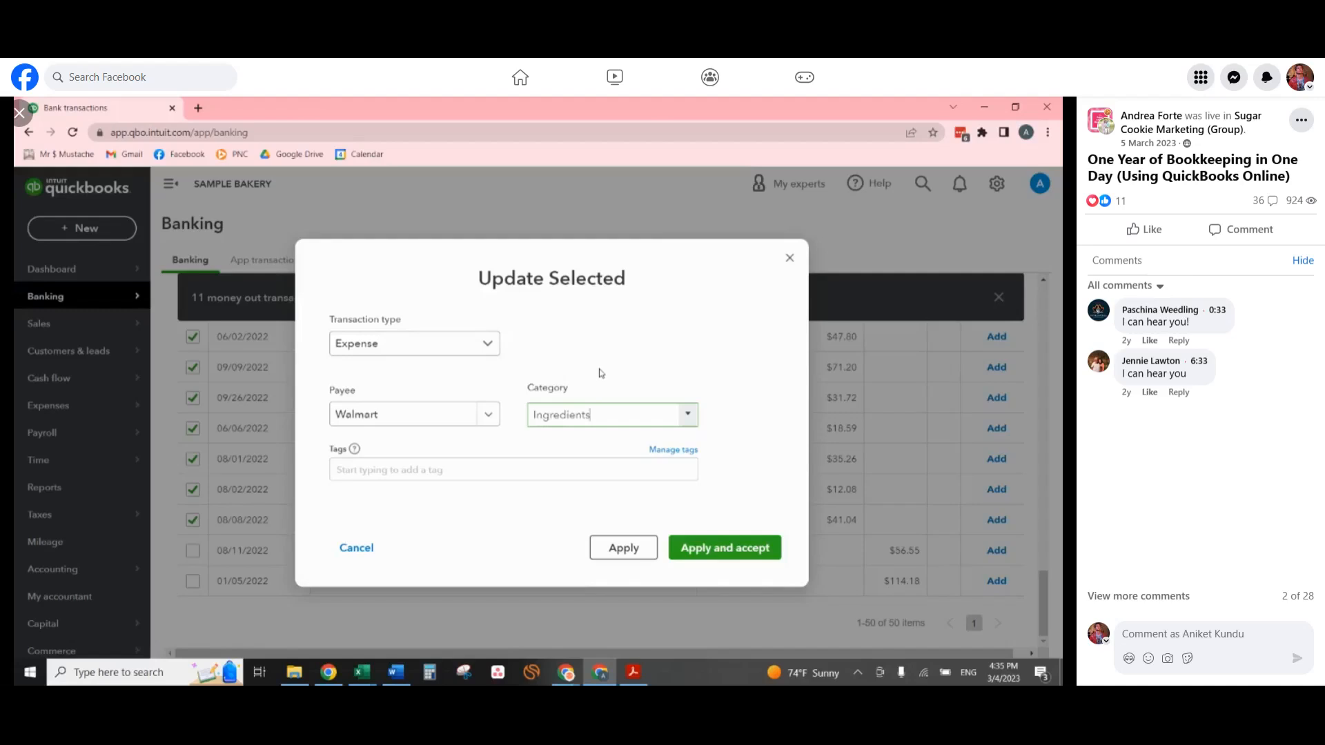
pyautogui.click(294, 672)
pyautogui.moveTo(933, 267); pyautogui.dragTo(1062, 238)
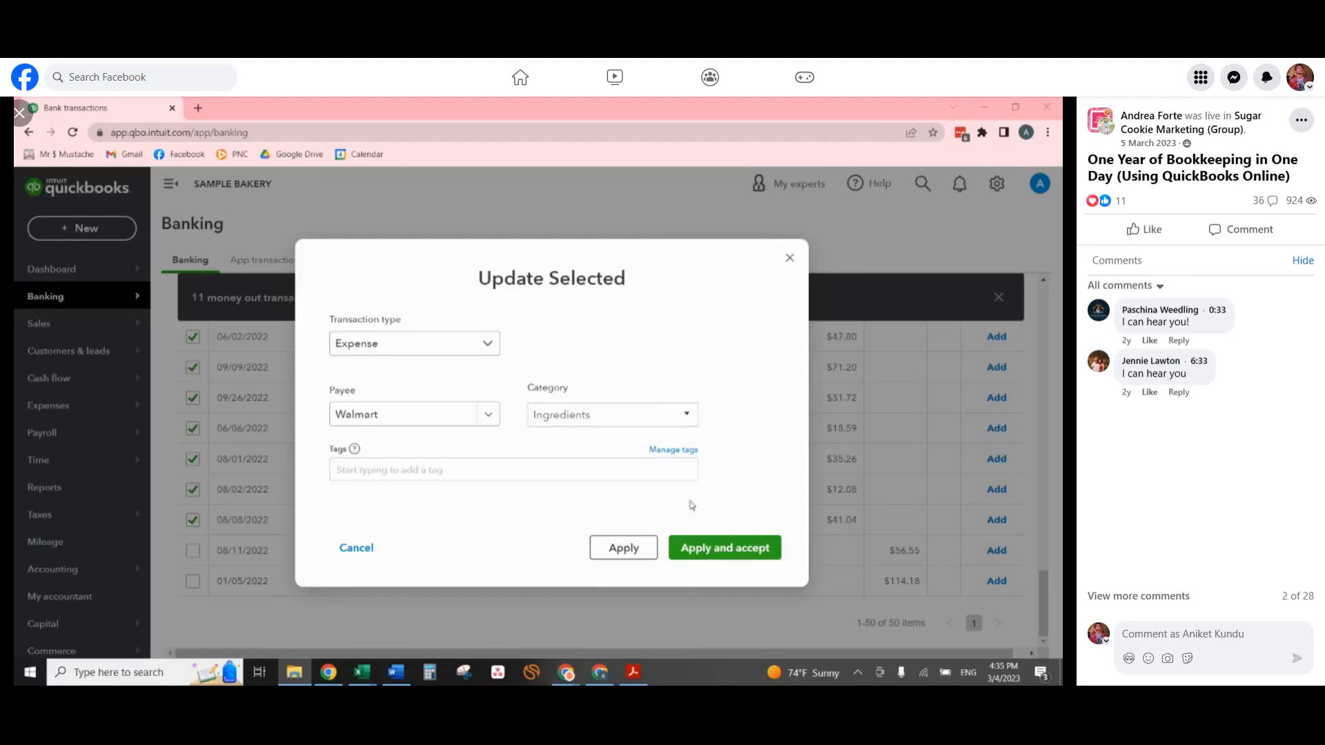
# Apply and accept the Walmart update, and create a rule that uses the same category for all Wal-Mart expenses.
pyautogui.click(733, 550)
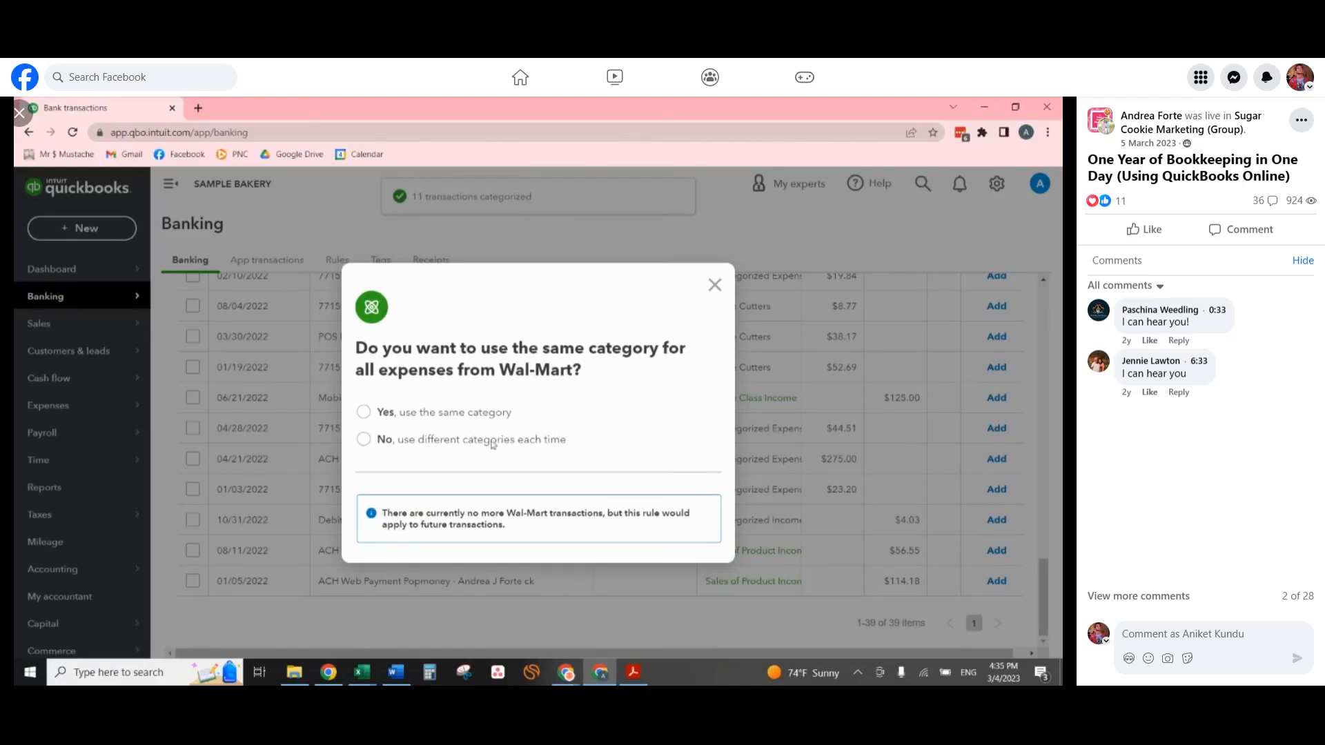
pyautogui.click(362, 412)
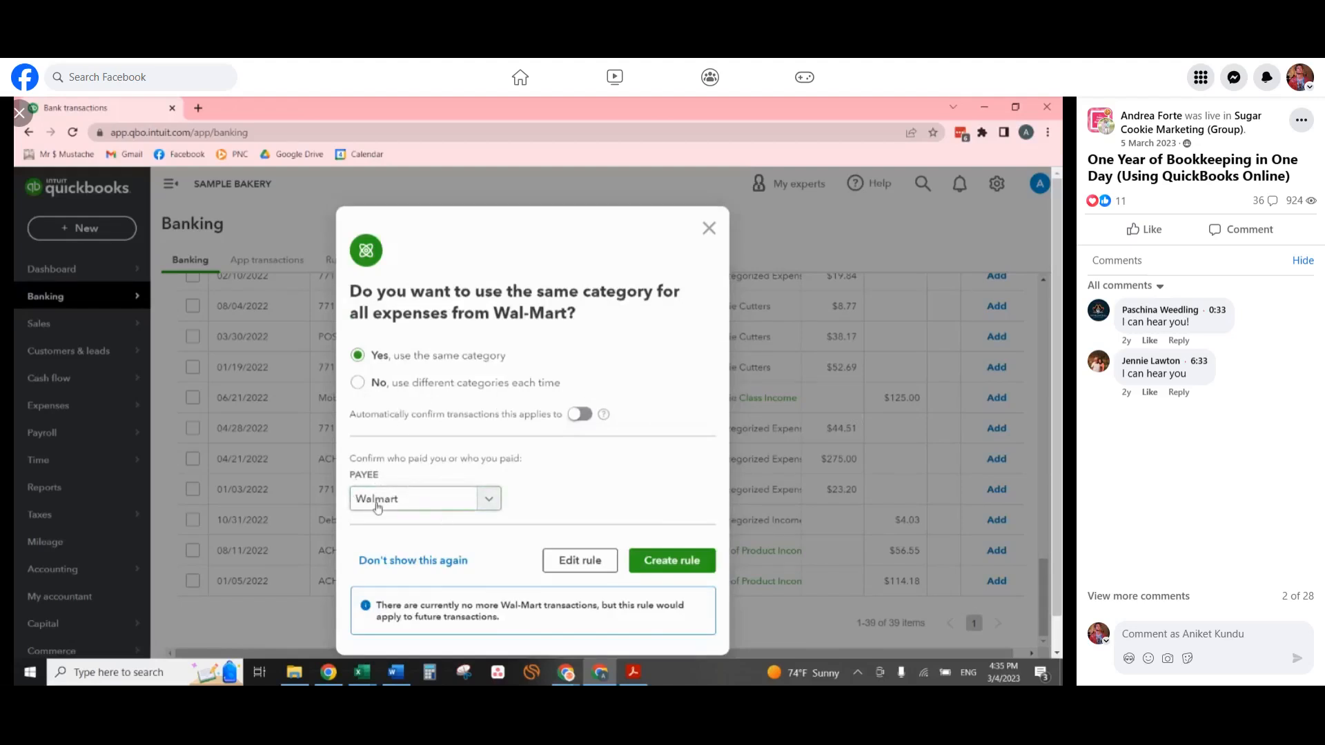
pyautogui.click(673, 562)
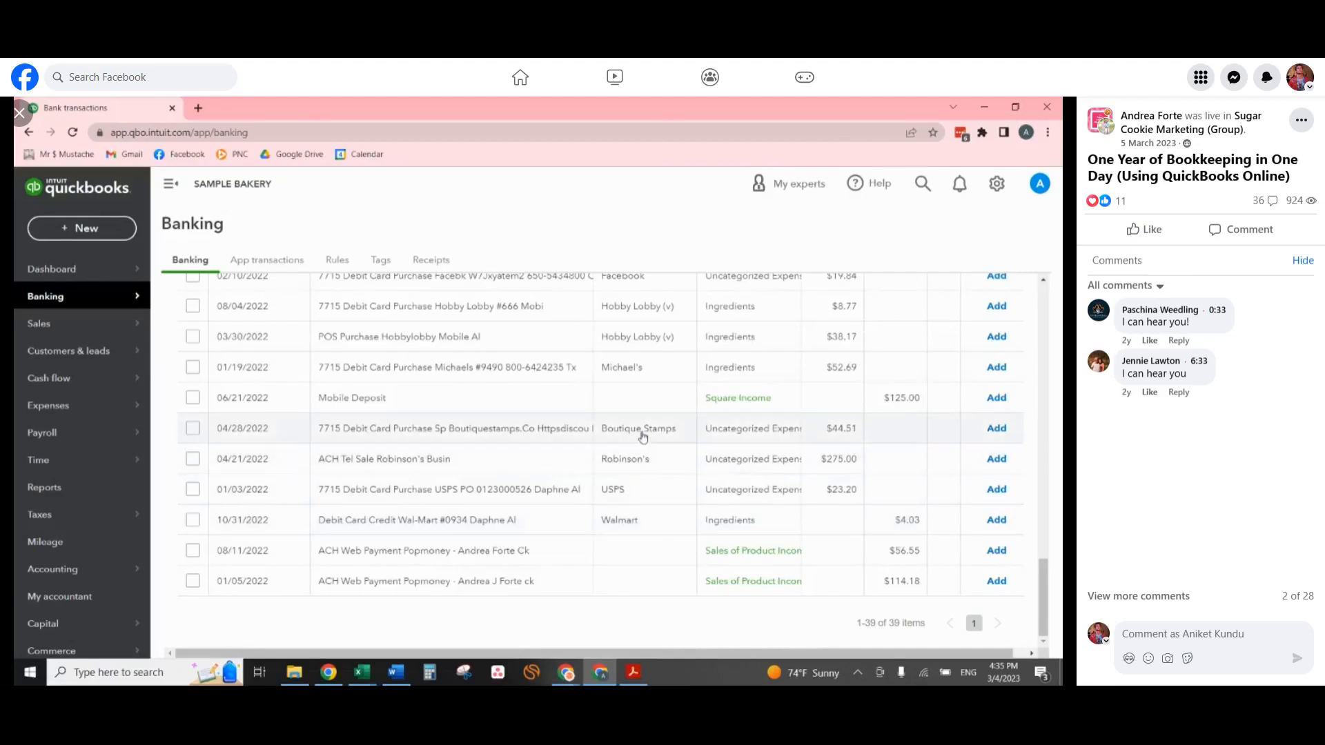
# Select the four Etsy debit card purchases, three dated 01/10/2022 and one dated 05/26/2022.
pyautogui.scroll(4, 645, 445)
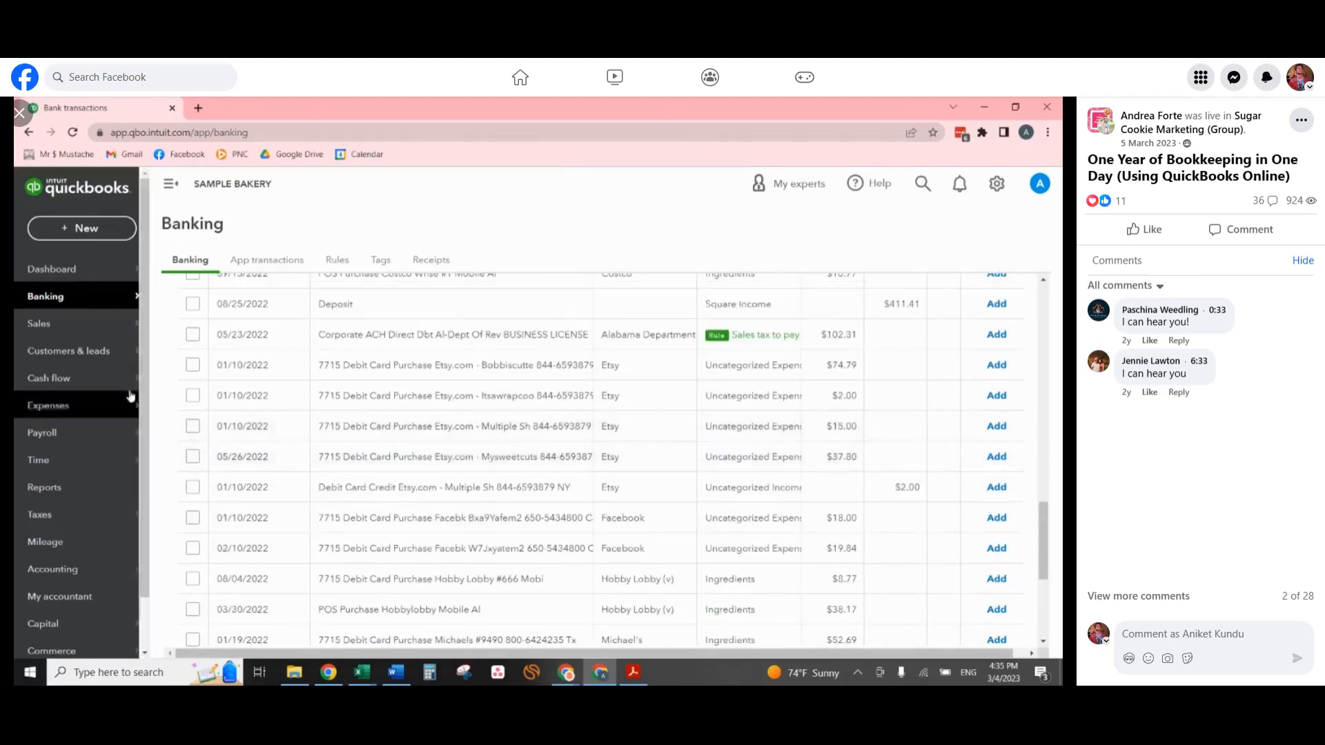
pyautogui.click(192, 366)
pyautogui.click(192, 366)
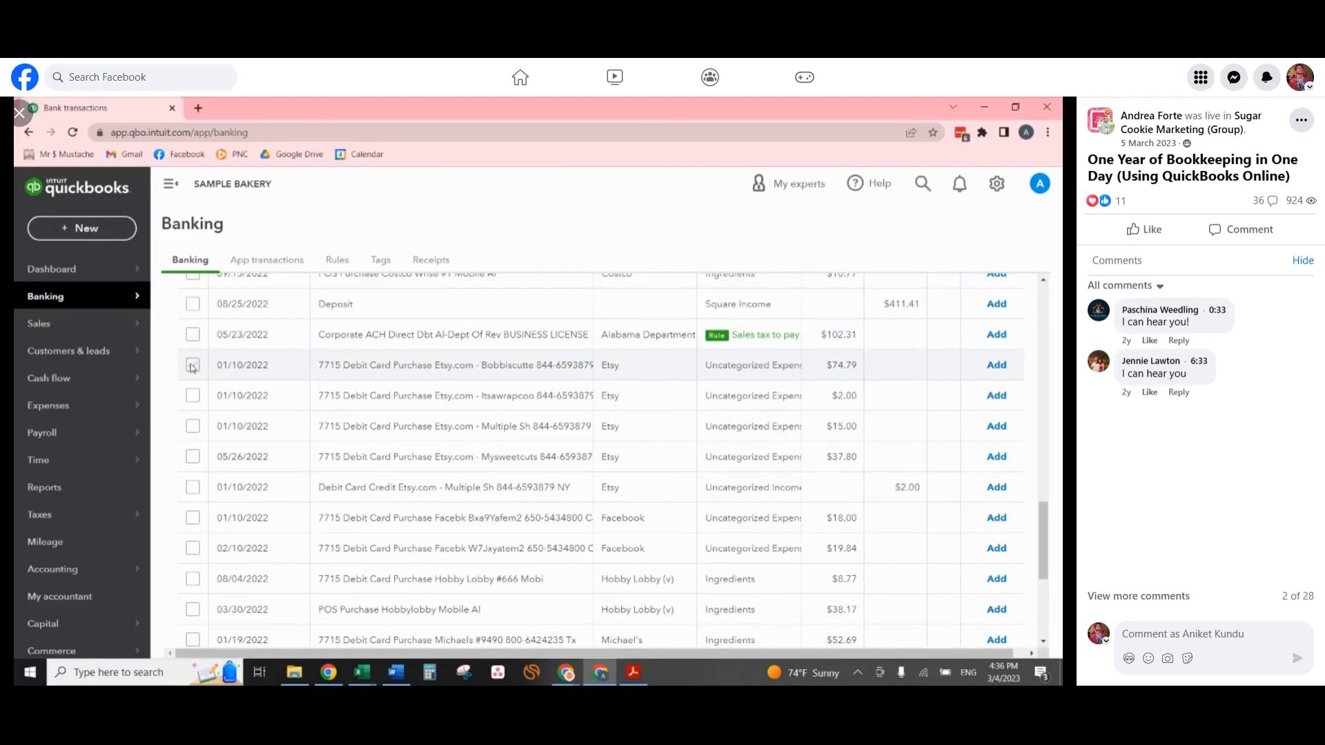
pyautogui.click(192, 365)
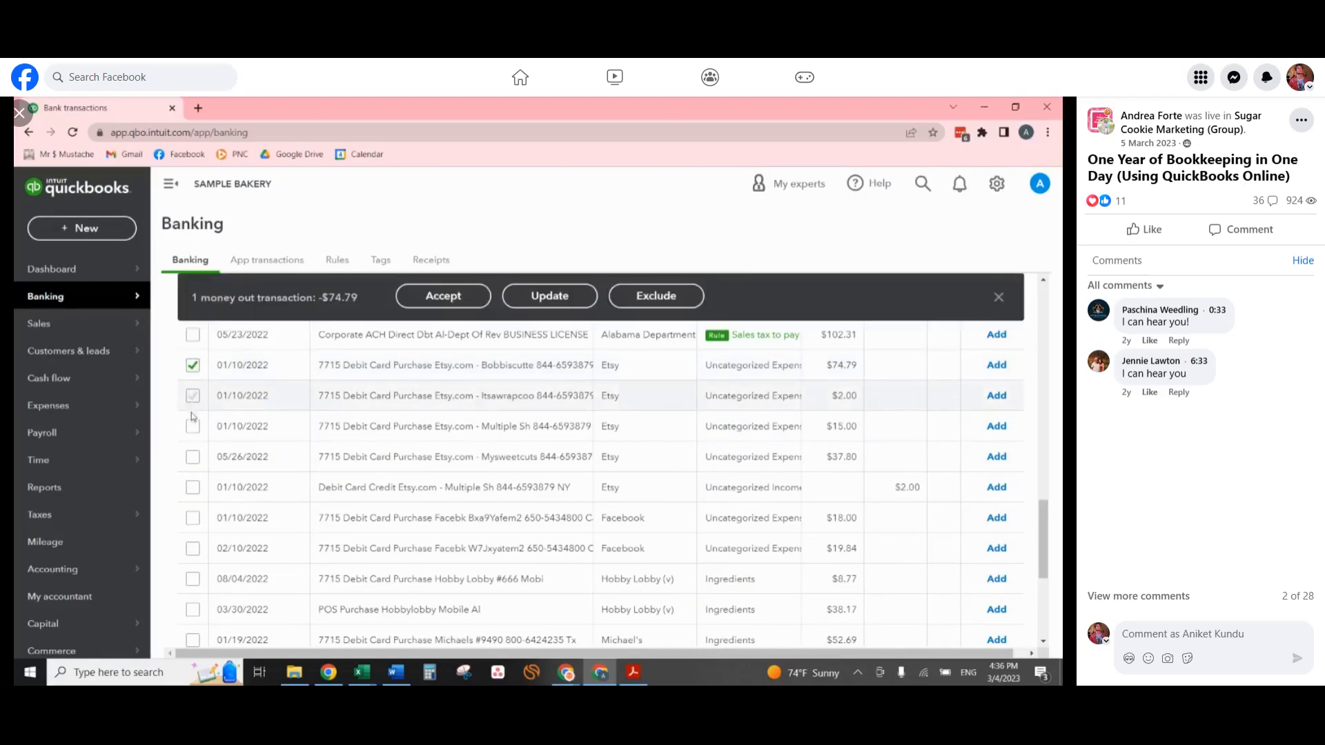
pyautogui.click(193, 396)
pyautogui.click(192, 426)
pyautogui.click(193, 459)
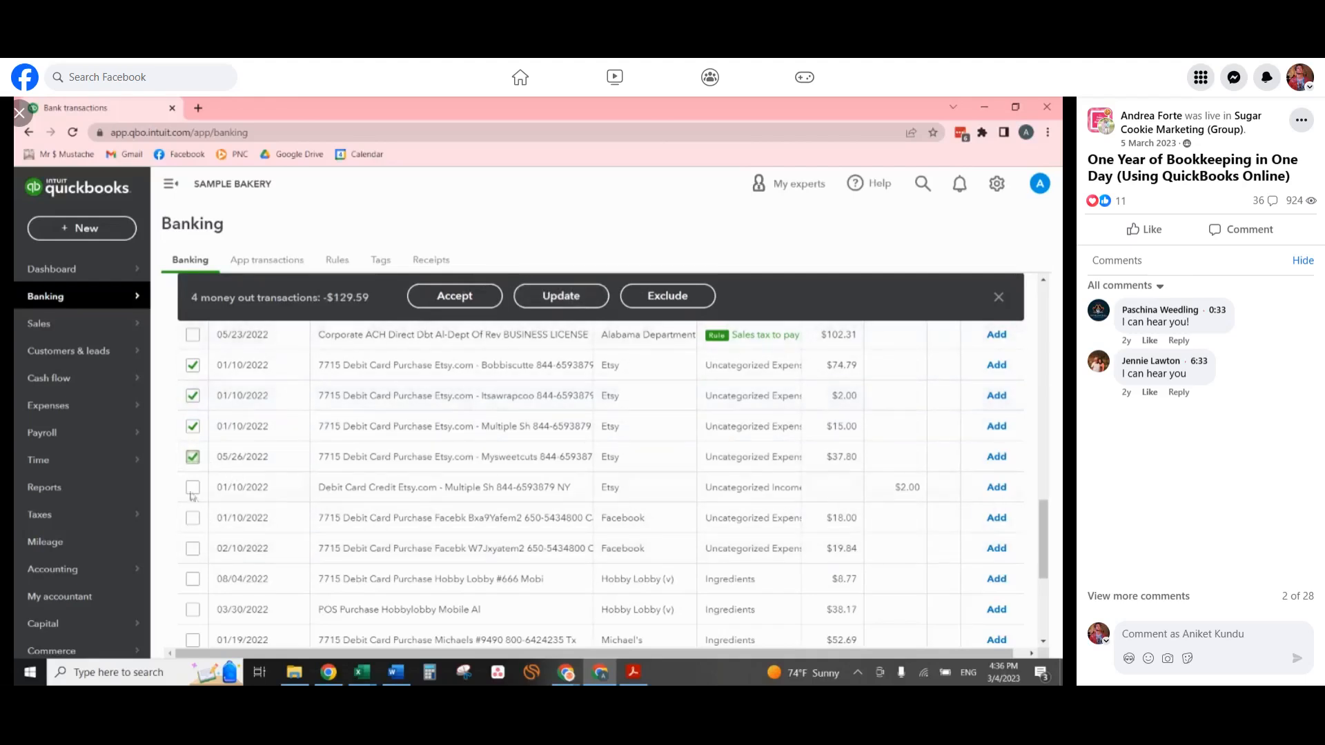
# Start a bulk update of the selected Etsy purchases with transaction type Expense, payee Etsy and category Cookie Cutters.
pyautogui.click(561, 295)
pyautogui.click(373, 345)
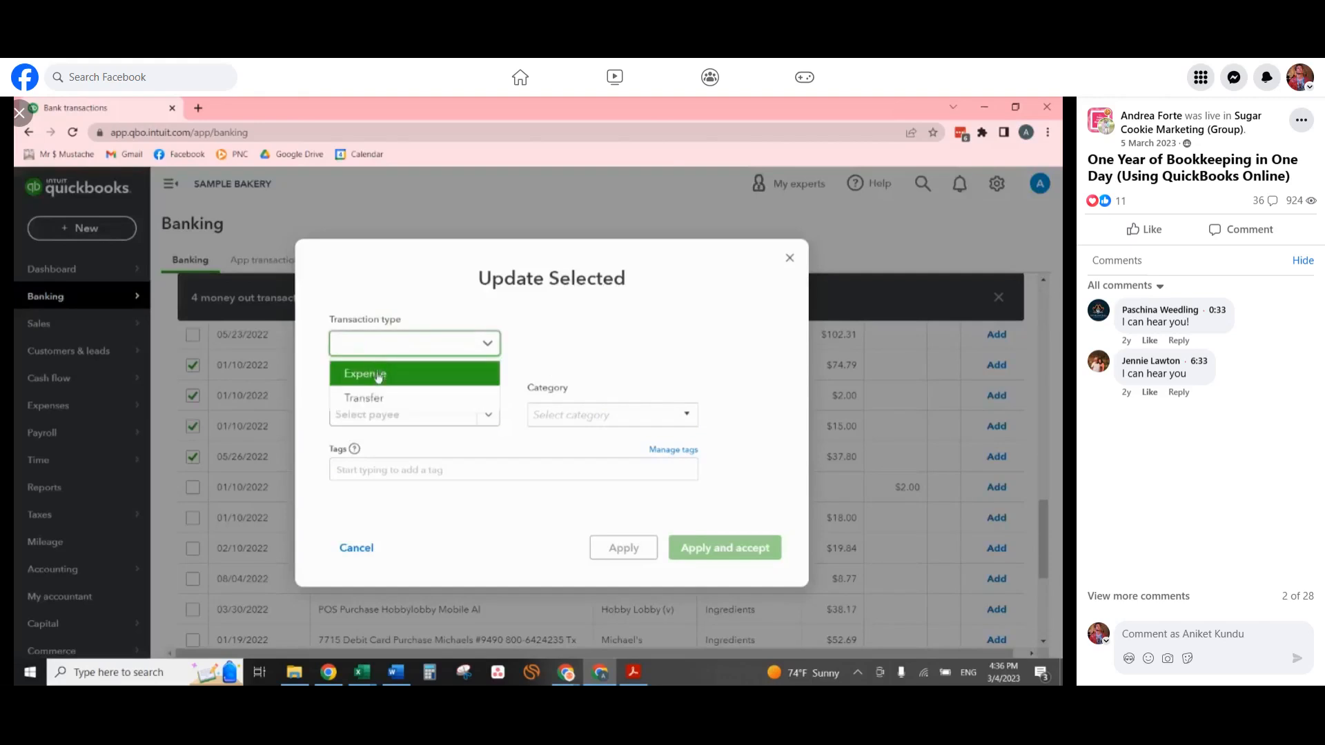
pyautogui.click(369, 374)
pyautogui.write('ets')
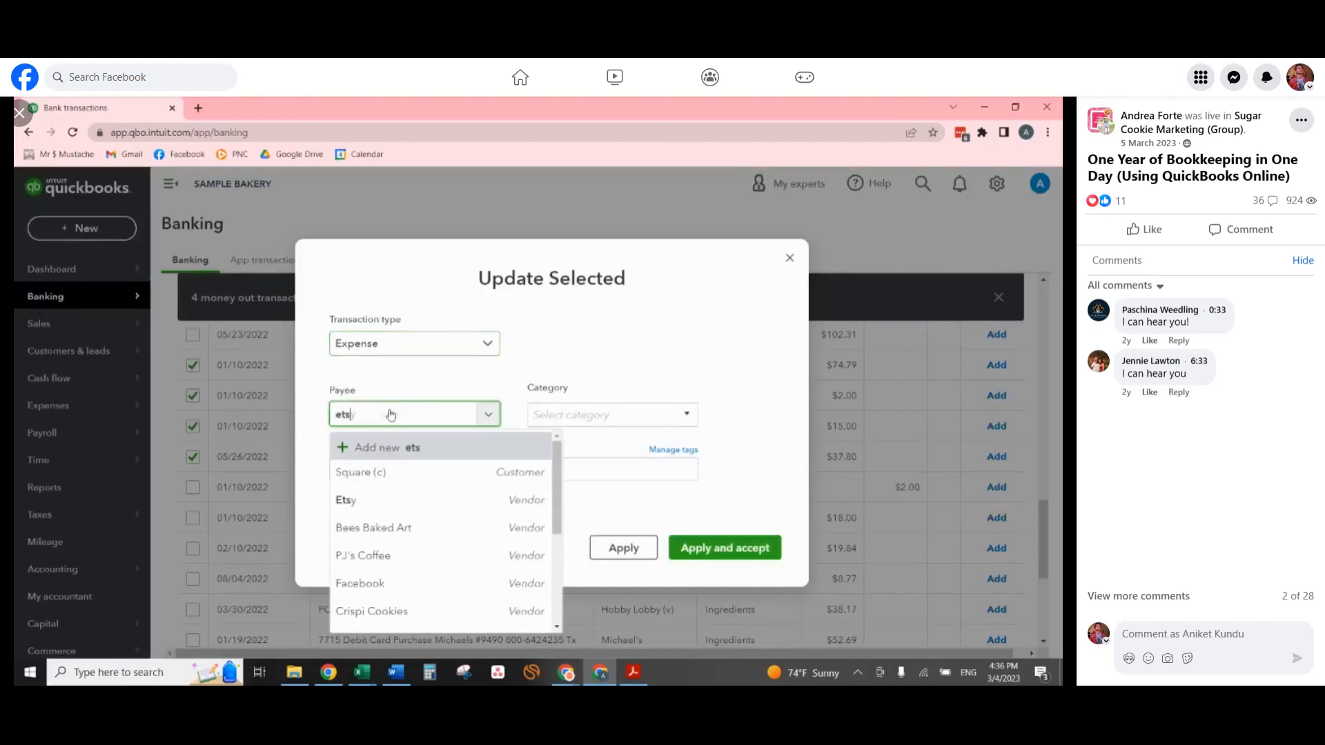
pyautogui.press('Return')
pyautogui.click(578, 413)
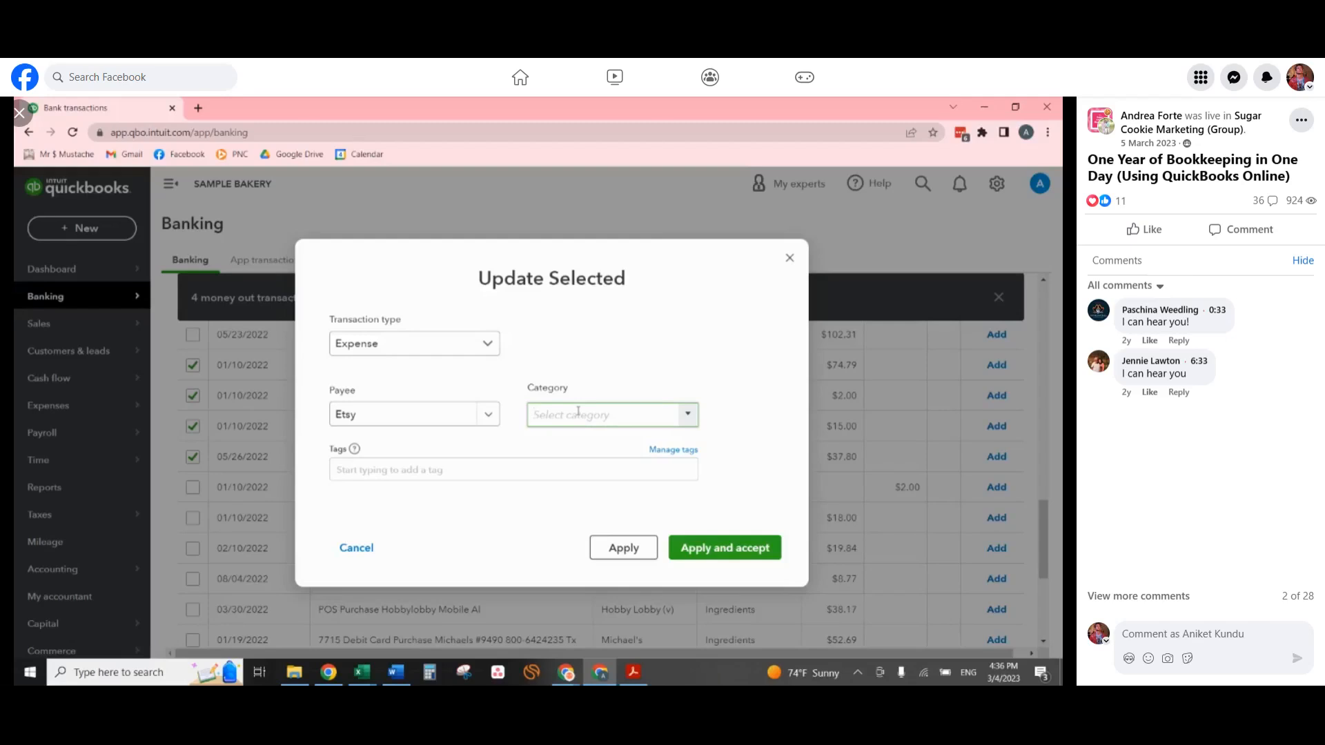
pyautogui.write('cook')
pyautogui.click(600, 465)
# Apply and accept the Etsy update, and choose to use different categories each time for Etsy.com expenses.
pyautogui.click(727, 546)
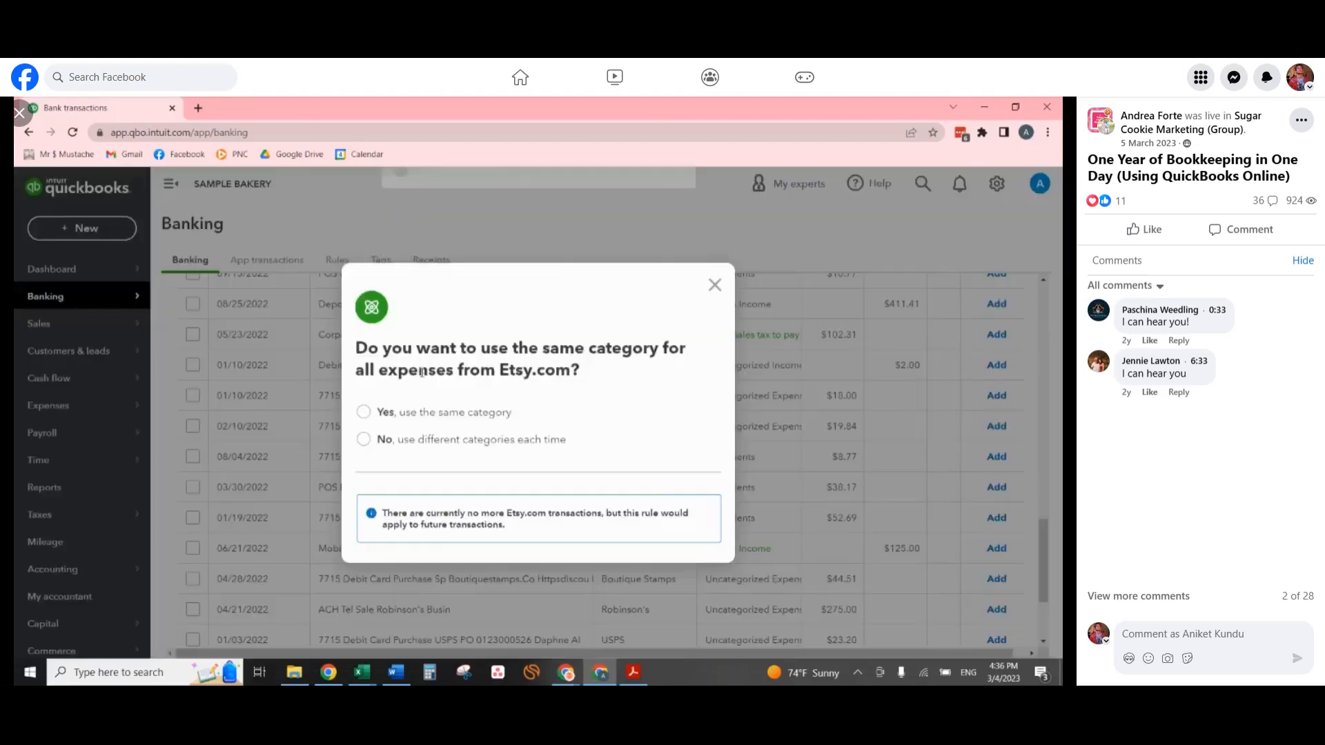
pyautogui.click(408, 441)
pyautogui.click(682, 518)
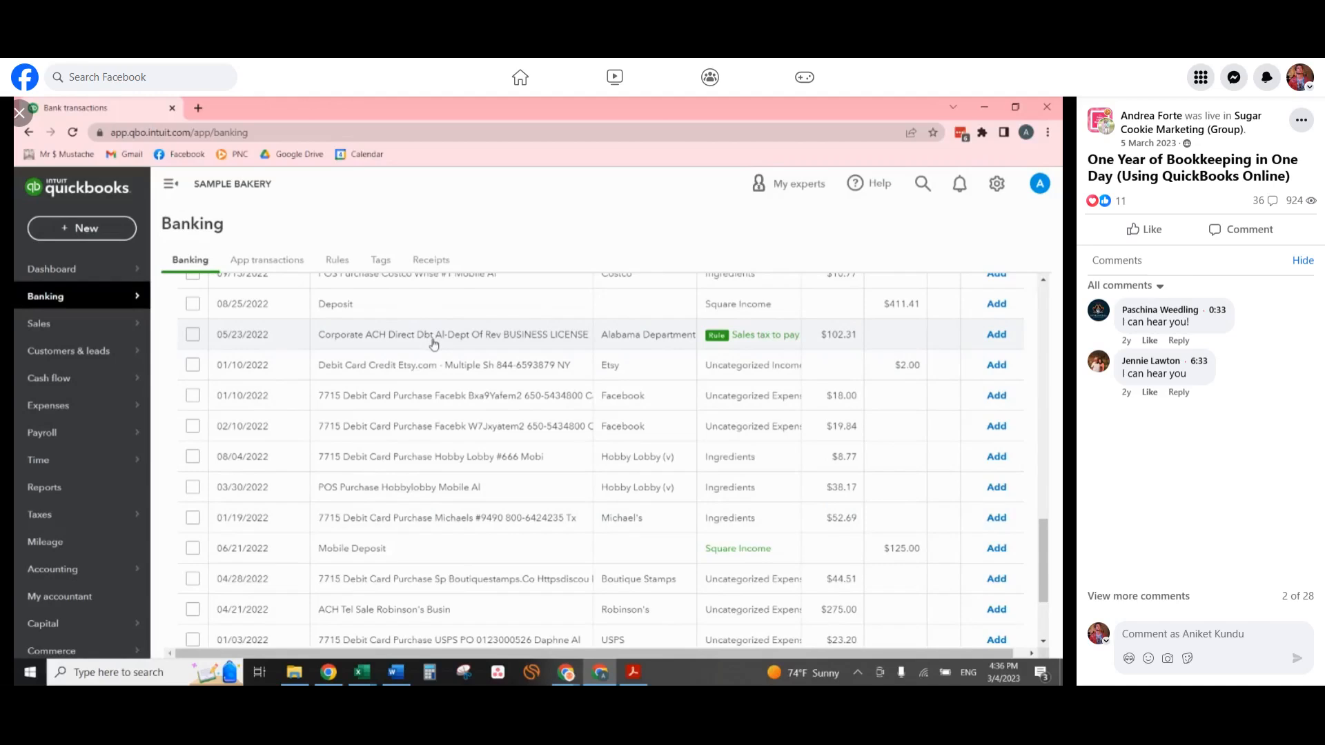
# Categorize the 03/30/2022 Hobby Lobby purchase as Supplies & materials under Cost of goods sold and add it.
pyautogui.click(465, 491)
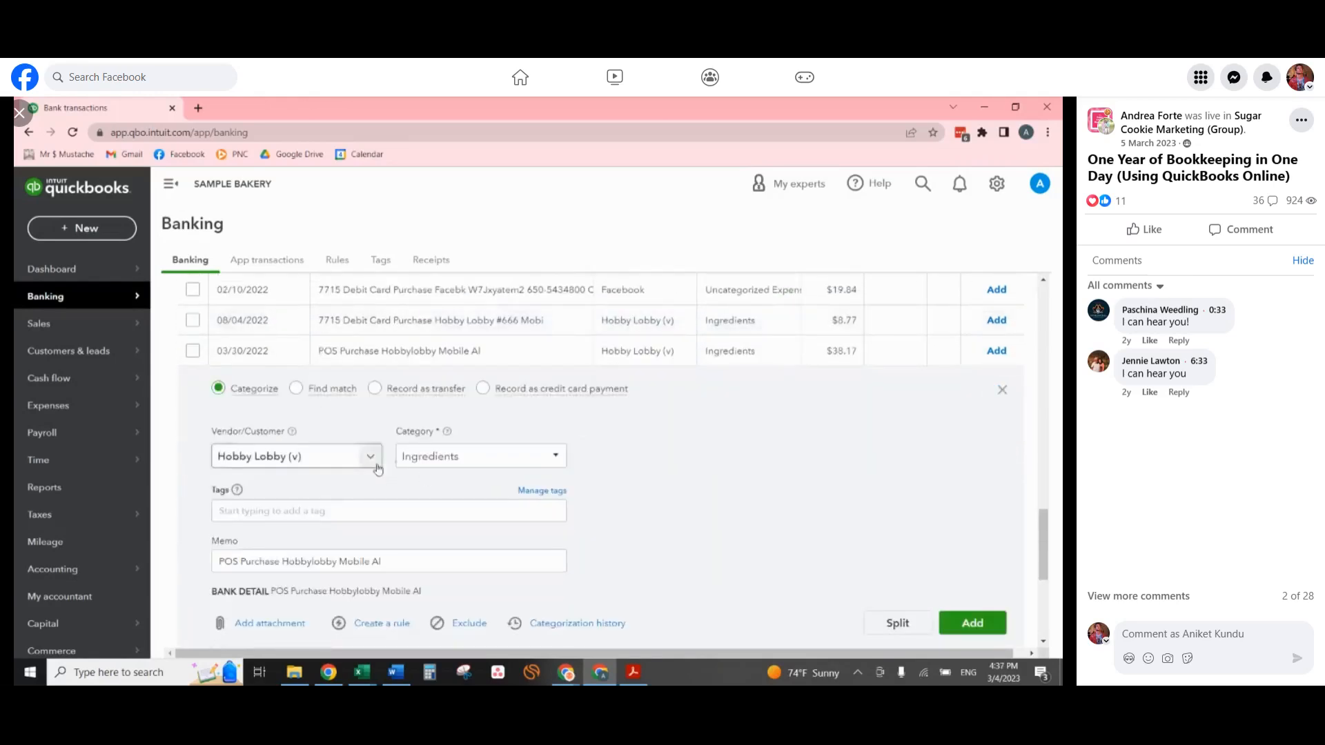
pyautogui.click(428, 457)
pyautogui.write('supp')
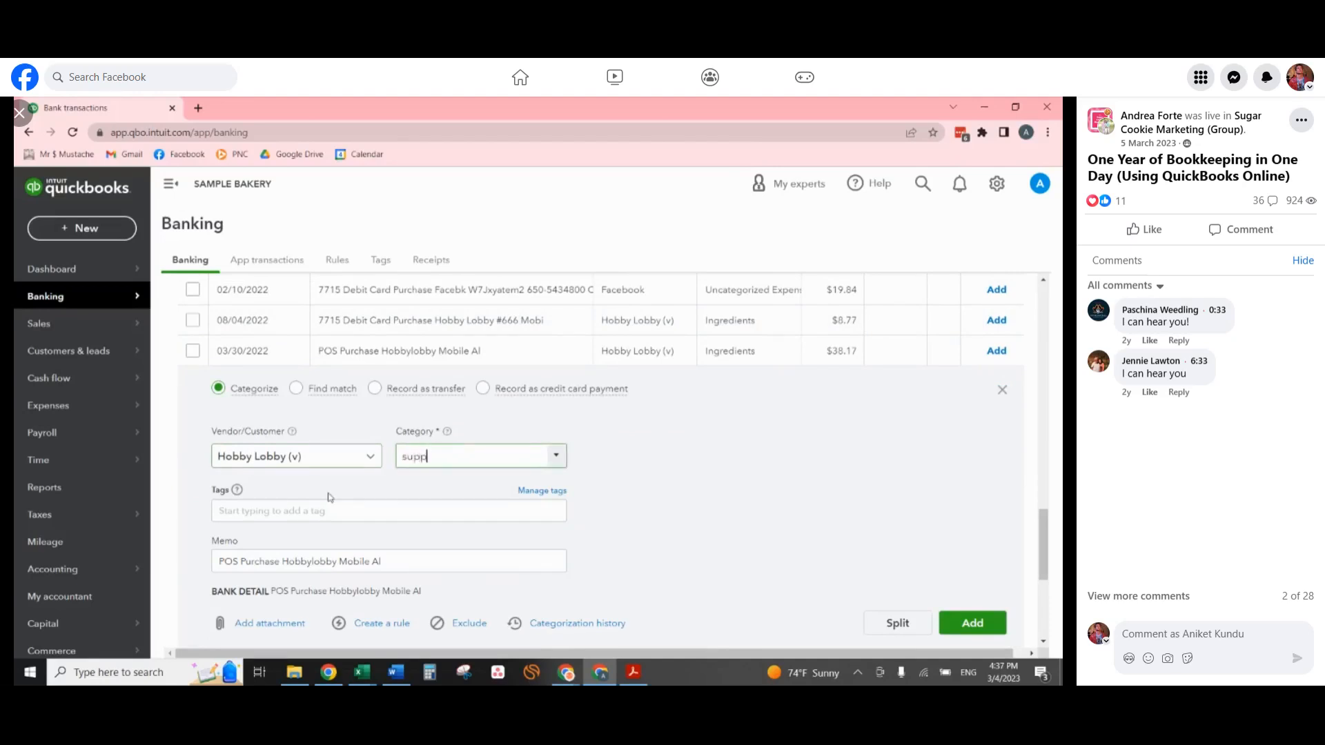
pyautogui.write('l')
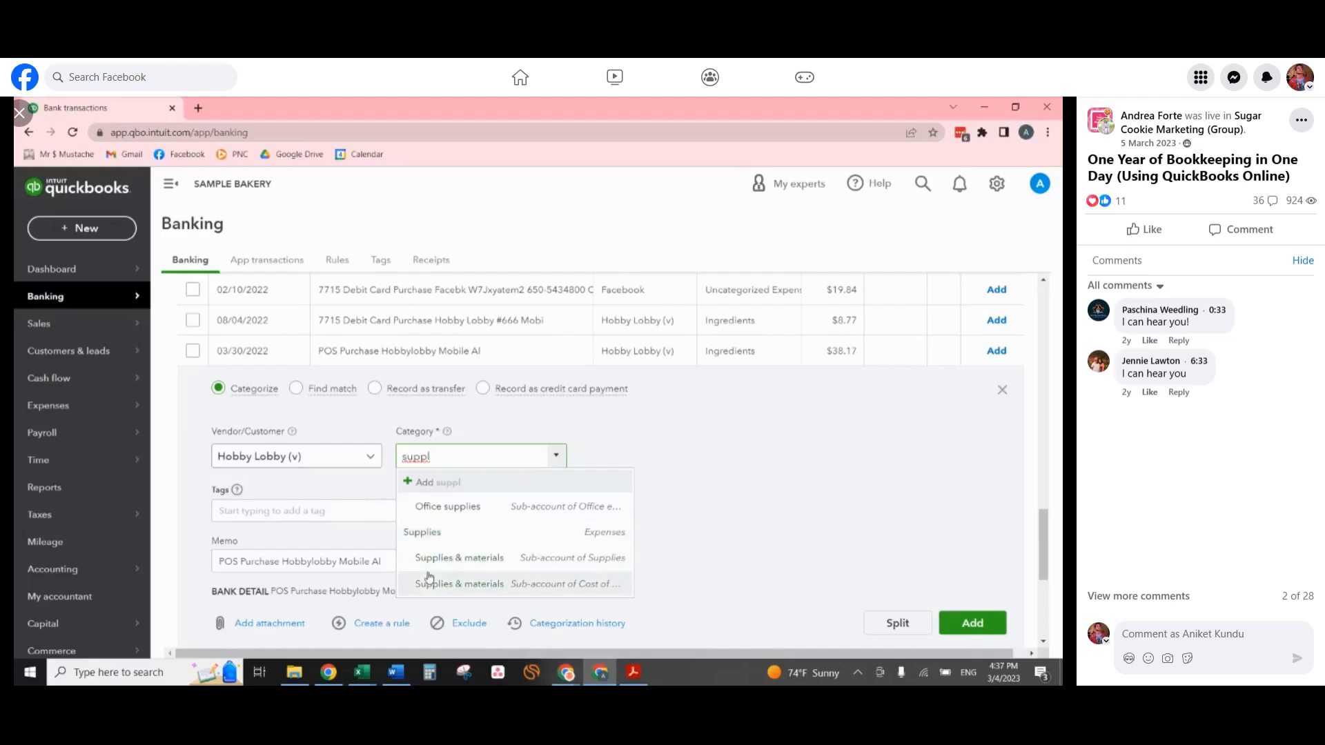
pyautogui.click(469, 586)
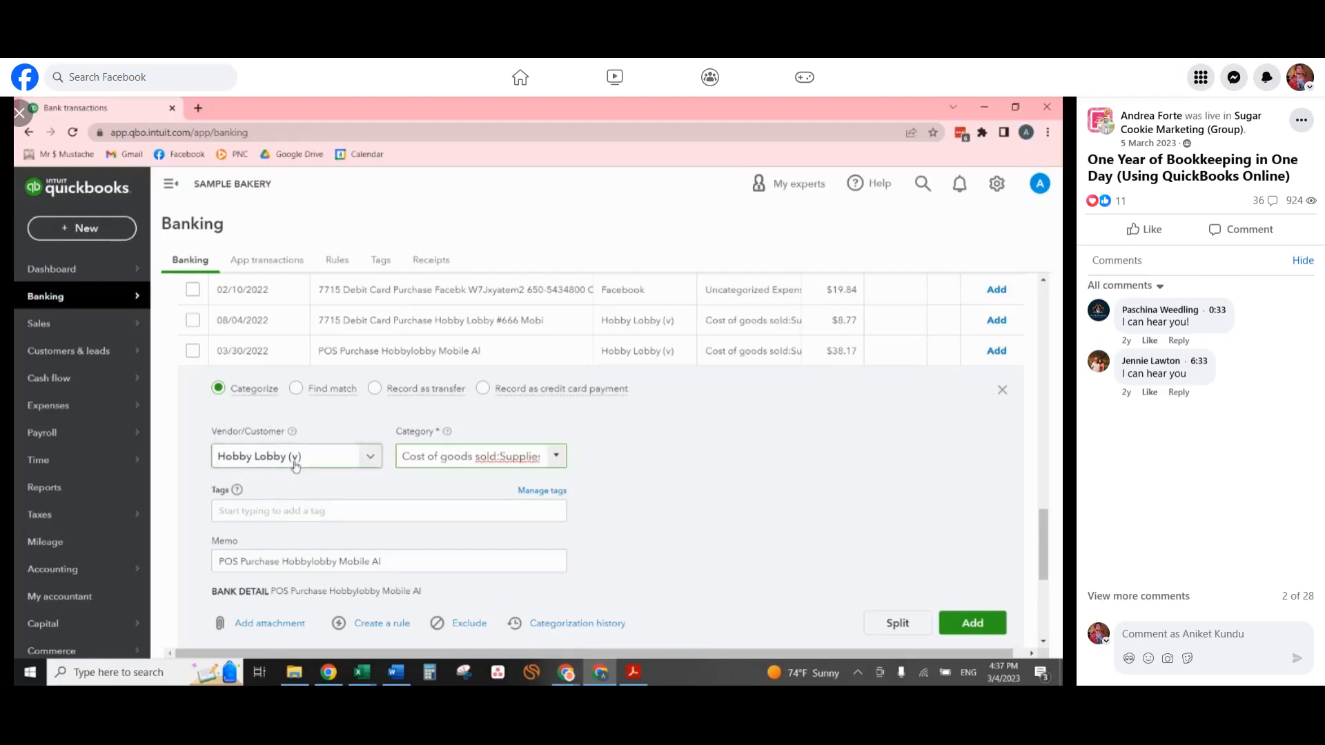
pyautogui.click(988, 624)
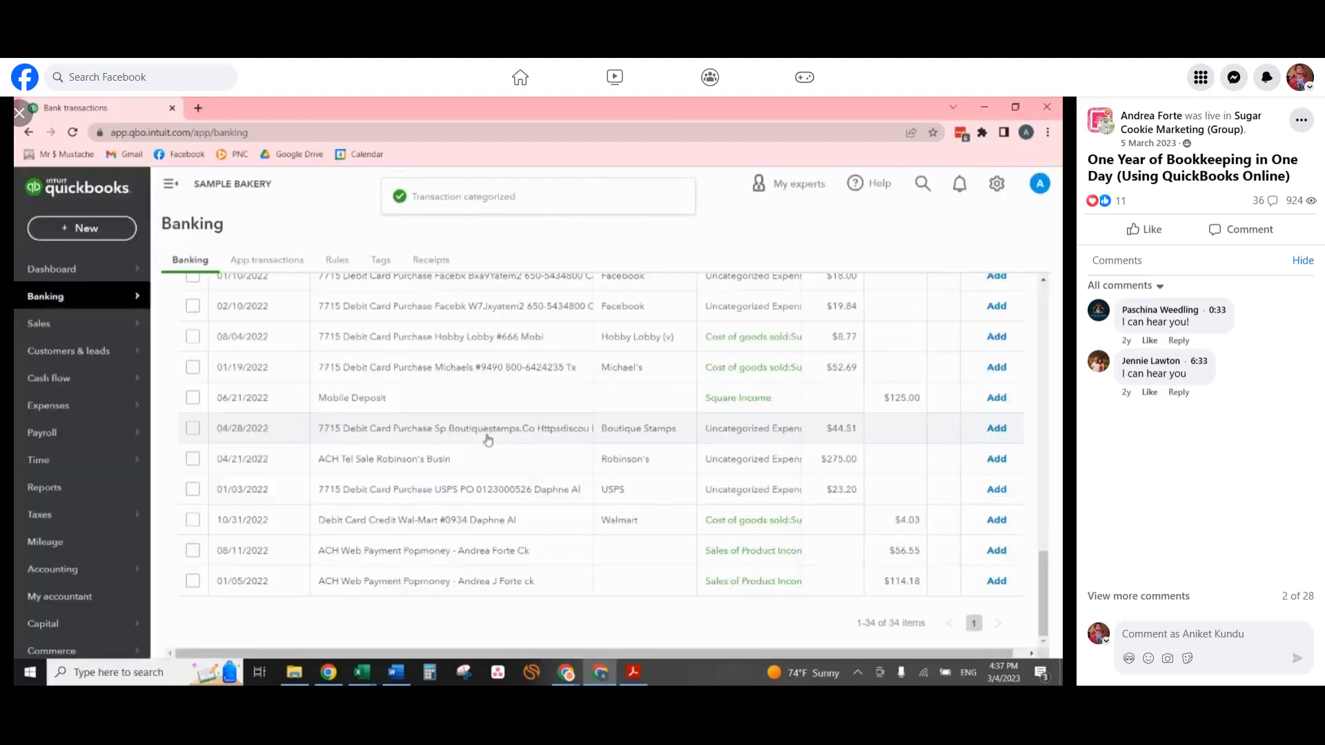
# Categorize the 01/19/2022 Michael's purchase as Supplies & materials under Supplies and add it.
pyautogui.click(476, 376)
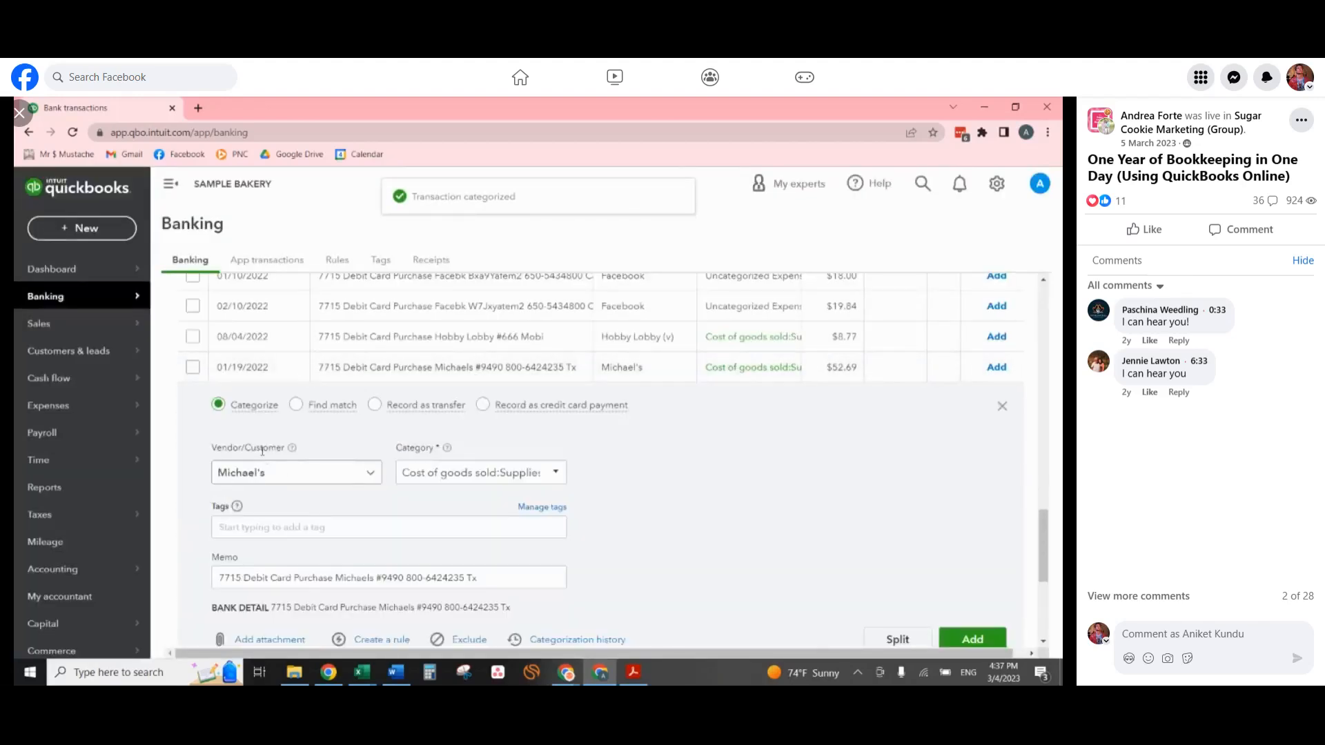
pyautogui.click(451, 474)
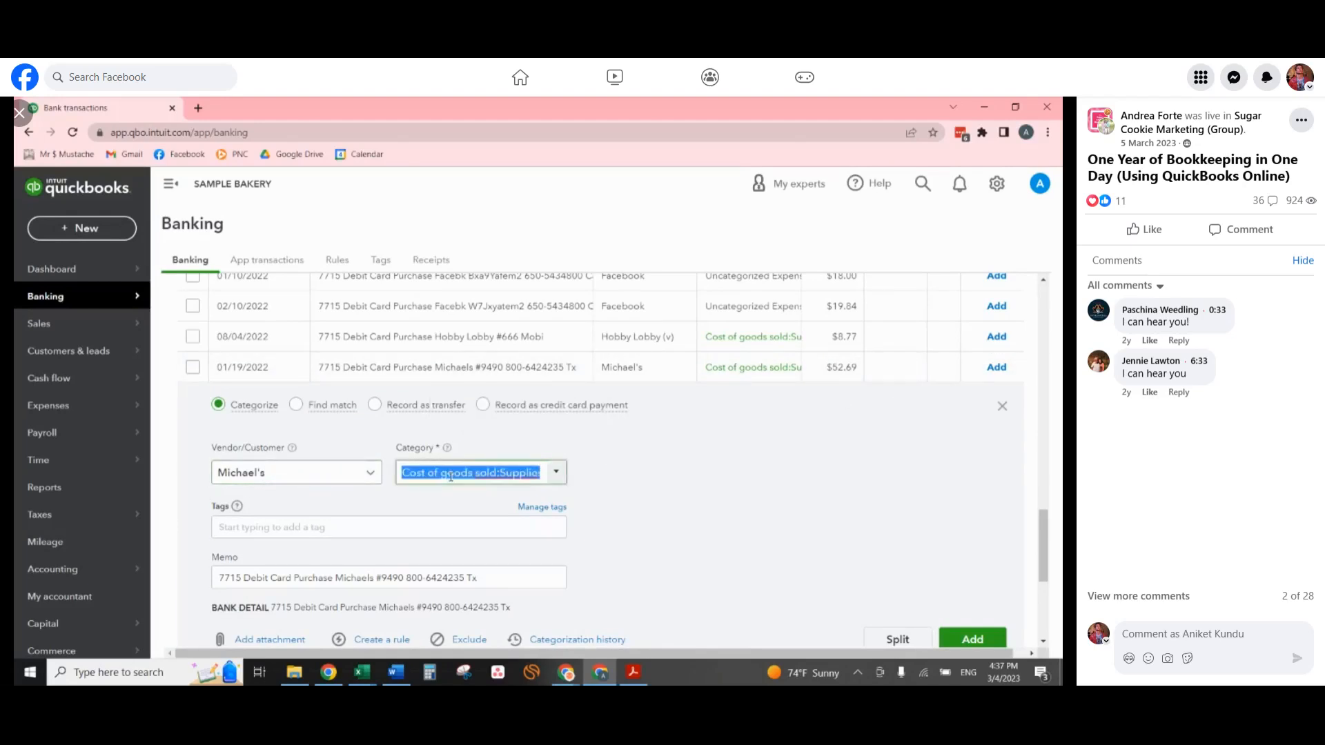
pyautogui.write('suppl')
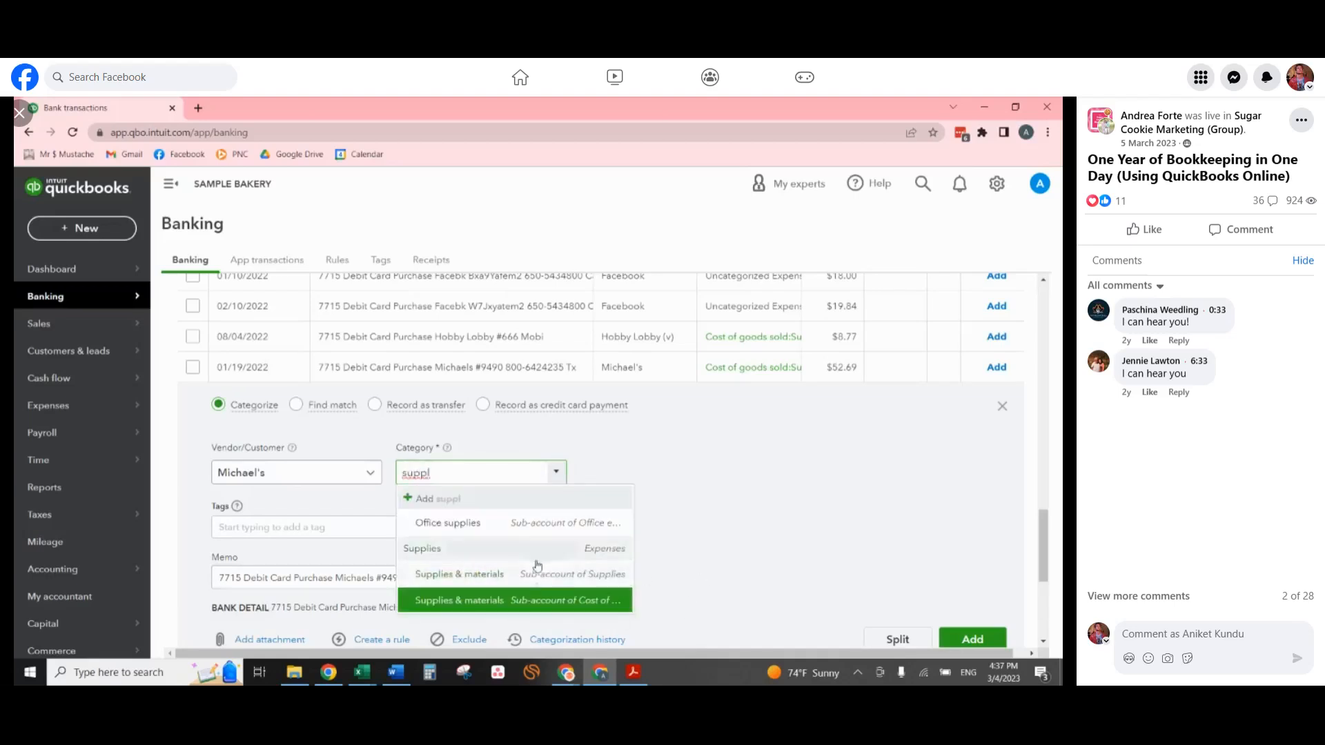
pyautogui.click(459, 574)
pyautogui.click(991, 637)
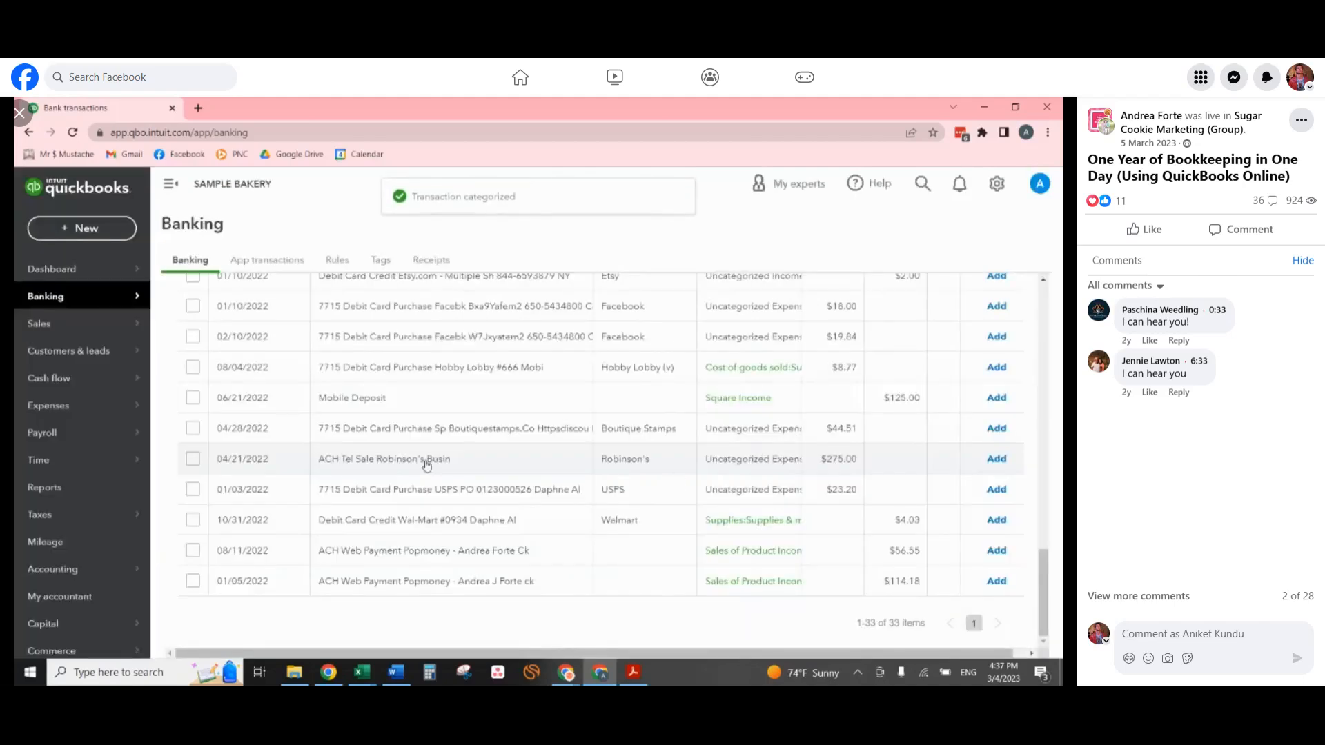
# Categorize the 04/21/2022 Robinson's ACH payment as Legal & accounting services and add it.
pyautogui.click(426, 464)
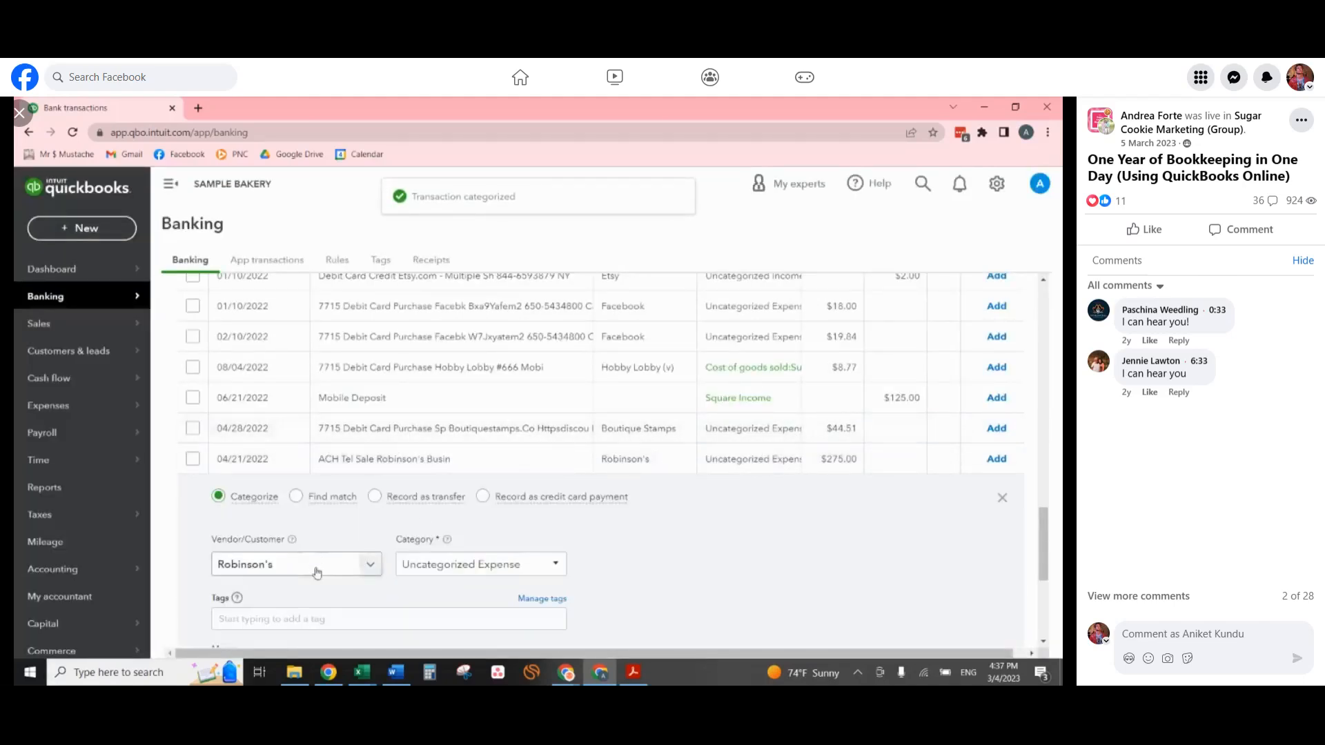
pyautogui.click(529, 565)
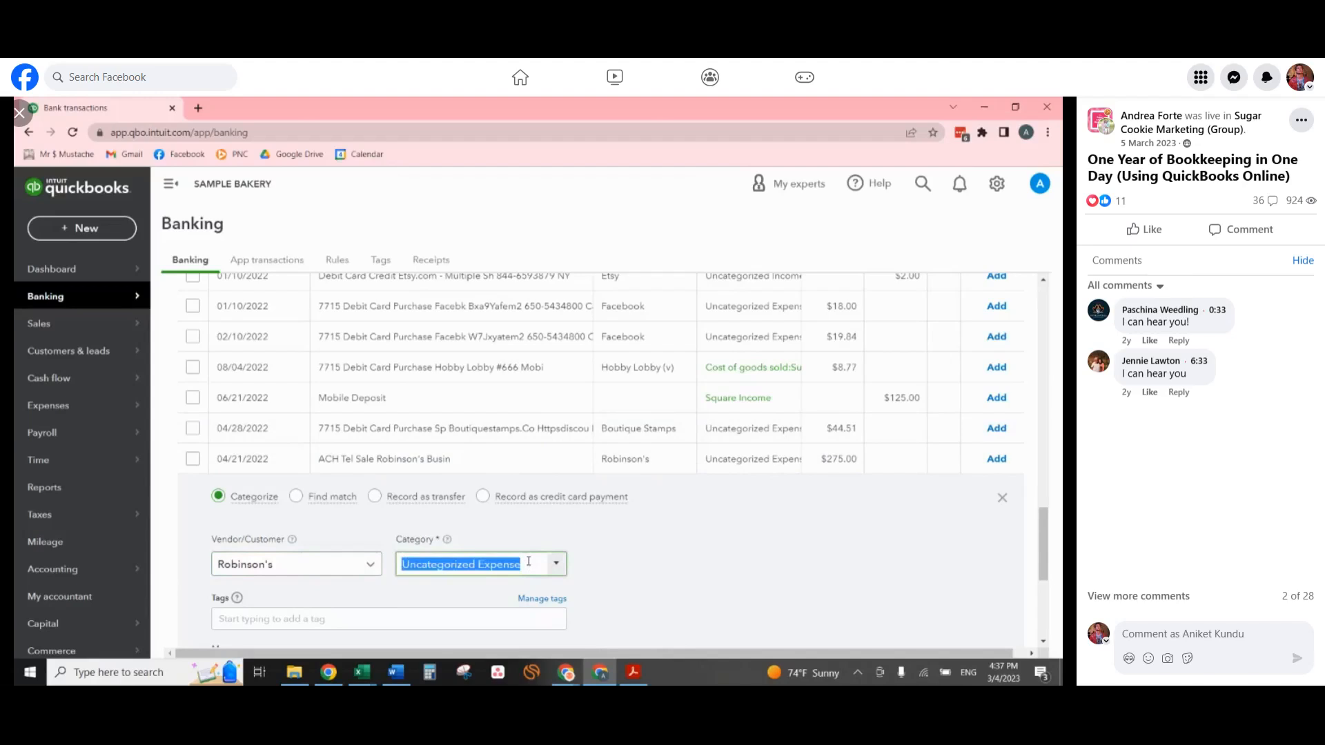
pyautogui.write('accoun')
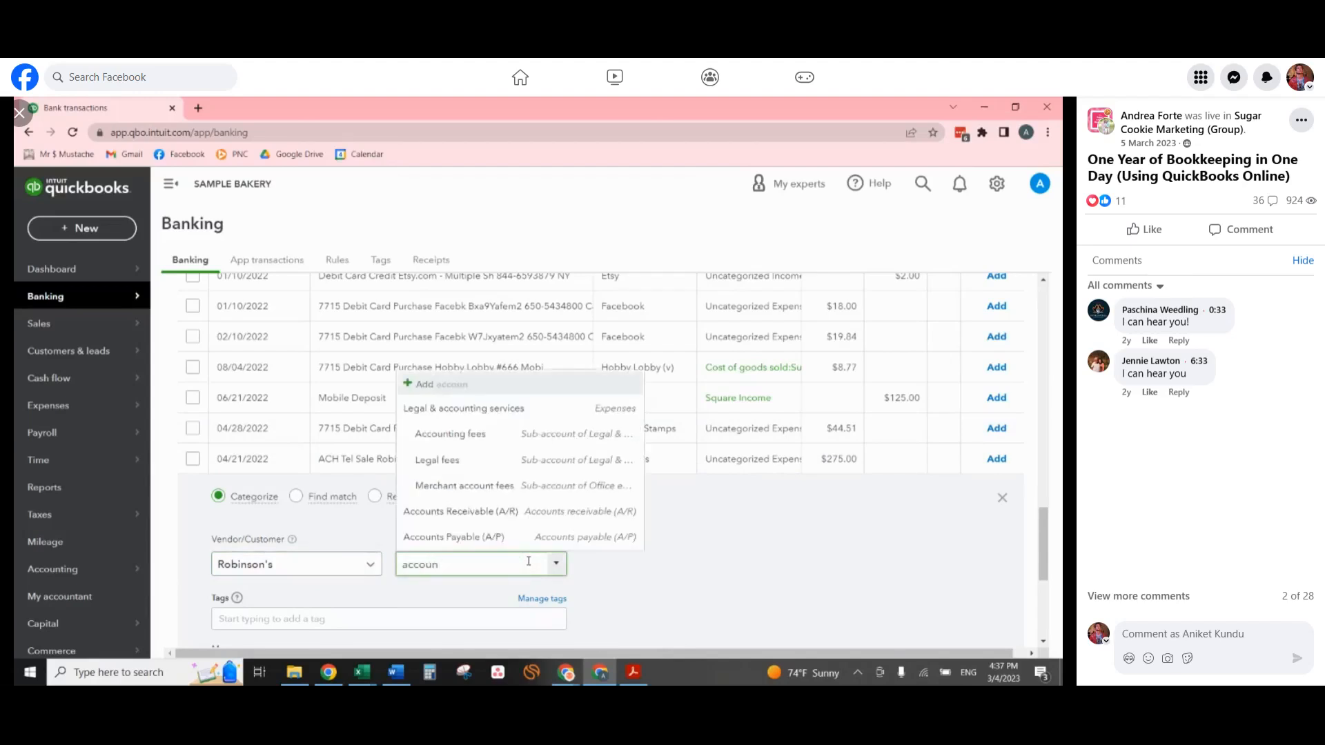
pyautogui.click(476, 408)
pyautogui.scroll(-4, 973, 631)
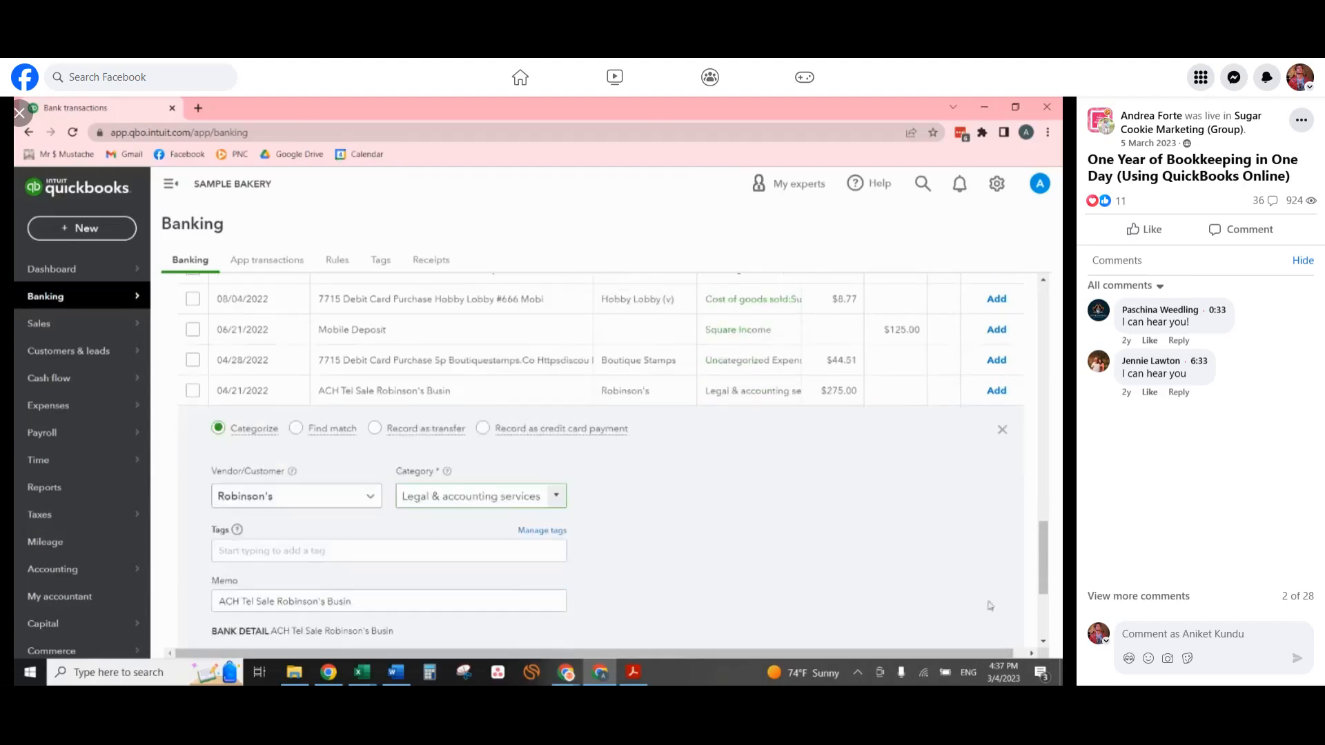
pyautogui.click(972, 458)
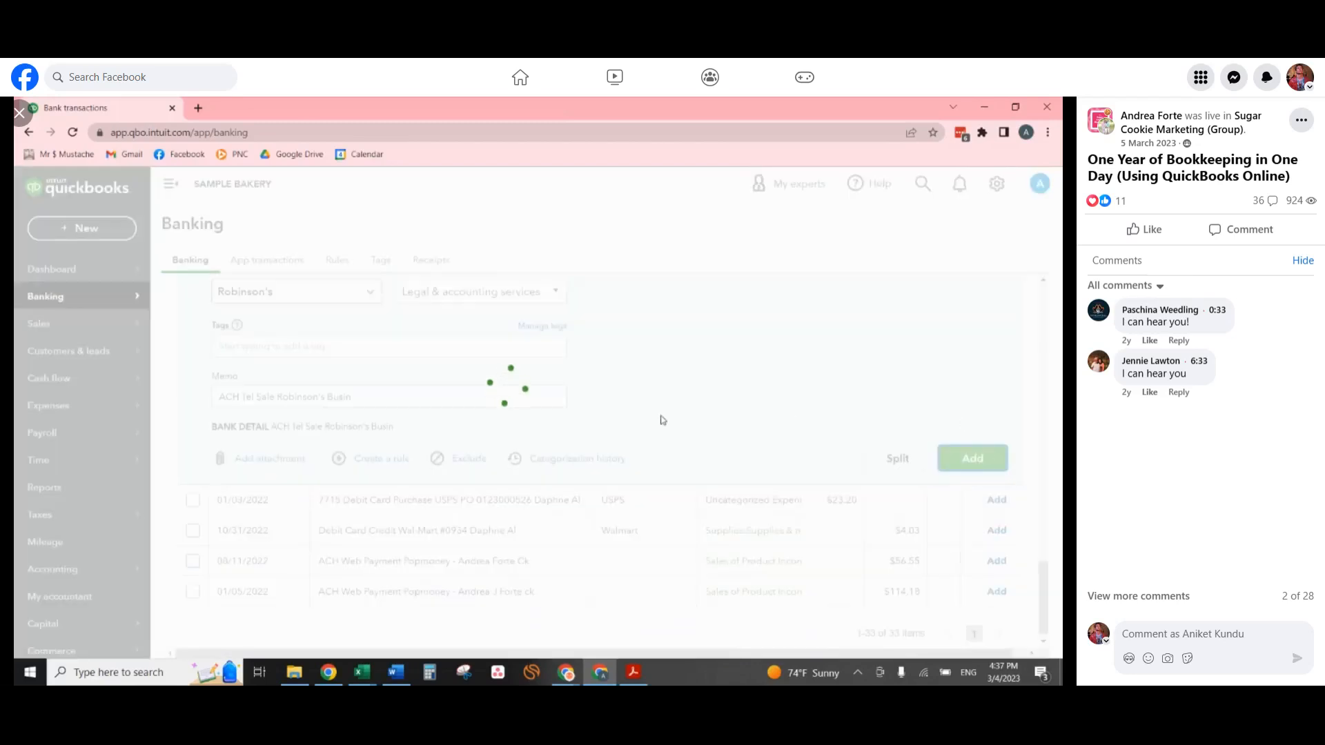
# Look through the Amazon purchases and check the details of the one dated 11/30/2022.
pyautogui.scroll(5, 533, 468)
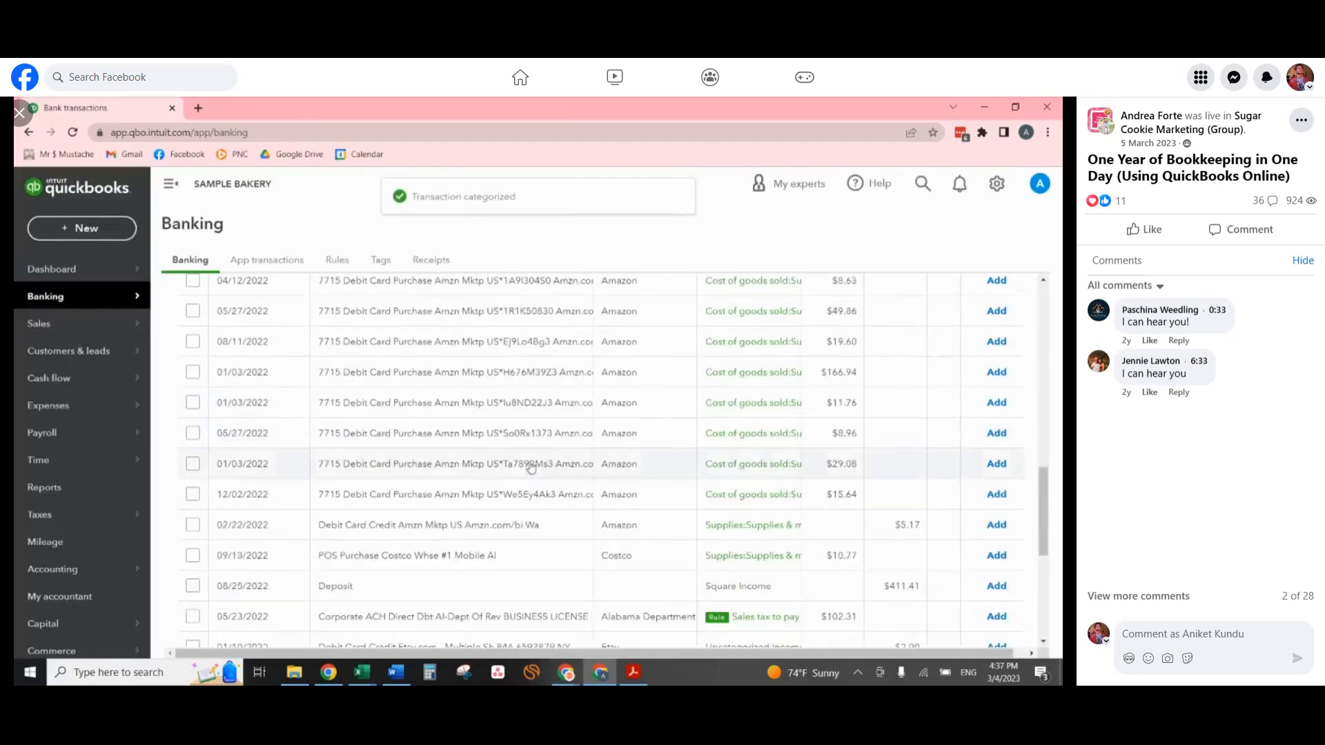
pyautogui.scroll(-1, 476, 366)
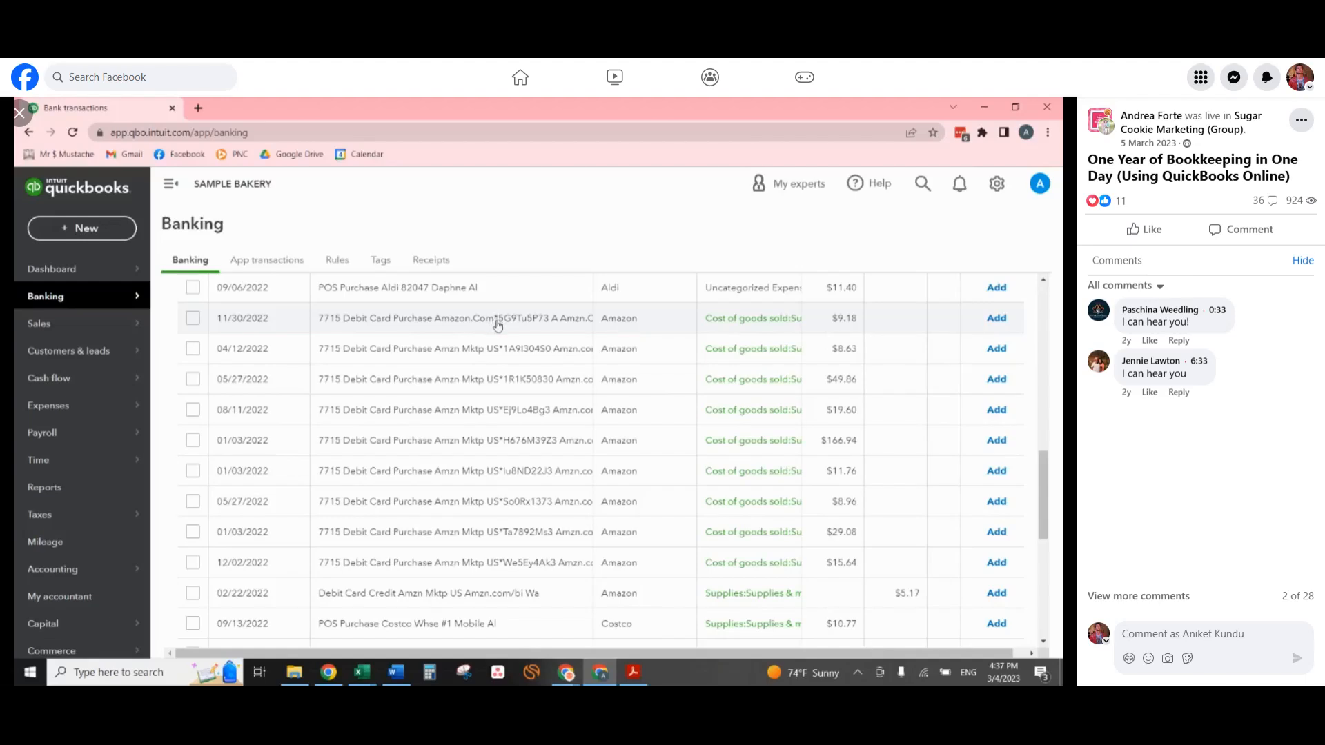
pyautogui.click(498, 326)
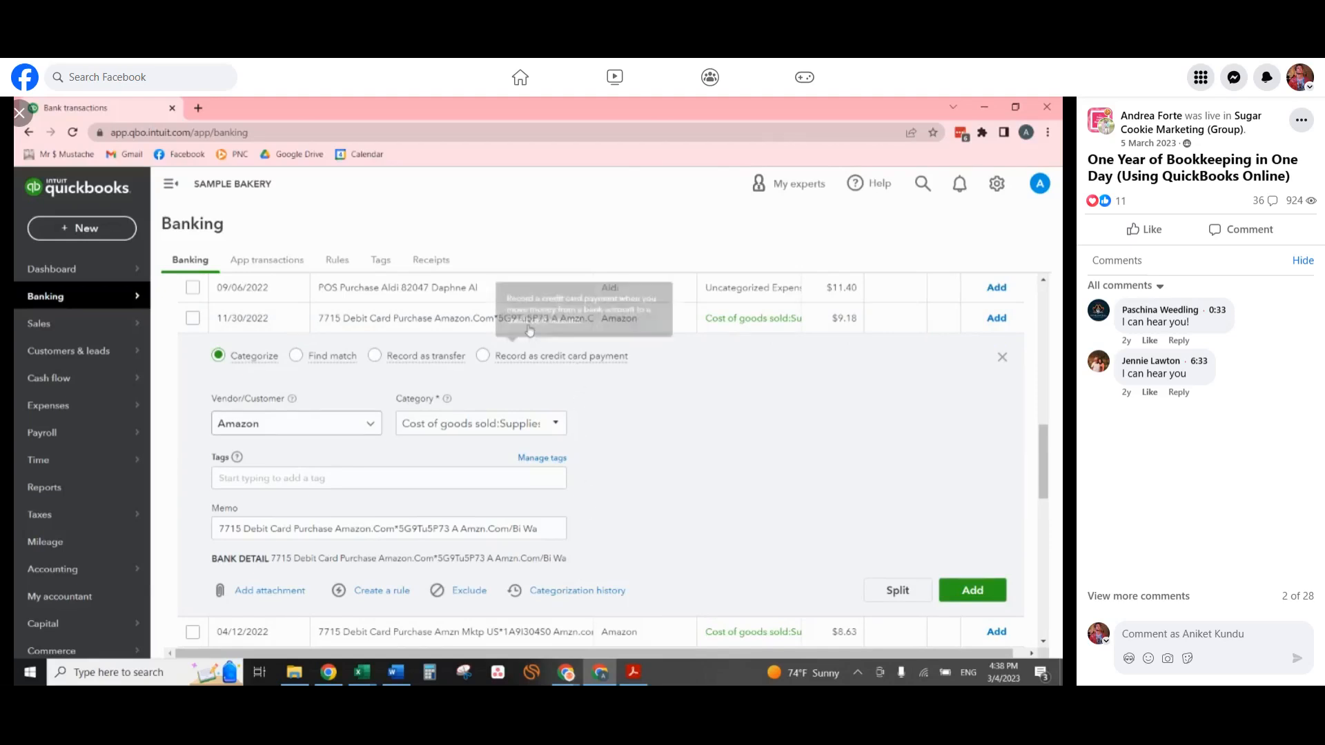
pyautogui.click(537, 327)
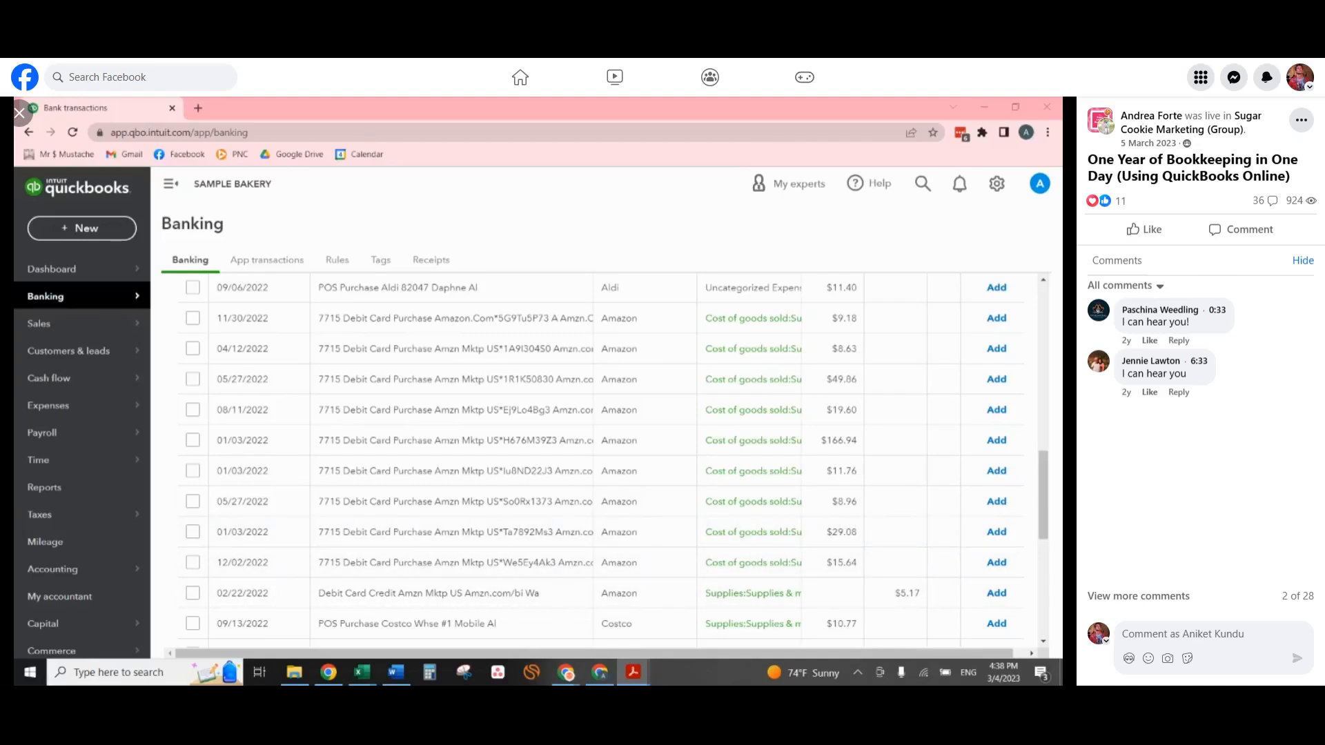
# Open the 01/03/2022 Amazon purchase of $166.94 and examine the items on its PDF receipt in Acrobat.
pyautogui.click(657, 445)
pyautogui.click(633, 673)
pyautogui.doubleClick(716, 201)
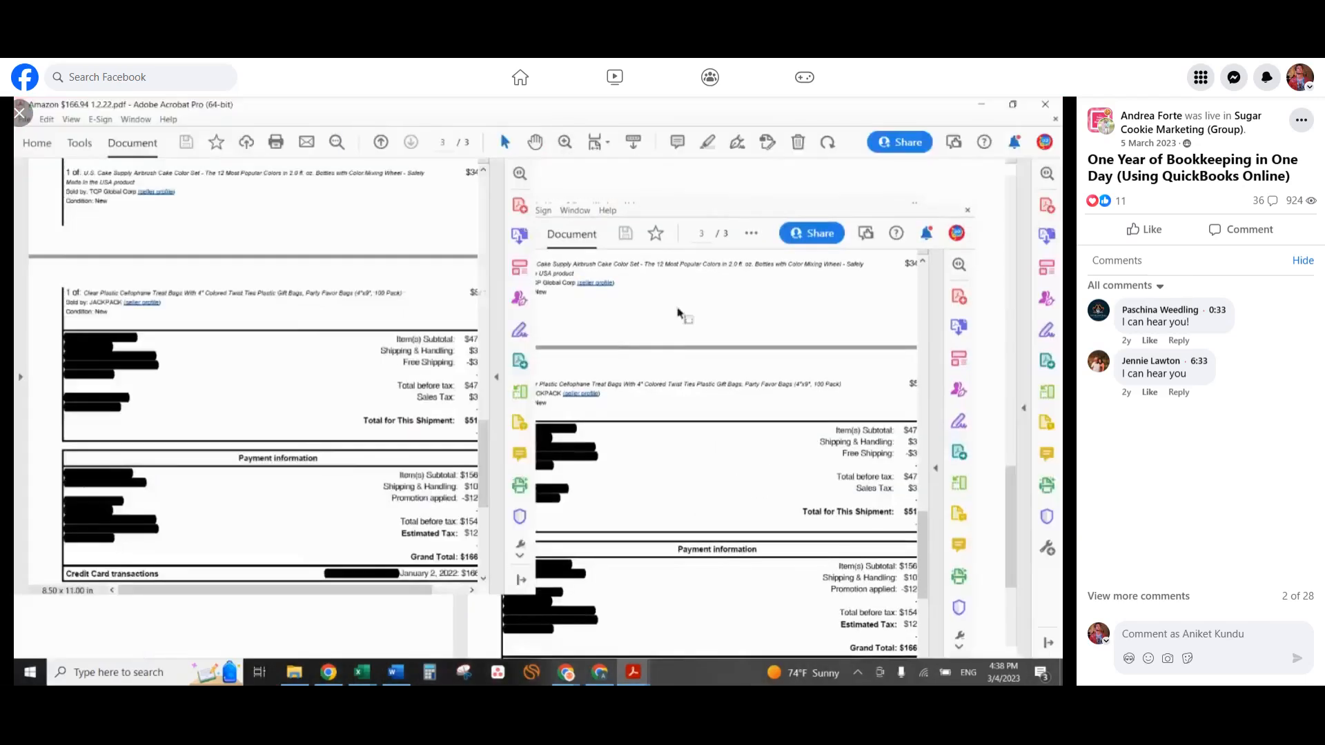
pyautogui.scroll(3, 696, 476)
pyautogui.scroll(10, 690, 466)
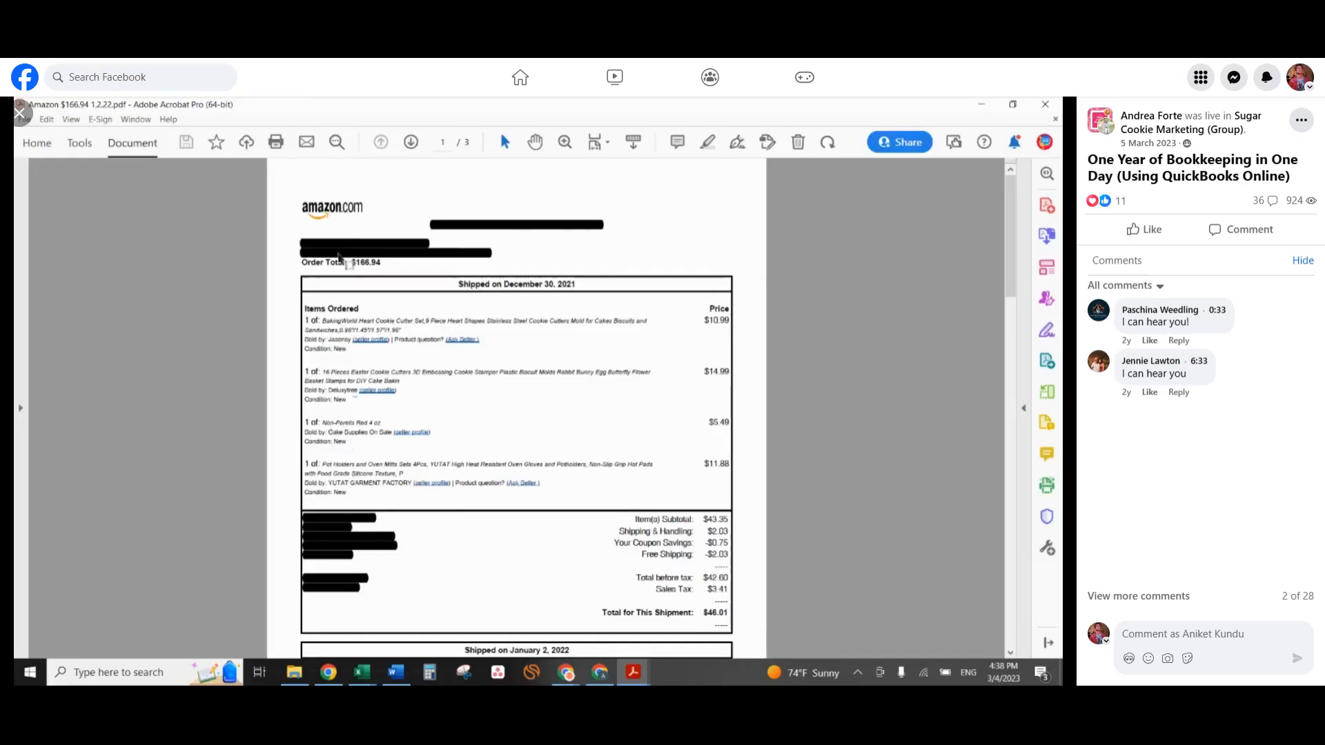
pyautogui.doubleClick(347, 104)
pyautogui.moveTo(476, 108); pyautogui.dragTo(1061, 109)
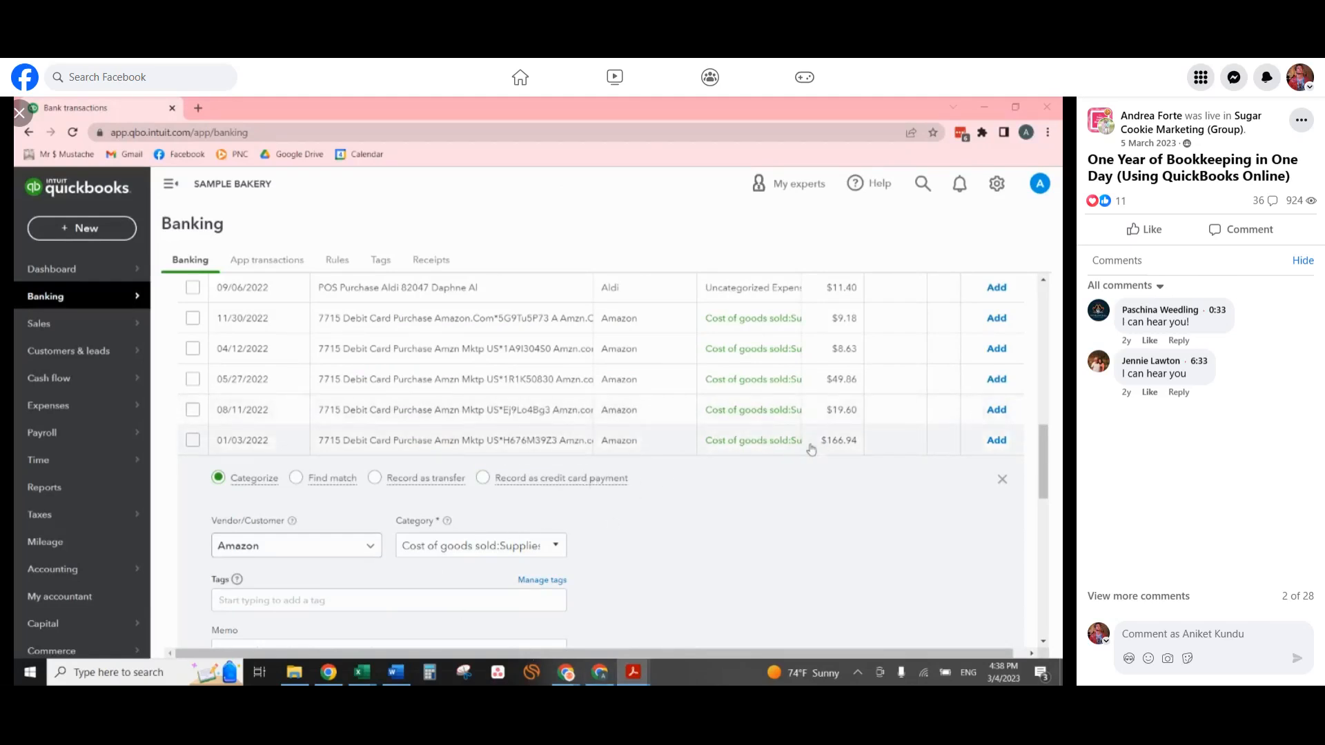
# Start splitting the $166.94 Amazon purchase, with Cookie Cutters as the first line's category.
pyautogui.scroll(-1, 866, 471)
pyautogui.scroll(-1, 866, 469)
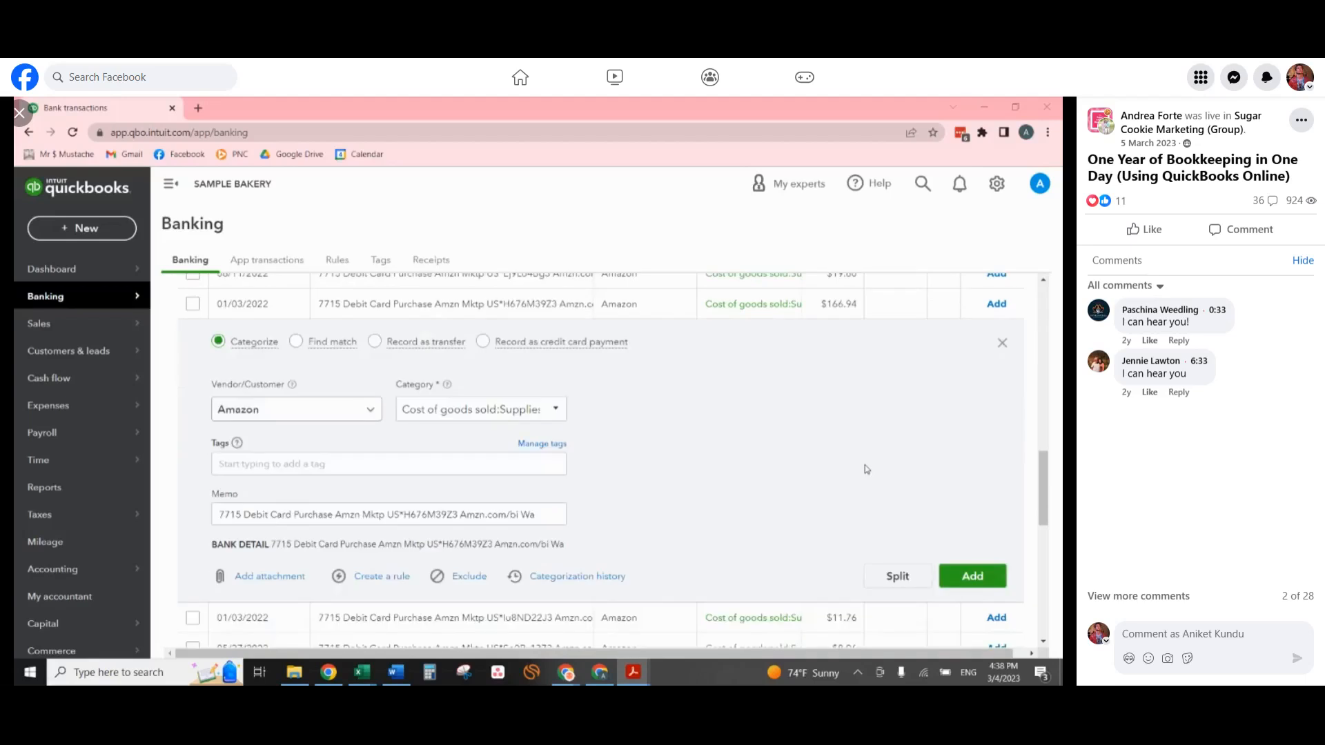
pyautogui.click(898, 577)
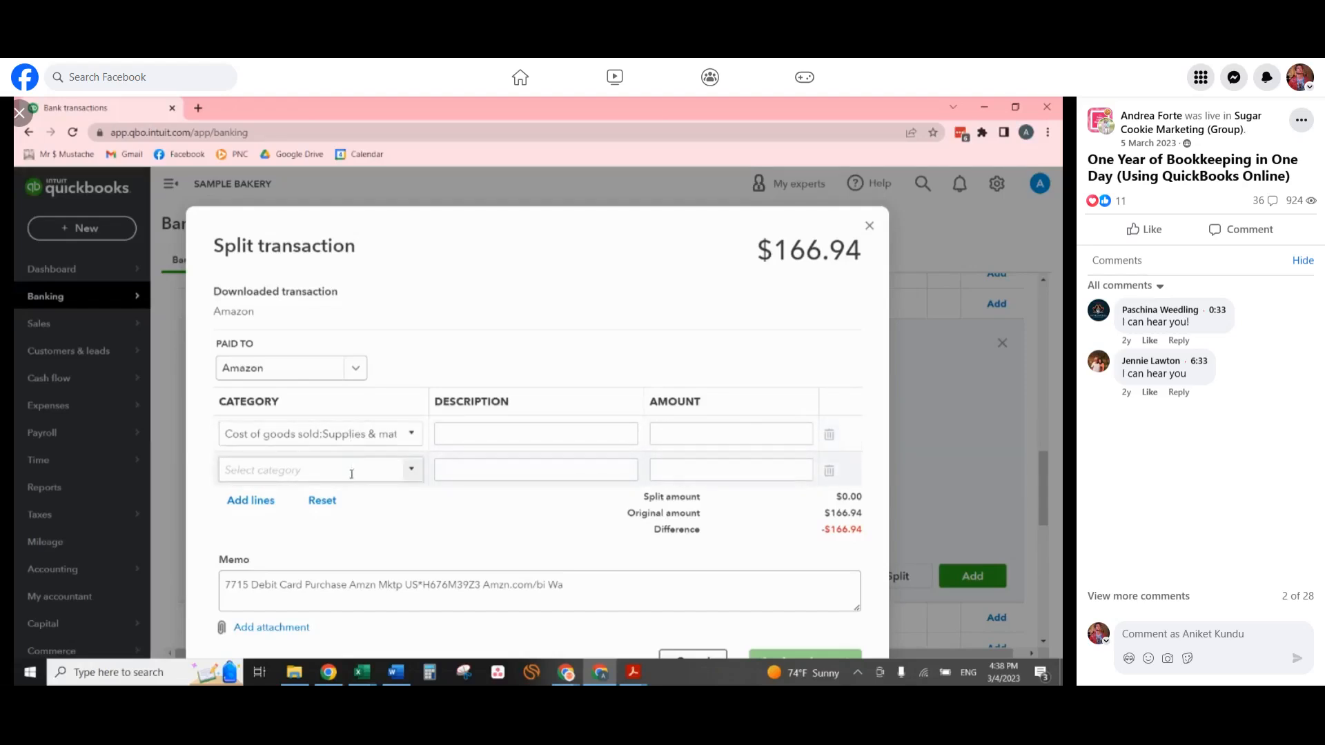
pyautogui.click(371, 433)
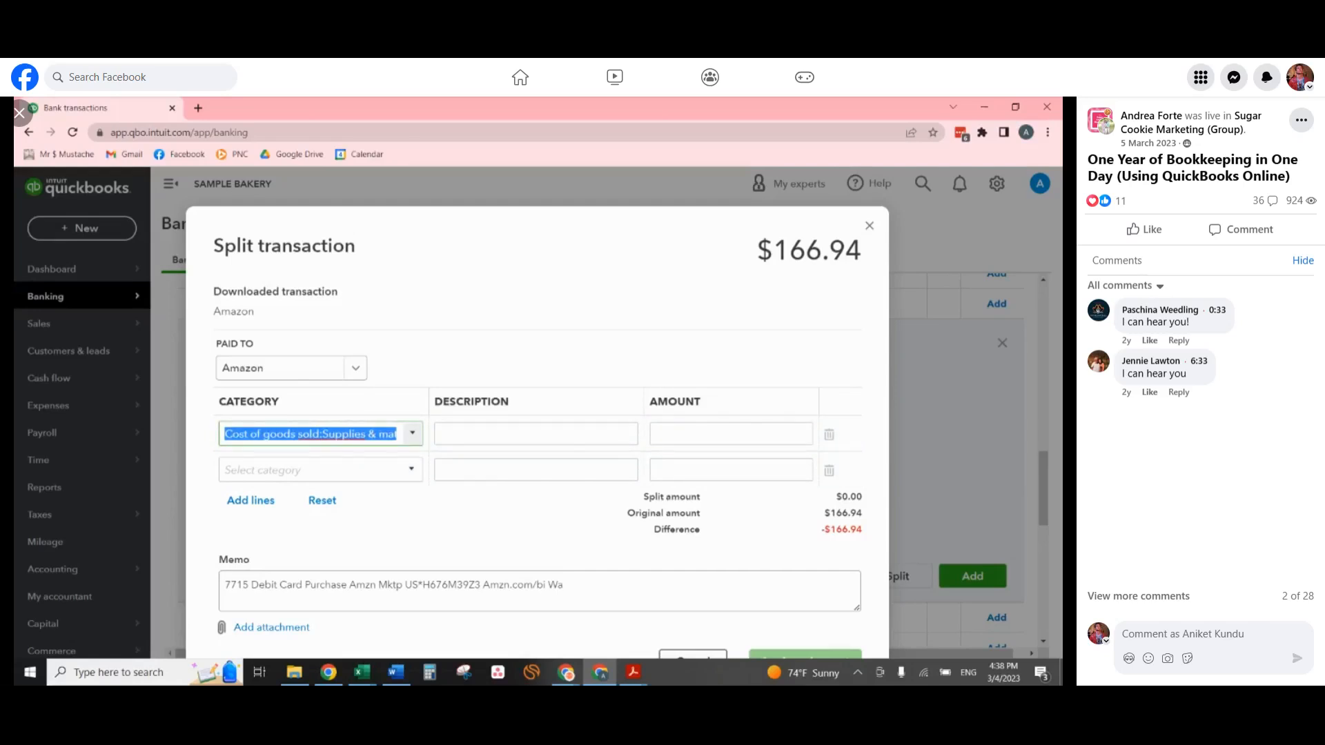
pyautogui.write('cookie')
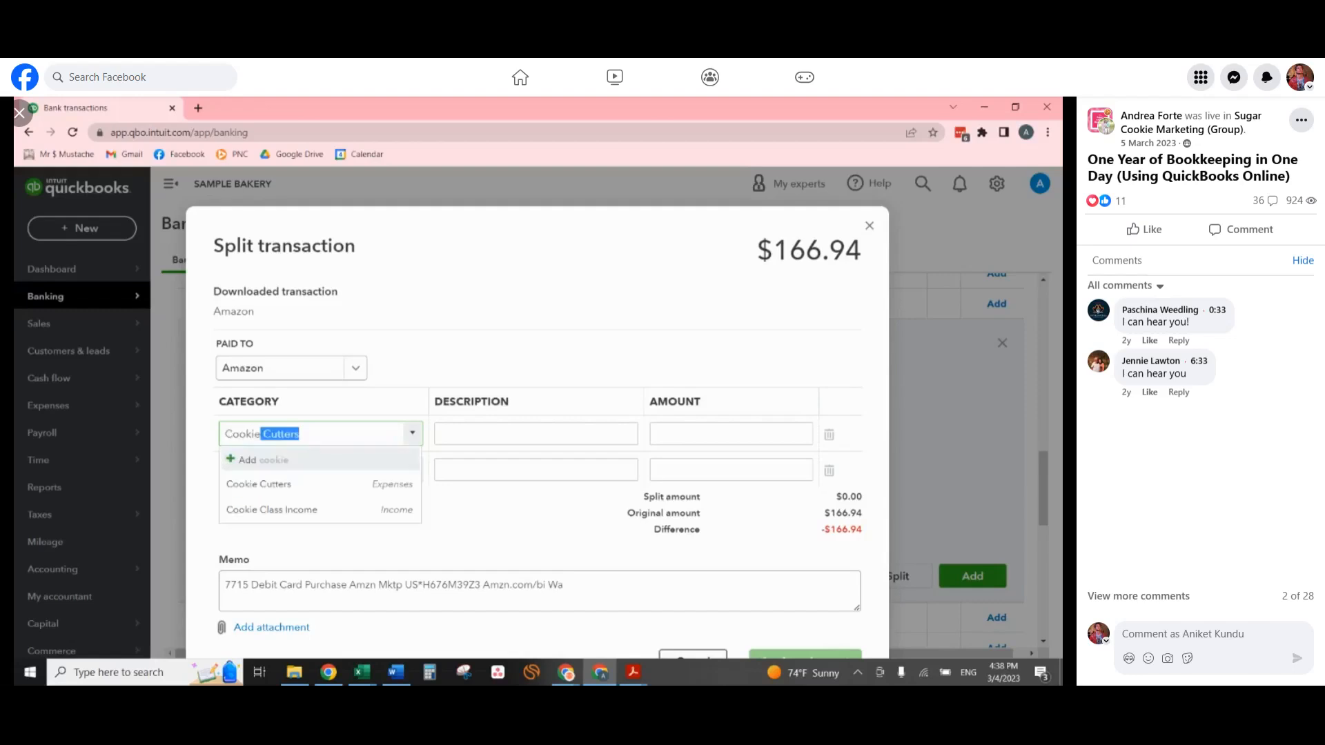
pyautogui.press('Tab')
pyautogui.press('Tab')
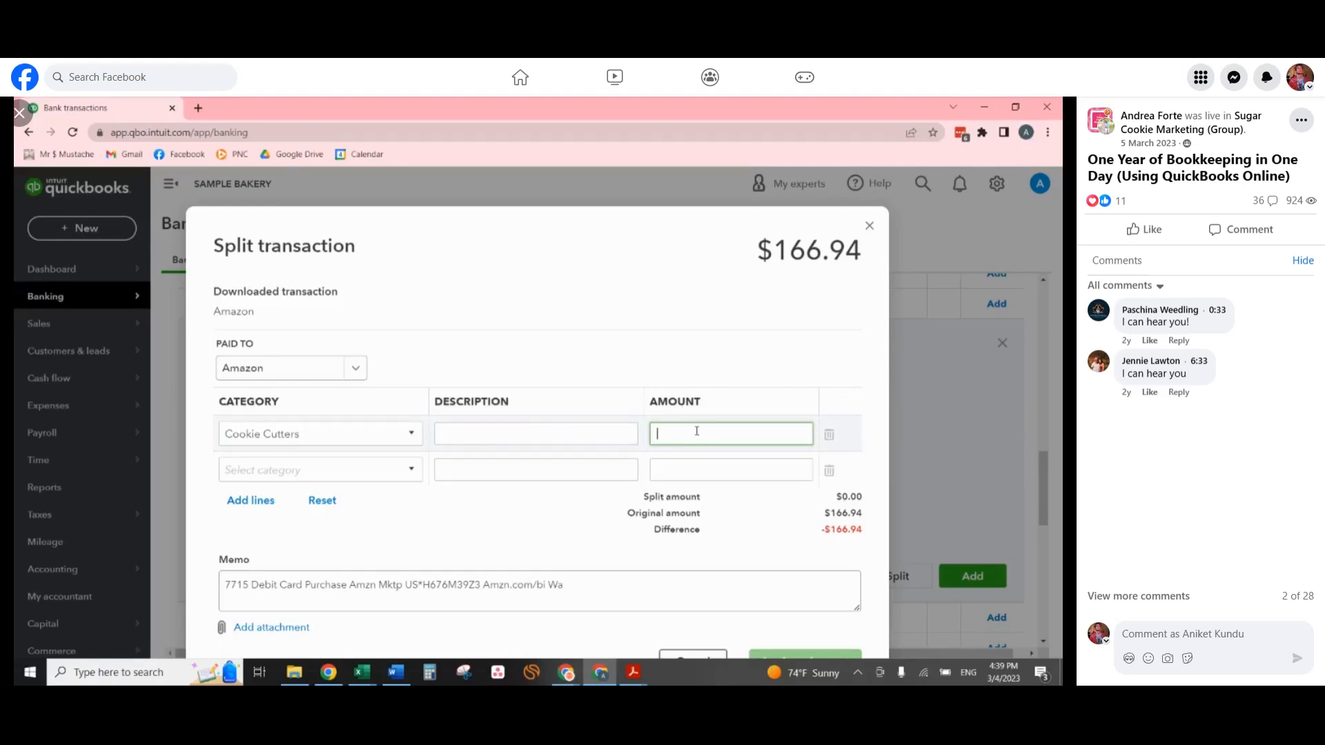
# Set the Cookie Cutters amount to the sum of 10.99 and 14.99 multiplied by 1.1.
pyautogui.write('10.99+14.99')
pyautogui.click(663, 496)
pyautogui.click(720, 429)
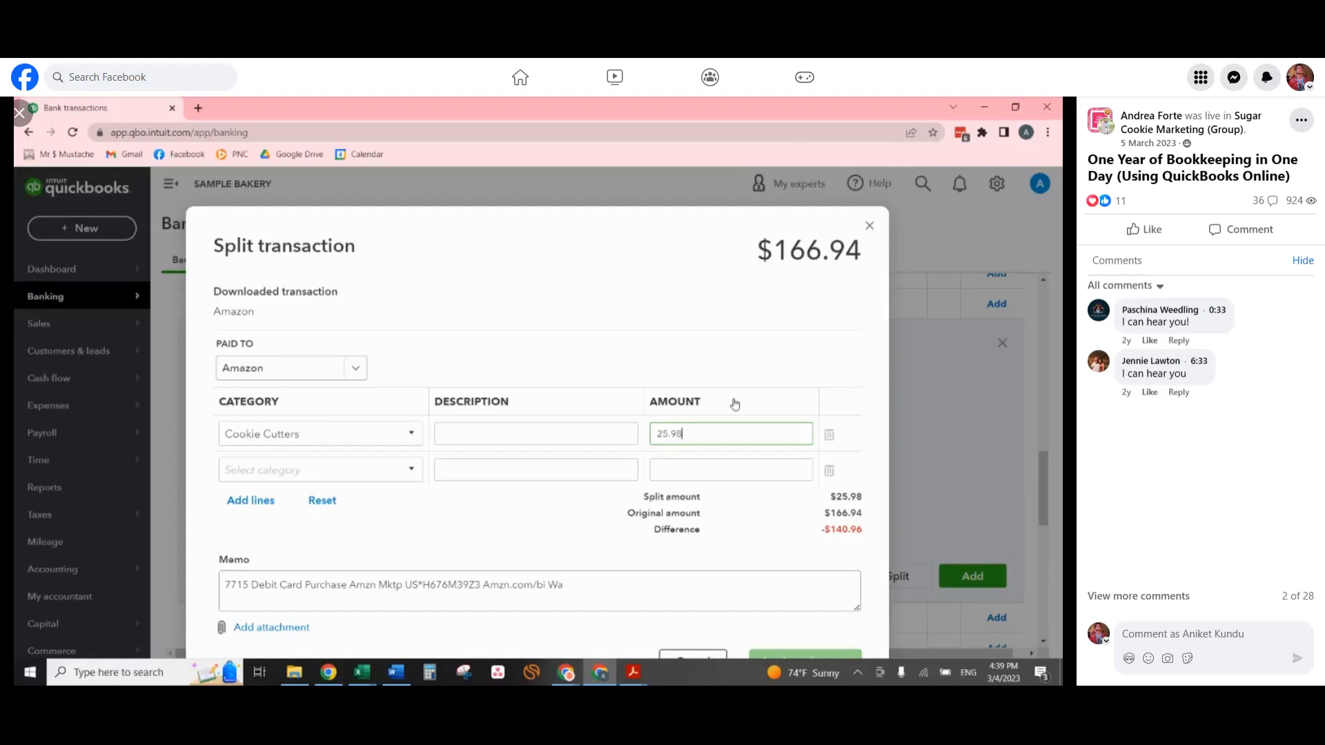
pyautogui.write('*1.1')
pyautogui.press('Tab')
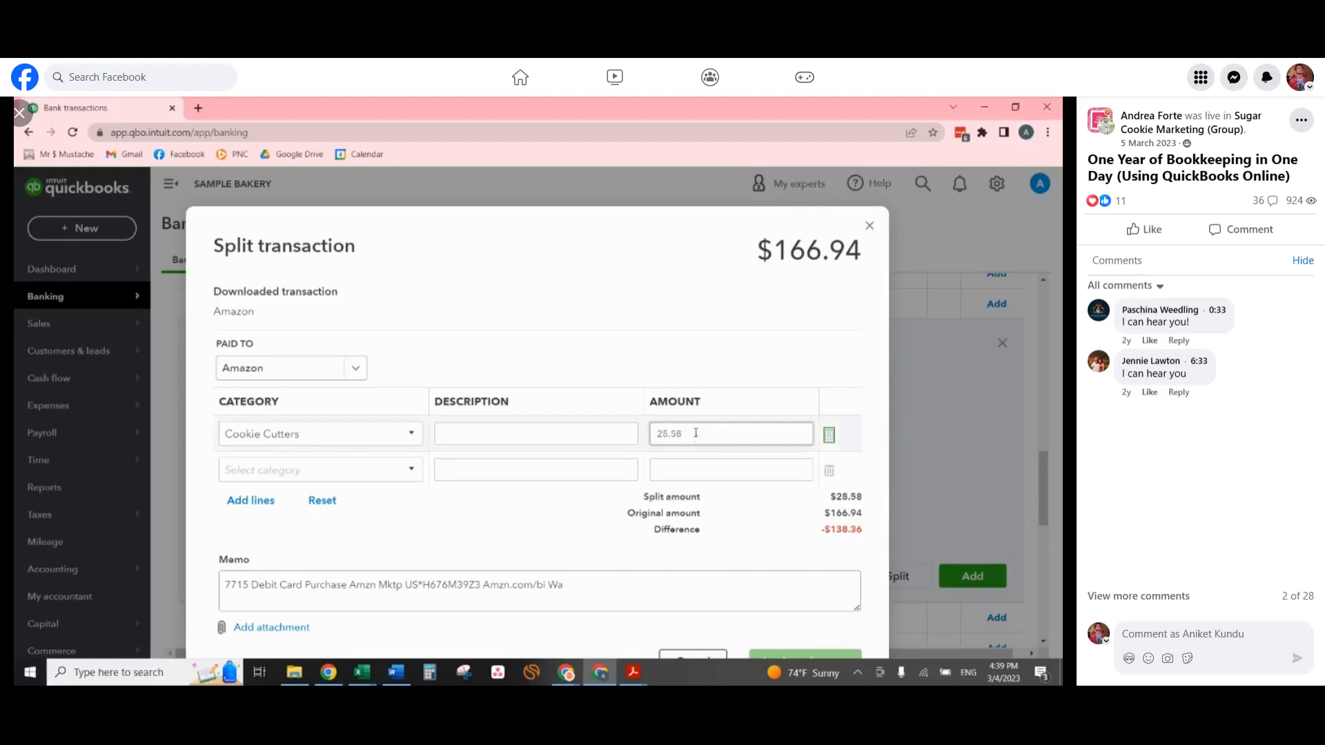
# Fill the second split line with category Ingredients and an amount of 5.49 multiplied by 1.1.
pyautogui.click(249, 472)
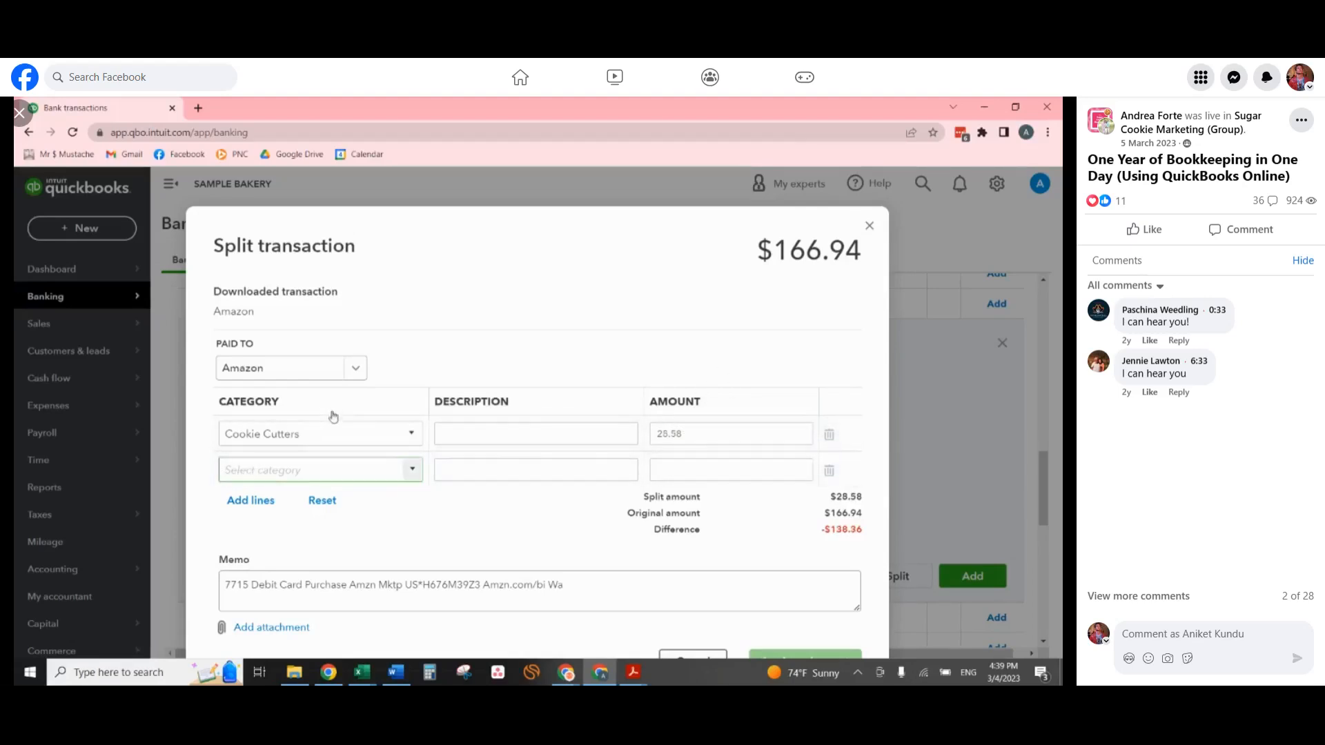
pyautogui.write('ingre')
pyautogui.press('Tab')
pyautogui.click(726, 464)
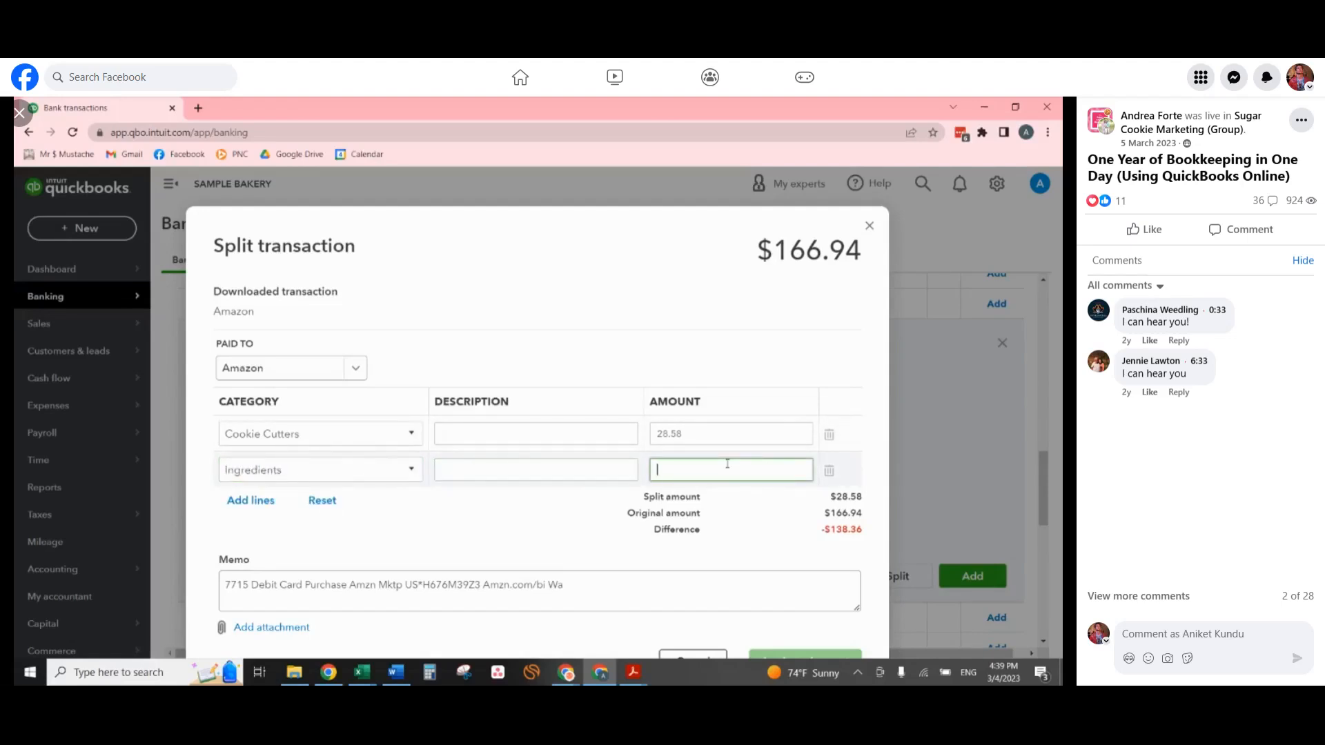
pyautogui.write('5.49*1.1')
pyautogui.press('Tab')
# Add more split lines and fill the third with category Packaging and amount 20.89.
pyautogui.click(248, 501)
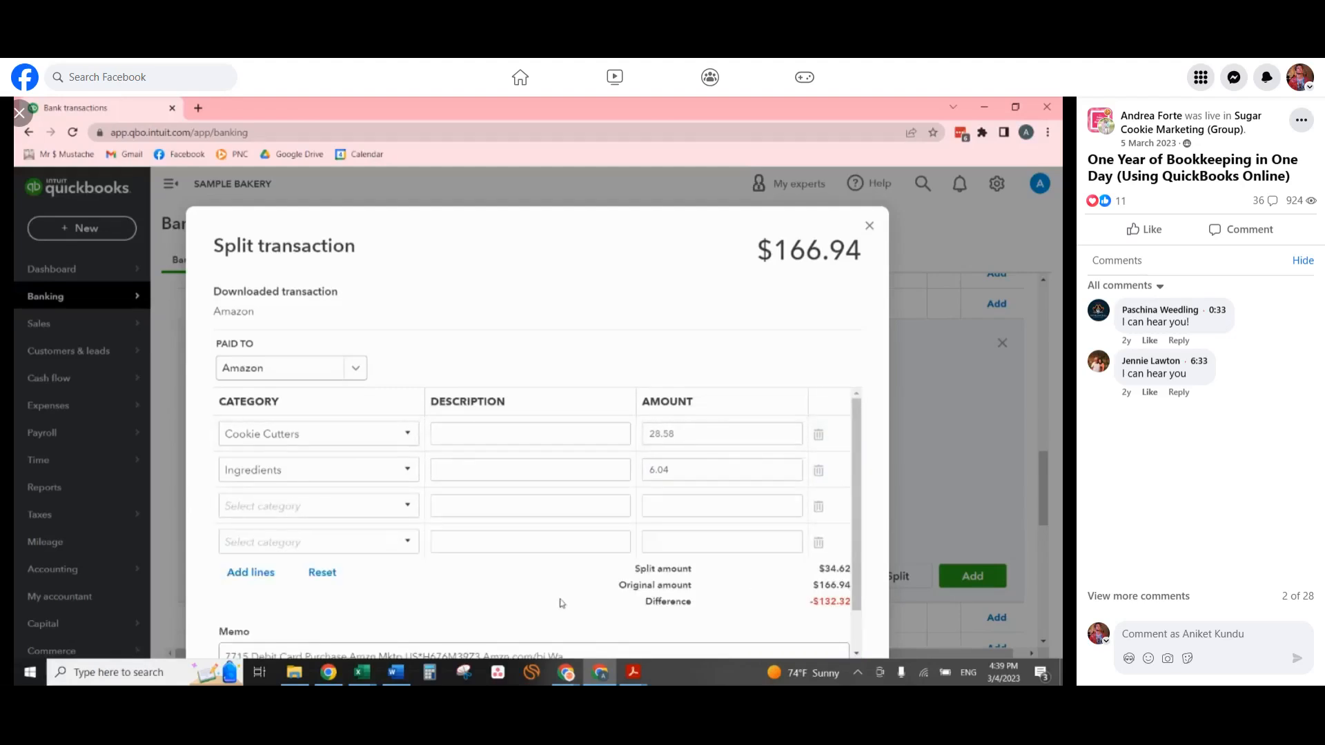
pyautogui.click(268, 506)
pyautogui.write('Packaging')
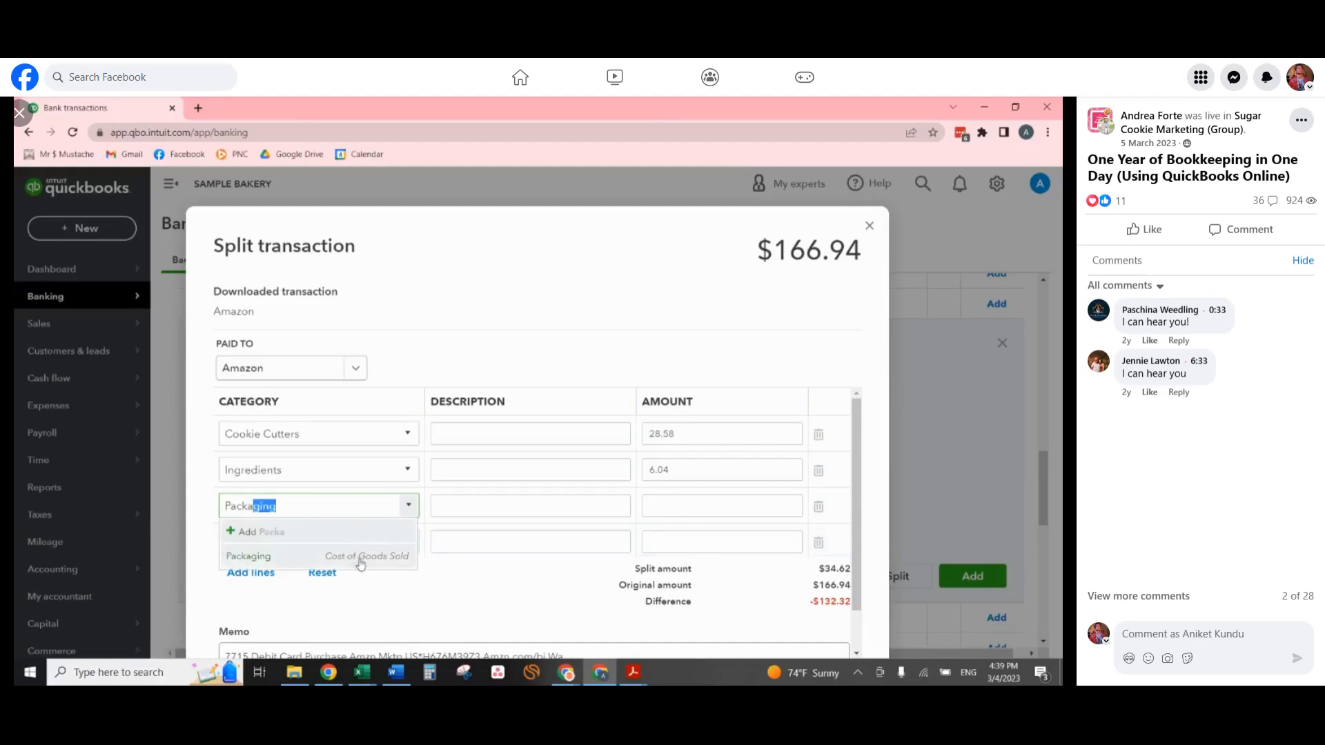
pyautogui.click(359, 557)
pyautogui.click(653, 504)
pyautogui.write('18.99*1.1')
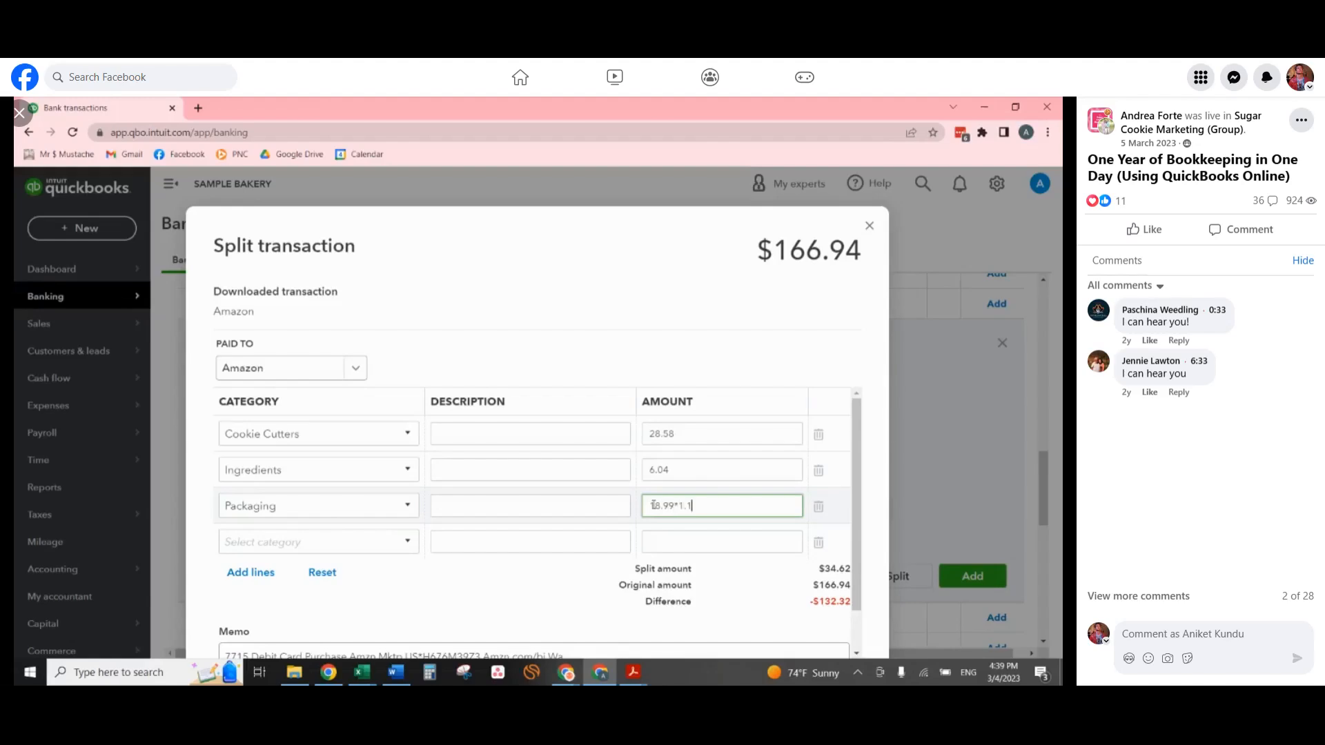
pyautogui.press('Tab')
# Fill the fourth split line with category Supplies & materials under Supplies and amount 49.64.
pyautogui.hotkey('alt', 'Tab')
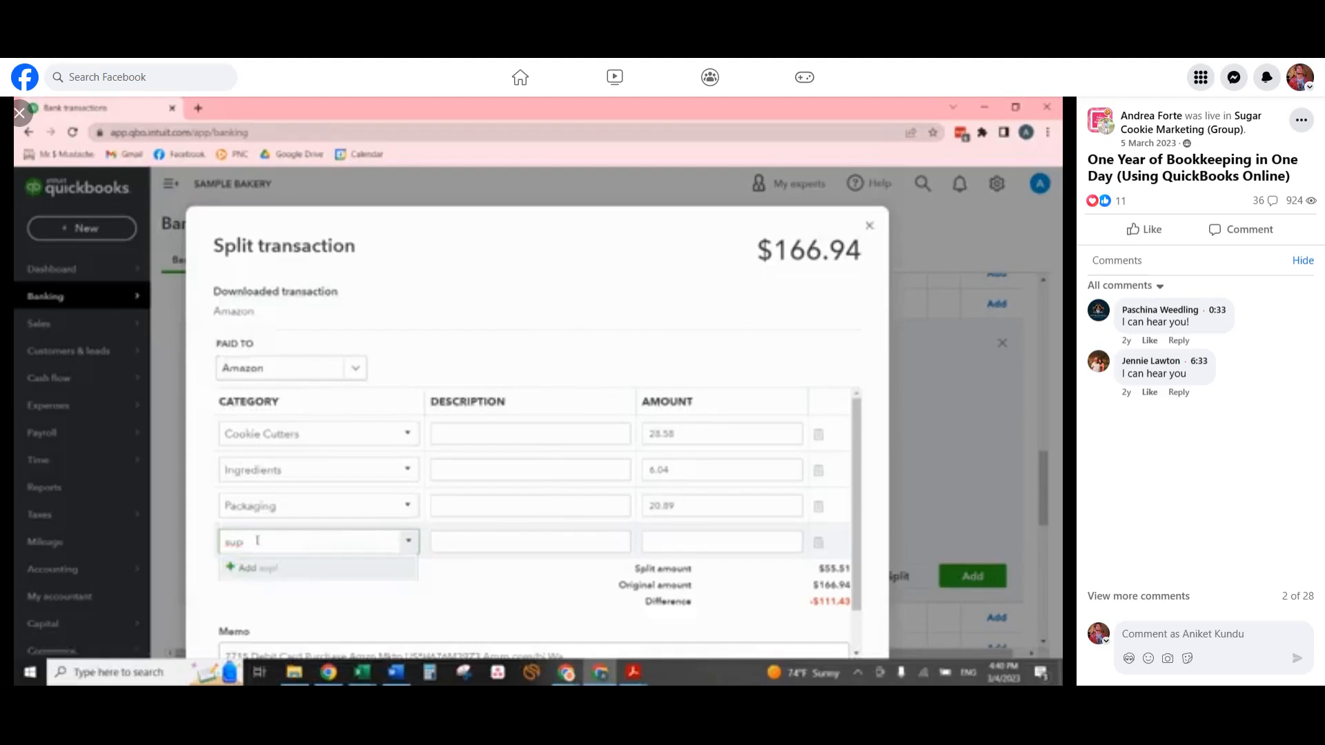
pyautogui.write('pl')
pyautogui.click(400, 492)
pyautogui.click(709, 542)
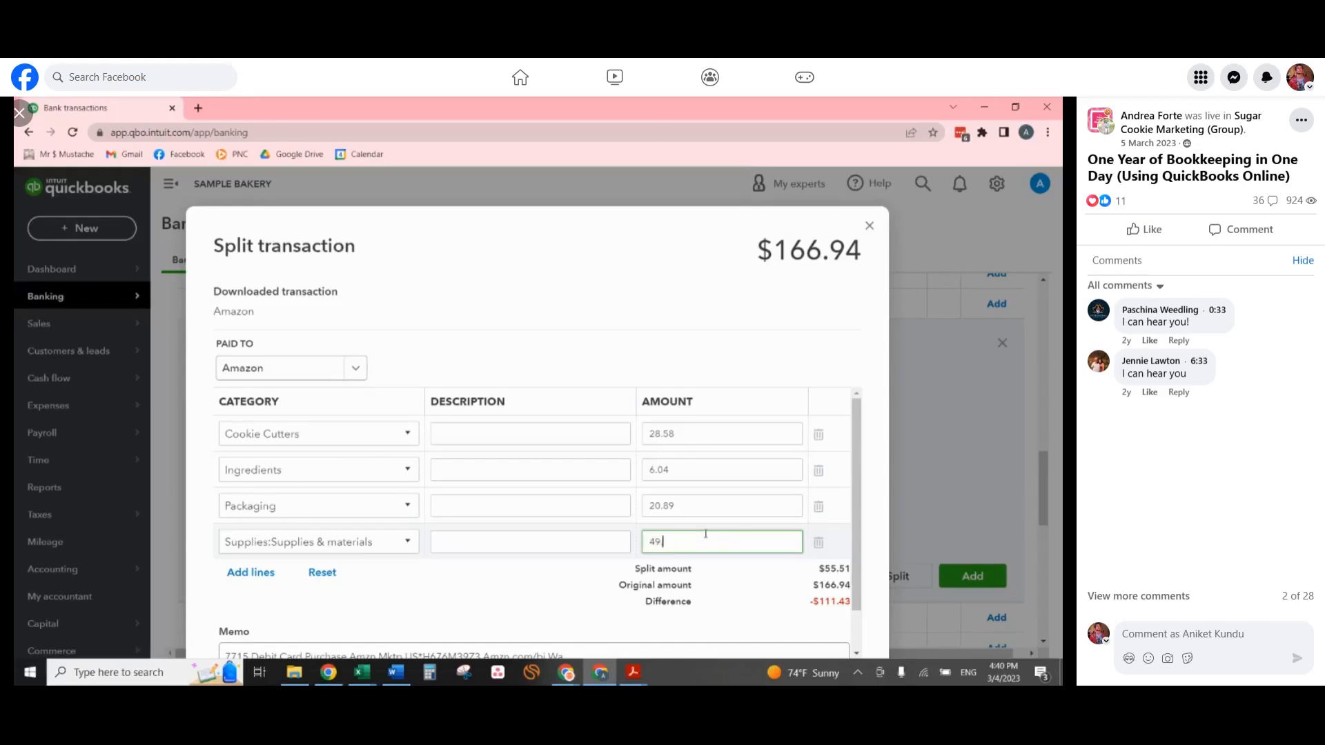
pyautogui.press('Tab')
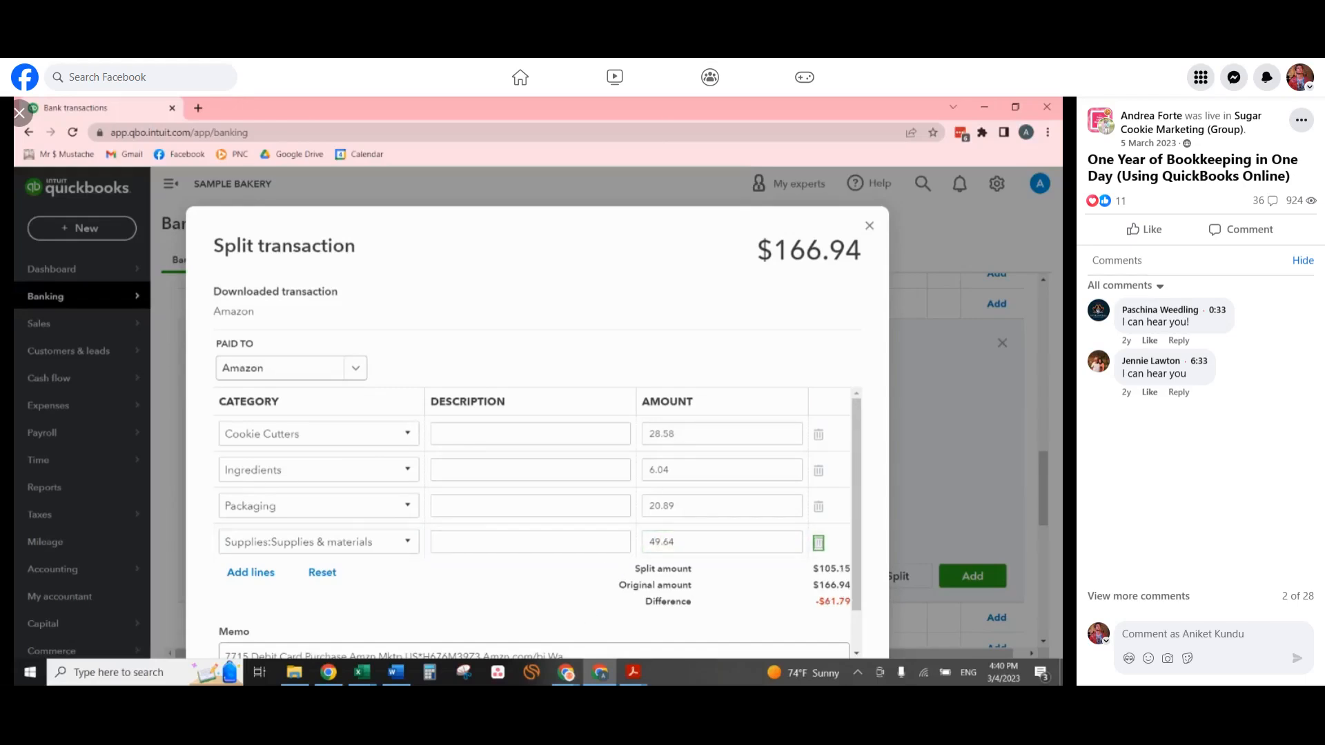
# Add more split lines, assign the remaining 61.79 to a second Ingredients line, and review the split.
pyautogui.click(263, 573)
pyautogui.write('ingred')
pyautogui.press('Tab')
pyautogui.press('Tab')
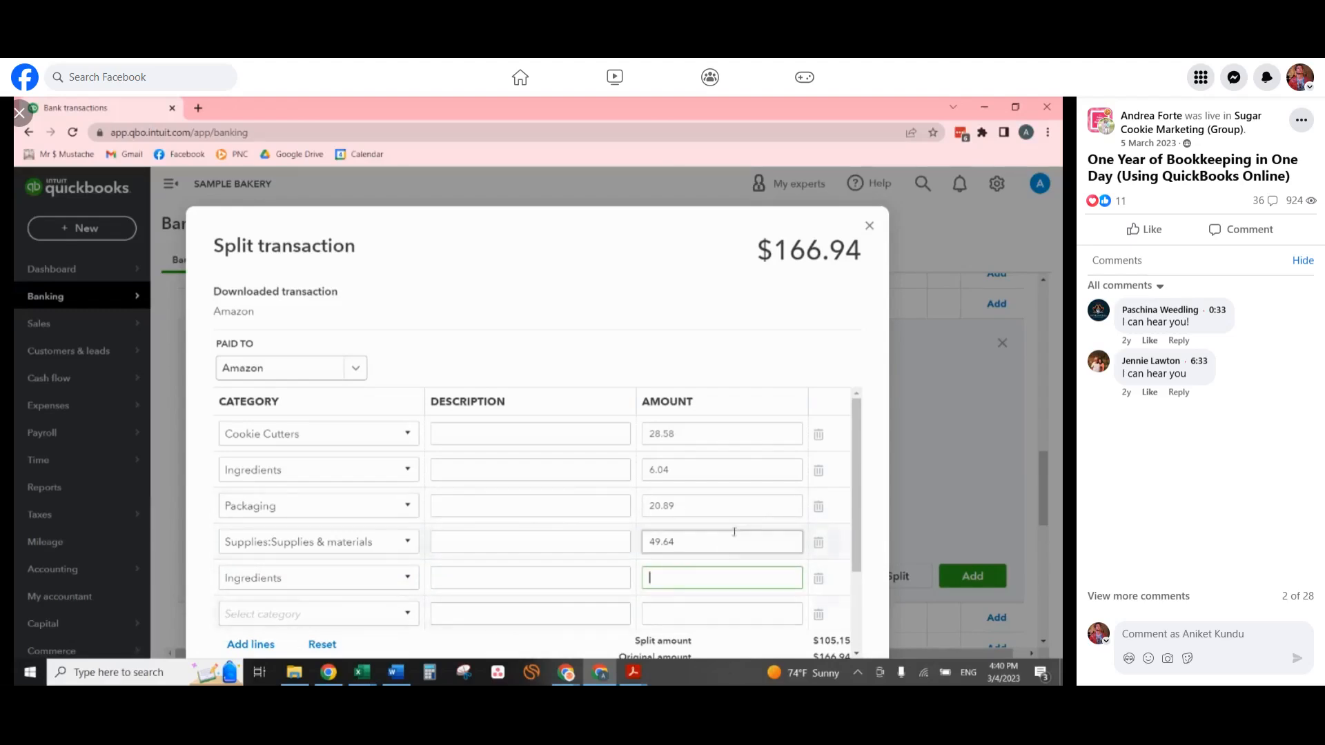
pyautogui.scroll(-2, 735, 533)
pyautogui.press('Tab')
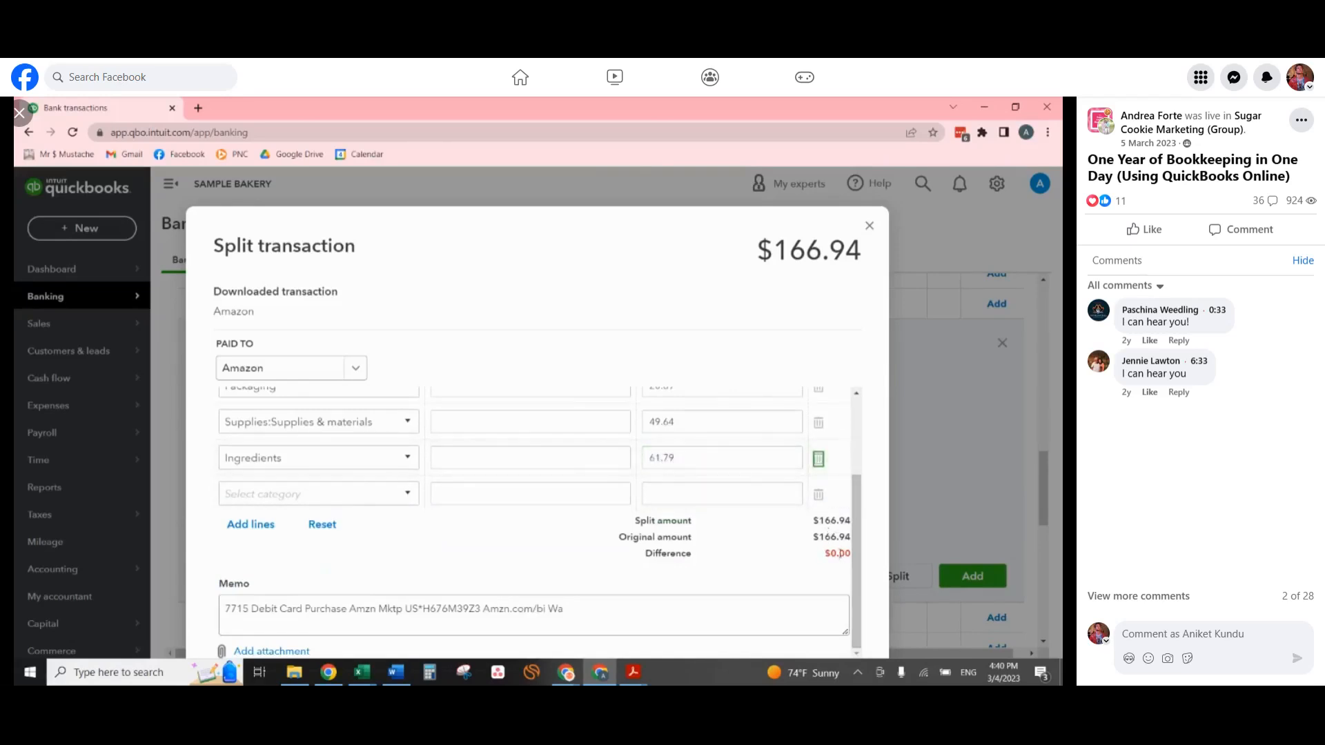
pyautogui.scroll(2, 783, 535)
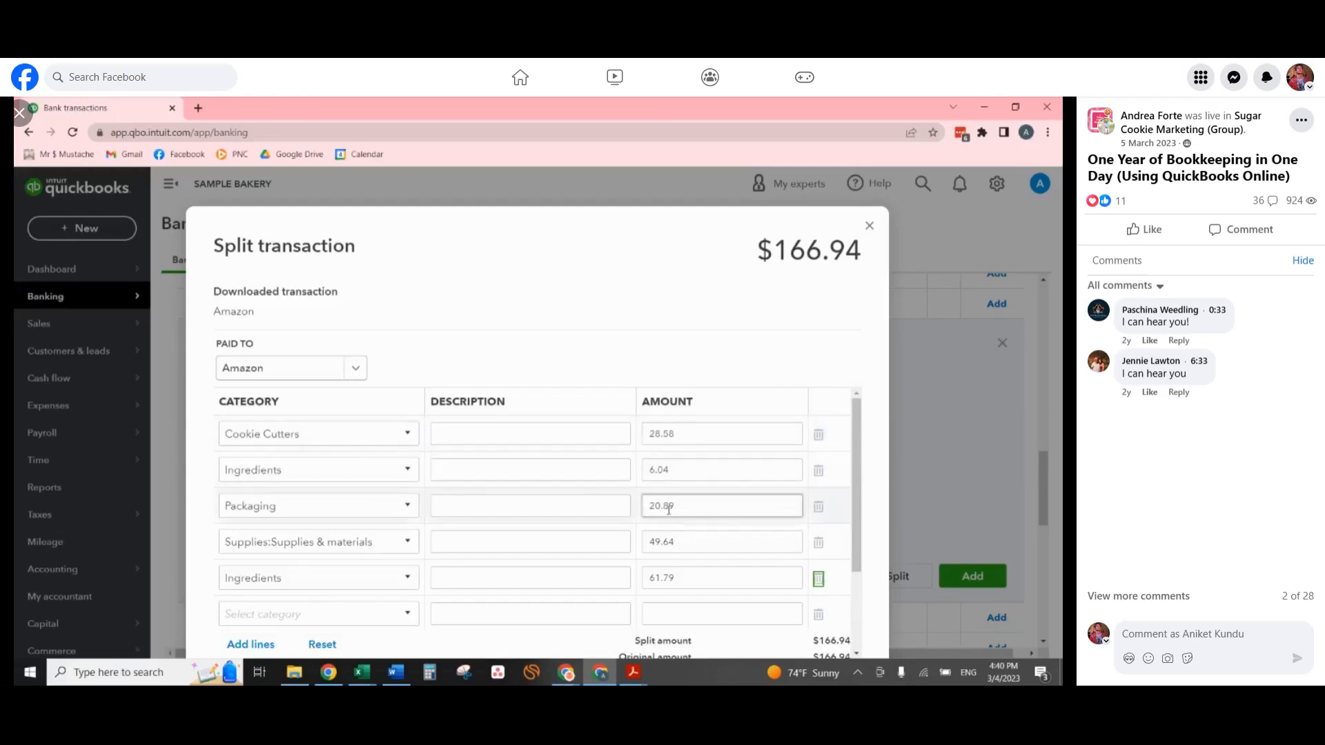
pyautogui.scroll(-2, 668, 499)
pyautogui.scroll(-1, 263, 606)
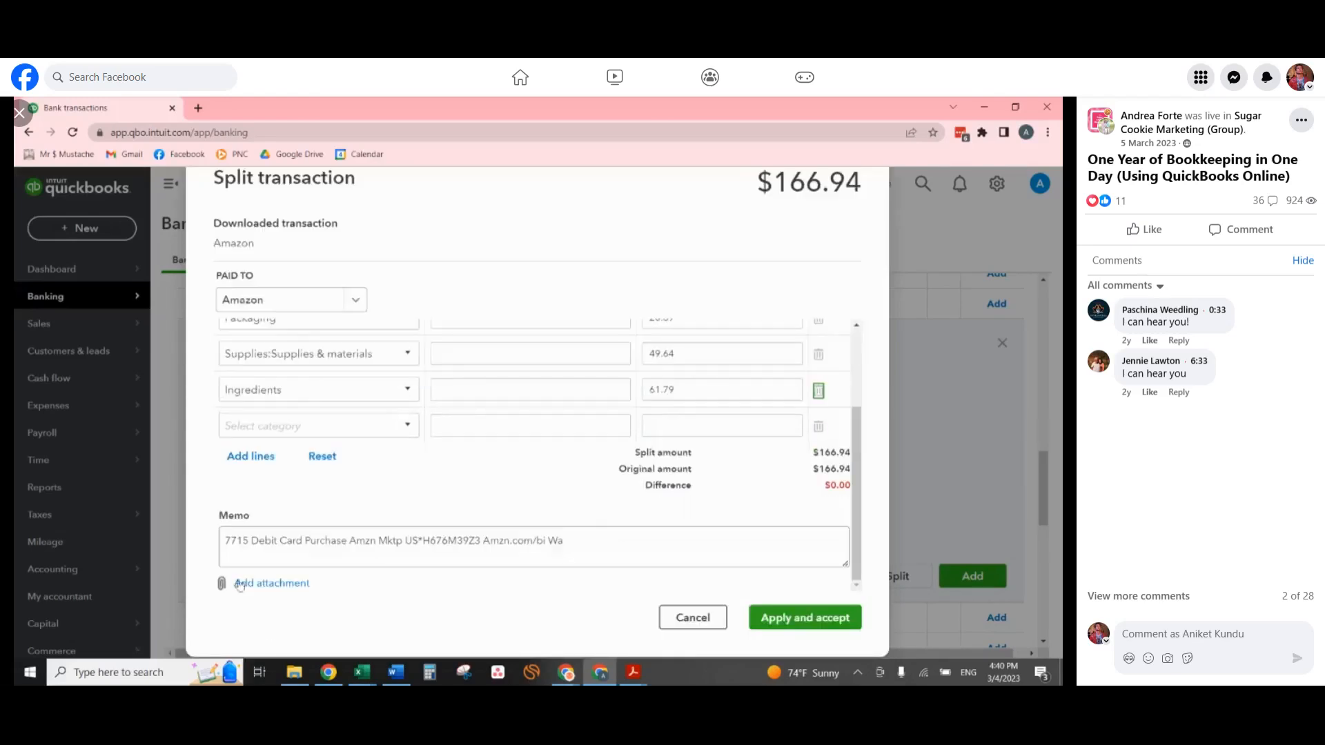
# Attach the receipt file "Amazon $166.94 1.2.22" to the Amazon split transaction, then apply and accept the split.
pyautogui.click(272, 584)
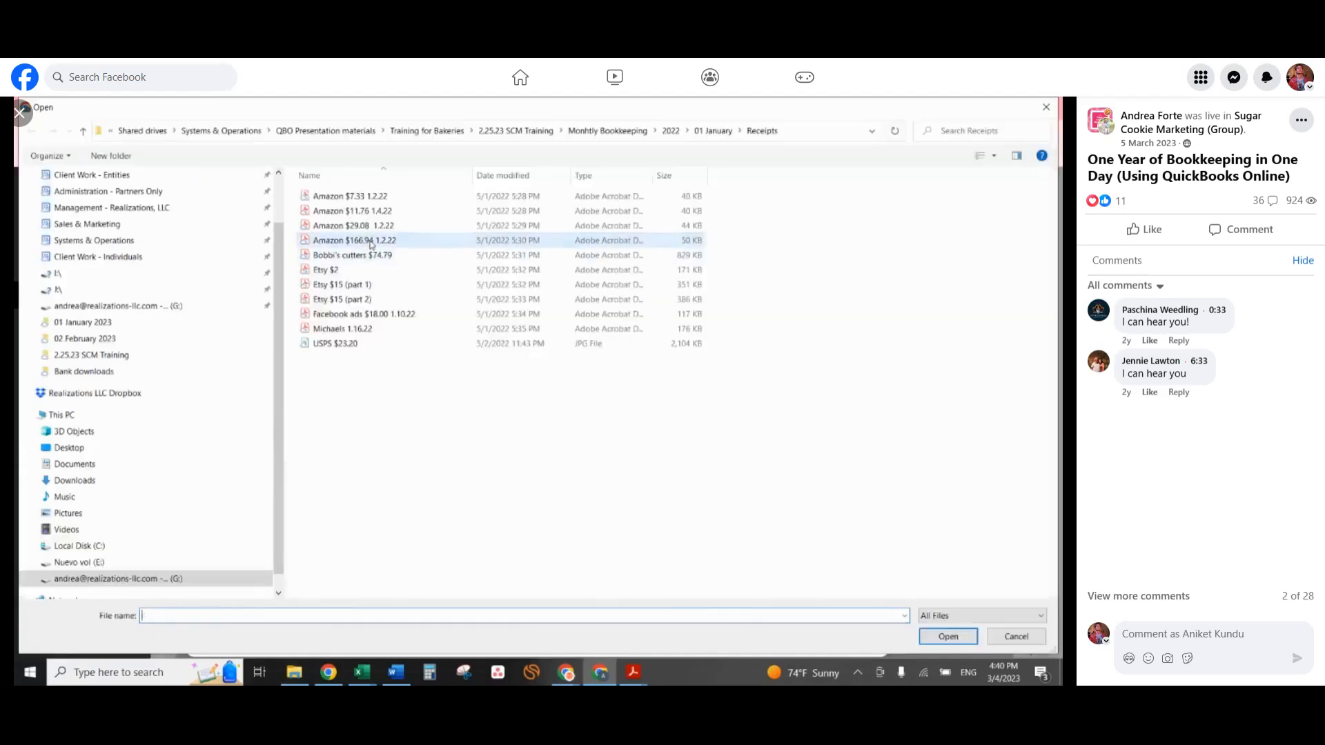
pyautogui.doubleClick(371, 244)
pyautogui.scroll(-2, 827, 410)
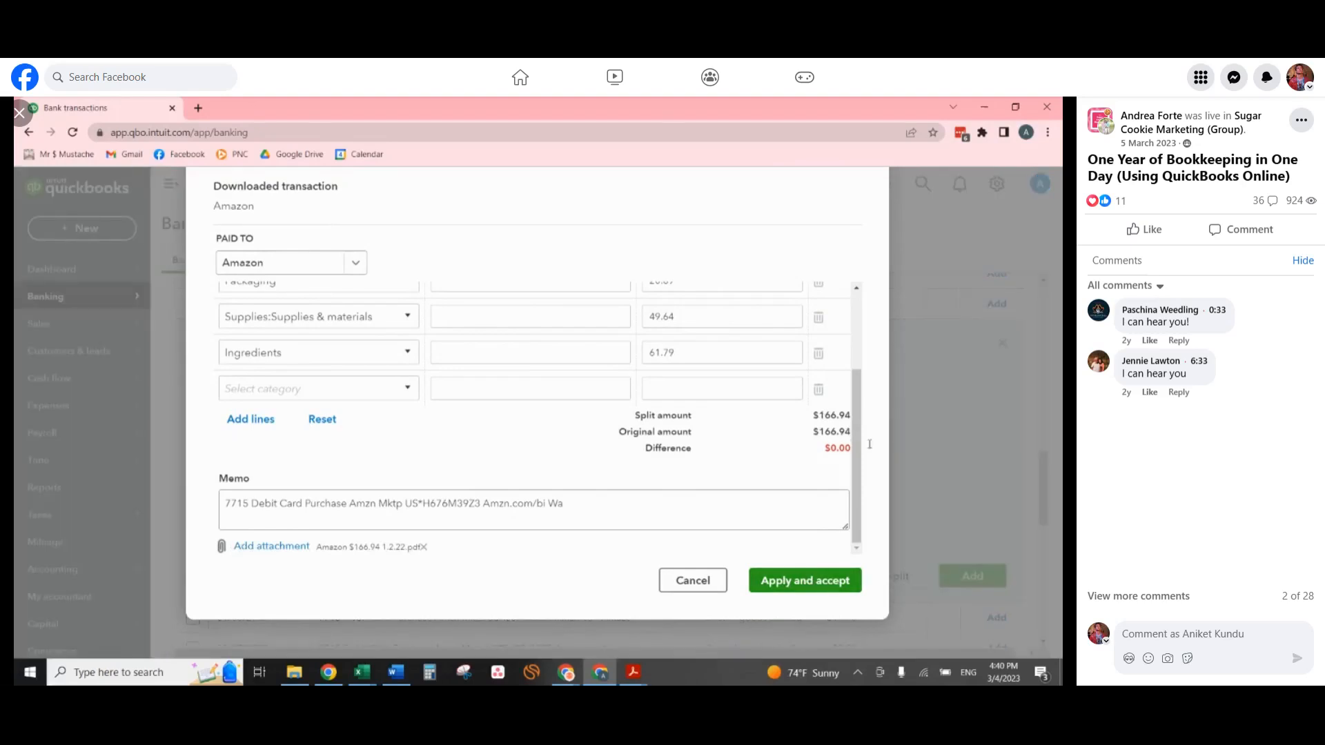
pyautogui.click(804, 581)
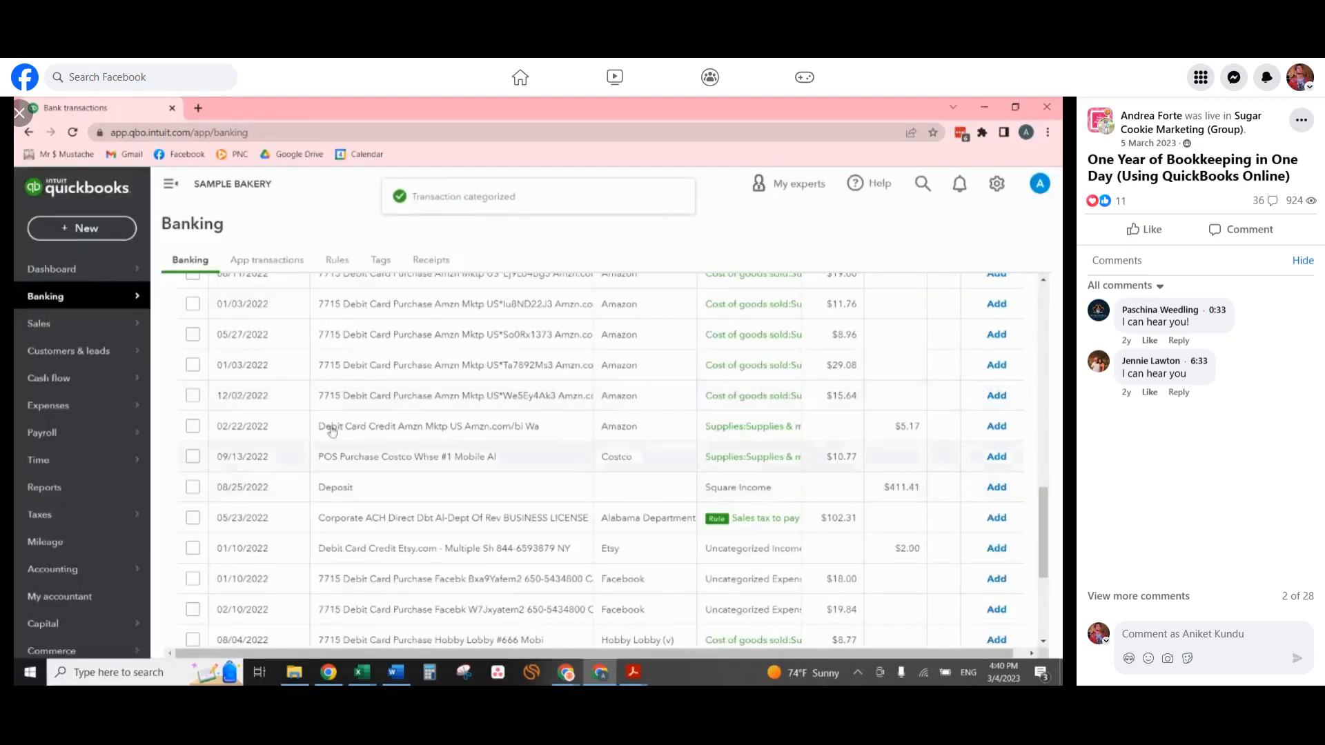
# Bulk-update the eight uncategorized Amazon purchases to type Expense, payee Amazon and category Supplies & materials under Supplies, and accept them.
pyautogui.scroll(1, 359, 420)
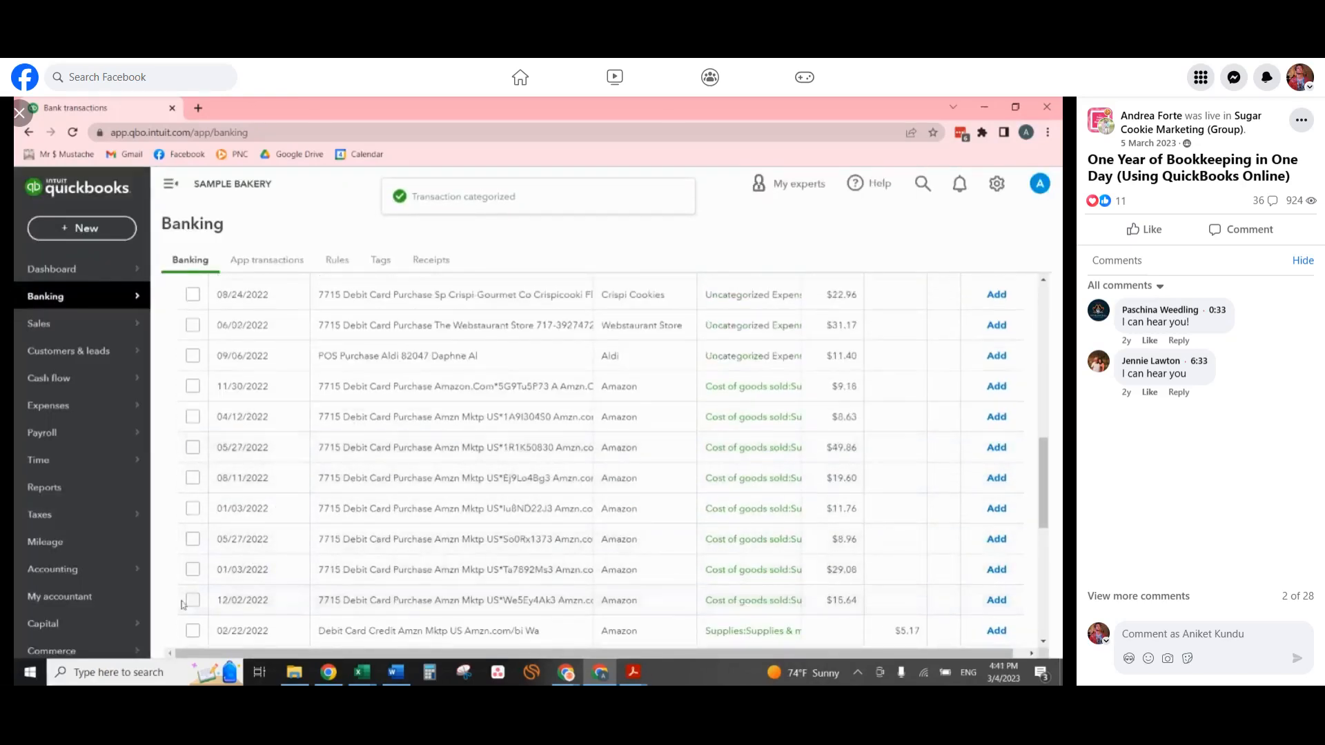
pyautogui.click(194, 570)
pyautogui.click(193, 539)
pyautogui.click(193, 509)
pyautogui.click(193, 478)
pyautogui.click(193, 447)
pyautogui.click(193, 416)
pyautogui.click(193, 388)
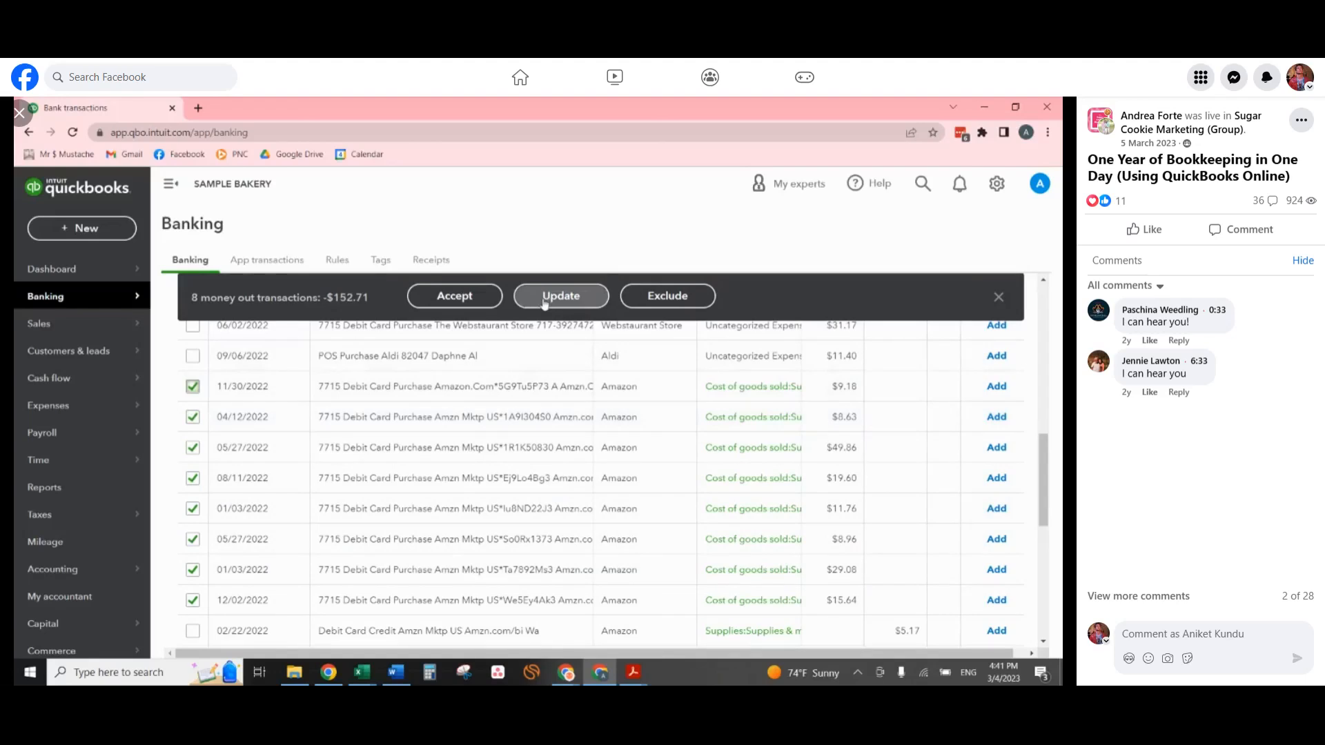
pyautogui.click(545, 298)
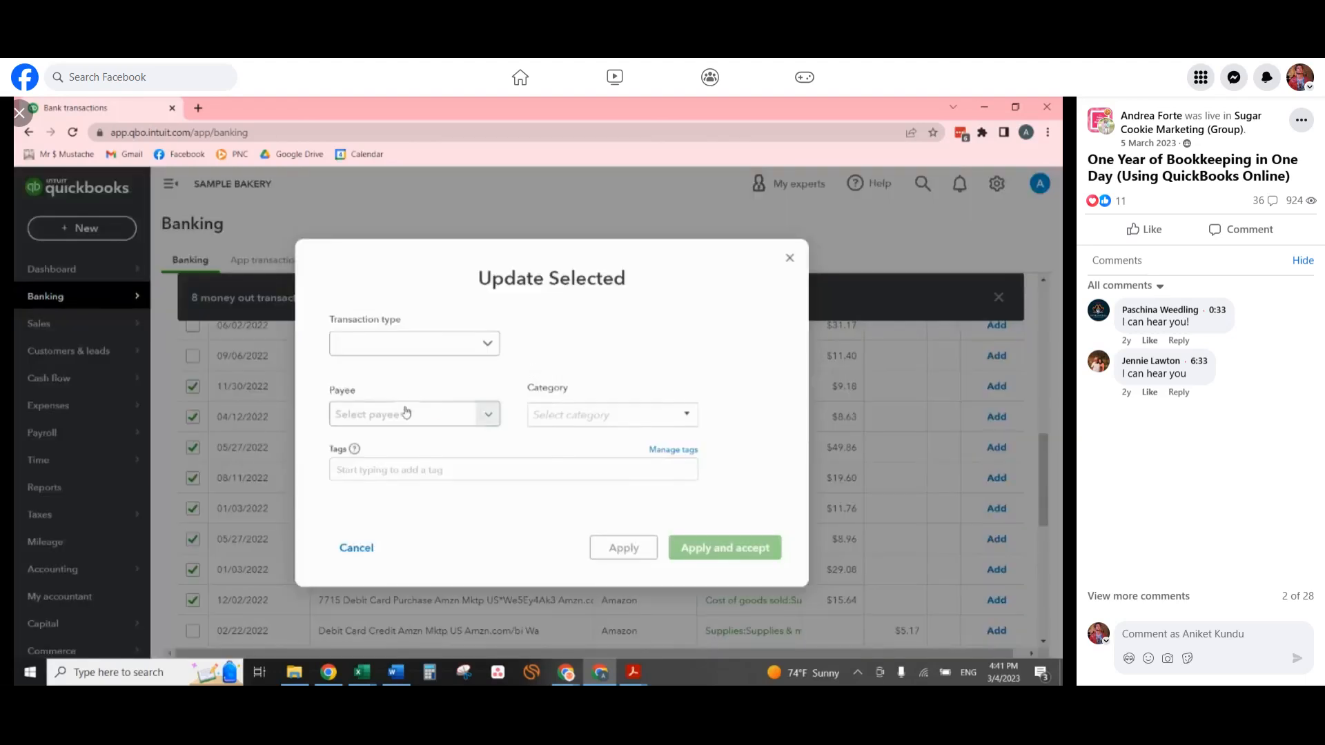
pyautogui.click(428, 343)
pyautogui.click(432, 373)
pyautogui.click(427, 414)
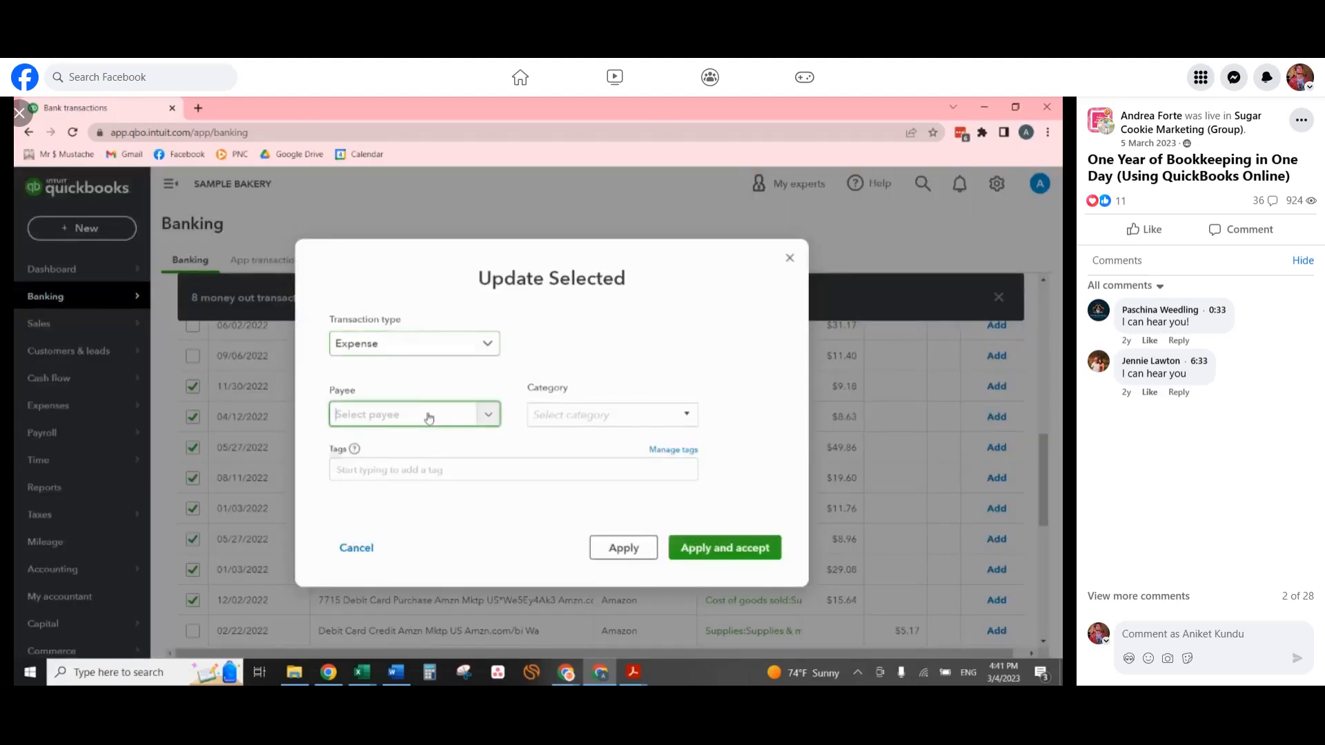
pyautogui.write('ama')
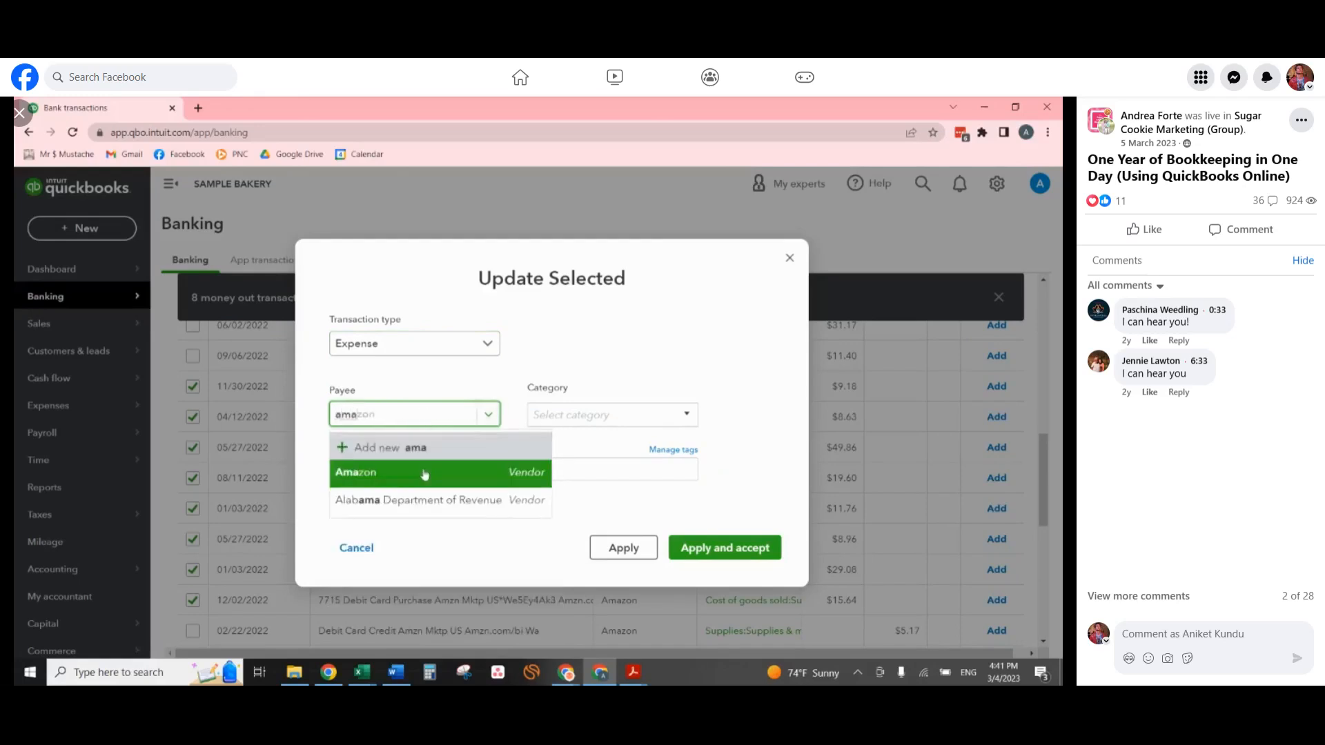
pyautogui.click(425, 474)
pyautogui.write('s:Sup')
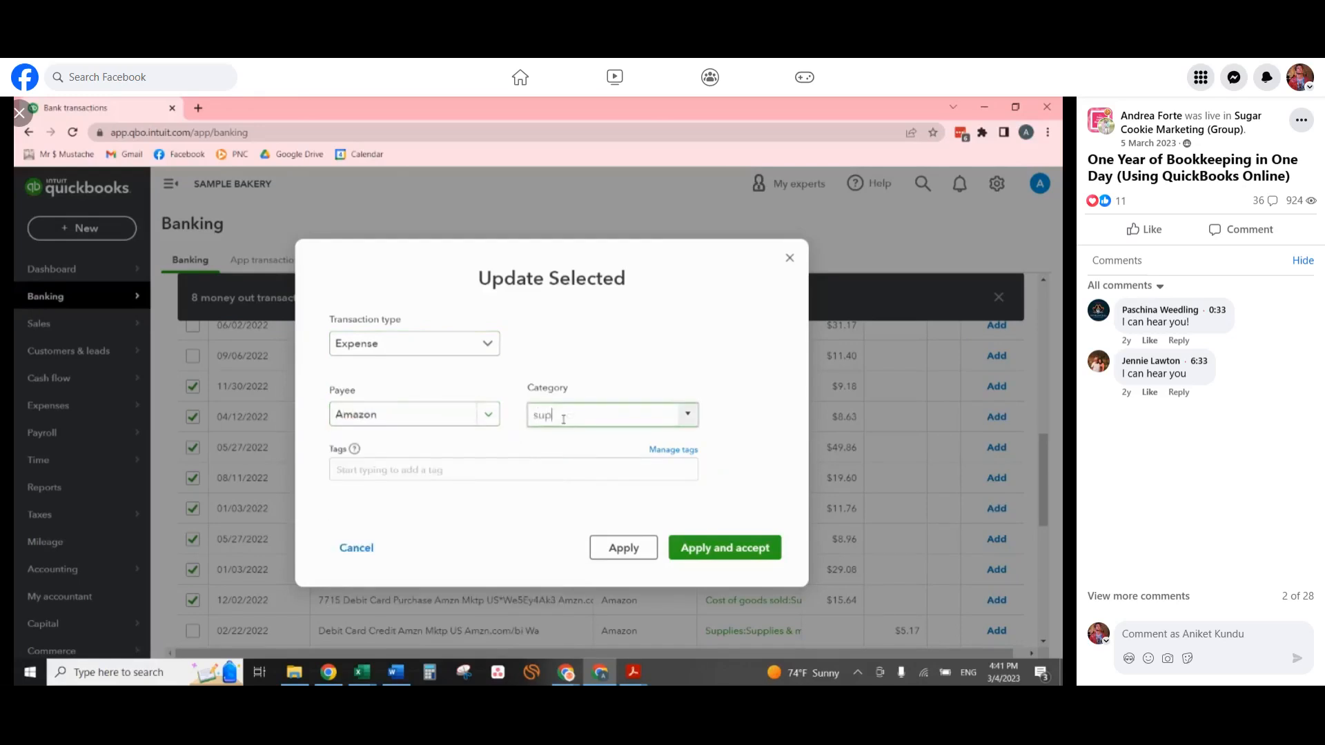
pyautogui.write('pl')
pyautogui.click(588, 523)
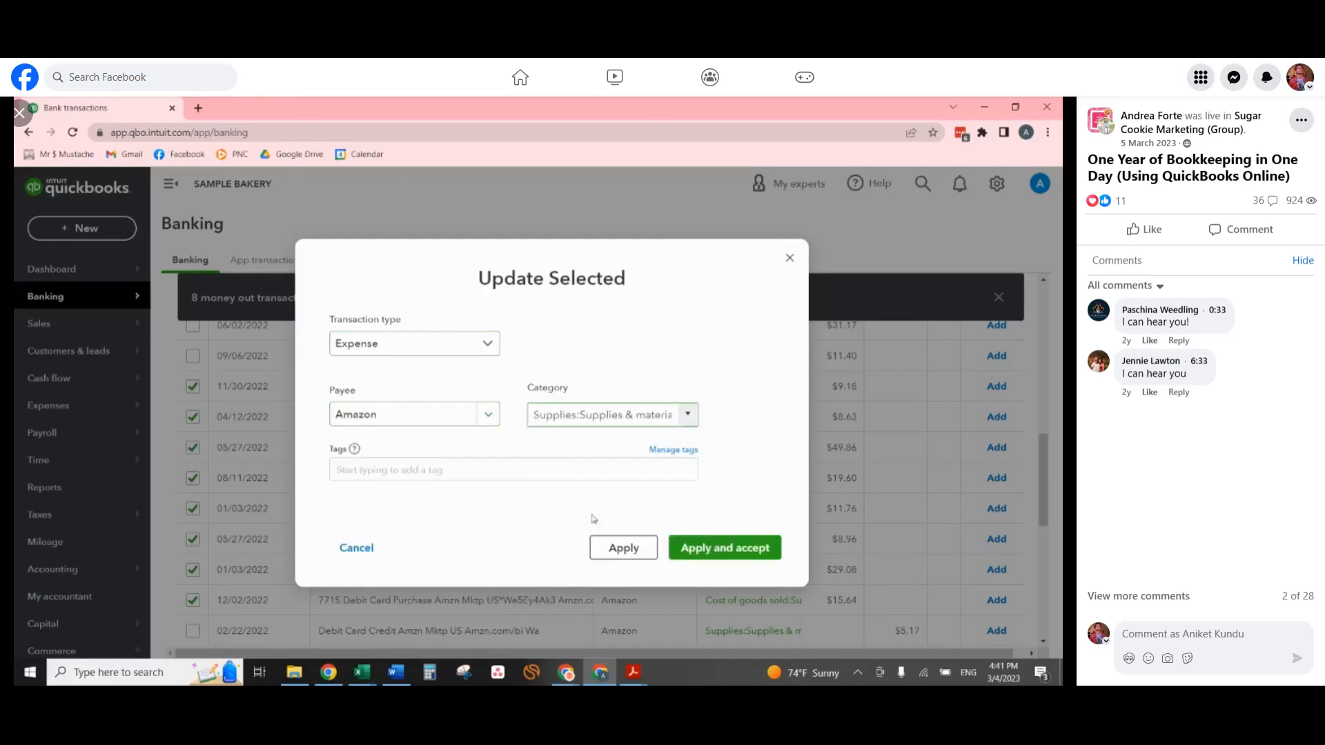
pyautogui.click(743, 549)
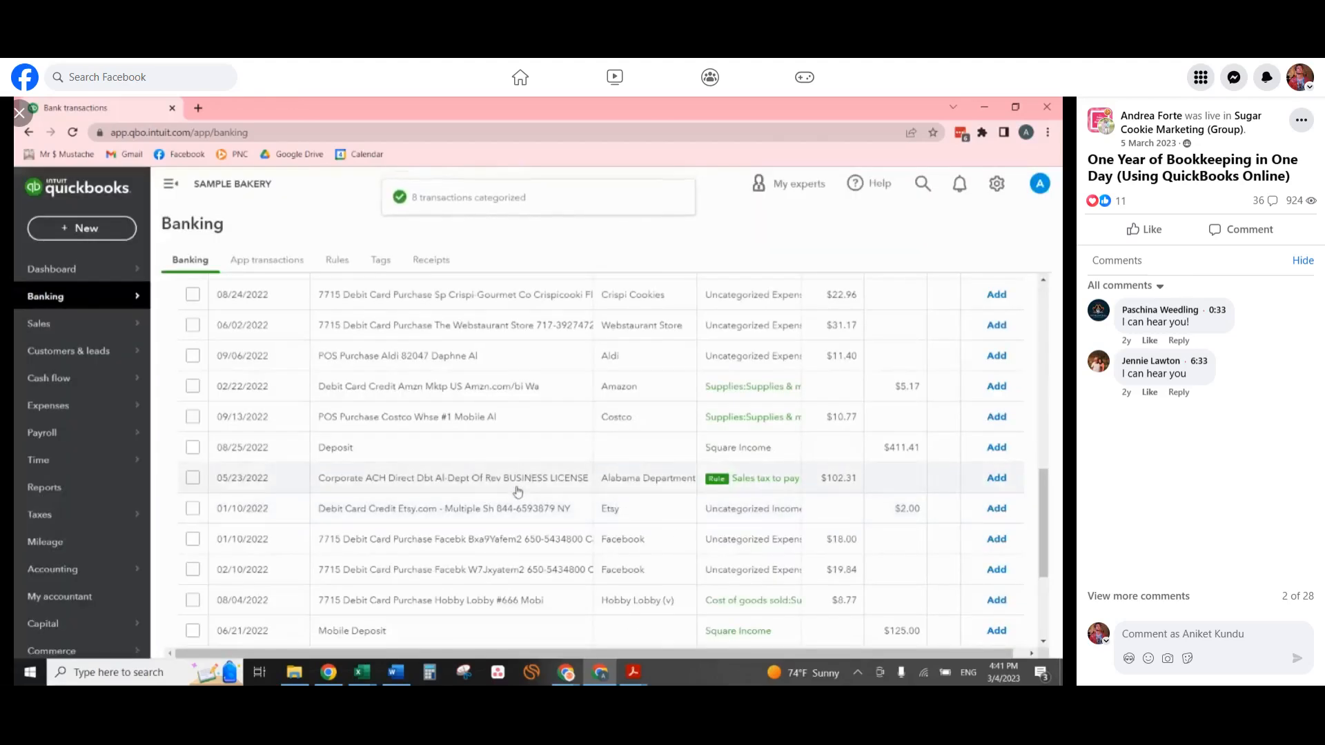
# Categorize the 09/06/2022 Aldi purchase as Ingredients and add it.
pyautogui.click(362, 361)
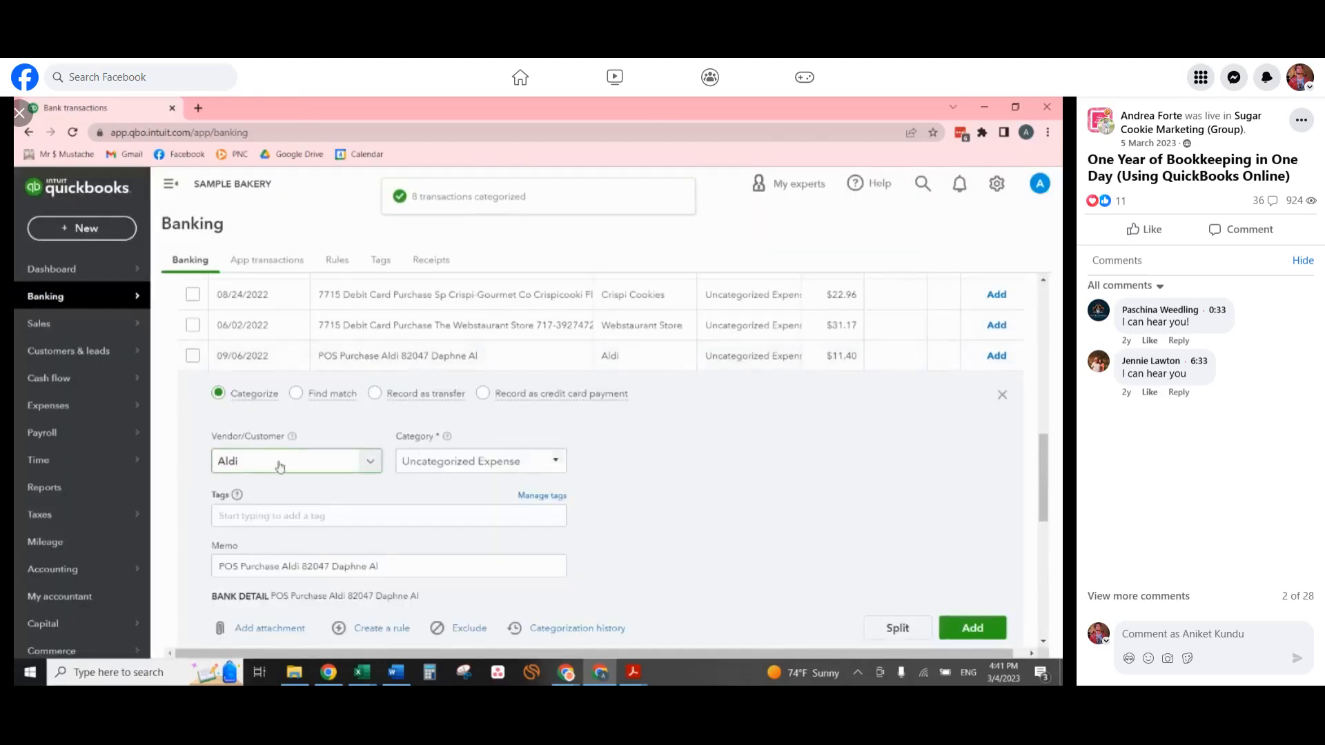
pyautogui.click(524, 468)
pyautogui.write('ing')
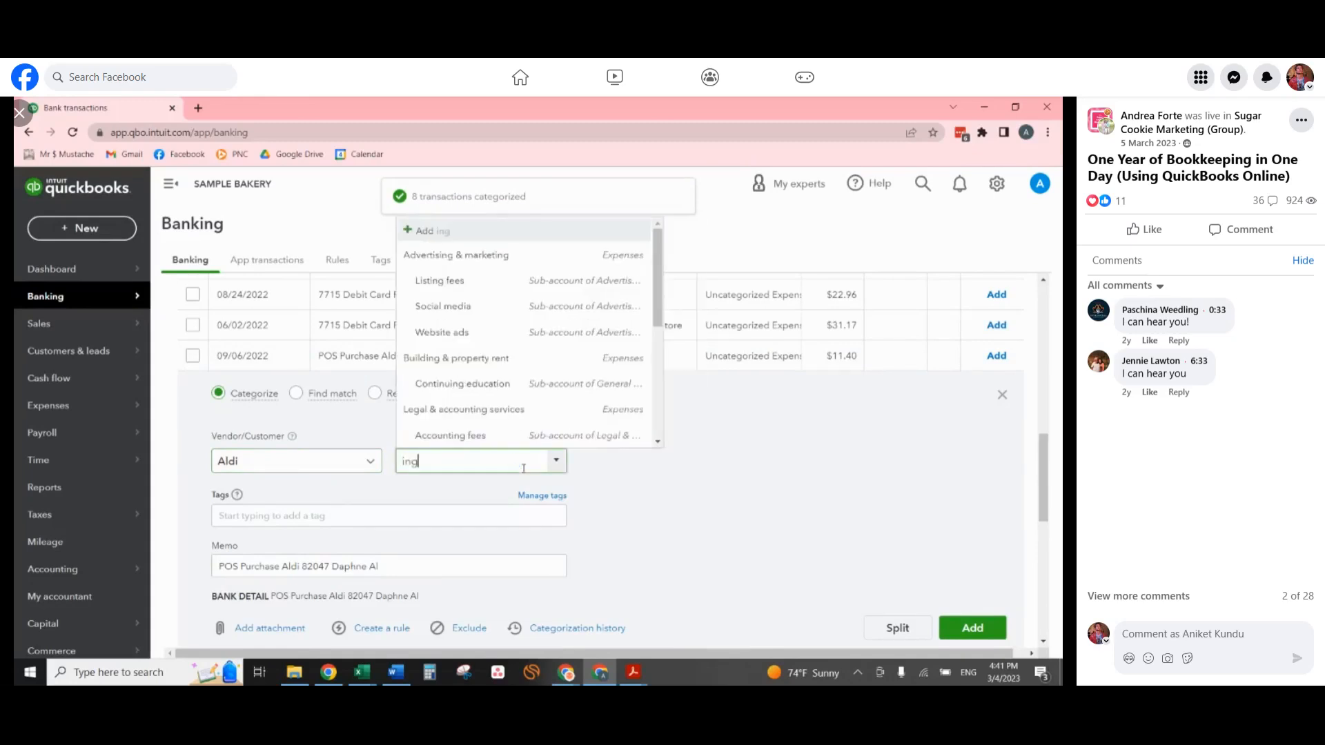
pyautogui.click(514, 514)
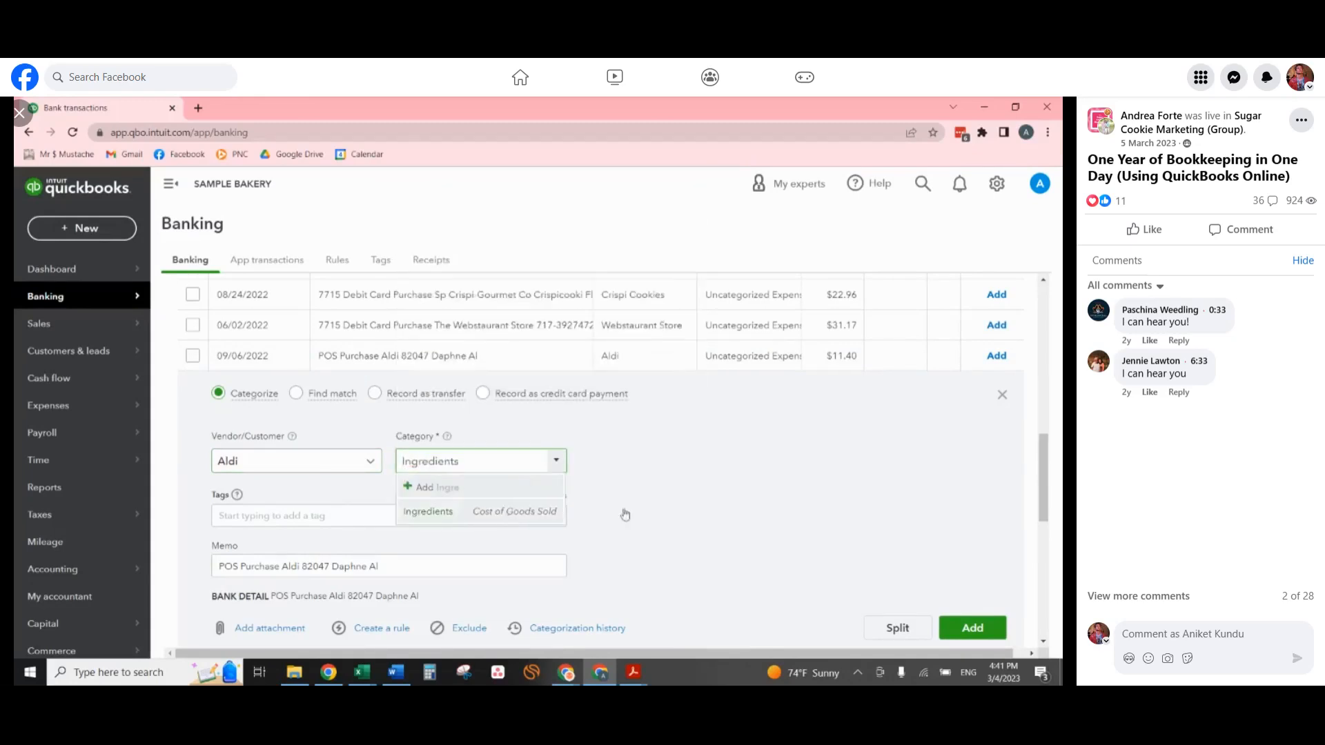
pyautogui.click(973, 628)
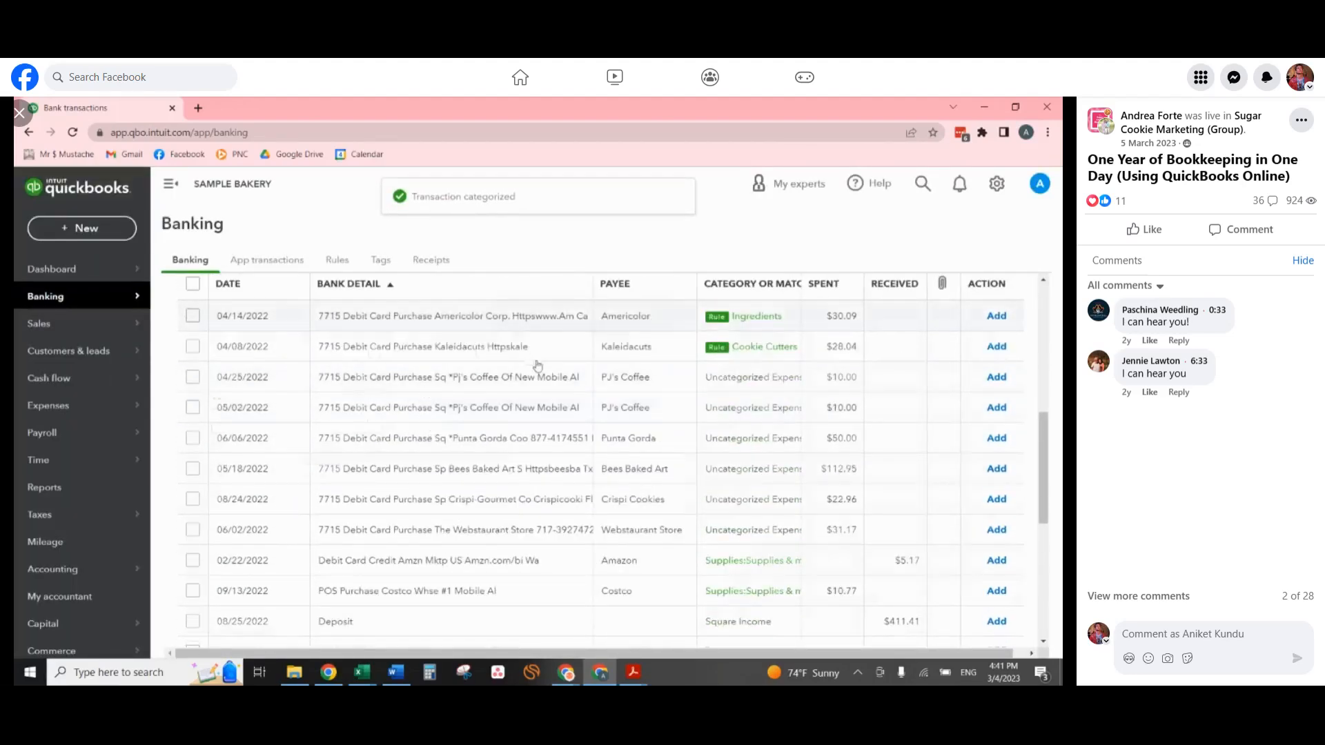
# Add the Americolor purchase as Ingredients and the Kaleidacuts purchase as Cookie Cutters, keeping their rule-based categories.
pyautogui.click(514, 321)
pyautogui.click(985, 606)
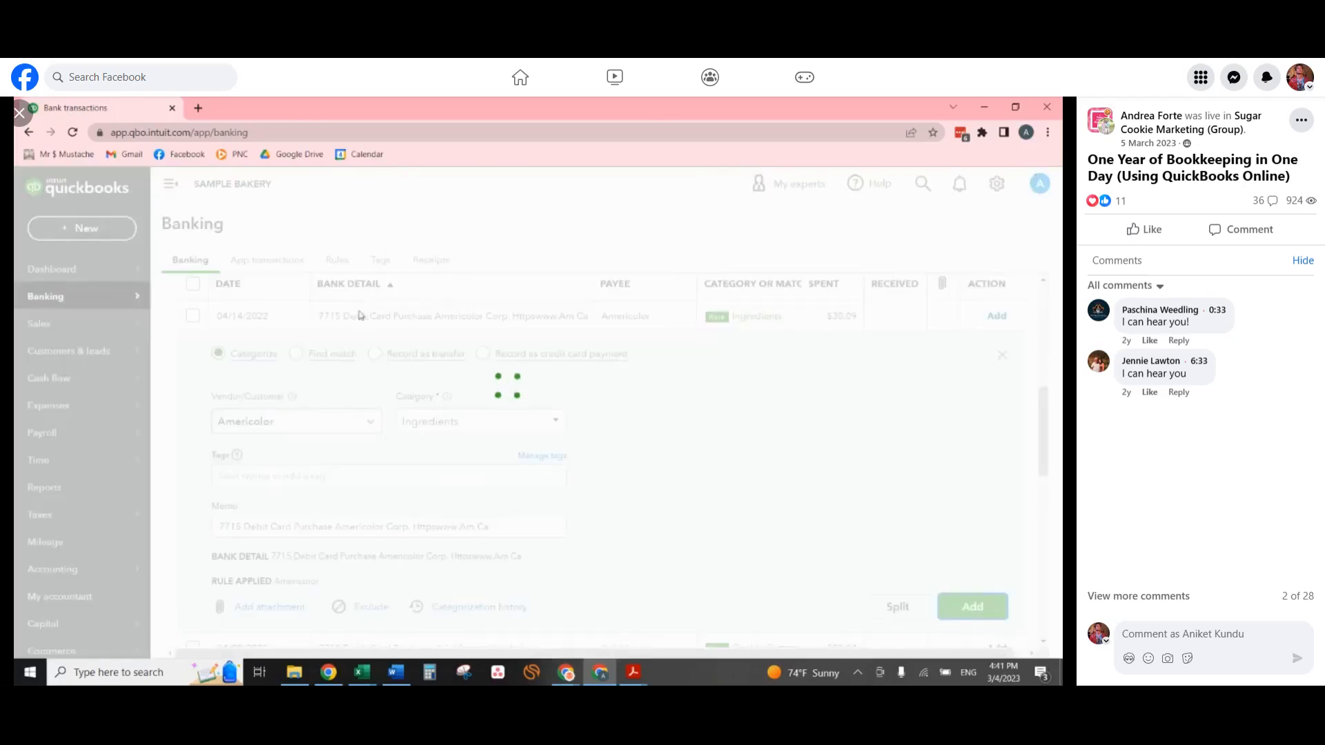
pyautogui.click(413, 317)
pyautogui.scroll(-2, 837, 369)
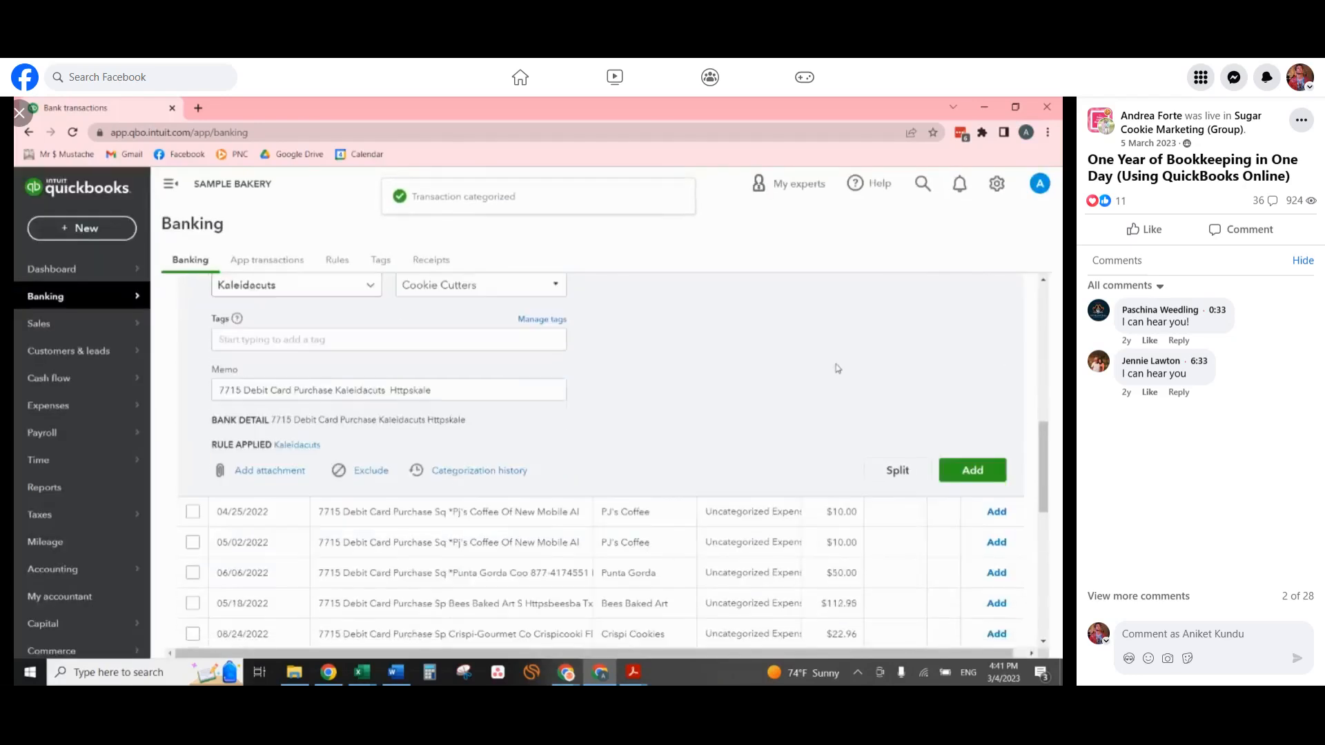
pyautogui.click(973, 470)
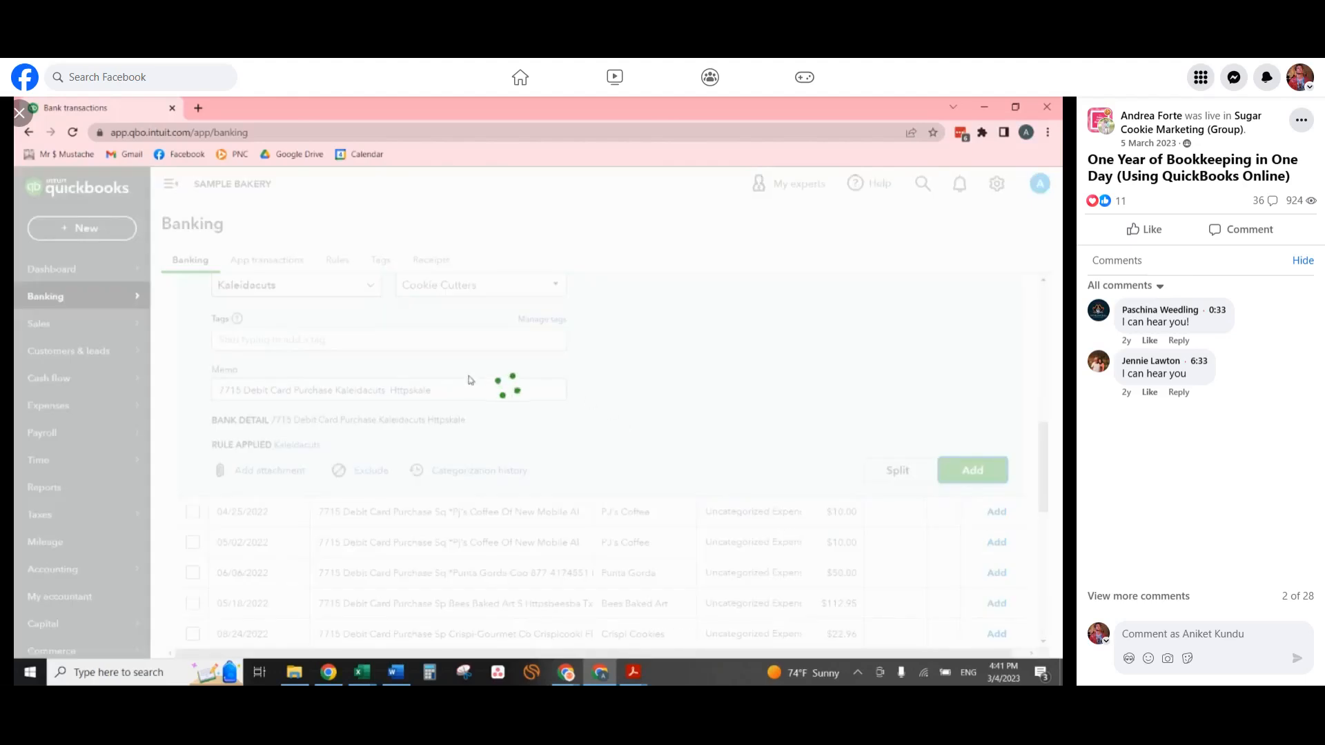
# Bulk-update both PJ's Coffee purchases to type Expense, payee PJ's Coffee and category Ingredients, accept them, and dismiss the rule suggestion.
pyautogui.scroll(2, 468, 379)
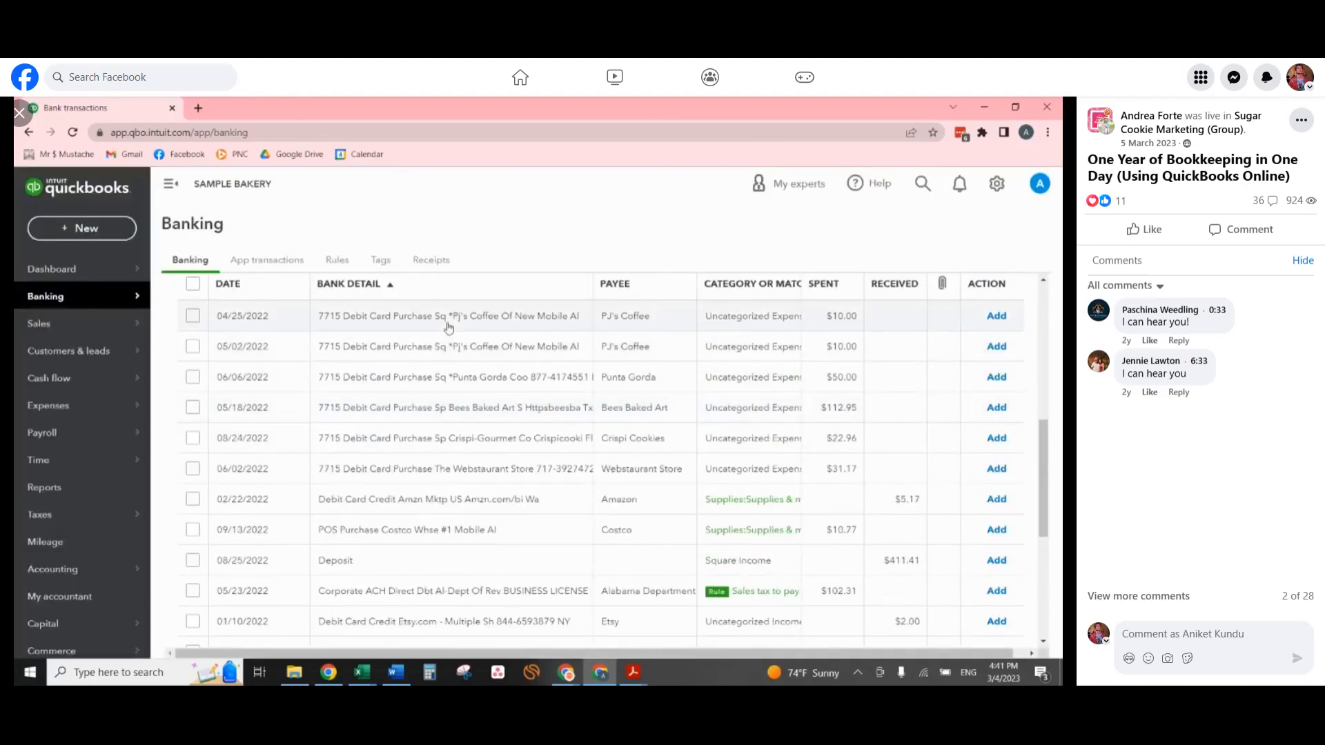
pyautogui.click(193, 318)
pyautogui.click(193, 346)
pyautogui.click(518, 301)
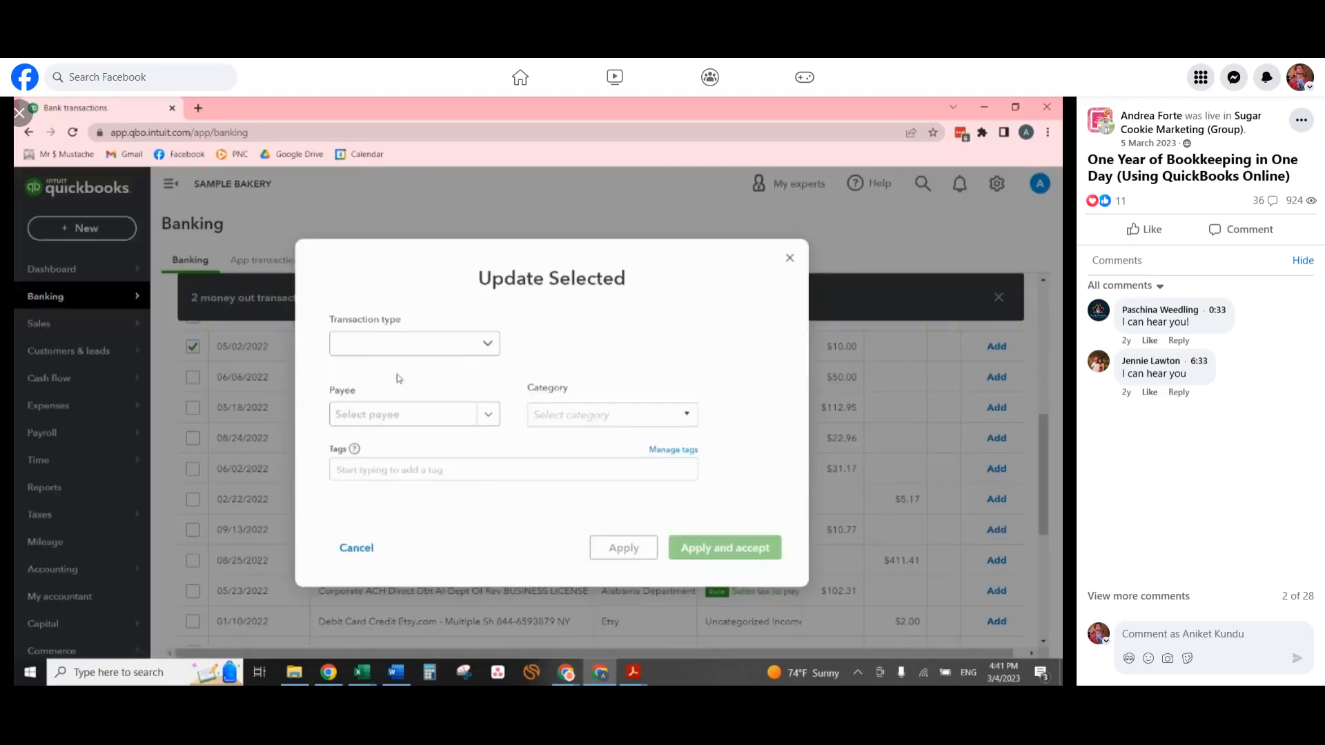
pyautogui.click(401, 343)
pyautogui.click(405, 375)
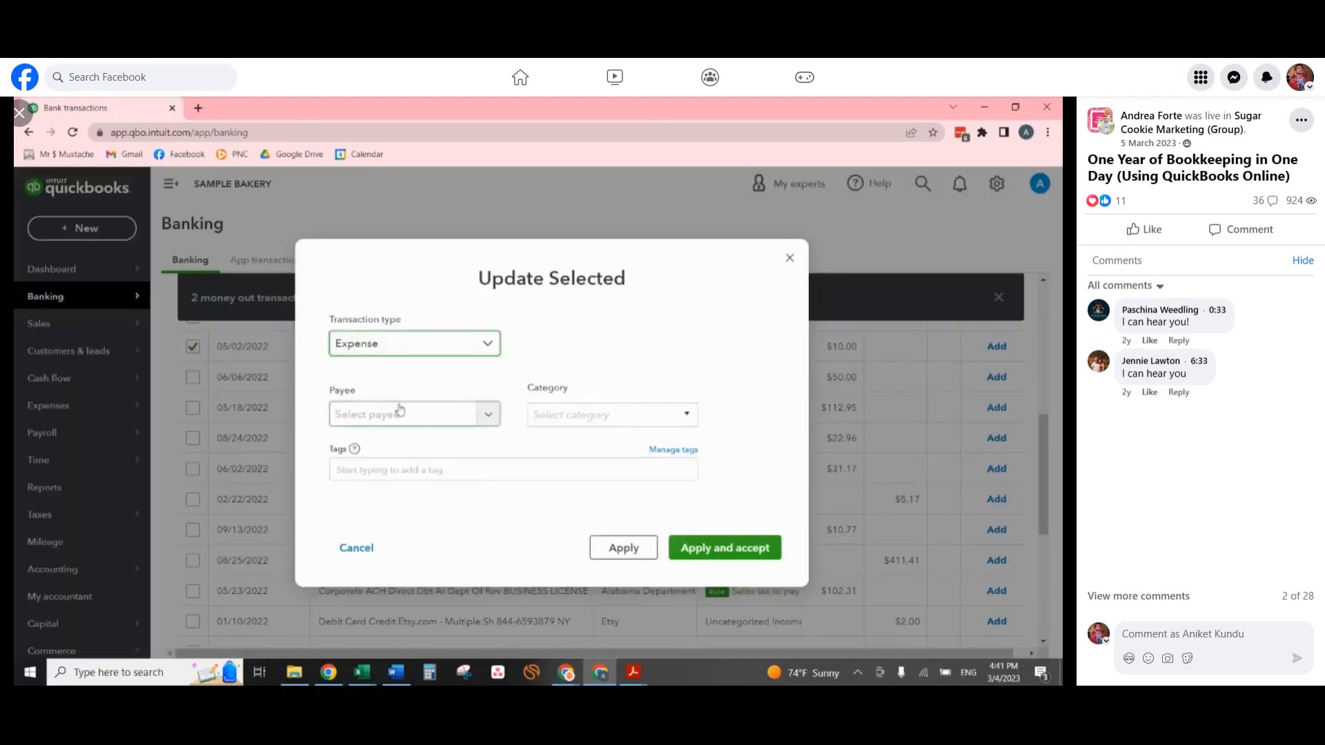
pyautogui.click(399, 412)
pyautogui.write('pj')
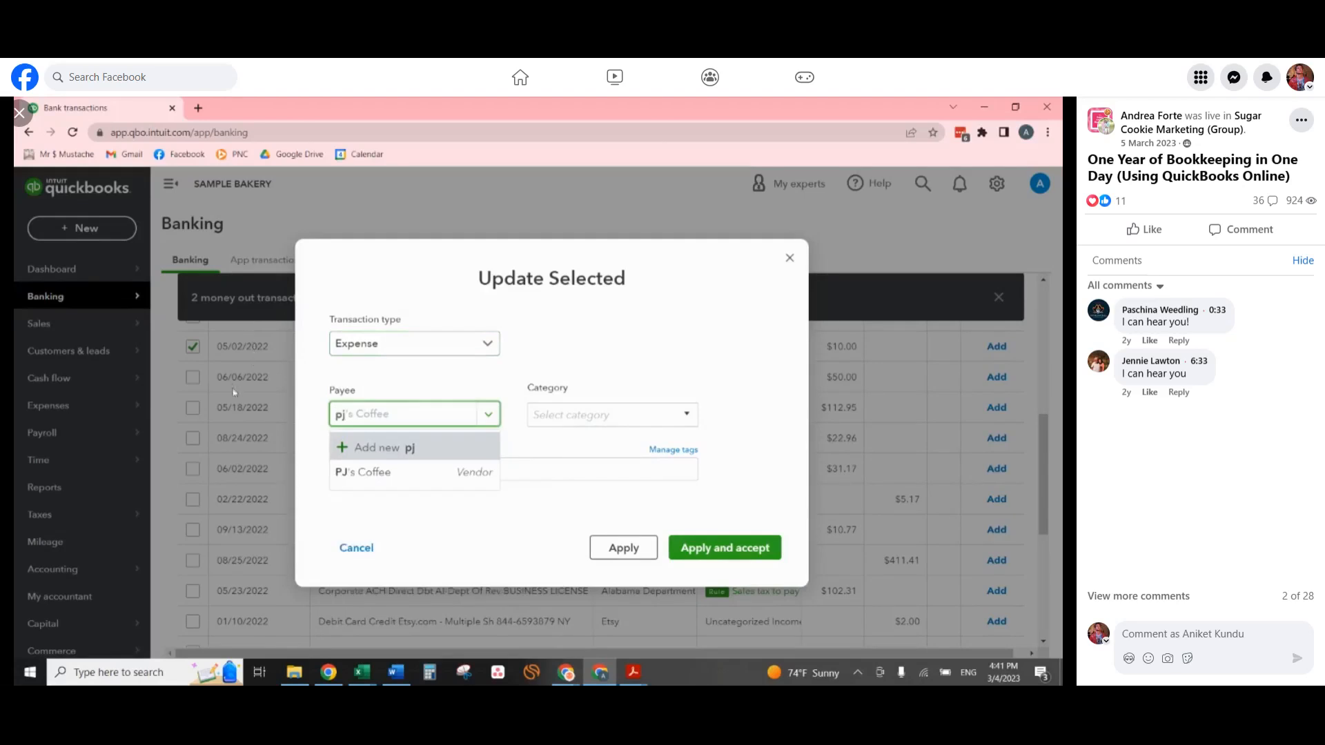
pyautogui.click(396, 469)
pyautogui.press('Tab')
pyautogui.write('ing')
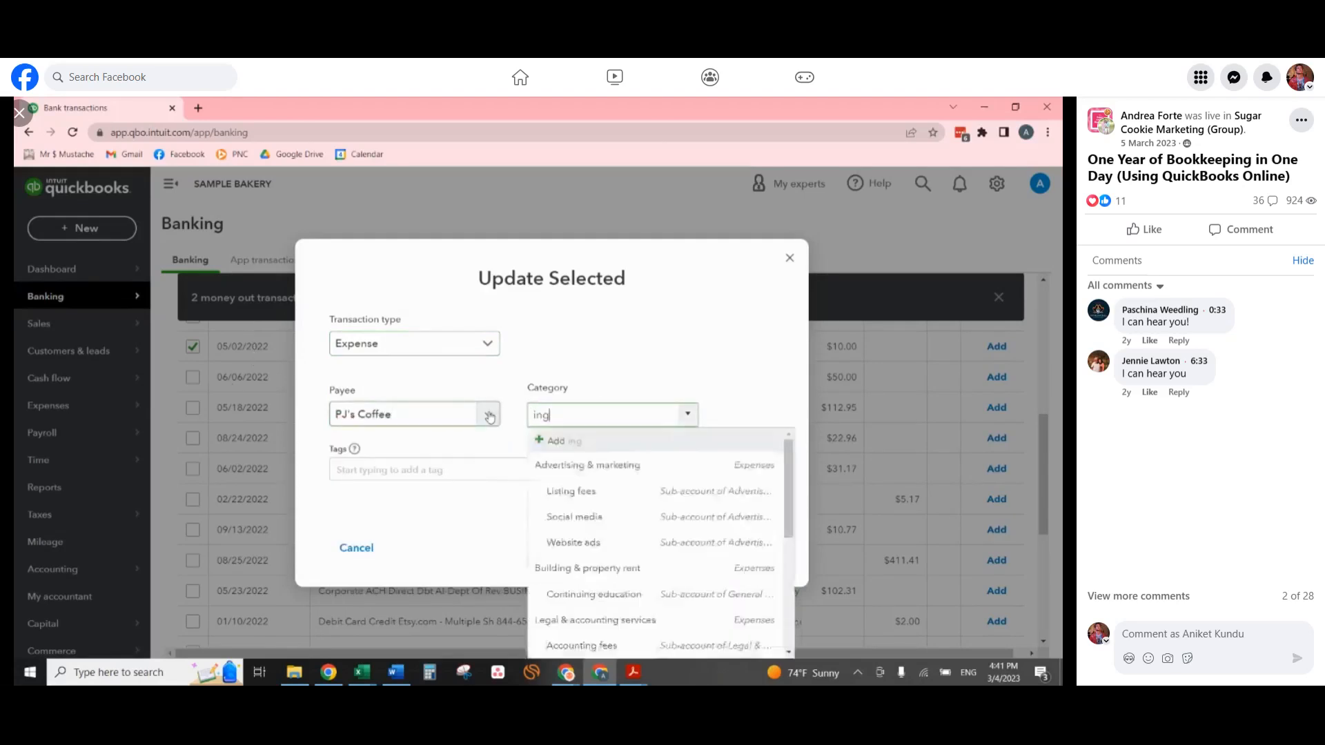
pyautogui.write('re')
pyautogui.click(586, 473)
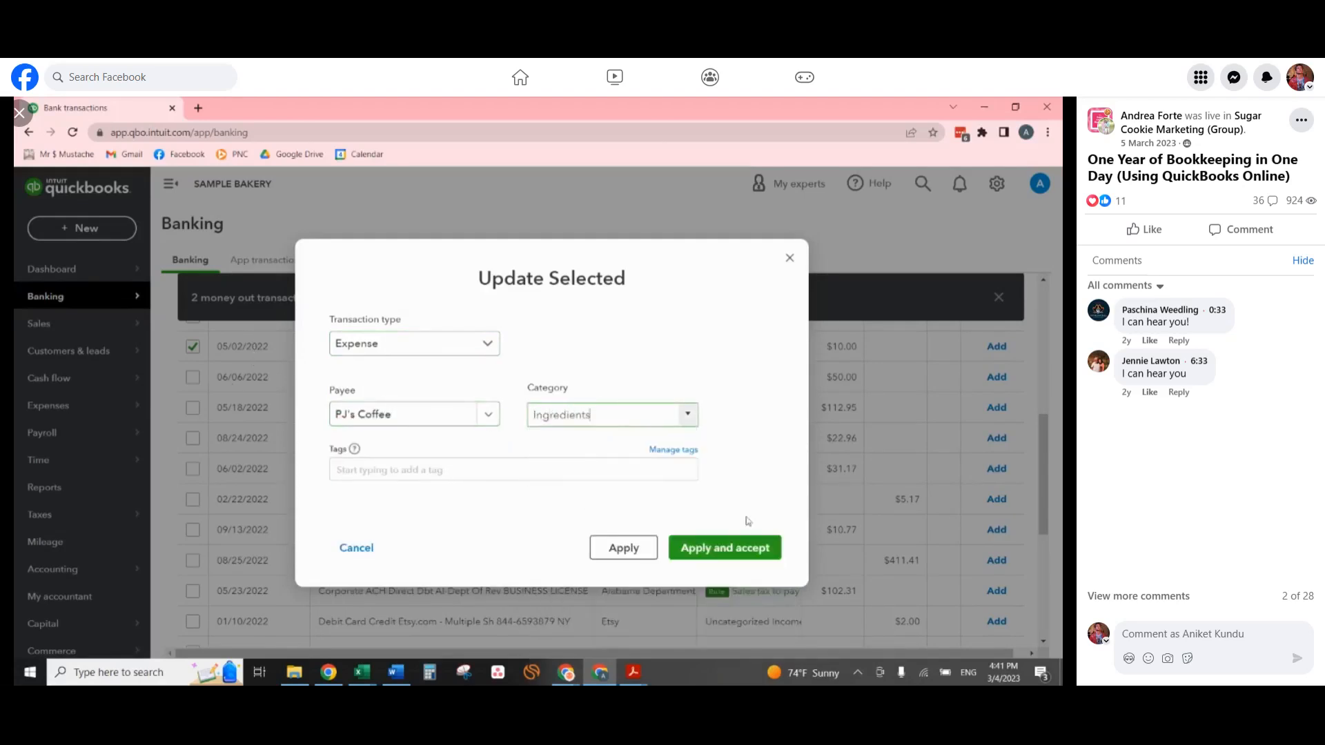
pyautogui.click(735, 547)
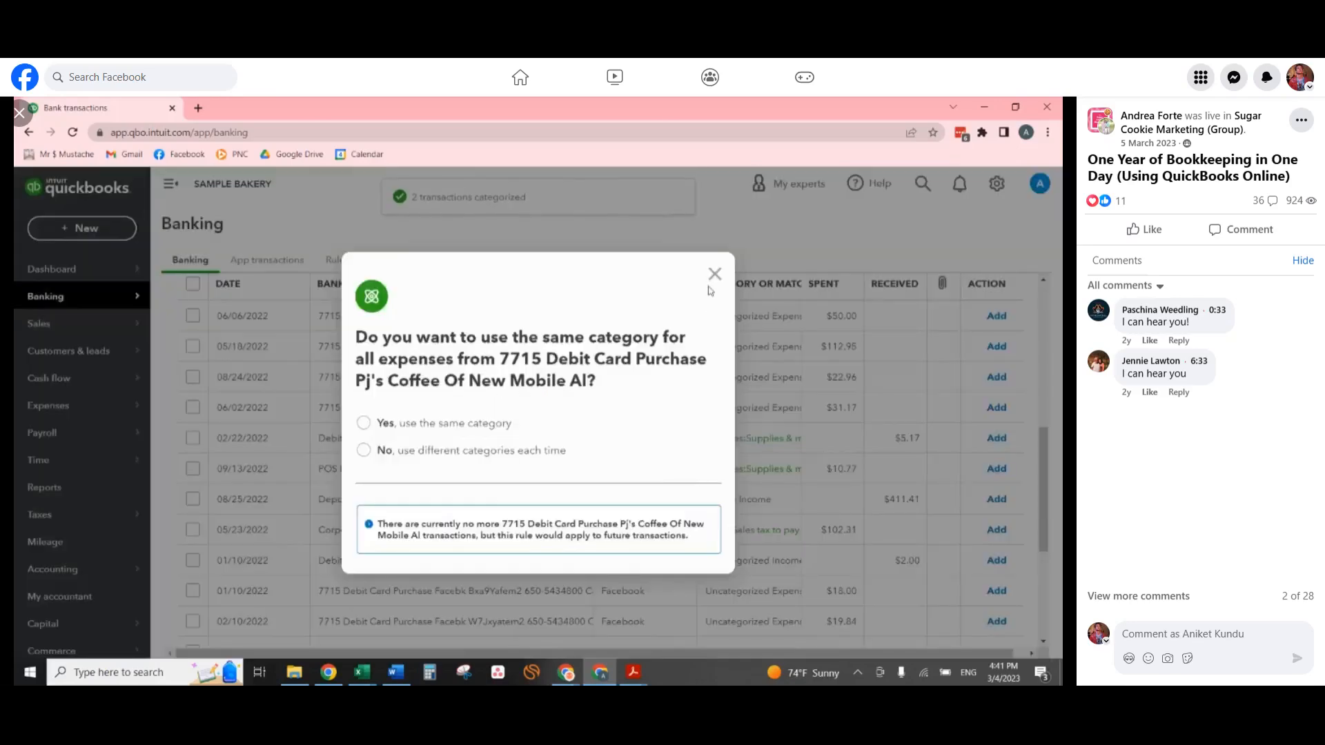
pyautogui.click(715, 277)
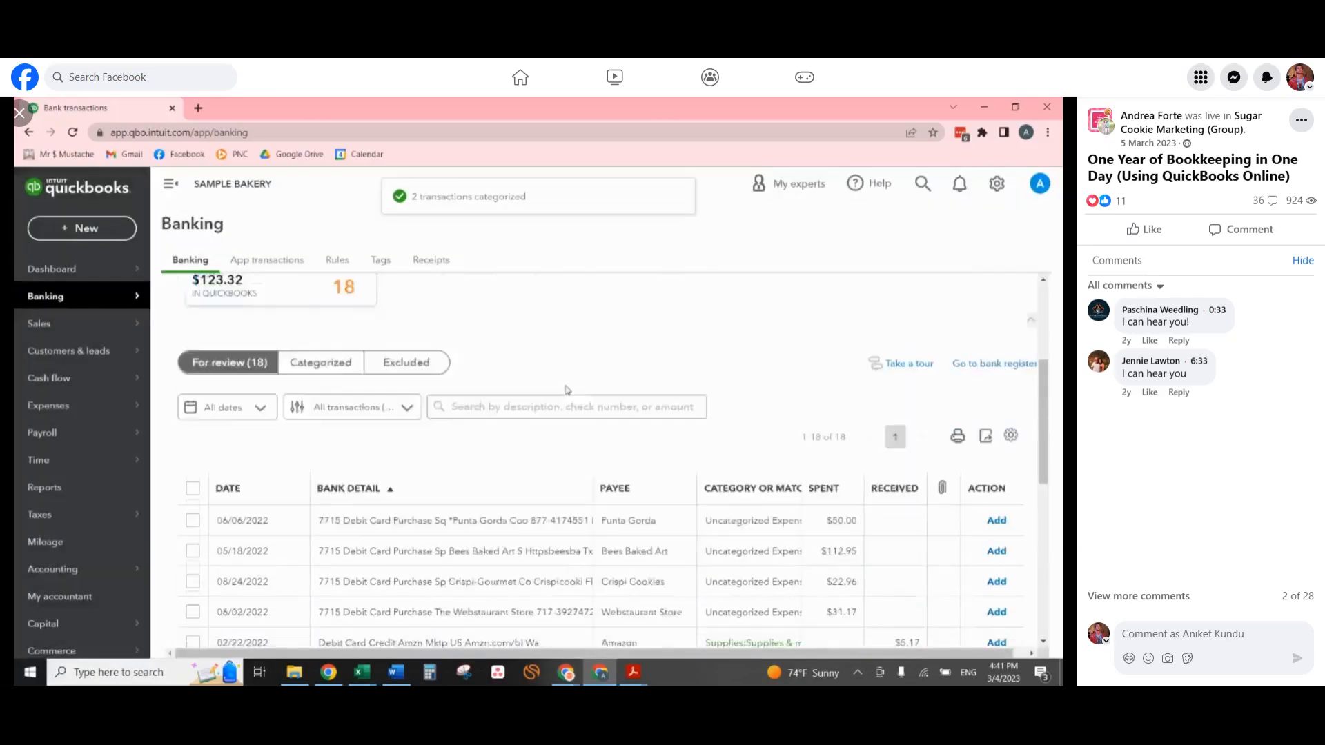
# Categorize the 05/18/2022 Bees Baked Art purchase as Ingredients and add it.
pyautogui.scroll(1, 568, 400)
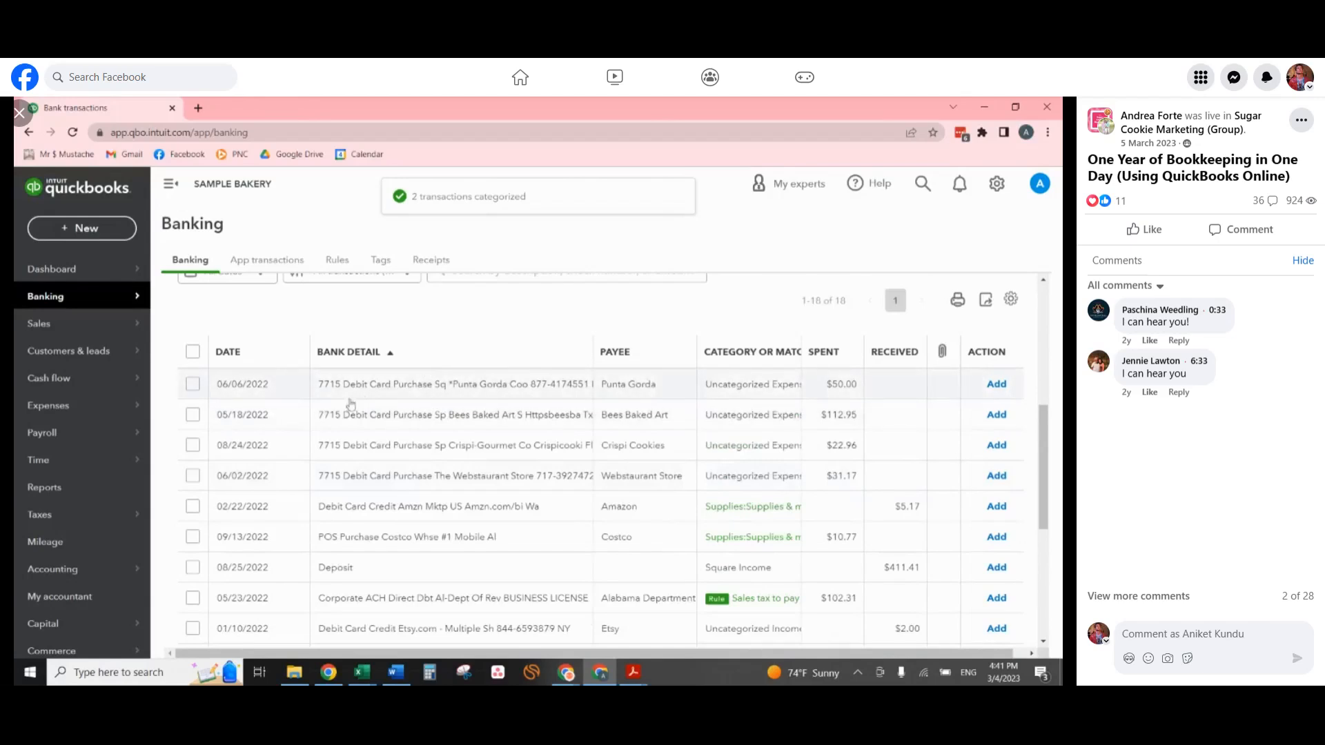
pyautogui.click(461, 422)
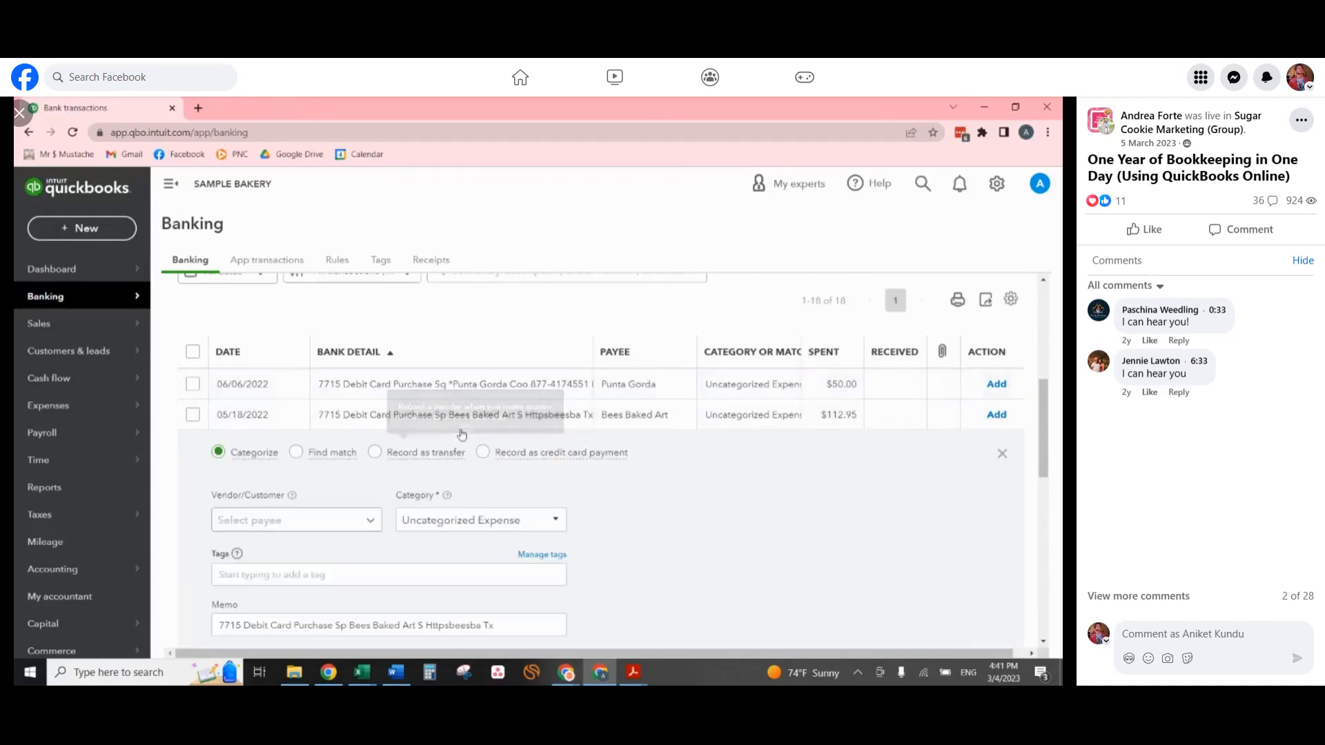
pyautogui.click(314, 526)
pyautogui.press('Tab')
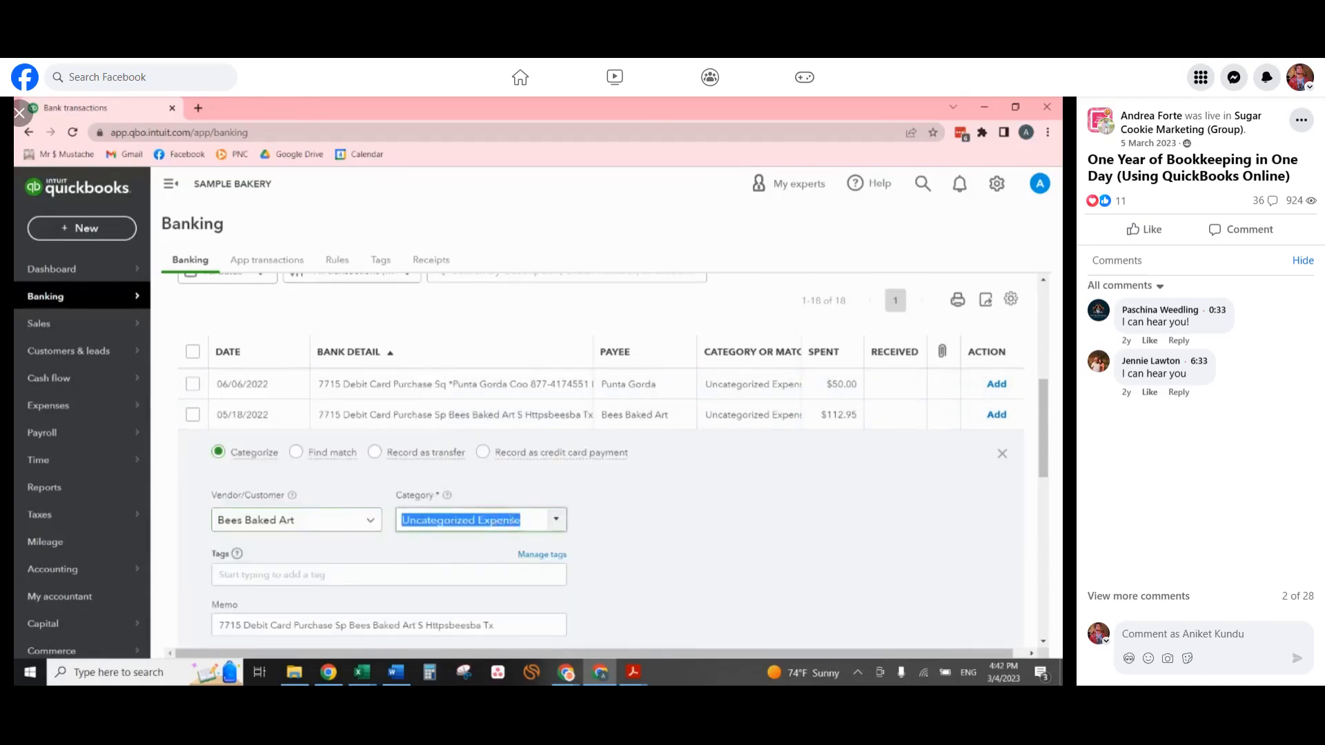
pyautogui.write('ing')
pyautogui.press('Tab')
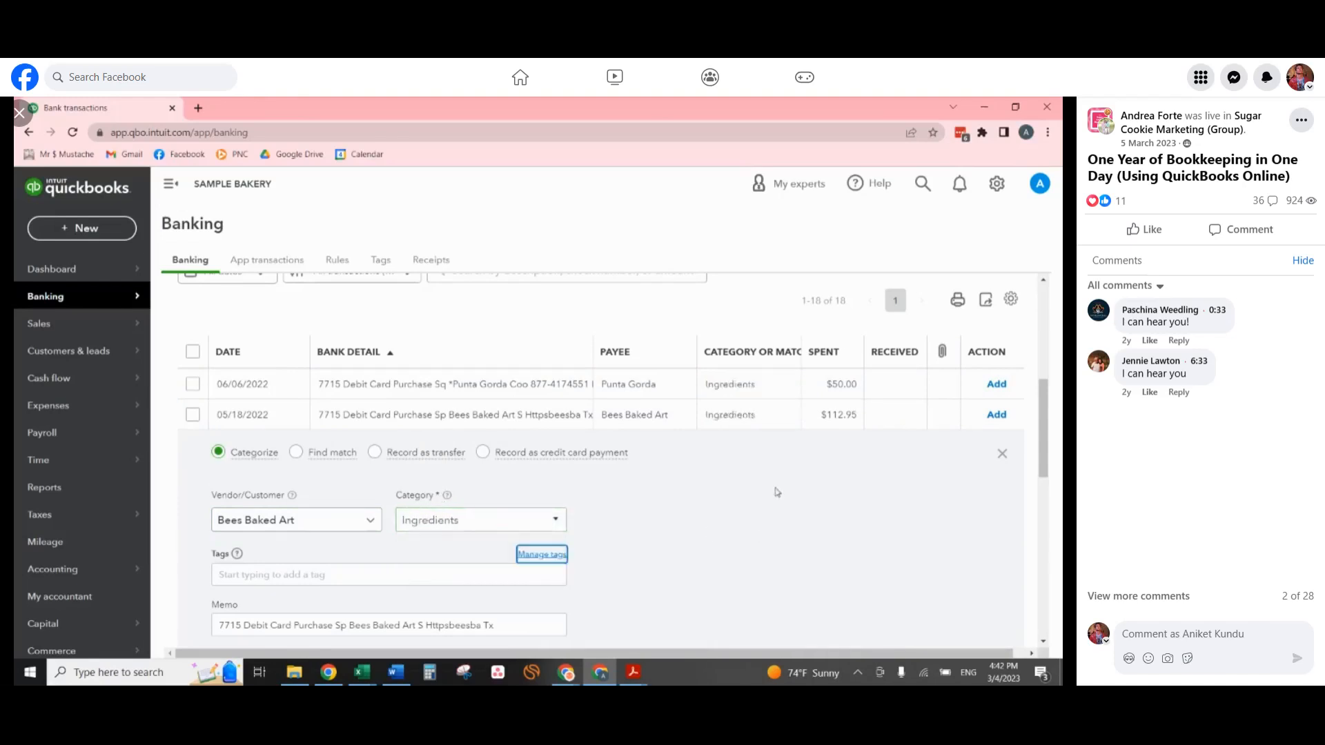
pyautogui.scroll(-3, 948, 460)
pyautogui.click(994, 490)
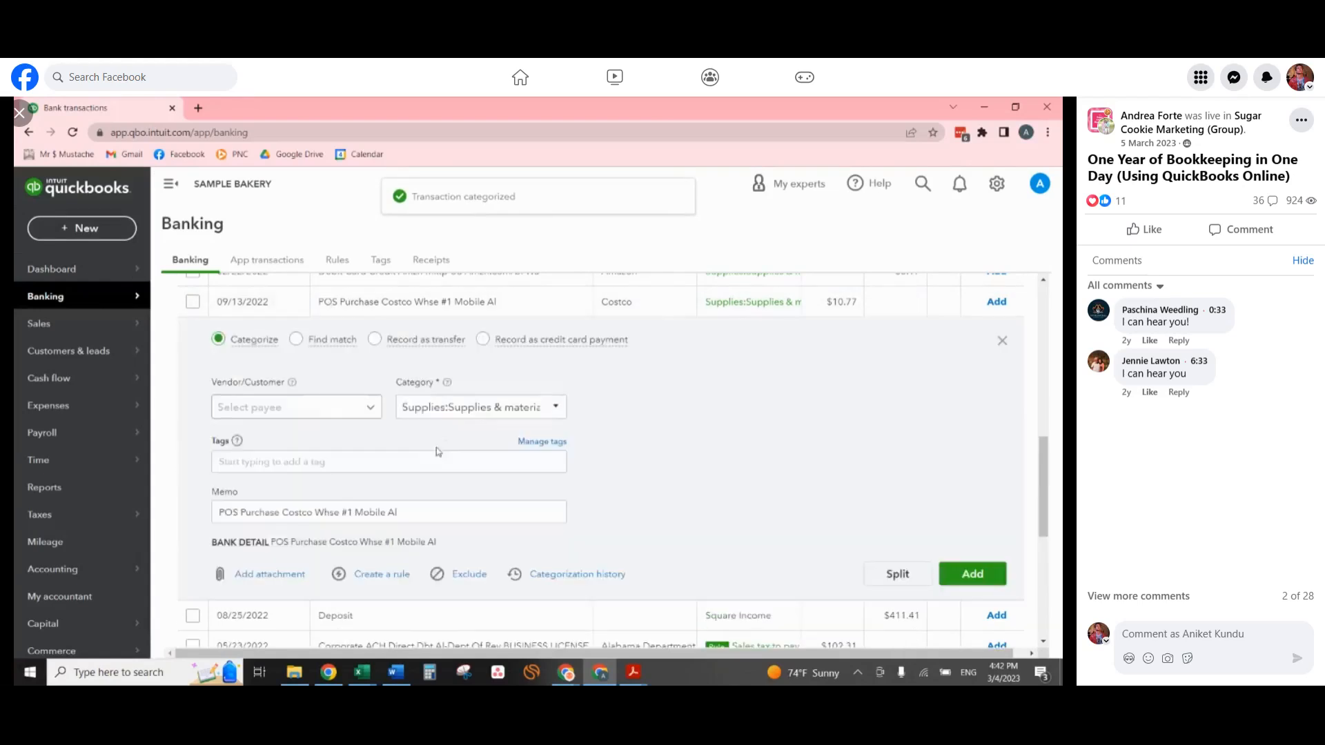
# Change the 09/13/2022 Costco purchase's category to Ingredients and add it.
pyautogui.click(492, 403)
pyautogui.write('ing')
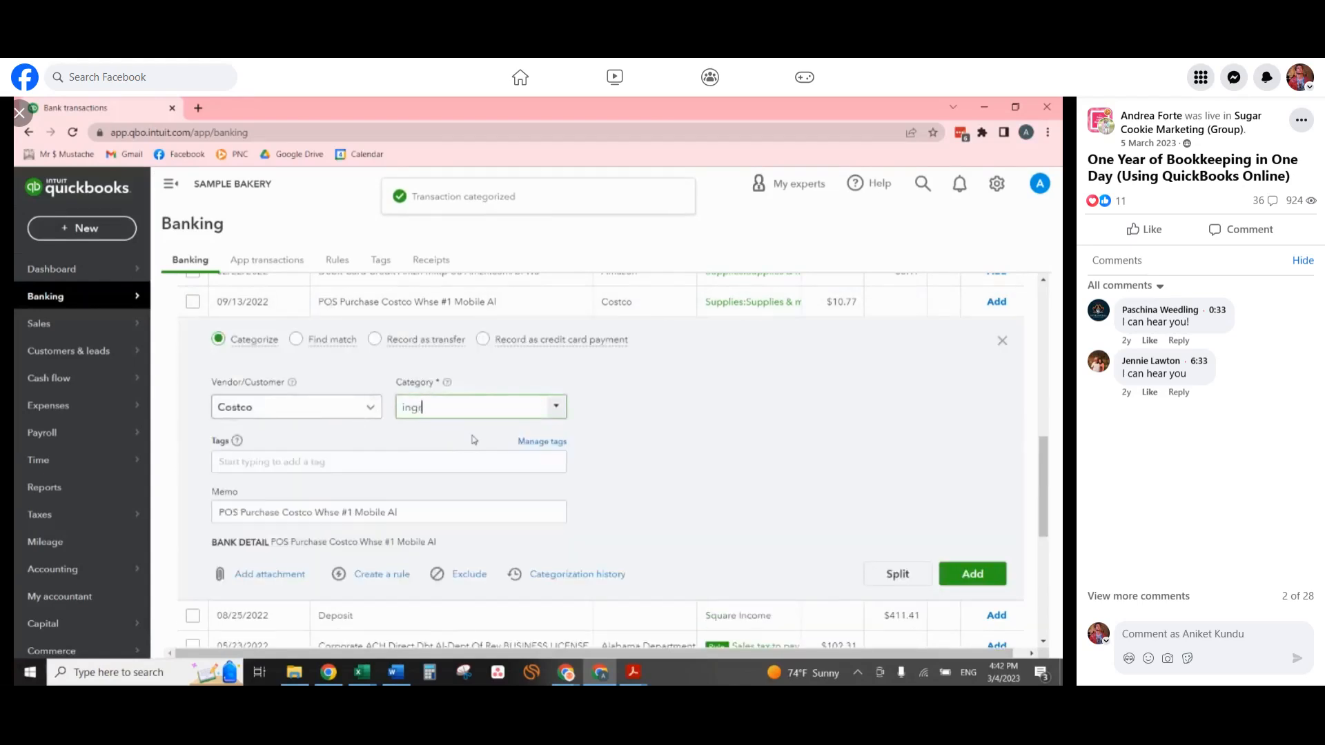
pyautogui.press('Tab')
pyautogui.click(945, 576)
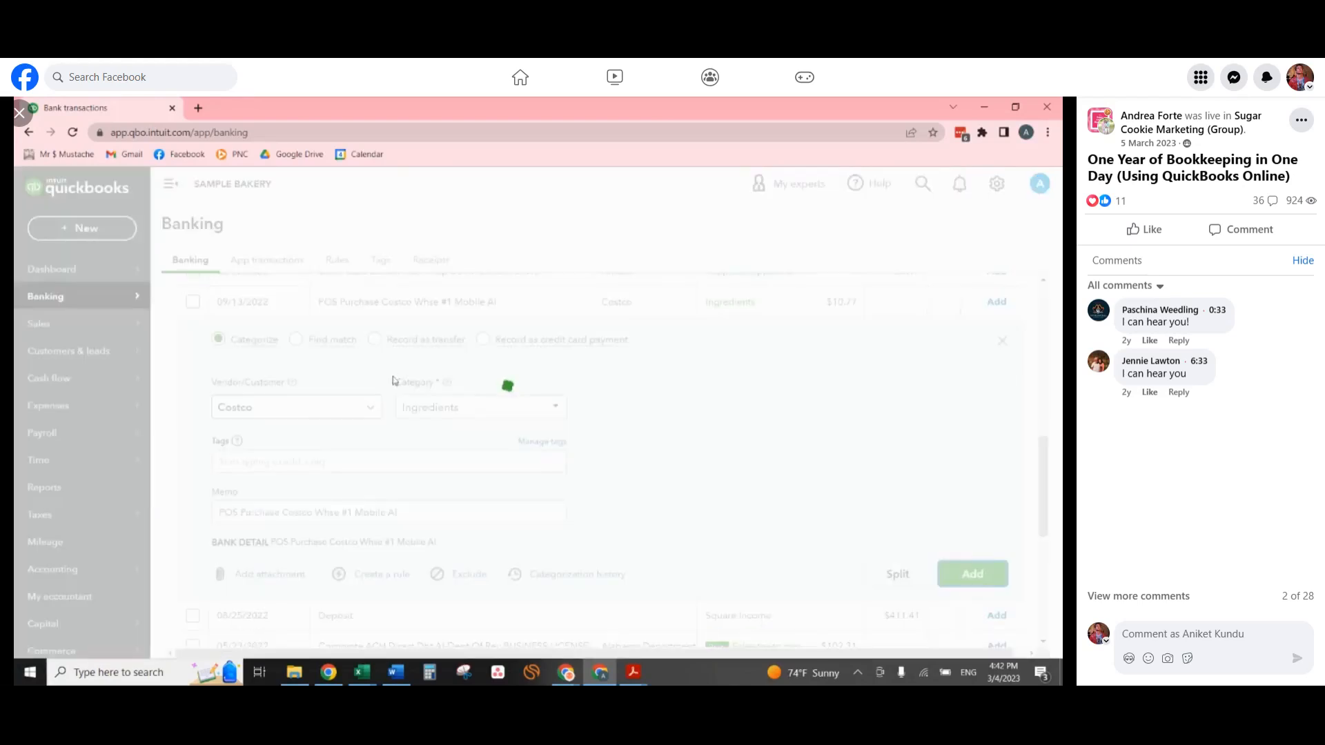
# Change the 06/06/2022 Punta Gorda purchase's category to Packaging and add the transaction.
pyautogui.scroll(3, 446, 383)
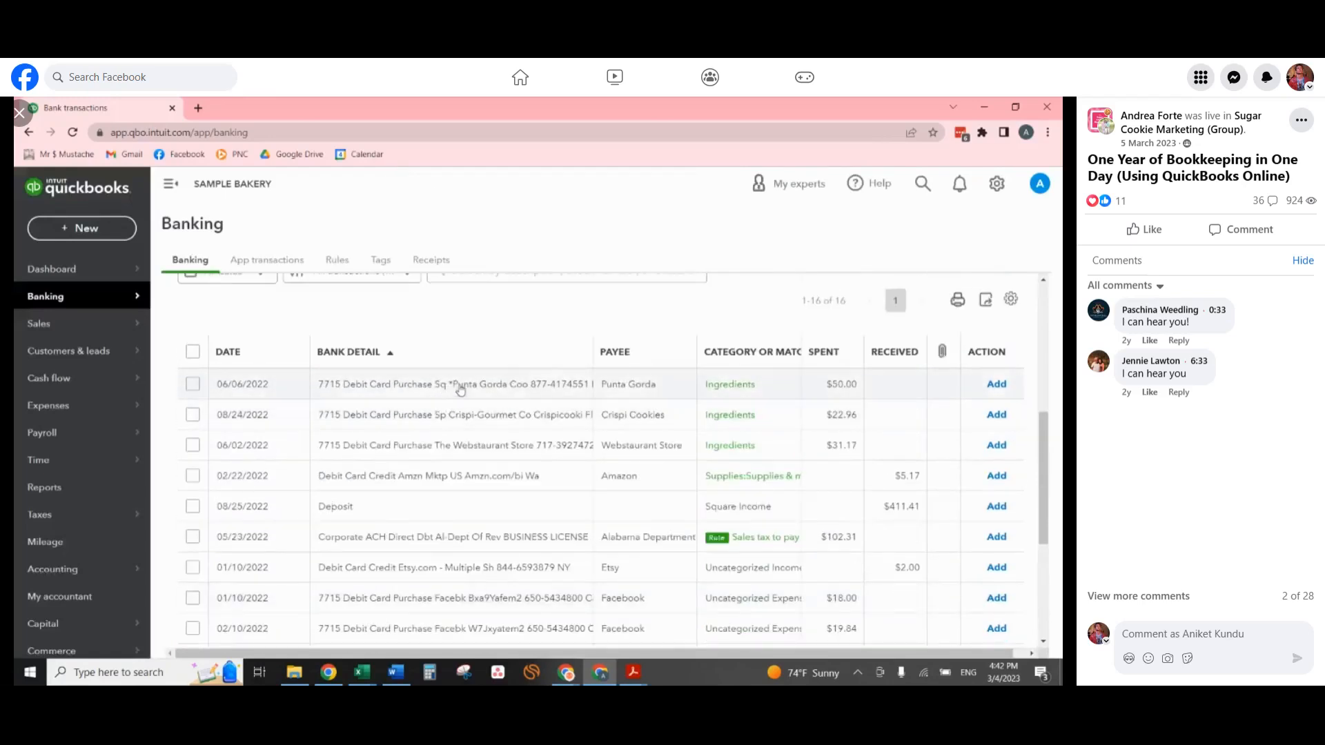
pyautogui.click(460, 387)
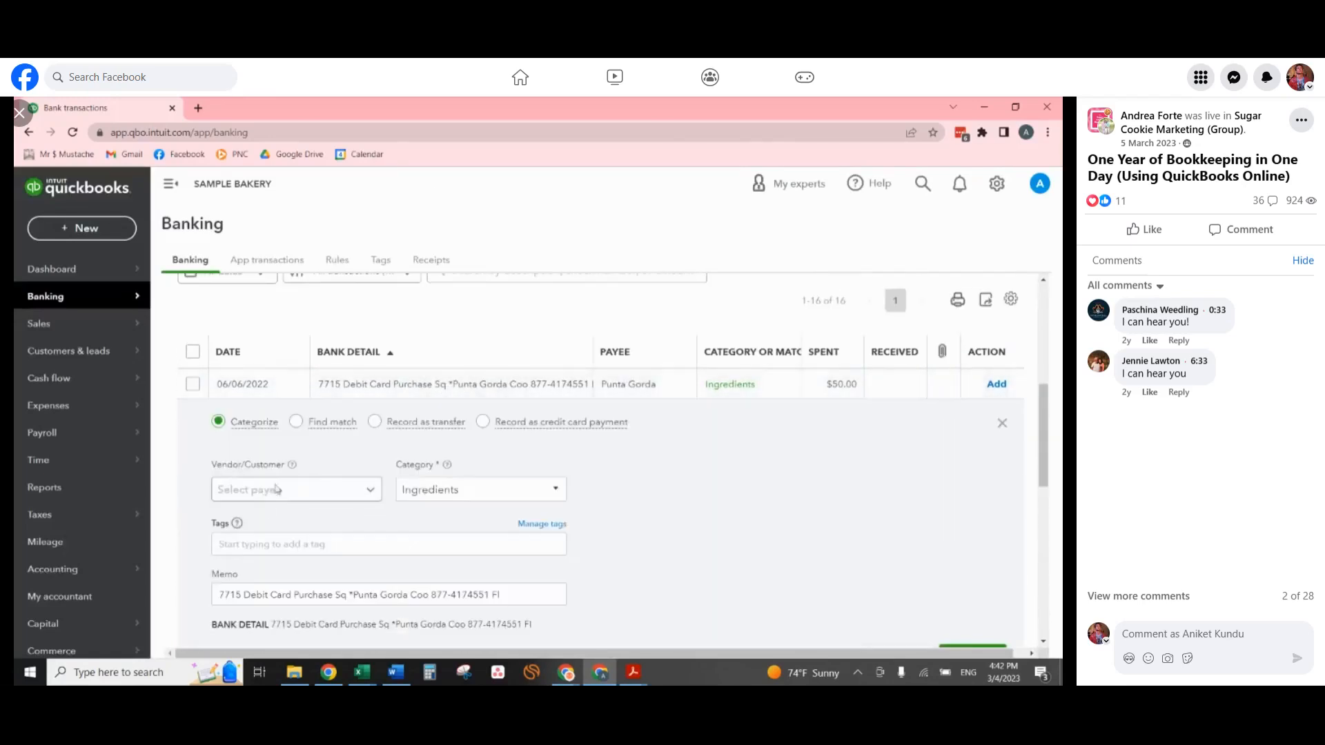
pyautogui.click(476, 489)
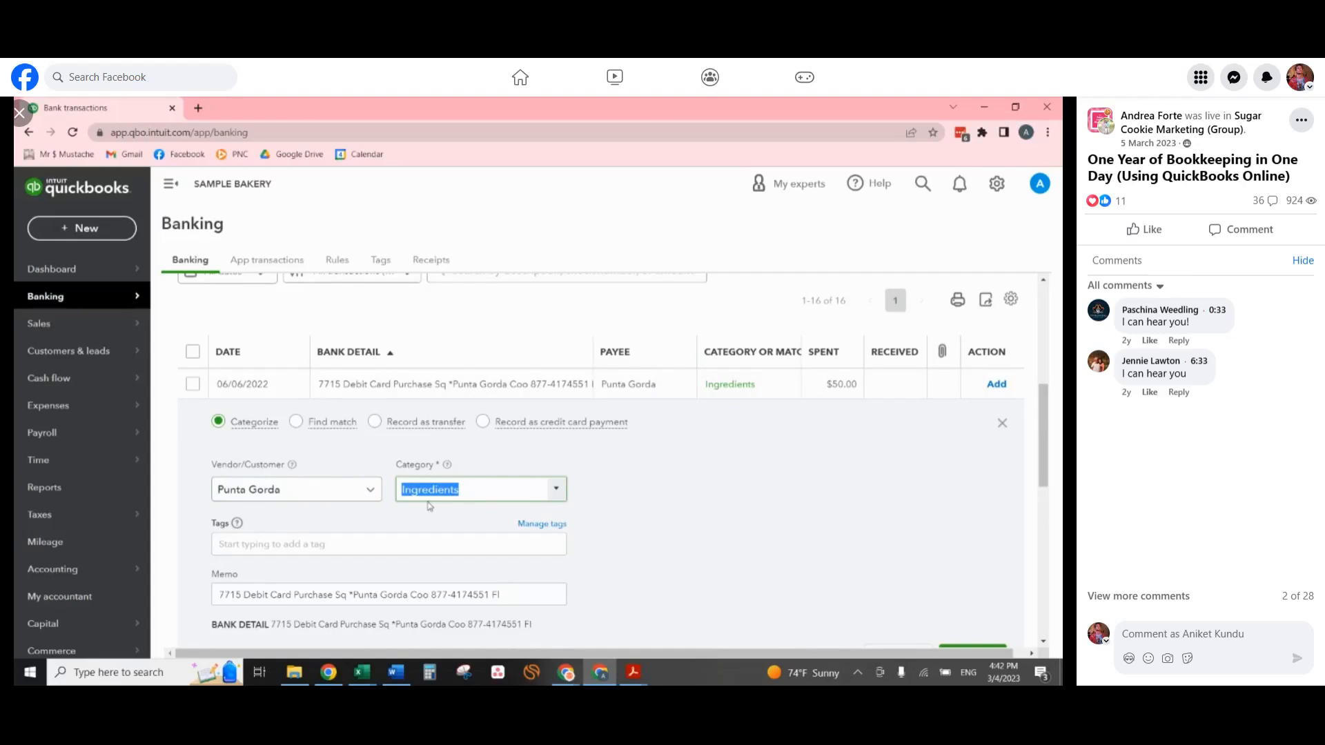
pyautogui.write('pack')
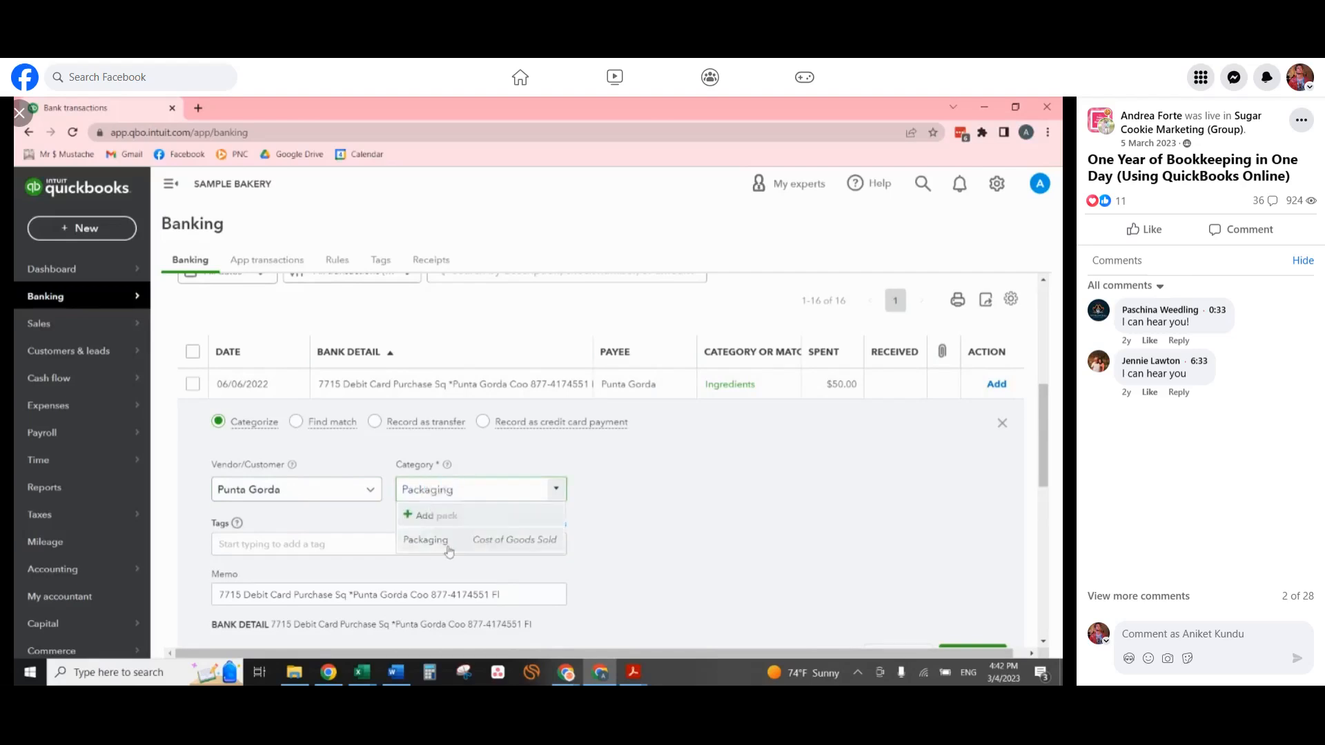
pyautogui.press('Return')
pyautogui.scroll(-1, 900, 495)
pyautogui.click(972, 588)
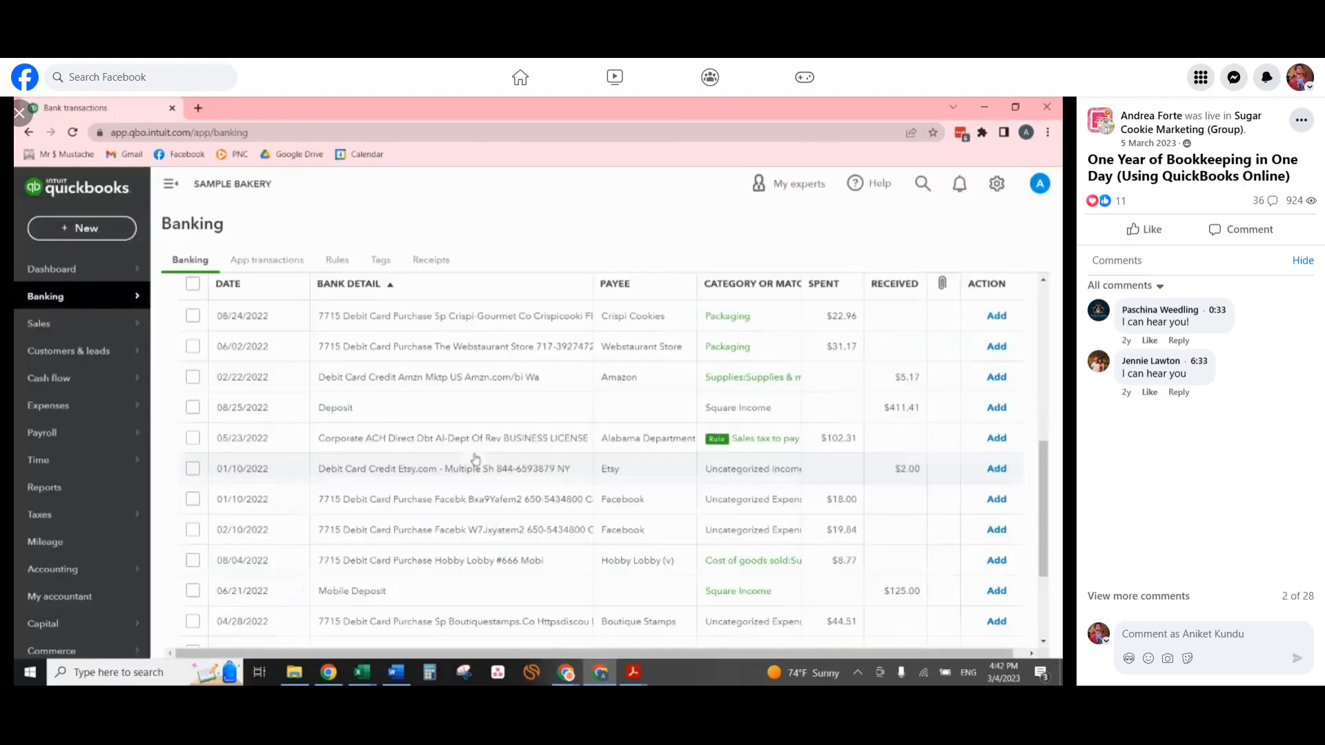
# Categorize the 08/24/2022 Crispi Cookies purchase as Supplies & materials under Supplies and add it.
pyautogui.click(518, 318)
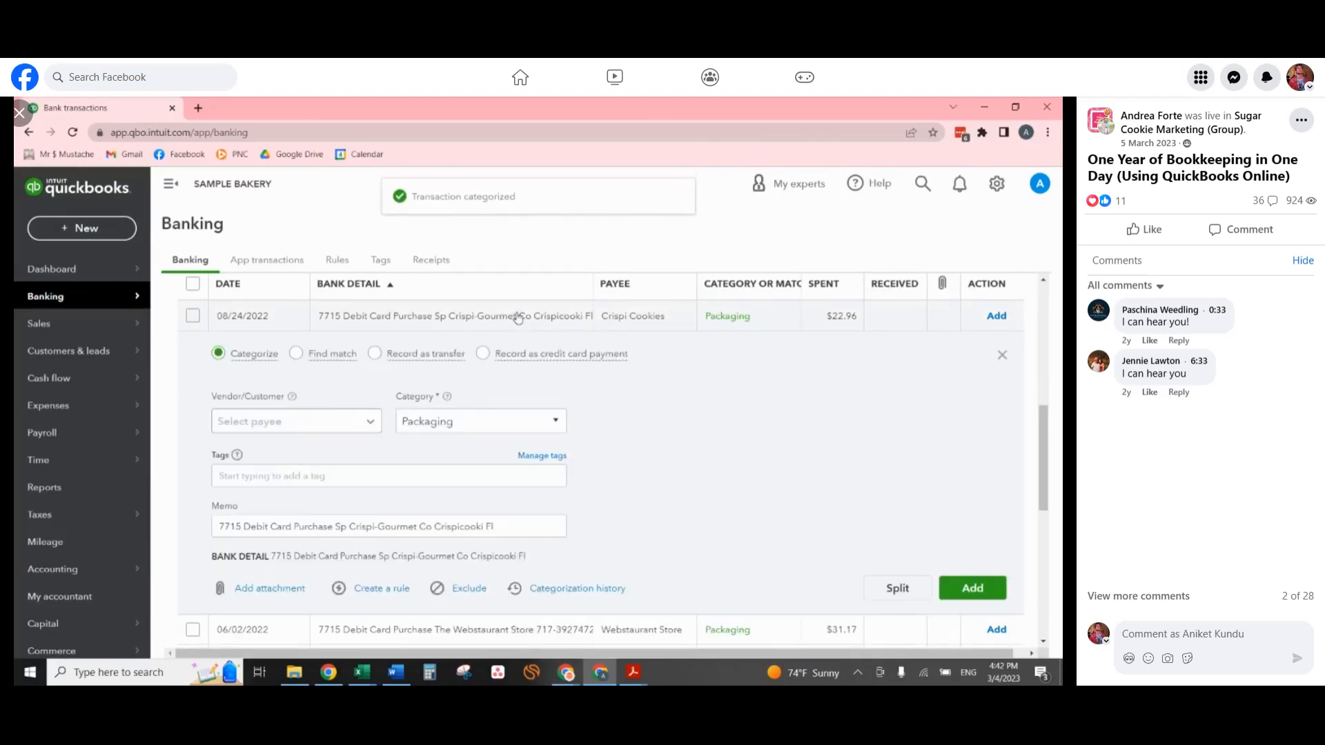
pyautogui.click(518, 418)
pyautogui.write('suppl')
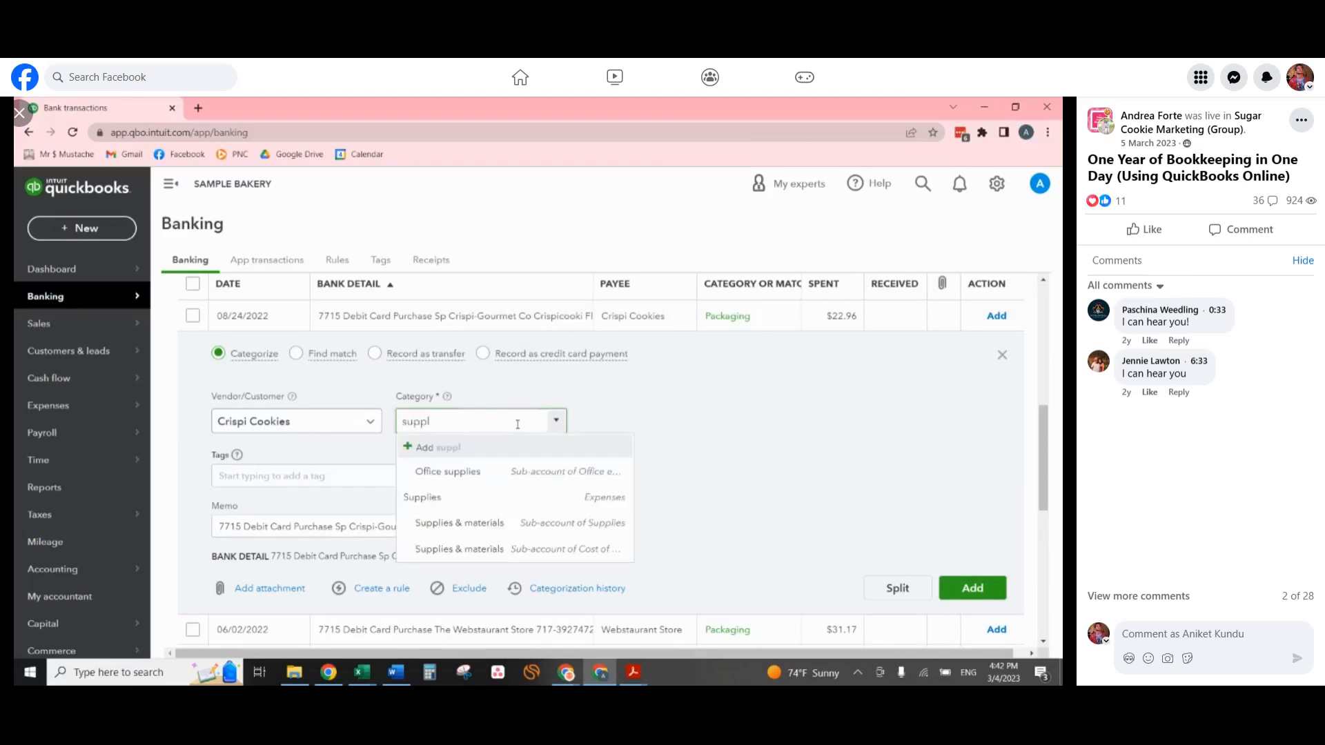
pyautogui.click(518, 527)
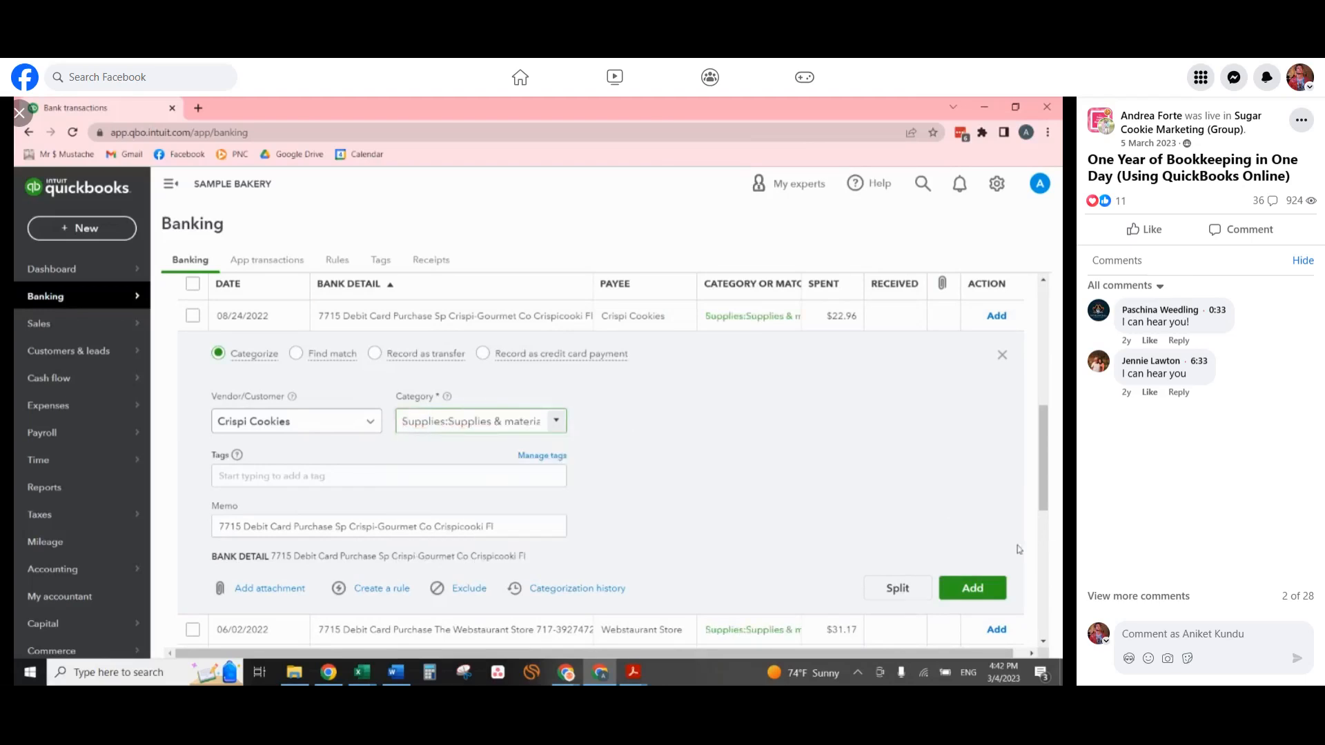
pyautogui.click(970, 585)
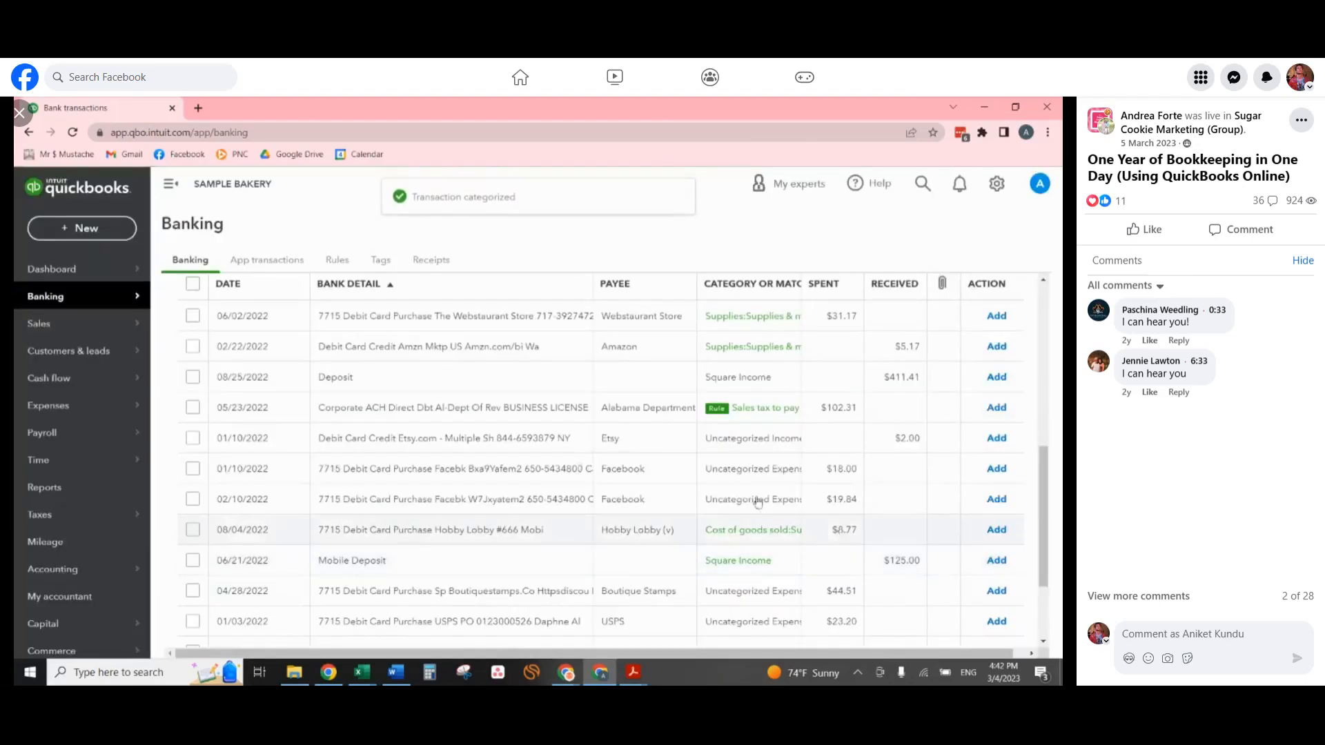
# Recategorize the 06/02/2022 Webstaurant Store purchase as Packaging and add it, and add the 02/22/2022 Amazon credit with its suggested Supplies & materials category.
pyautogui.click(500, 318)
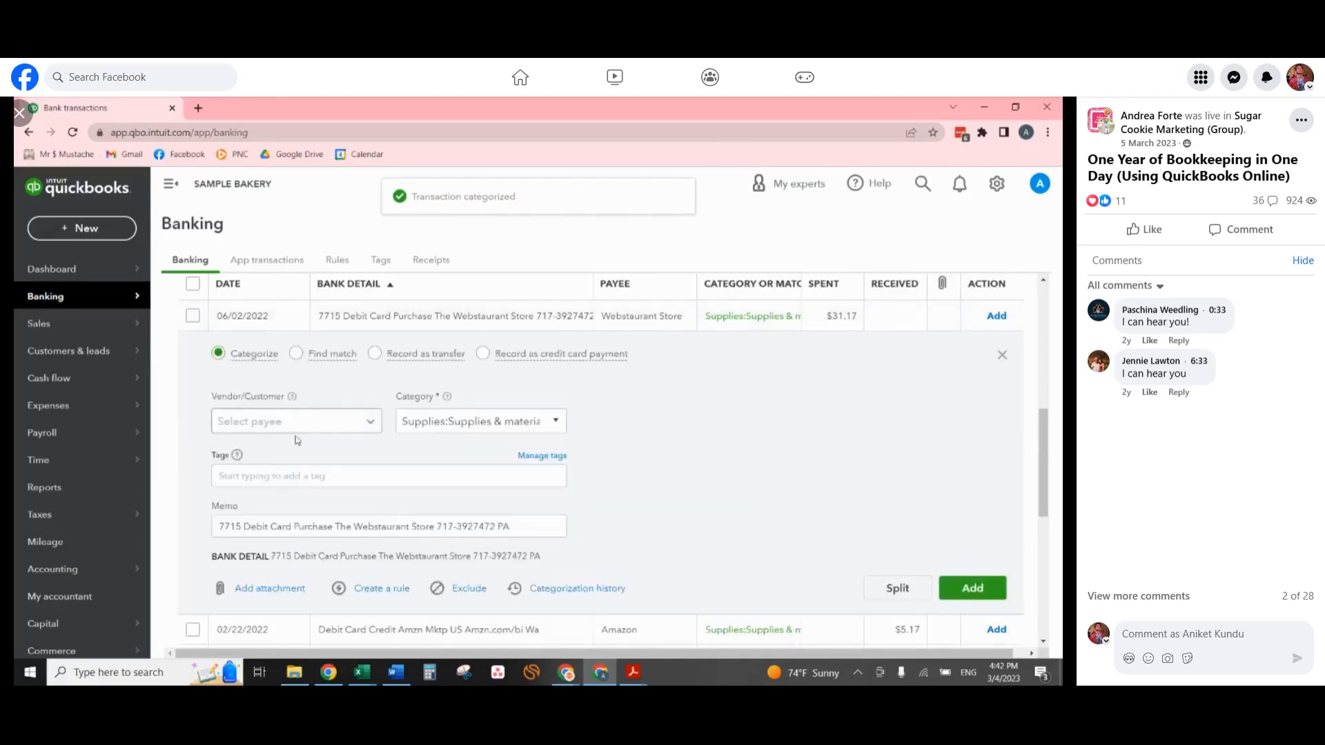
pyautogui.click(403, 419)
pyautogui.write('pac')
pyautogui.press('Return')
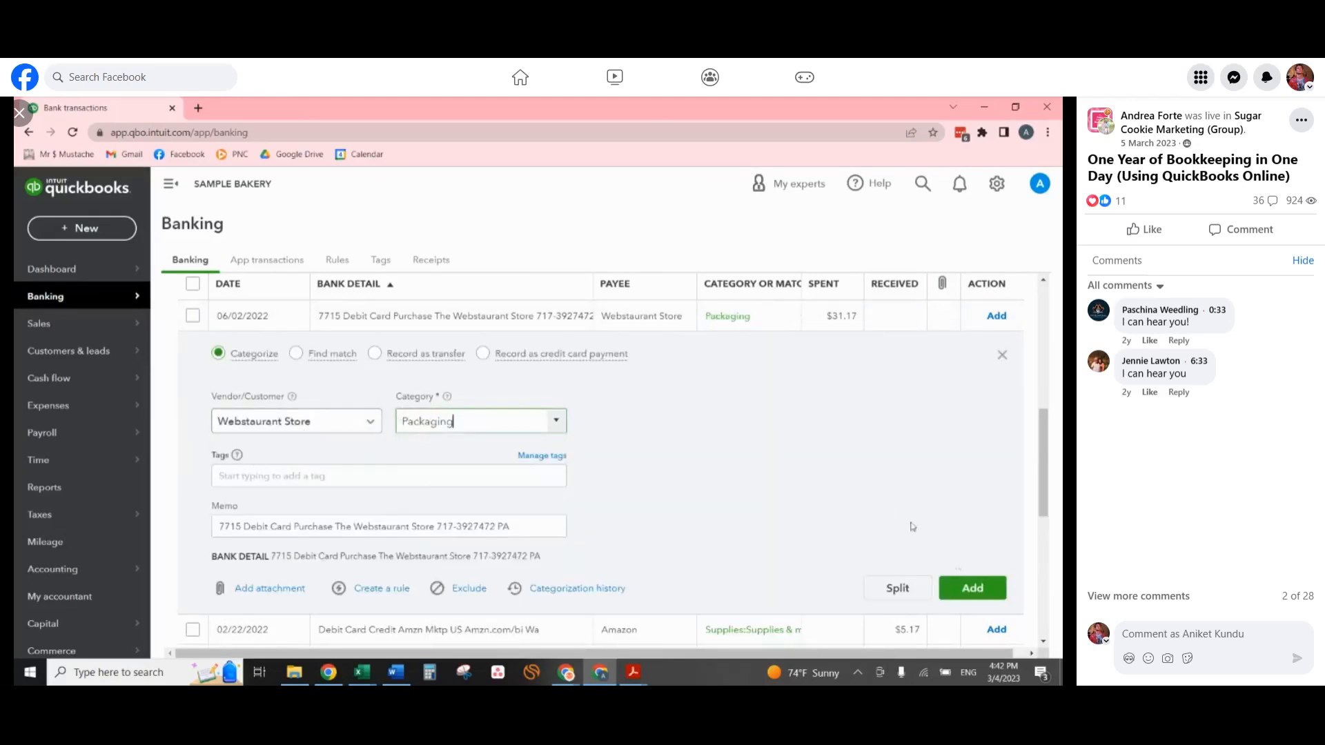
pyautogui.click(968, 589)
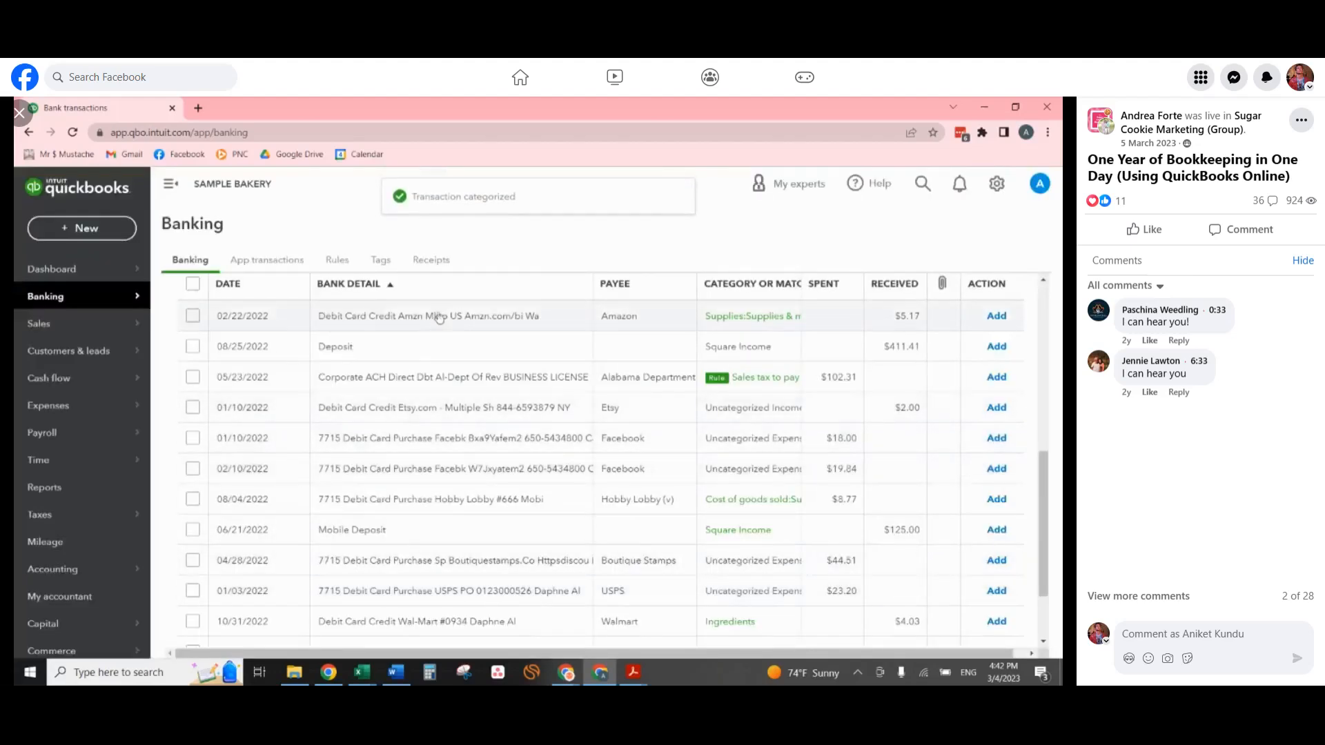
pyautogui.click(440, 317)
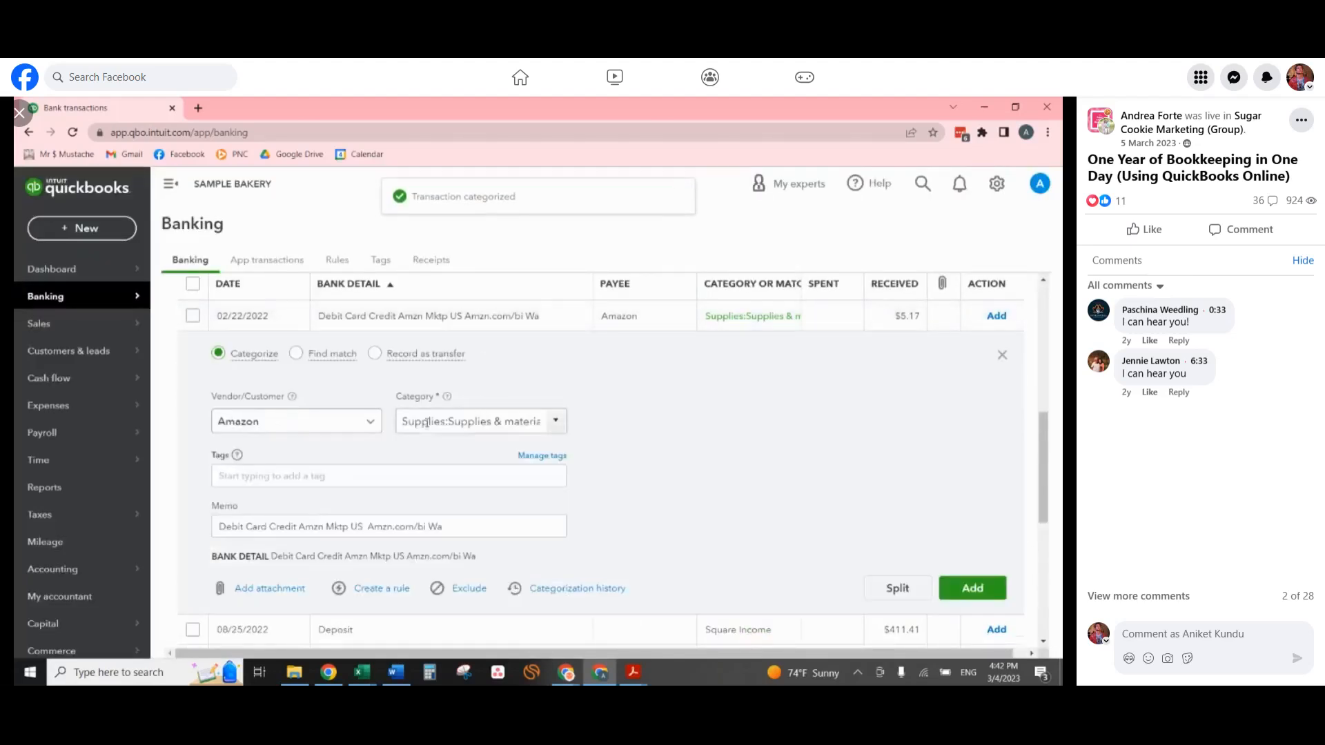
pyautogui.click(956, 598)
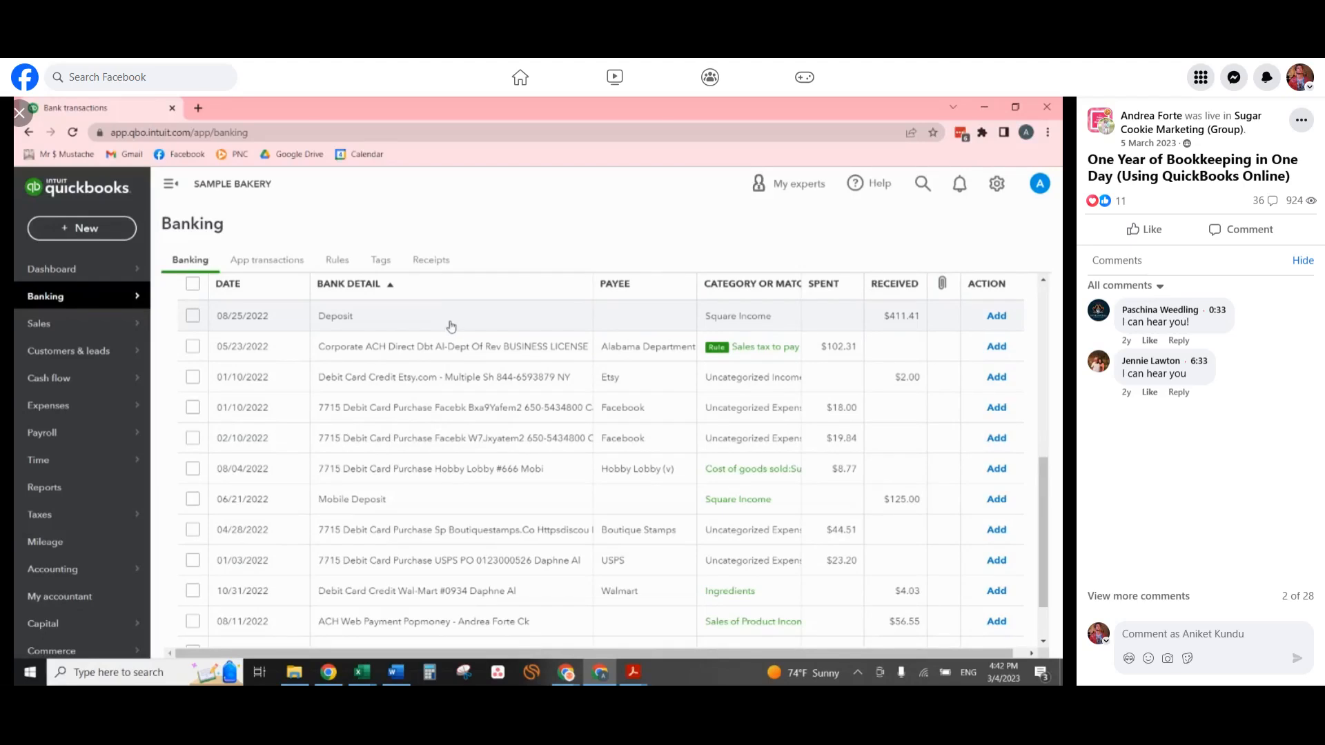
# Replace the rule-based sales tax category on the 05/23/2022 Alabama Department of Revenue business license payment and add it.
pyautogui.click(475, 356)
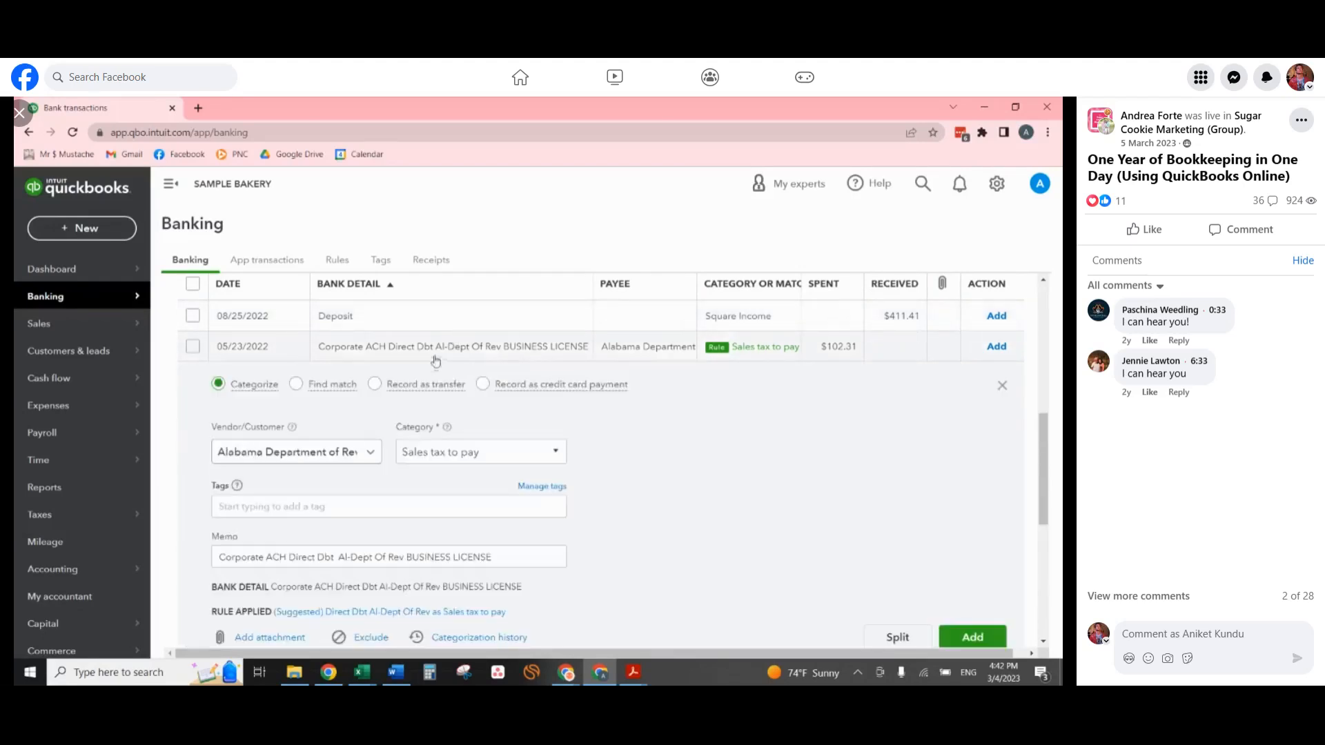
pyautogui.click(495, 449)
pyautogui.press('BackSpace')
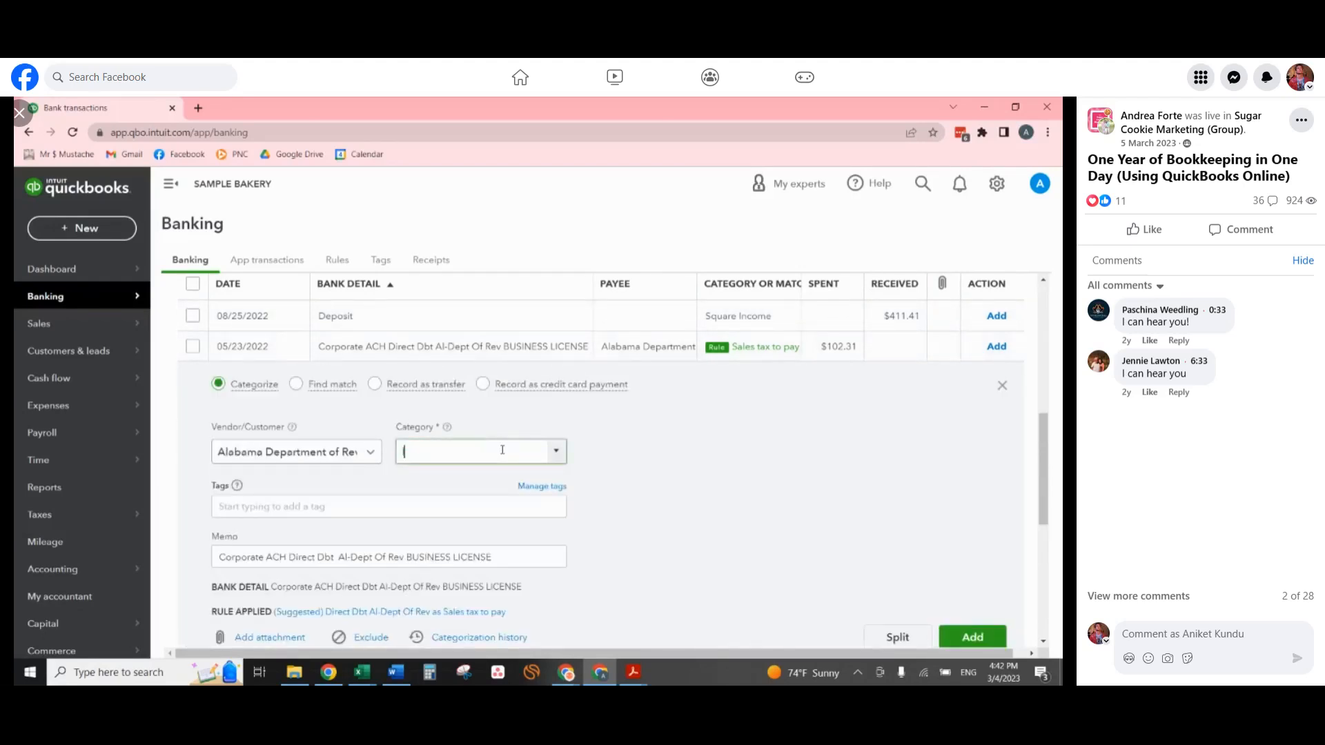
pyautogui.click(525, 508)
pyautogui.click(969, 635)
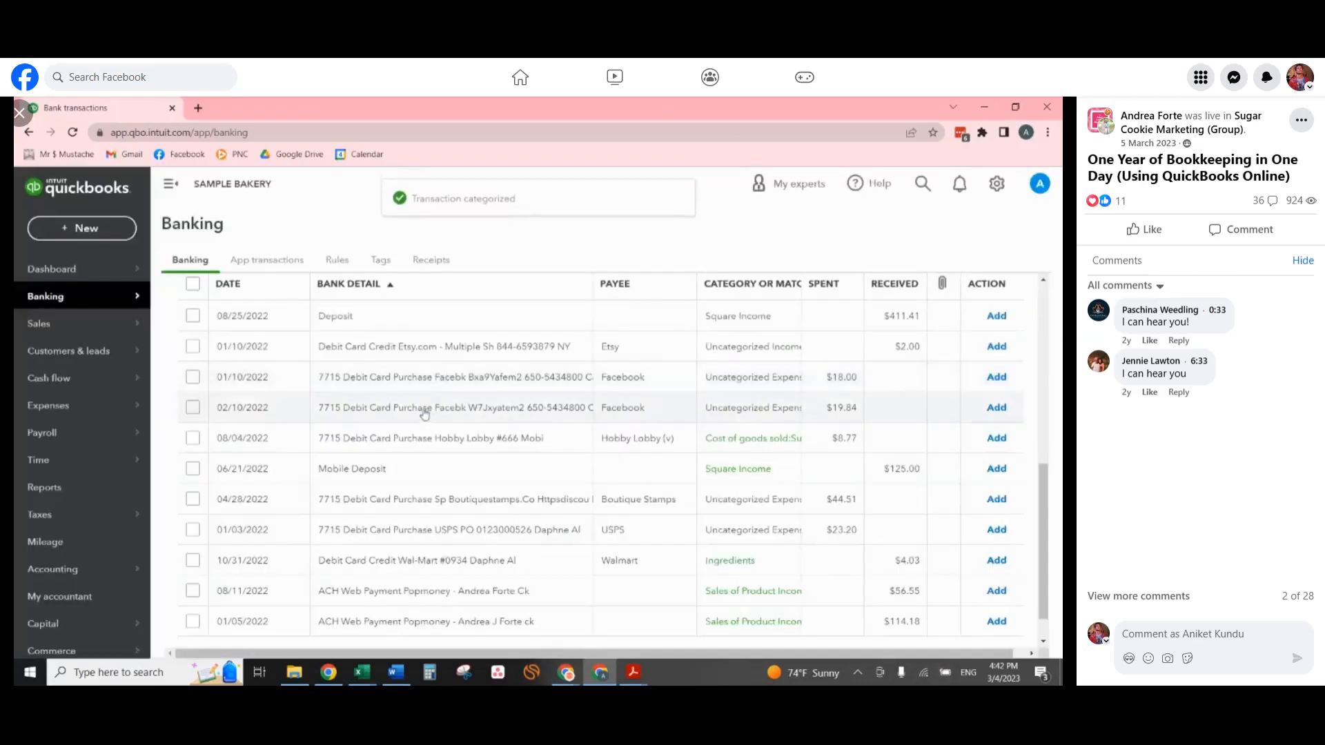
# Categorize the 01/10/2022 Etsy credit as Cookie Cutters and add it.
pyautogui.click(447, 352)
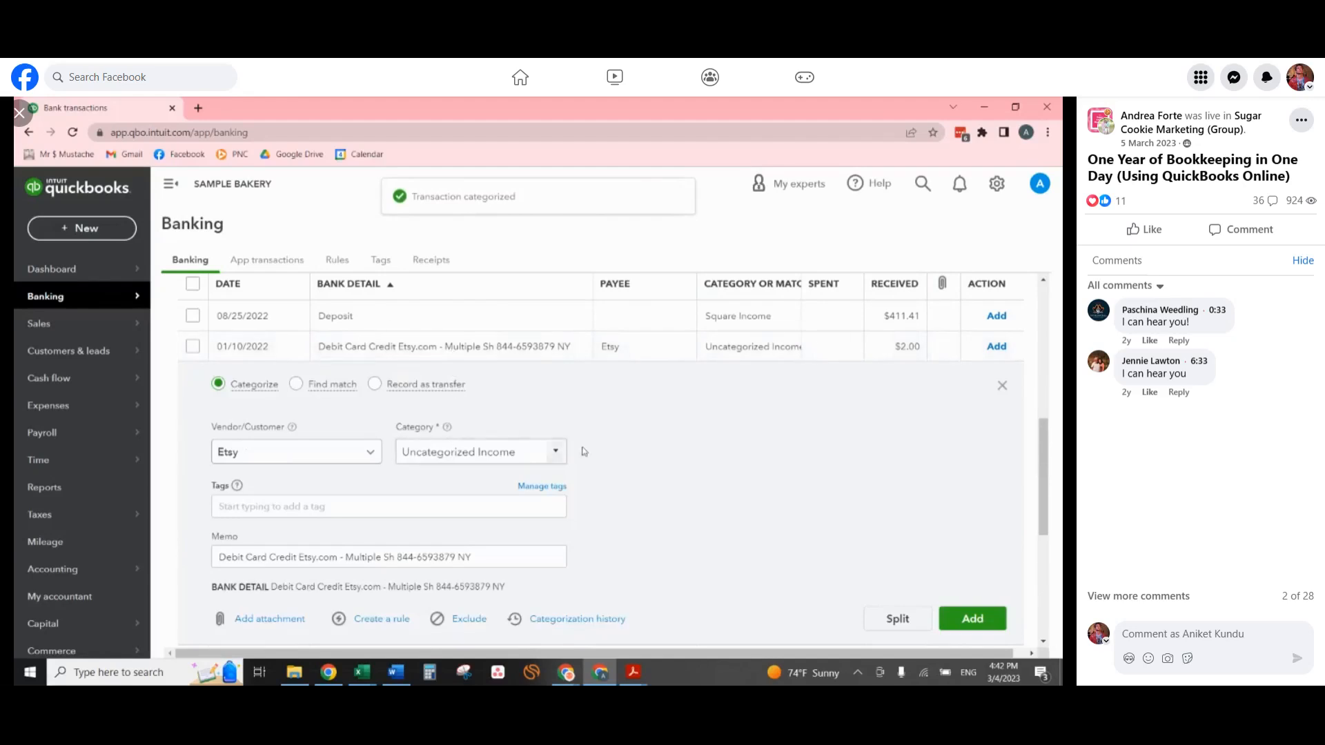
pyautogui.click(527, 446)
pyautogui.write('cook')
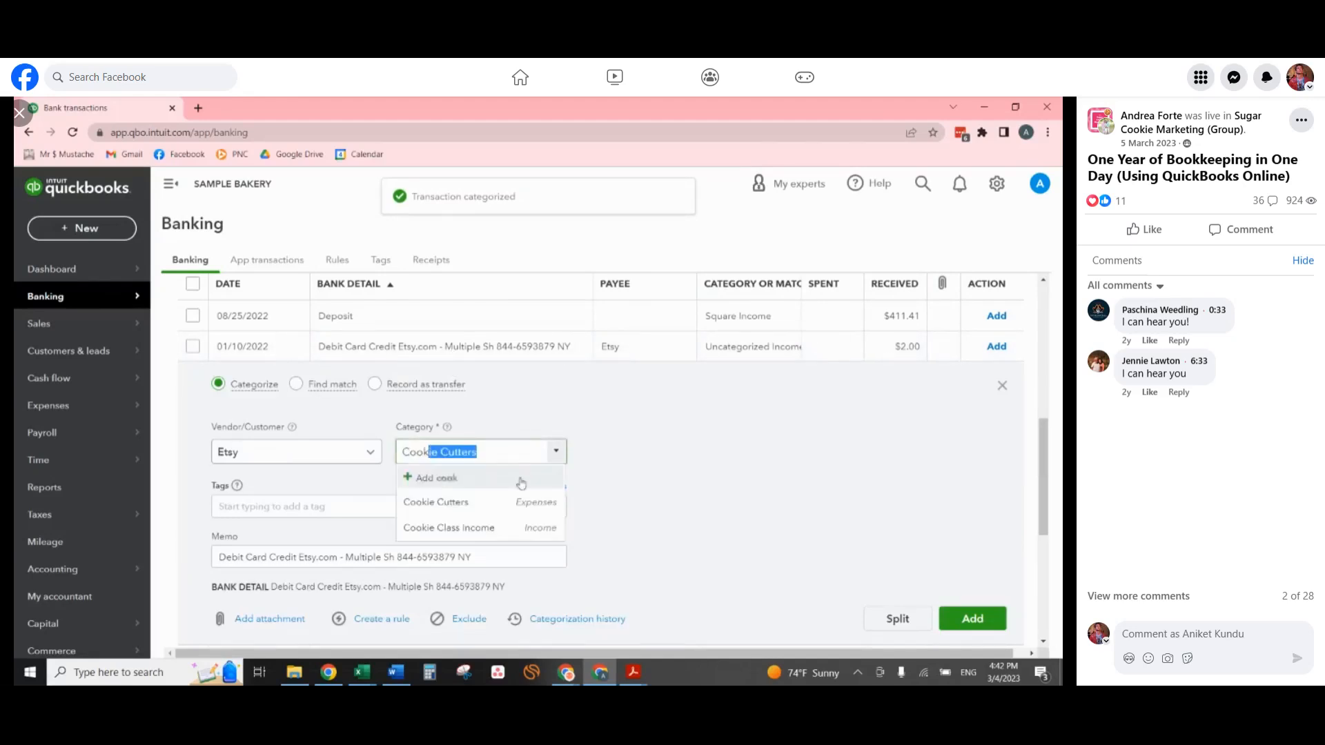
pyautogui.click(534, 506)
pyautogui.click(972, 618)
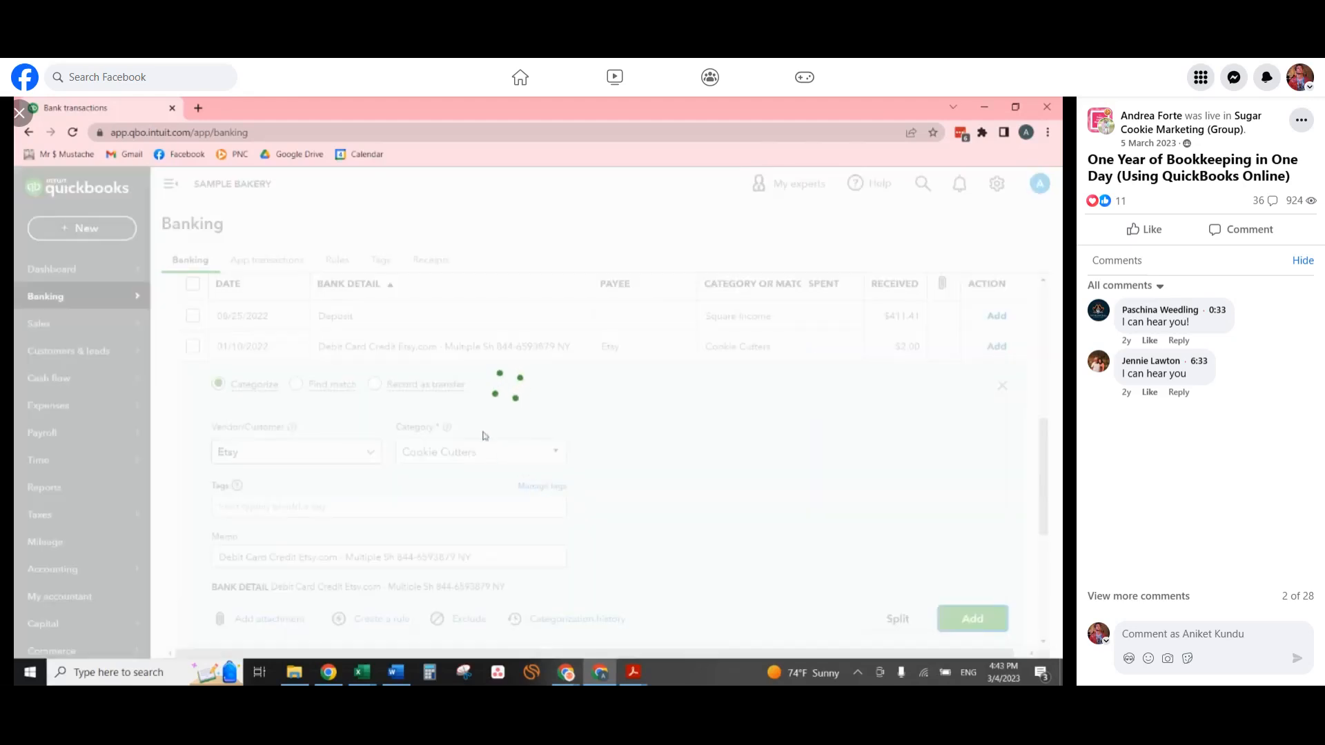
# Add the 01/10/2022 and 02/10/2022 Facebook purchases under the Social media sub-account of Advertising & marketing, and dismiss the rule suggestion.
pyautogui.click(520, 369)
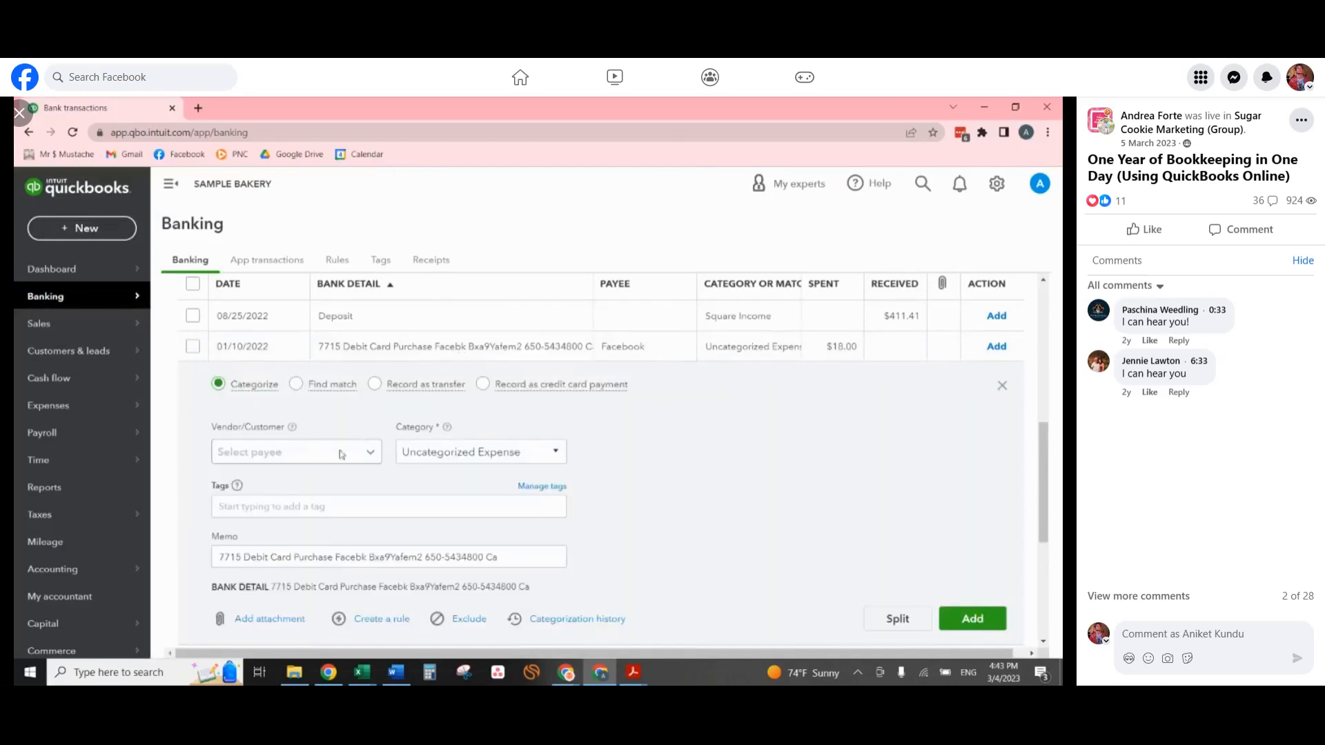
pyautogui.click(524, 452)
pyautogui.write('adv')
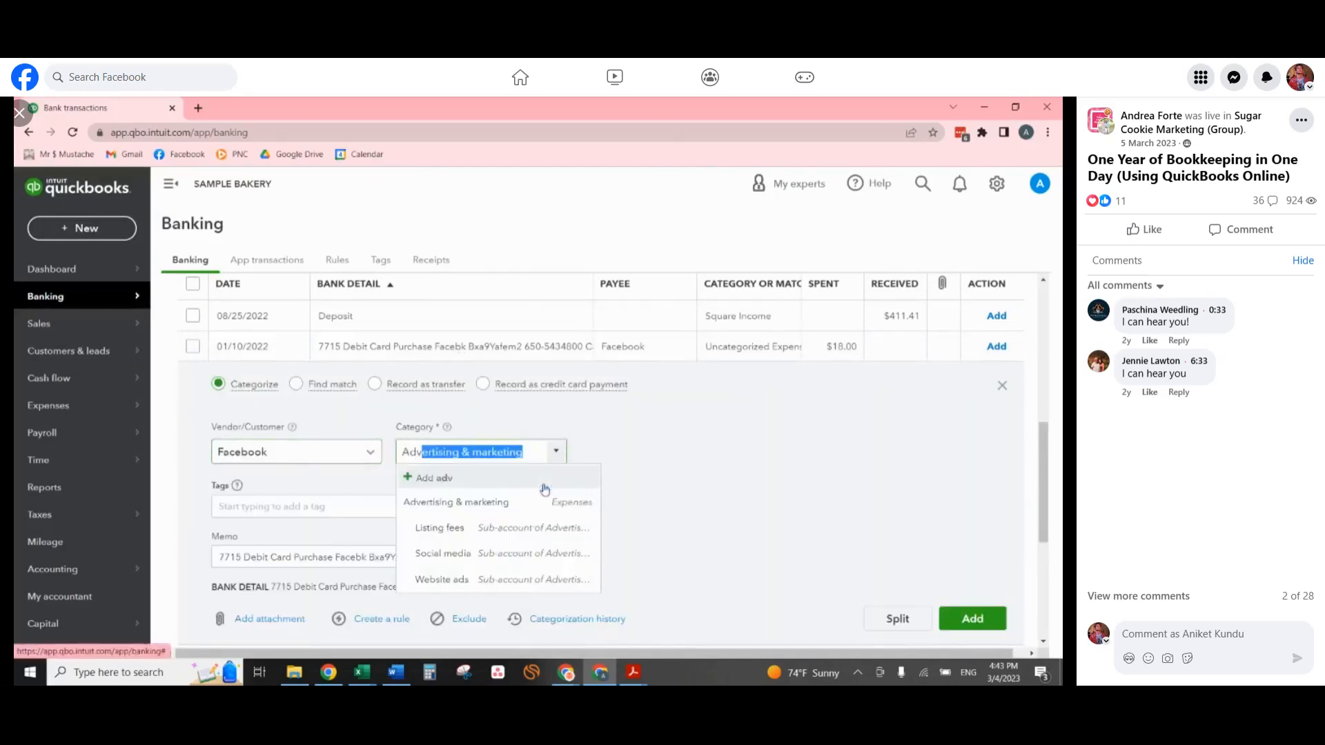
pyautogui.click(530, 556)
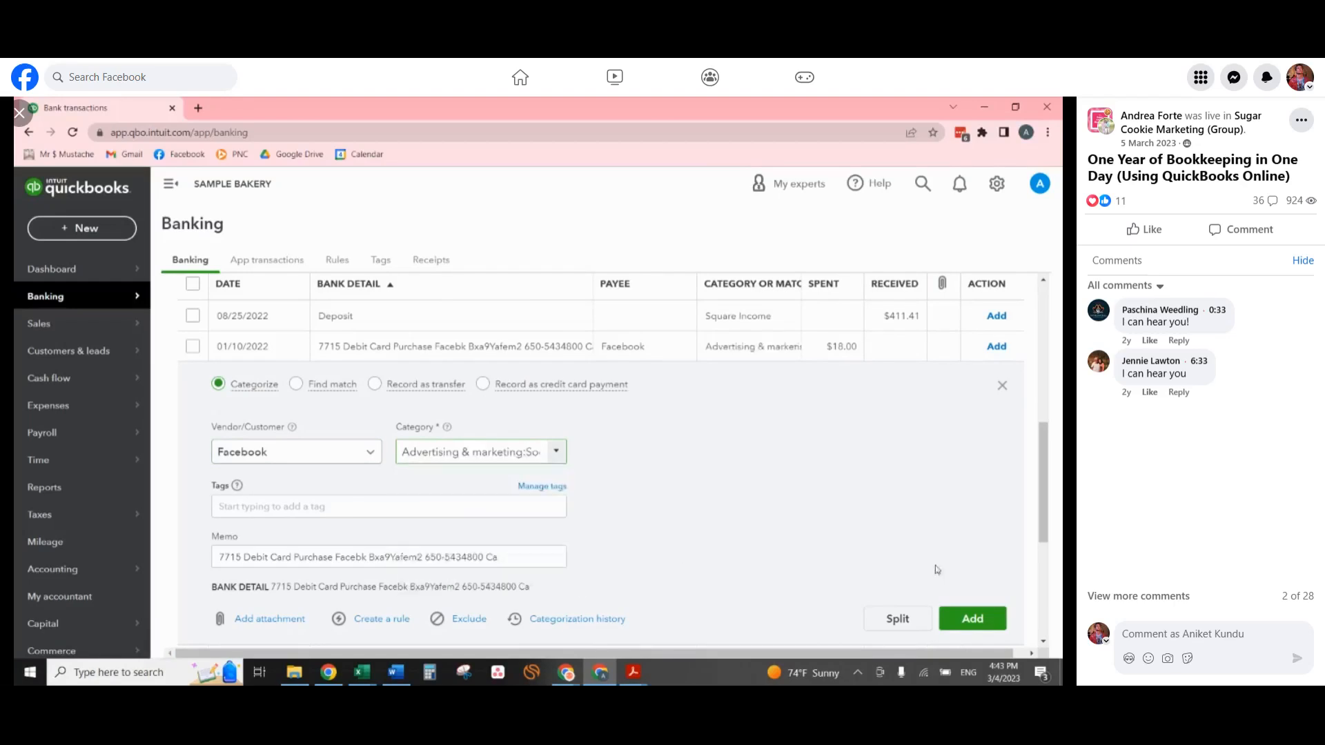
pyautogui.click(972, 619)
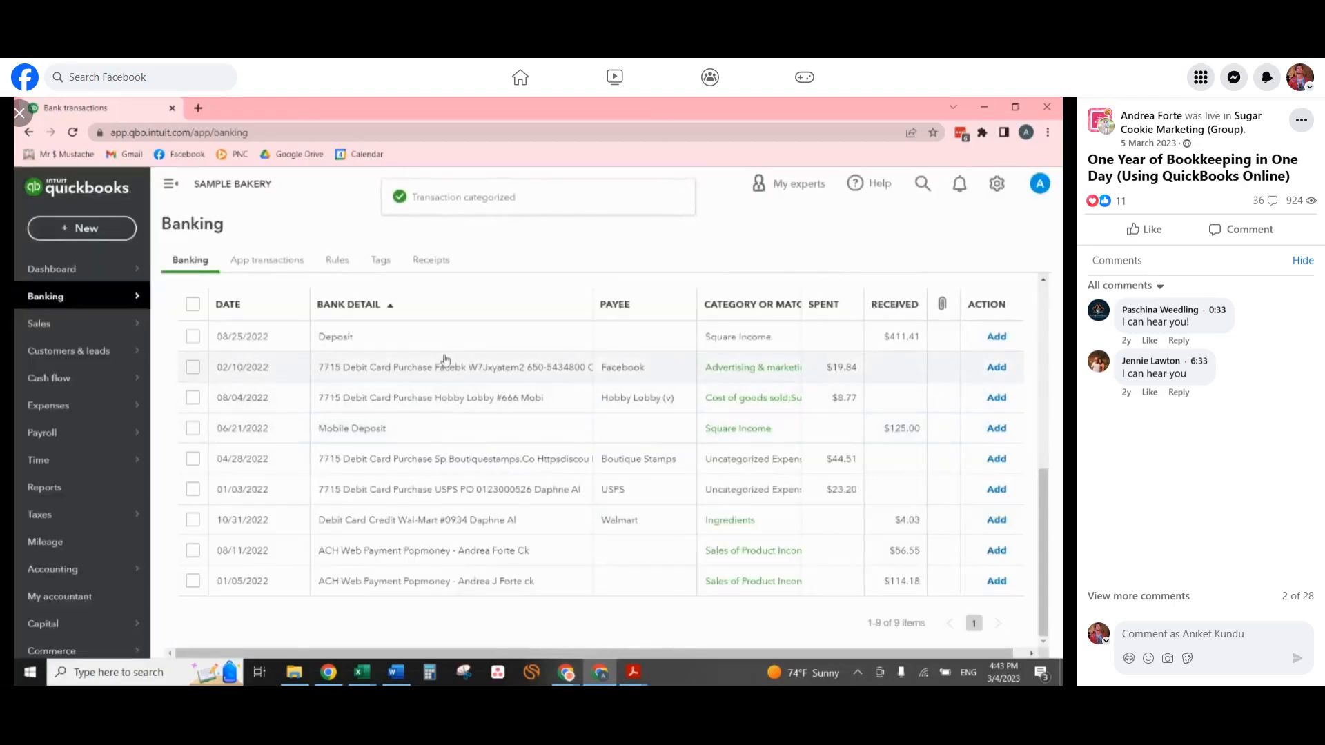
pyautogui.click(972, 639)
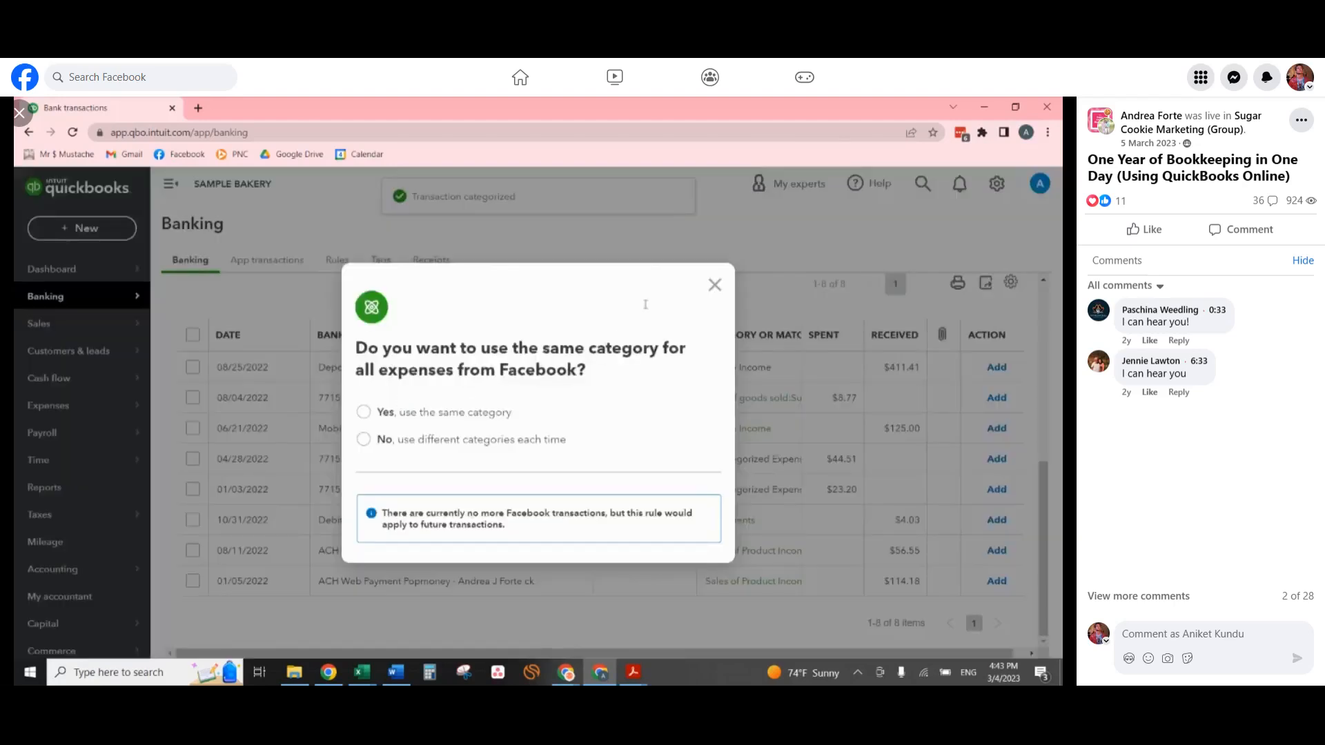
pyautogui.click(714, 285)
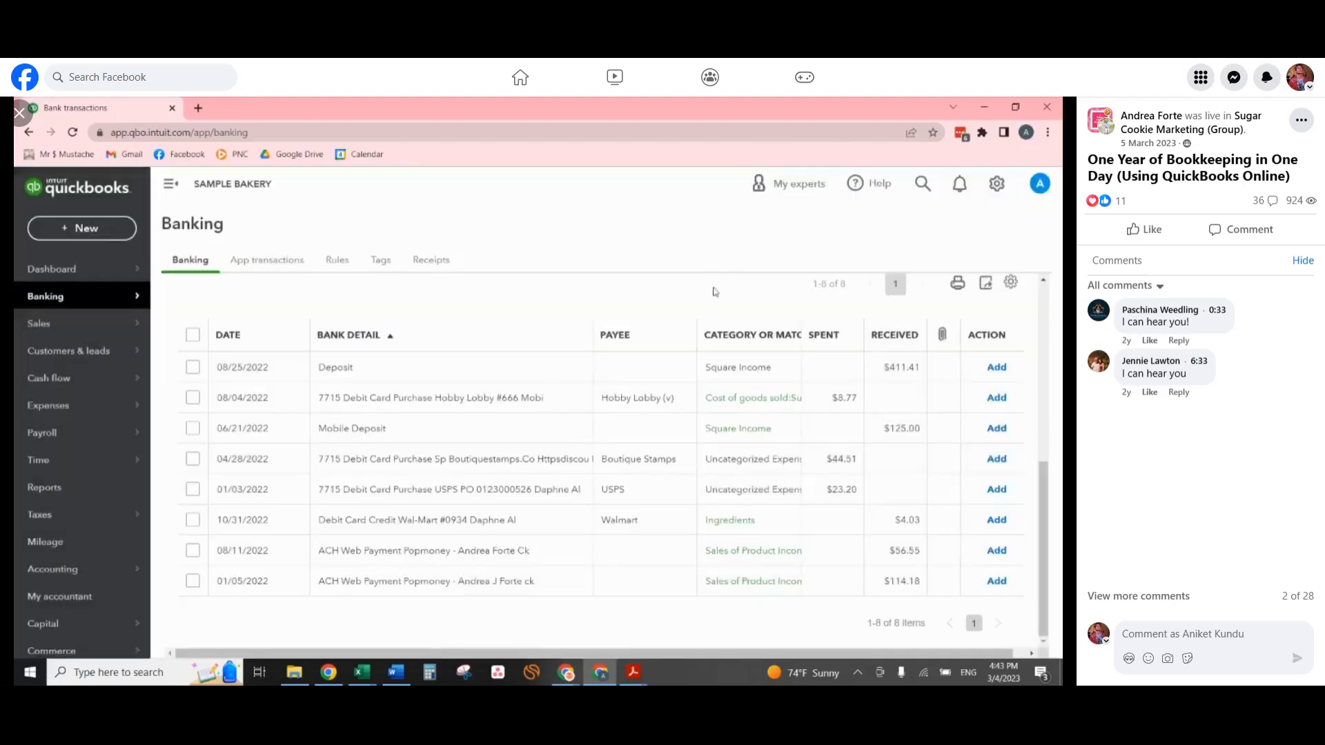
# Add the 08/04/2022 Hobby Lobby purchase with its suggested Cost of goods sold supplies category, and dismiss the rule suggestion.
pyautogui.click(487, 405)
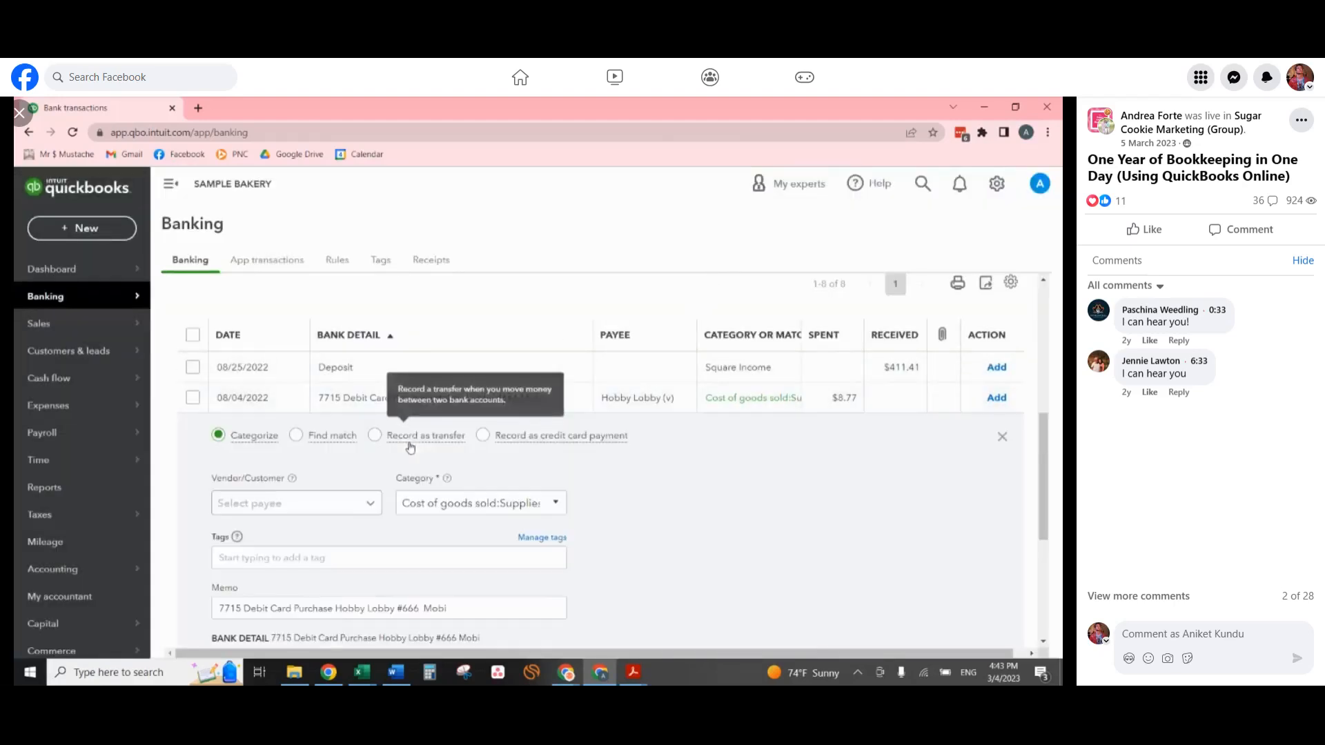
pyautogui.click(468, 500)
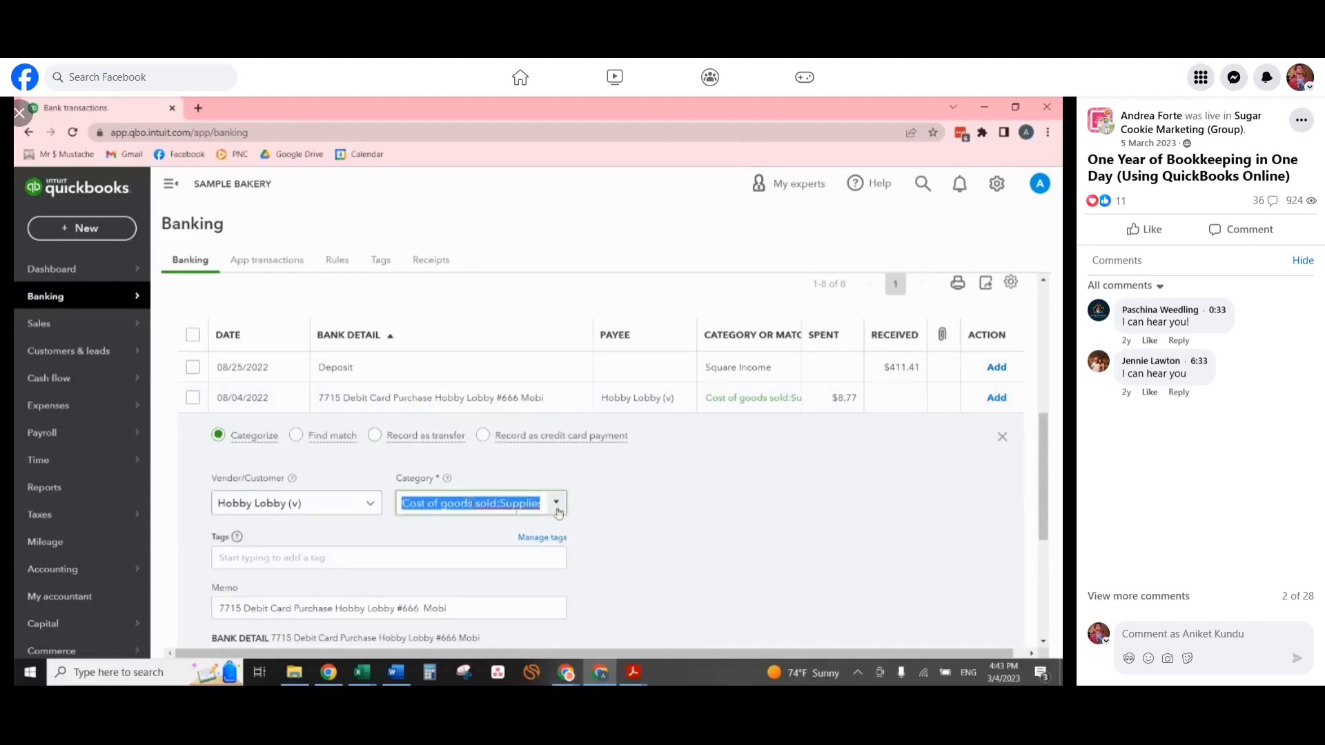
pyautogui.scroll(-2, 517, 512)
pyautogui.click(970, 532)
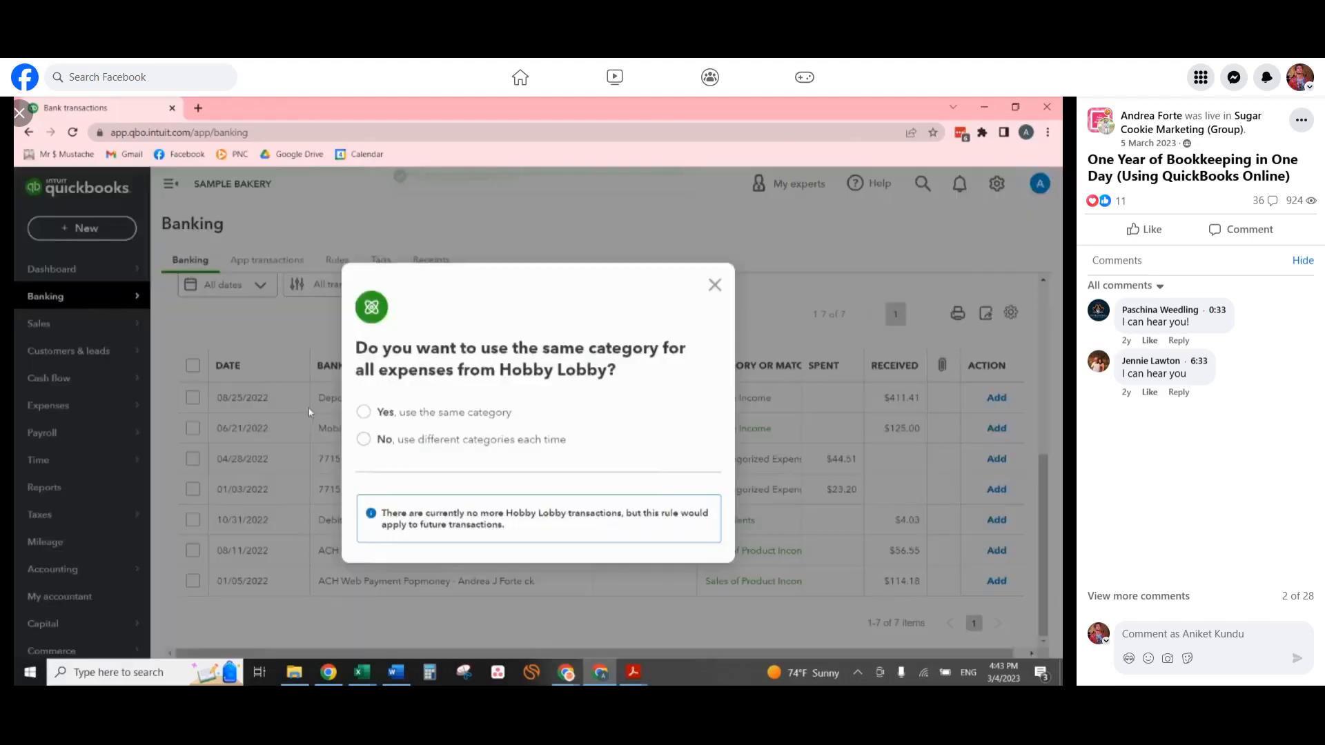
pyautogui.click(713, 286)
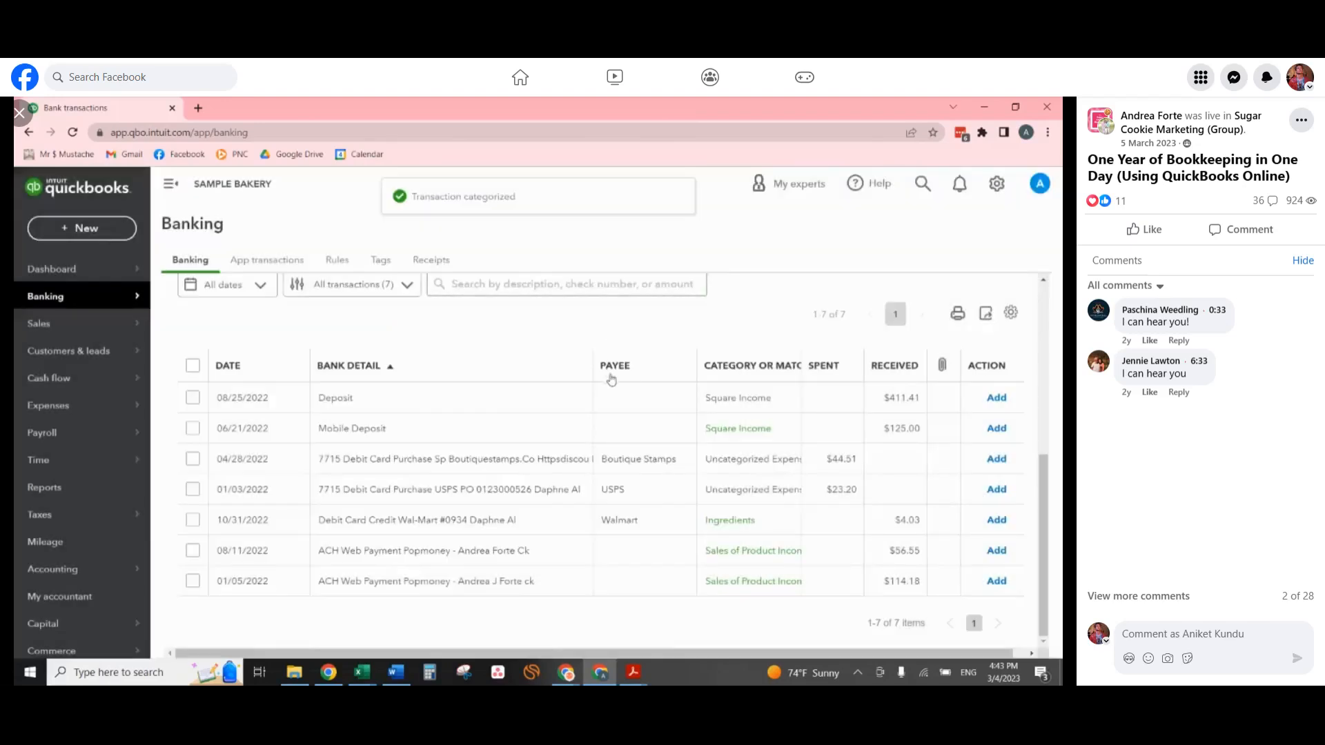
# Categorize the 04/28/2022 Boutique Stamps purchase as Supplies & materials under Supplies and add it.
pyautogui.click(442, 467)
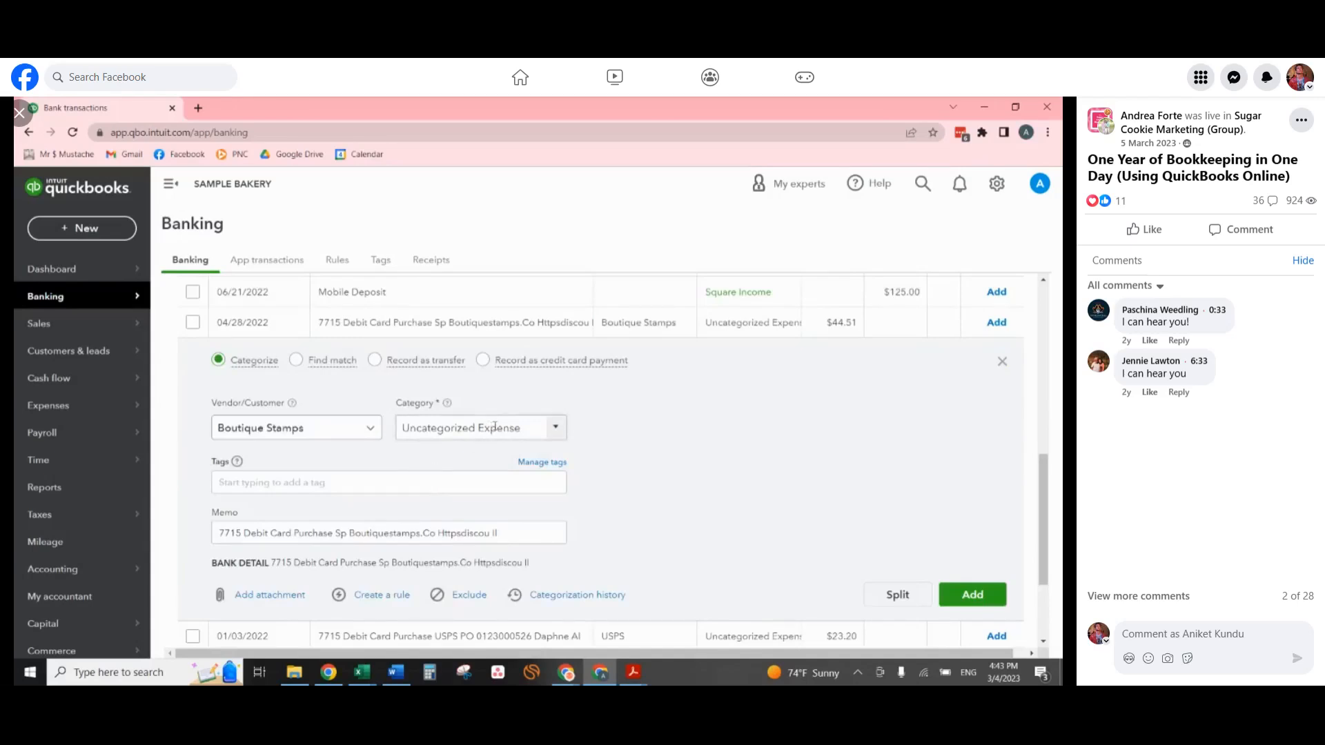
pyautogui.click(527, 428)
pyautogui.write('suppl')
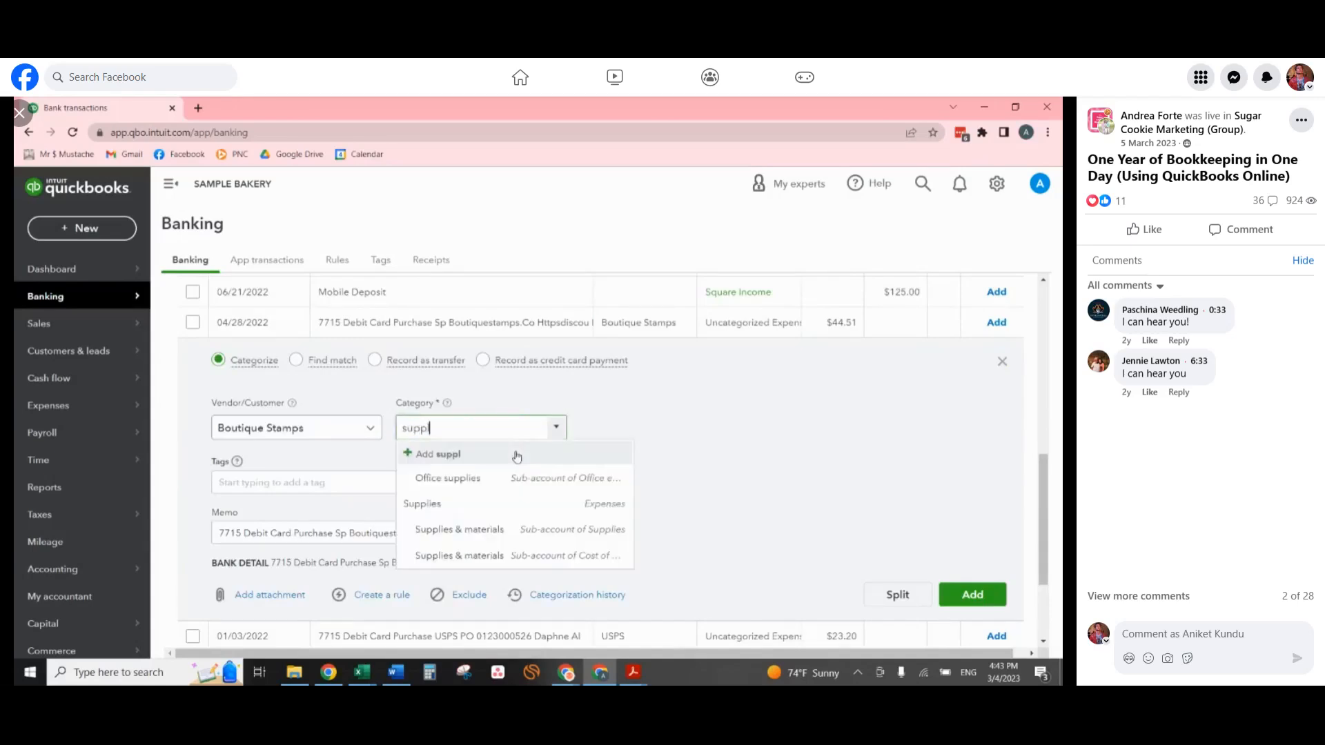
pyautogui.click(455, 534)
pyautogui.click(991, 605)
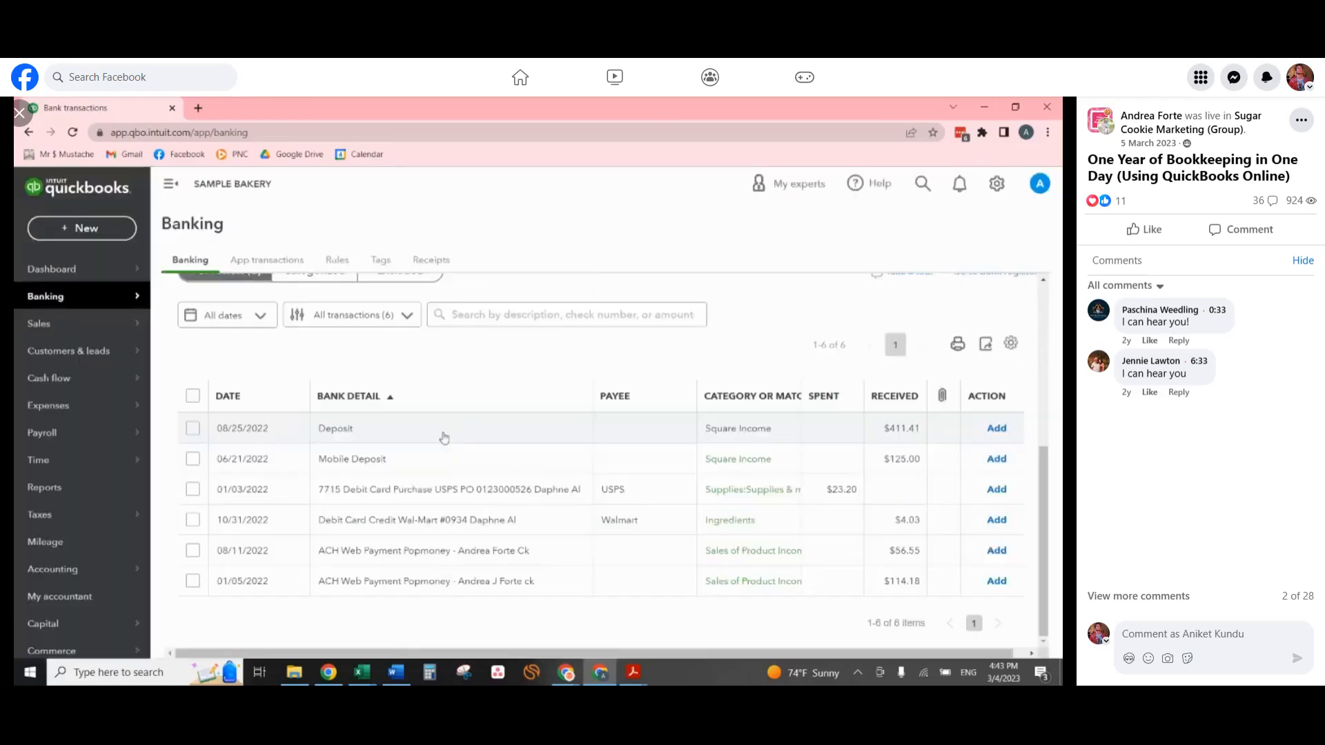
# Categorize the 01/03/2022 USPS purchase under the Shipping sub-account of Office expenses and add it.
pyautogui.click(436, 497)
pyautogui.write('s:Shi')
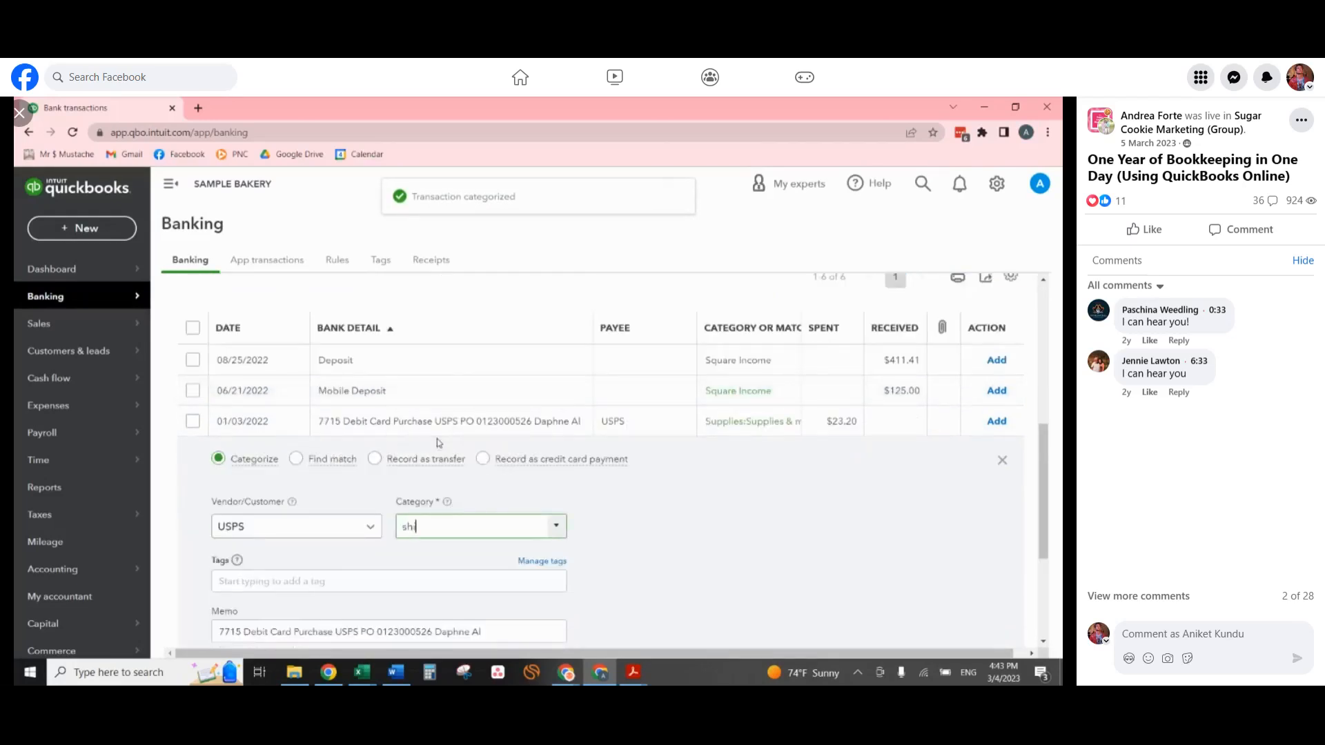
pyautogui.write('pp')
pyautogui.click(470, 578)
pyautogui.click(483, 584)
pyautogui.scroll(-2, 911, 491)
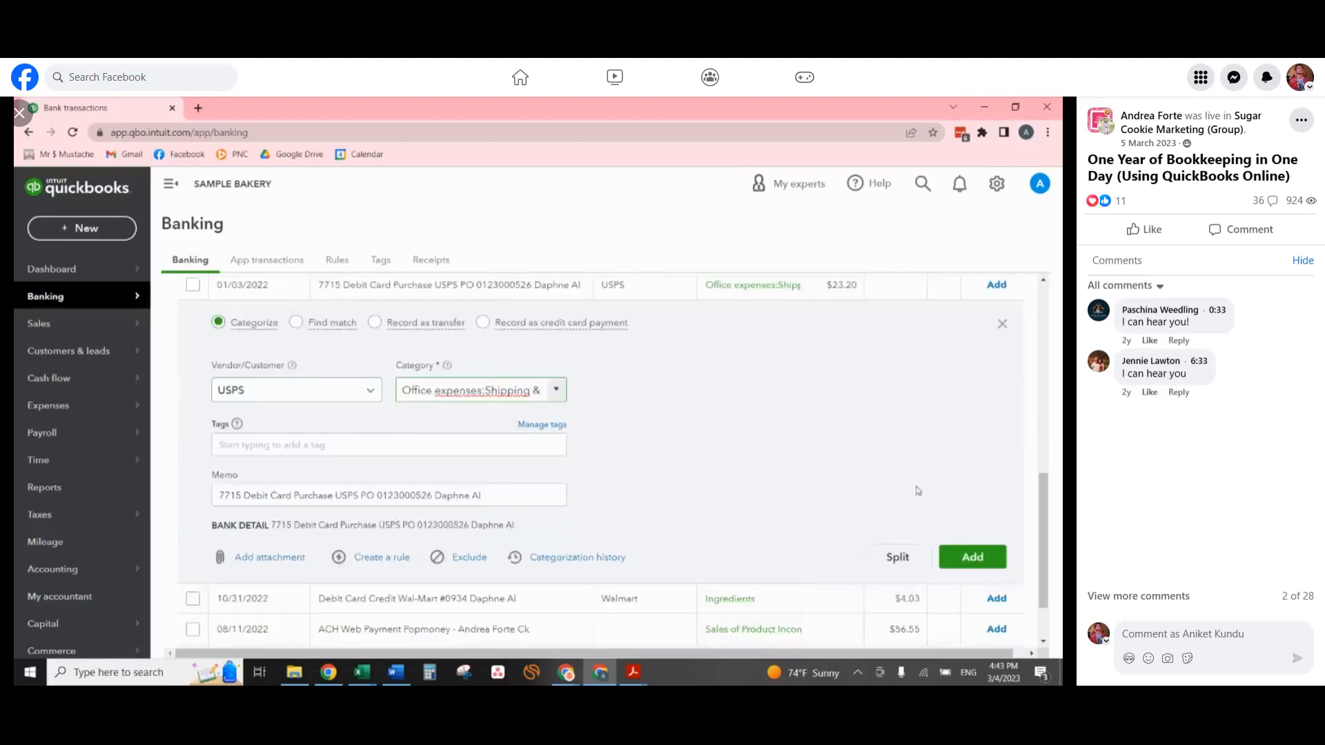
pyautogui.click(979, 556)
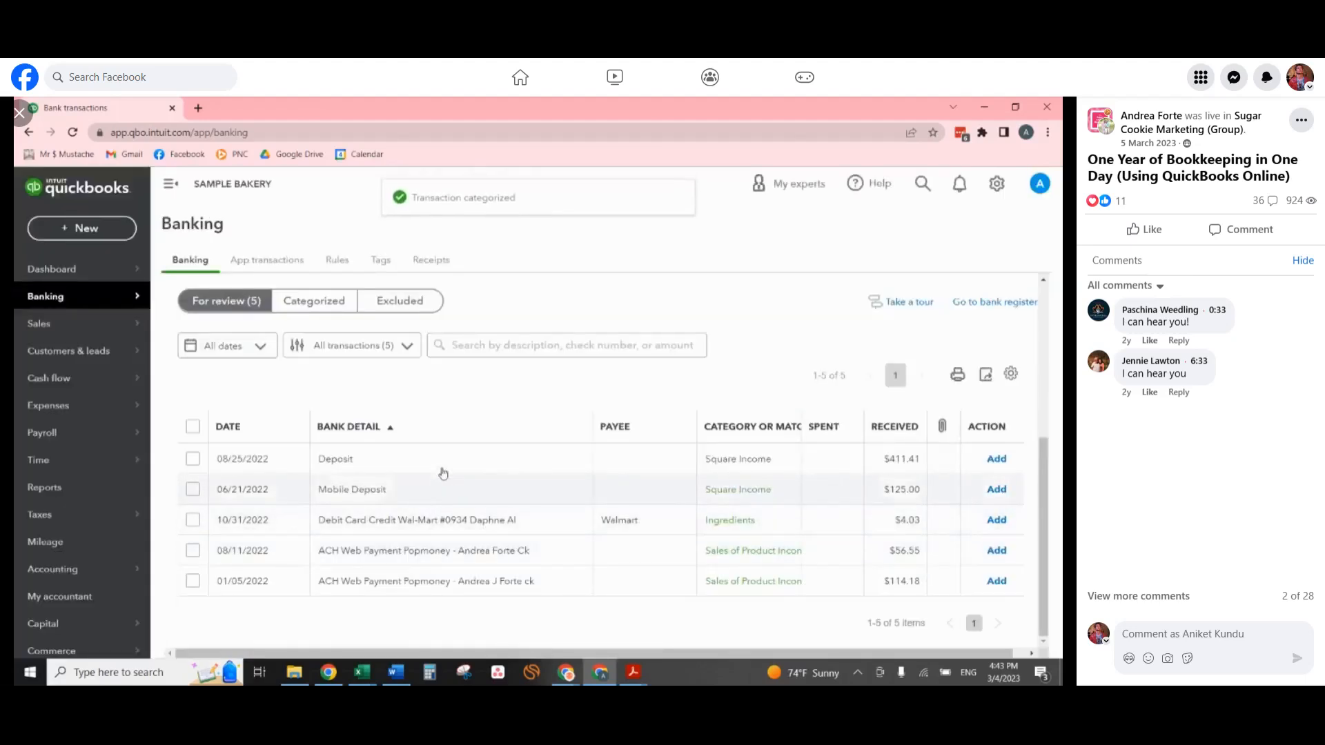
# Add the 10/31/2022 Wal-Mart debit card credit with its suggested Ingredients category.
pyautogui.click(481, 525)
pyautogui.scroll(-3, 873, 545)
pyautogui.click(979, 585)
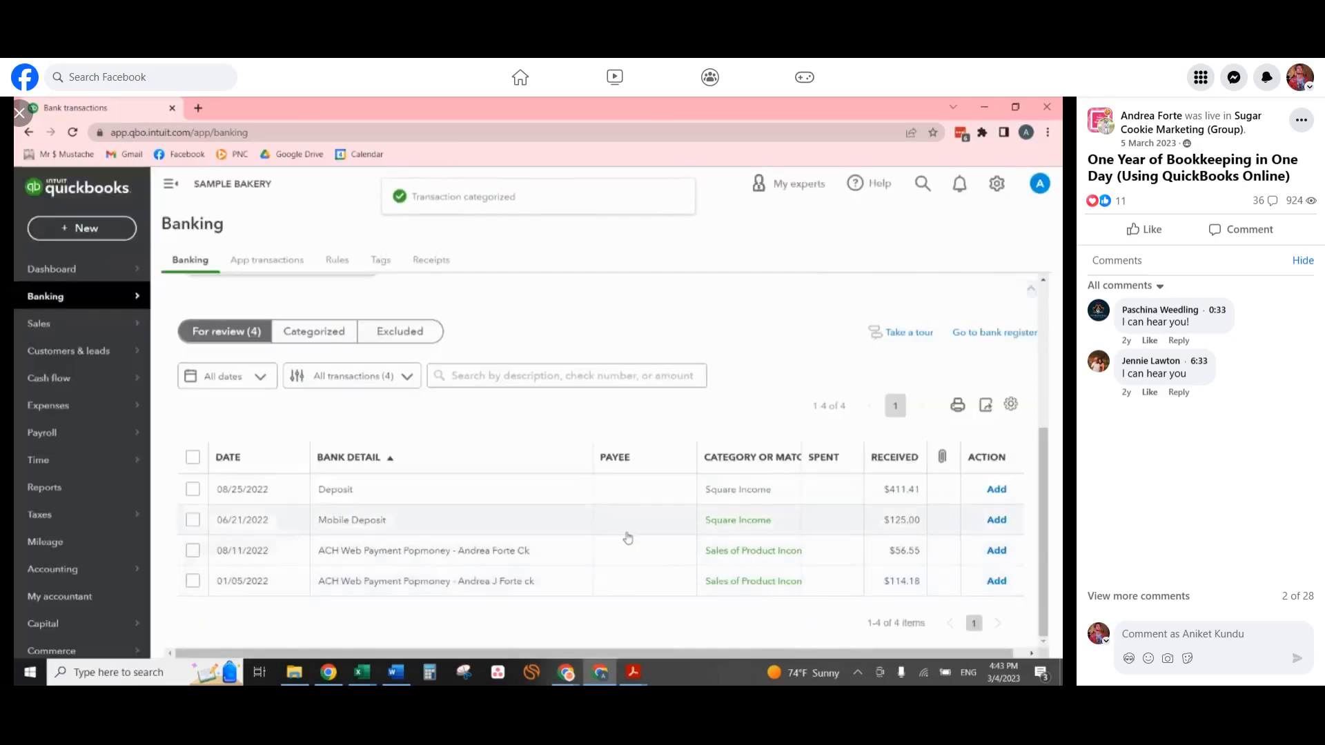
# Open the 06/21/2022 mobile deposit and search its category list for "class" in place of Square Income.
pyautogui.click(484, 528)
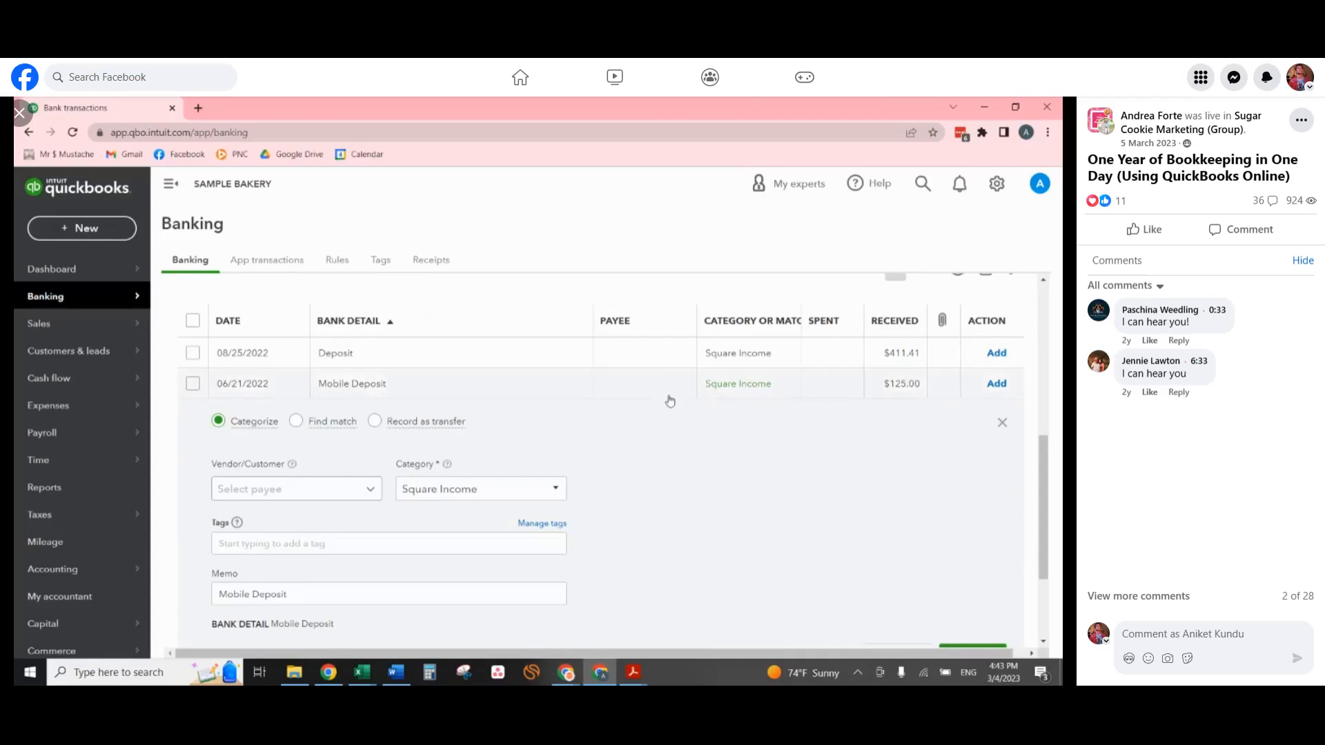
pyautogui.click(289, 491)
pyautogui.click(792, 434)
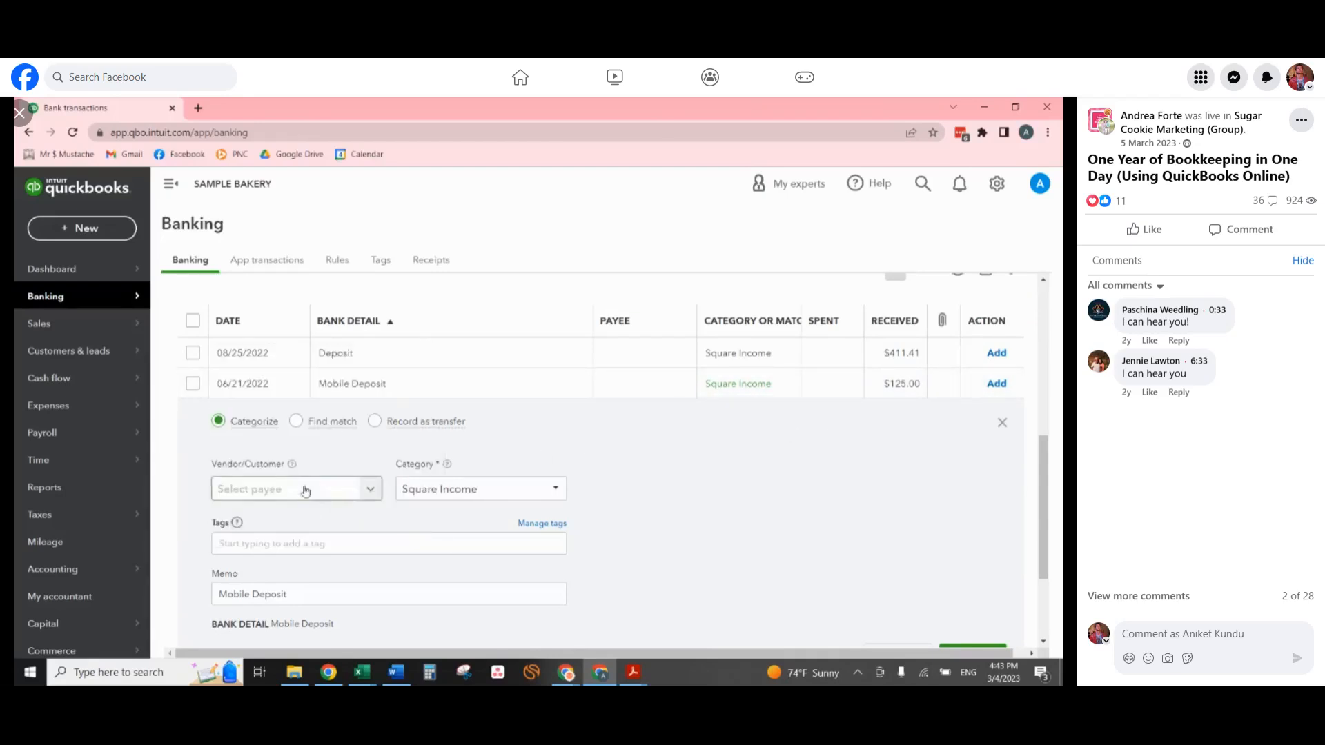
pyautogui.click(503, 490)
pyautogui.press('BackSpace')
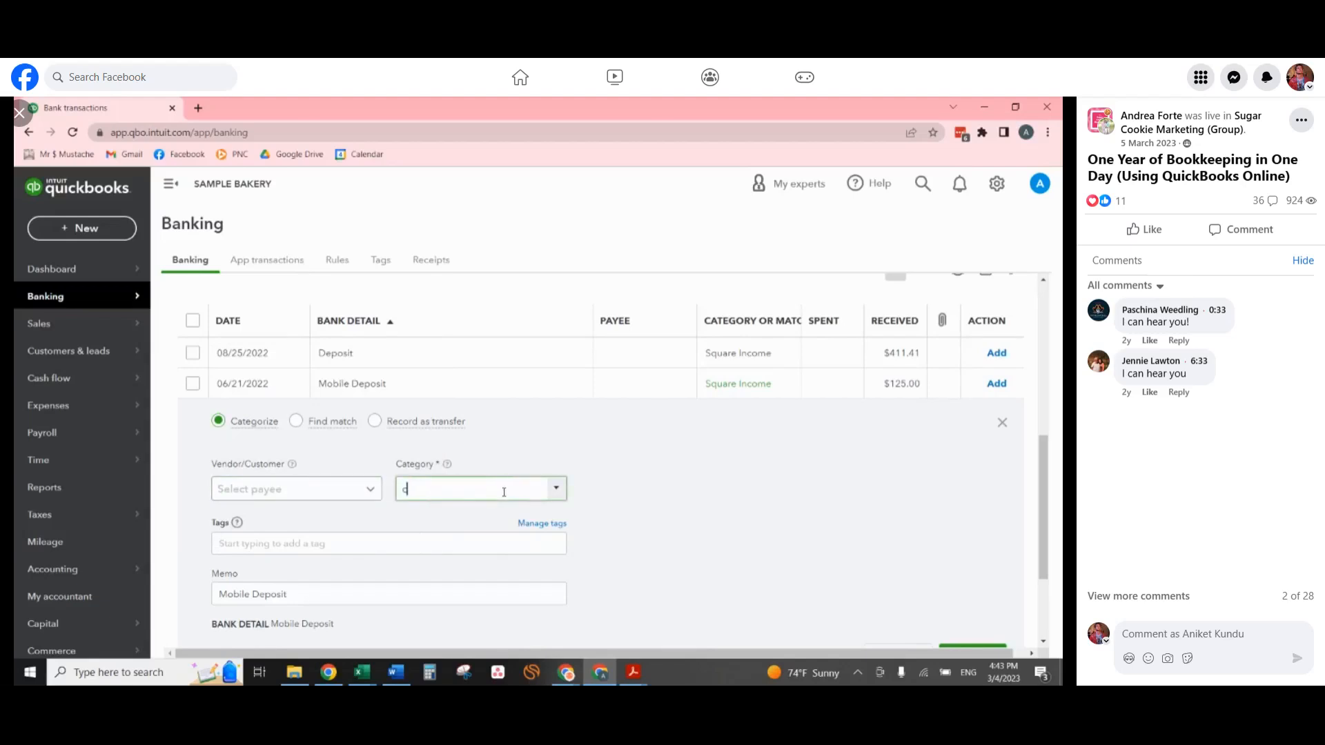
pyautogui.write('class')
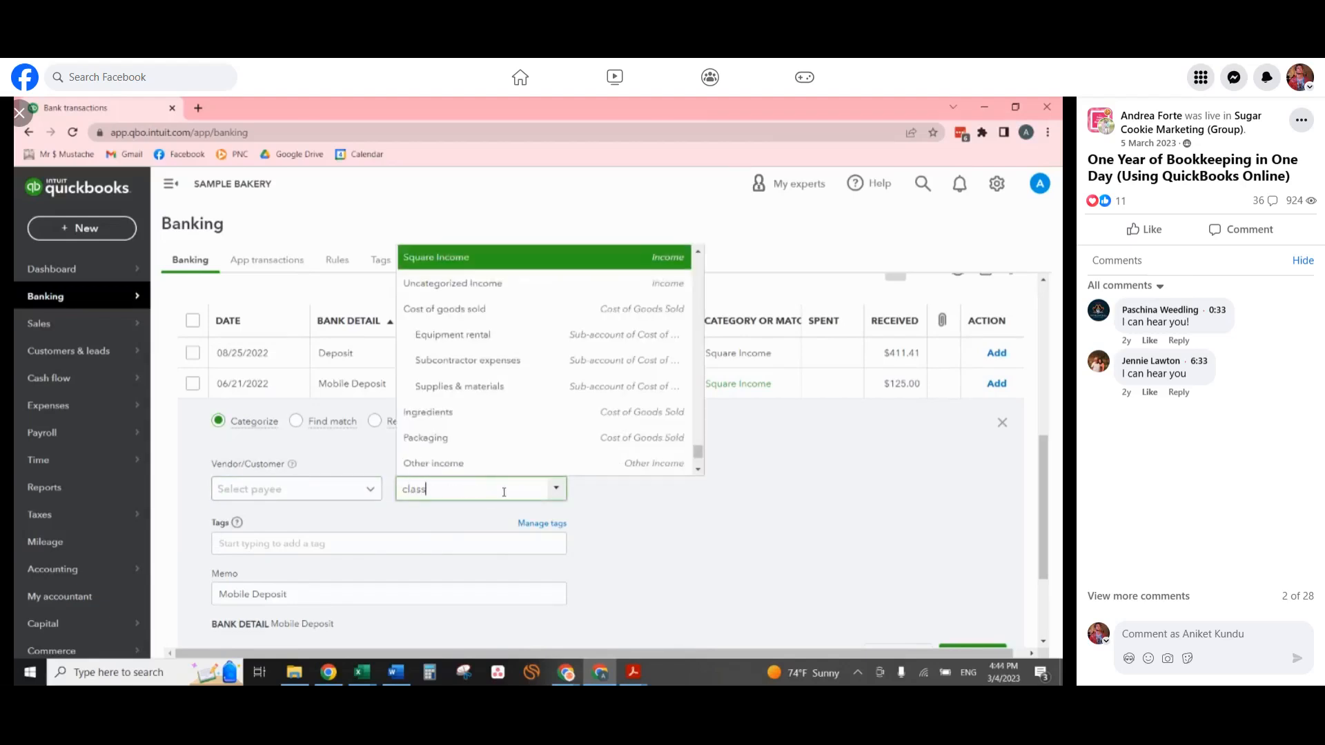
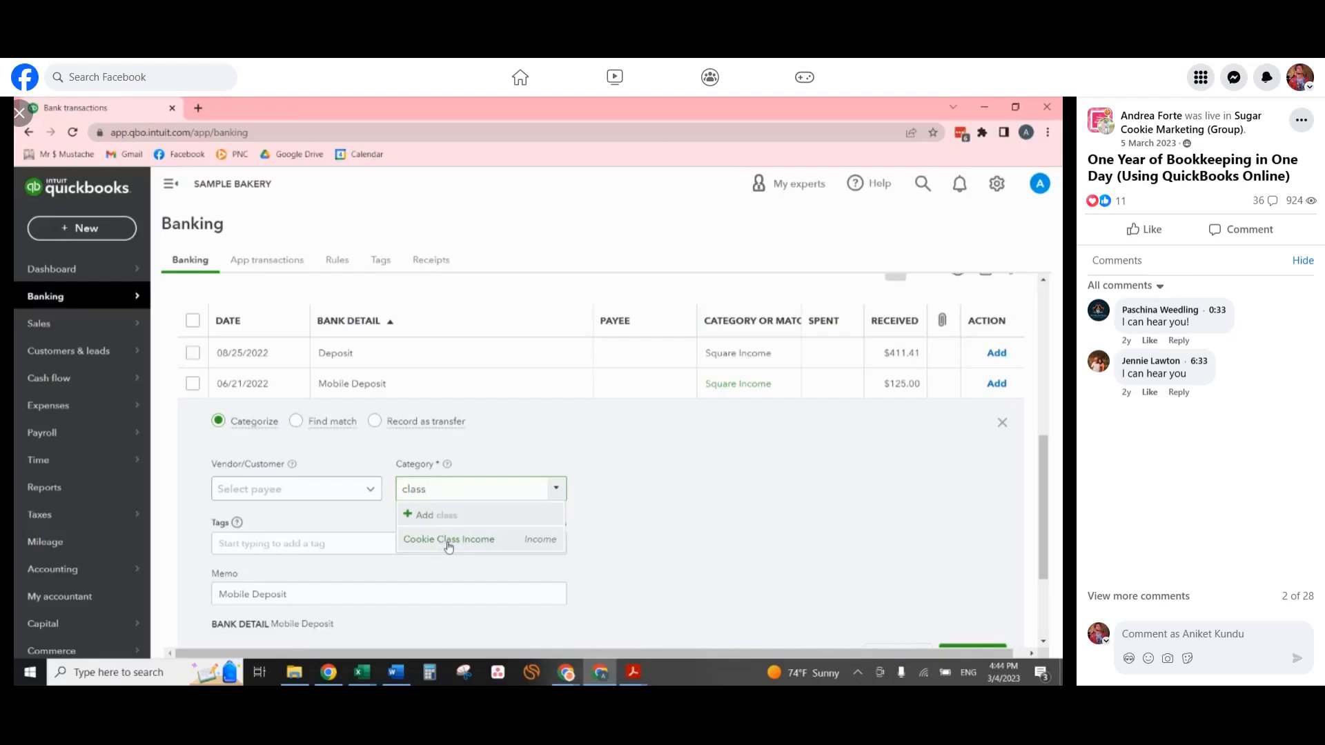
# Categorize the 06/21/2022 mobile deposit as Cookie Class Income and add it.
pyautogui.click(448, 539)
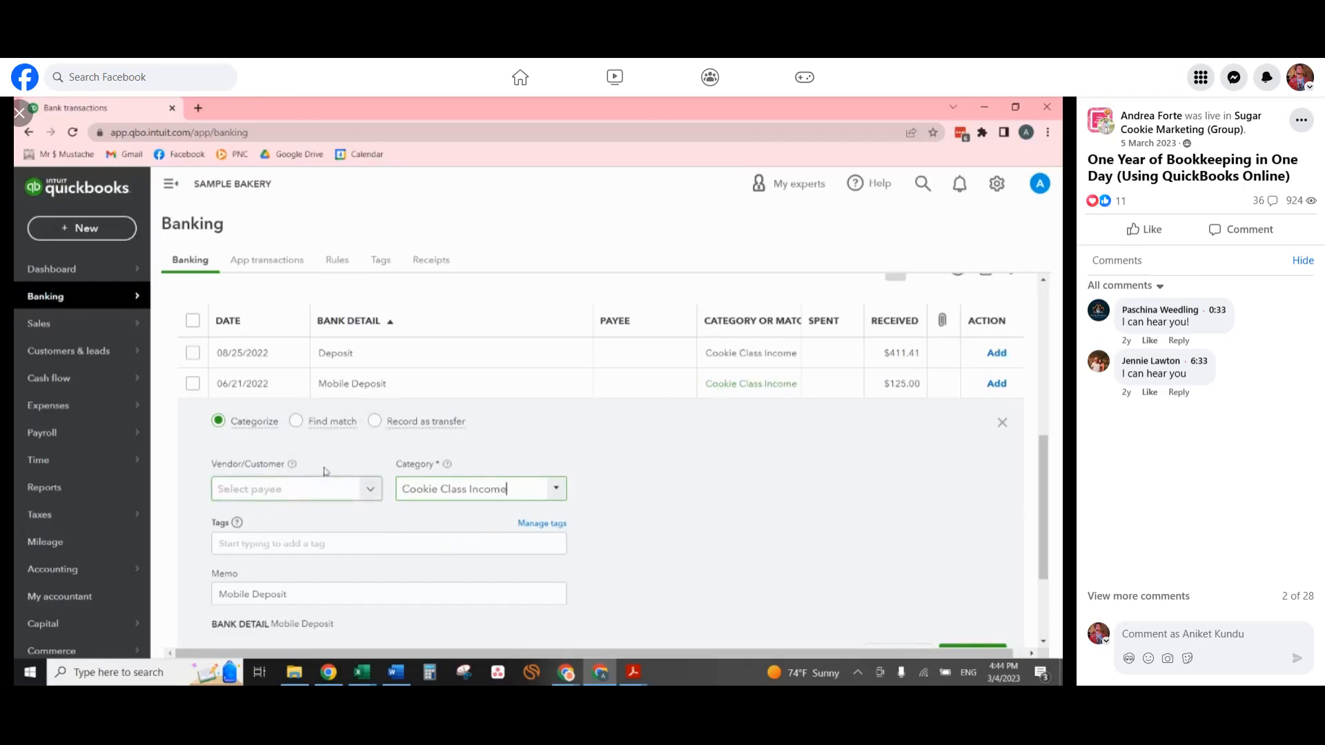
pyautogui.scroll(-1, 966, 580)
pyautogui.click(993, 587)
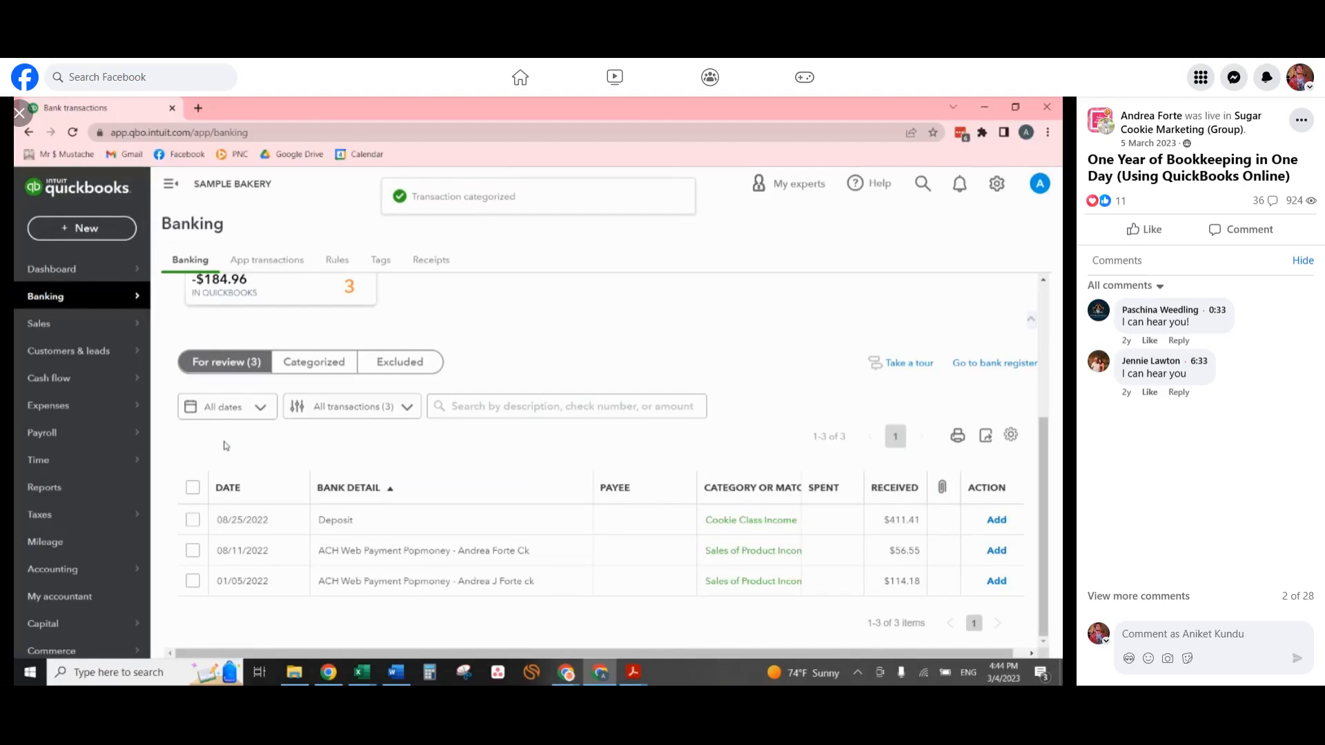
# Categorize the 08/25/2022 deposit as Sales of Product Income and add it.
pyautogui.click(531, 524)
pyautogui.scroll(-2, 755, 493)
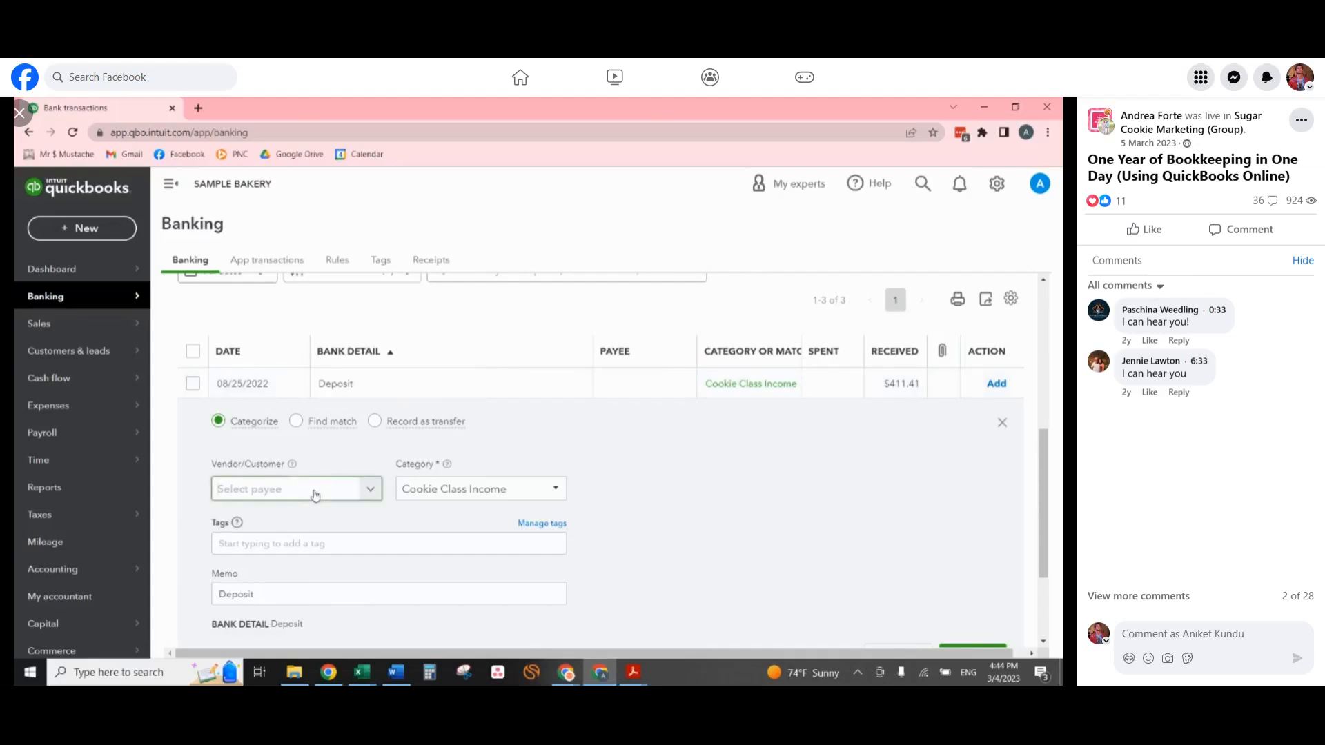
pyautogui.click(358, 488)
pyautogui.click(771, 466)
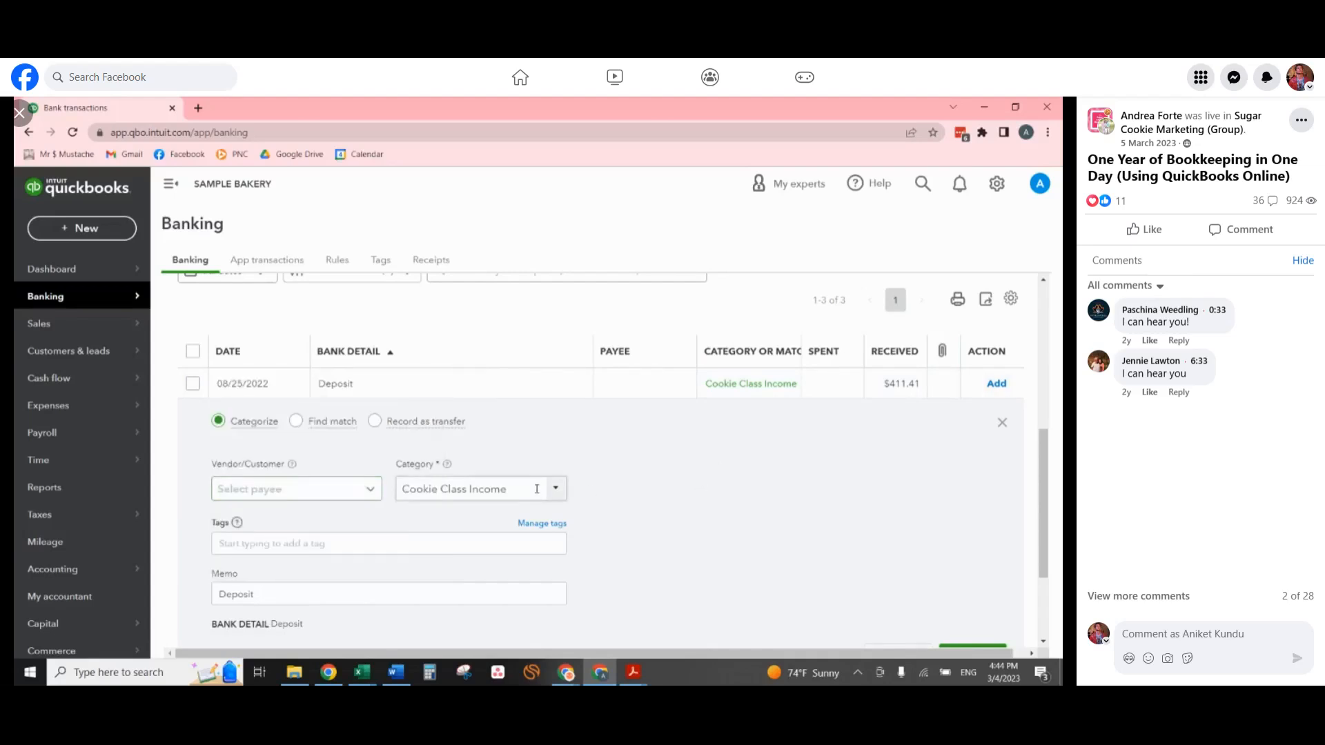
pyautogui.click(529, 489)
pyautogui.write('Sales tax to pay')
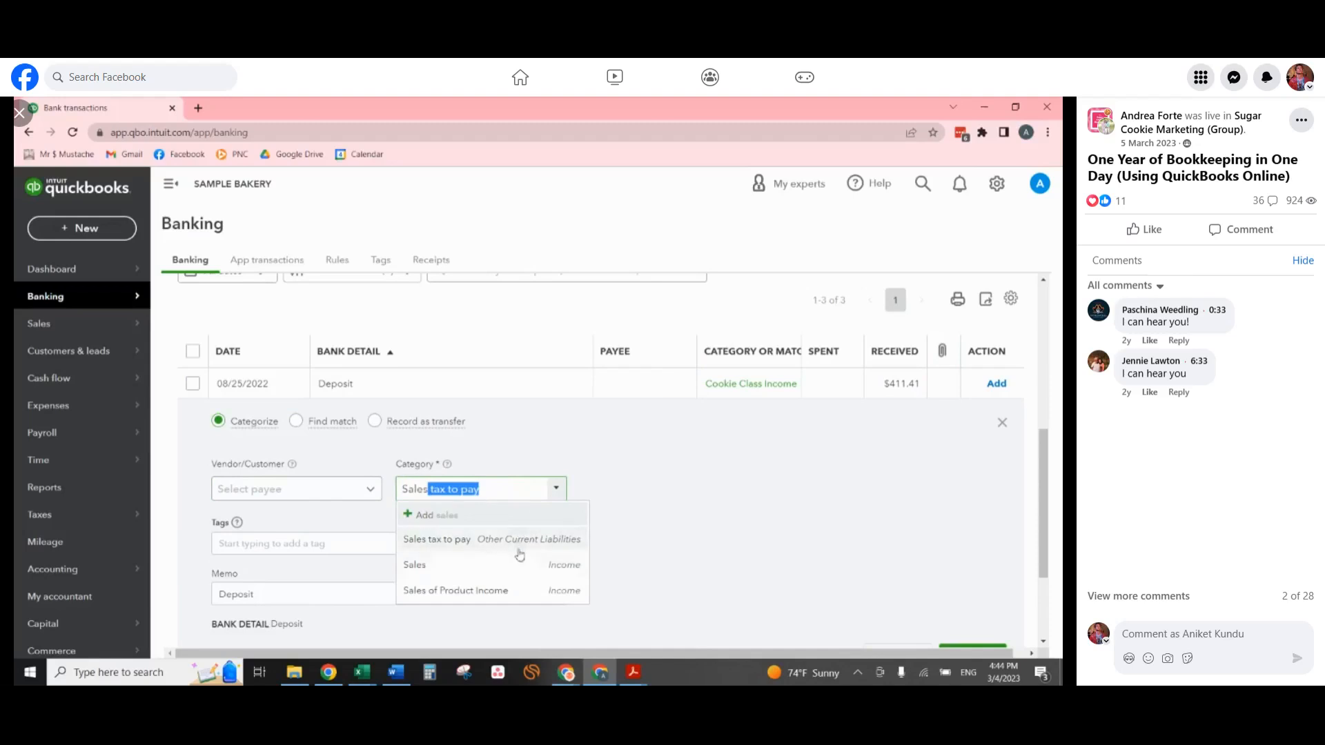
pyautogui.click(455, 590)
pyautogui.scroll(-1, 918, 511)
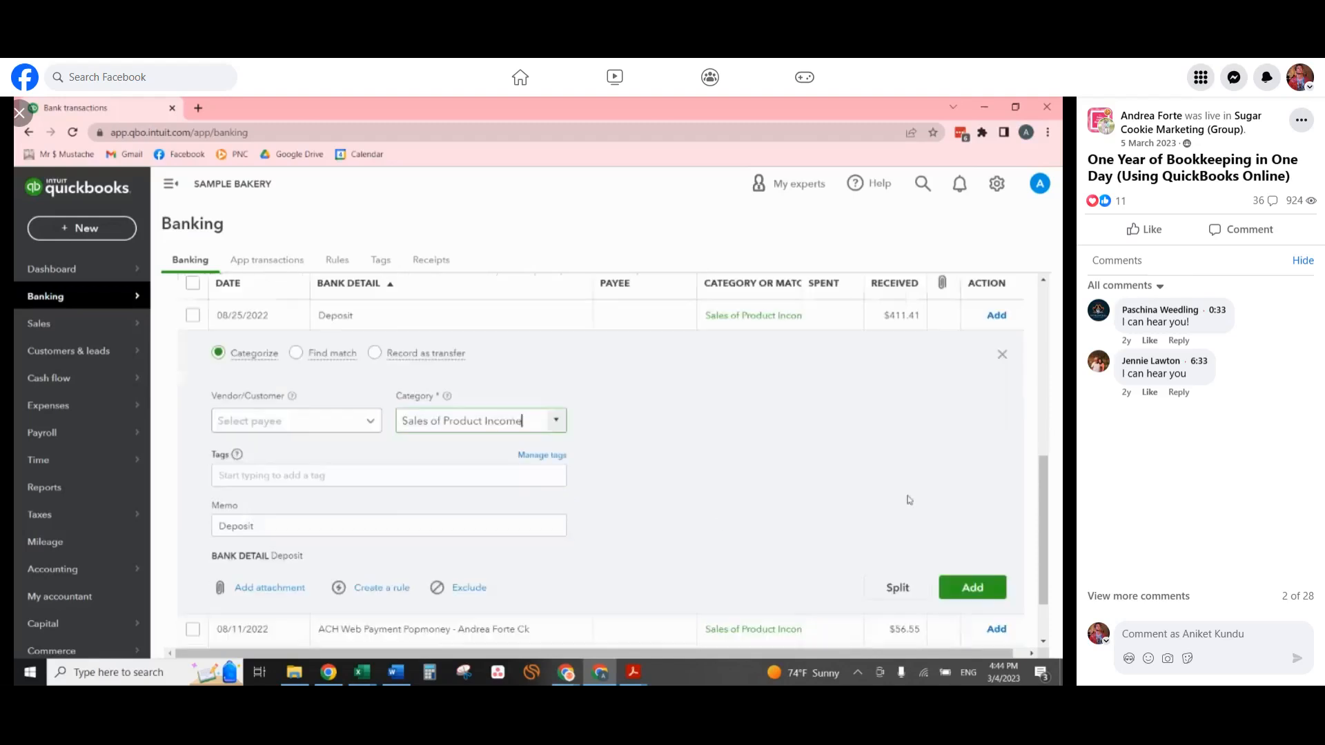
pyautogui.click(985, 588)
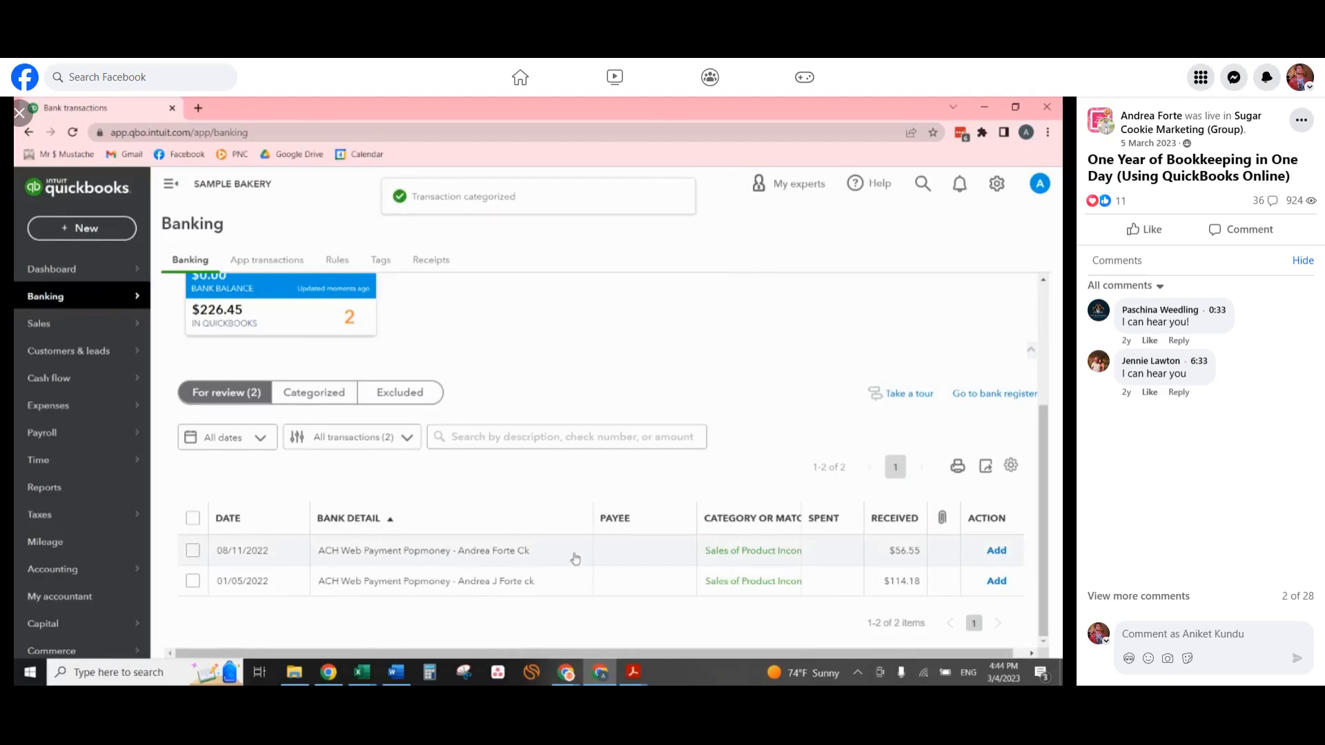
# Add the 08/11/2022 and 01/05/2022 Popmoney ACH payments with their suggested Sales of Product Income category, without creating a category rule.
pyautogui.click(991, 554)
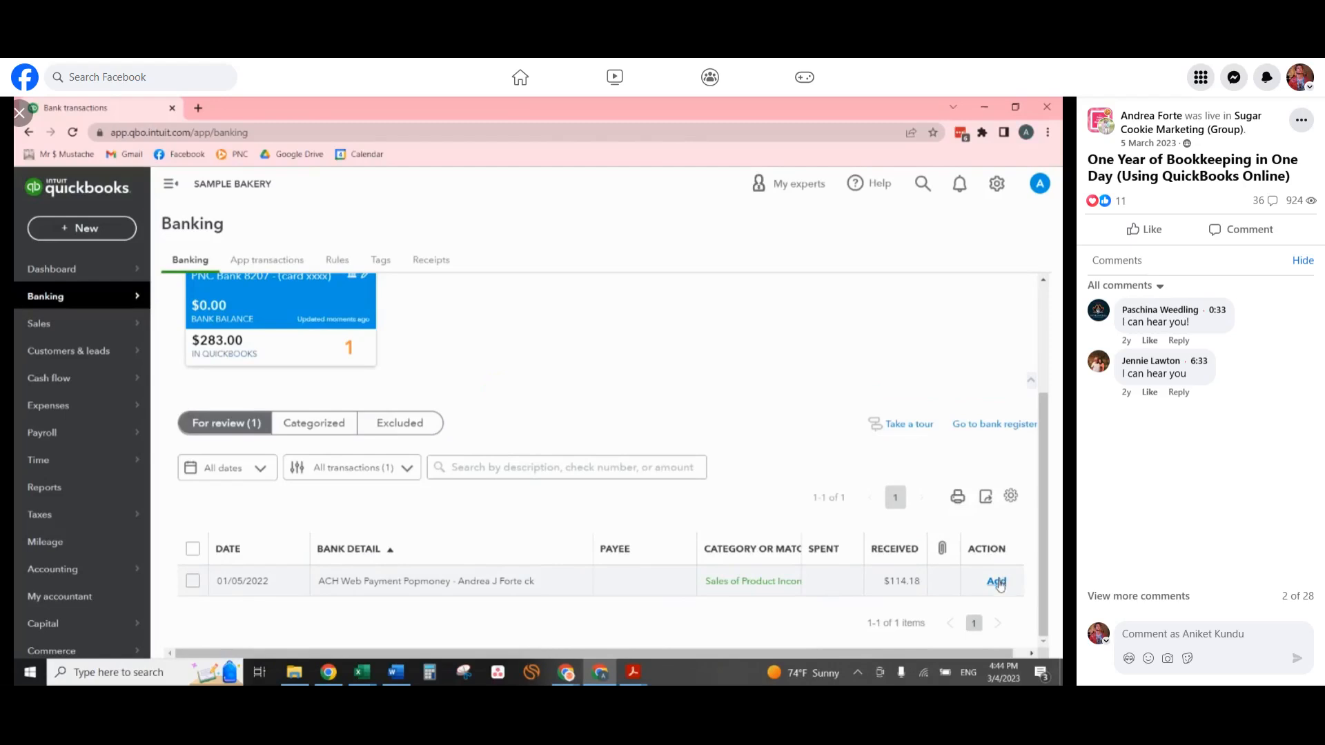
pyautogui.click(997, 582)
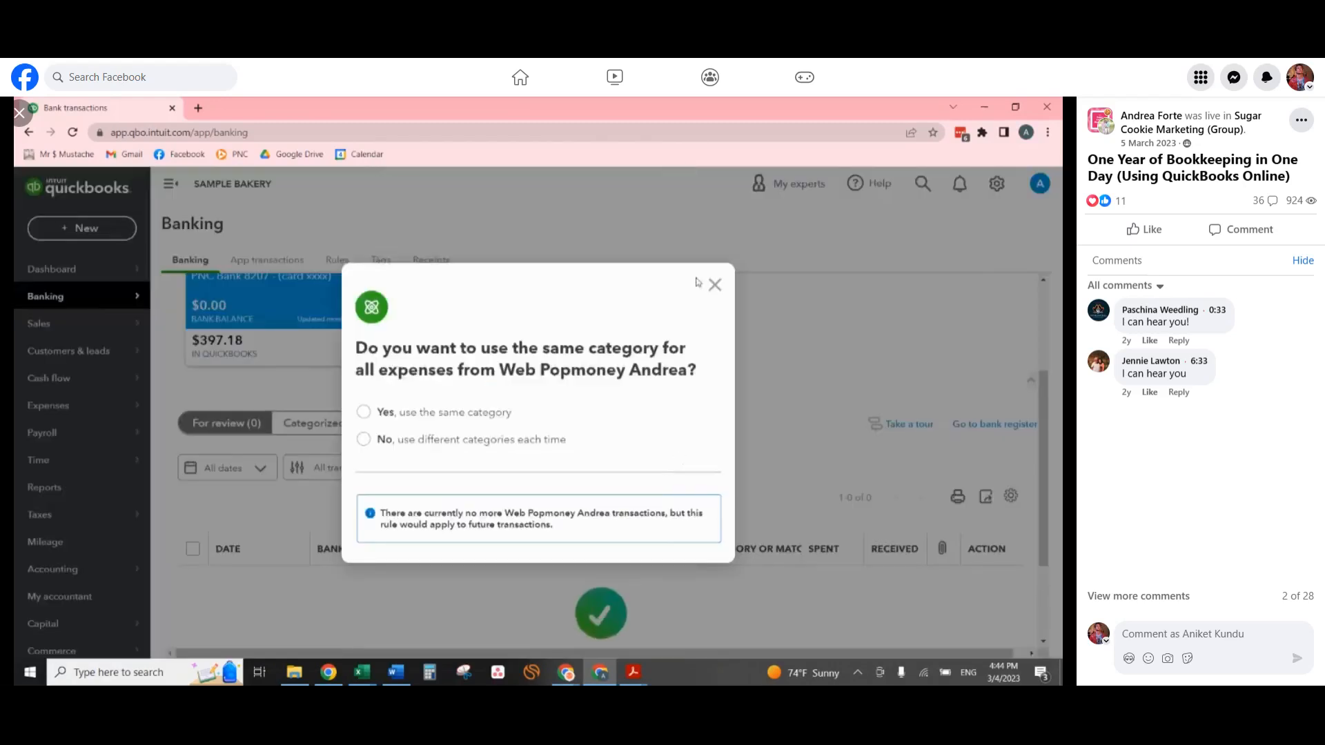
pyautogui.click(714, 285)
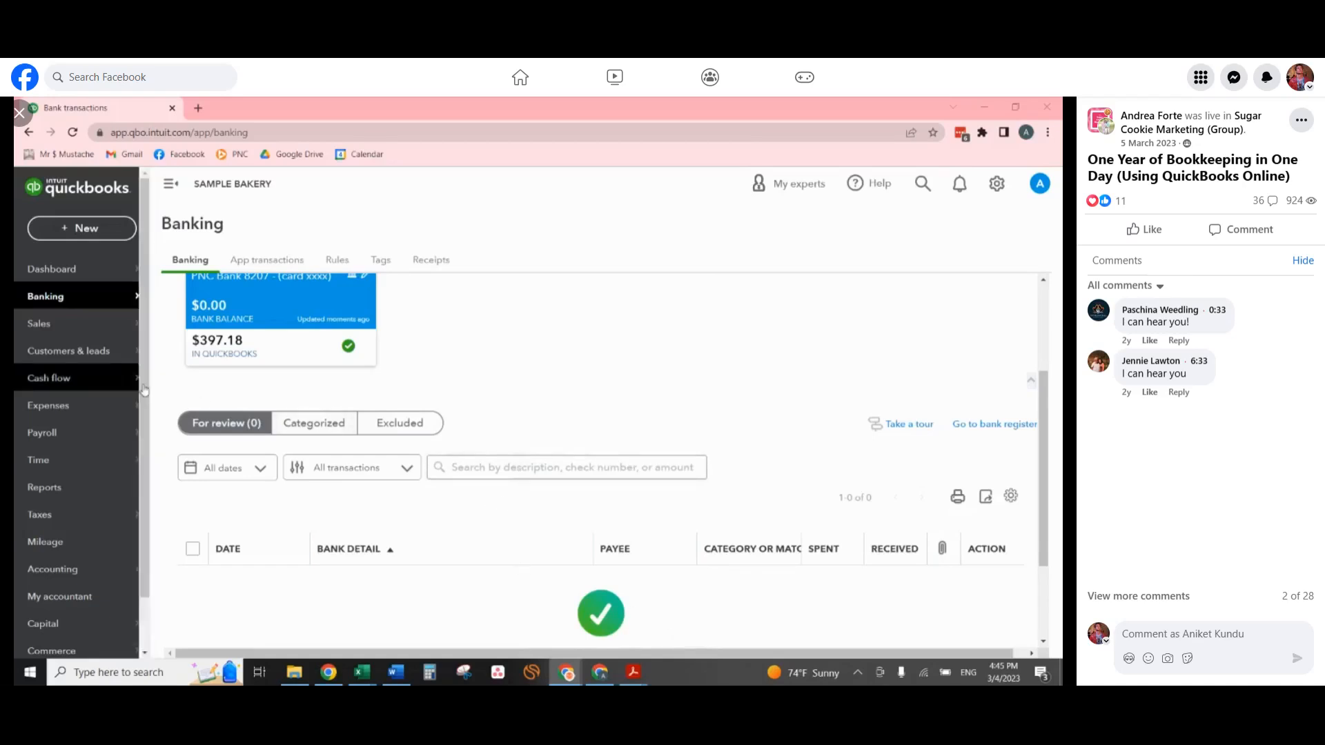
# Start a new expense with Walmart as the payee and review its payment account choices and payment date.
pyautogui.click(103, 230)
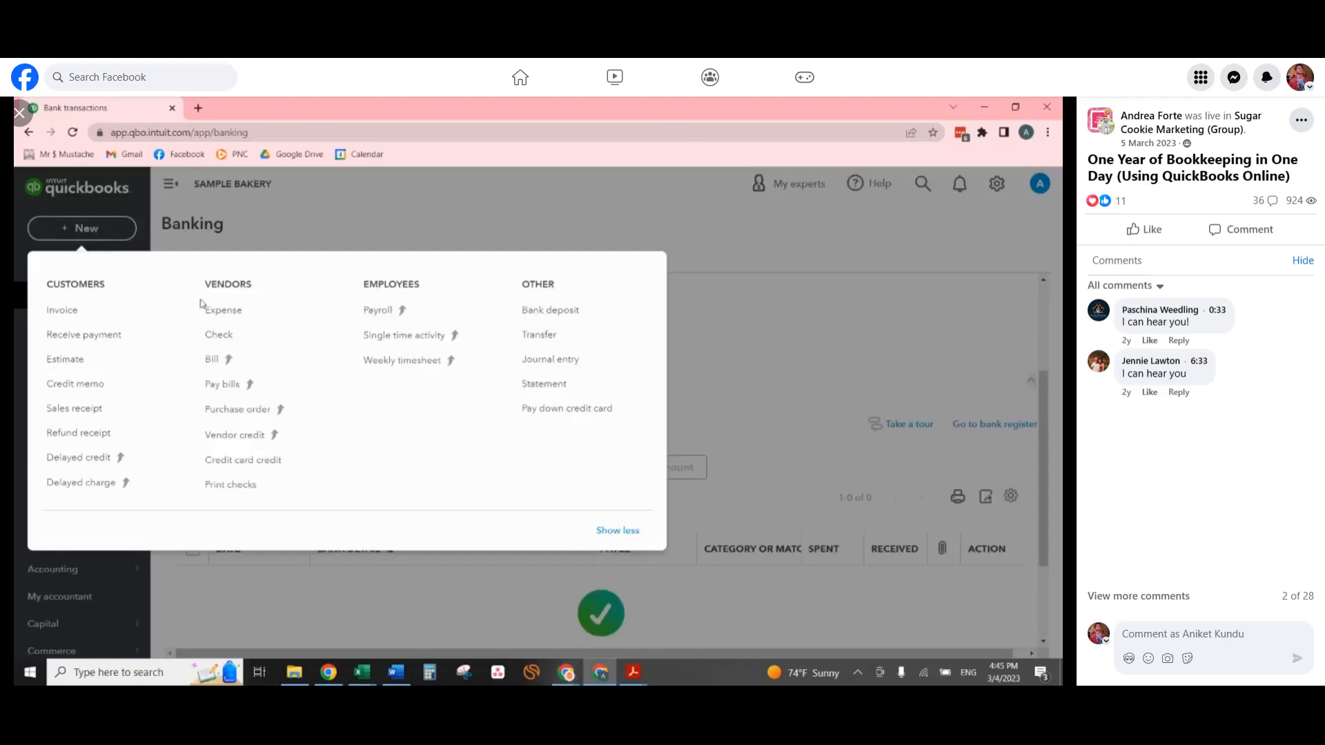
pyautogui.click(218, 316)
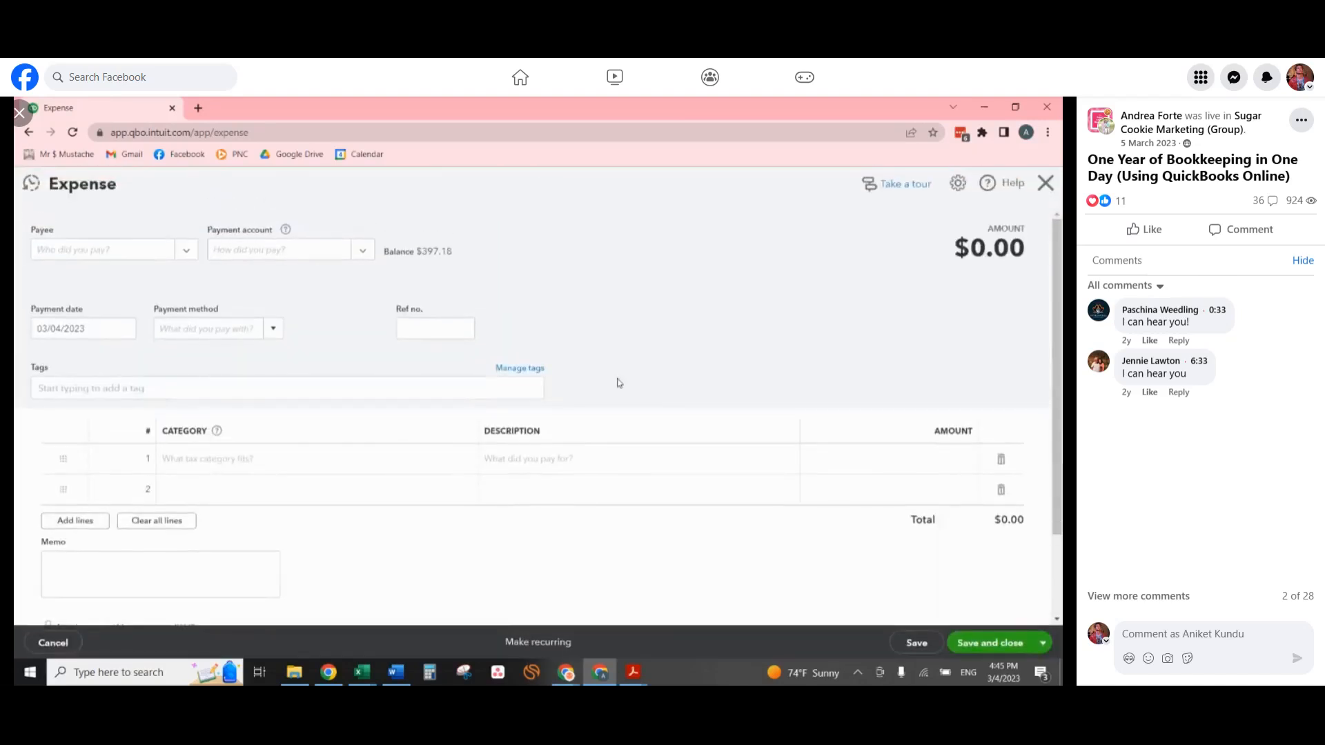
pyautogui.click(71, 252)
pyautogui.write('wal')
pyautogui.click(97, 308)
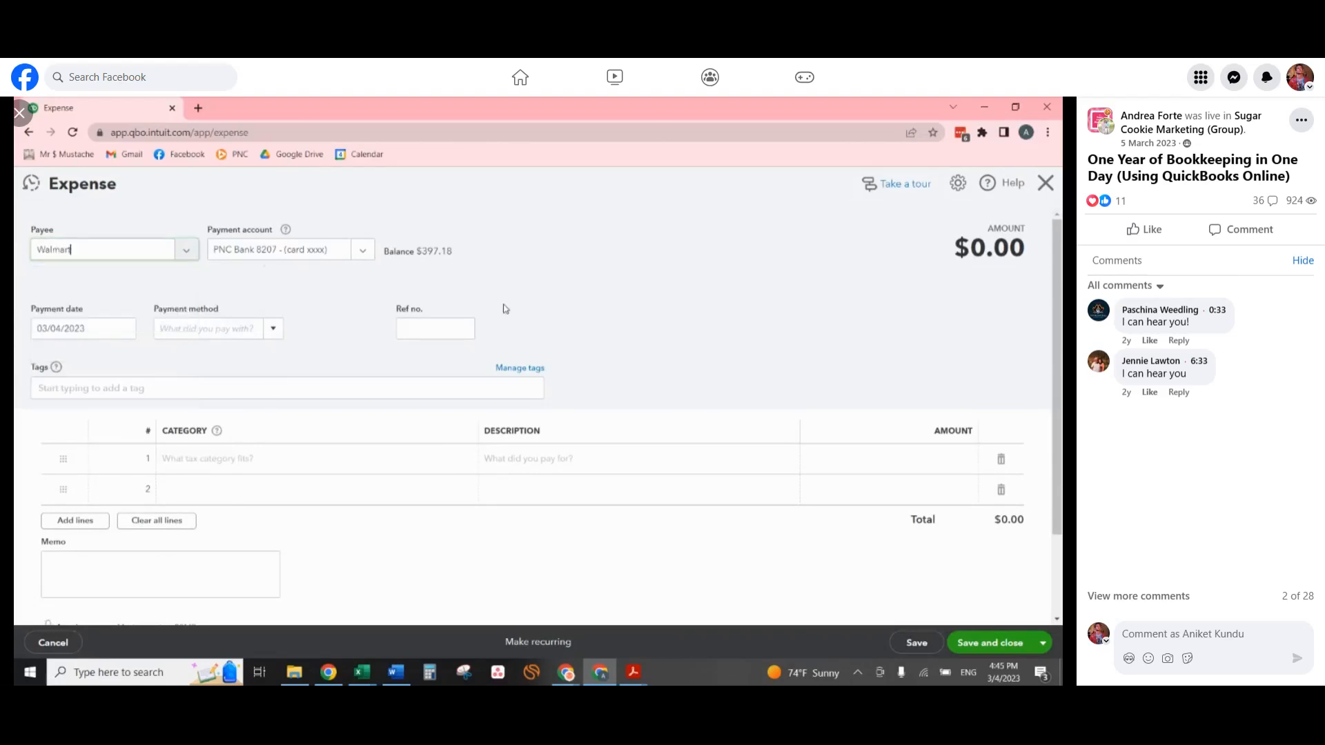
pyautogui.click(295, 249)
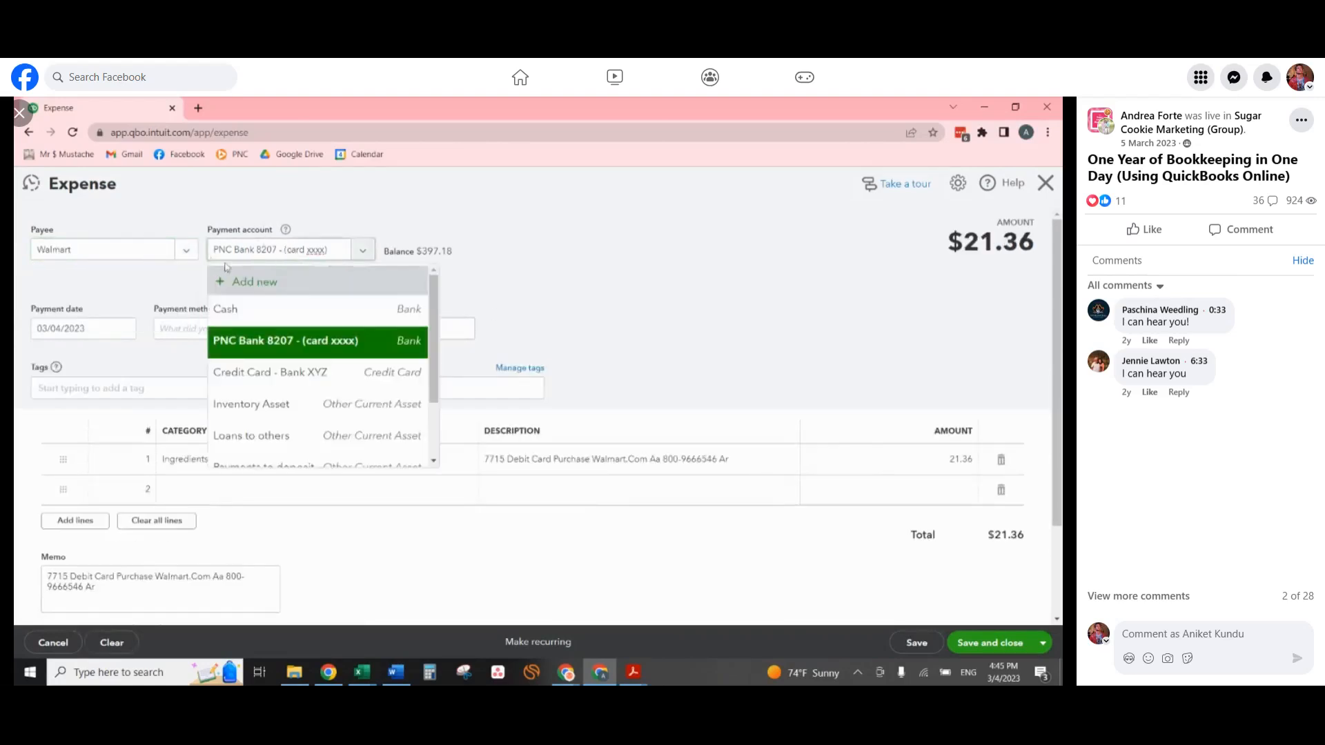
pyautogui.click(764, 274)
pyautogui.click(97, 329)
# Set the amount of the Walmart expense's Ingredients line to 100.
pyautogui.click(279, 465)
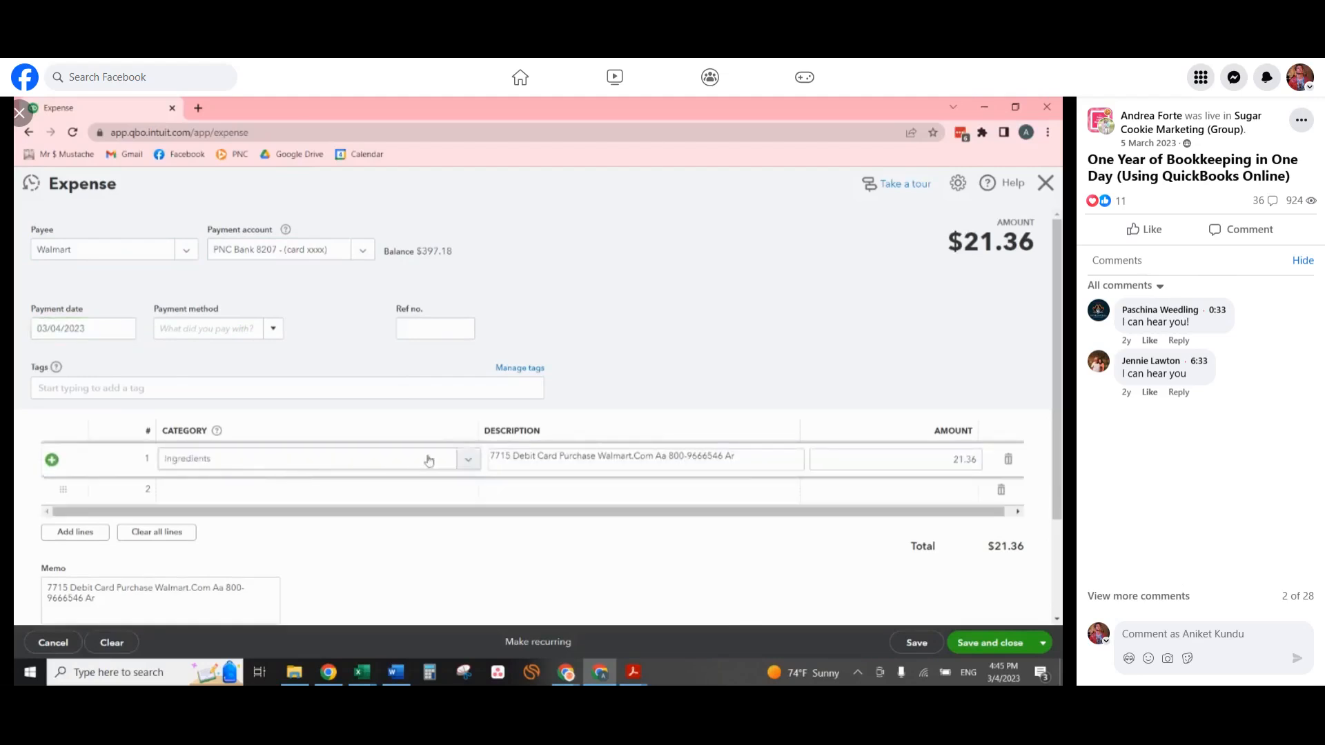
pyautogui.click(890, 458)
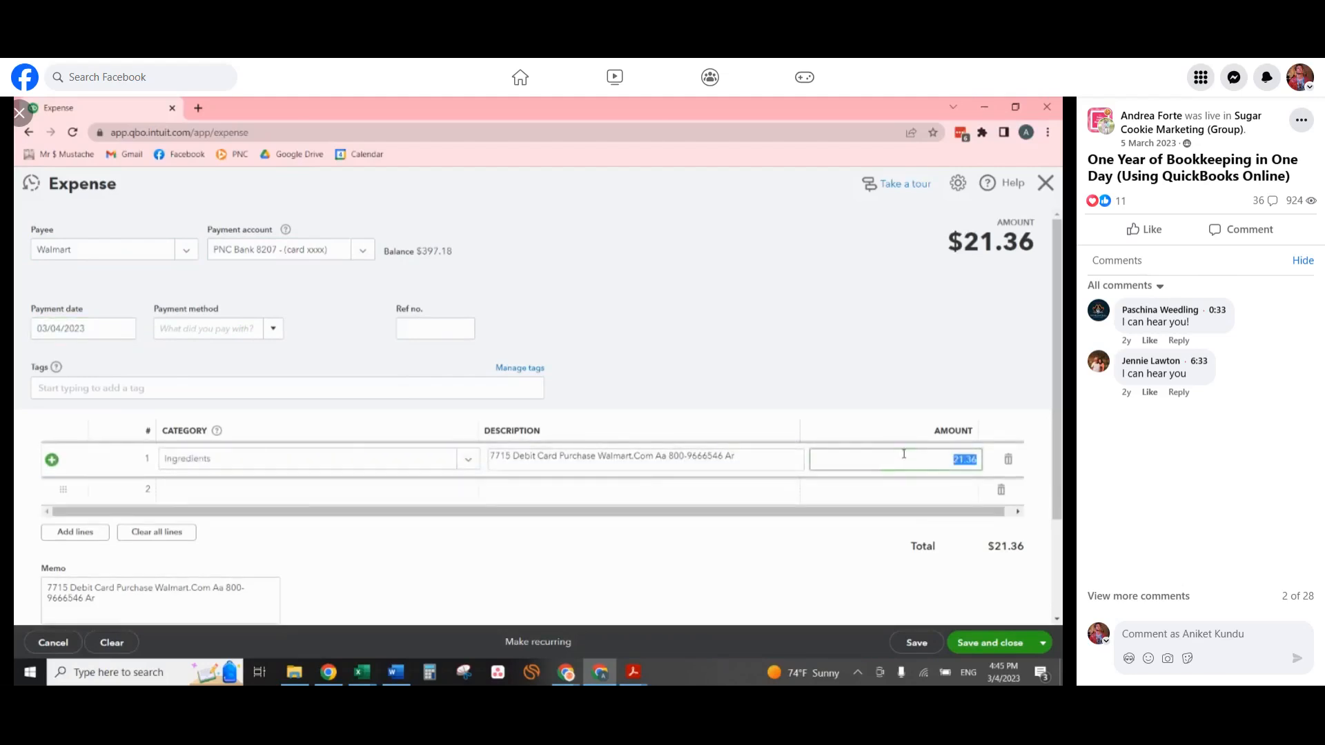
pyautogui.write('100')
pyautogui.press('Tab')
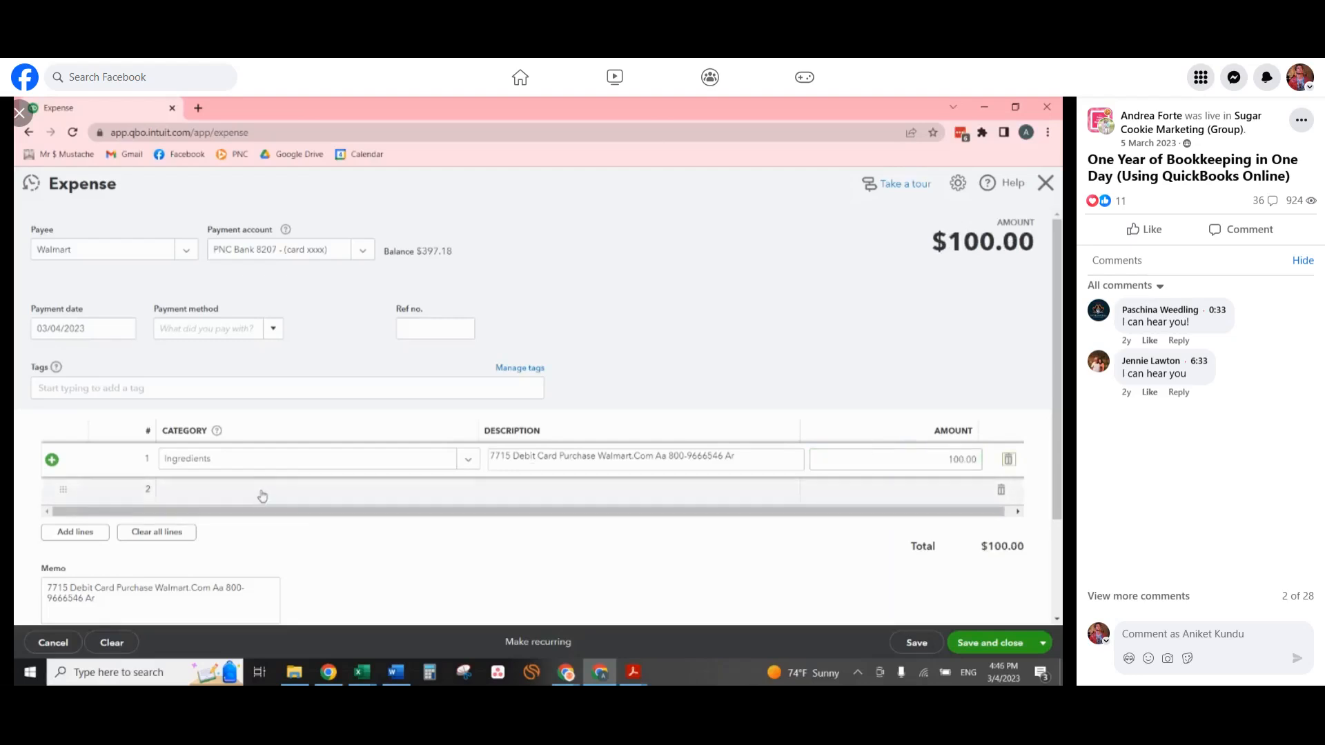
# Add a second Owner draws line described as "Personal expenses" for 20, and leave the expense without saving.
pyautogui.click(263, 496)
pyautogui.write('draw')
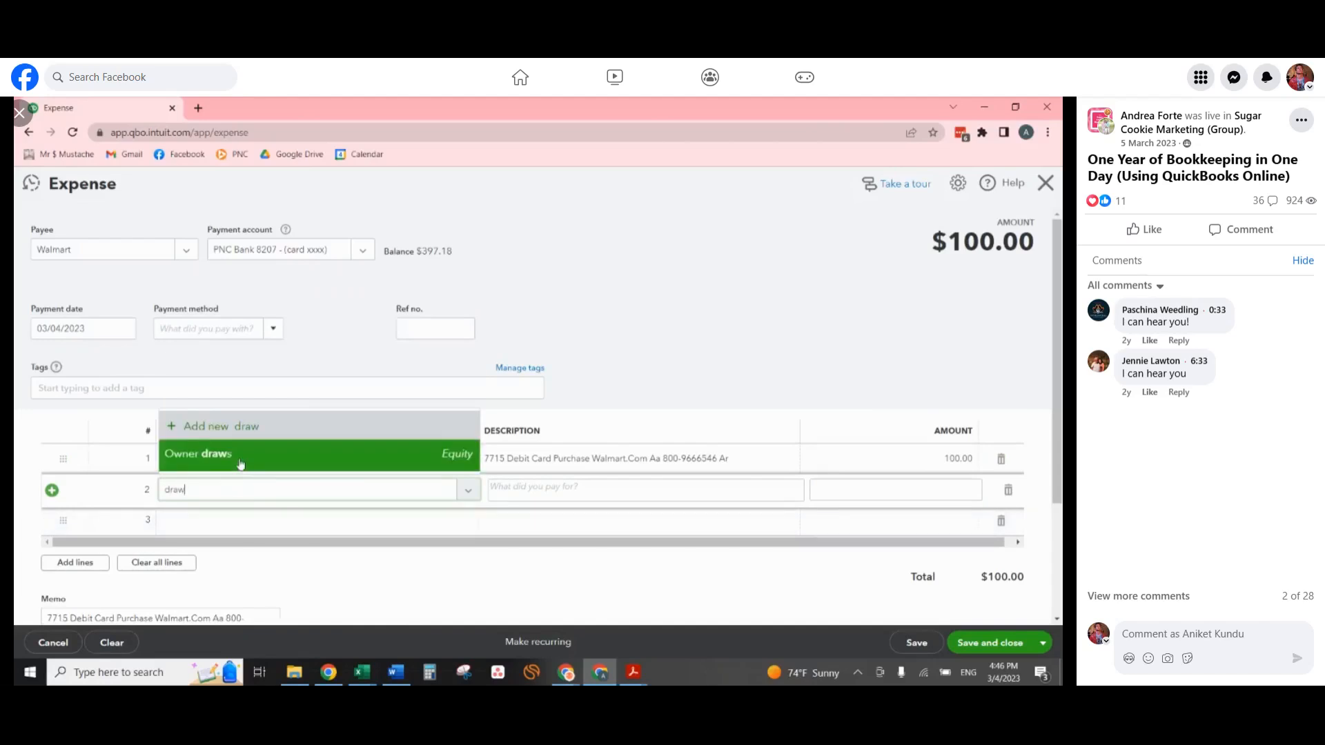
pyautogui.click(240, 464)
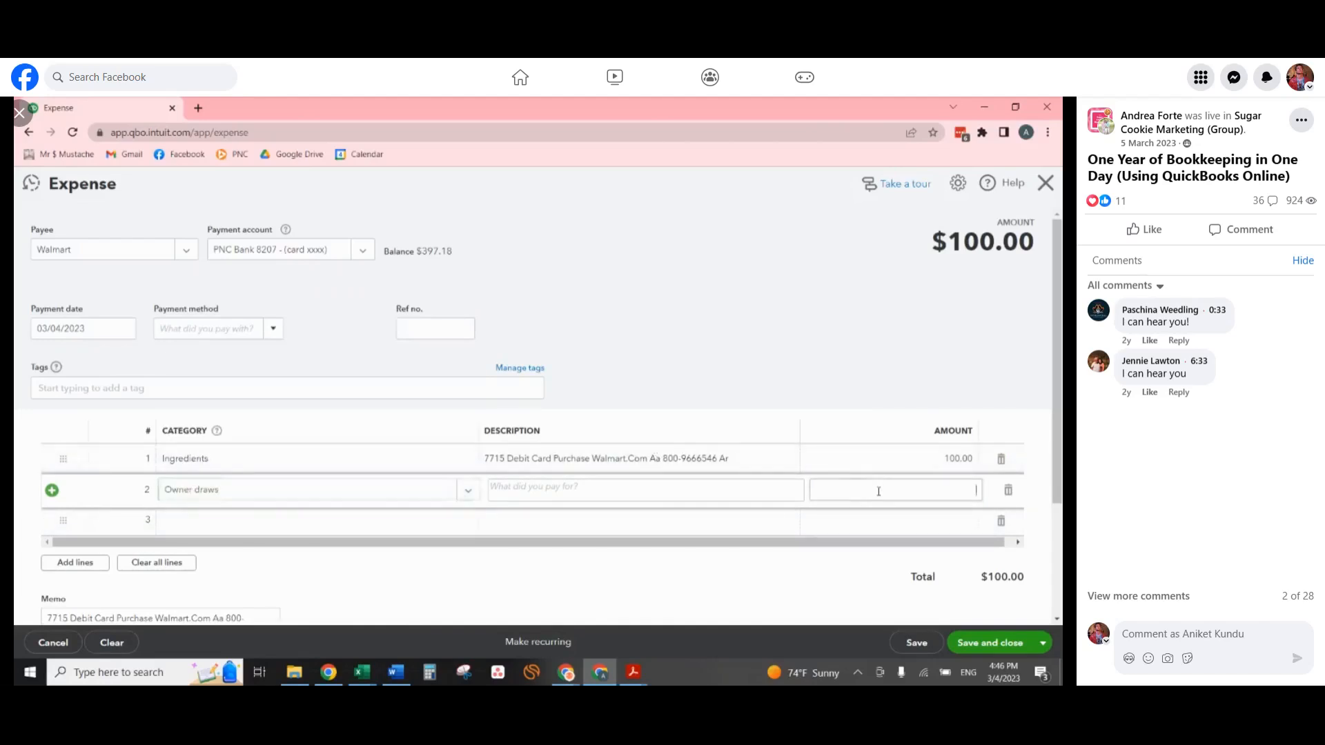
pyautogui.click(606, 486)
pyautogui.write('Personal')
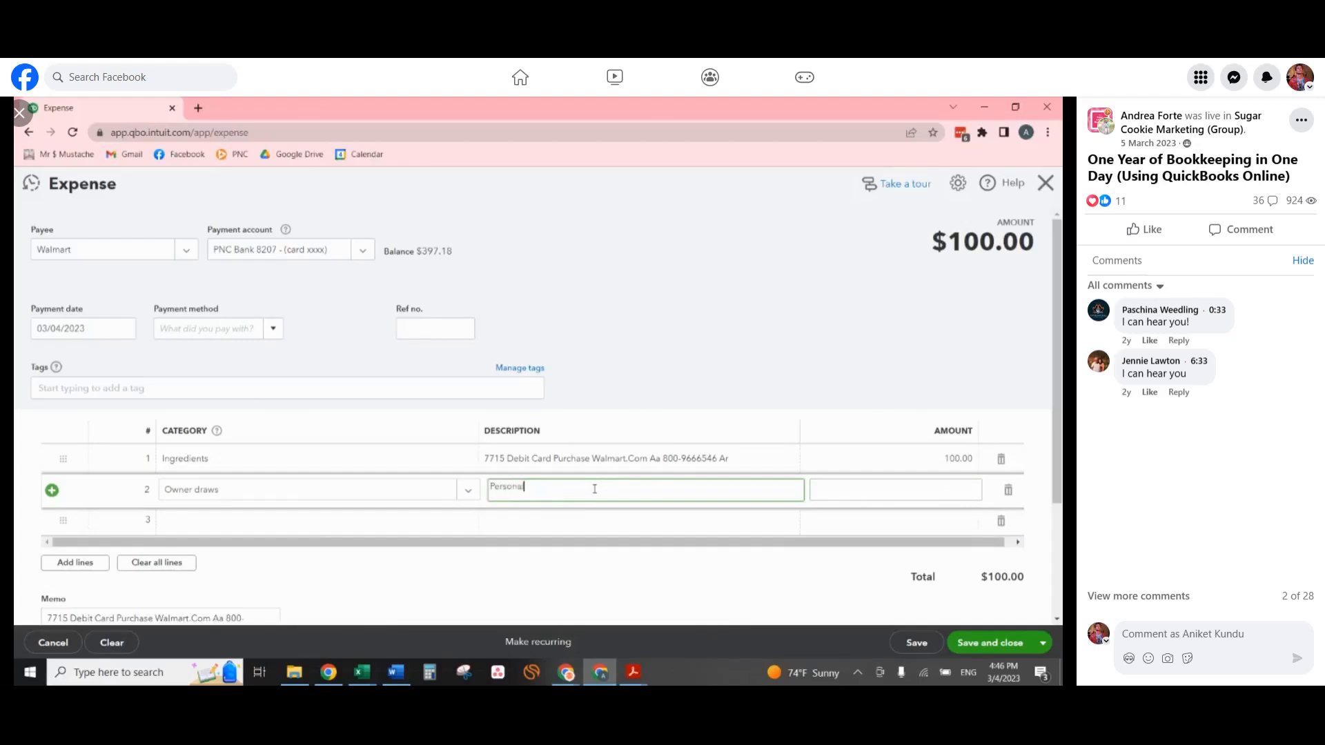
pyautogui.write(' expenses')
pyautogui.press('Tab')
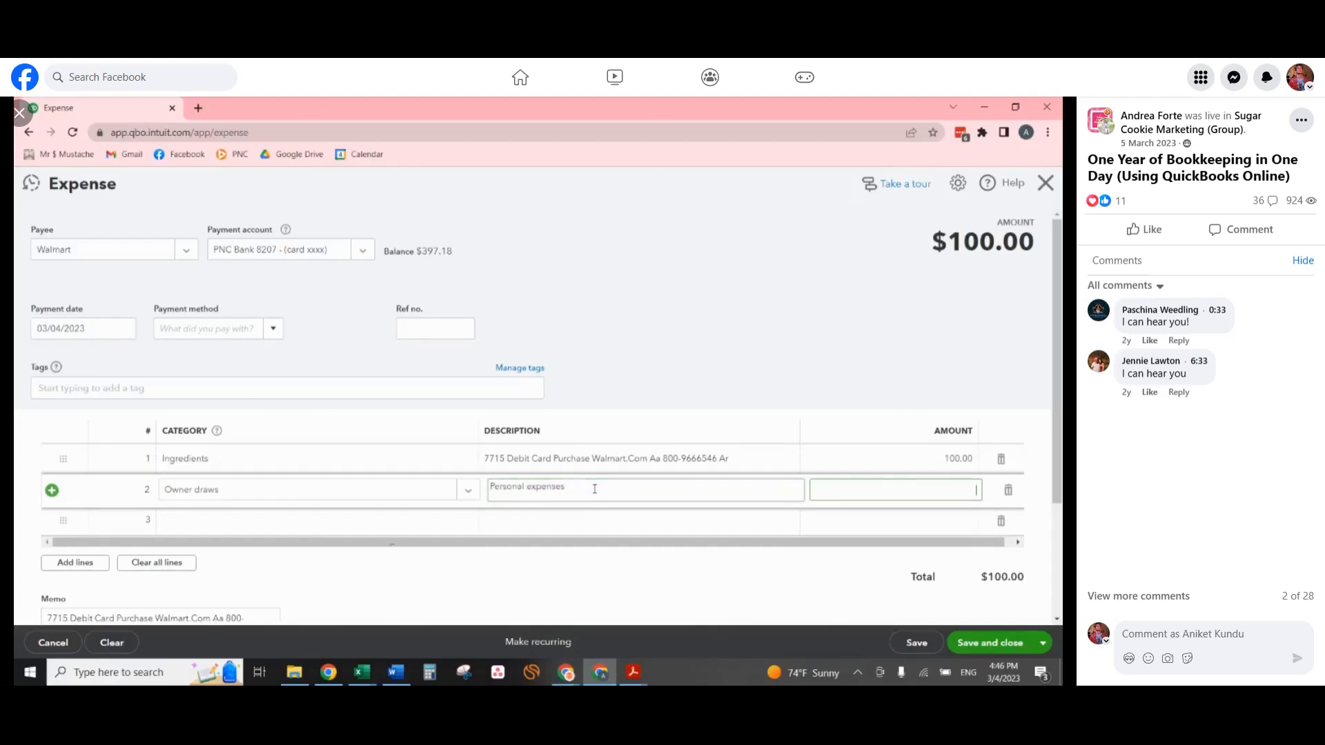
pyautogui.write('20')
pyautogui.press('Tab')
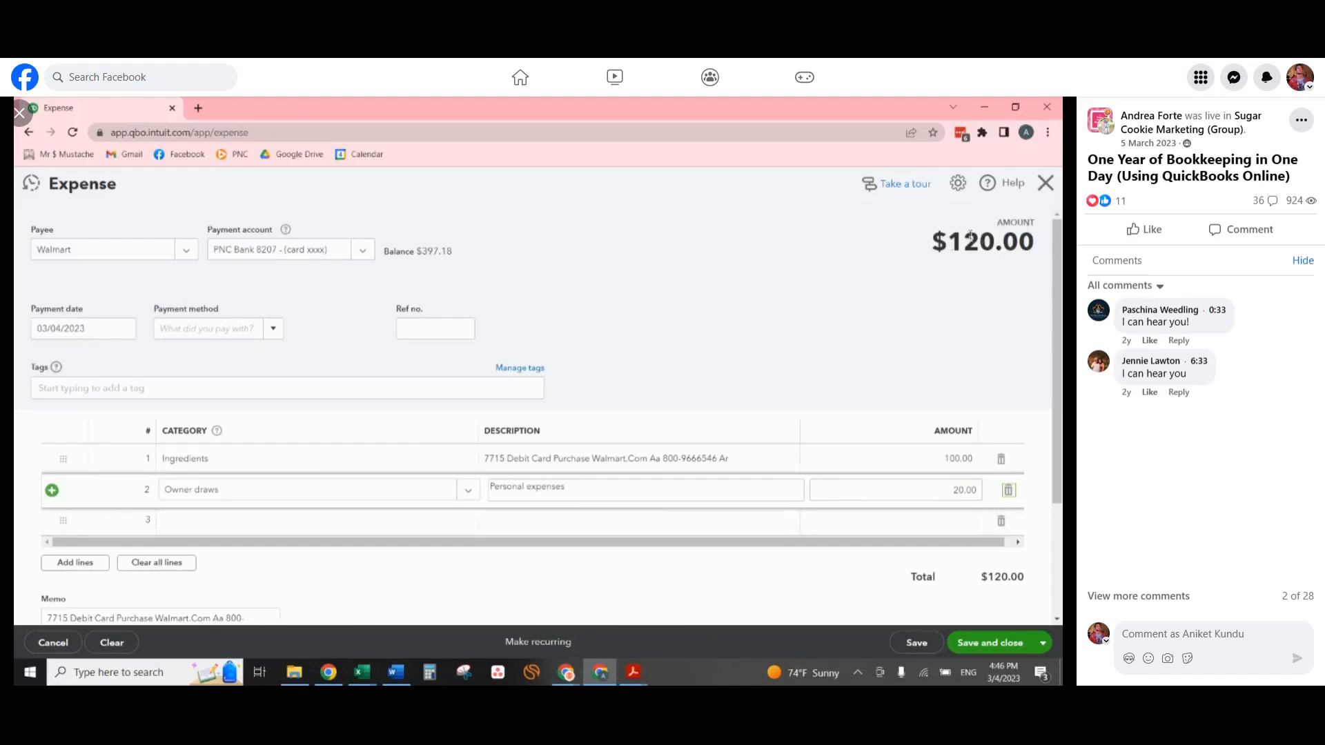
pyautogui.click(1046, 184)
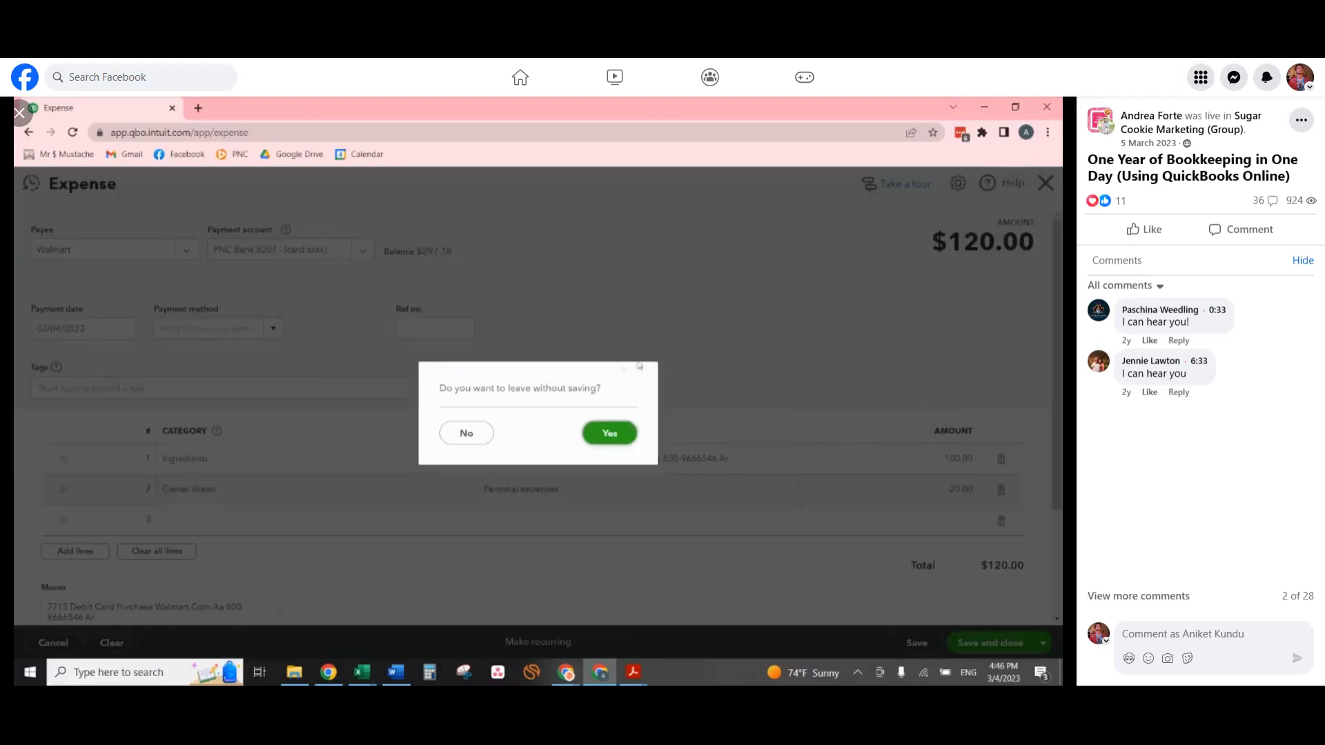
pyautogui.click(610, 434)
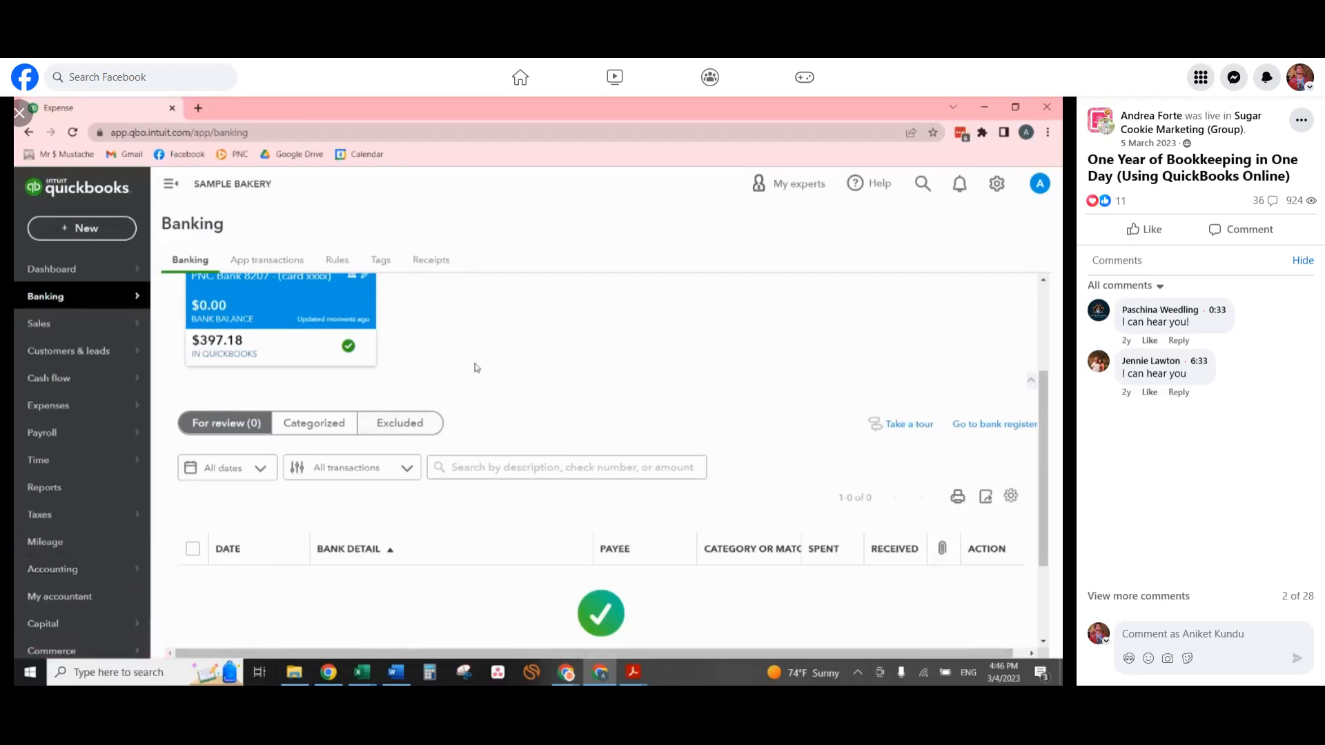
# Look at the Receipts folder in File Explorer and open the Reconcile page for the PNC bank account.
pyautogui.moveTo(293, 676)
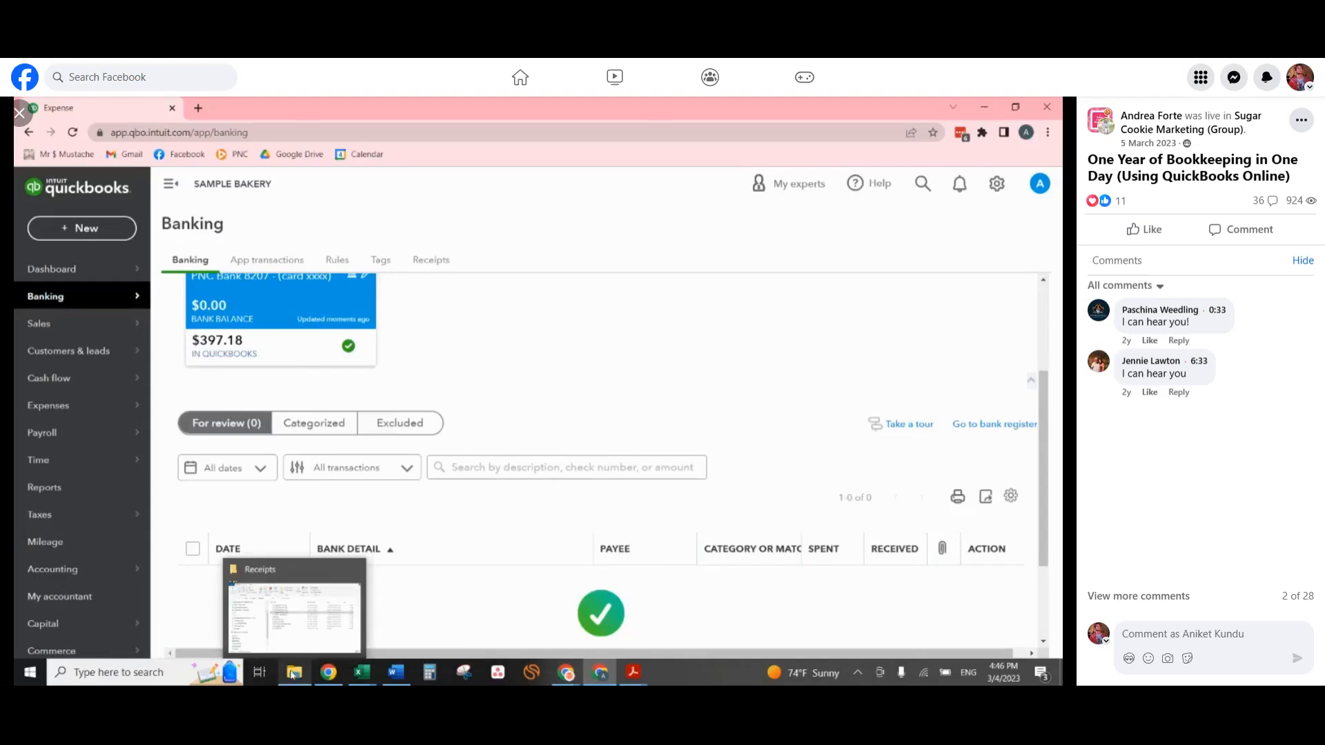
pyautogui.click(292, 676)
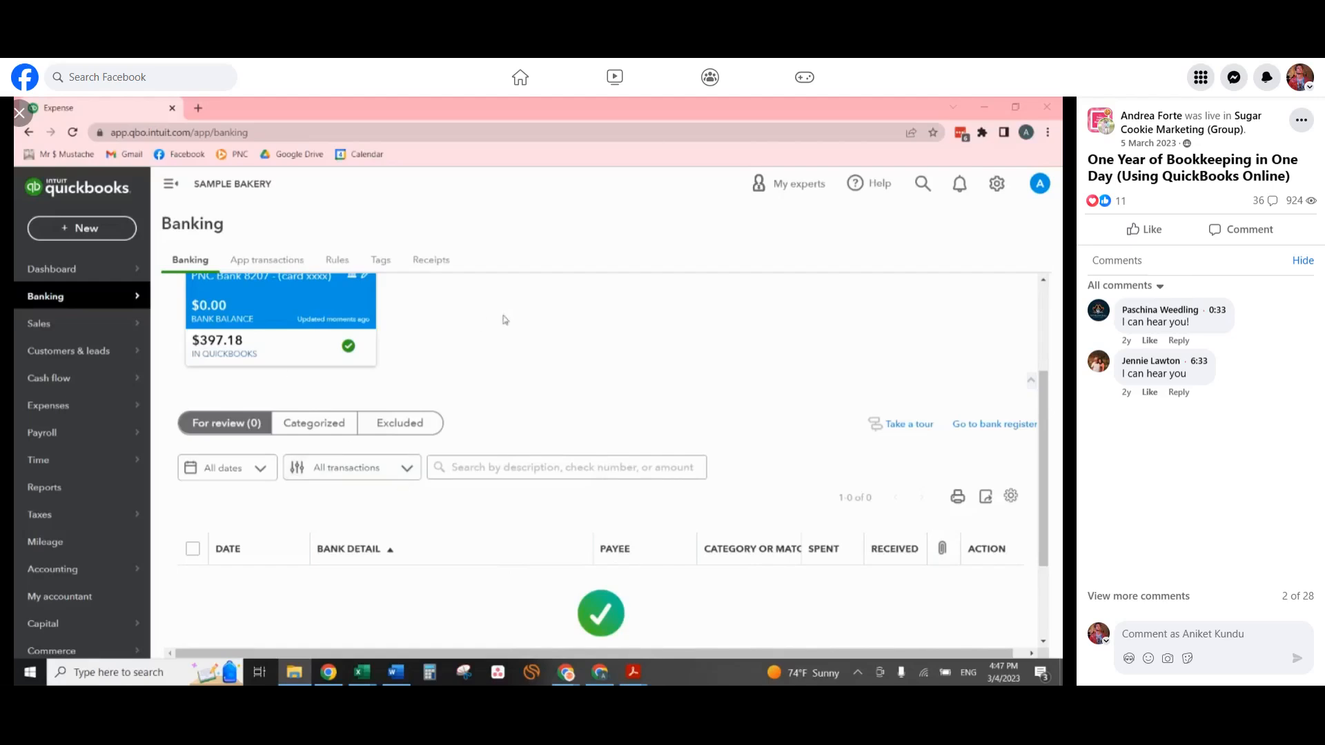
pyautogui.scroll(1, 523, 352)
pyautogui.moveTo(90, 570)
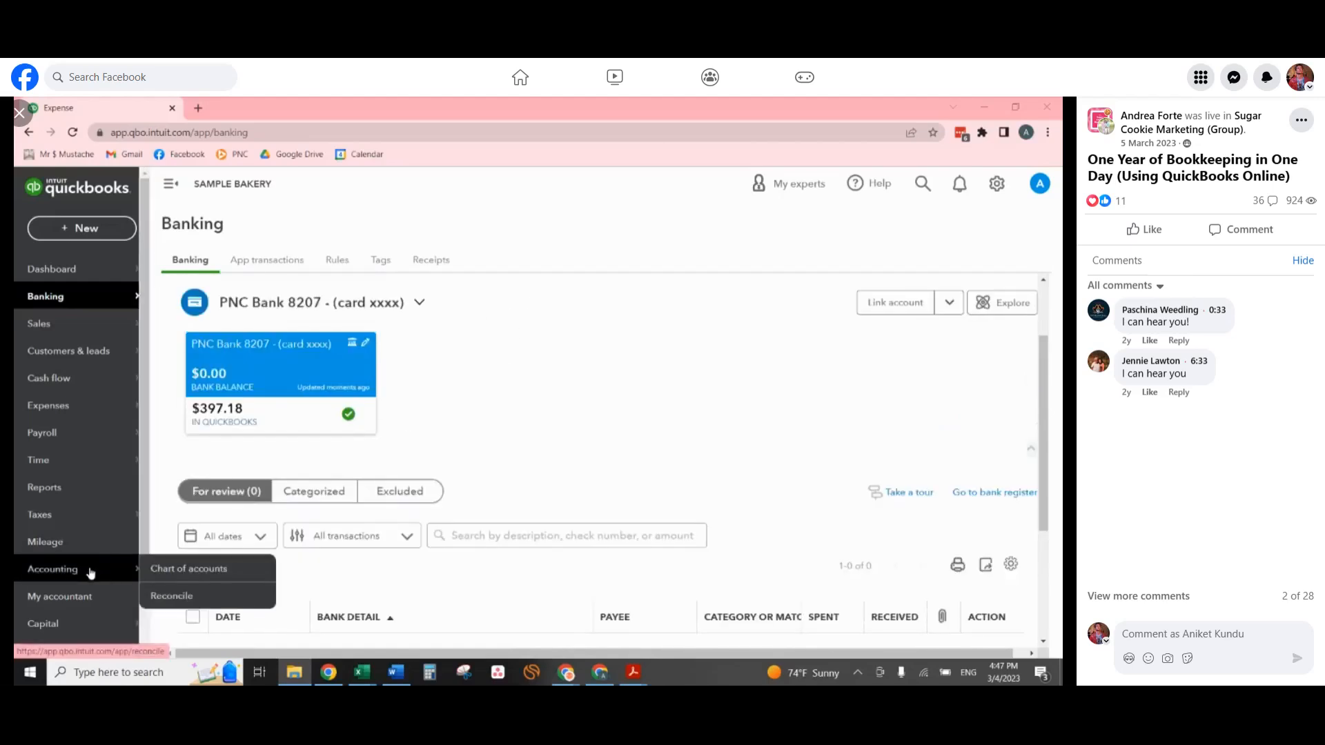
pyautogui.click(173, 597)
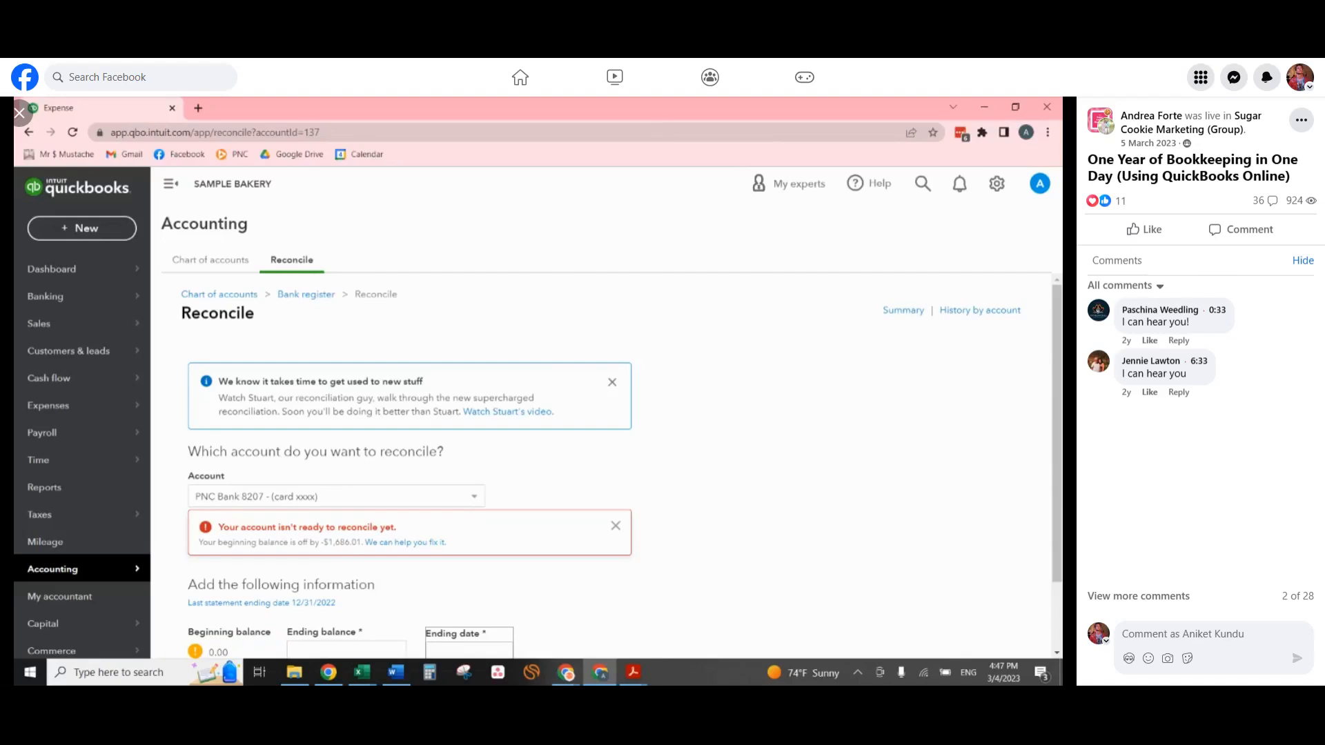
# Switch to the January bank statement PDF in Adobe Acrobat and examine the beginning balance in its Balance Summary.
pyautogui.hotkey('alt', 'Tab')
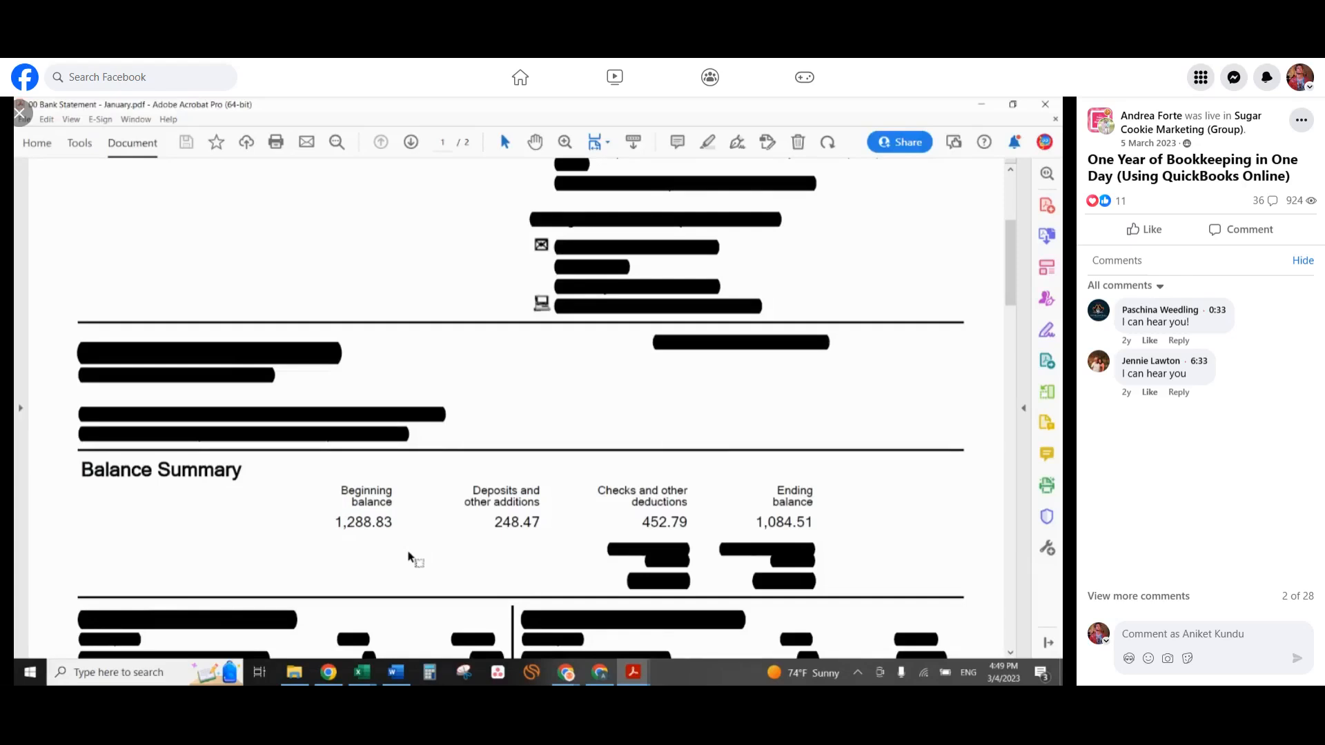
pyautogui.moveTo(336, 486); pyautogui.dragTo(389, 530)
pyautogui.click(383, 523)
pyautogui.moveTo(429, 108); pyautogui.dragTo(408, 96)
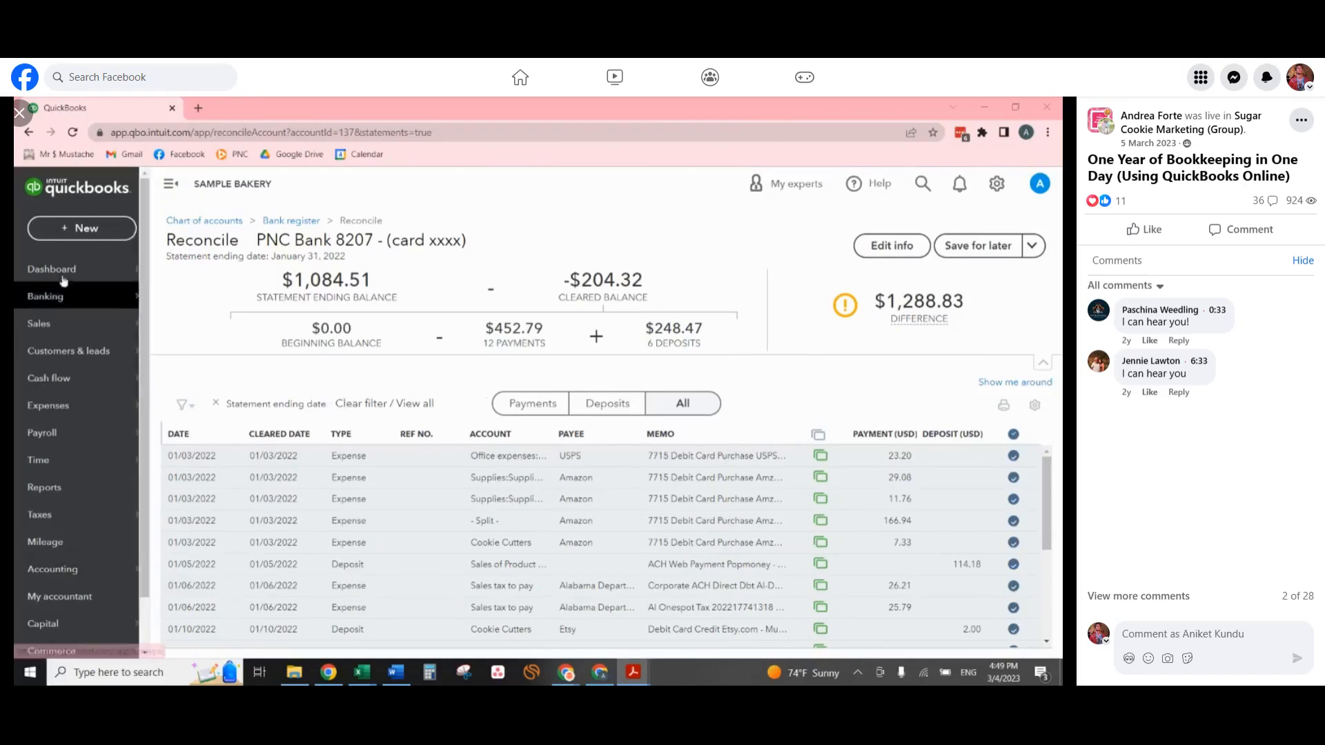
# Start a new bank deposit to the PNC Bank account dated 01/01/2022.
pyautogui.click(112, 230)
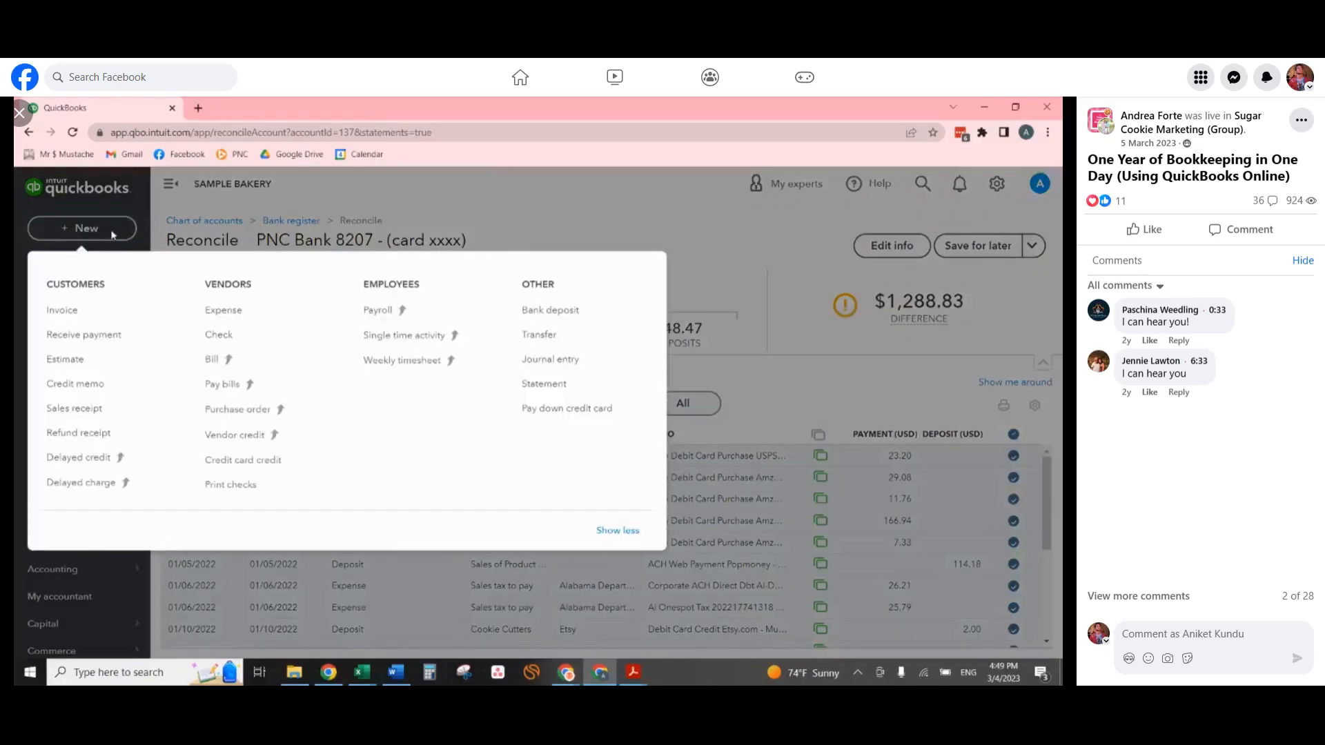
pyautogui.click(550, 310)
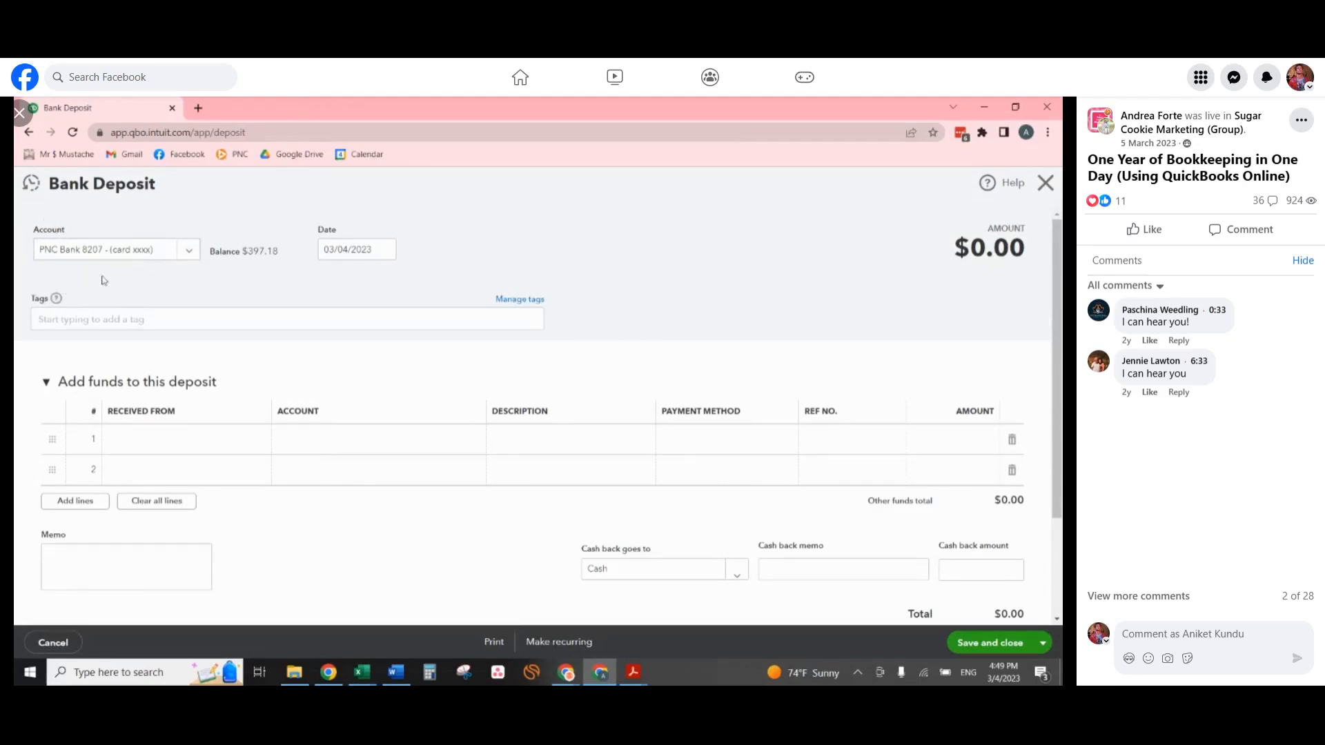
pyautogui.click(386, 257)
pyautogui.write('1/1/22')
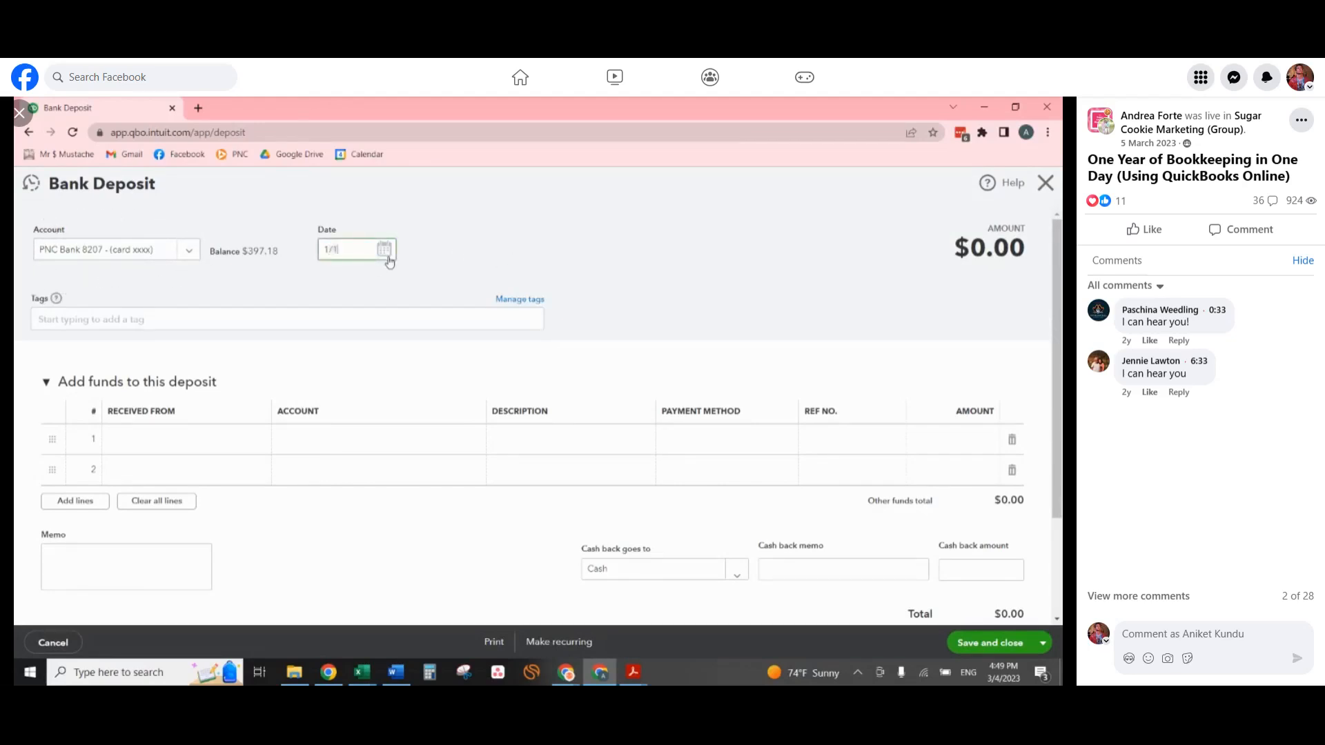
pyautogui.press('Tab')
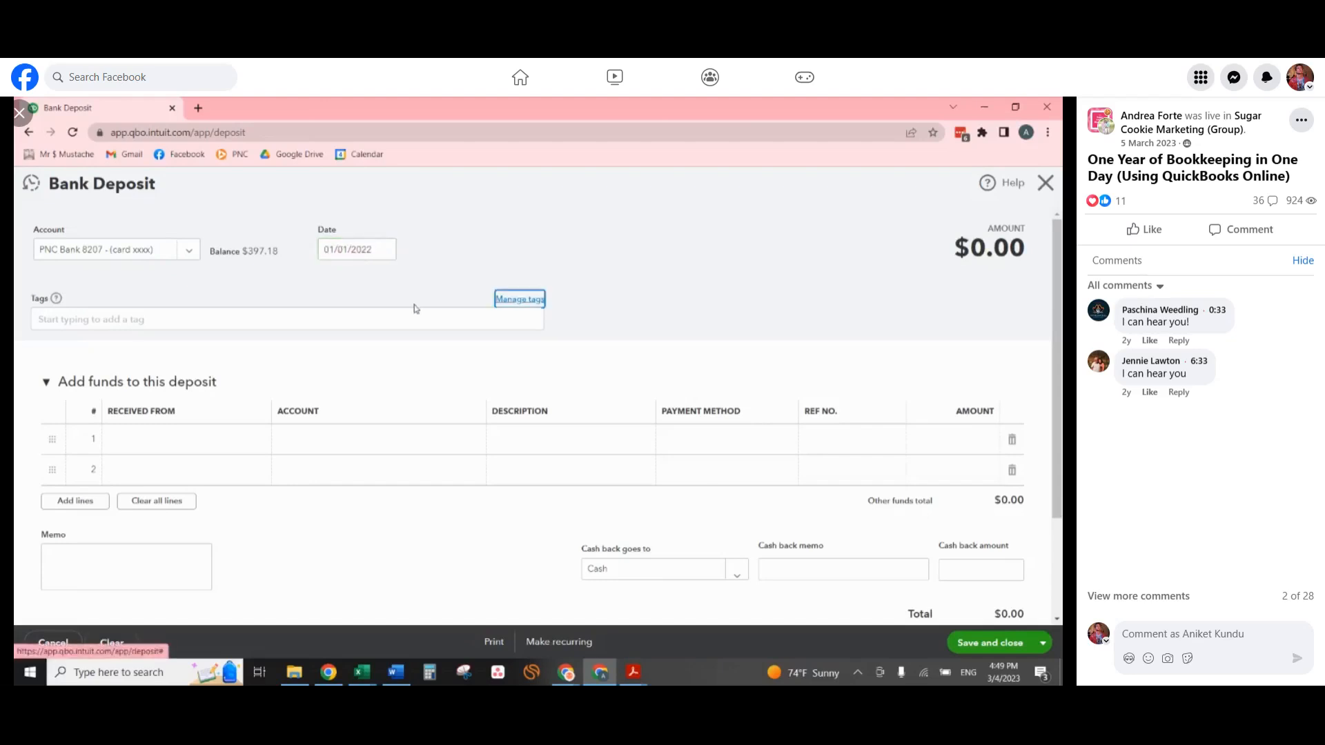
# Add a deposit line to Opening balance equity for 1,288.83, and save and close the deposit.
pyautogui.click(169, 440)
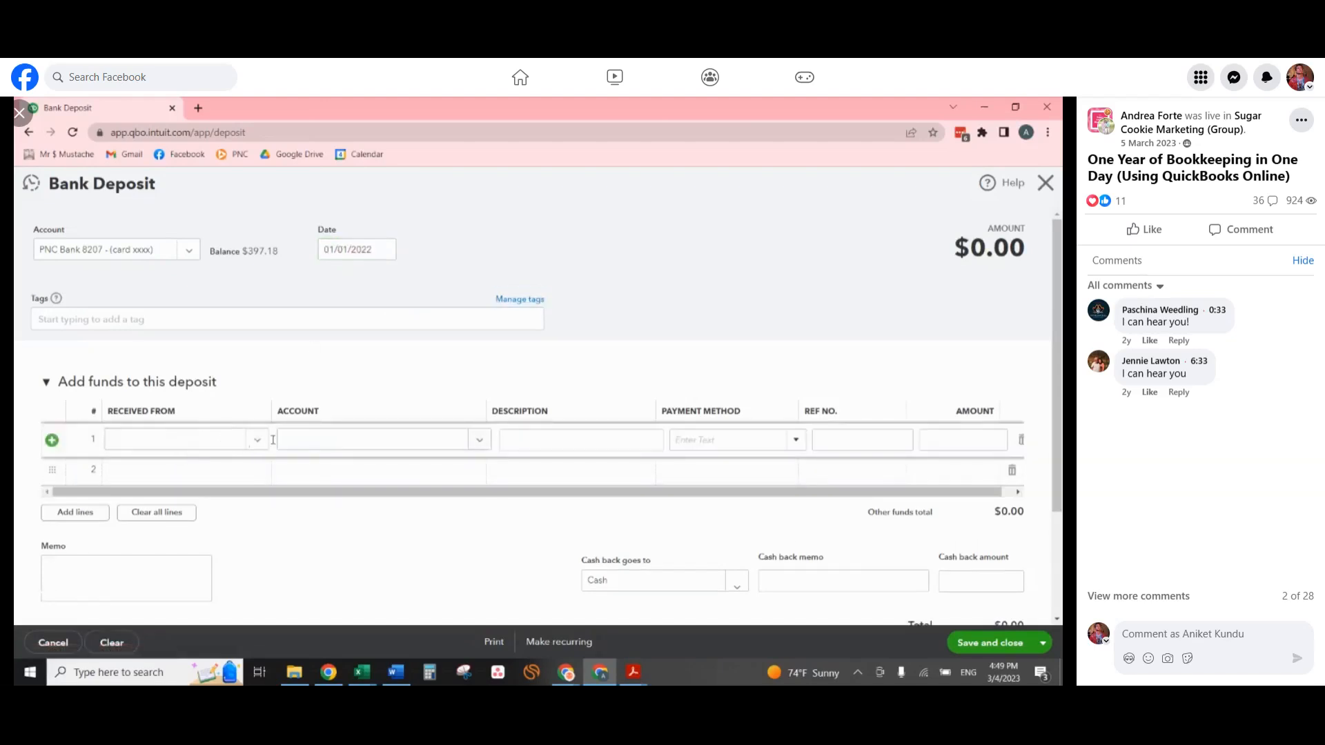
pyautogui.click(308, 447)
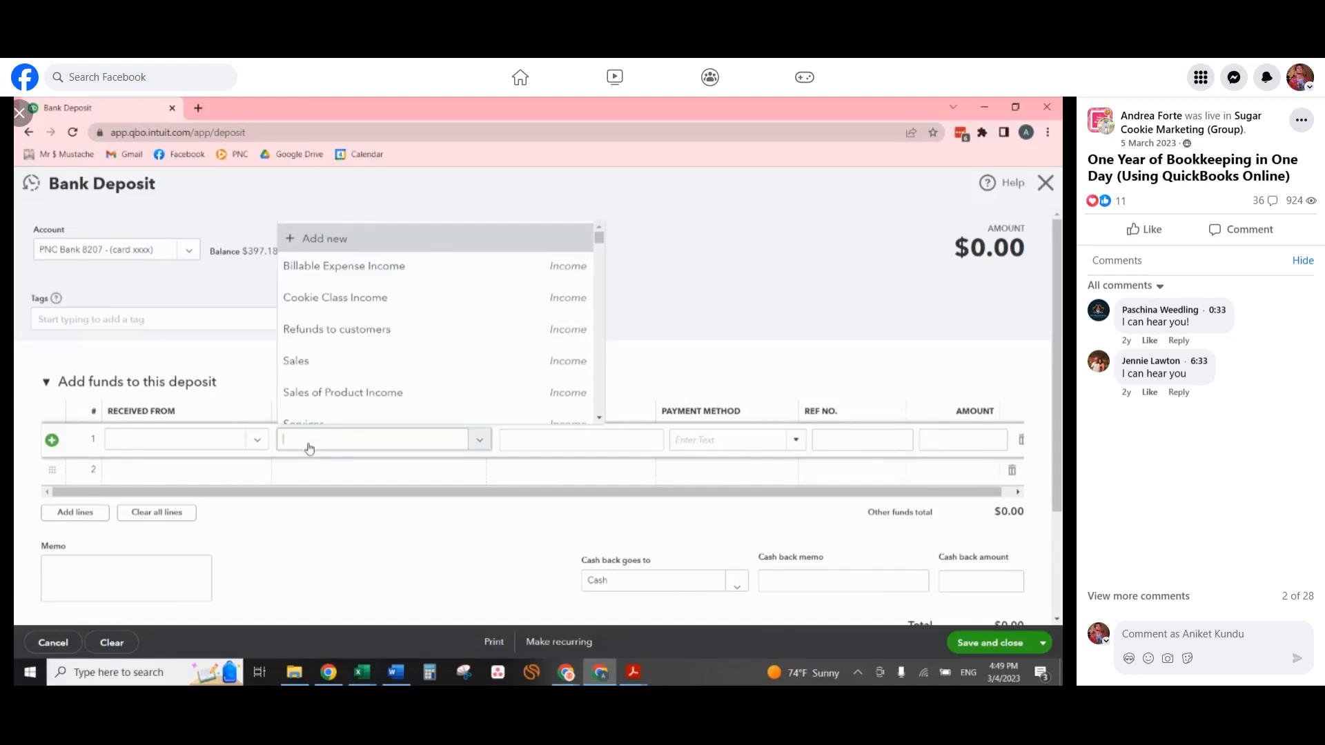
pyautogui.write('equity')
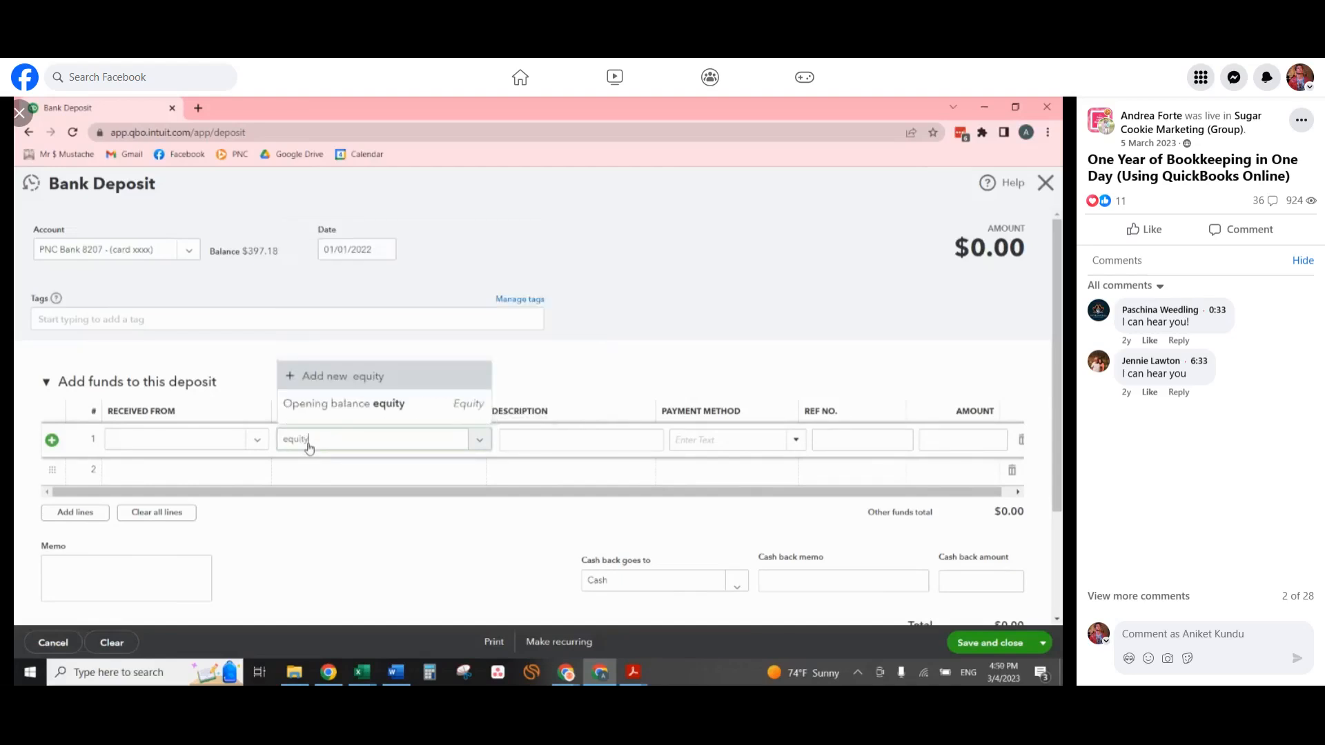
pyautogui.click(345, 407)
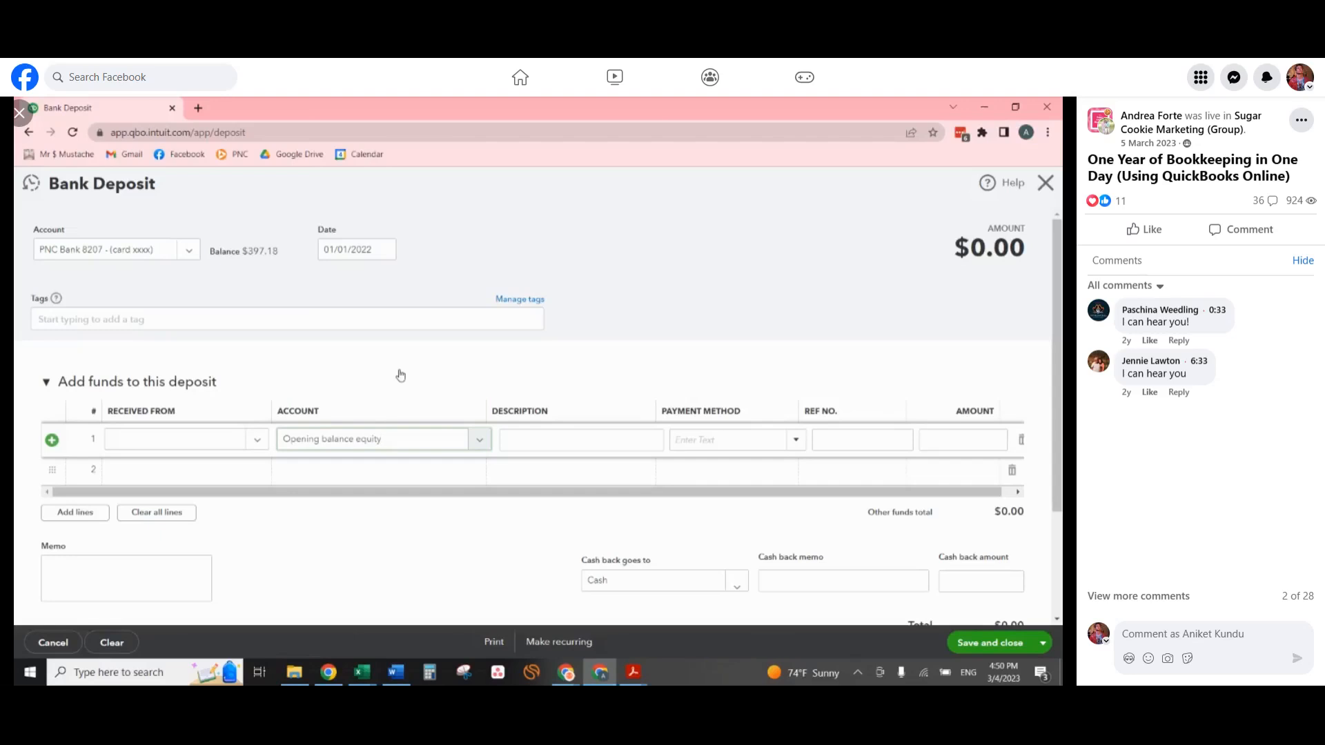
pyautogui.click(934, 439)
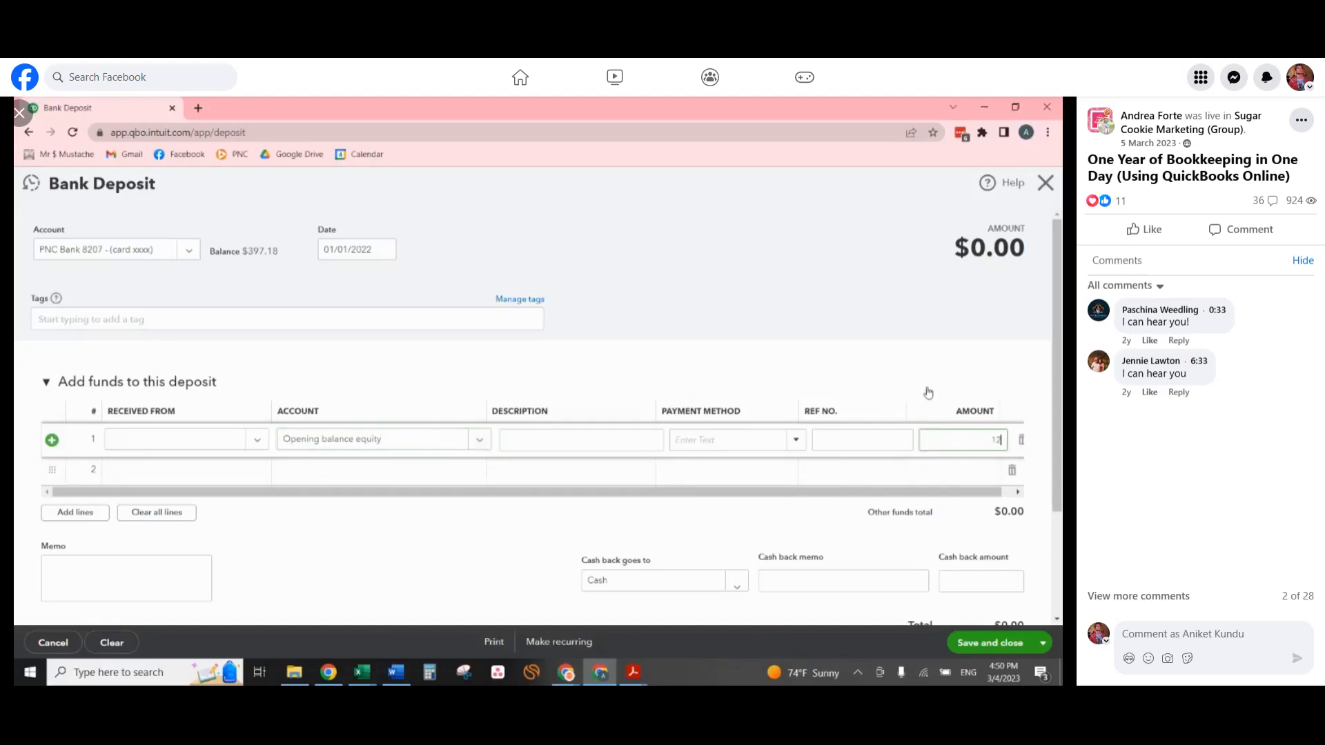
pyautogui.write('128.83')
pyautogui.click(926, 370)
pyautogui.click(1002, 643)
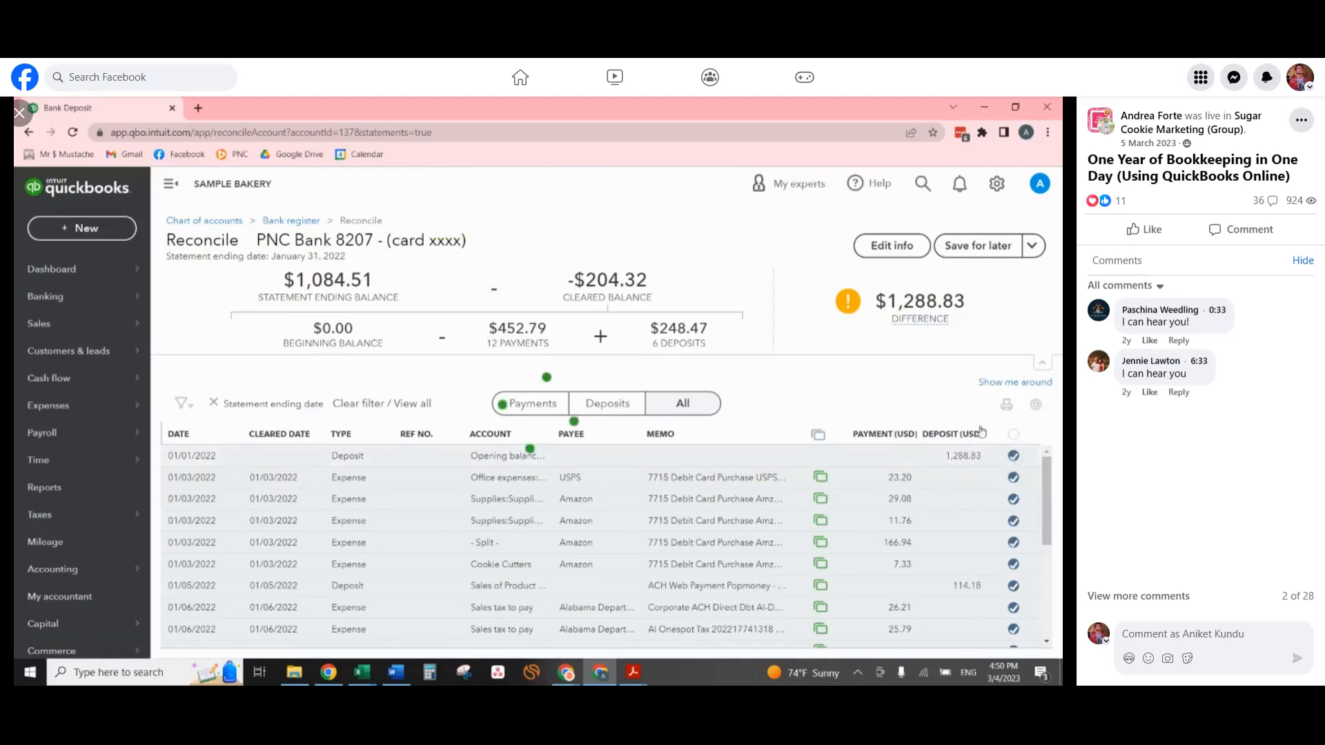
# Review the cleared January 2022 transactions and finish the PNC Bank reconciliation for that month.
pyautogui.click(977, 461)
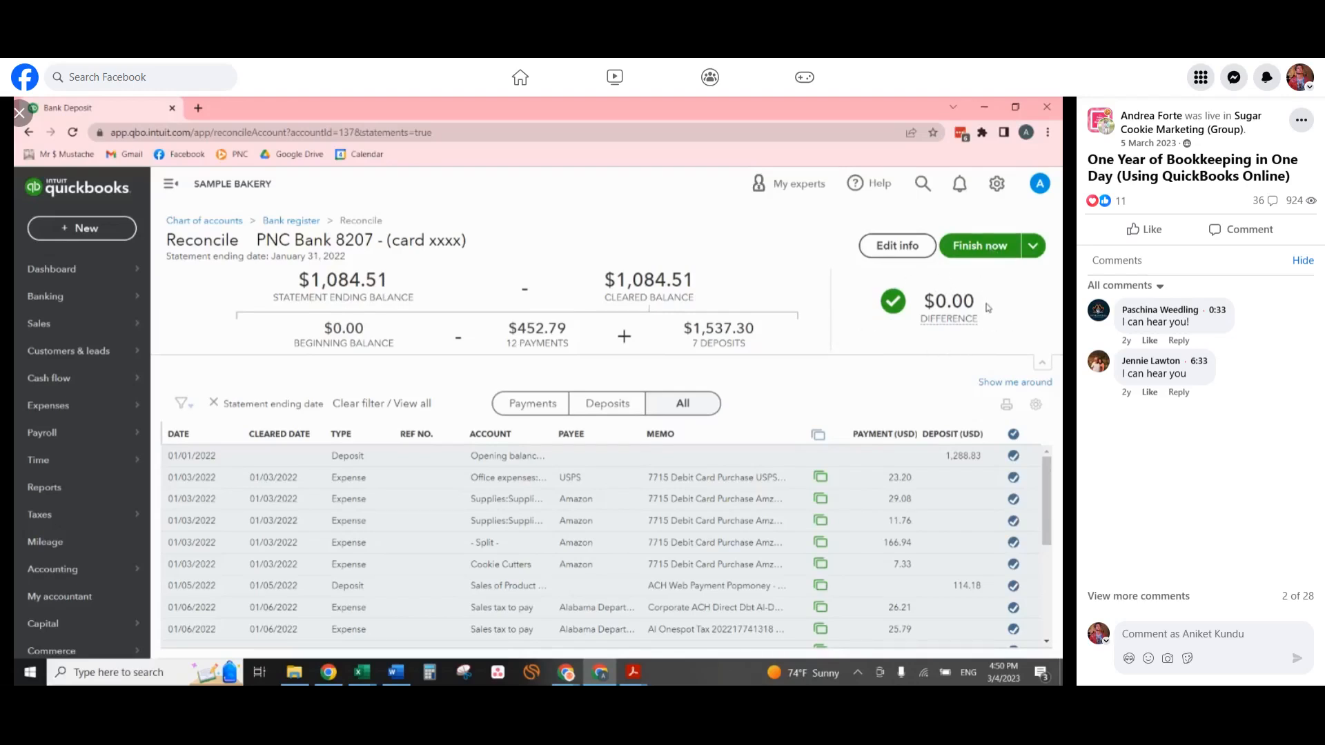
pyautogui.scroll(-5, 910, 541)
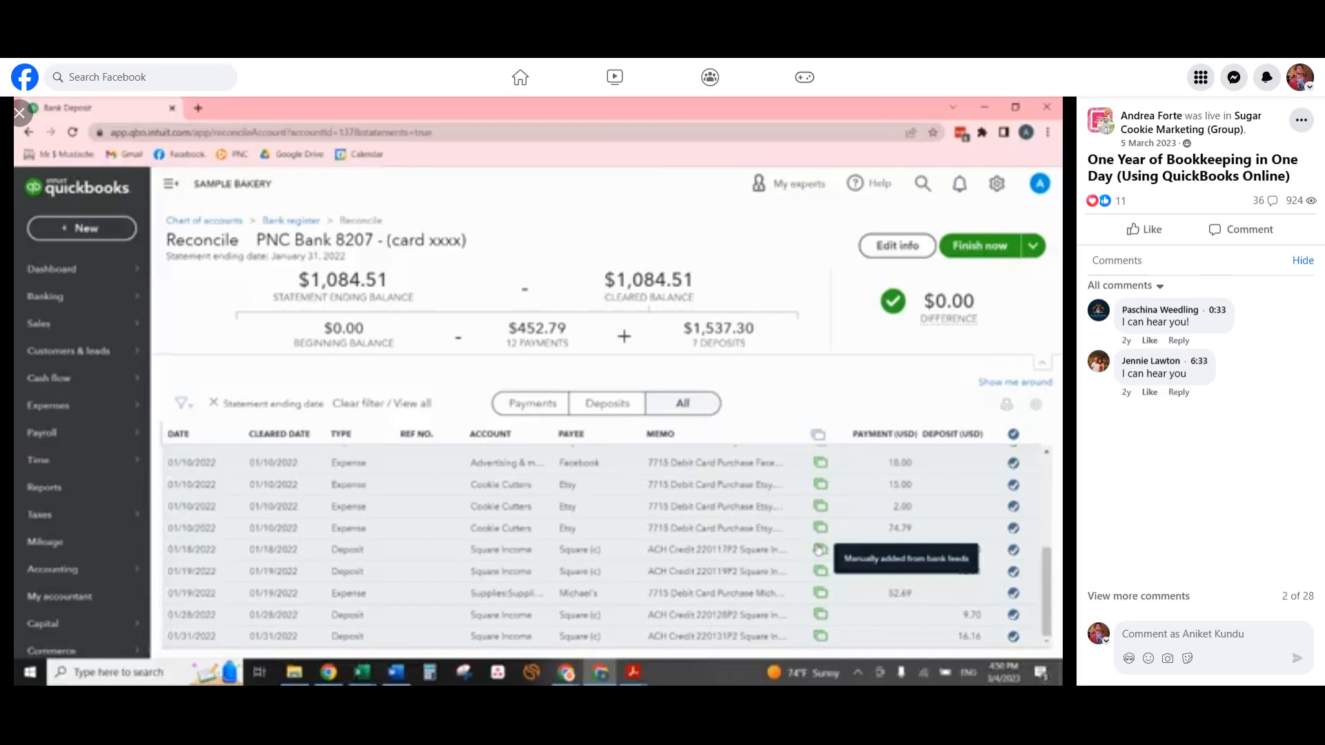
pyautogui.scroll(5, 819, 550)
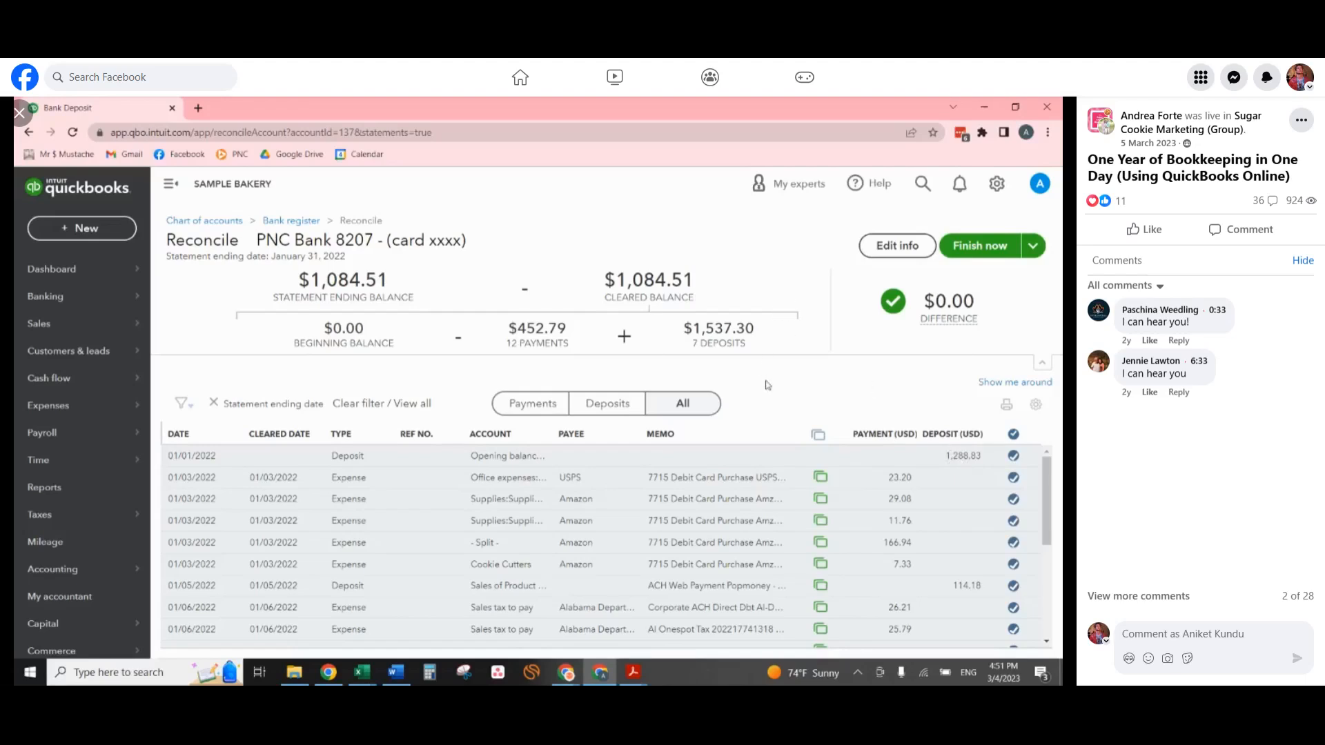
pyautogui.click(994, 247)
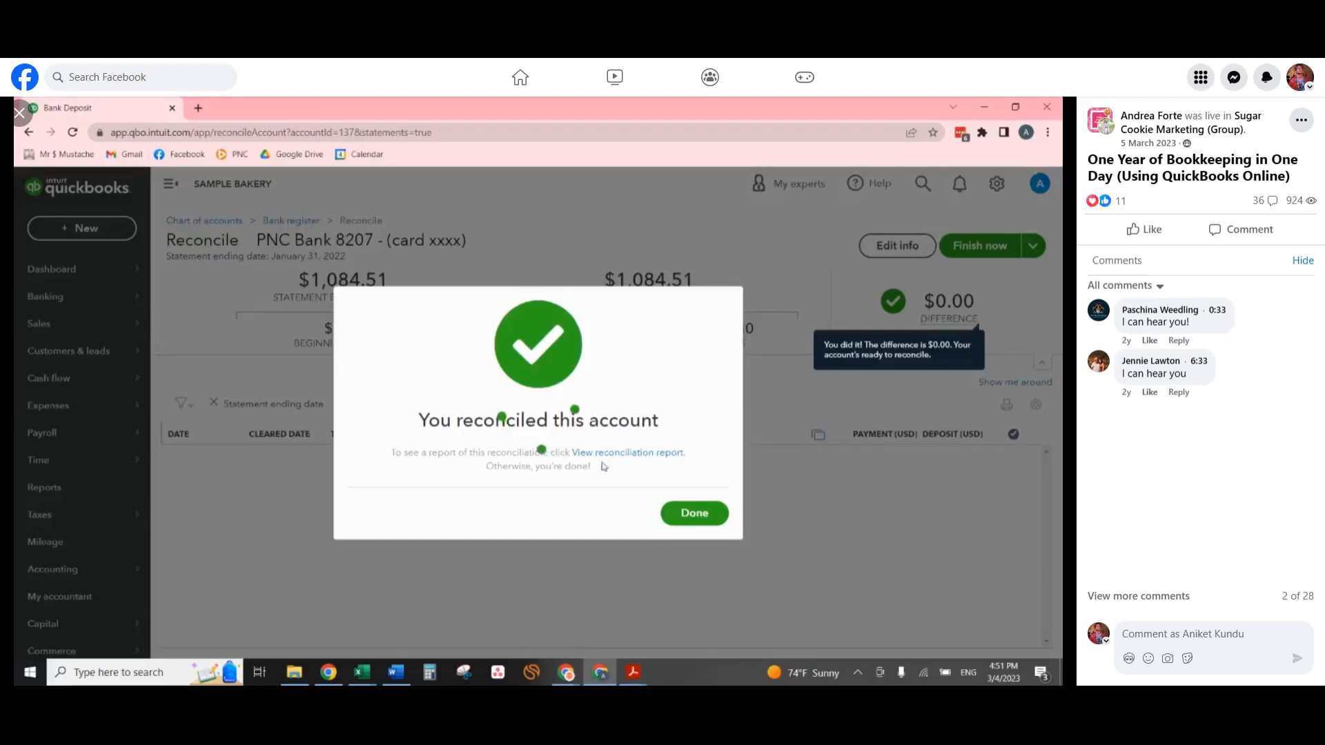
pyautogui.click(695, 514)
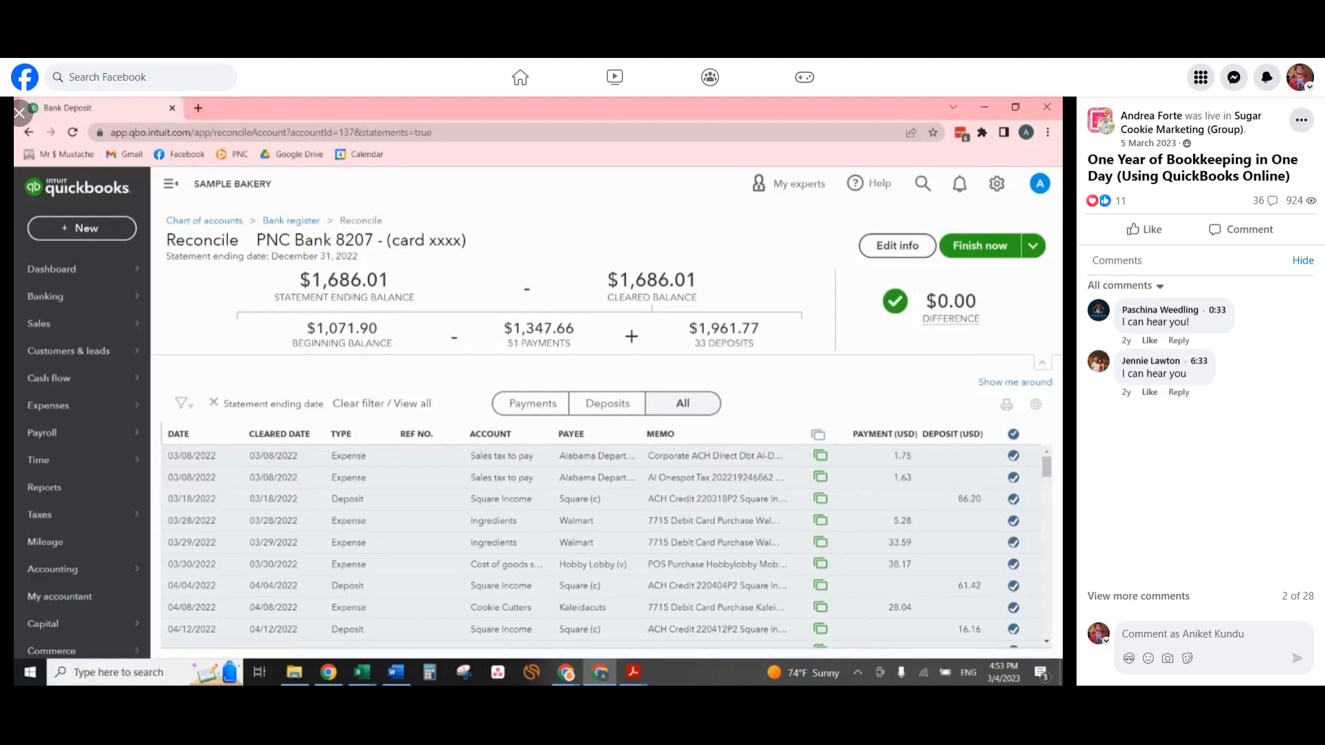
# Finish the PNC Bank reconciliation for the statement ending December 31, 2022.
pyautogui.scroll(-5, 949, 442)
pyautogui.scroll(-3, 946, 509)
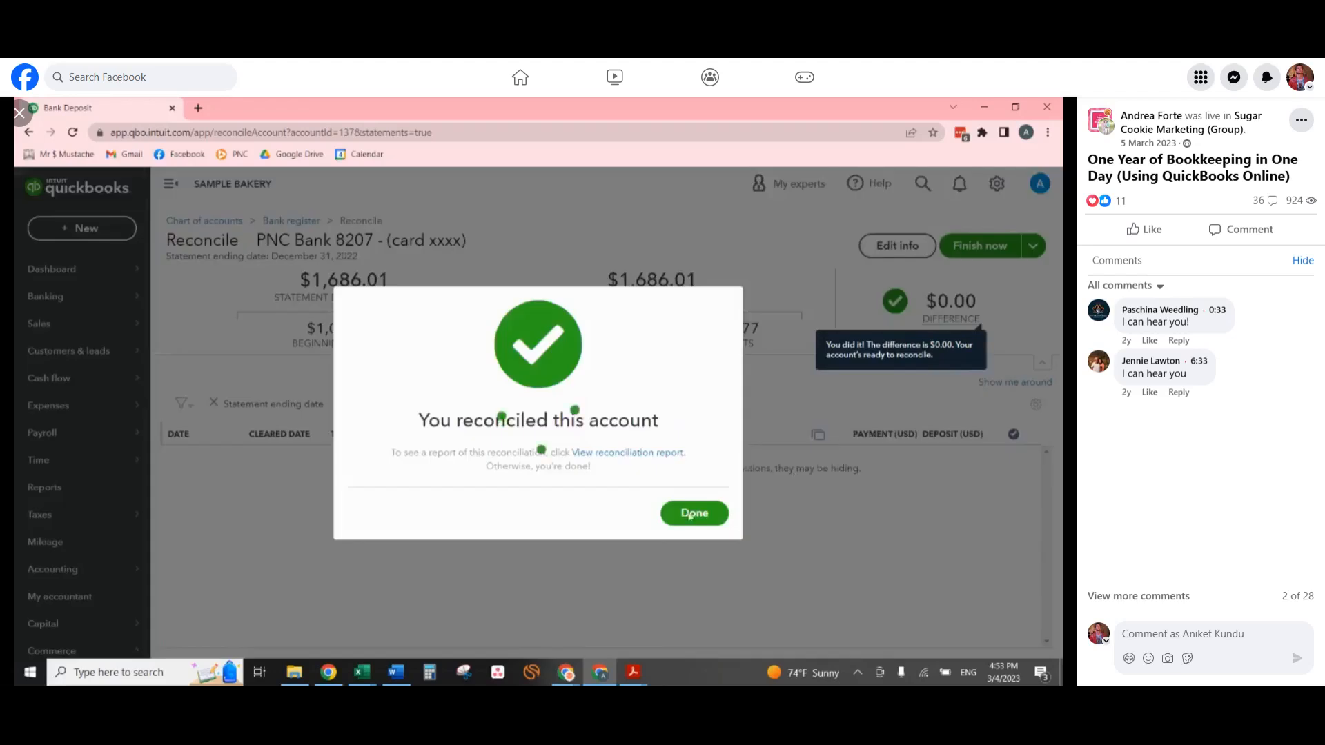
pyautogui.click(690, 512)
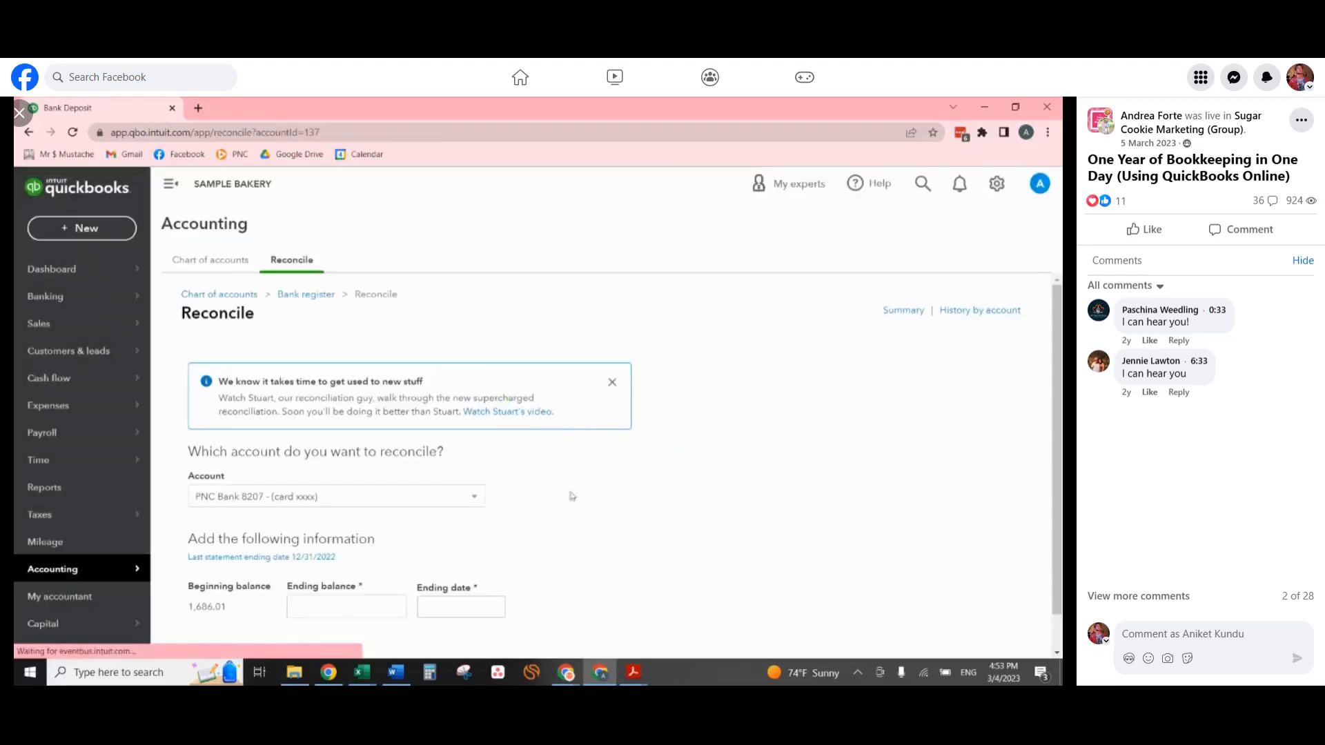
# Open the Profit and Loss report and run it for 01/01/2022 to 12/31/2022.
pyautogui.click(69, 488)
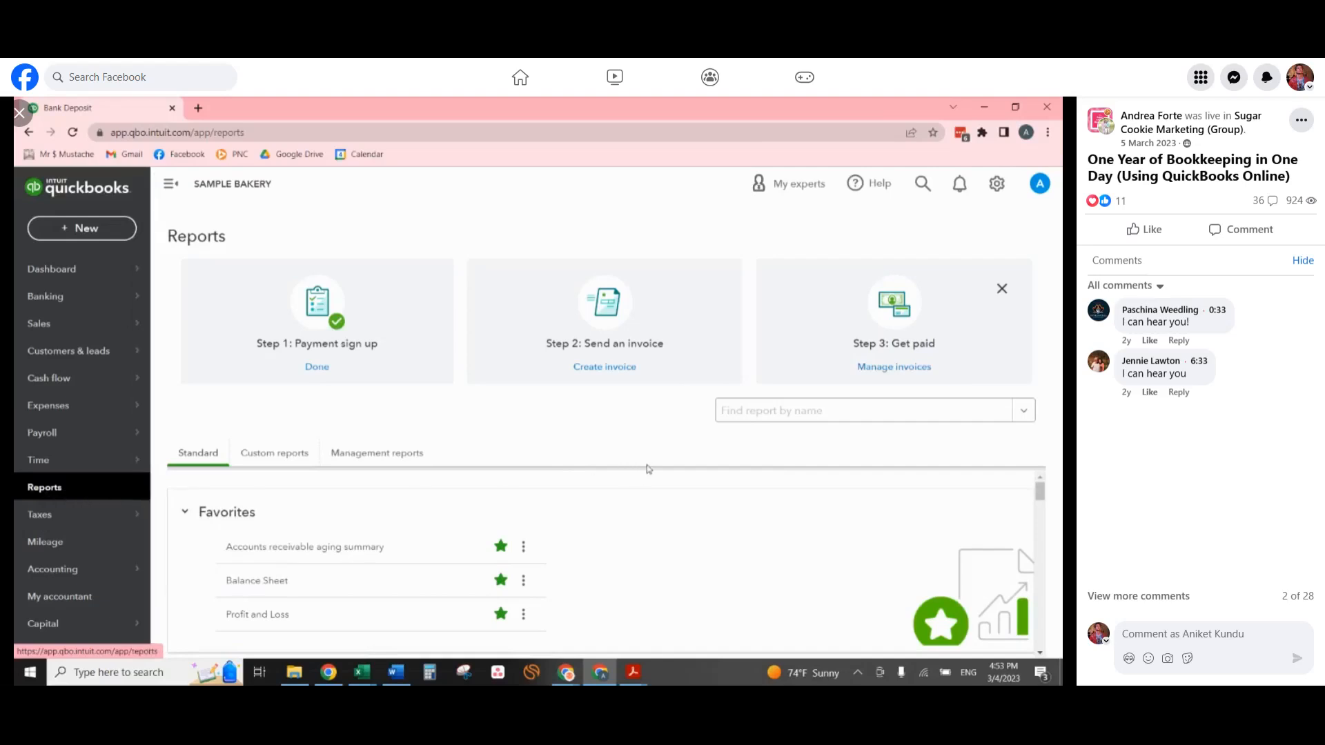
pyautogui.click(272, 615)
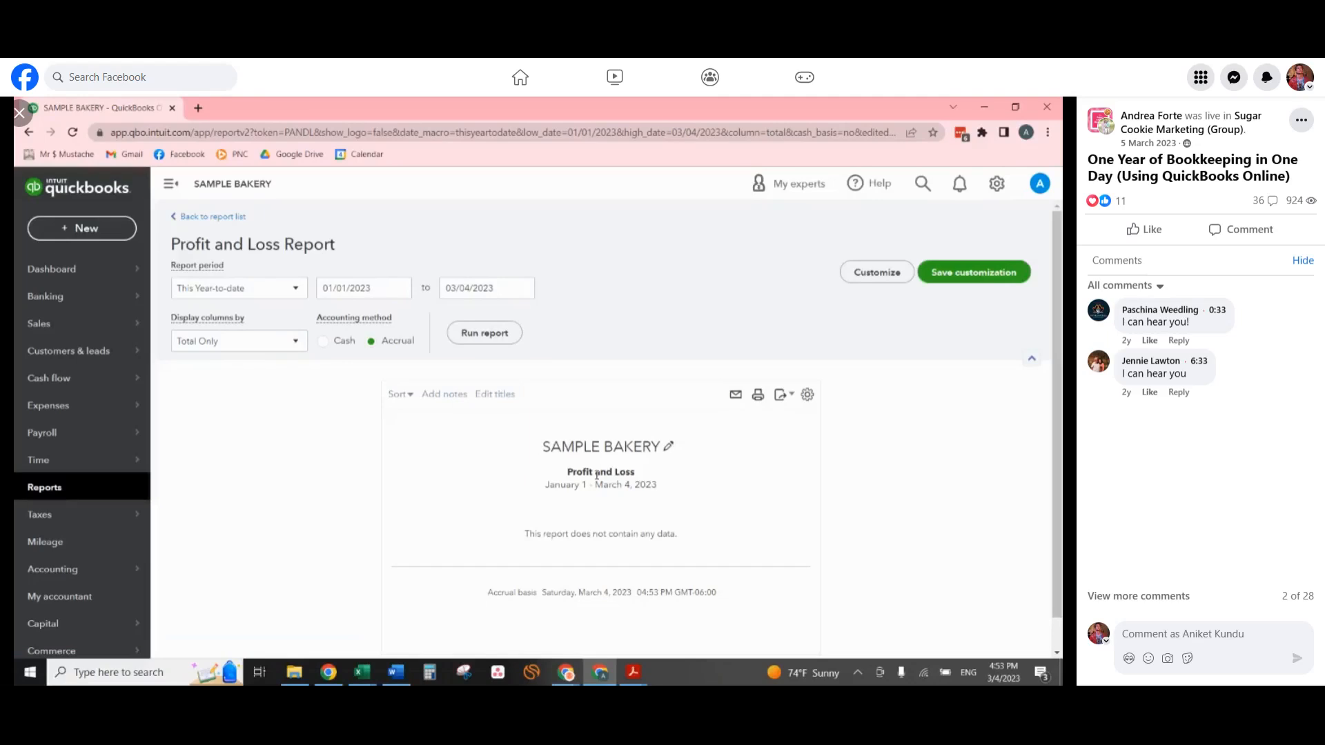
pyautogui.click(381, 290)
pyautogui.write('1/')
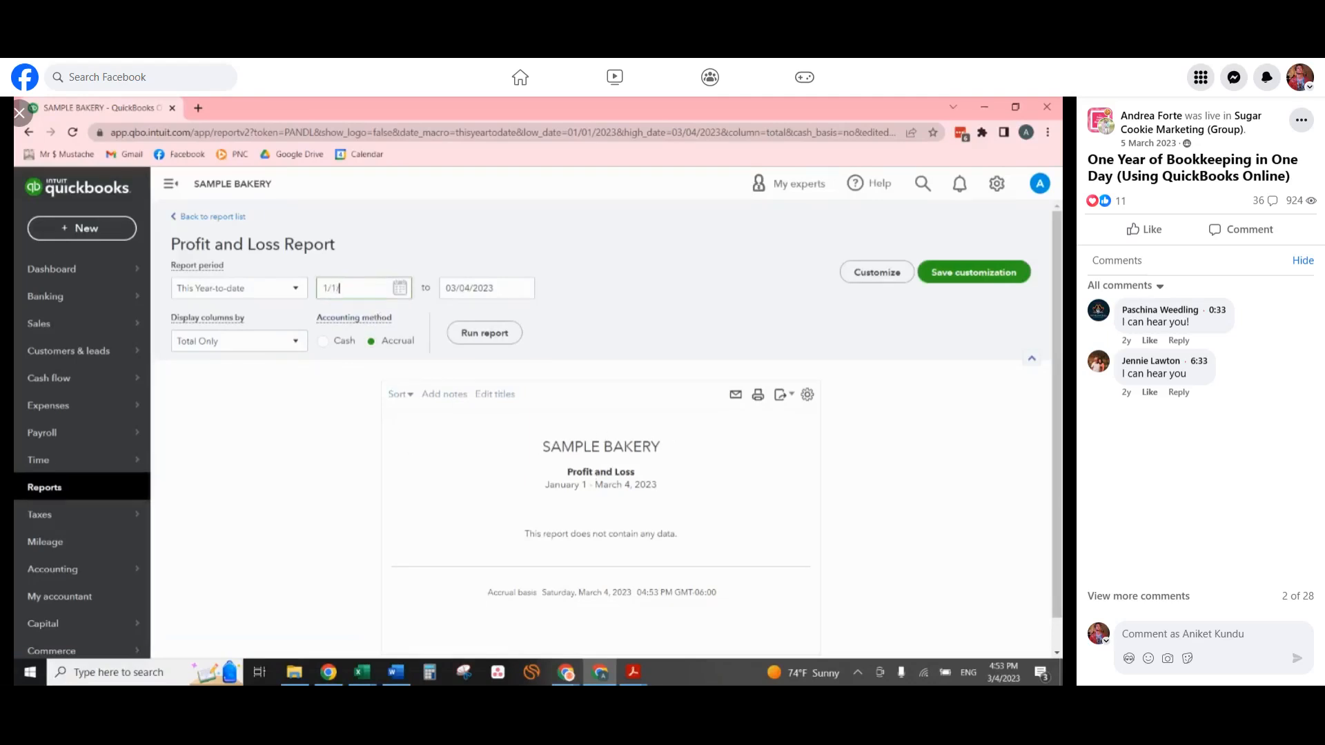
pyautogui.write('01/2022')
pyautogui.press('Tab')
pyautogui.write('12')
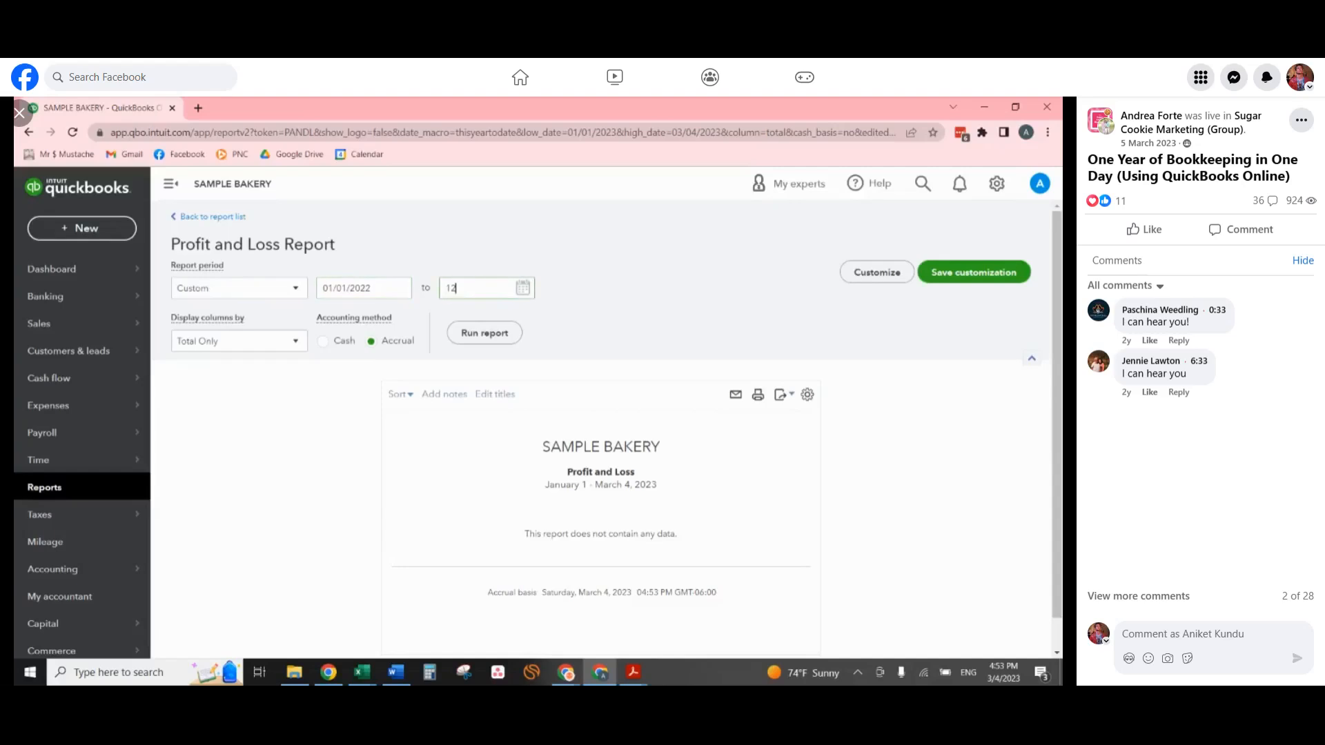
pyautogui.write('/31/2022')
pyautogui.press('Tab')
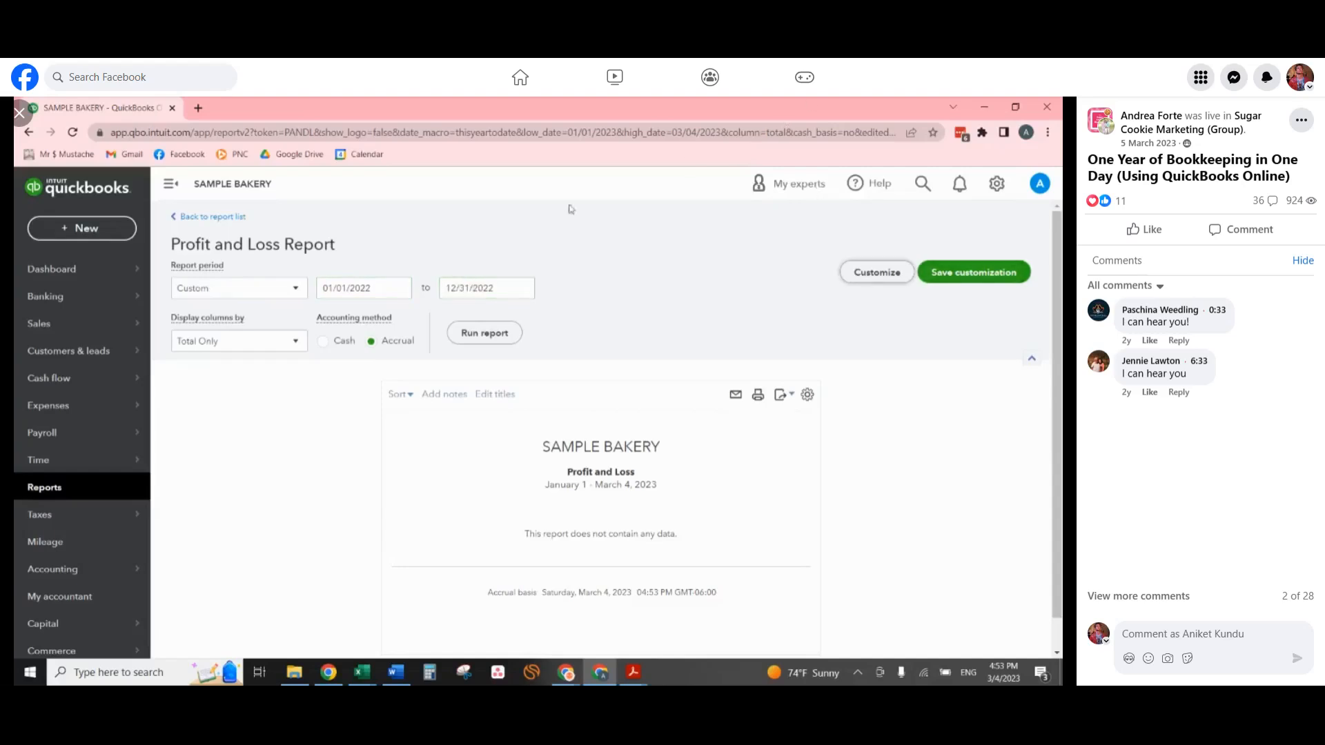
pyautogui.click(485, 333)
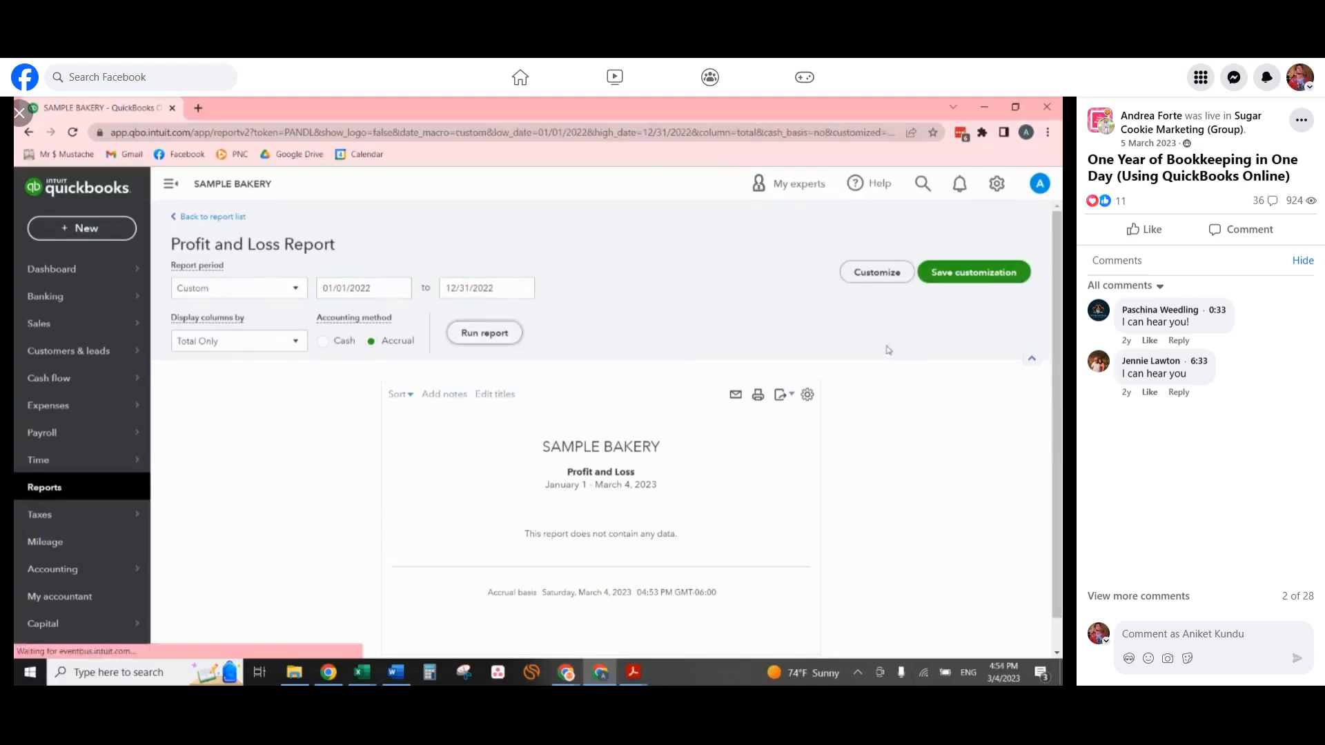
pyautogui.scroll(-3, 724, 441)
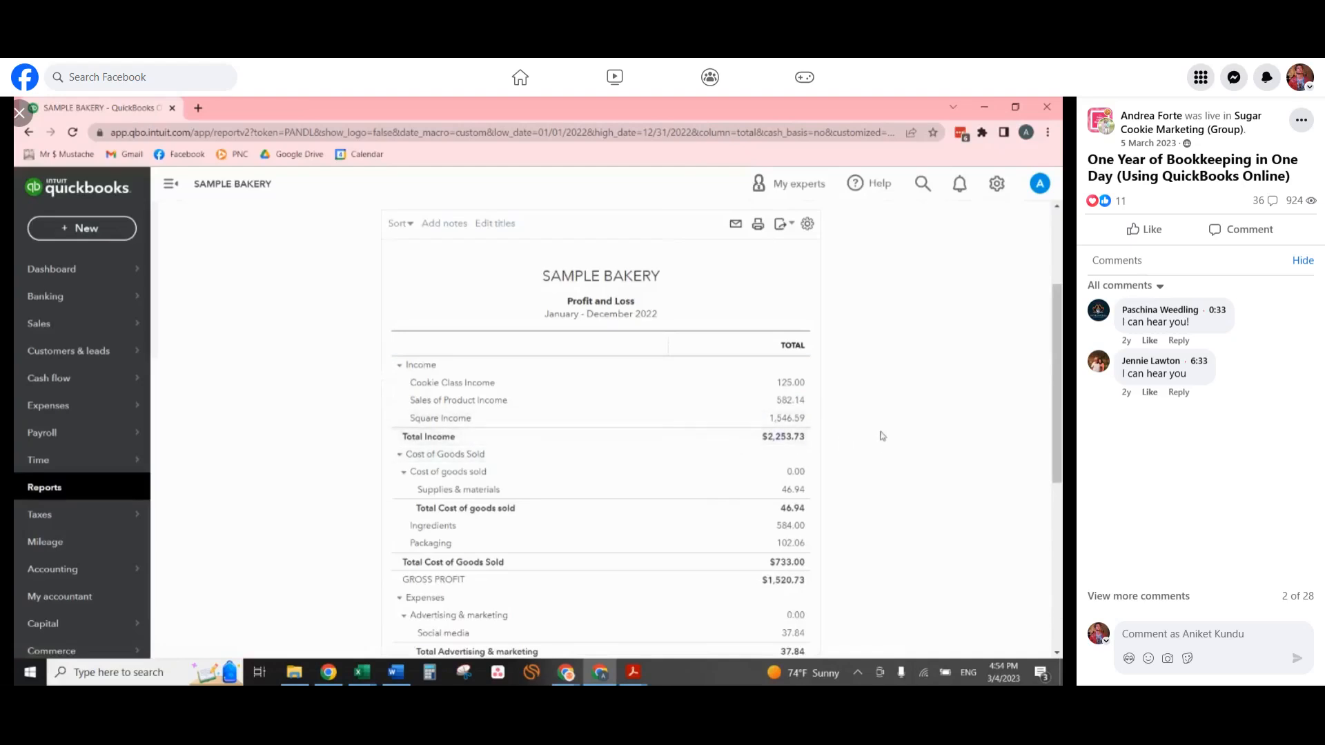
# Switch the Profit and Loss report's accounting method to Cash and rerun the report.
pyautogui.scroll(3, 883, 436)
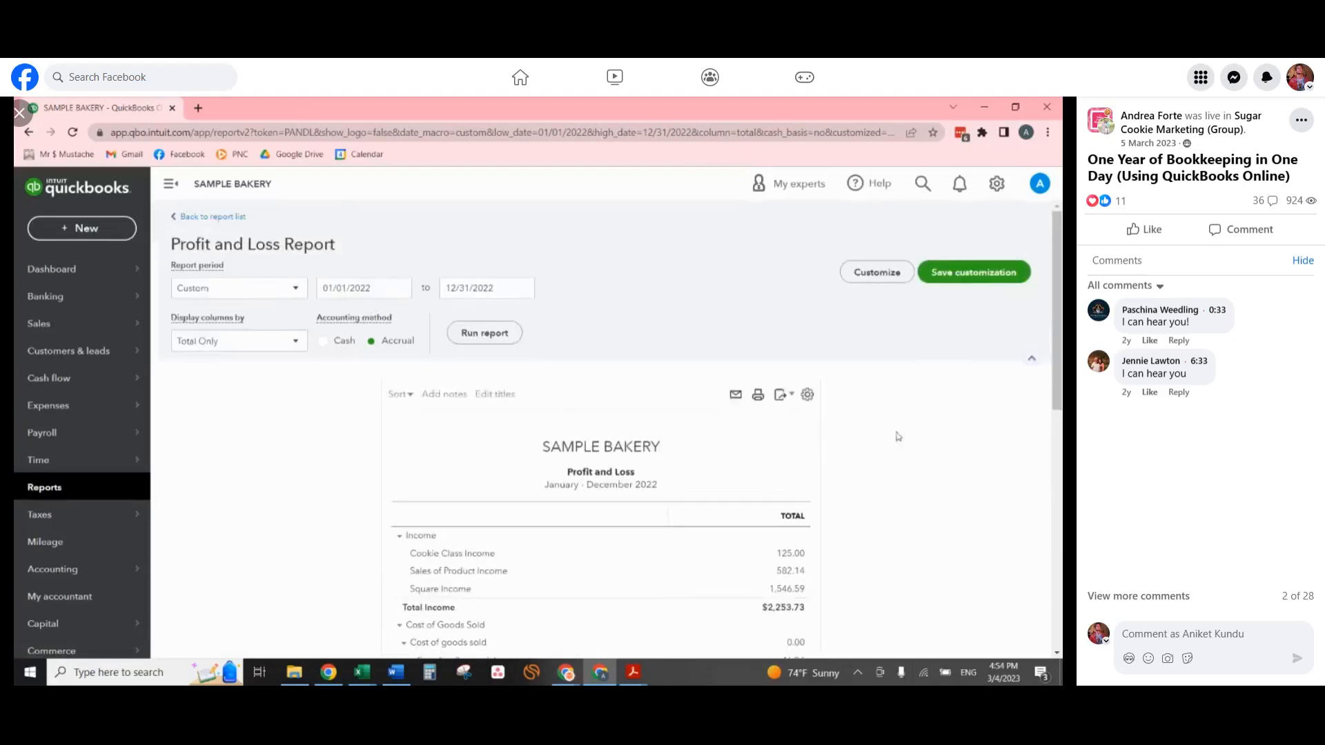
pyautogui.click(322, 340)
pyautogui.click(485, 333)
# Examine the Profit and Loss report's income, cost of goods sold, expenses and net income, especially the Square Income line.
pyautogui.scroll(-3, 924, 500)
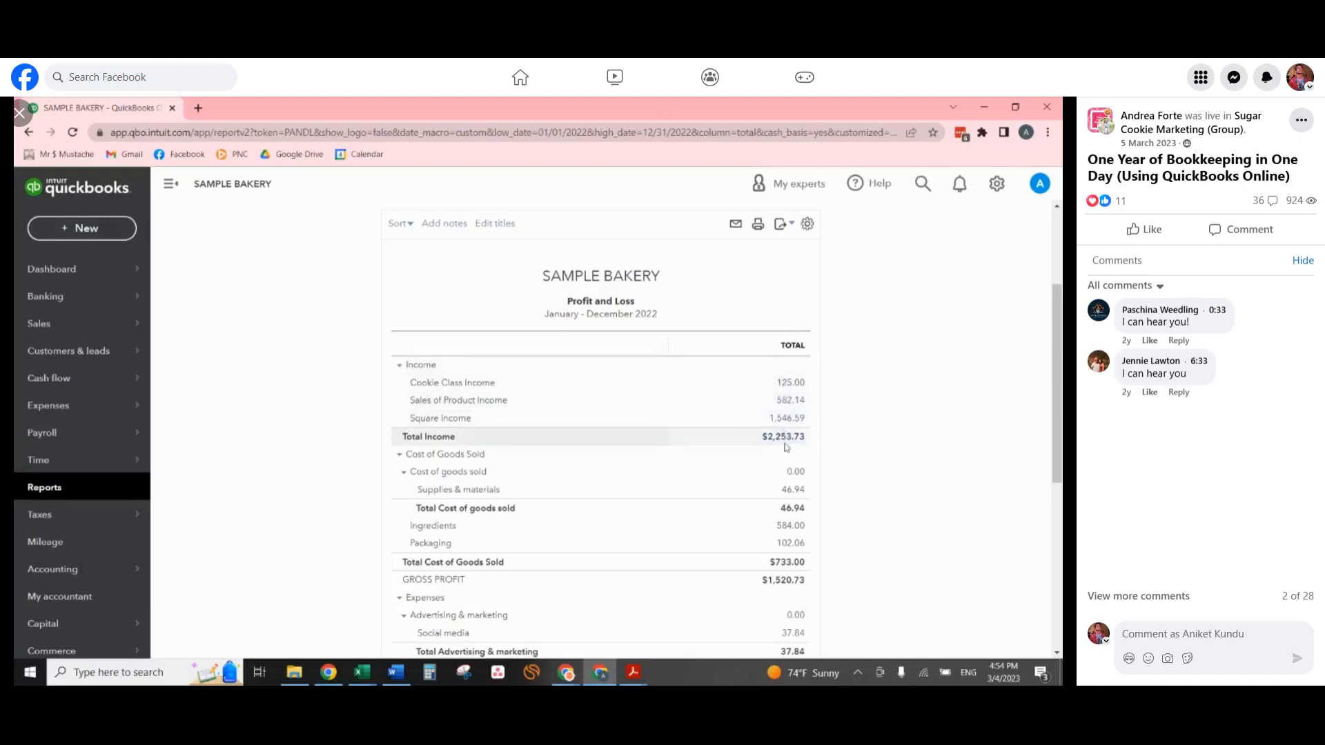
pyautogui.scroll(-5, 961, 433)
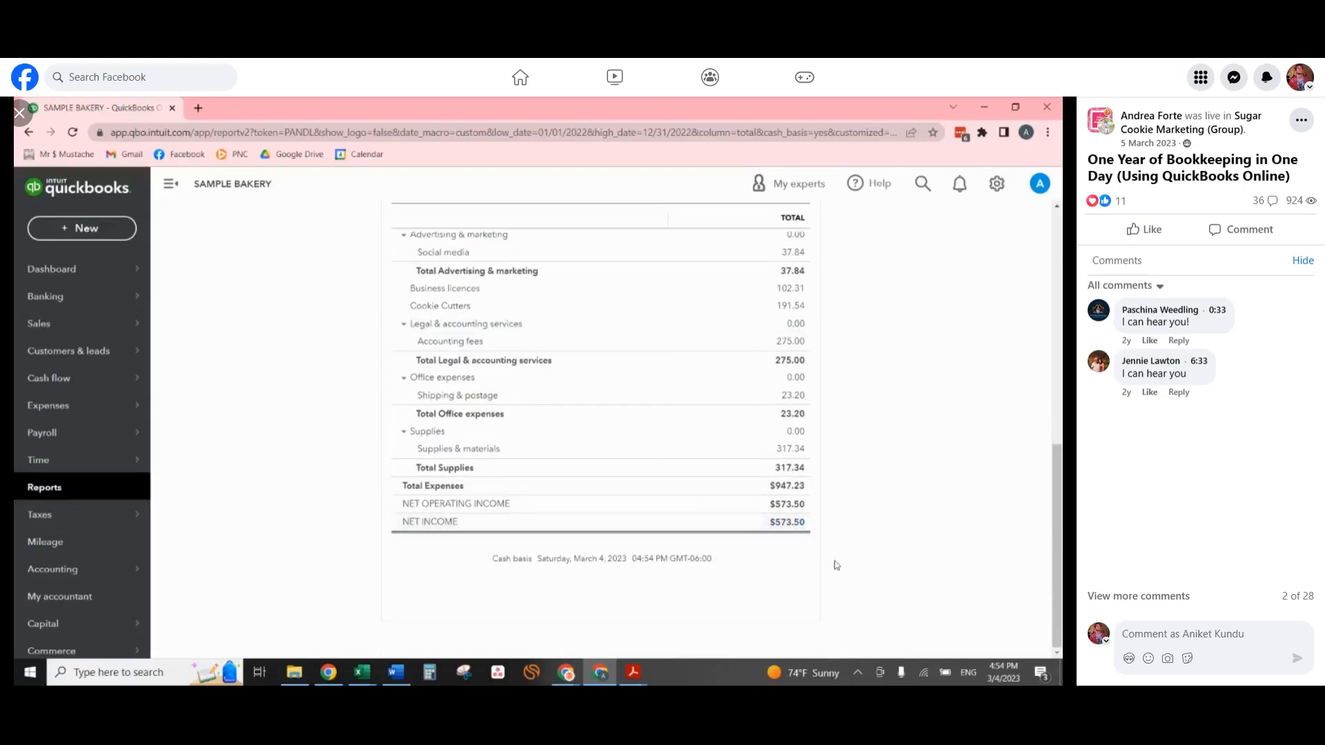
pyautogui.scroll(1, 849, 545)
pyautogui.scroll(8, 853, 536)
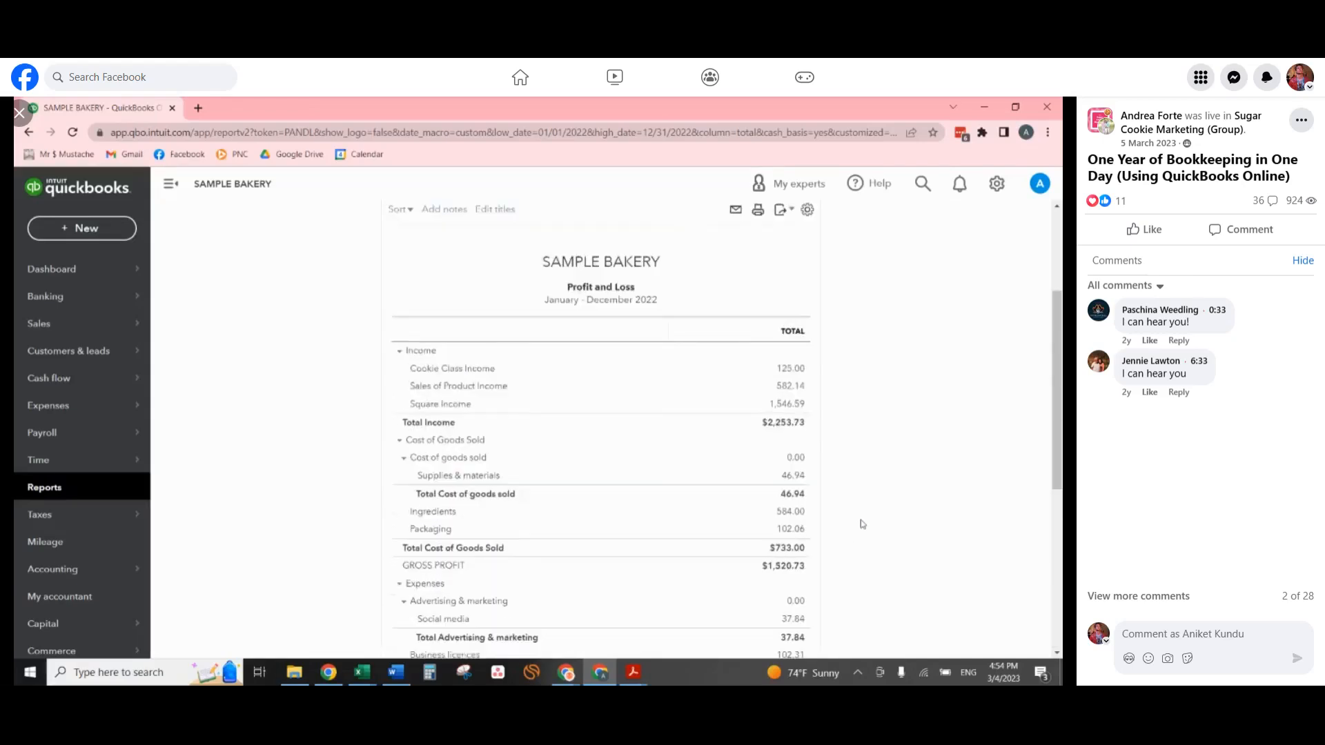
pyautogui.scroll(-2, 837, 523)
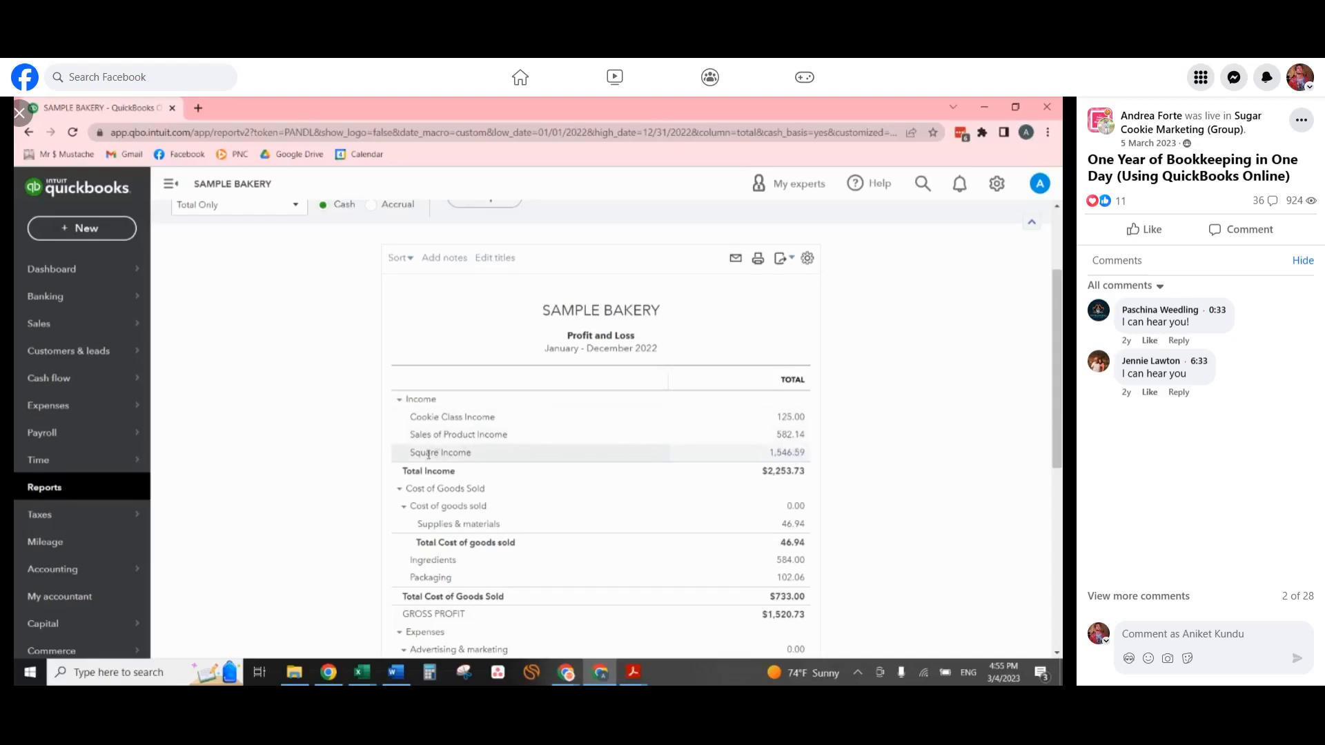
pyautogui.moveTo(409, 453); pyautogui.dragTo(471, 454)
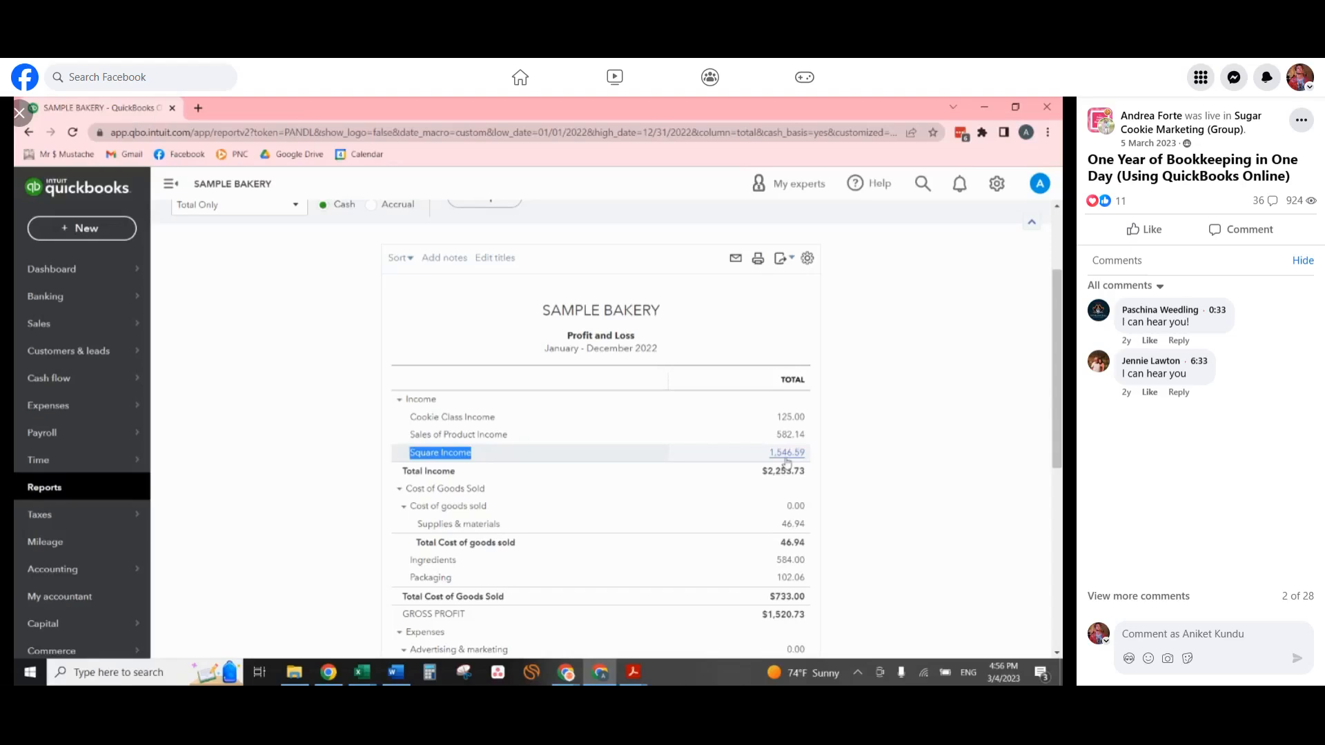
pyautogui.scroll(-1, 873, 412)
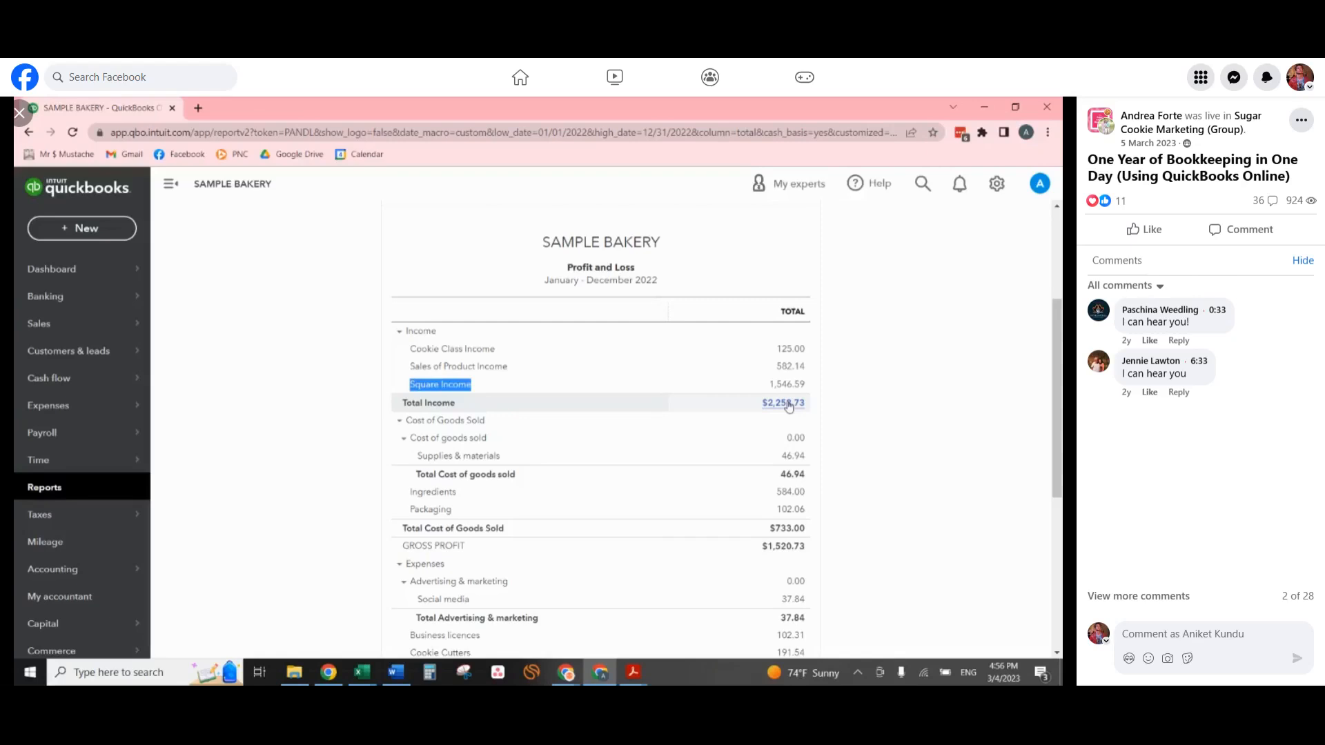
pyautogui.scroll(3, 495, 404)
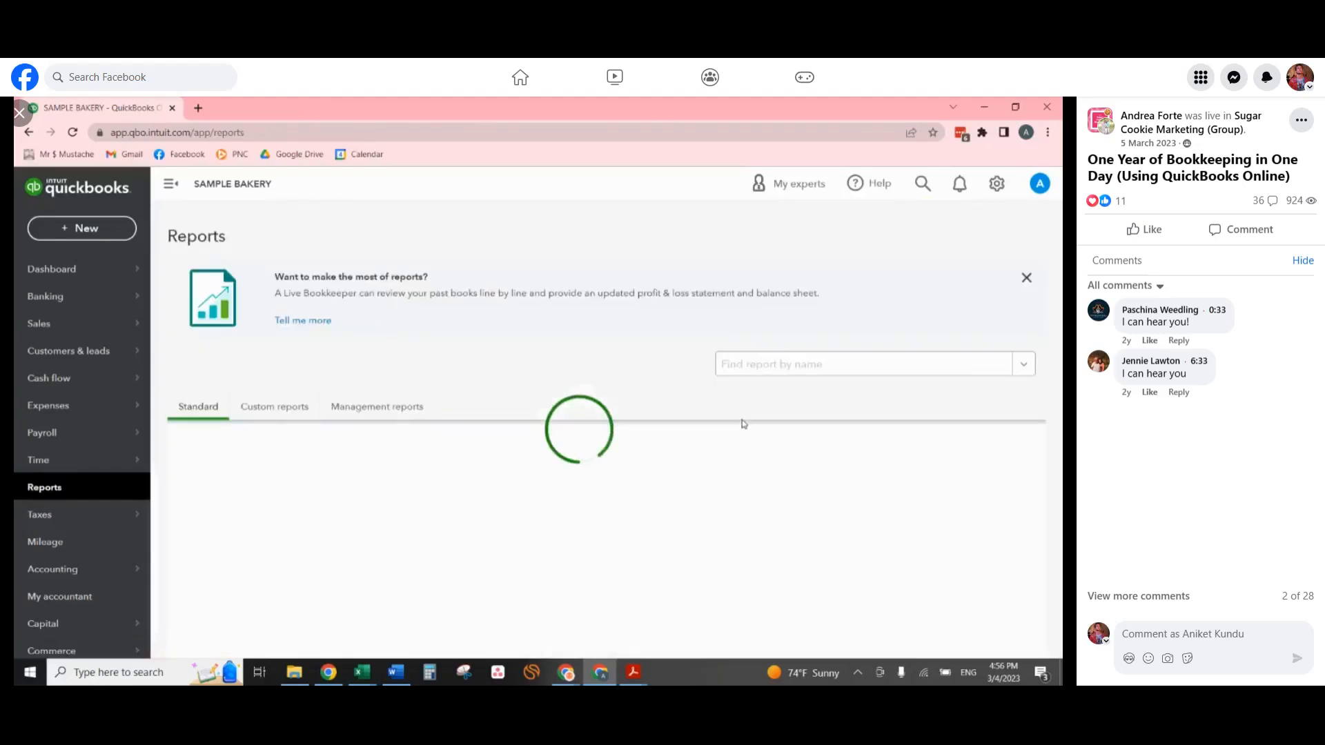
# Open the Balance Sheet report and run it for the Last Year period.
pyautogui.click(272, 536)
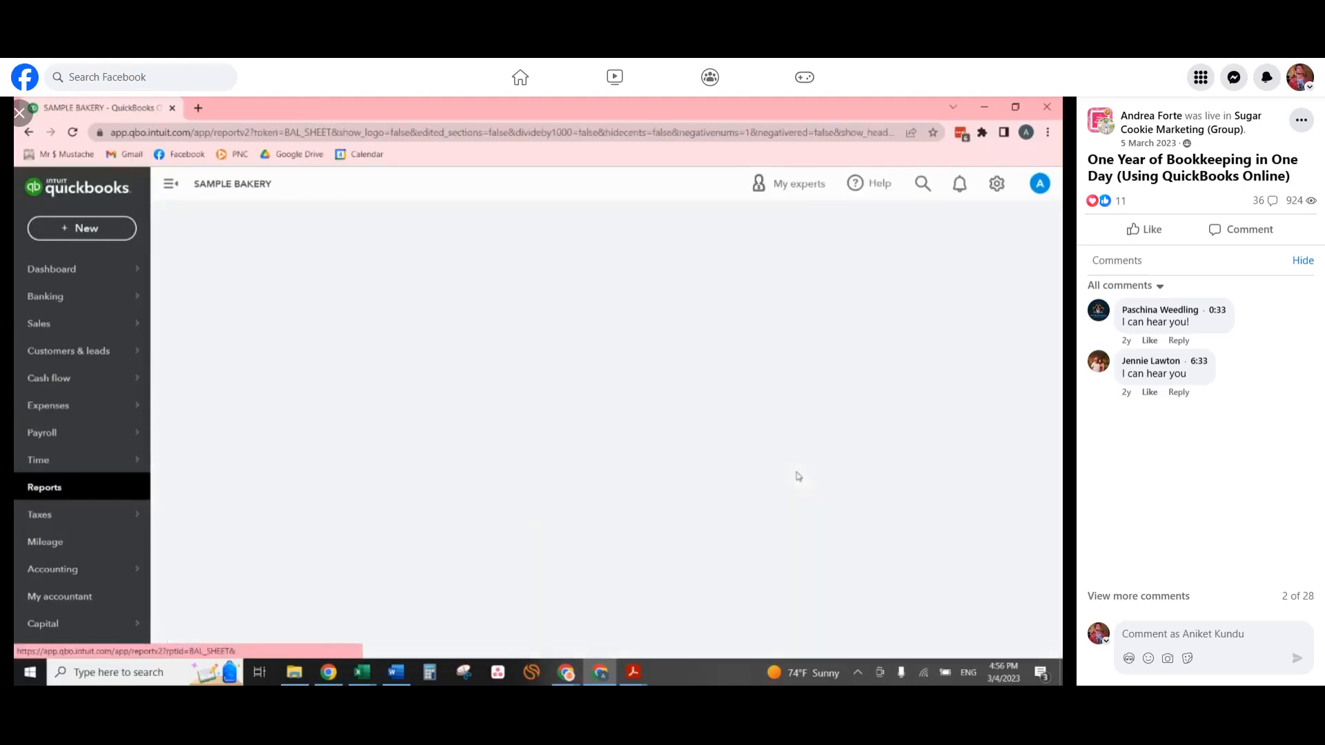
pyautogui.click(268, 293)
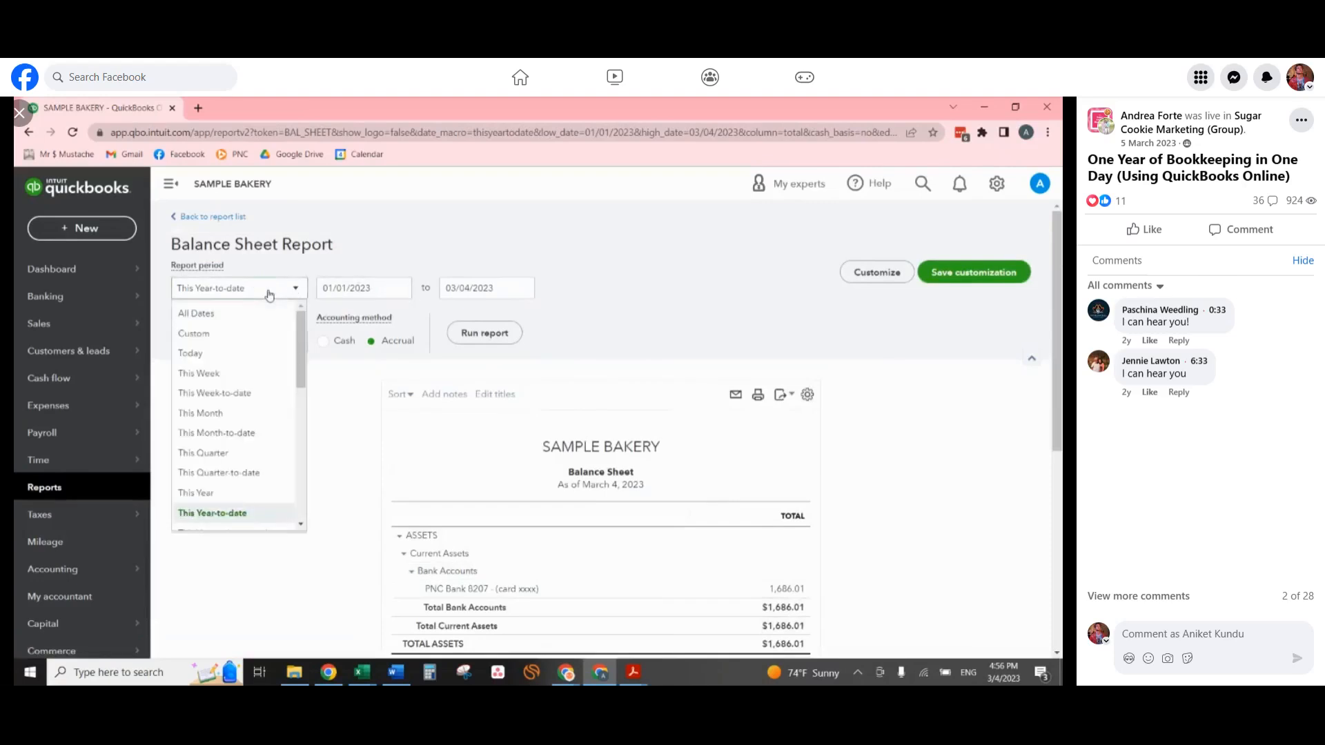
pyautogui.scroll(-3, 249, 493)
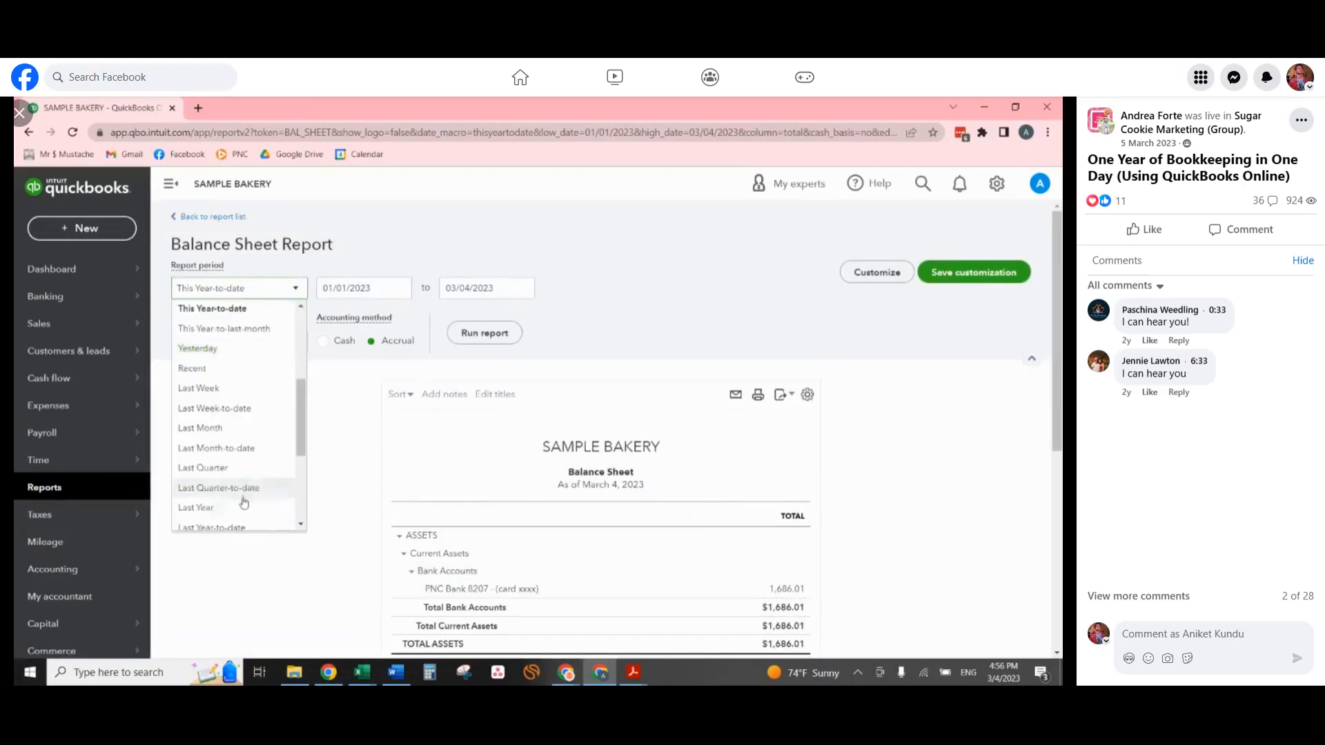
pyautogui.click(249, 494)
pyautogui.click(484, 333)
# Examine the Balance Sheet's bank accounts, liabilities and equity as of December 31, 2022, and return to the report list.
pyautogui.scroll(-3, 948, 500)
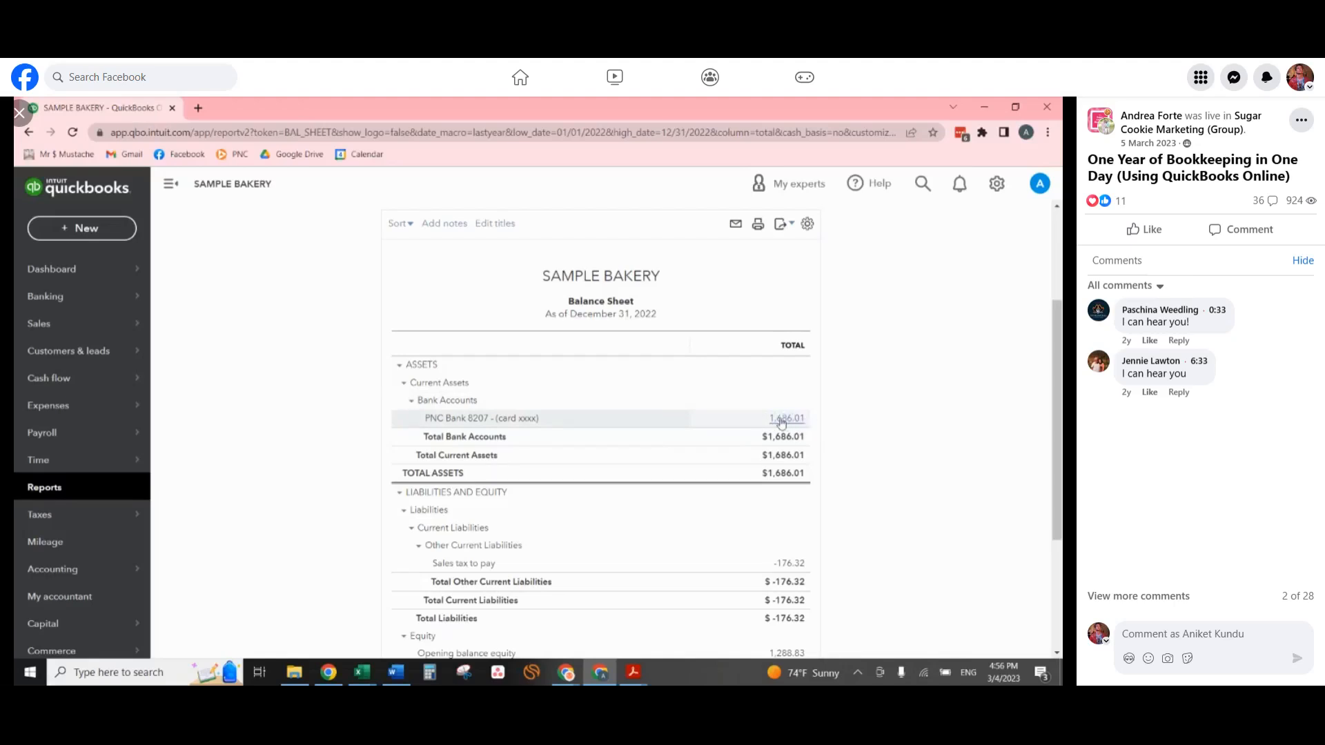
pyautogui.scroll(-3, 783, 421)
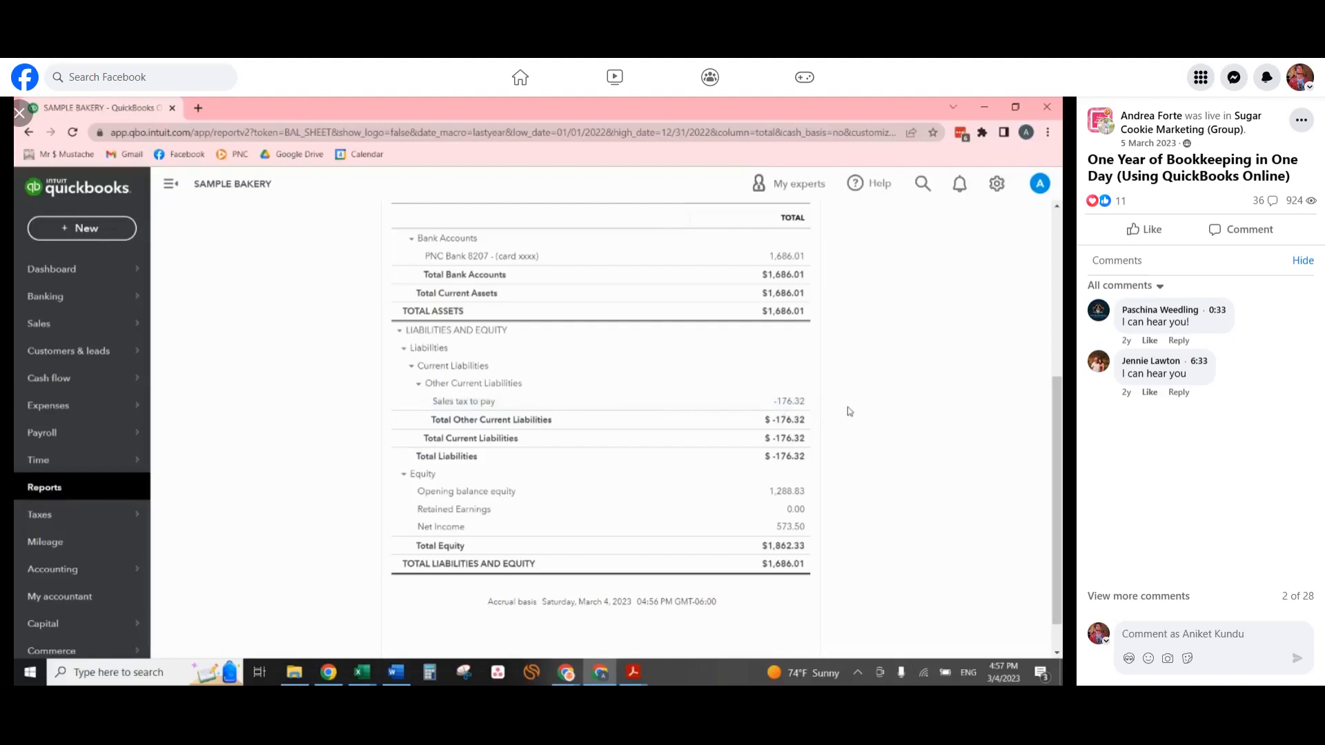
pyautogui.scroll(2, 828, 414)
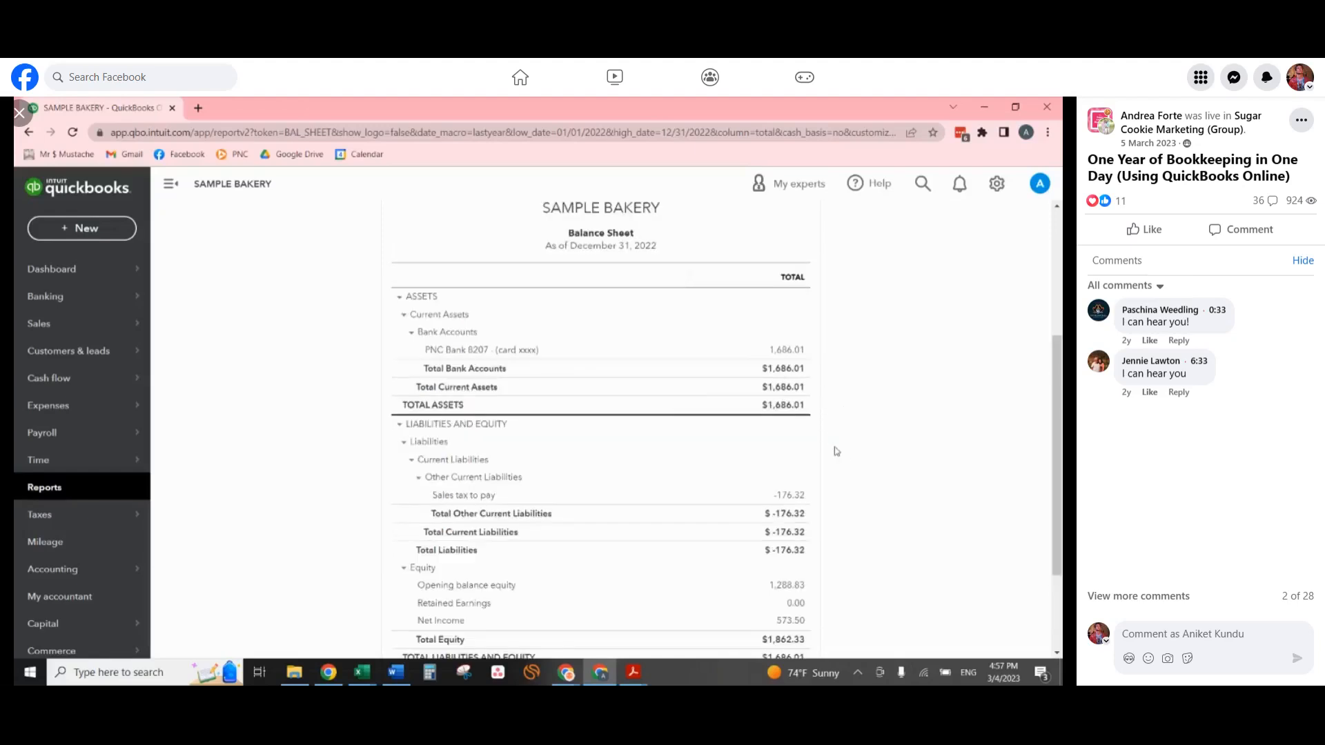
pyautogui.scroll(3, 828, 448)
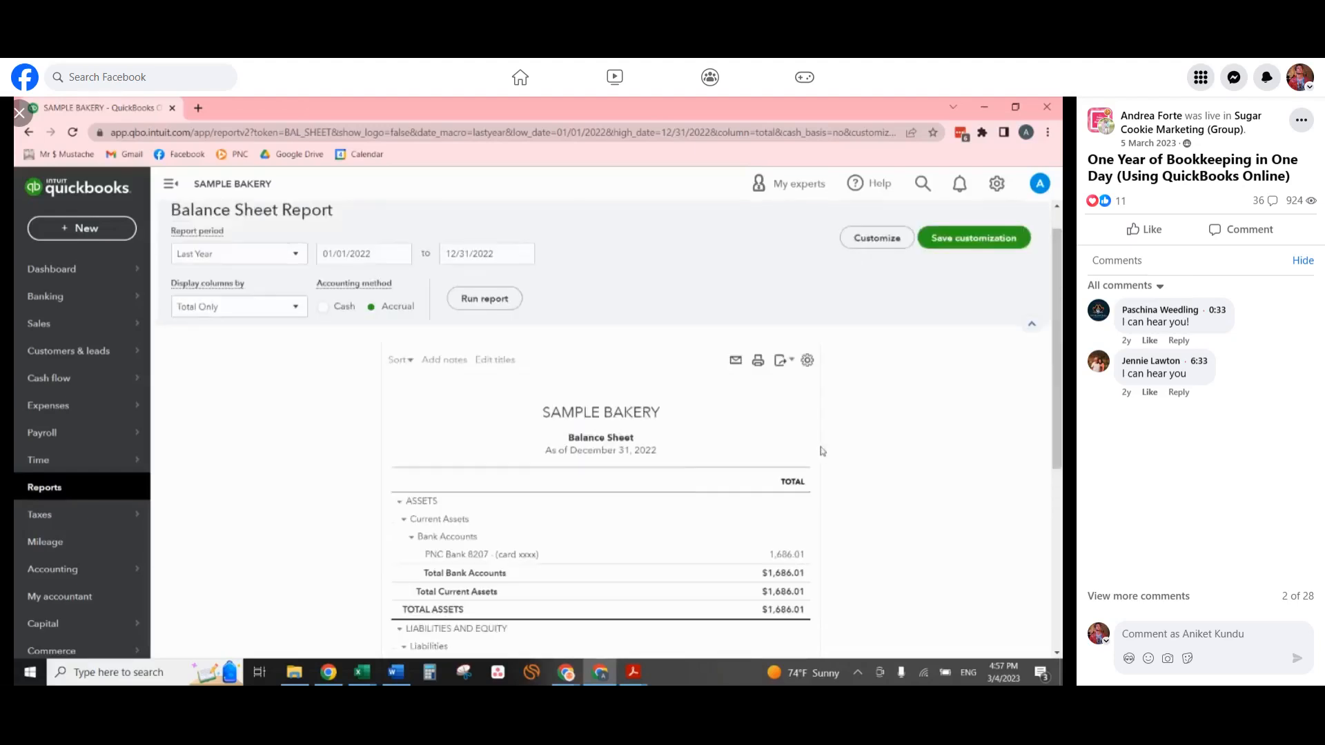
pyautogui.scroll(1, 254, 275)
pyautogui.click(222, 216)
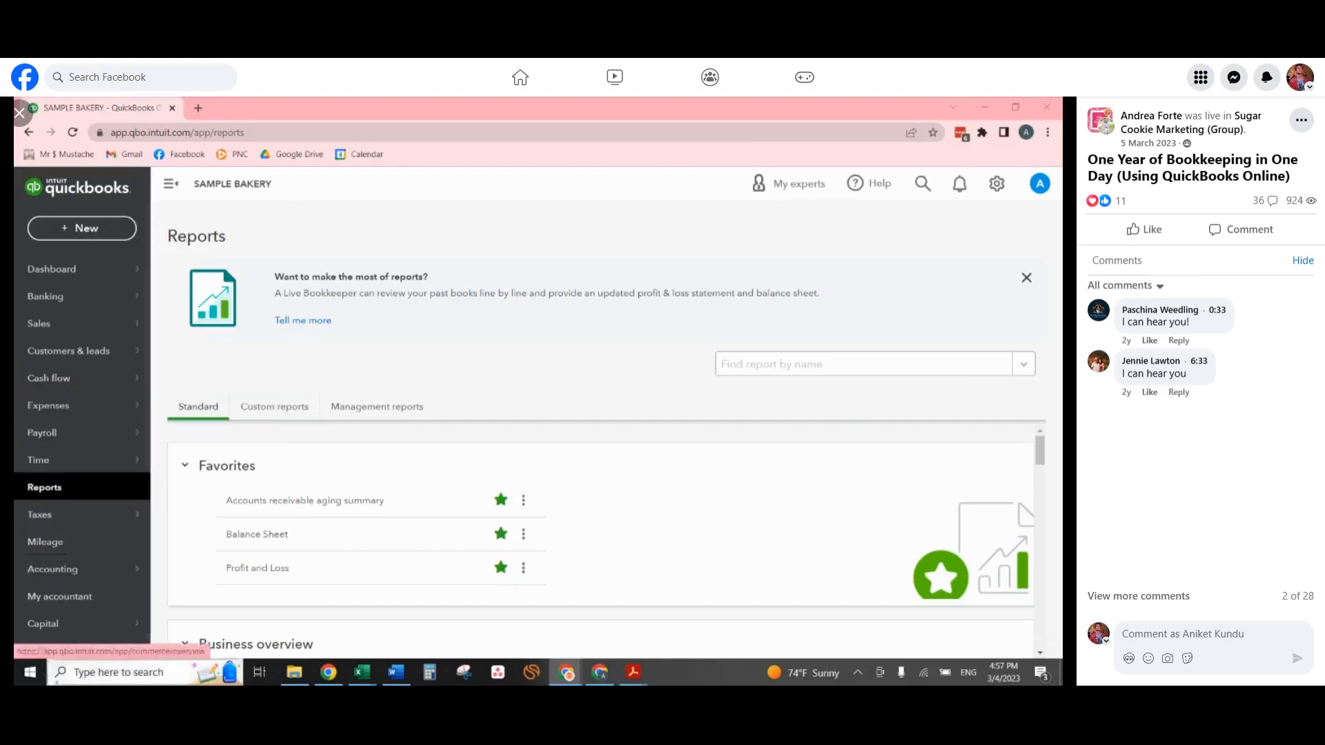
# Open the Chart of Accounts and check the PNC Bank account's QuickBooks balance.
pyautogui.moveTo(79, 577)
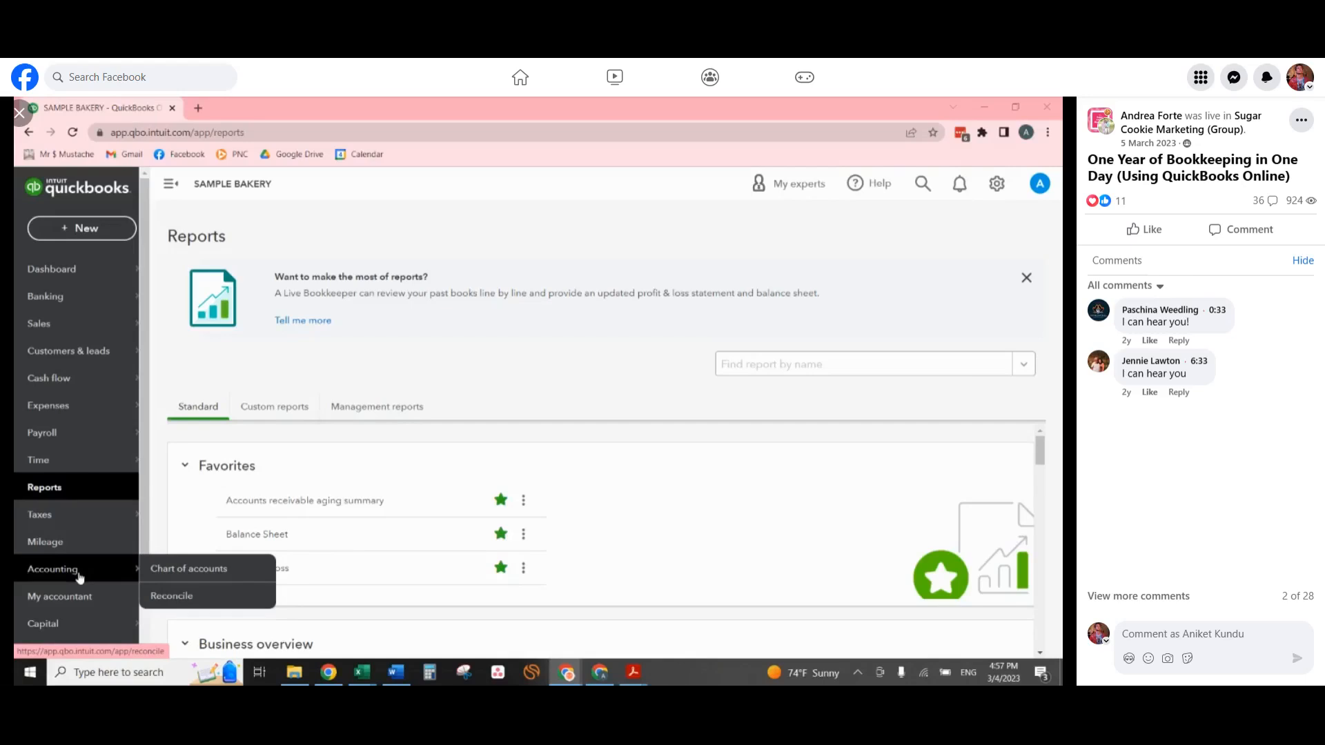
pyautogui.click(188, 569)
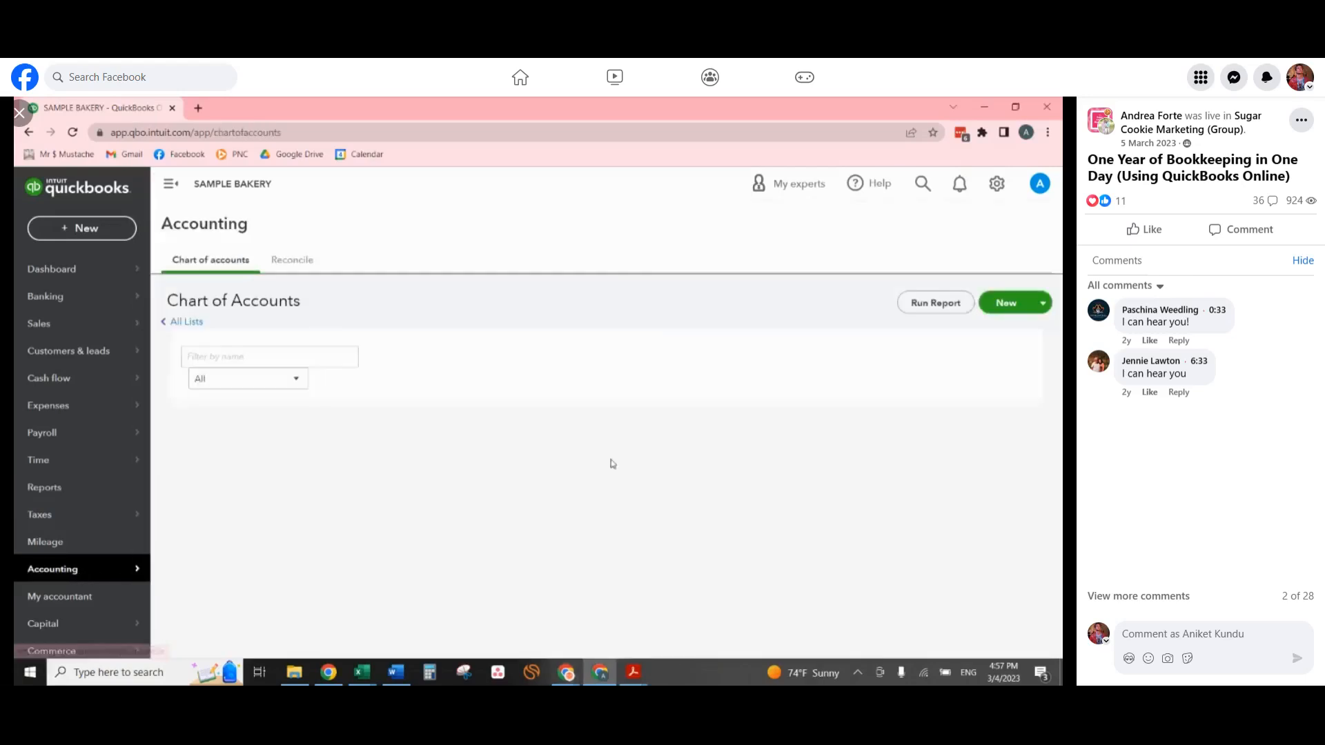
pyautogui.scroll(-1, 782, 394)
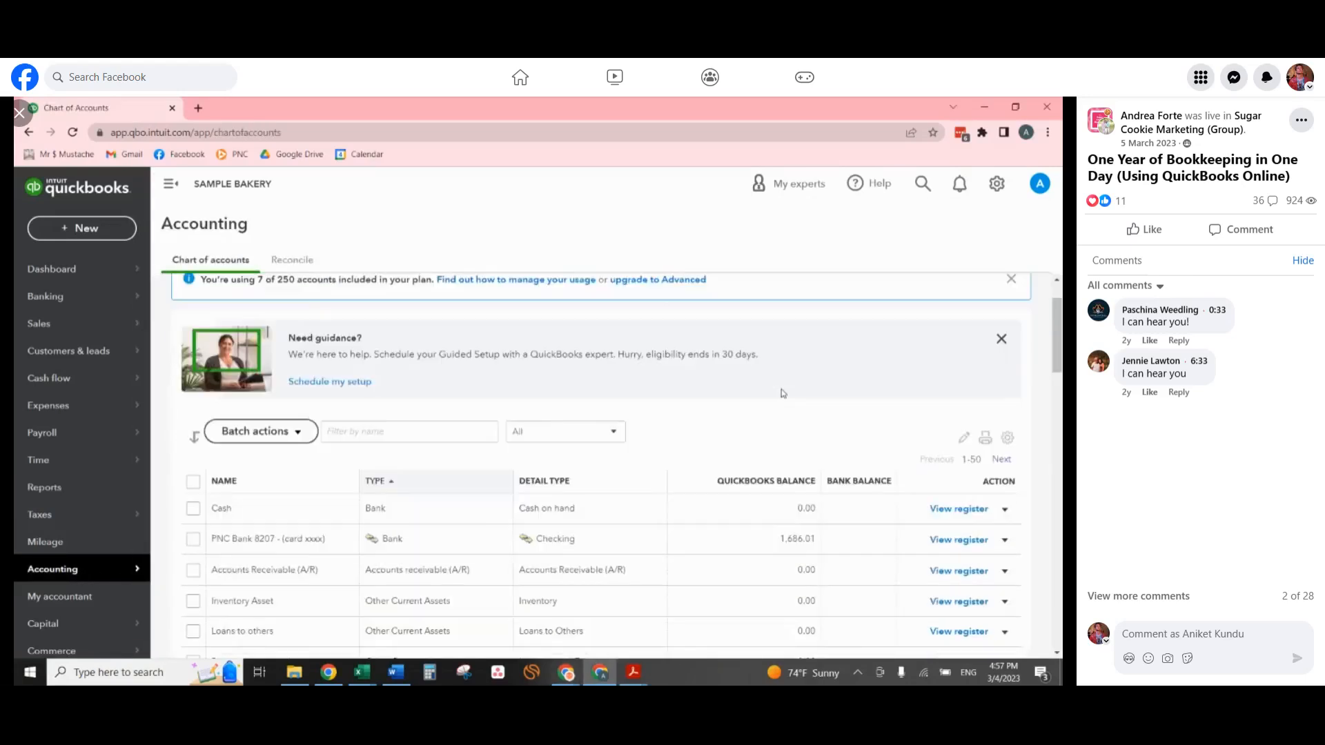
pyautogui.scroll(-2, 781, 392)
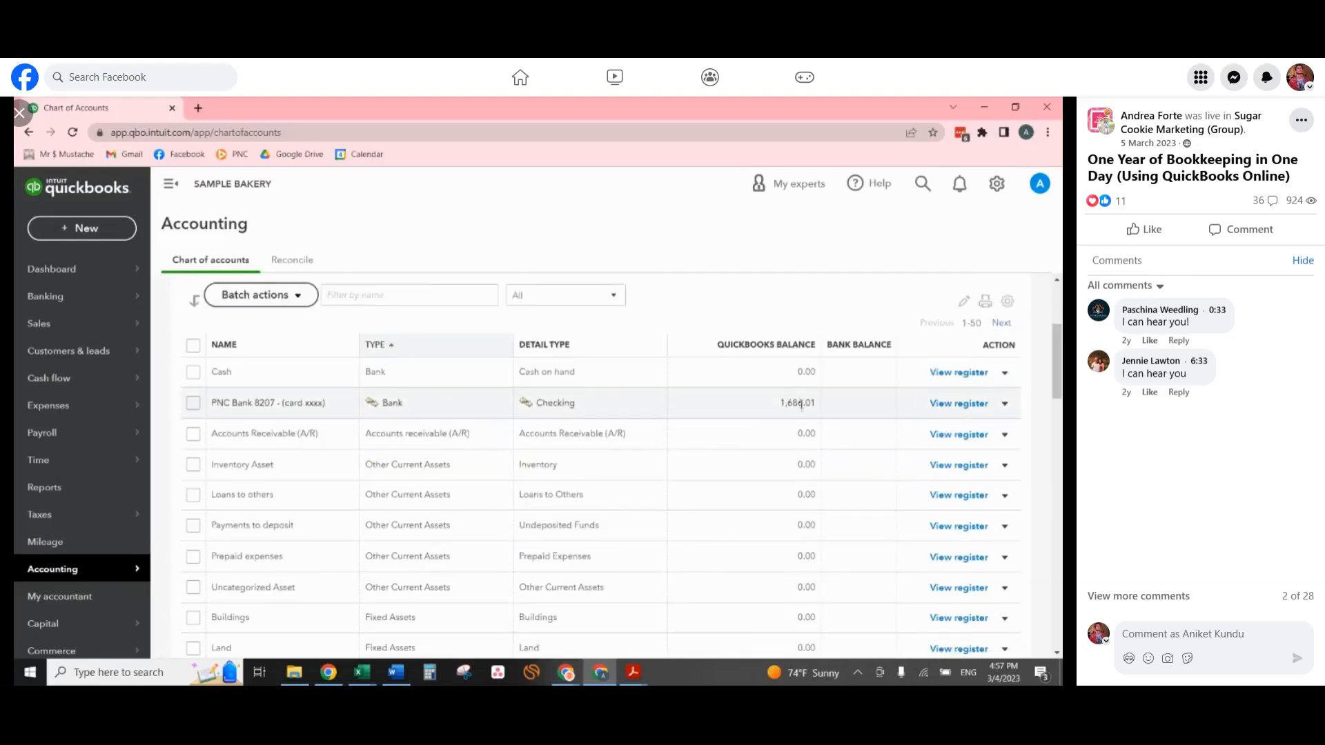
pyautogui.scroll(3, 804, 414)
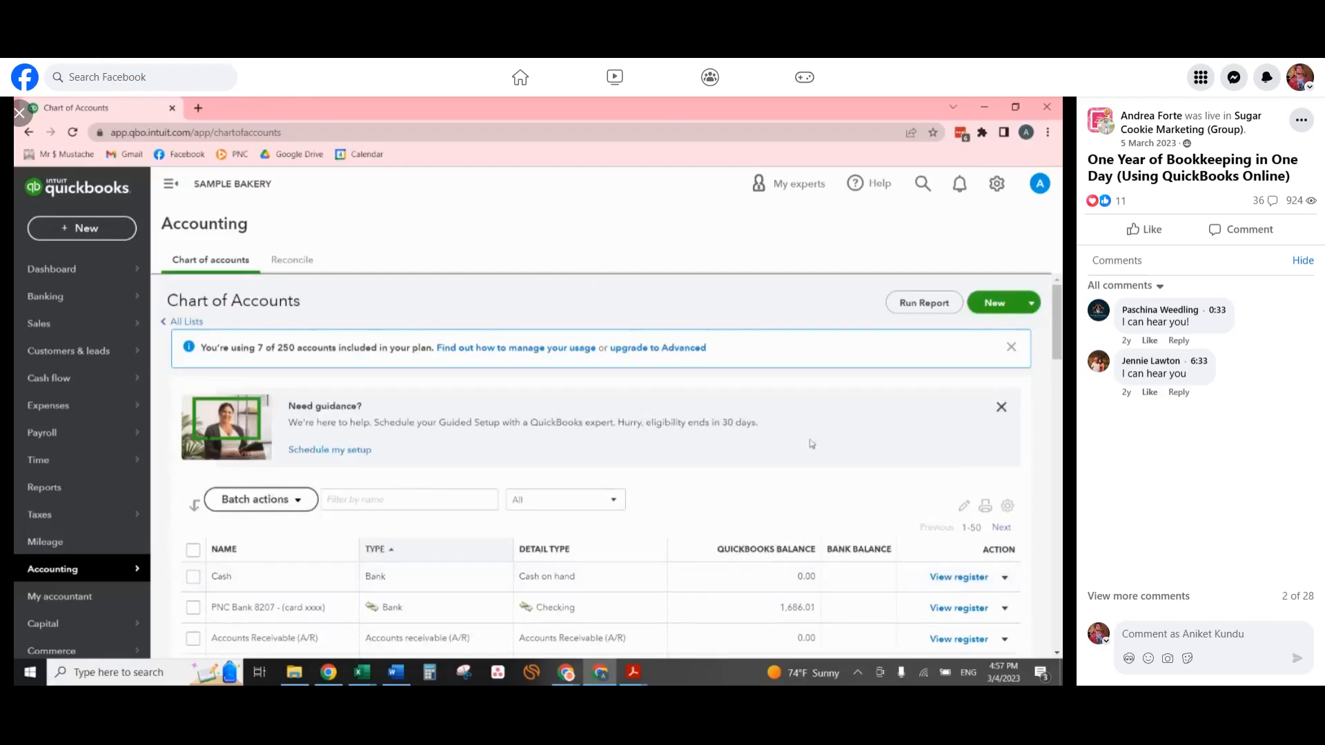
# Start a new Banks account saved under Bank Accounts with Checking as its tax form section.
pyautogui.click(1005, 303)
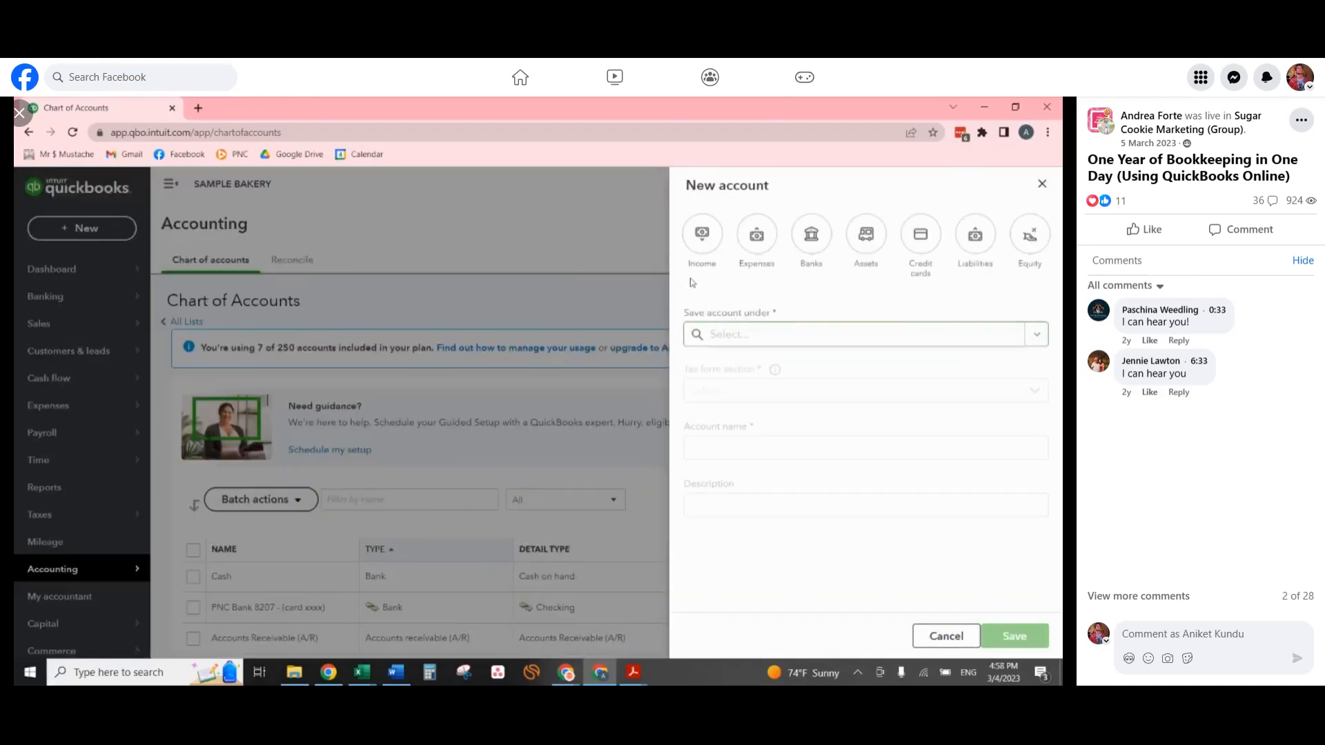
pyautogui.click(812, 233)
pyautogui.click(995, 400)
pyautogui.click(796, 430)
pyautogui.click(752, 458)
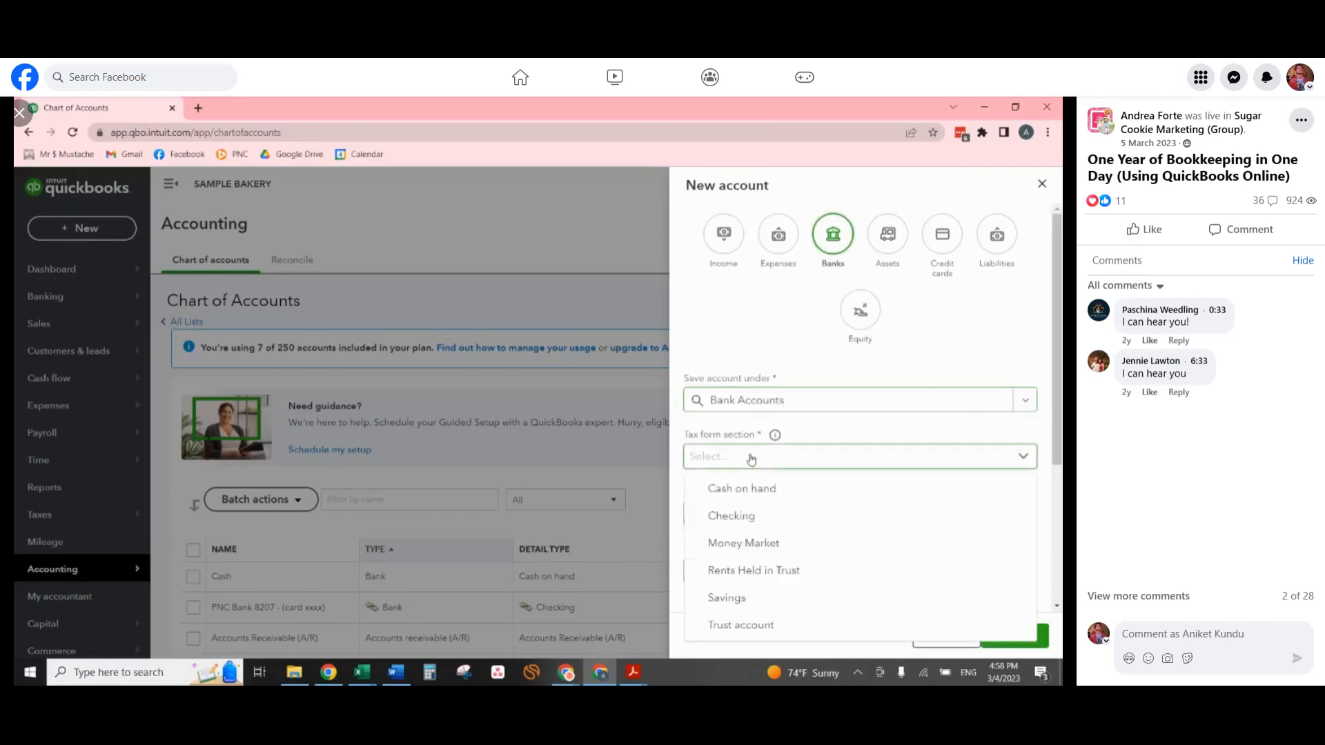
pyautogui.click(750, 516)
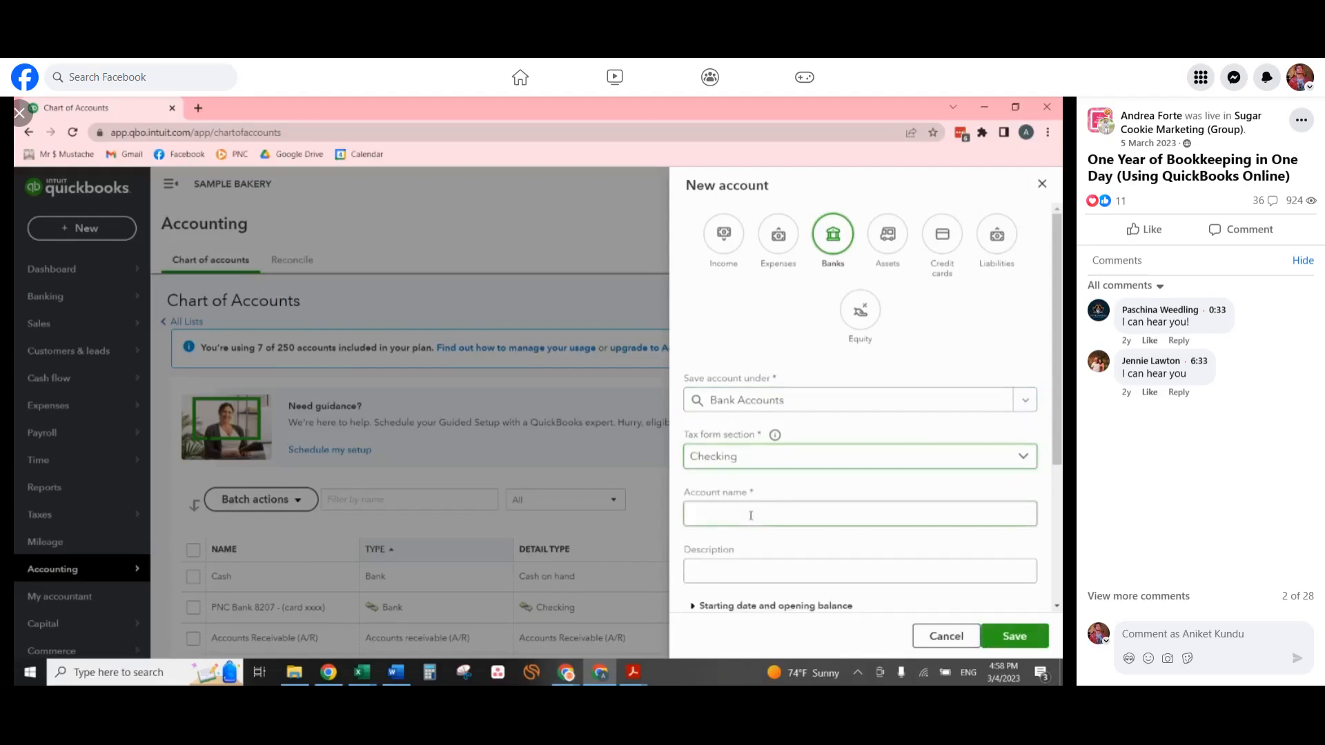
# Name the new checking account PERSONAL BANK Account (xxxx) and save it.
pyautogui.write('PERO')
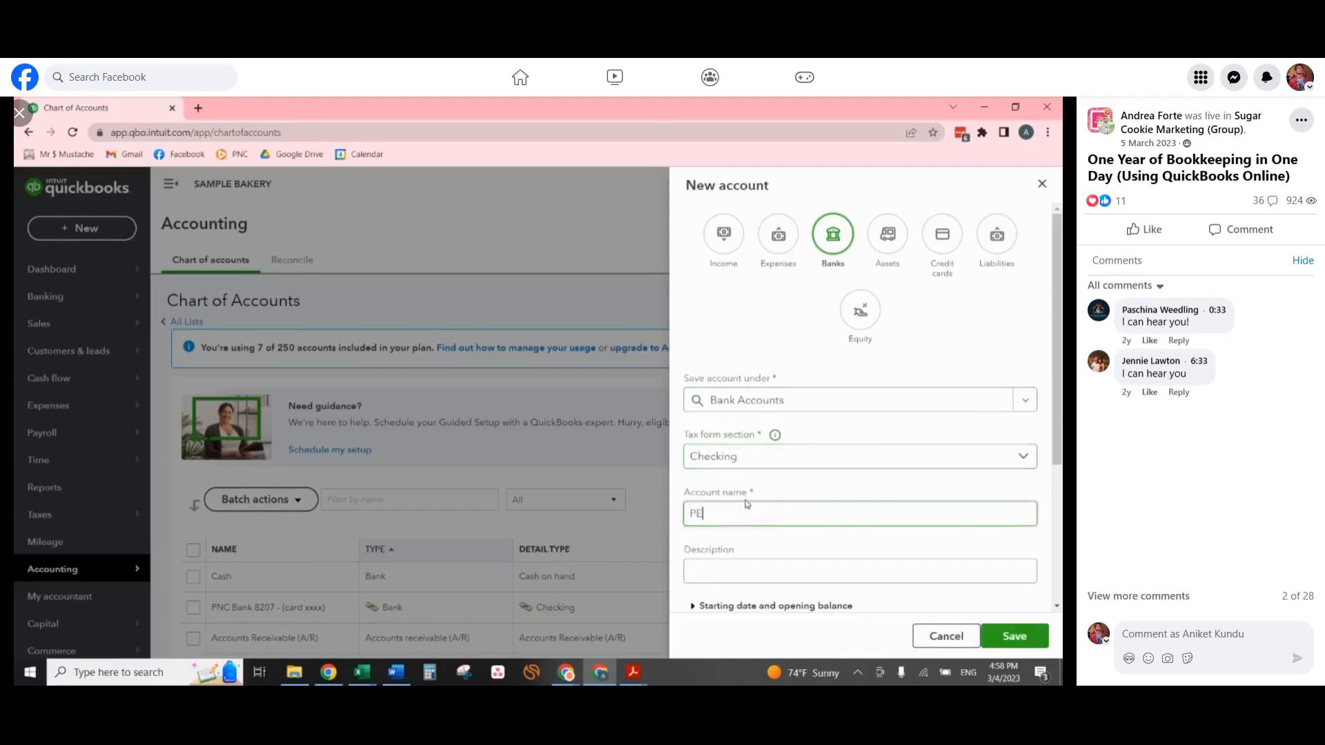
pyautogui.write('SON')
pyautogui.write('NAL')
pyautogui.write(' BANK')
pyautogui.write(' Account')
pyautogui.write('(xxxx')
pyautogui.click(1031, 641)
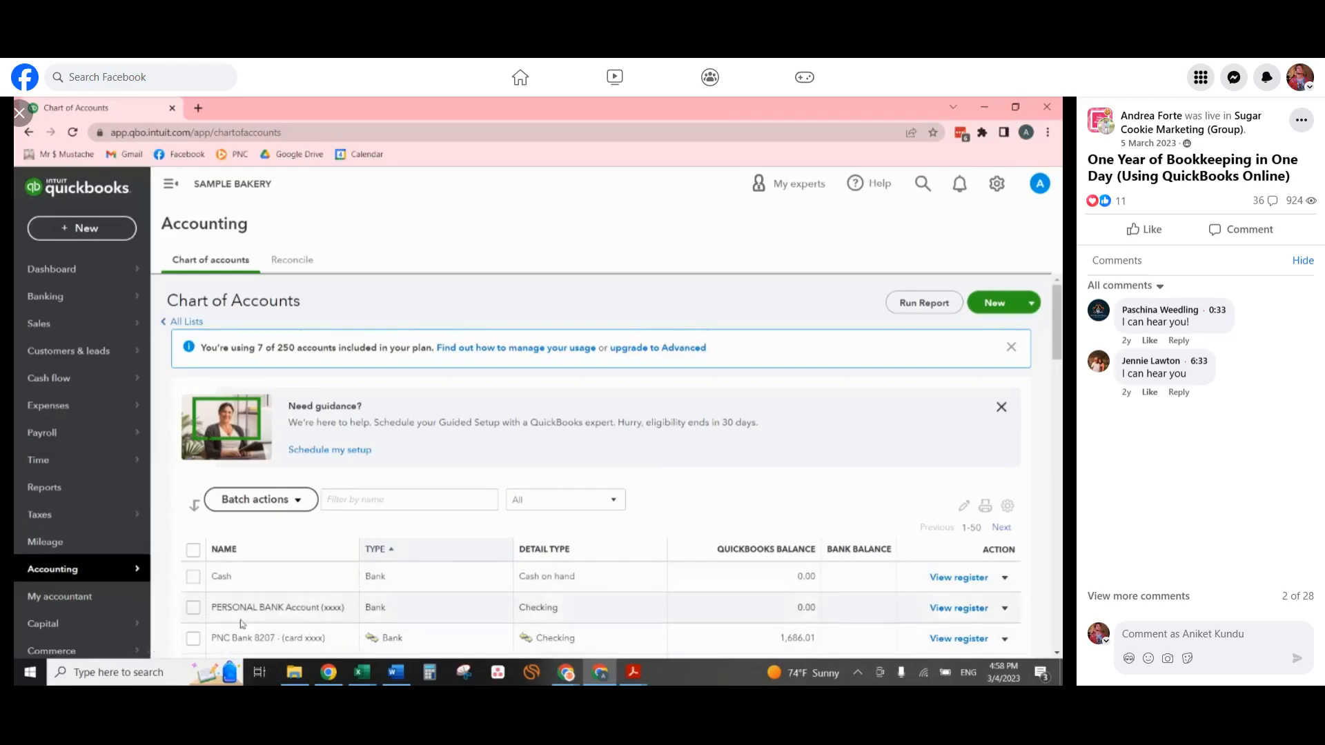
# Create a new expense for payee Walmart, paid from PERSONAL BANK Account (xxxx).
pyautogui.click(83, 233)
pyautogui.click(242, 311)
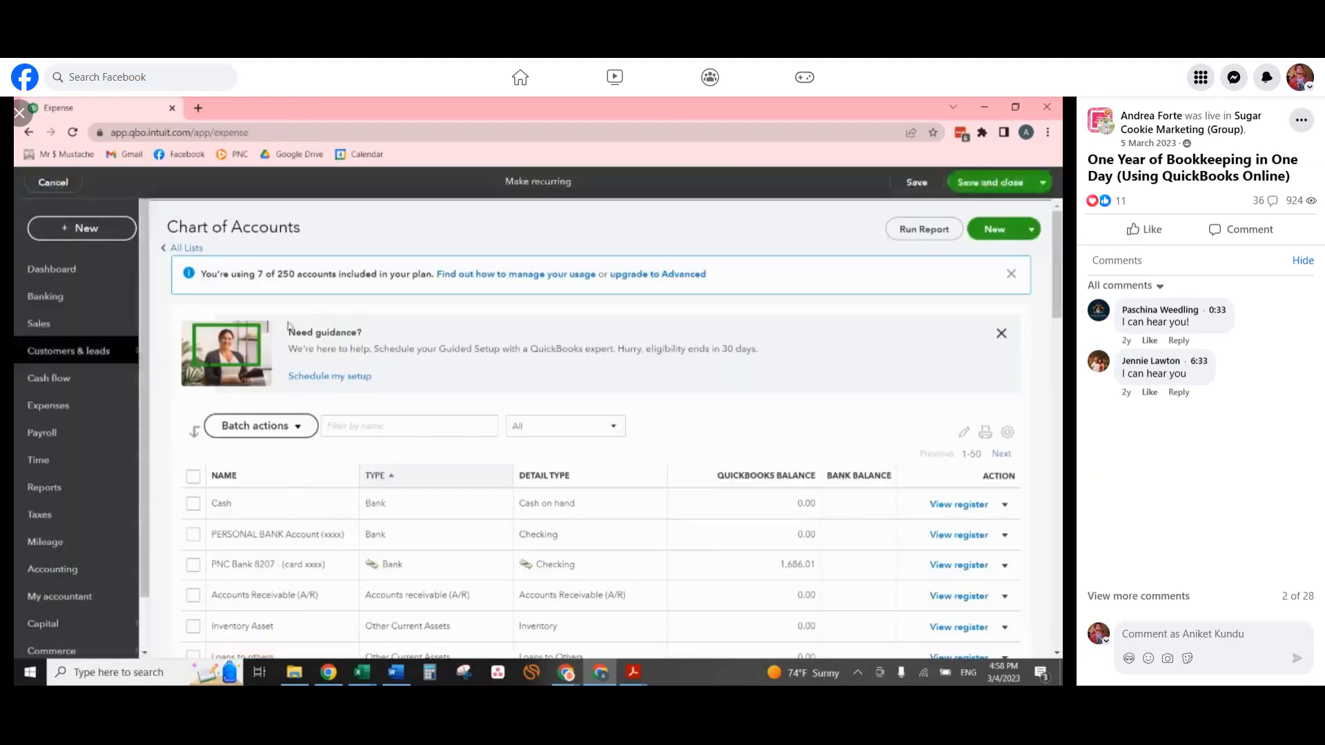
pyautogui.click(99, 254)
pyautogui.write('walm')
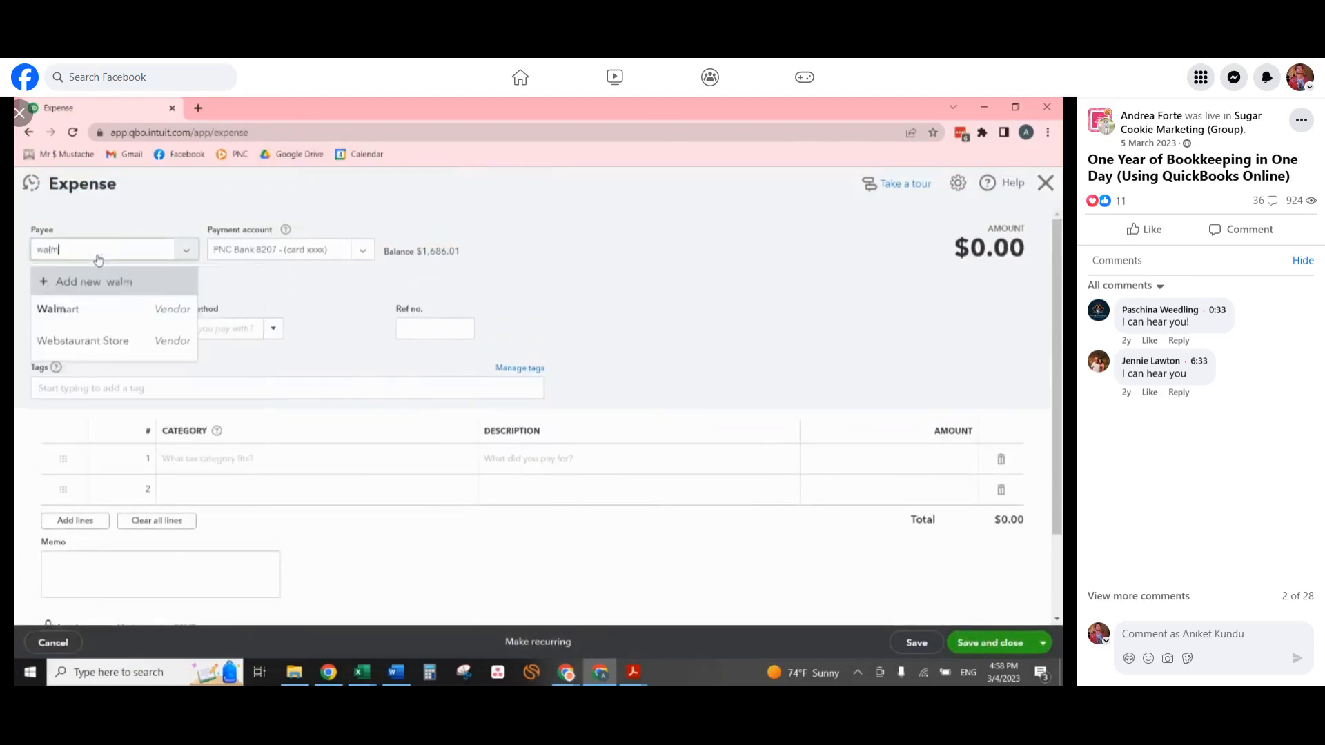
pyautogui.click(131, 311)
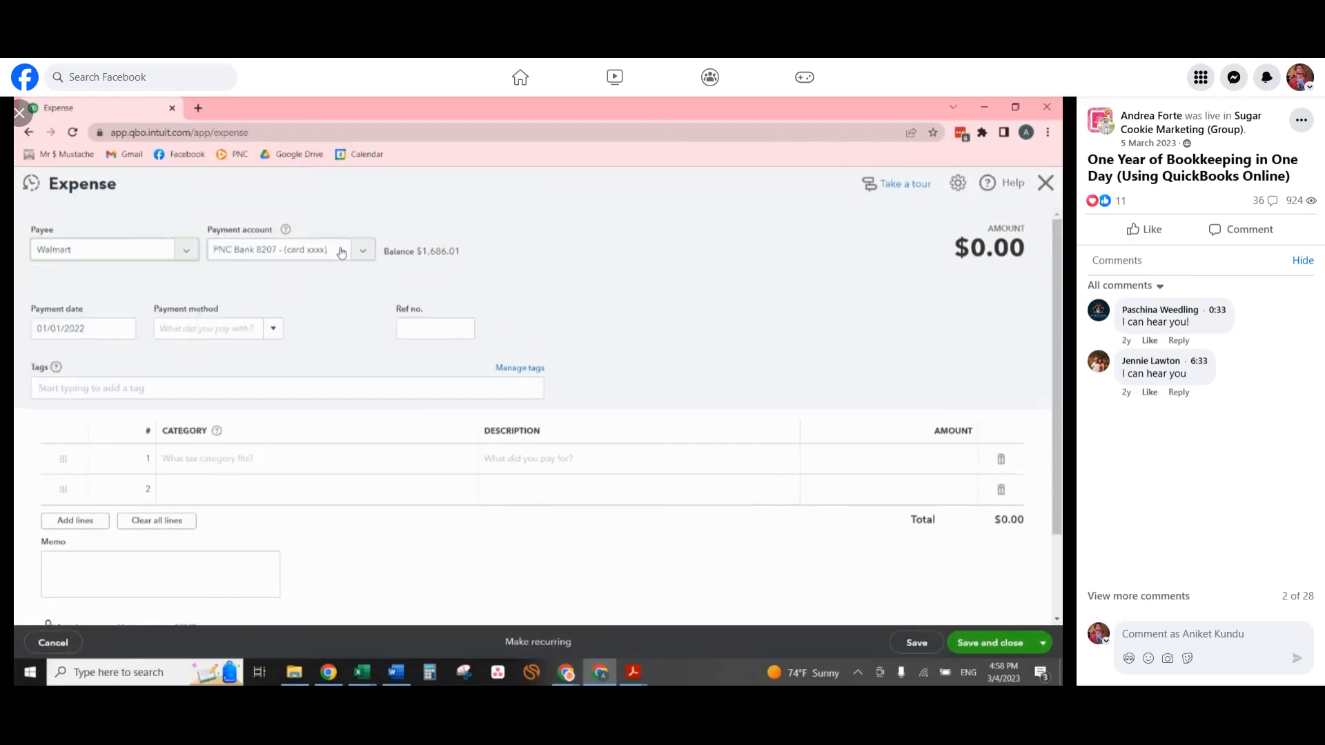
pyautogui.click(343, 254)
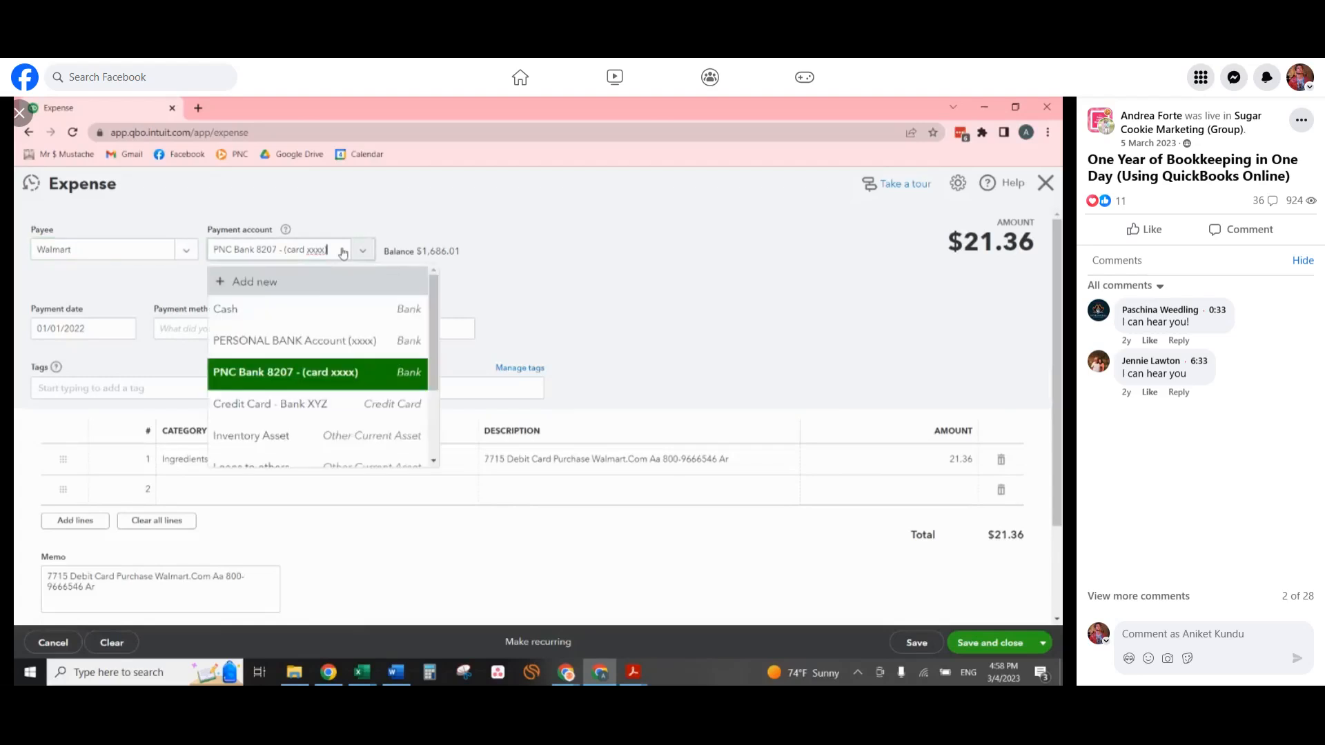
pyautogui.click(332, 339)
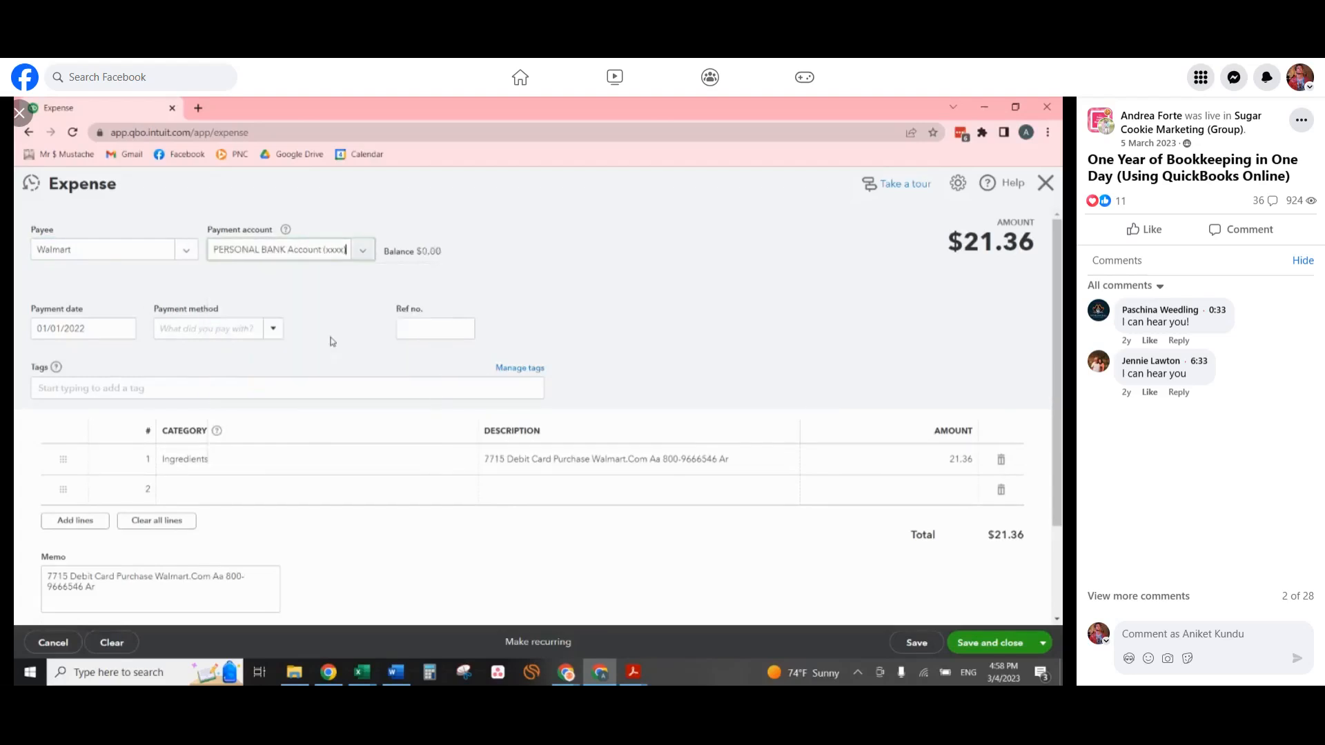
# Set the Walmart expense's payment date to 10/01/2022.
pyautogui.click(110, 329)
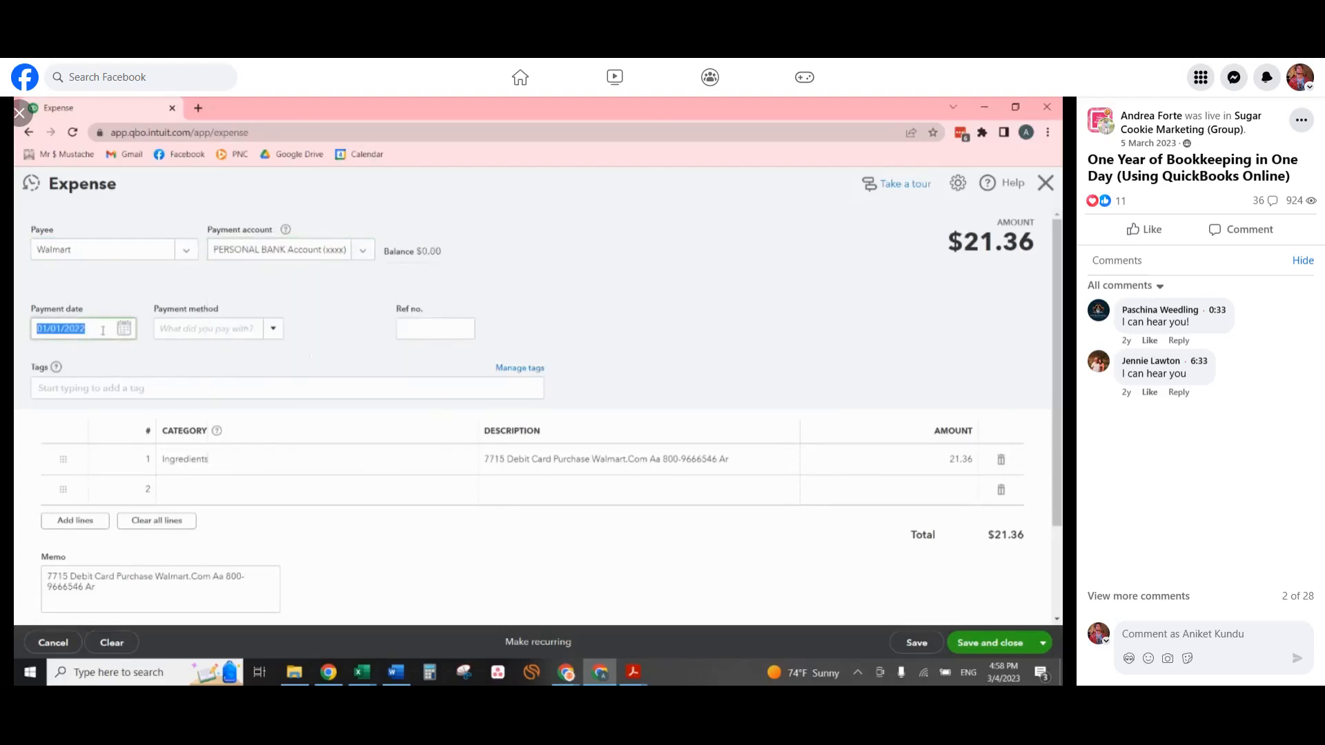
pyautogui.write('10/01/2')
pyautogui.press('Tab')
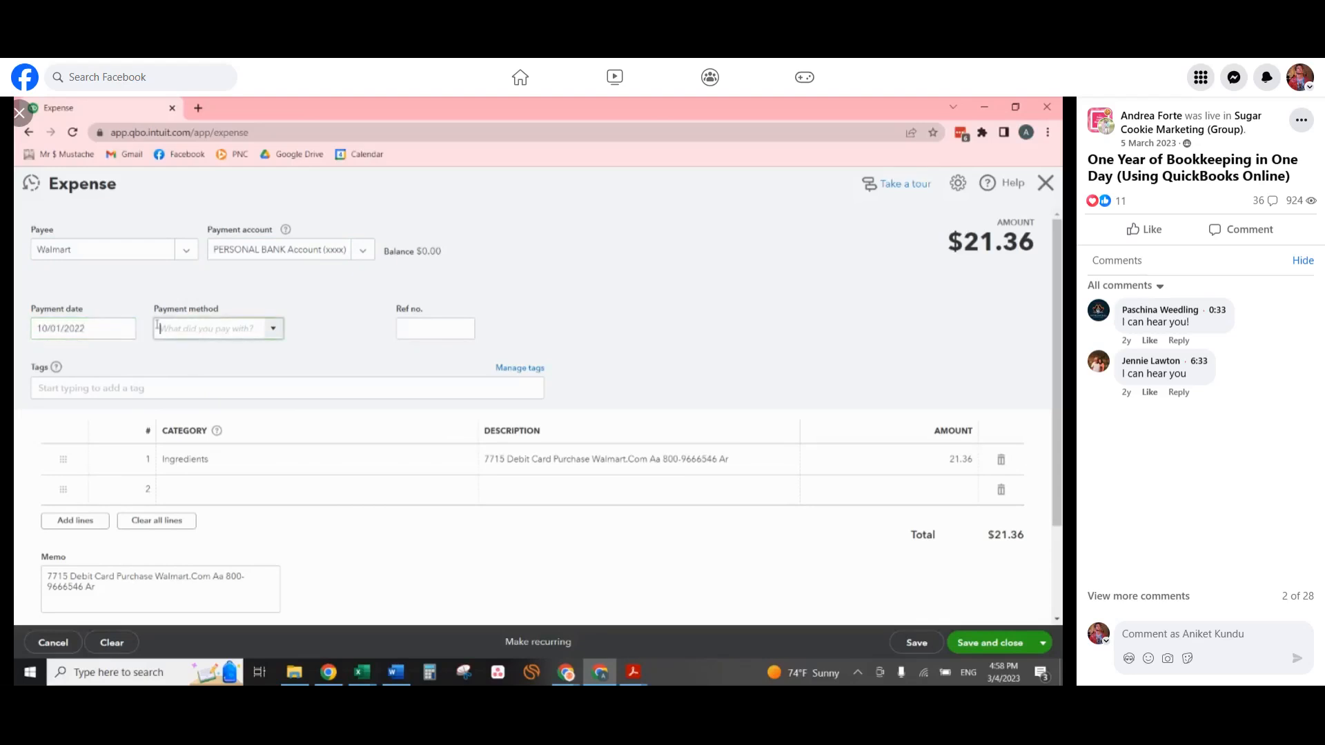
# Describe the Ingredients line as "Ingredients paid with personal money", set its amount to 100, and save the expense to start another.
pyautogui.click(589, 461)
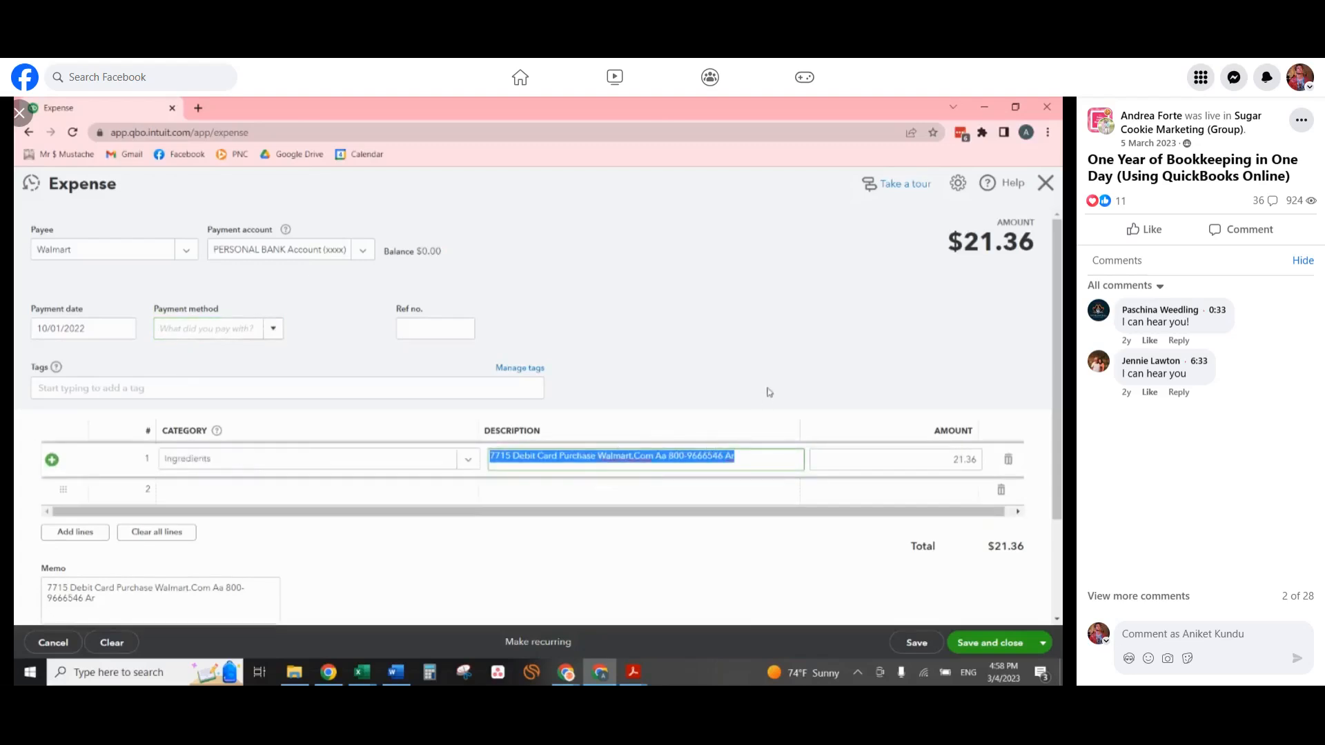
pyautogui.write('Ingre')
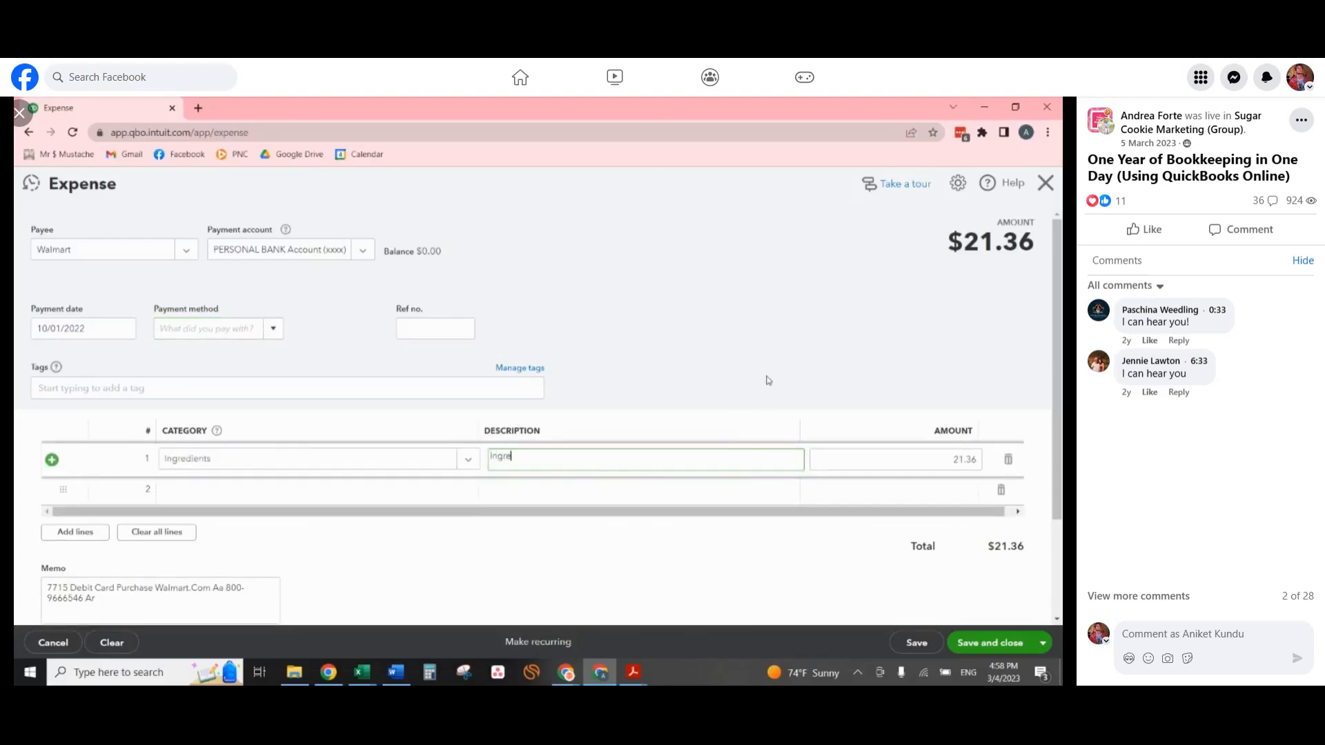
pyautogui.write('dients paid with personal money')
pyautogui.press('Tab')
pyautogui.write('100')
pyautogui.press('Tab')
pyautogui.scroll(-3, 742, 372)
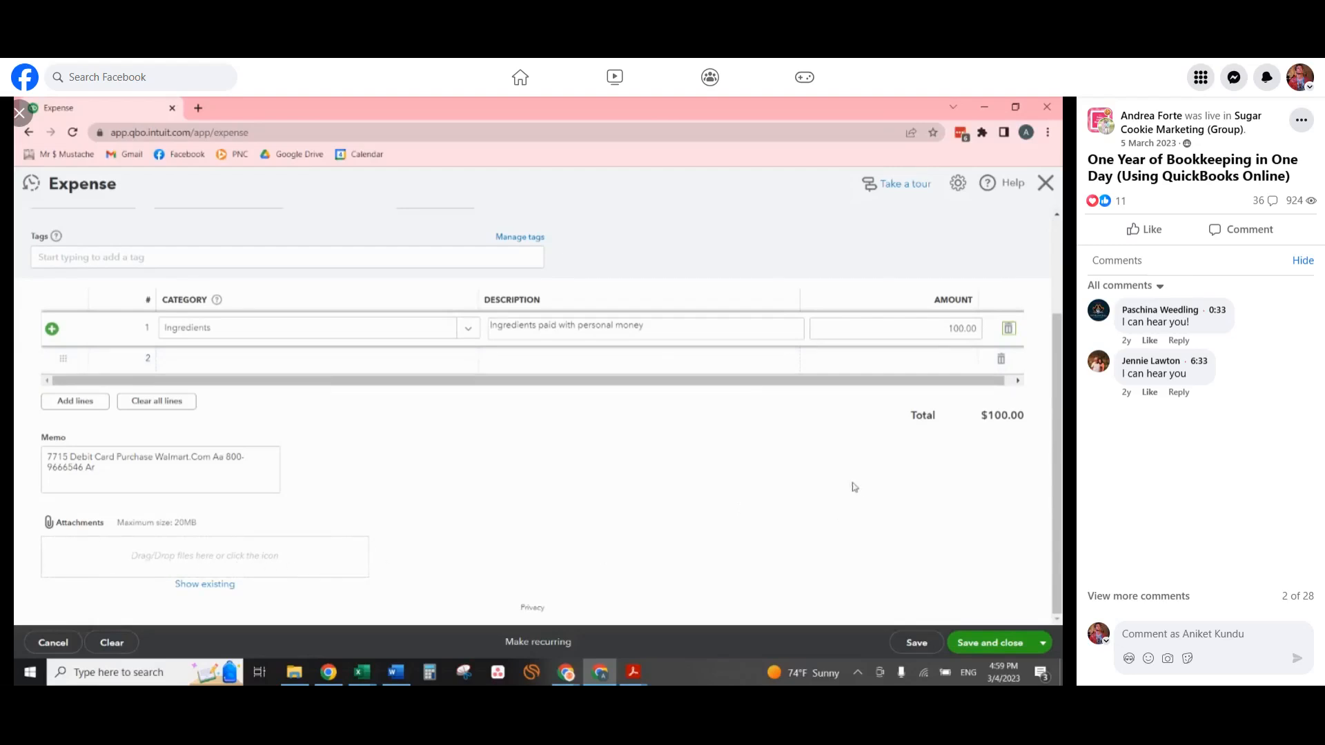
pyautogui.scroll(3, 860, 500)
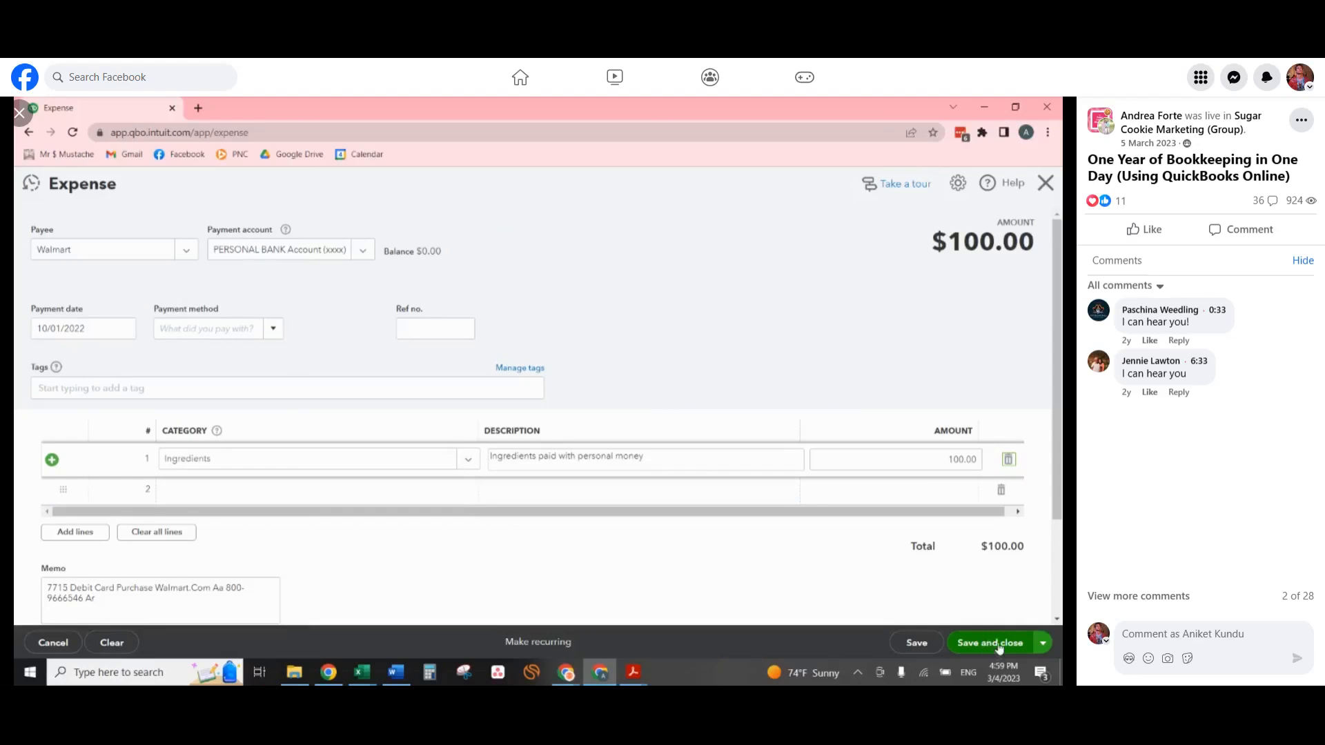
pyautogui.click(1043, 645)
pyautogui.click(984, 623)
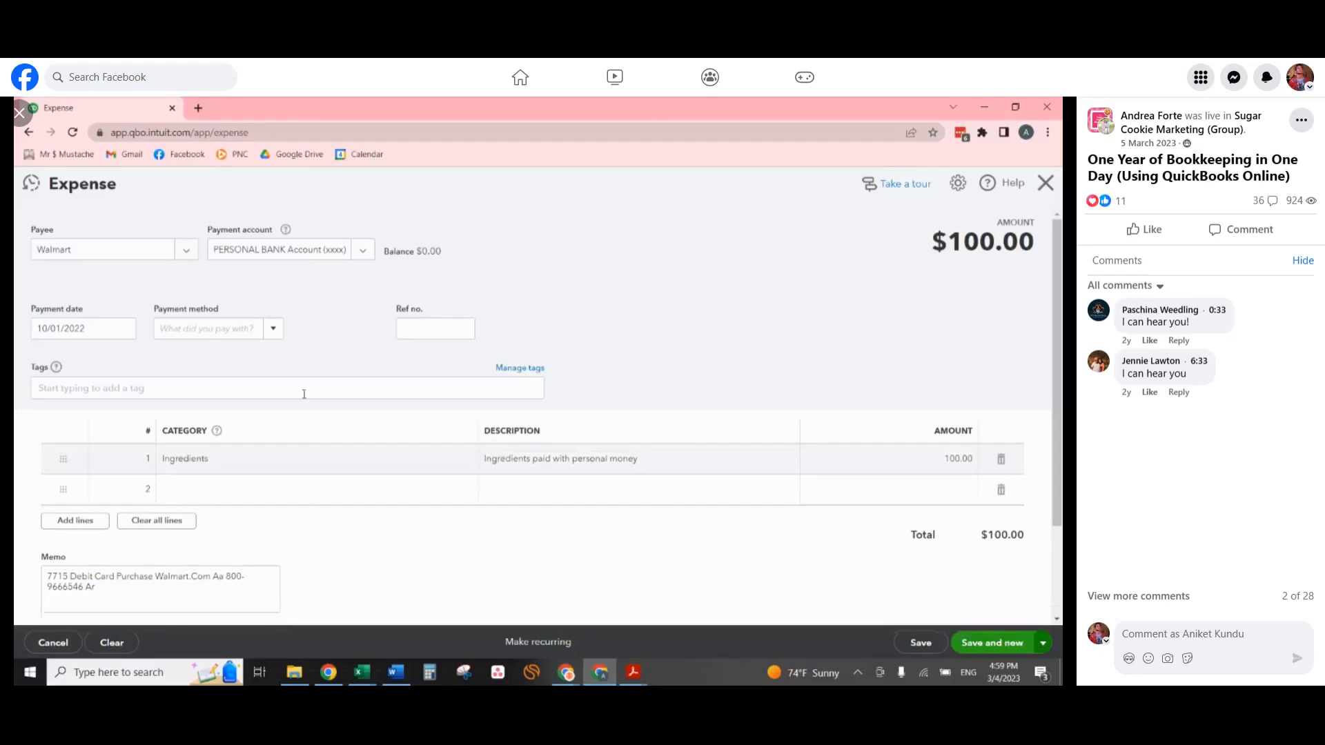
# Choose Aldi as the new expense's payee and set the payment date to 12/01/2022.
pyautogui.click(125, 250)
pyautogui.write('aldi')
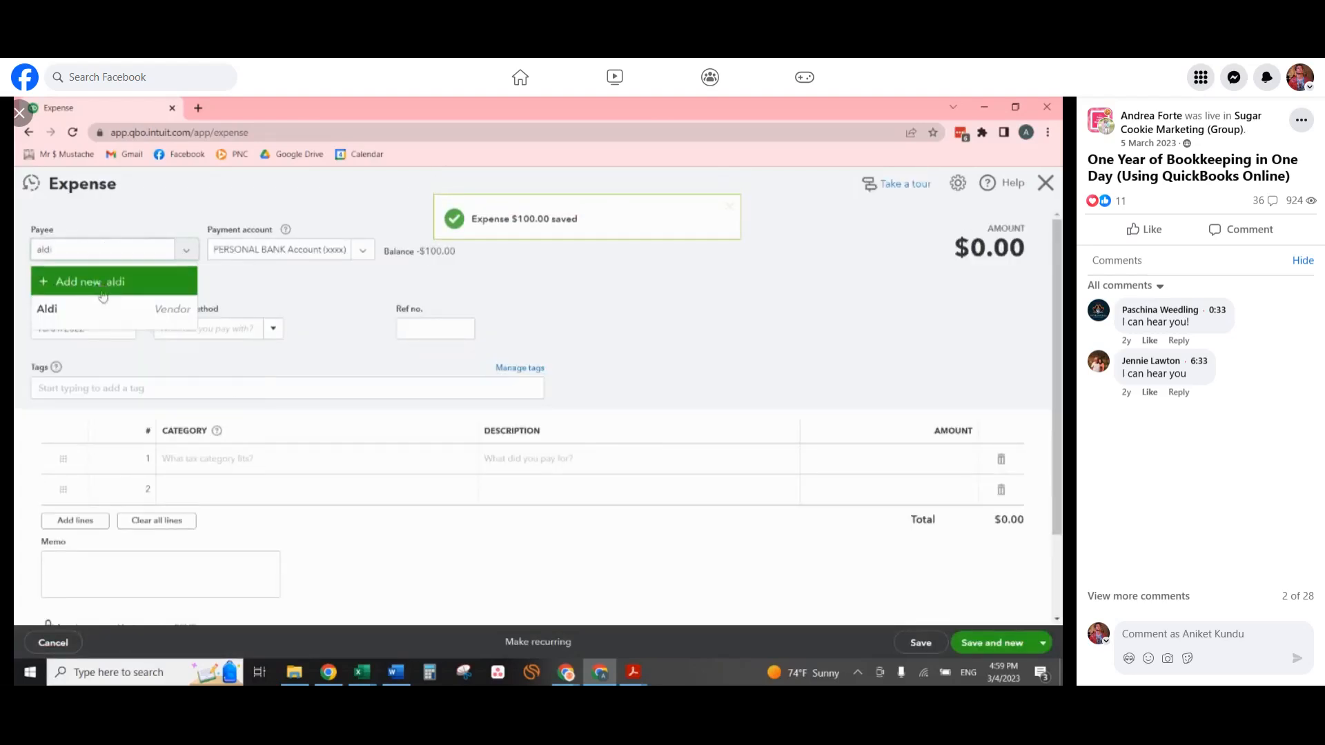
pyautogui.click(103, 309)
pyautogui.write('12/01/2022')
pyautogui.press('Tab')
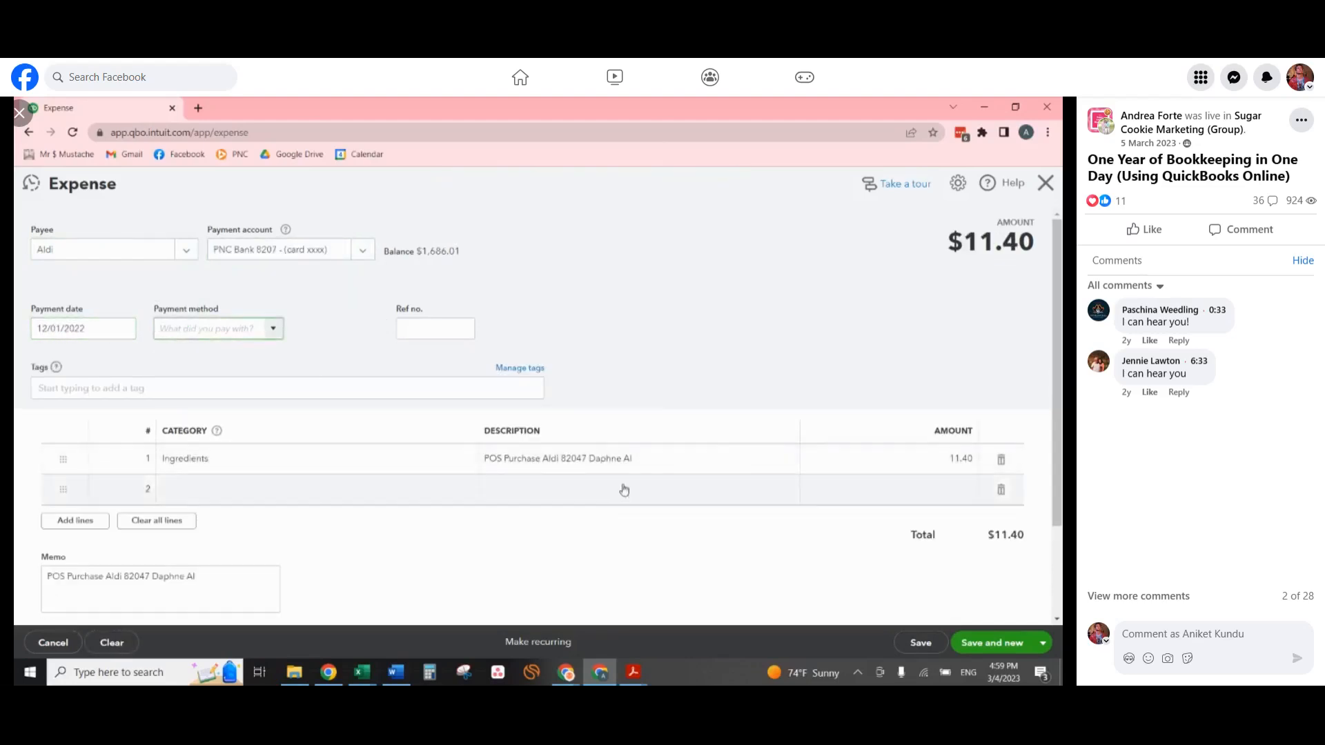
# Clear the description of the Aldi expense's Ingredients line and set its amount to 80.
pyautogui.click(649, 469)
pyautogui.press('BackSpace')
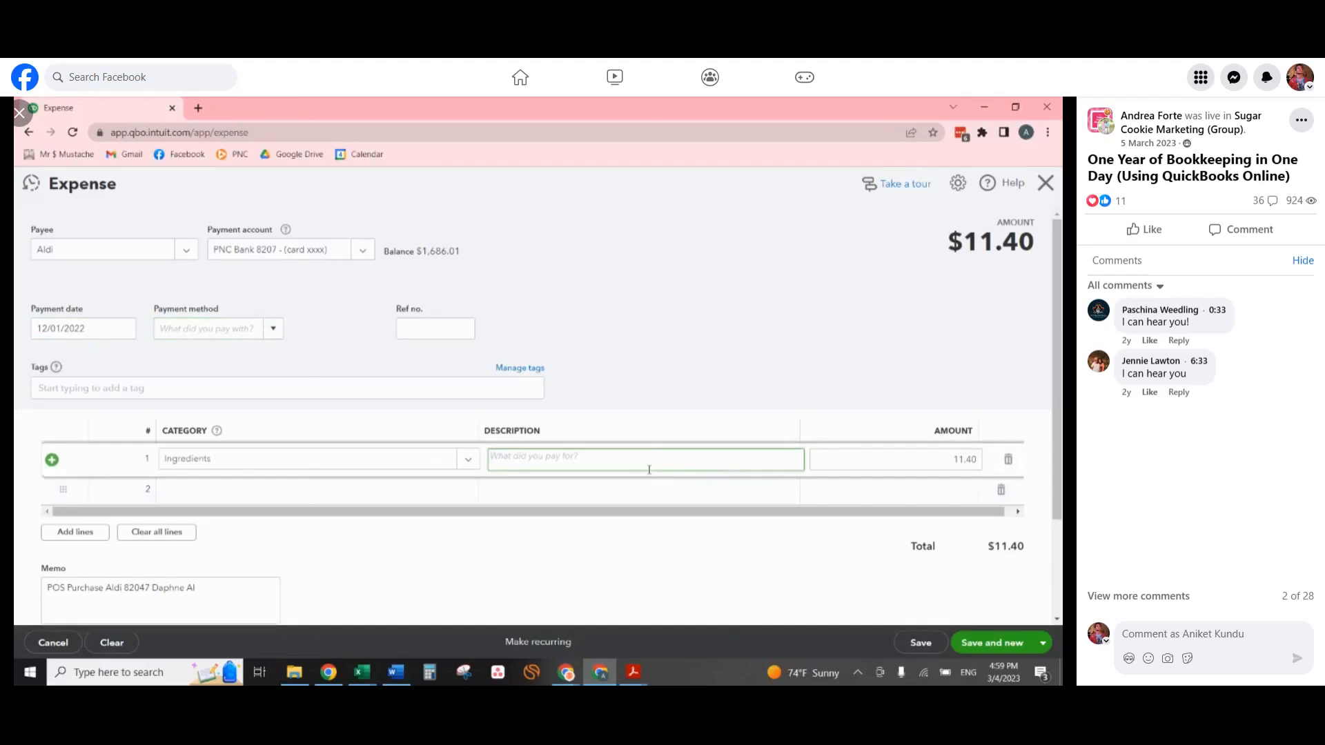
pyautogui.scroll(-2, 693, 483)
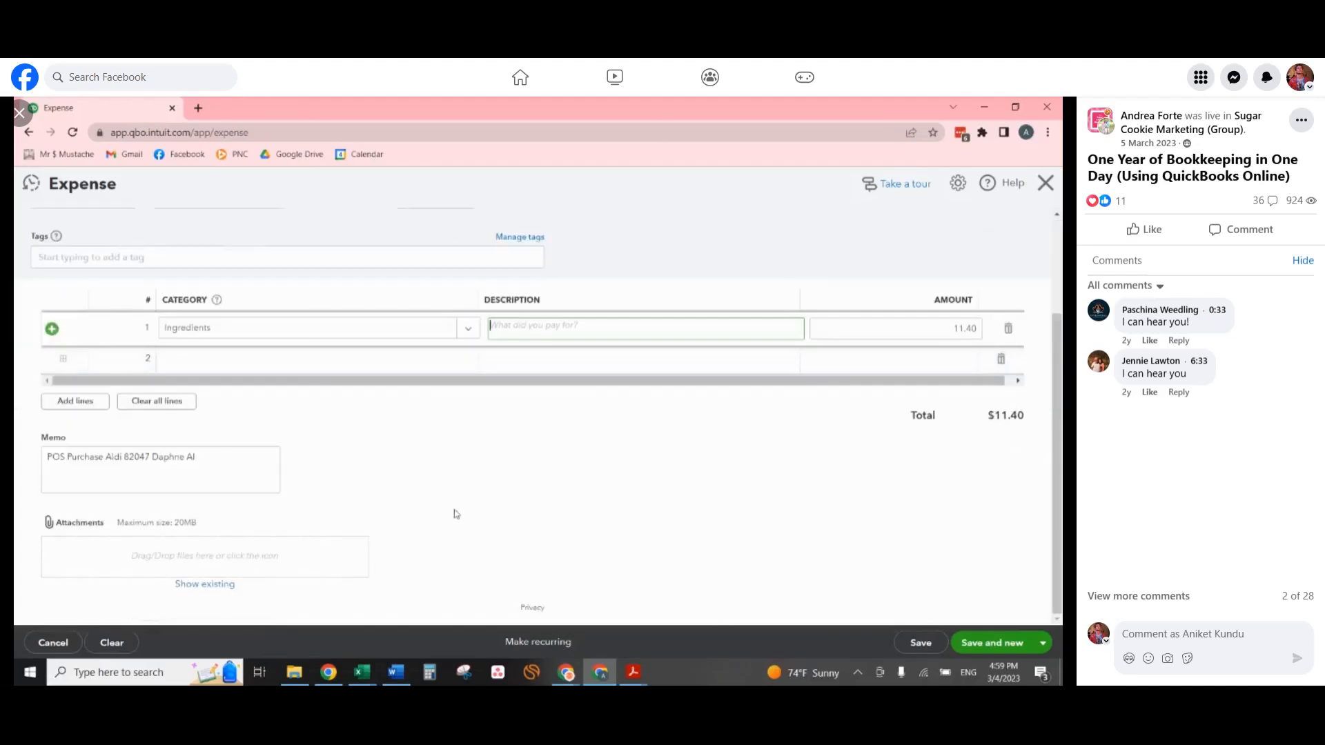
pyautogui.click(944, 330)
pyautogui.write('80')
pyautogui.press('Tab')
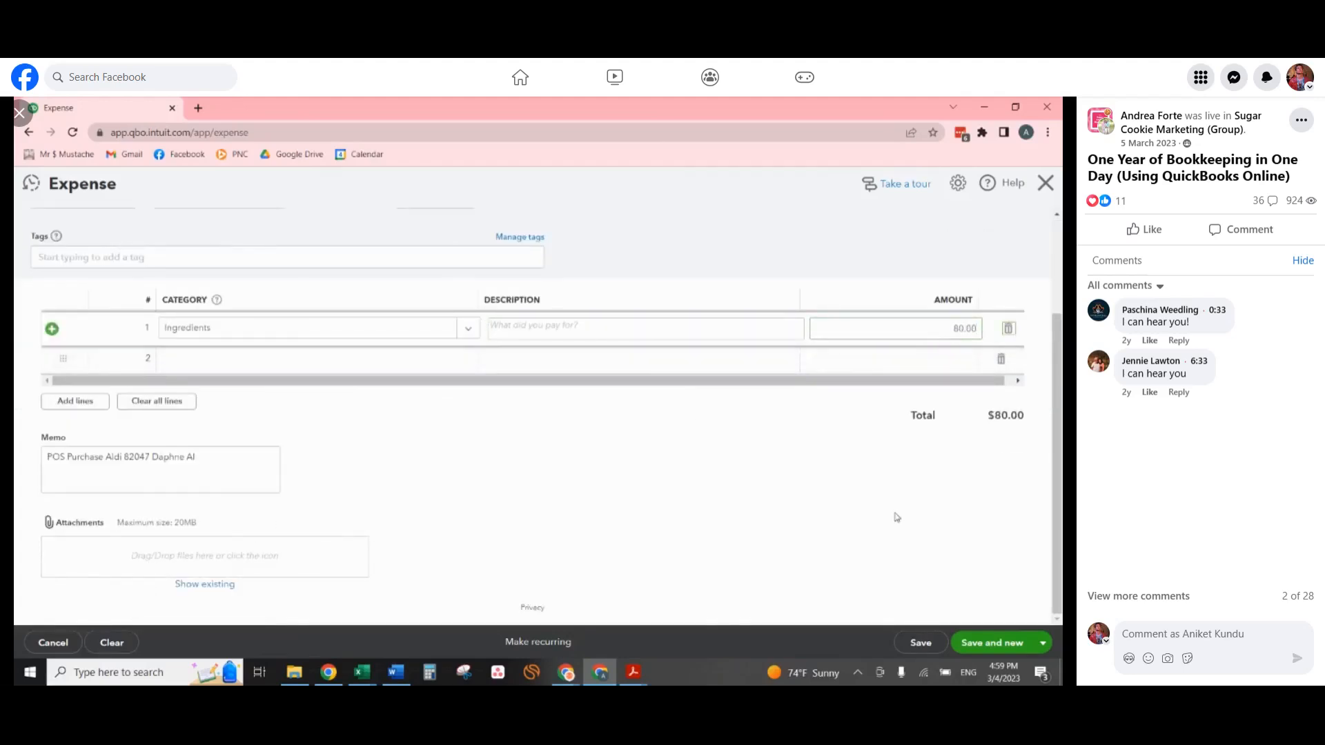
# Save the Aldi expense and choose Etsy as the payee of a new expense.
pyautogui.click(1012, 643)
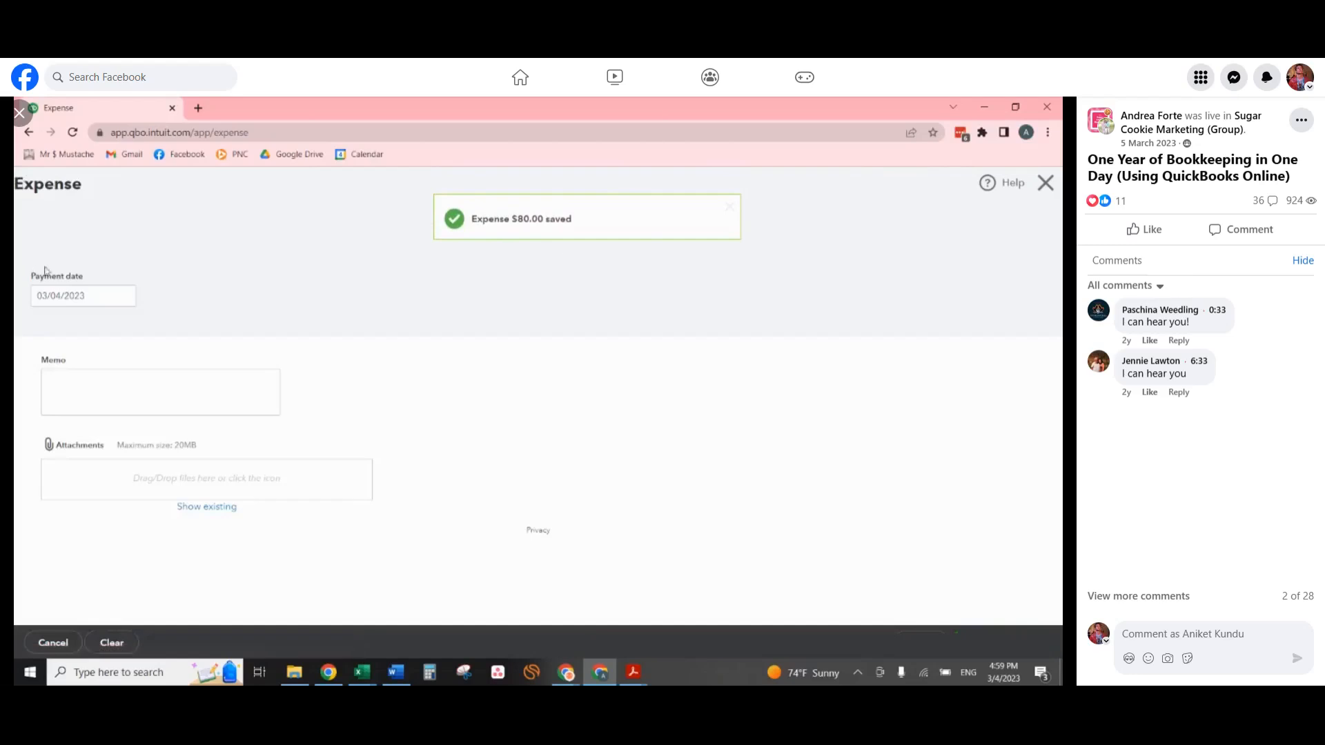
pyautogui.click(82, 251)
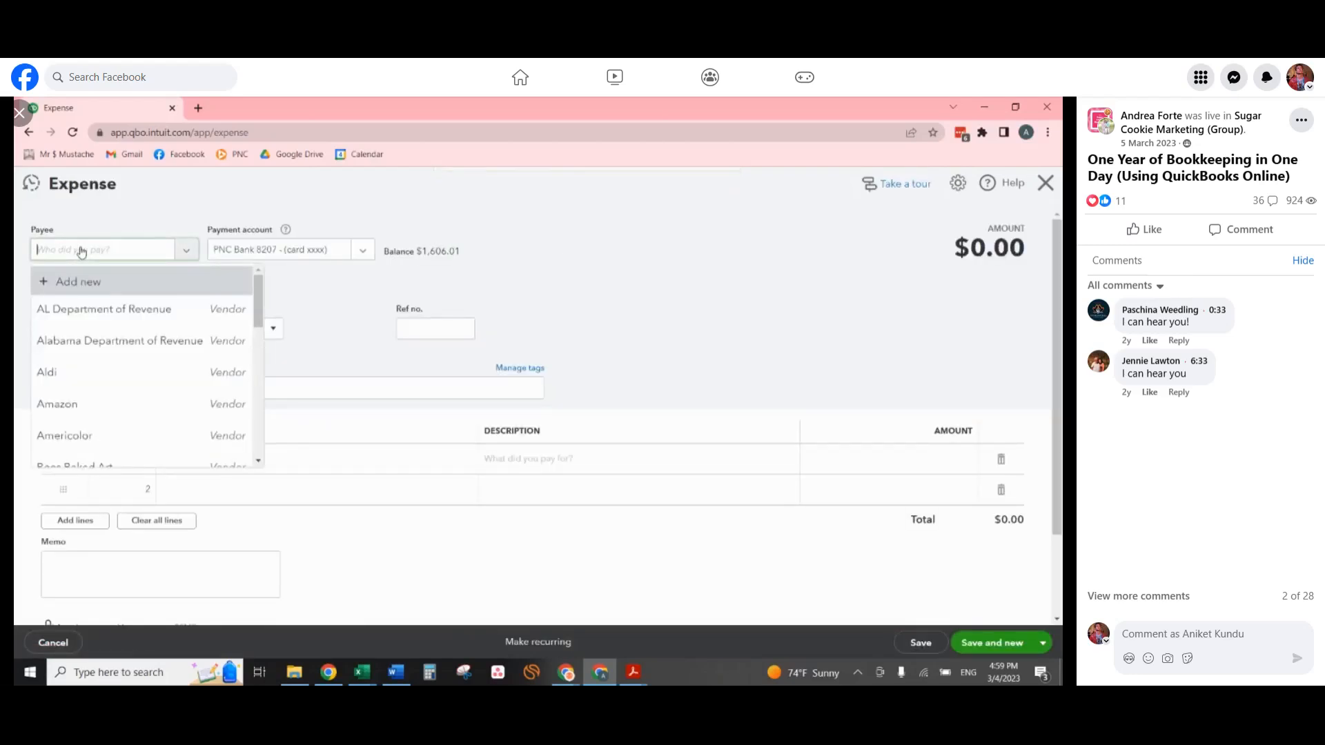
pyautogui.write('Etsy')
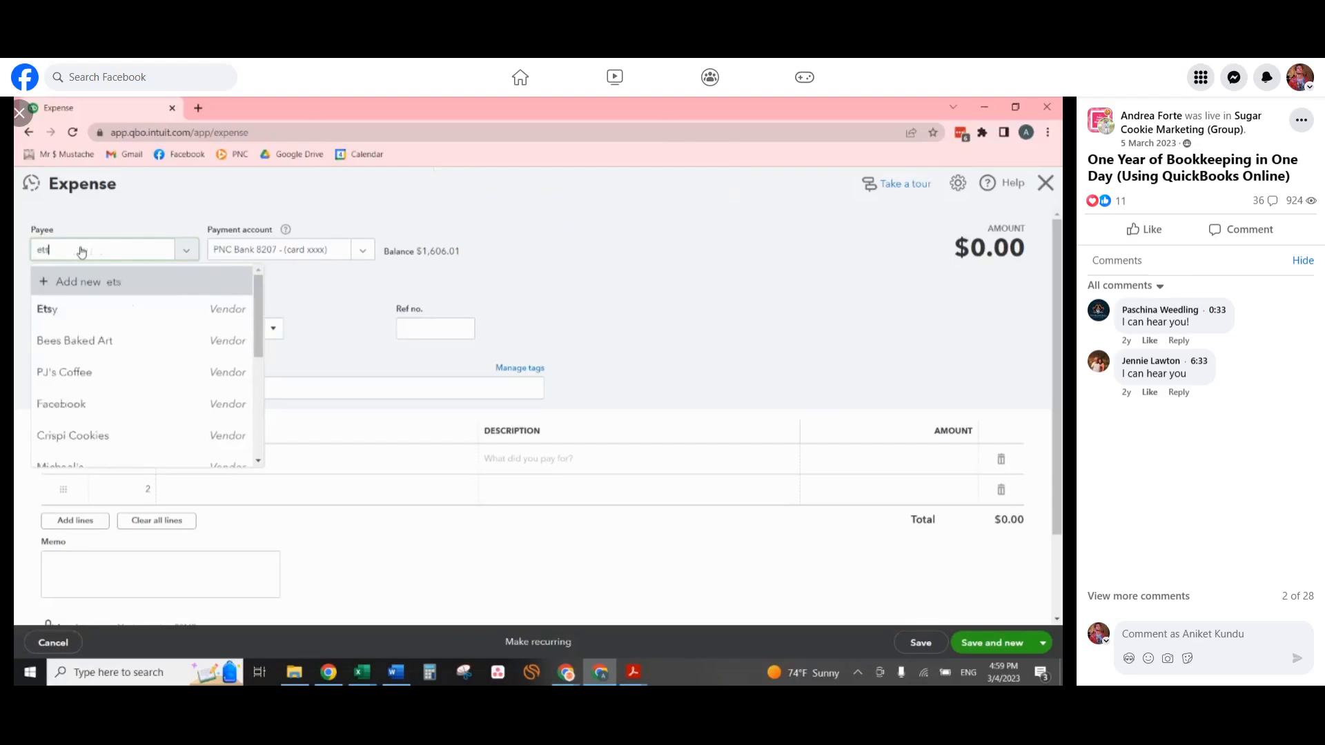
pyautogui.click(92, 309)
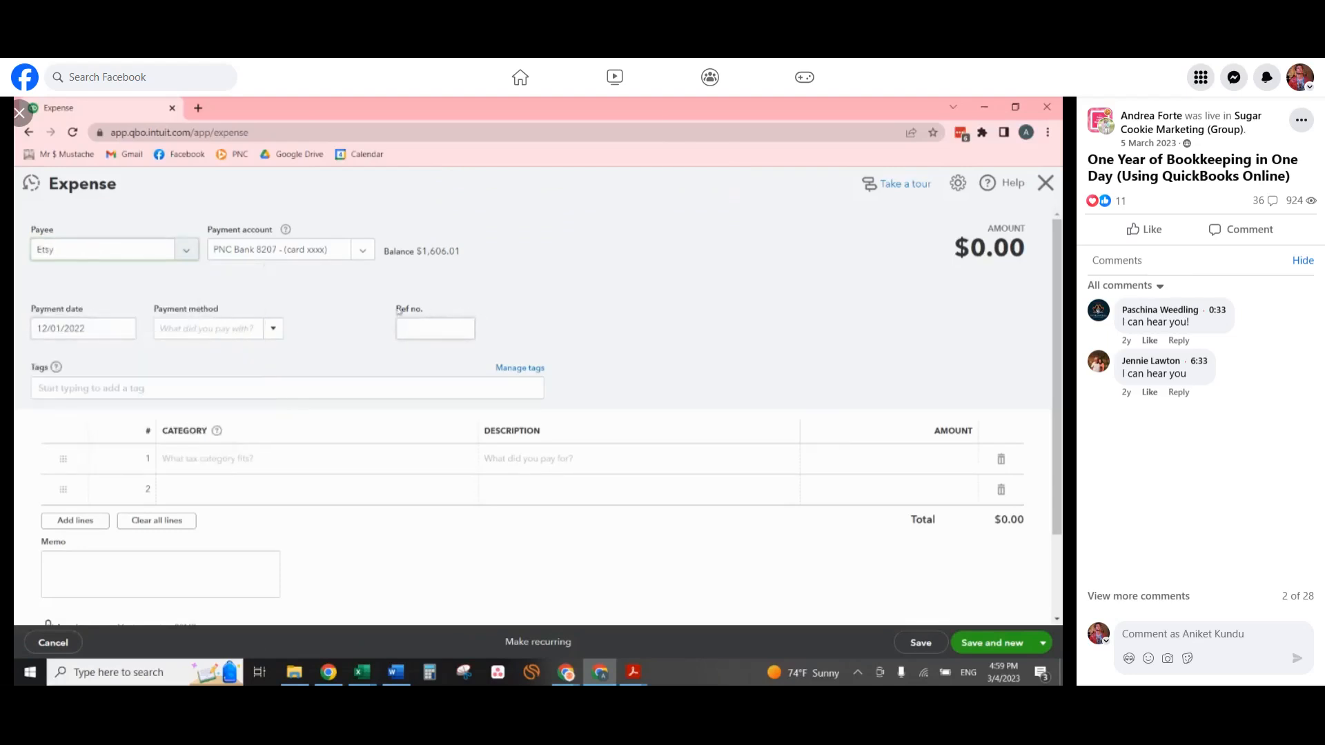
pyautogui.press('Tab')
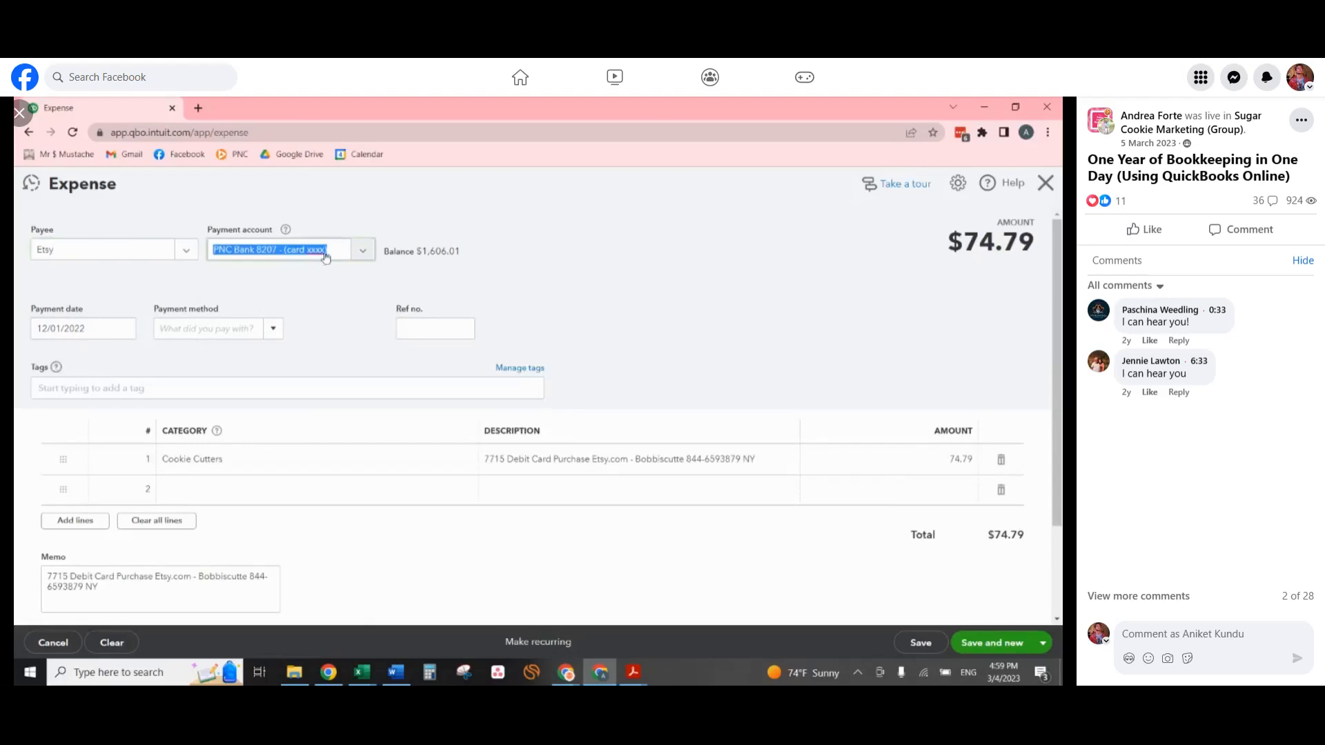
# Set the Etsy expense's payment account to PERSONAL BANK Account (xxxx).
pyautogui.click(369, 255)
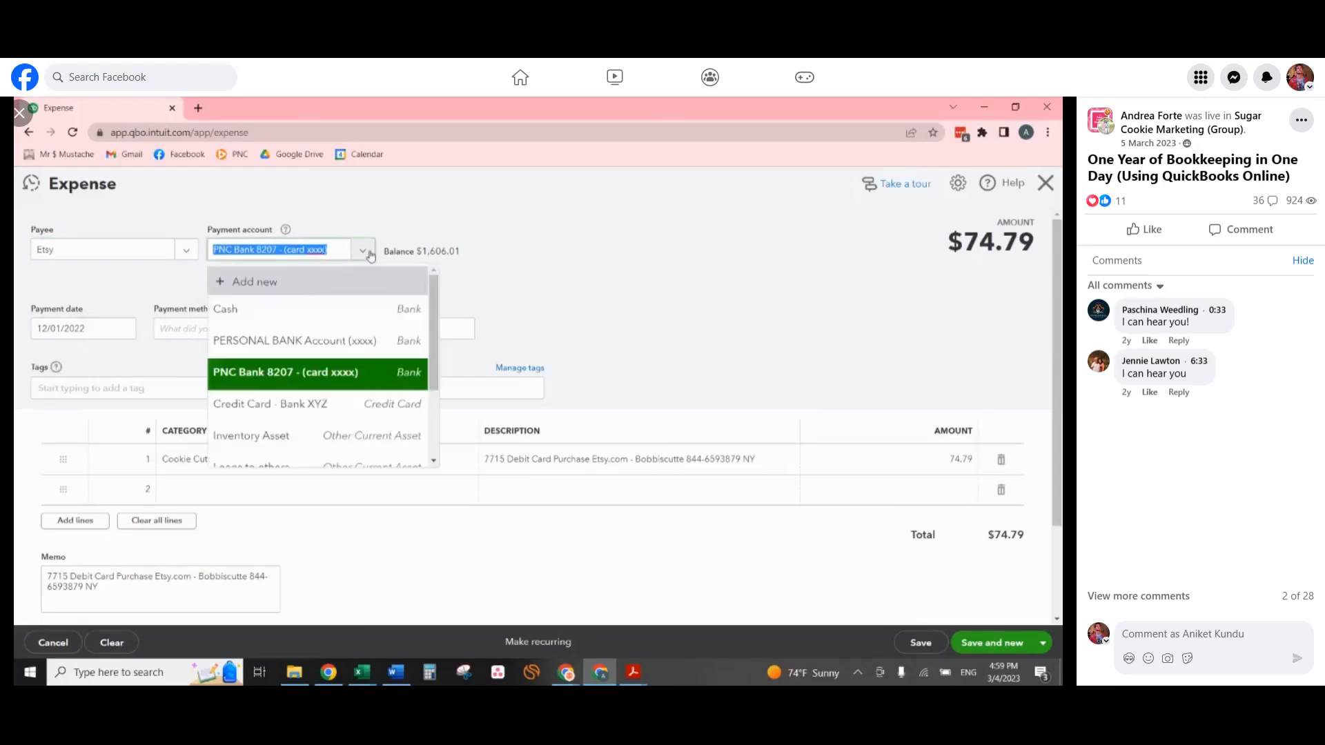
pyautogui.click(316, 345)
pyautogui.press('Tab')
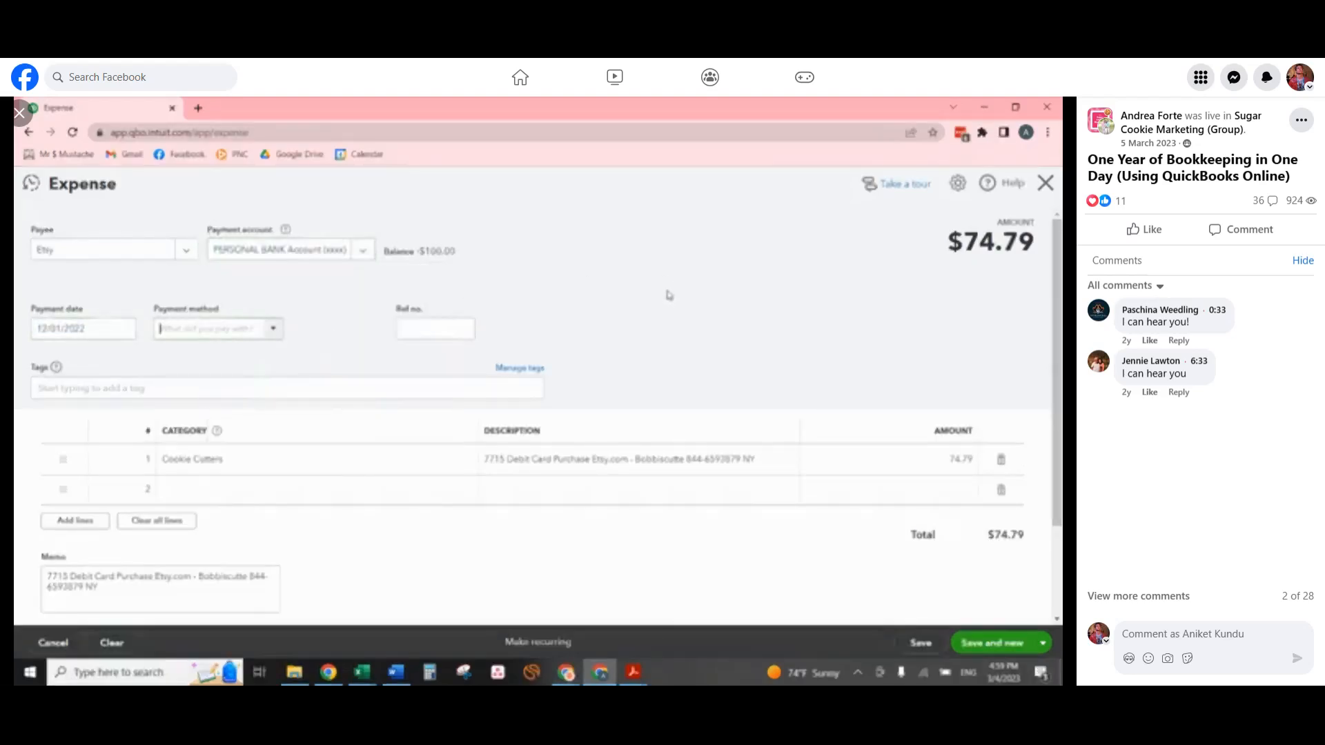
# Clear the description of the Etsy expense's Cookie Cutters line and set its amount to 50.00.
pyautogui.click(295, 466)
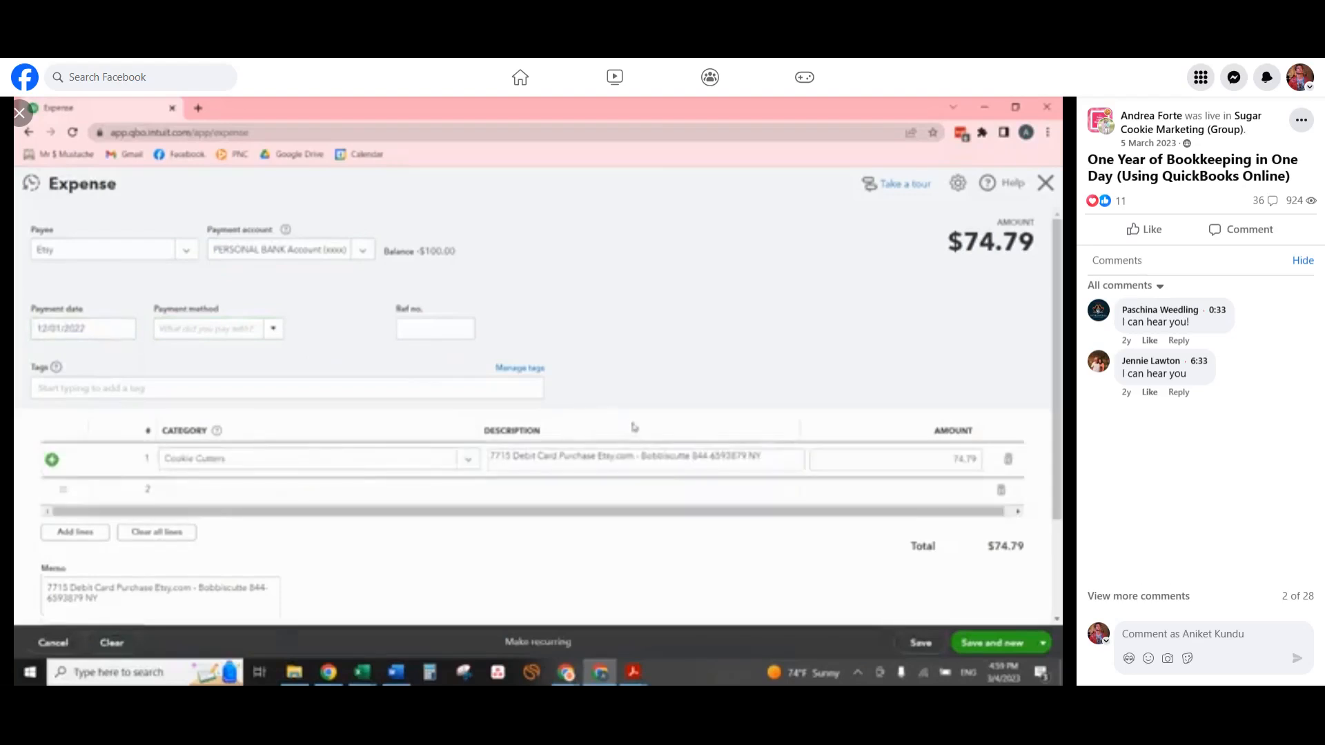
pyautogui.press('Tab')
pyautogui.press('BackSpace')
pyautogui.press('Tab')
pyautogui.write('50.00')
pyautogui.scroll(-2, 648, 416)
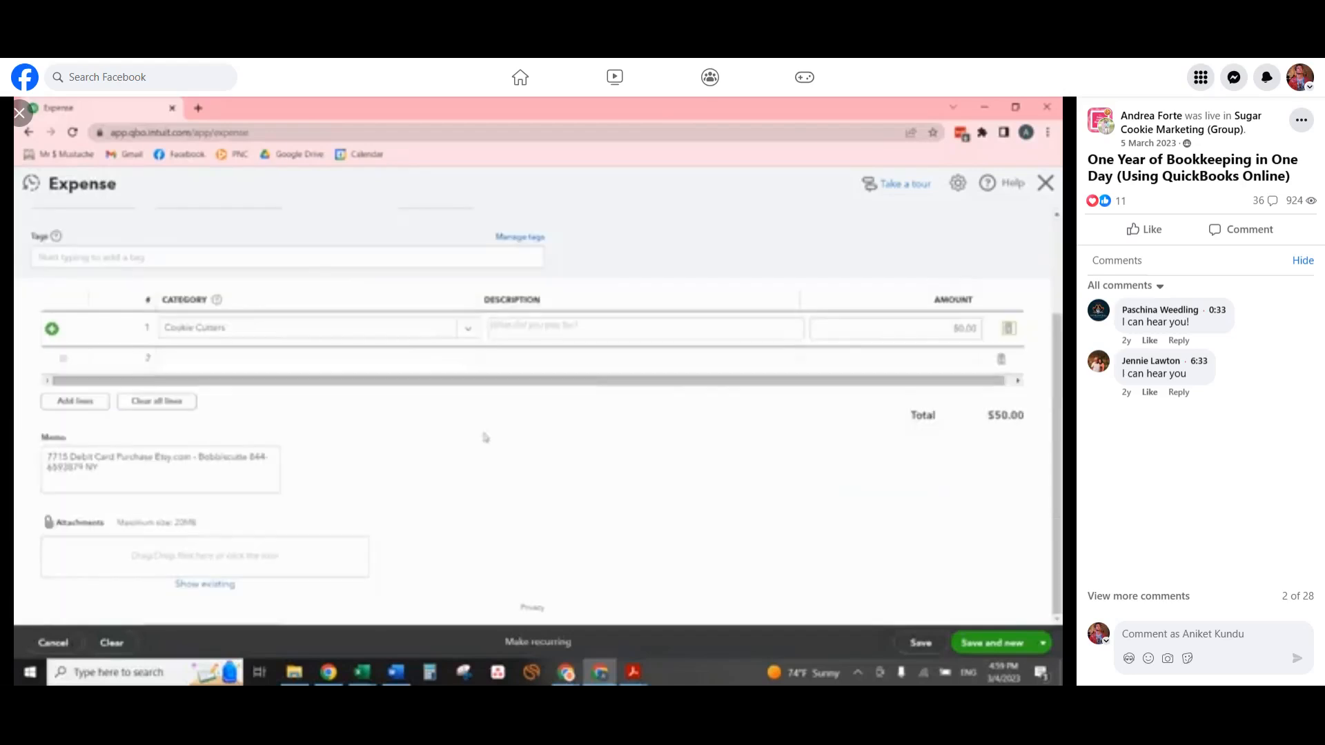
pyautogui.scroll(2, 307, 511)
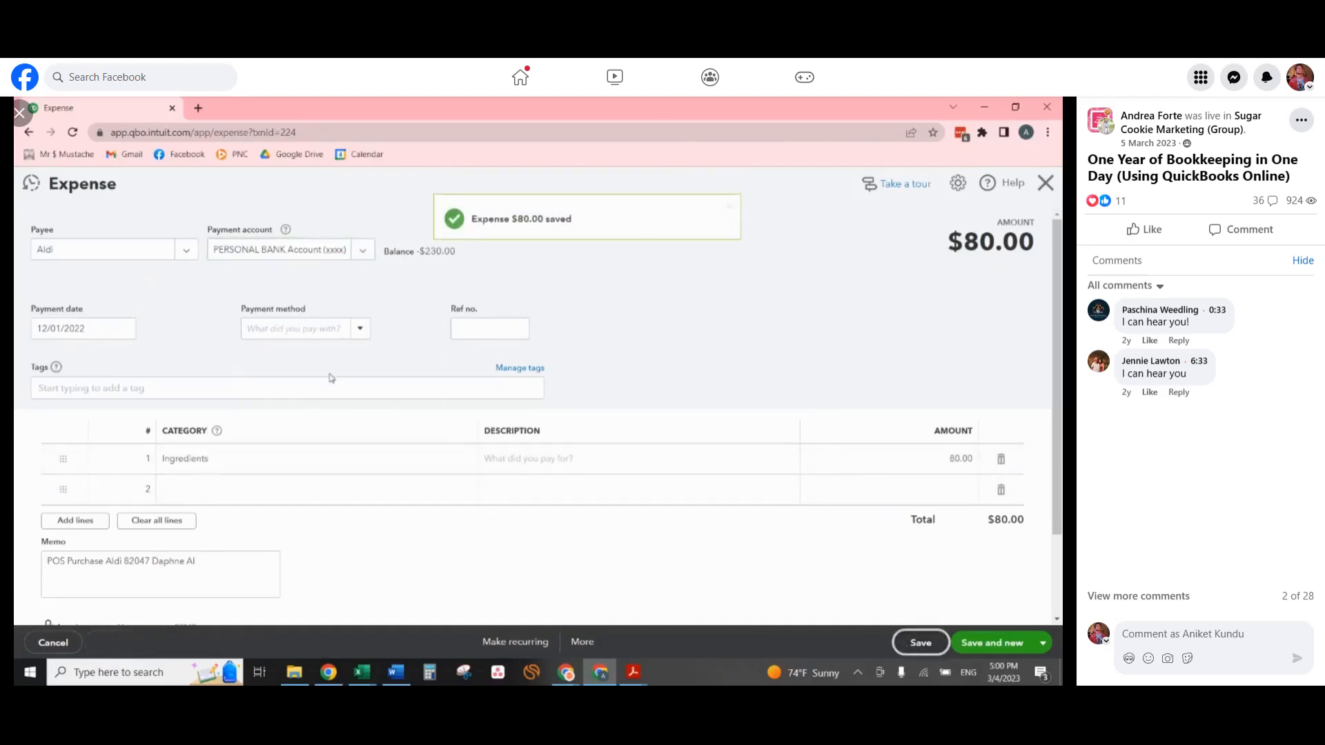
# Review the list of recent expenses and close the Aldi expense form.
pyautogui.click(32, 188)
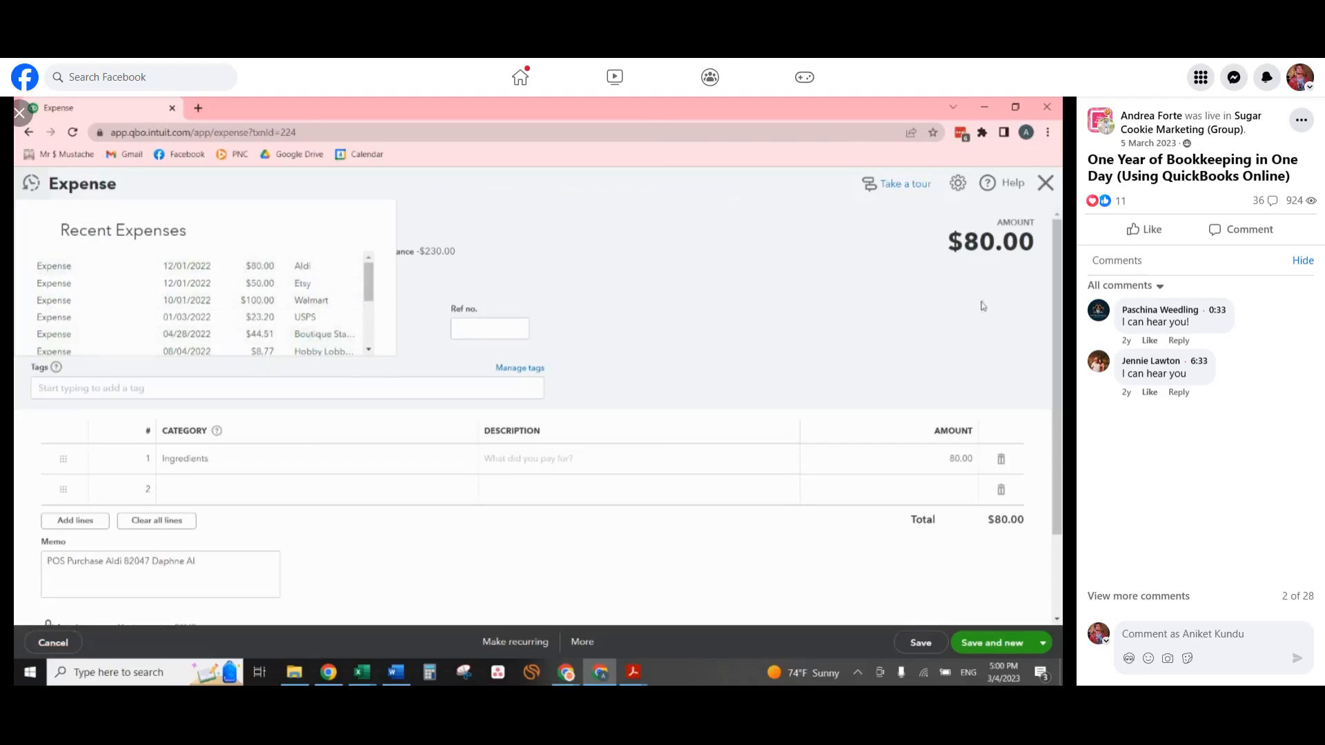
pyautogui.click(934, 342)
pyautogui.click(1046, 183)
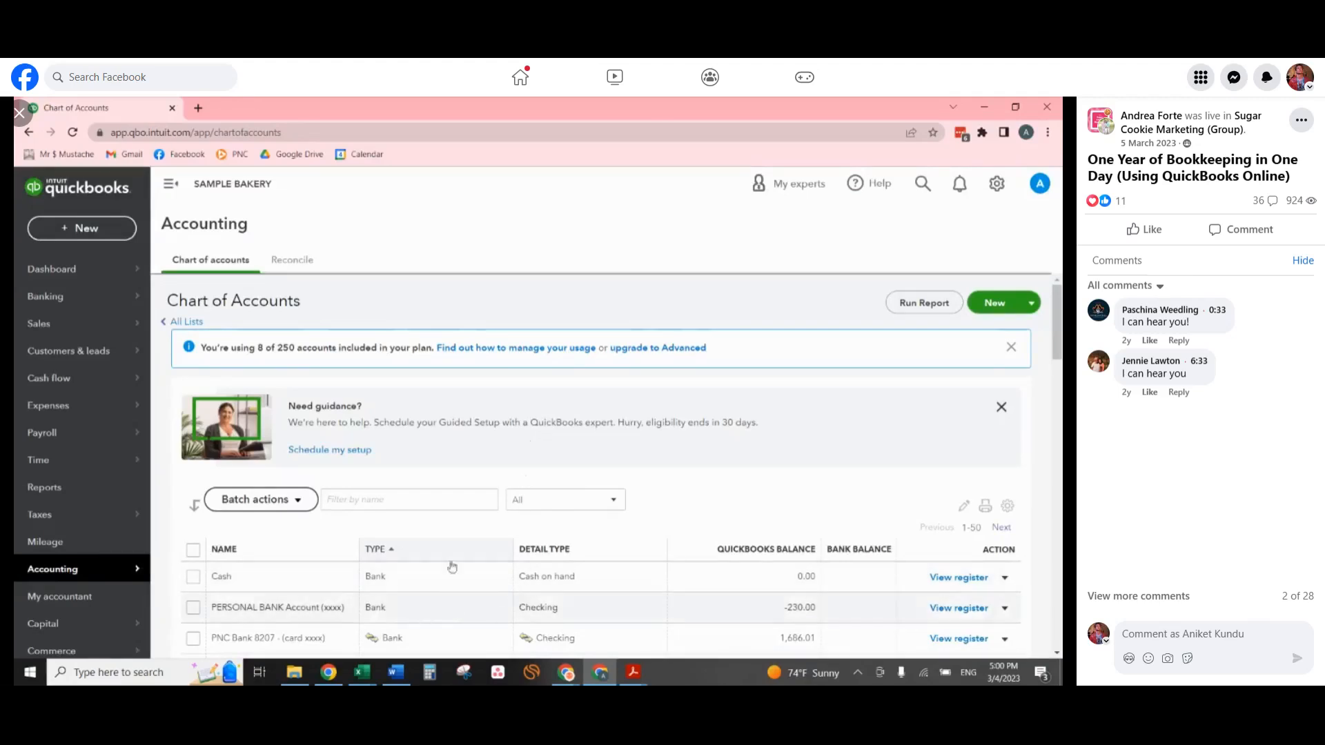
# Open the register of PERSONAL BANK Account (xxxx) from the chart of accounts and dismiss its introductory tip.
pyautogui.scroll(-2, 428, 599)
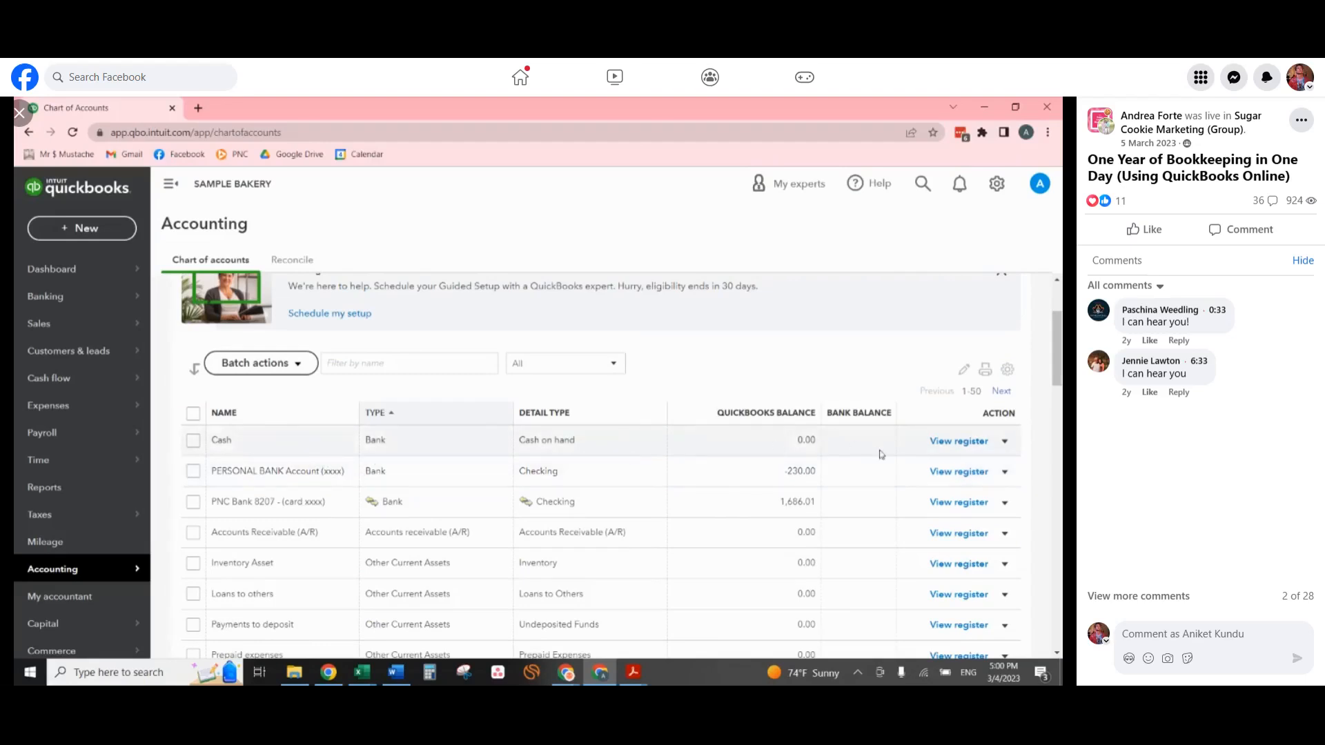
pyautogui.click(960, 472)
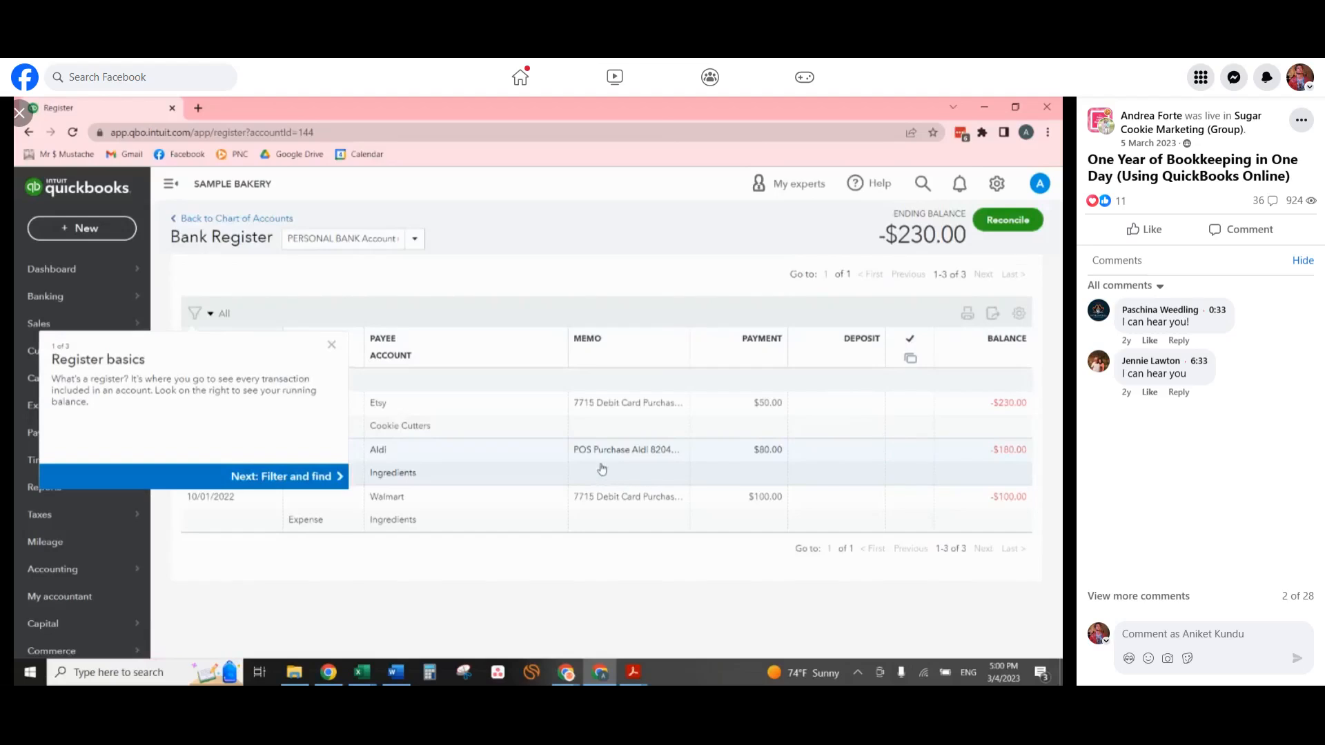
pyautogui.click(332, 345)
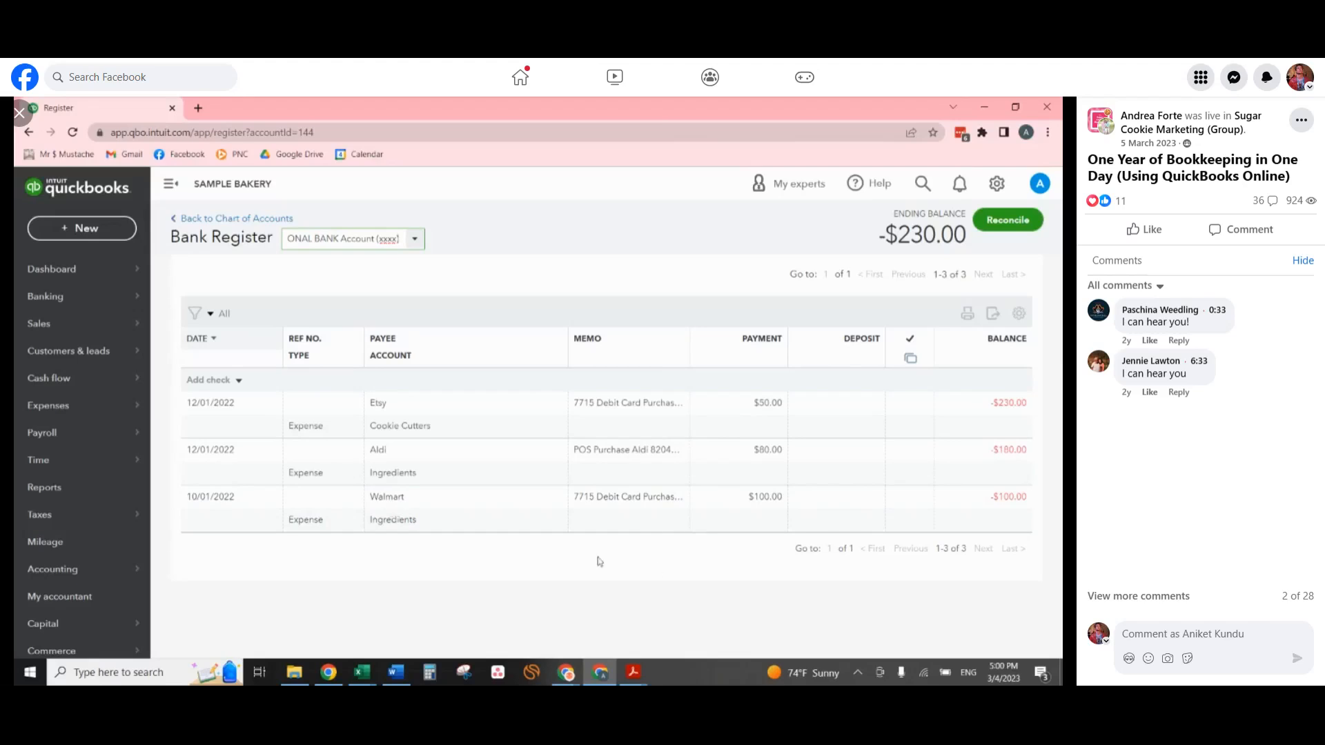
# Start a new journal entry and date it 12/31/2022.
pyautogui.click(86, 228)
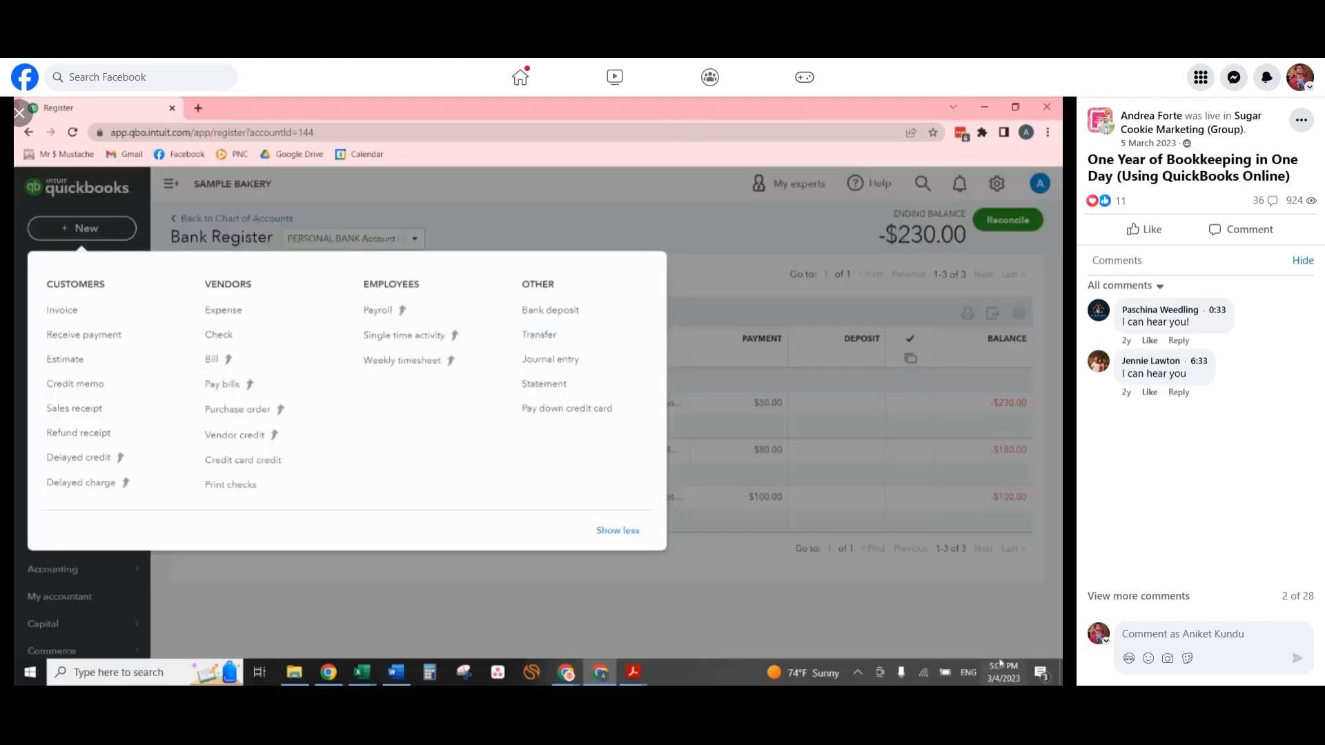
pyautogui.click(570, 361)
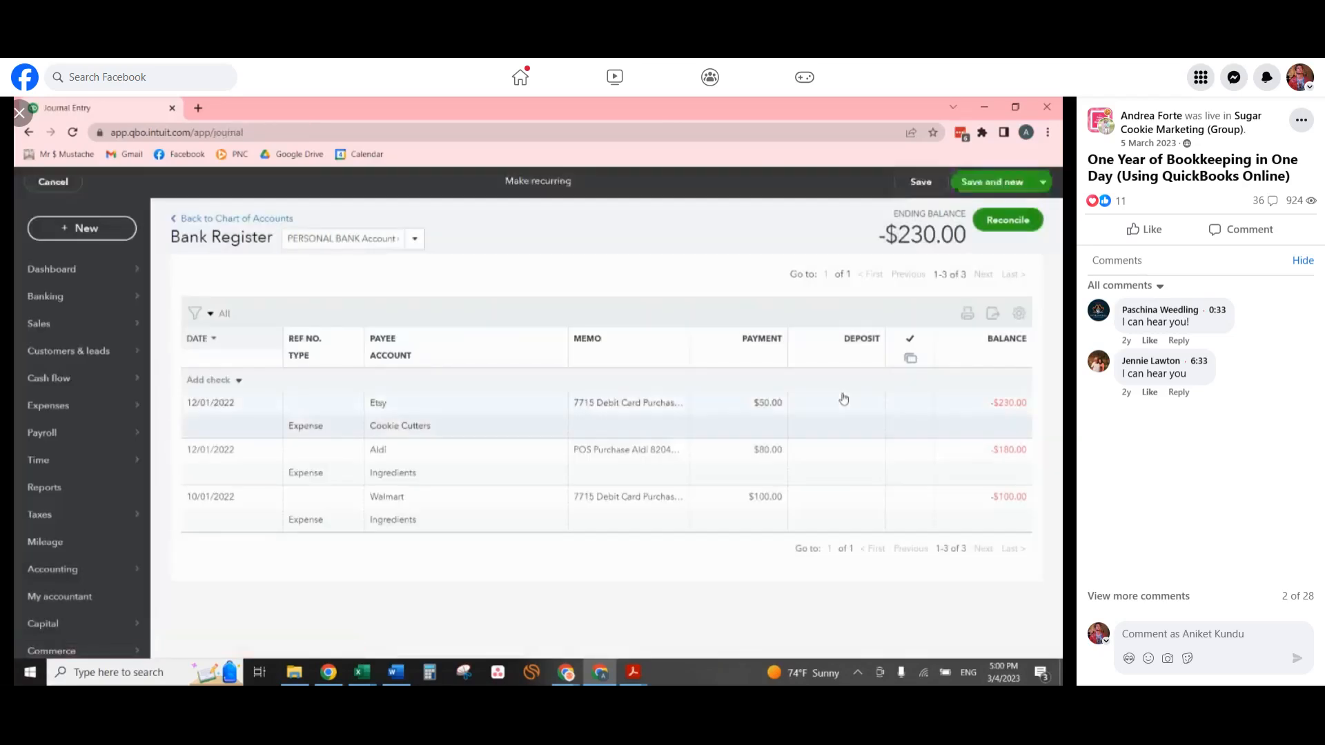
pyautogui.write('12/31/2022')
pyautogui.press('Tab')
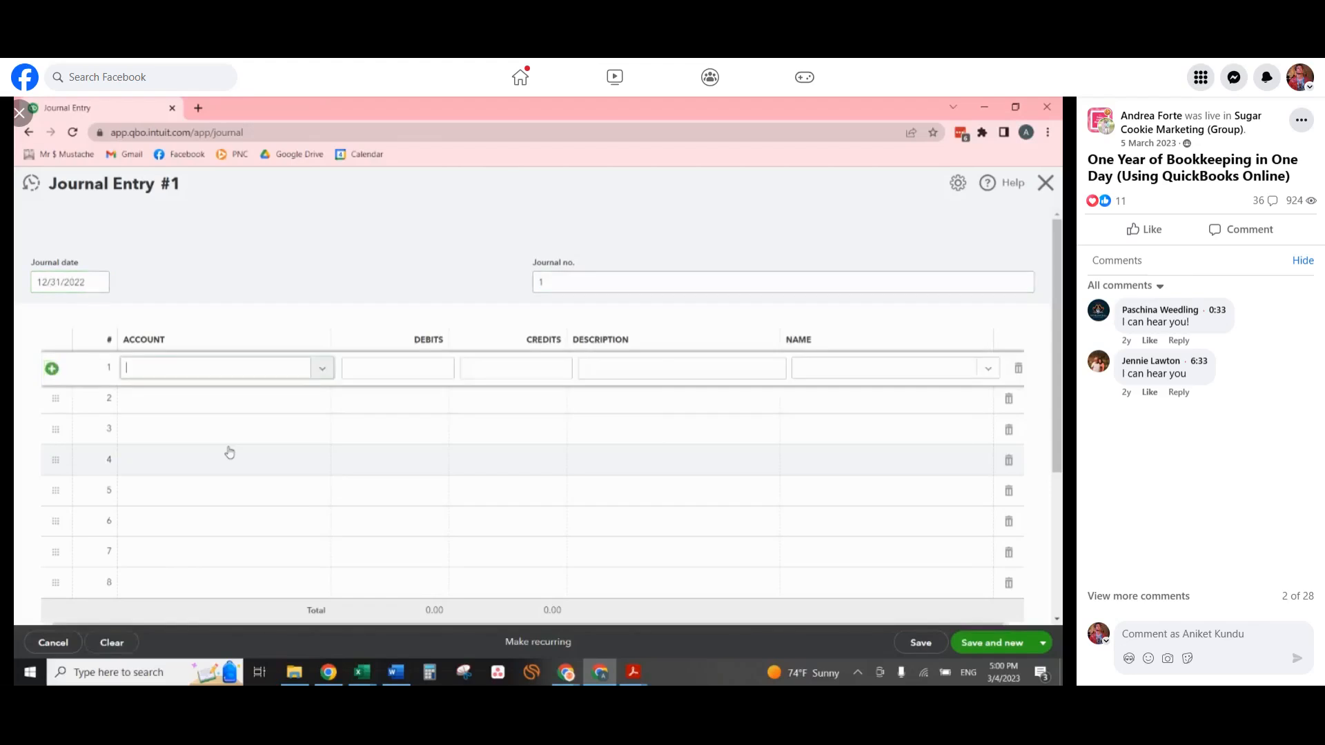
# Debit PERSONAL BANK Account (xxxx) 230 on the first journal line and credit Owner investments 230 on the second.
pyautogui.write('person')
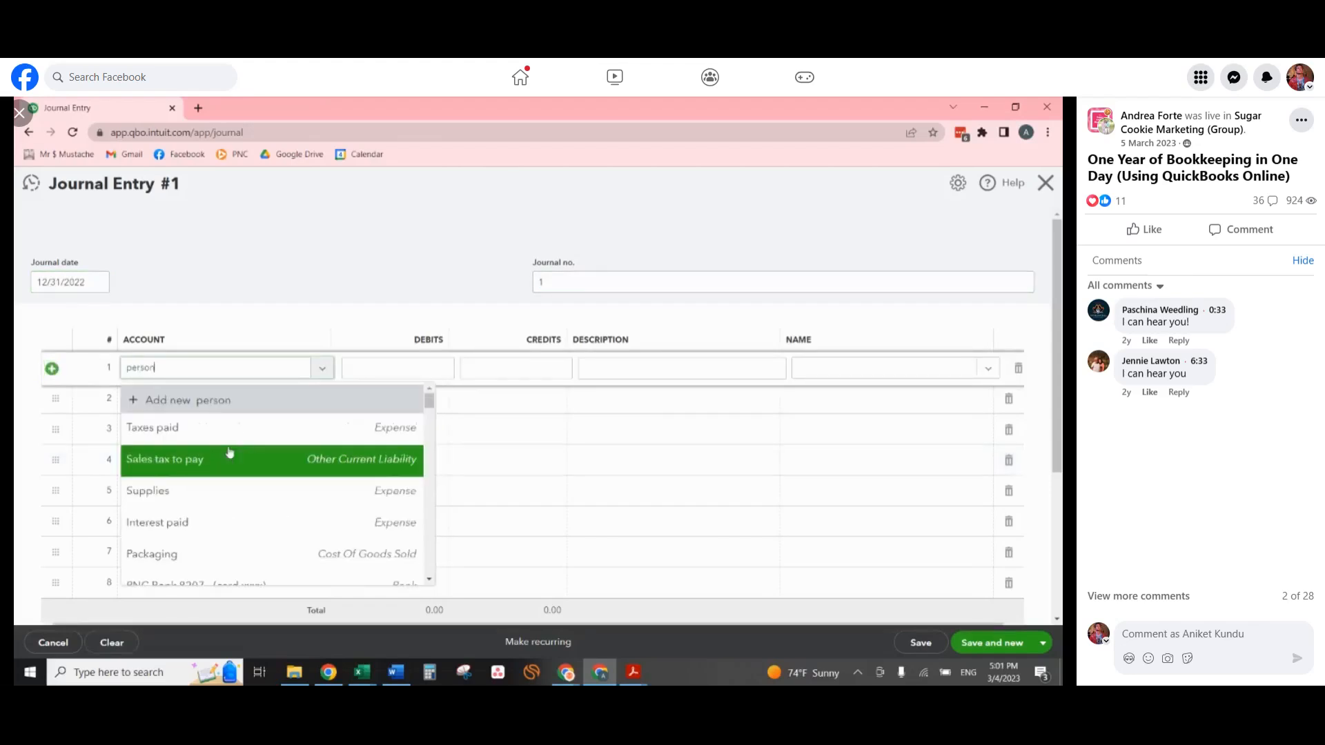
pyautogui.click(246, 454)
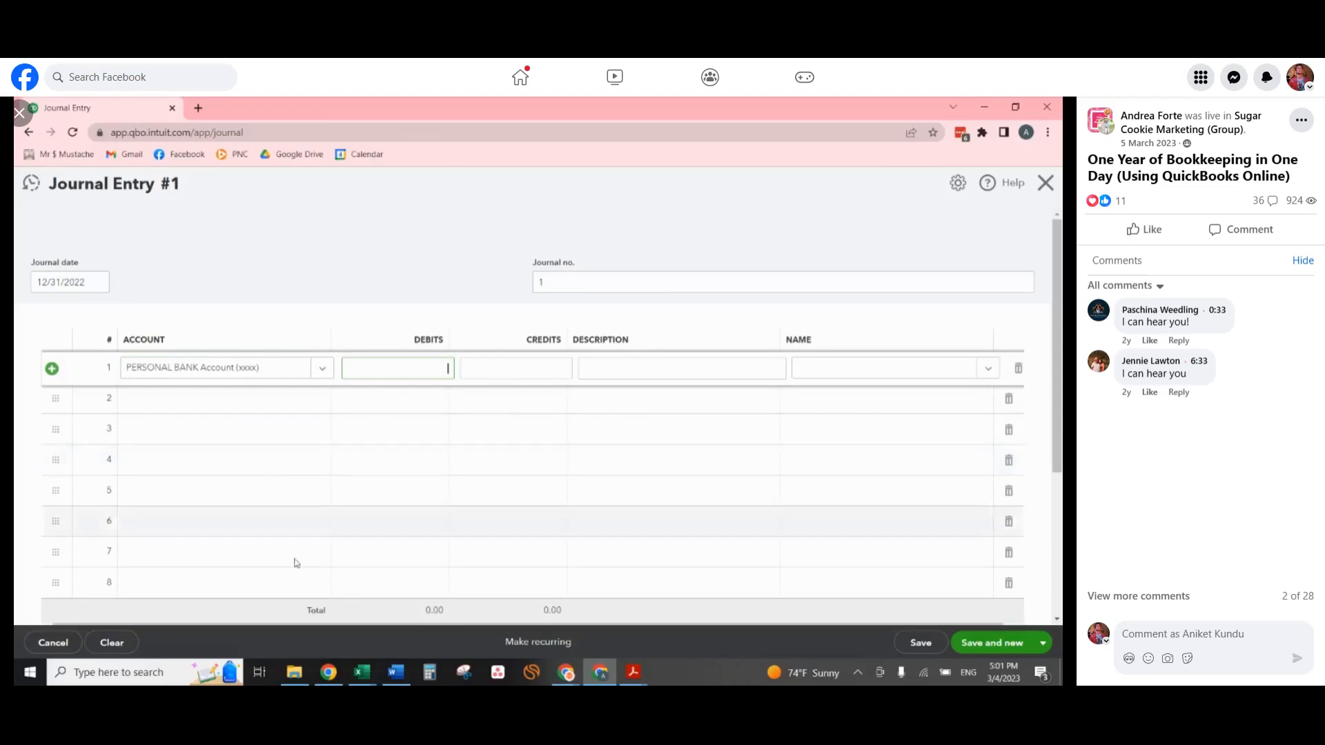
pyautogui.write('230')
pyautogui.press('Tab')
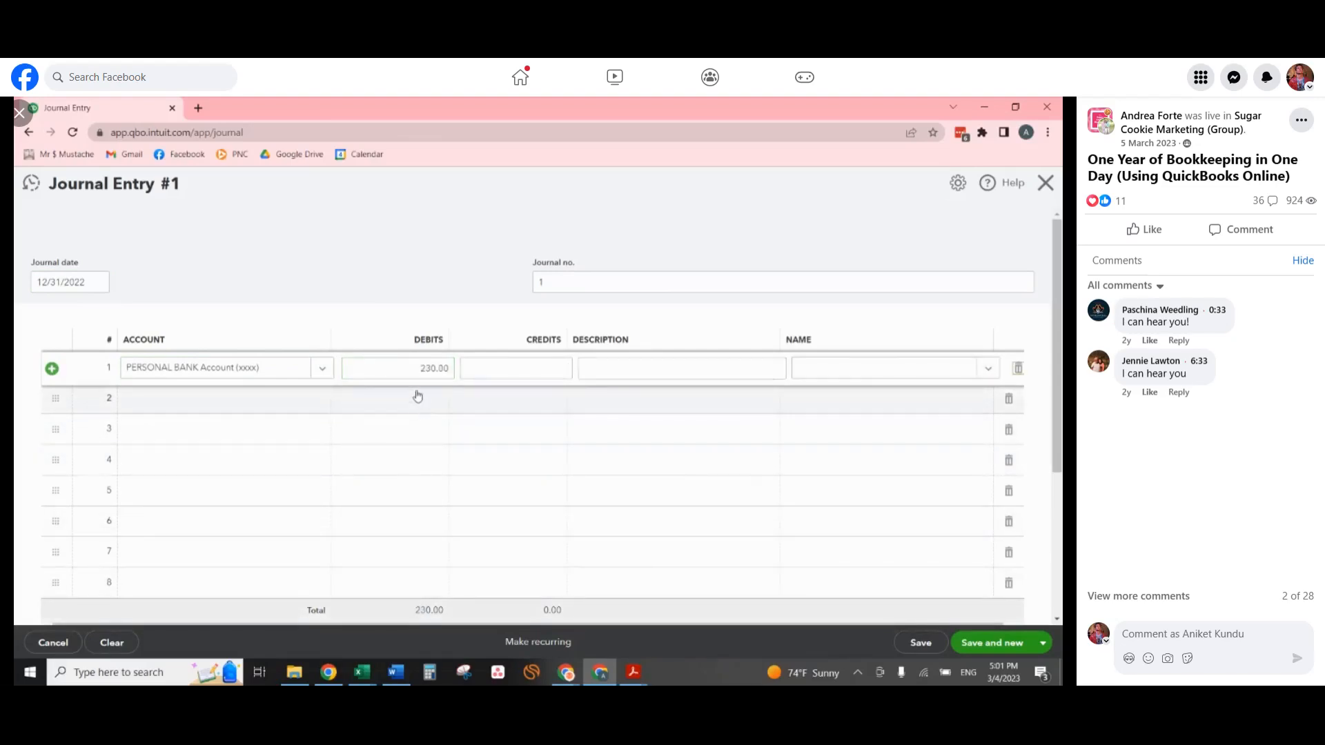
pyautogui.click(417, 393)
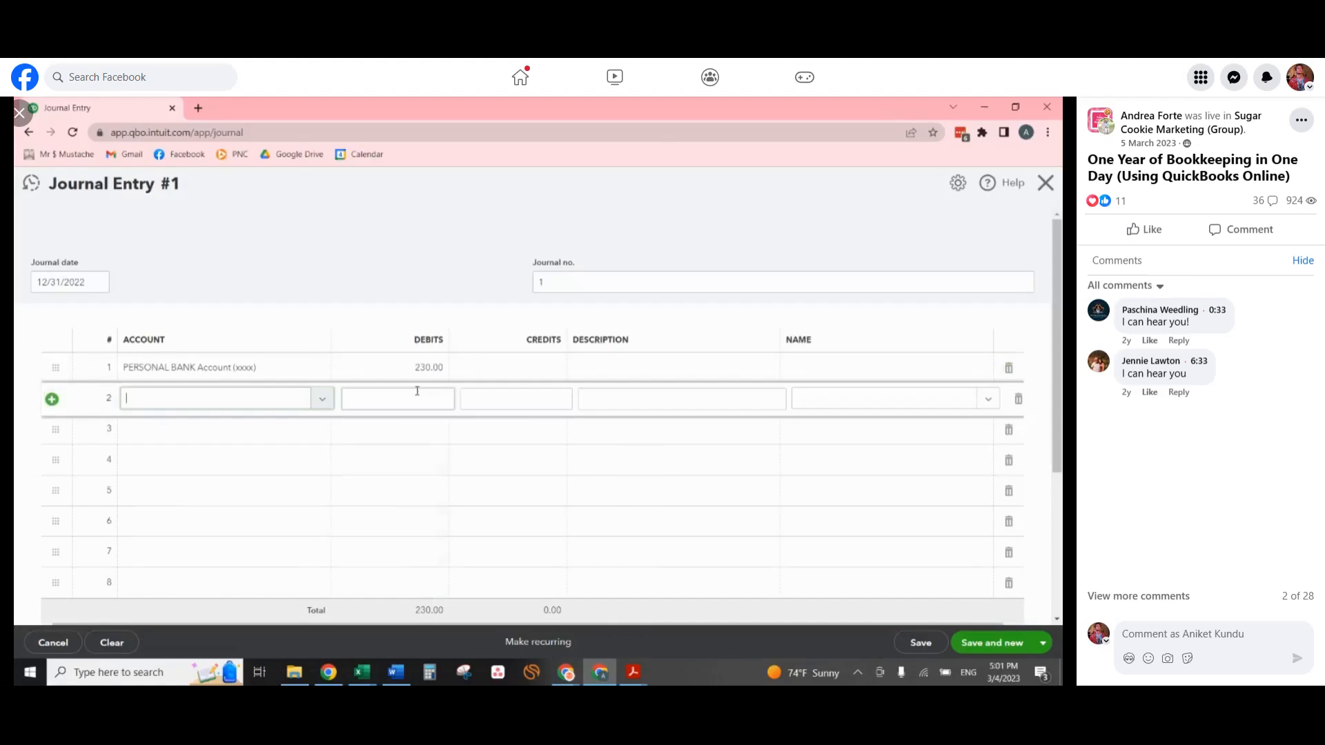
pyautogui.write('own')
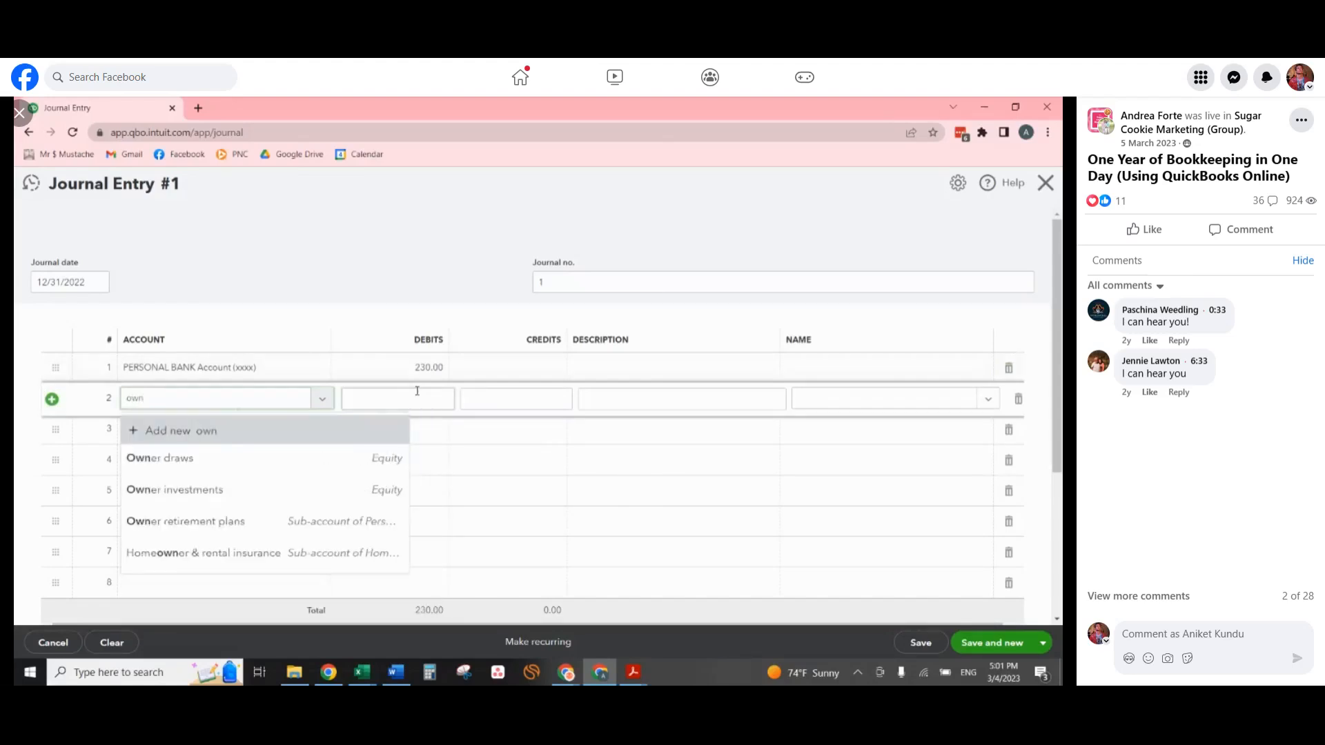
pyautogui.click(234, 487)
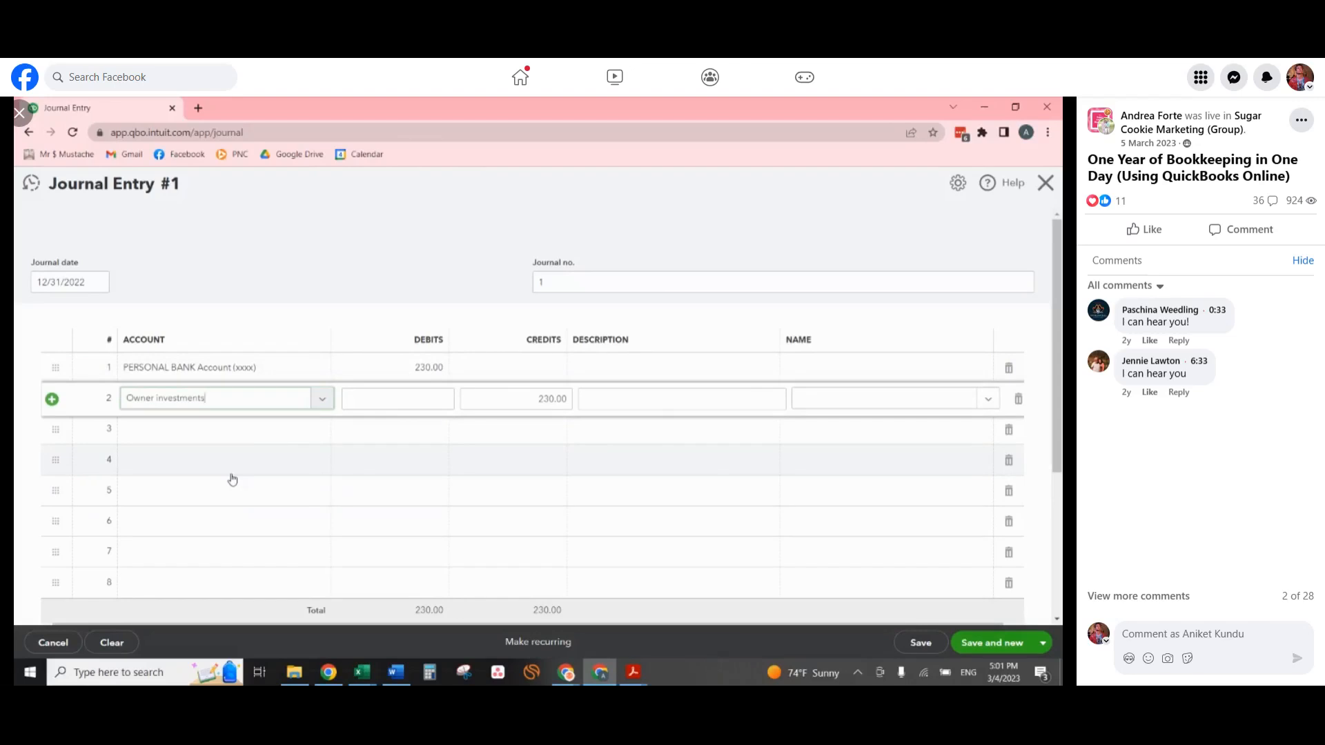
# Describe both journal lines as "To adjust for business expenses paid with personal money", and save and close the entry.
pyautogui.click(657, 362)
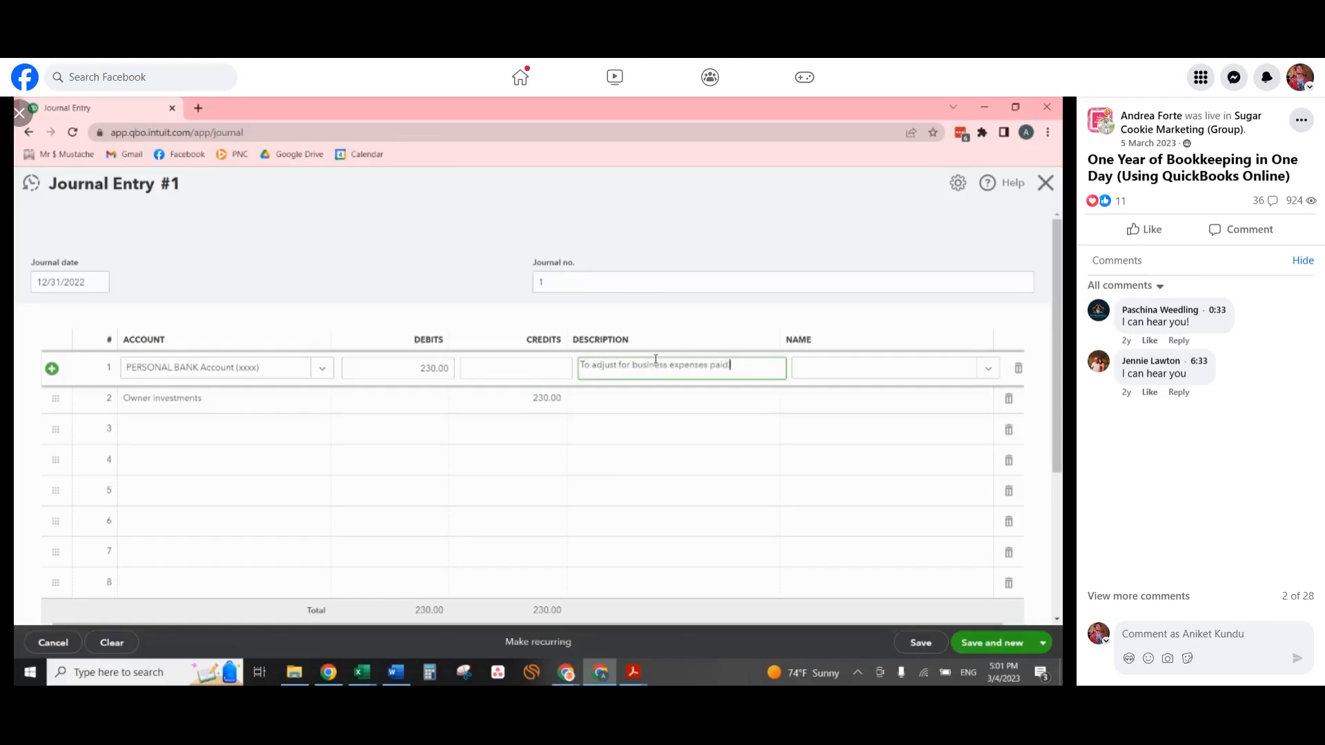
pyautogui.write('perosn')
pyautogui.write('l money')
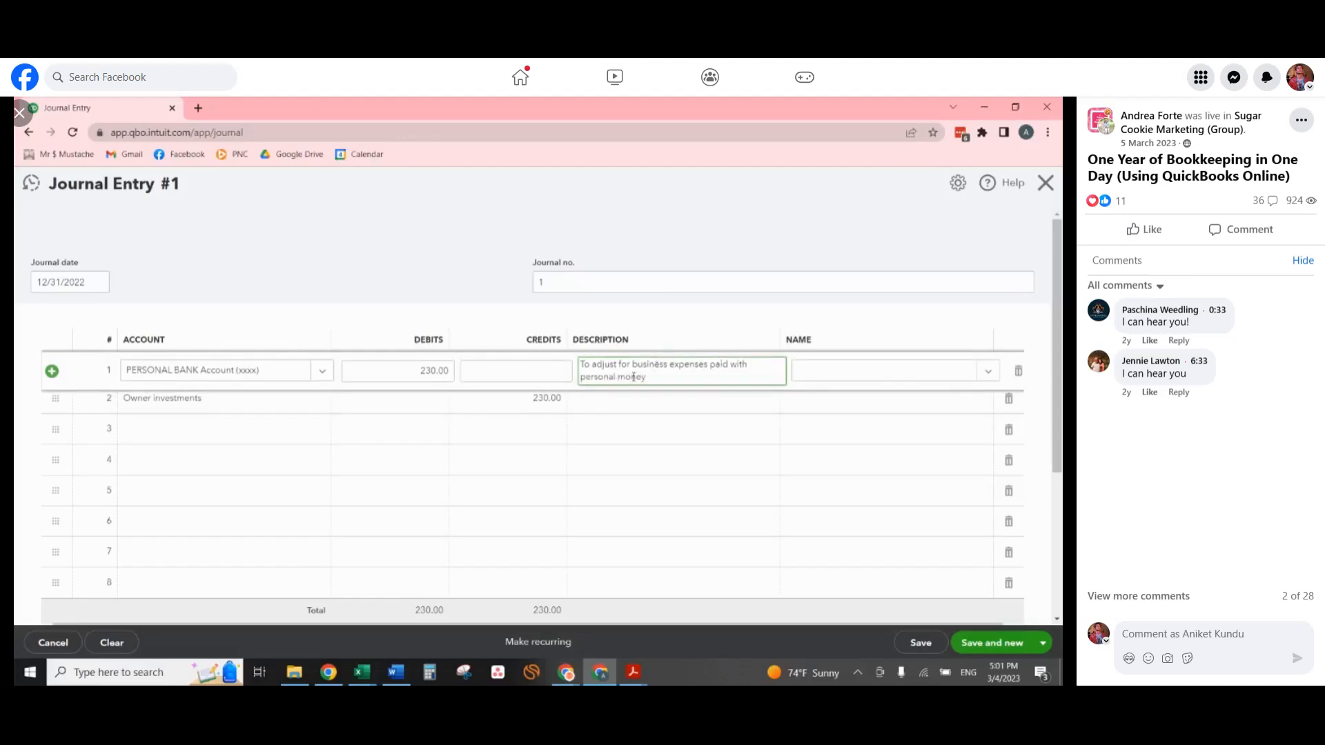
pyautogui.hotkey('ctrl', 'a')
pyautogui.hotkey('ctrl', 'c')
pyautogui.click(651, 406)
pyautogui.hotkey('ctrl', 'v')
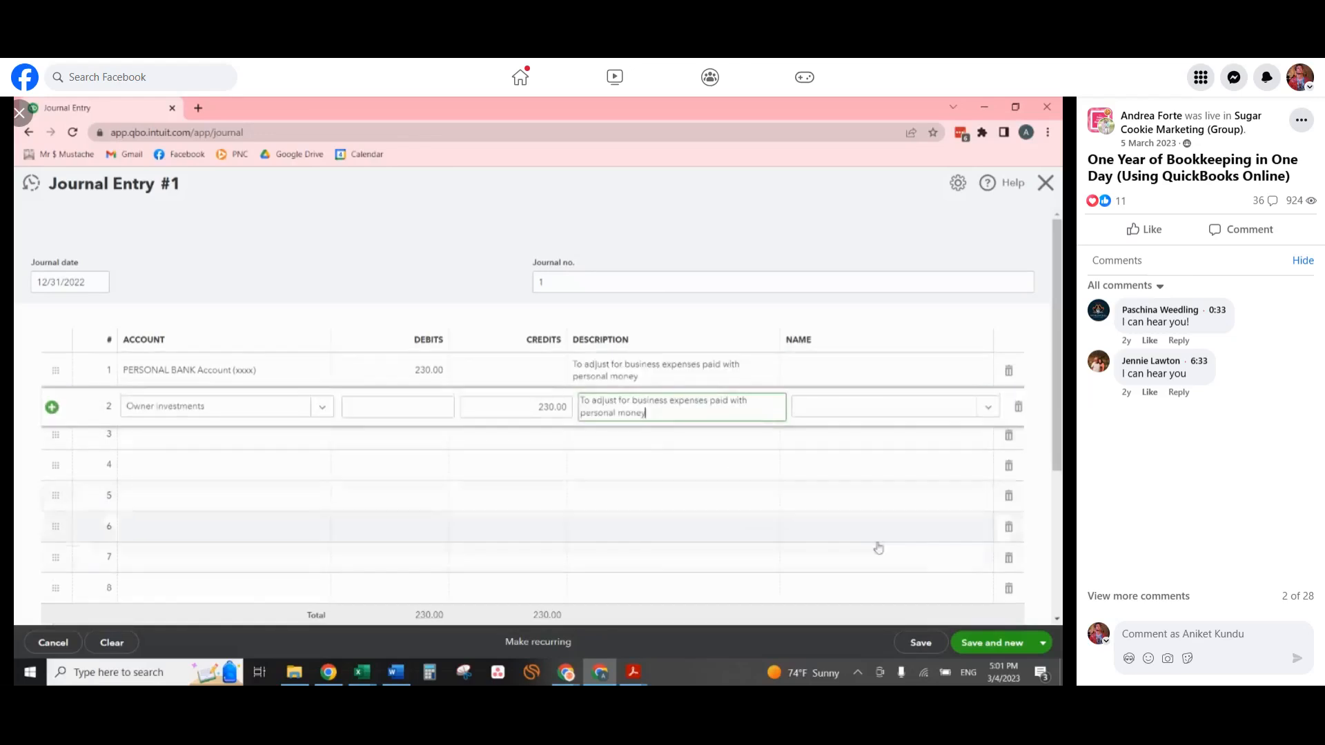
pyautogui.click(1044, 644)
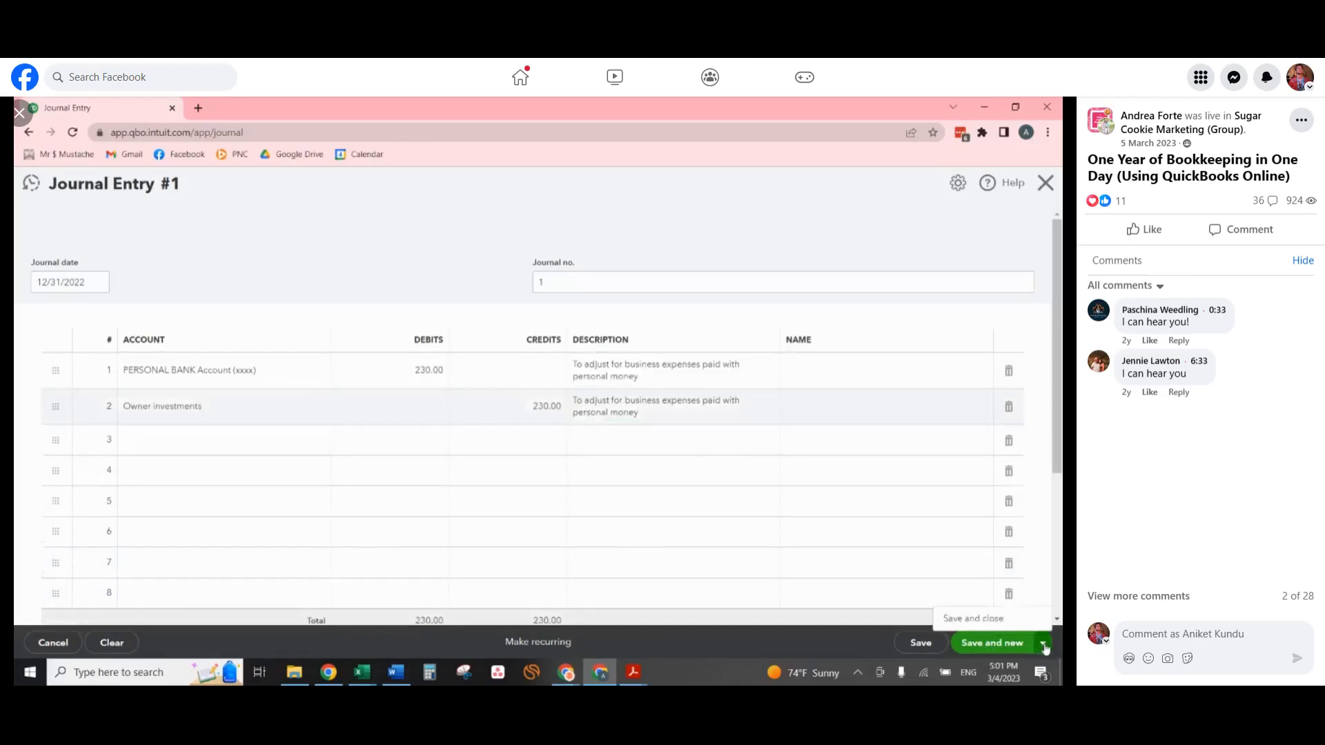
pyautogui.click(973, 619)
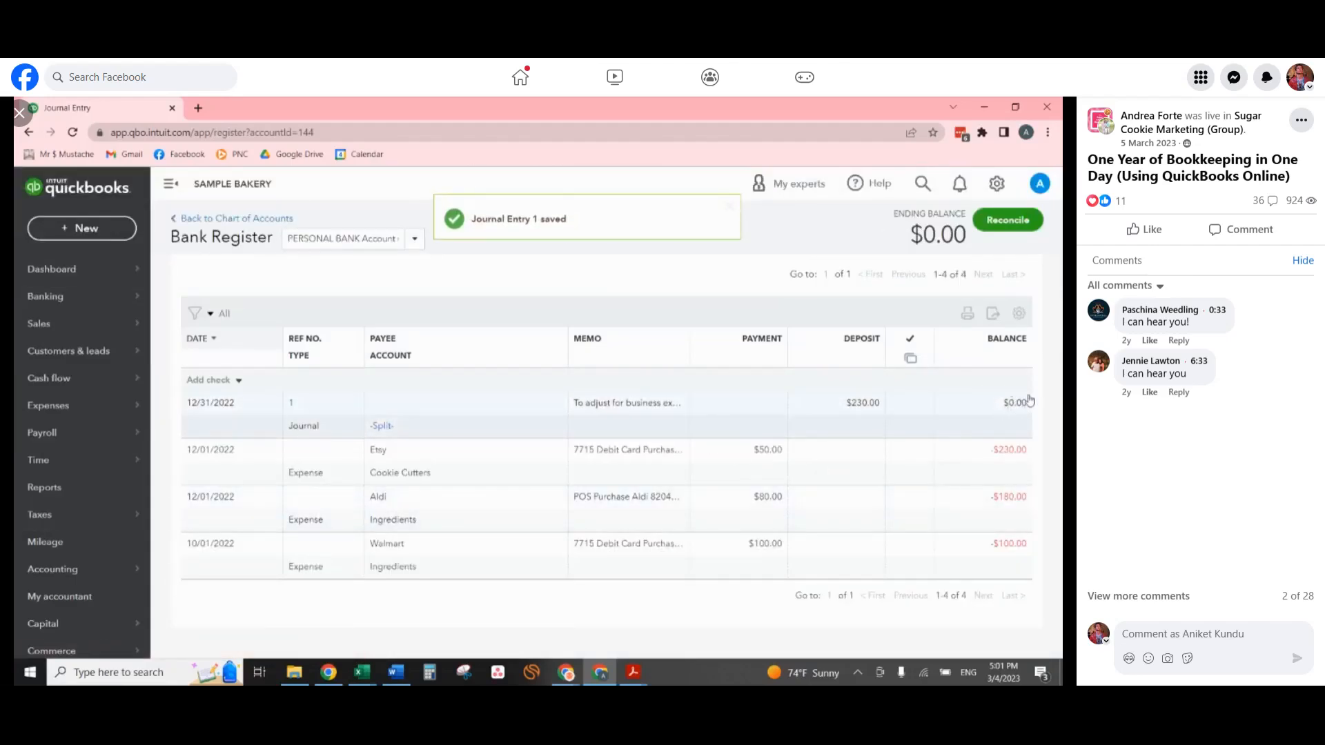
# Open the Balance Sheet report and examine the bank account balances, liabilities and equity, including Owner investments.
pyautogui.click(254, 219)
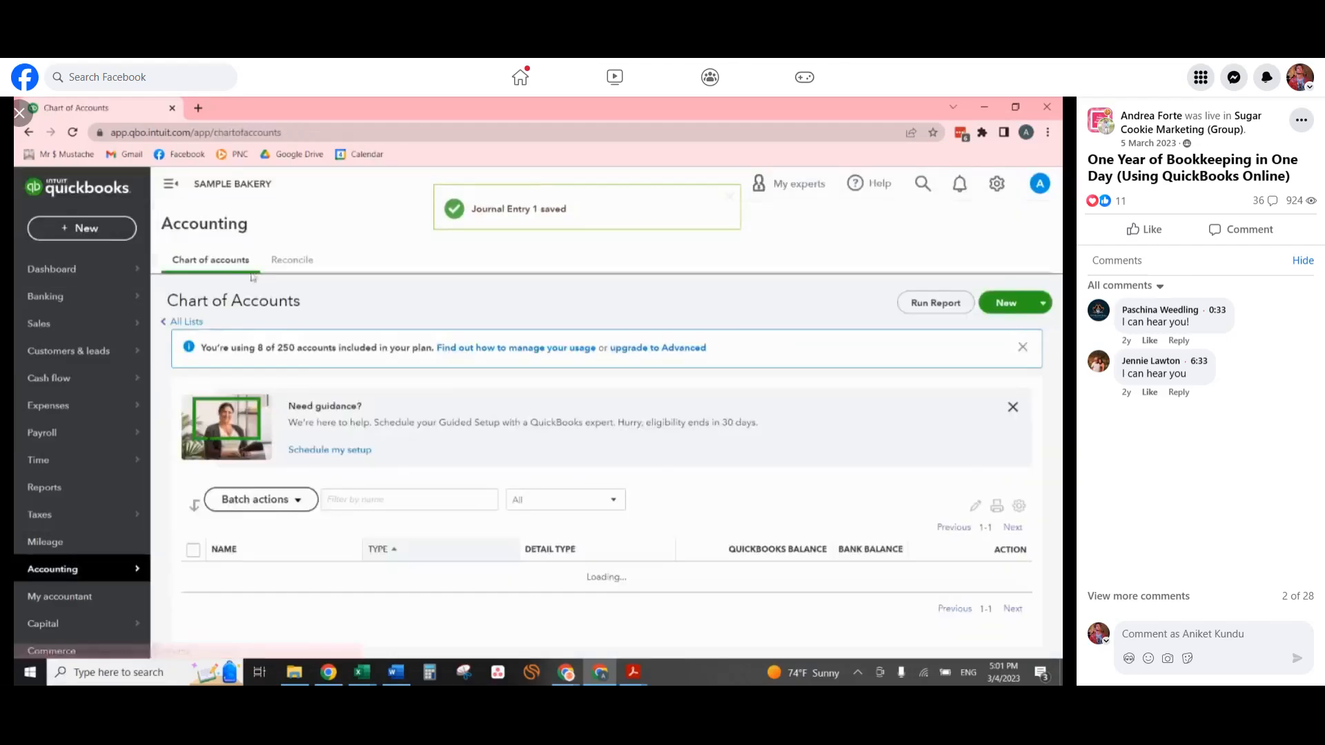
pyautogui.click(49, 493)
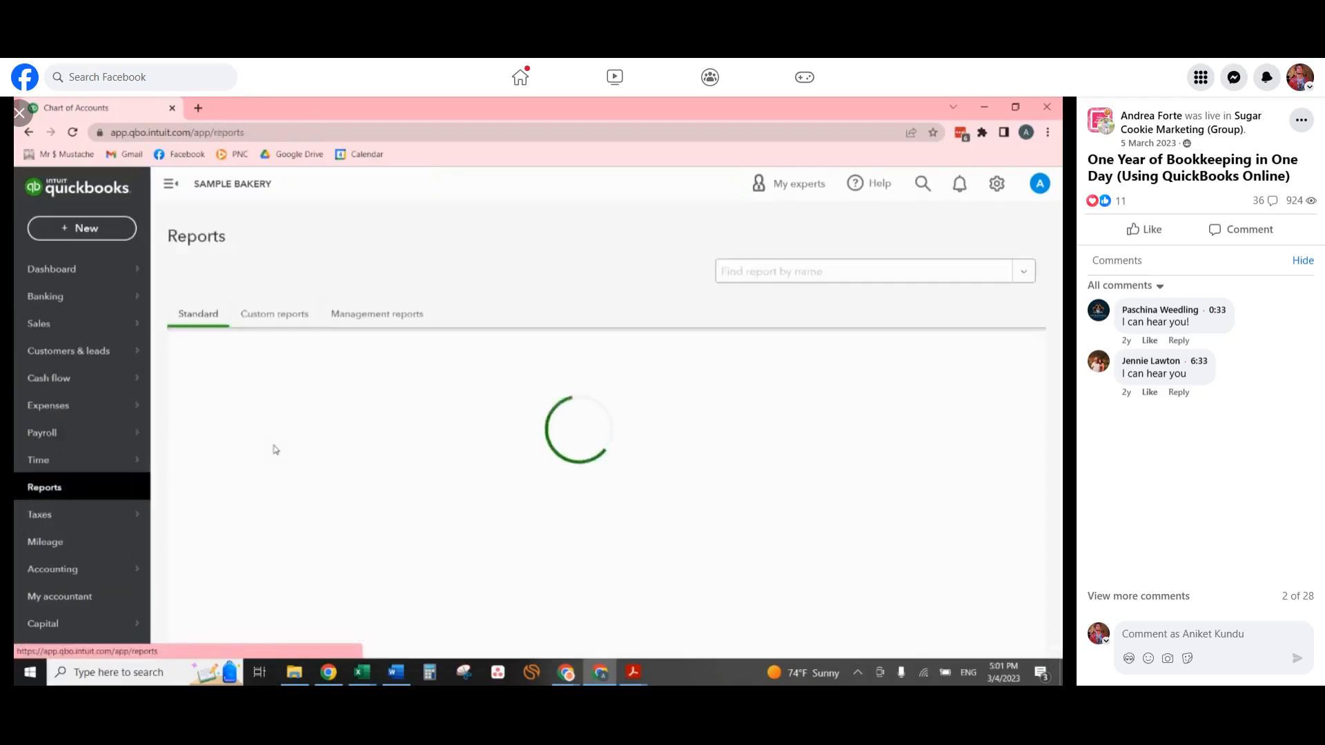
pyautogui.click(270, 536)
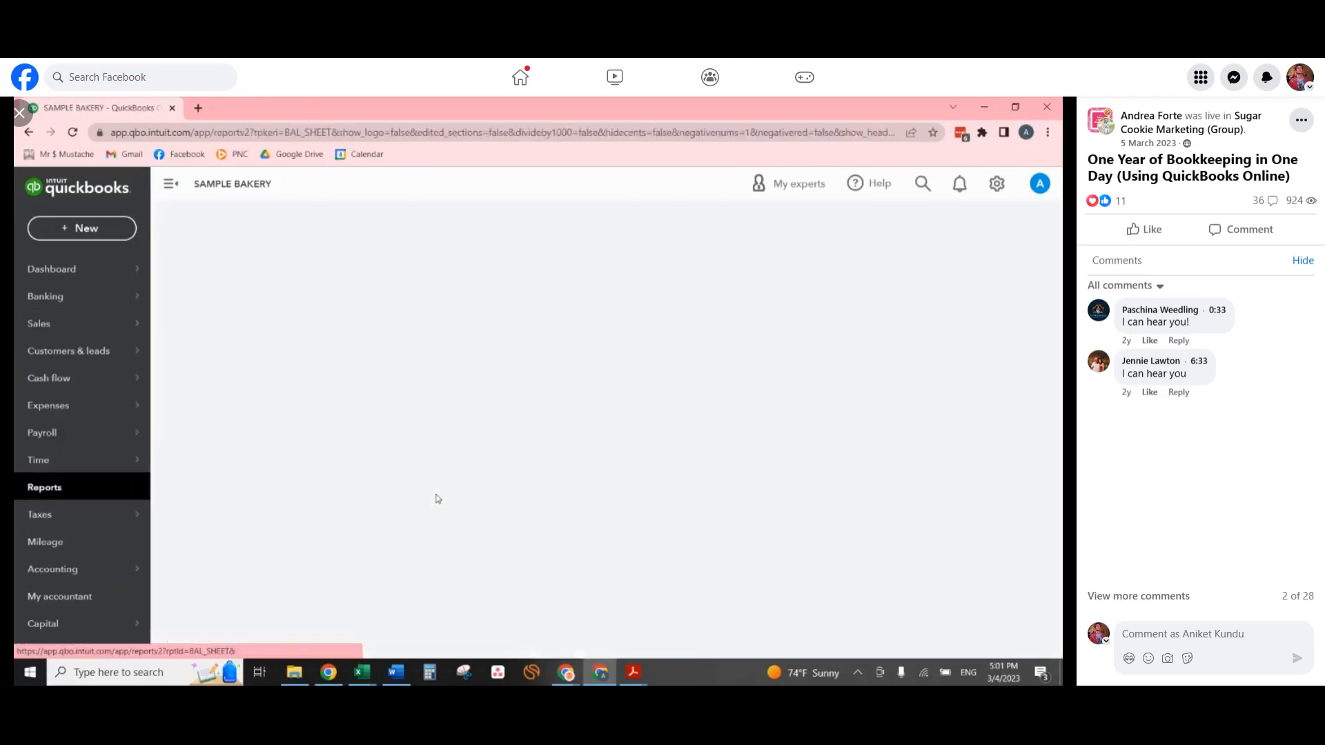
pyautogui.scroll(-3, 438, 498)
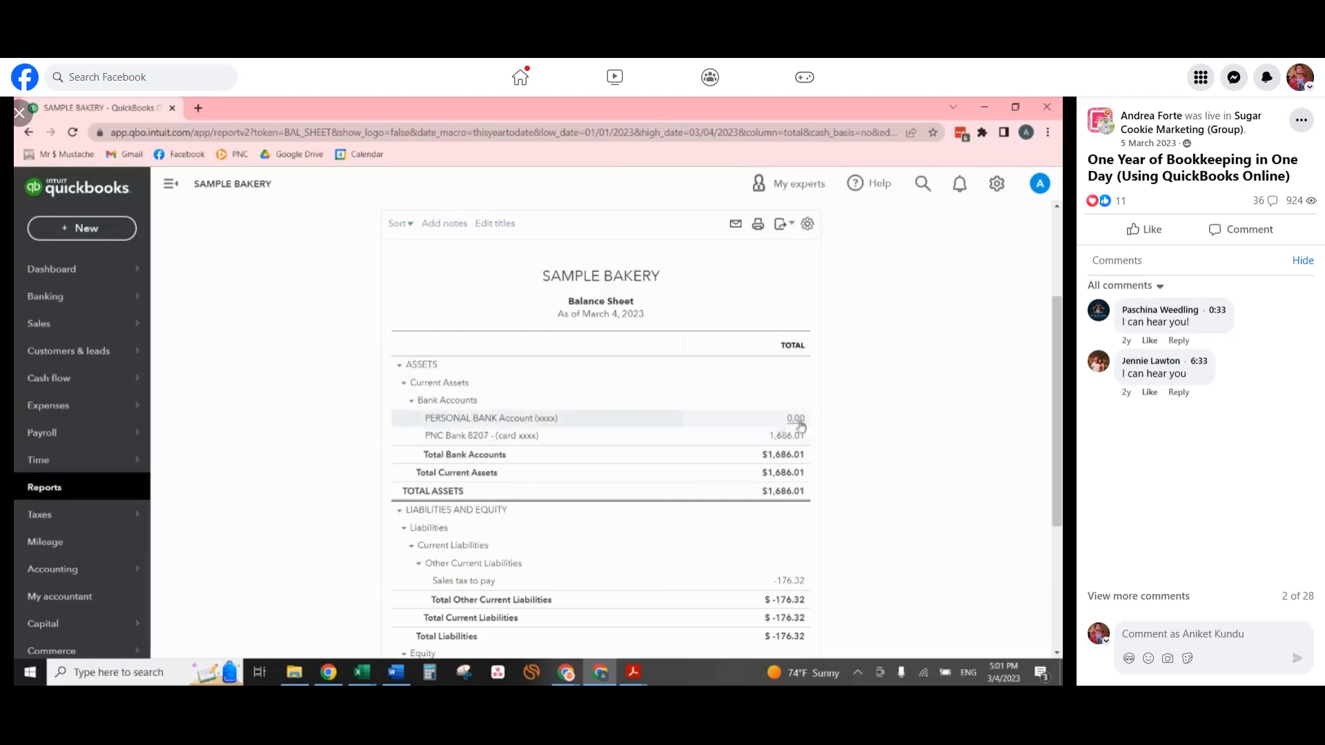
pyautogui.scroll(-4, 837, 410)
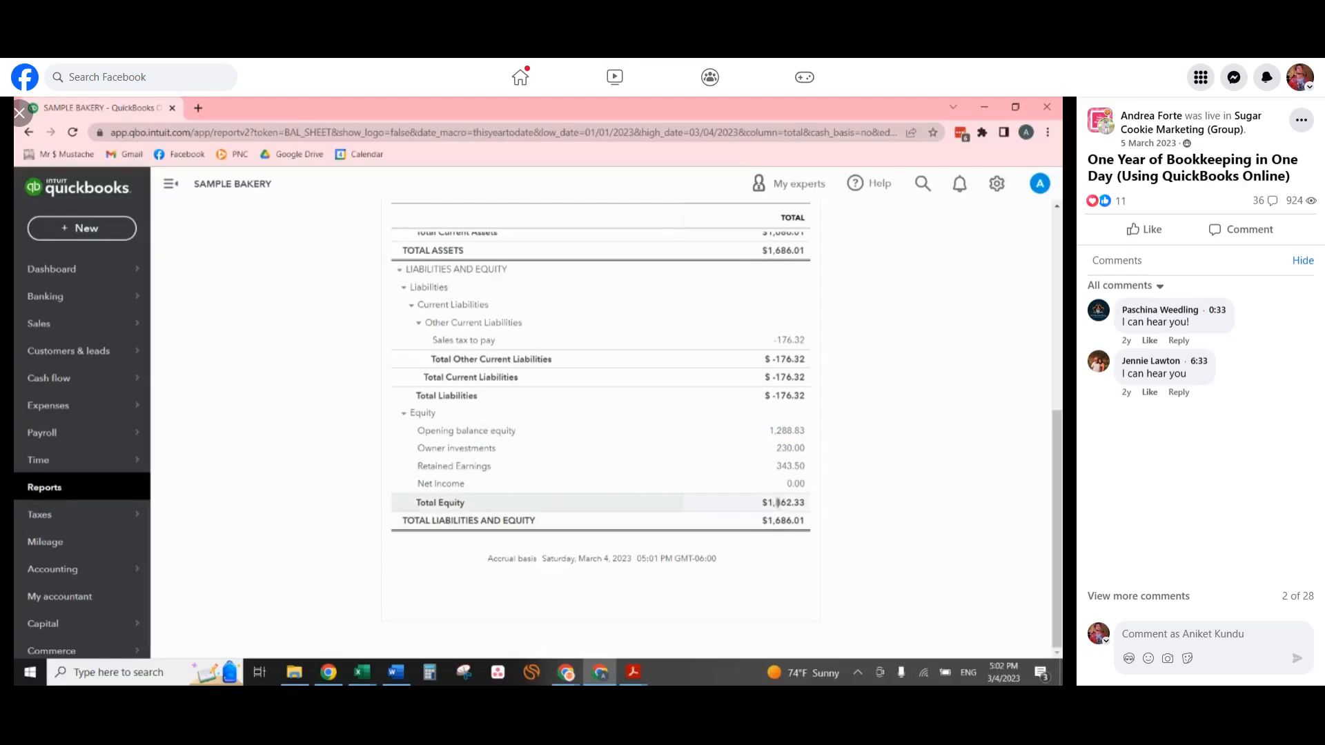
pyautogui.scroll(5, 822, 432)
pyautogui.scroll(2, 821, 432)
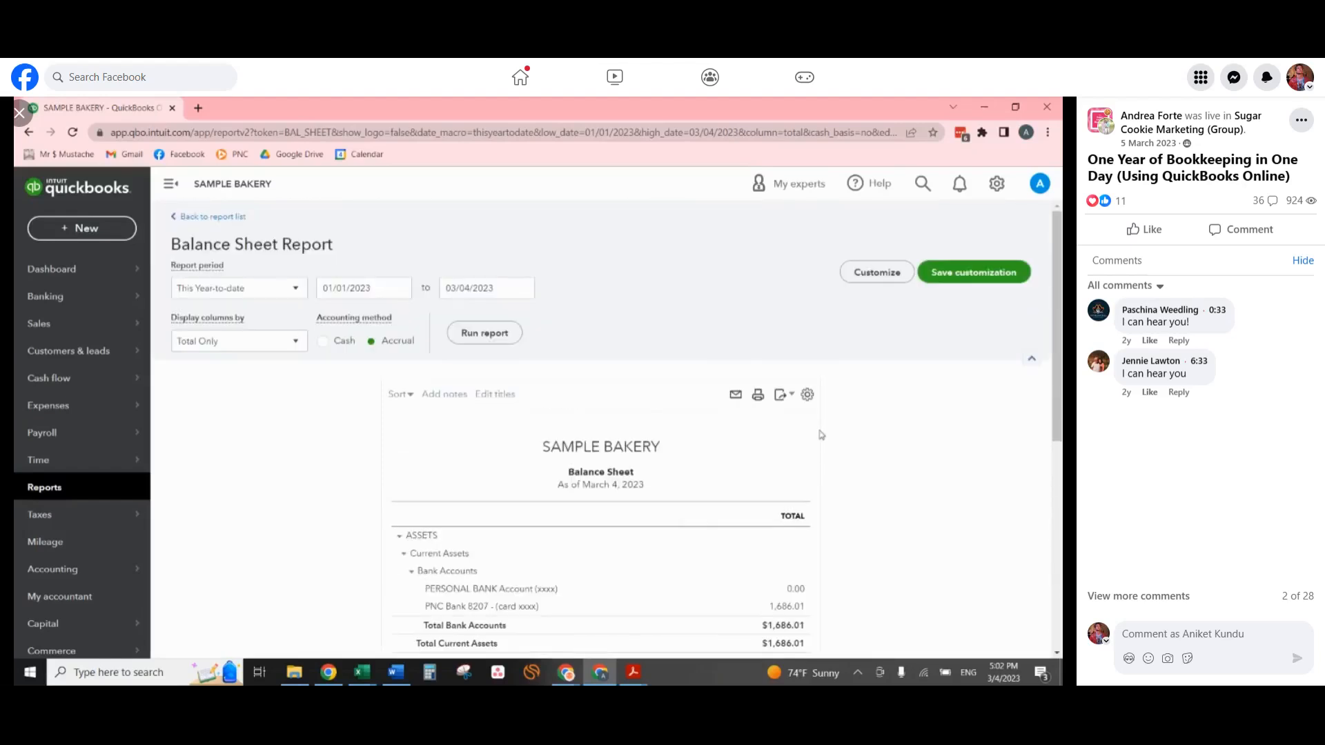
# Record a 200.00 Owner draws expense dated 12/31/2022 from the PNC Bank account to payee Your Name, and review it on the Balance Sheet.
pyautogui.click(82, 234)
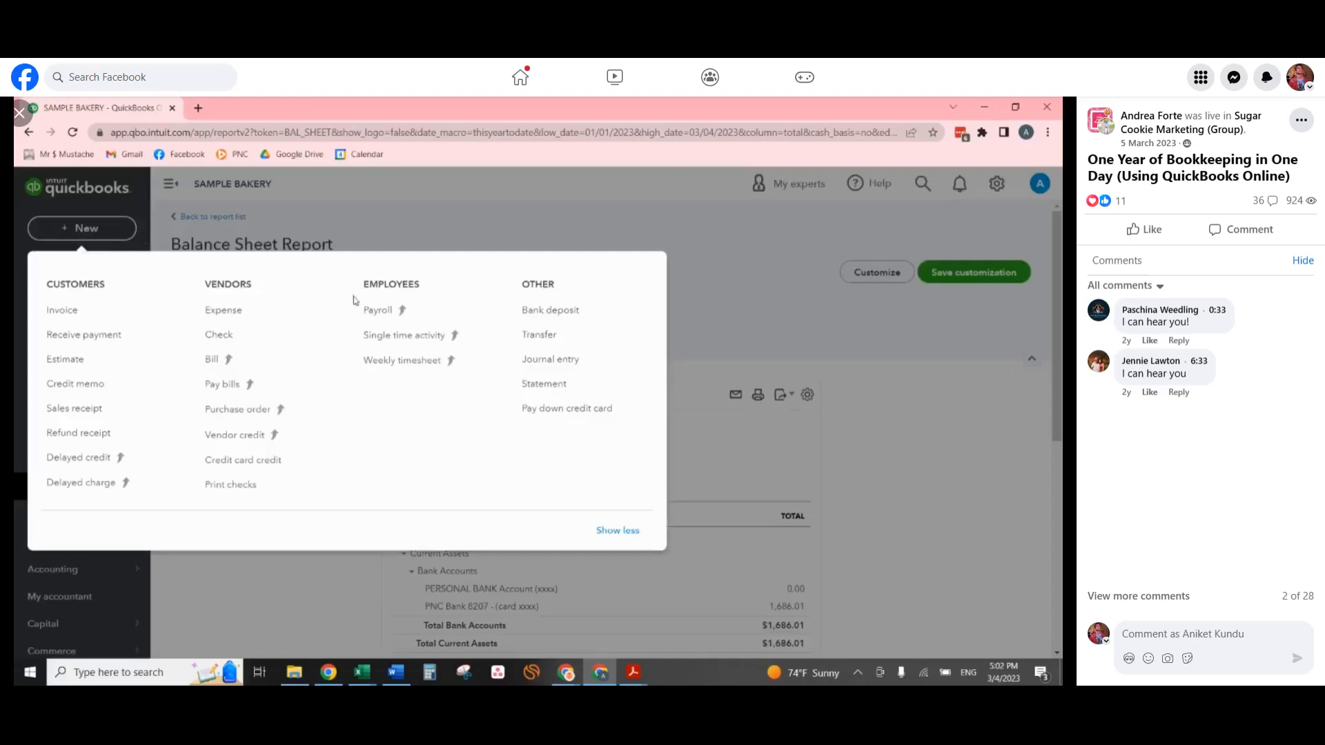
pyautogui.click(237, 311)
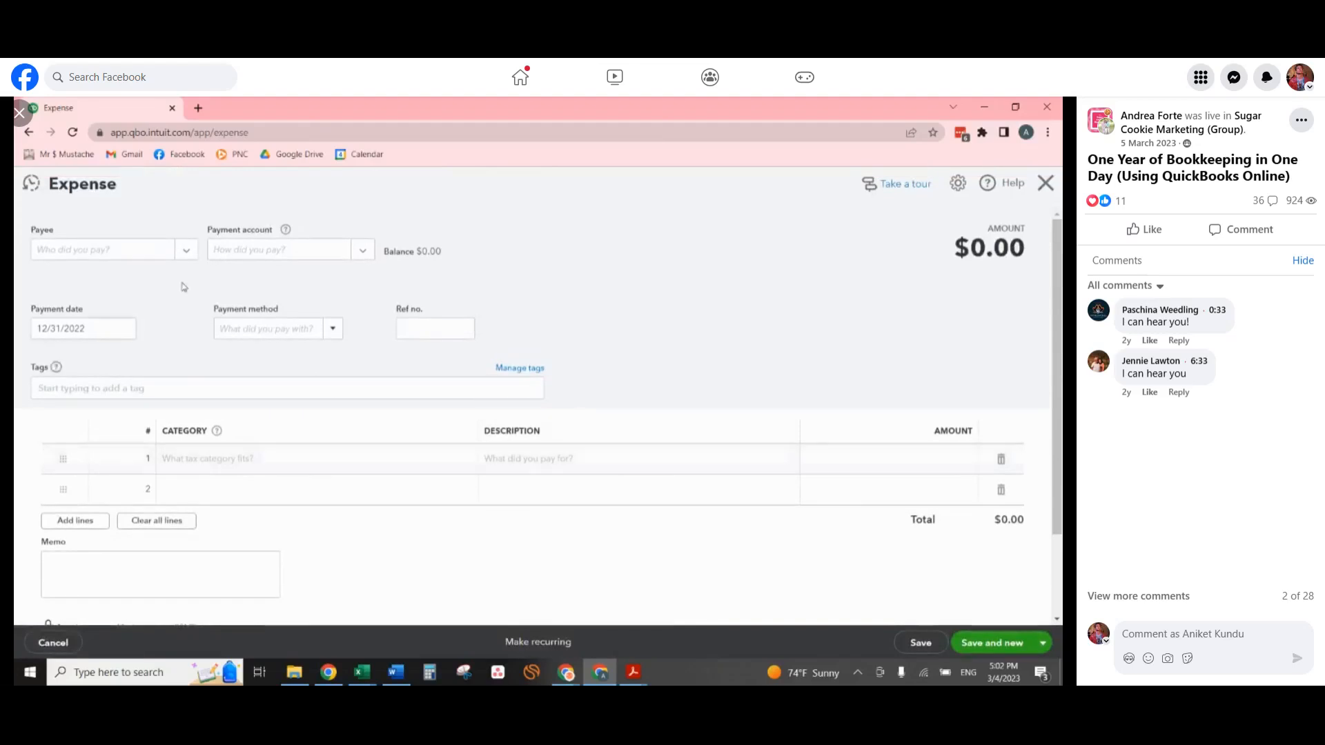
pyautogui.click(75, 252)
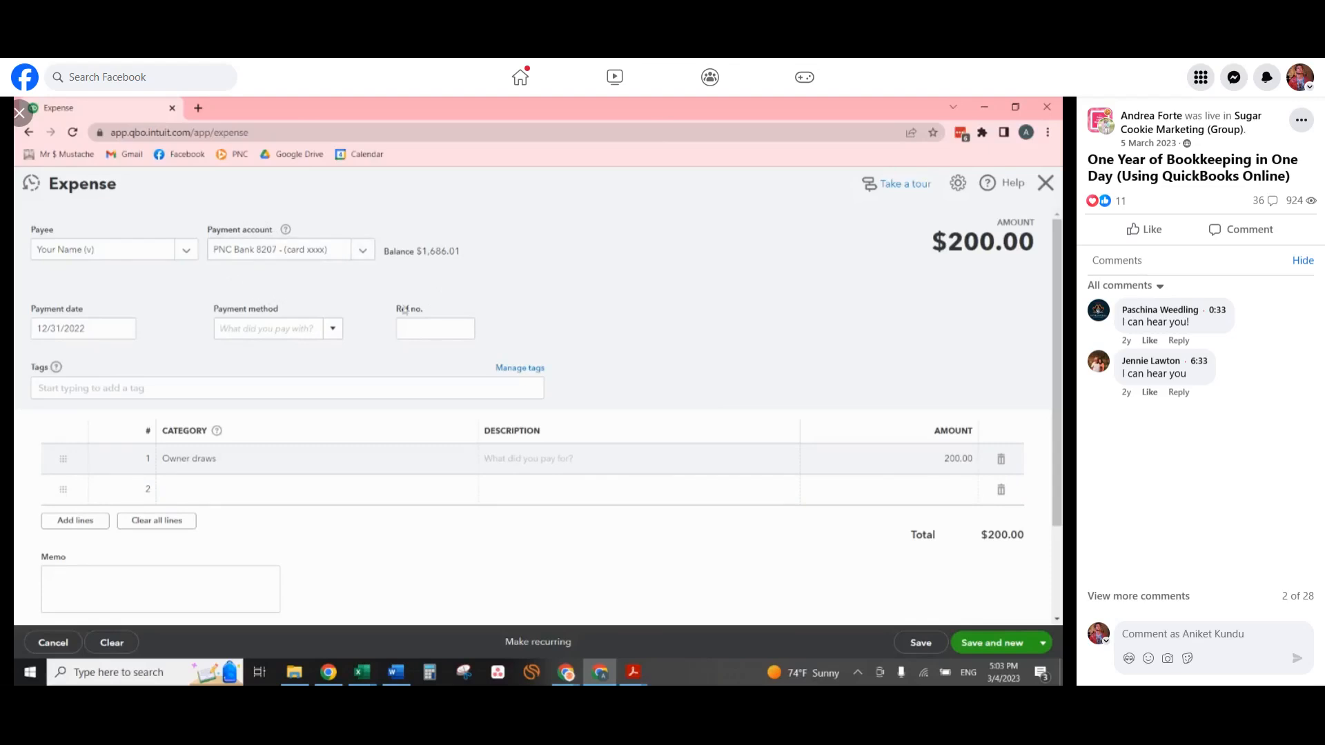
pyautogui.click(1042, 642)
pyautogui.click(1003, 621)
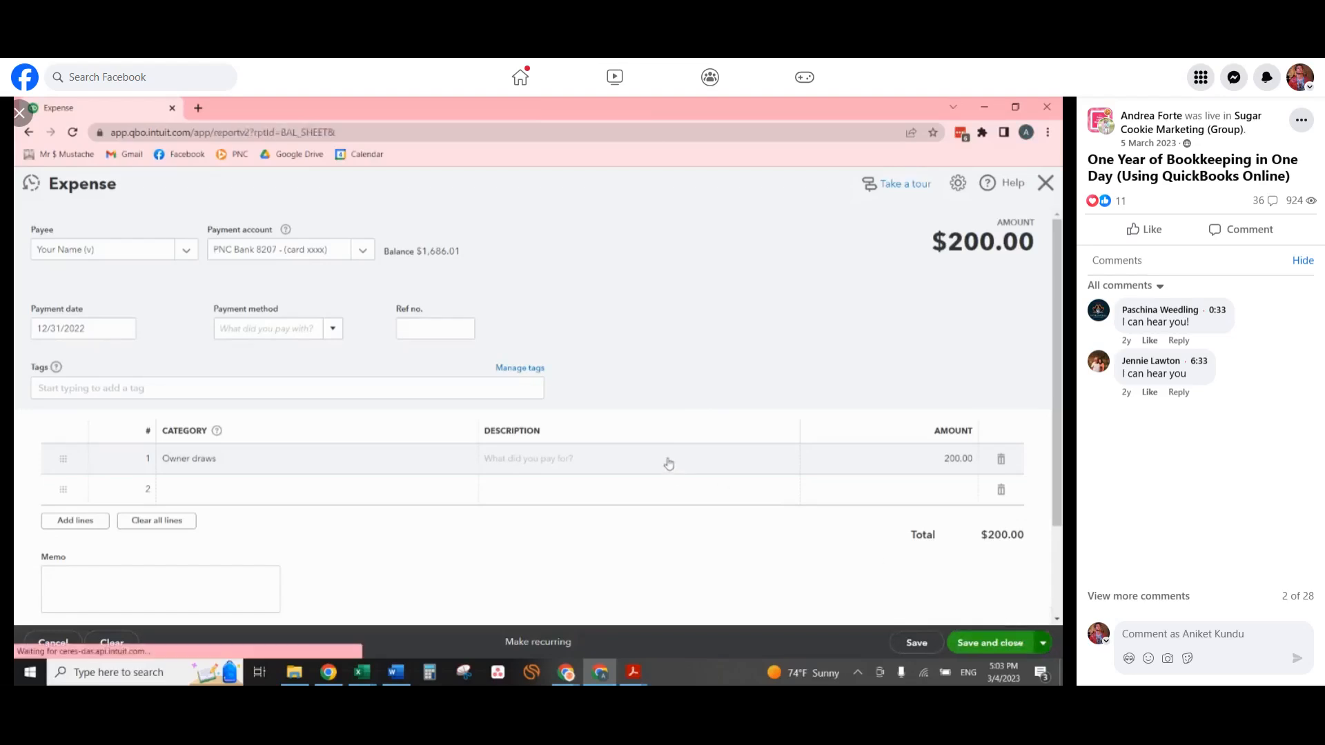
pyautogui.scroll(-5, 812, 449)
pyautogui.scroll(-1, 812, 450)
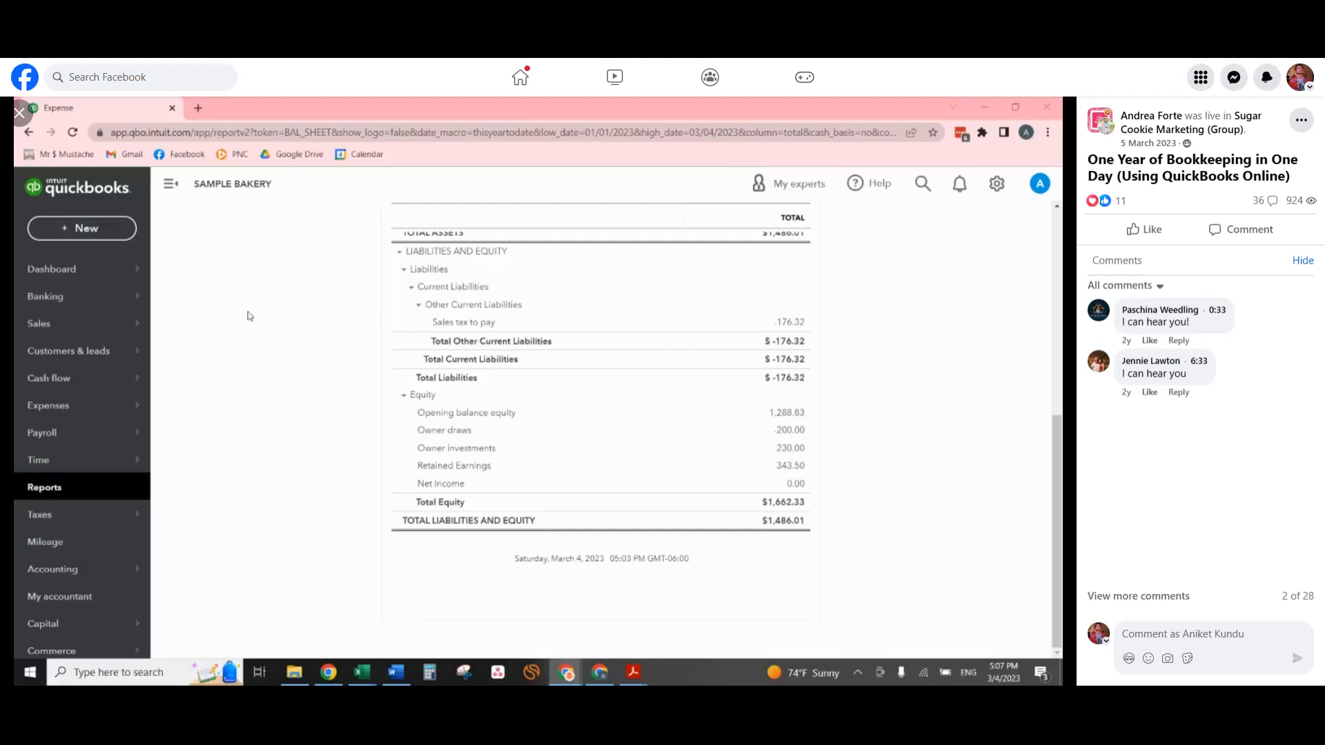
# Open the banking receipts page and look over its receipt upload options and the list of receipts for review.
pyautogui.click(33, 301)
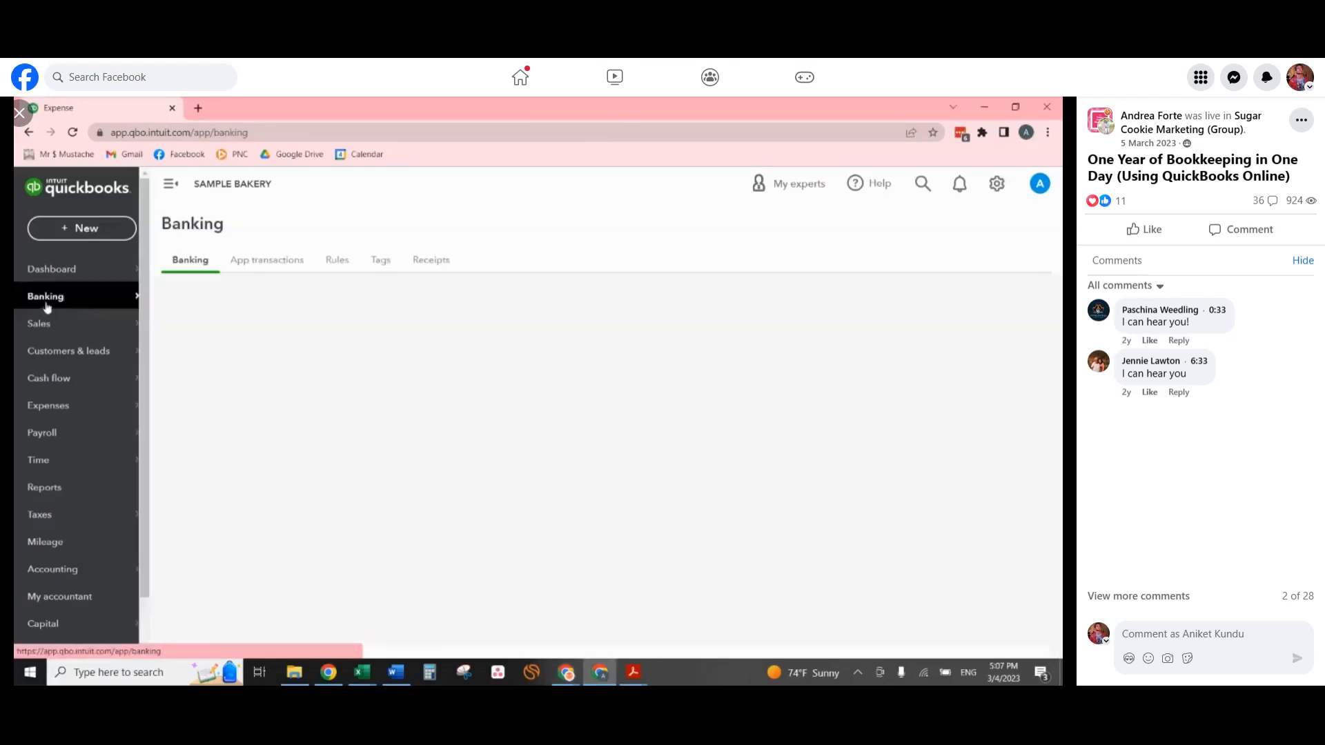
pyautogui.click(439, 265)
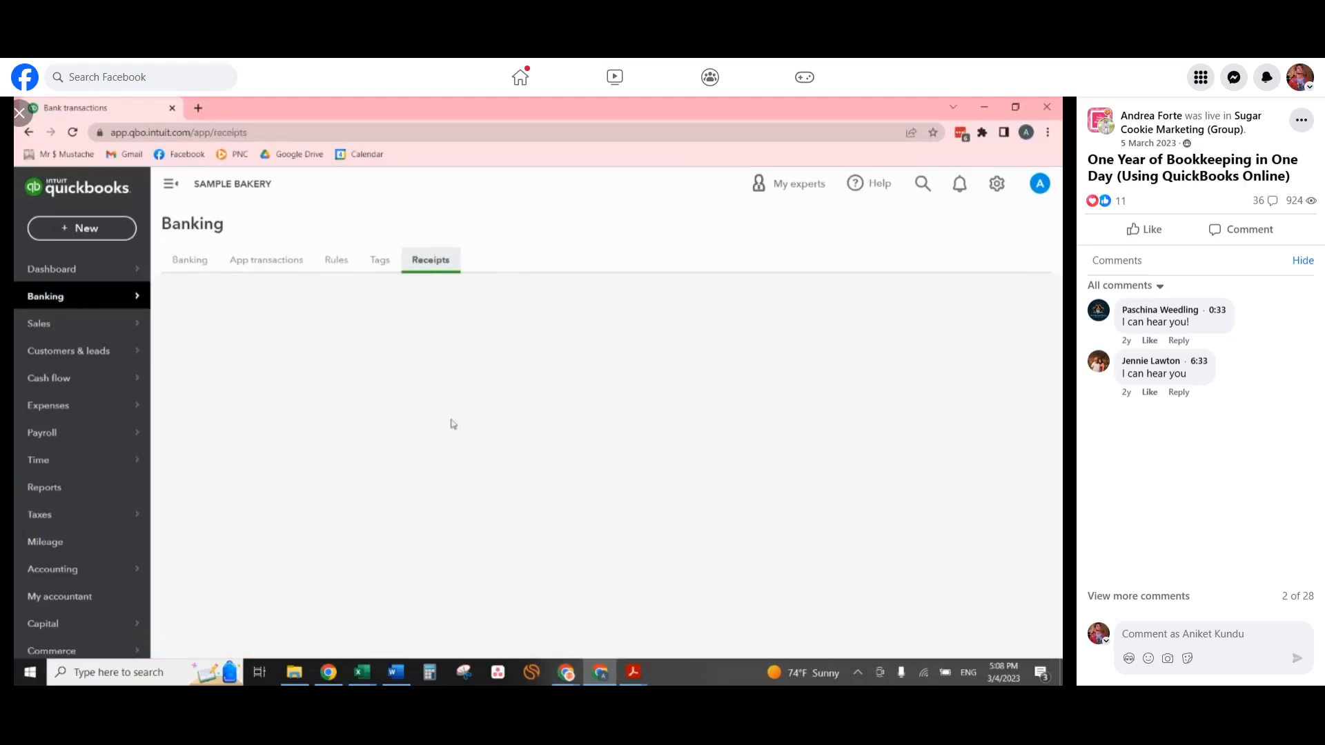
pyautogui.scroll(-1, 427, 601)
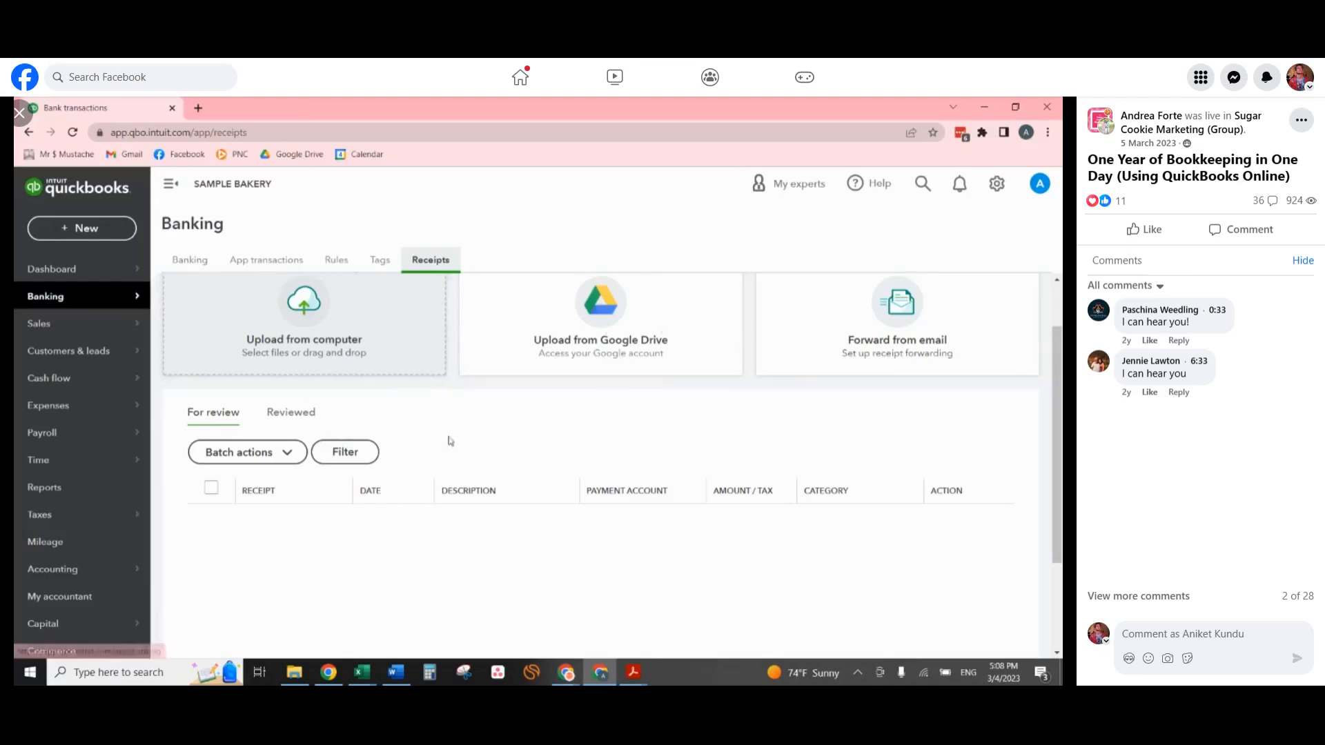
pyautogui.scroll(-2, 661, 550)
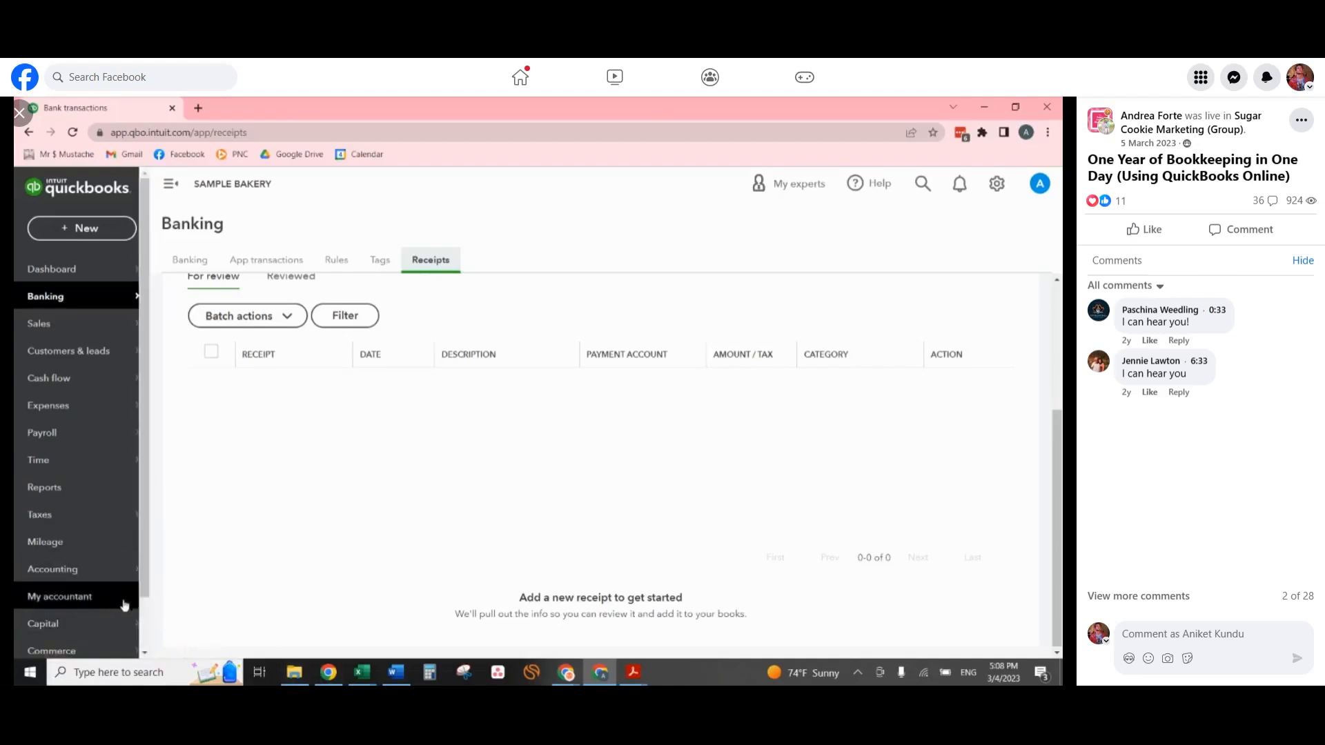
# Switch to the Sample Chart of Accounts workbook in Excel, maximize it, and look through the account list down to Vehicle gas & fuel.
pyautogui.click(365, 678)
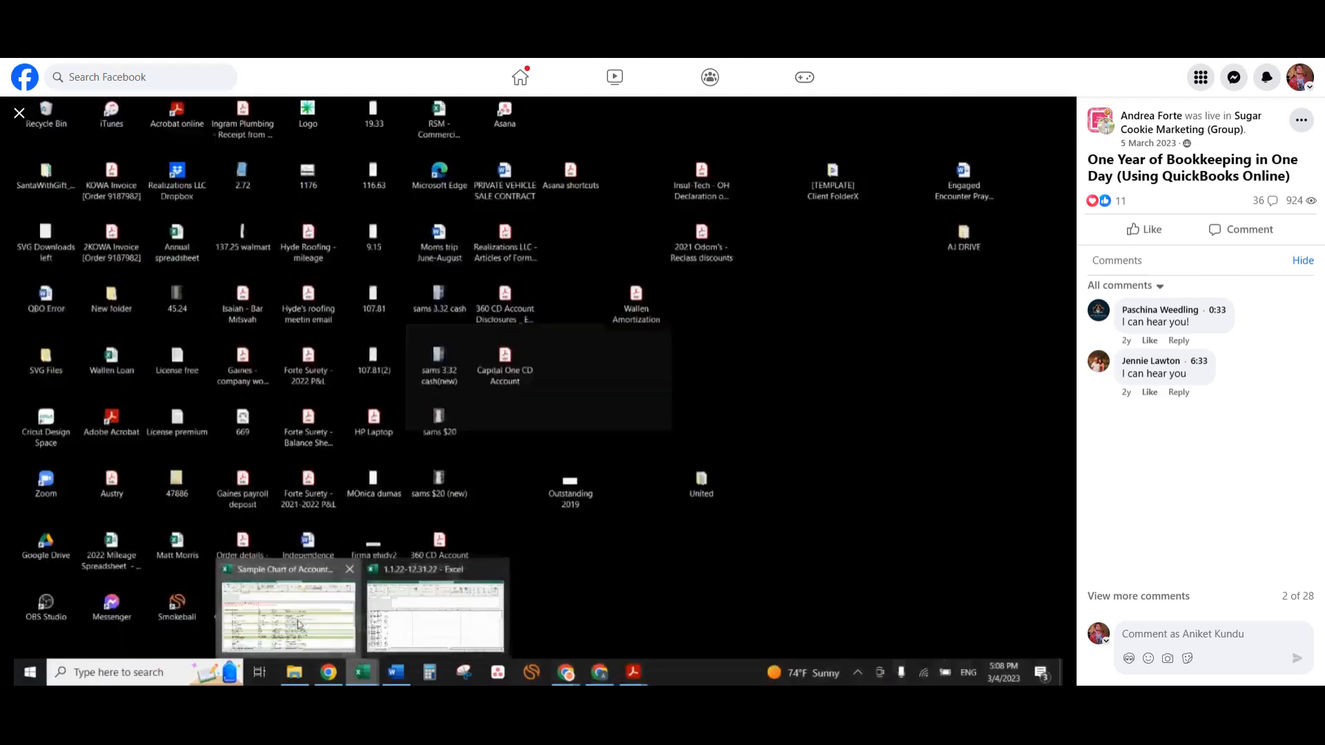
pyautogui.click(309, 616)
pyautogui.moveTo(1062, 331); pyautogui.dragTo(513, 171)
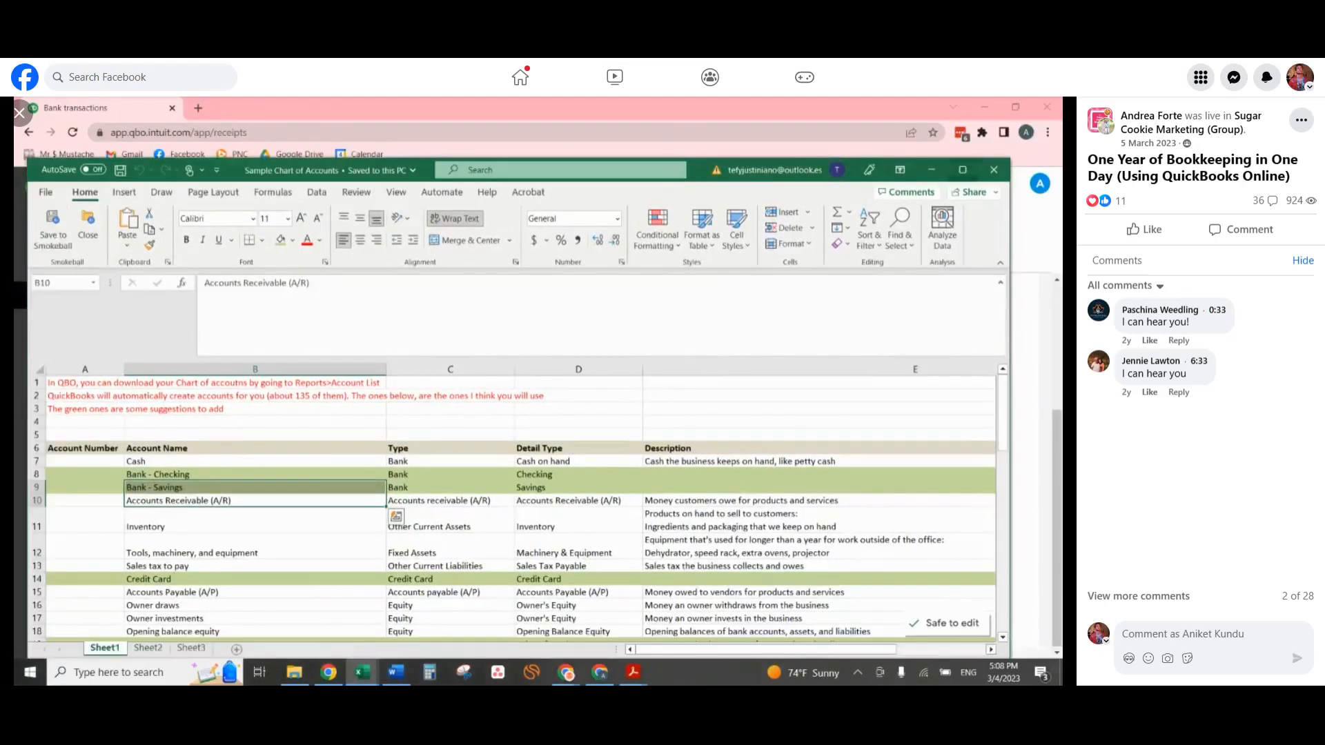
pyautogui.click(962, 170)
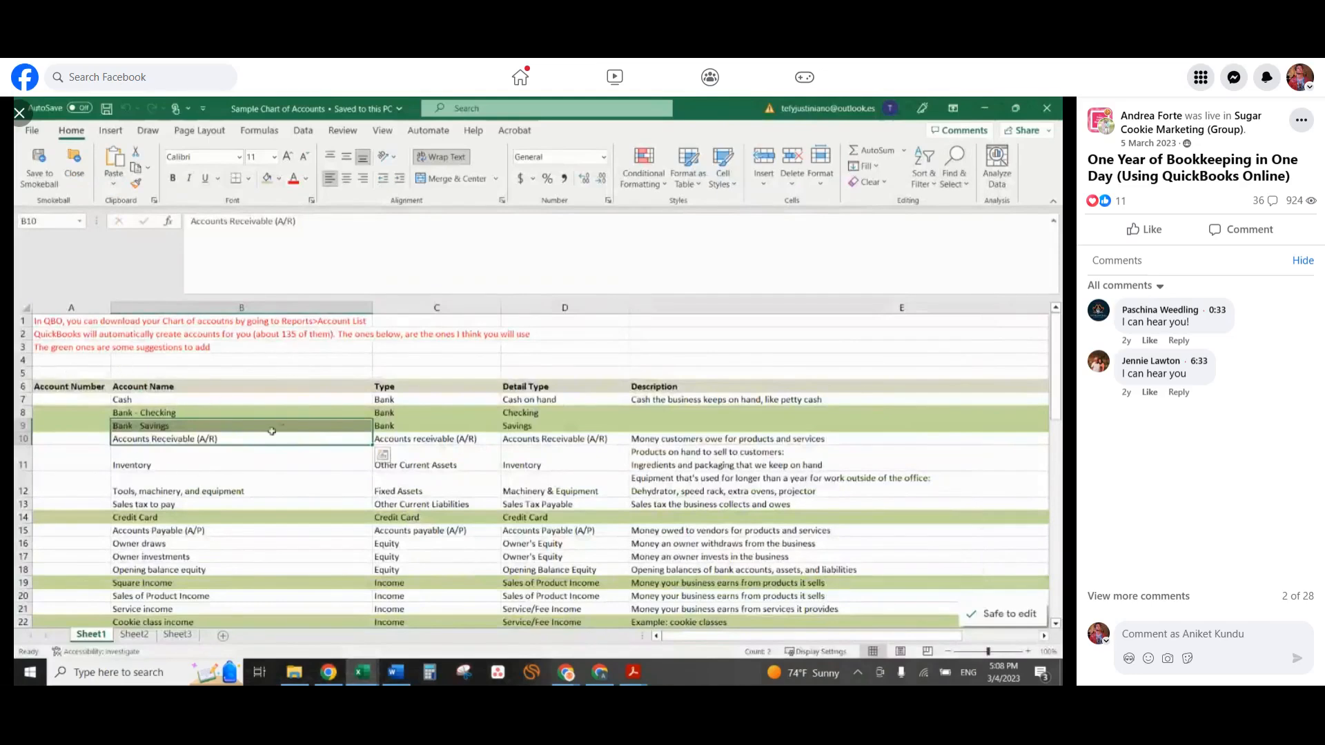
pyautogui.scroll(-5, 301, 419)
pyautogui.scroll(-11, 301, 419)
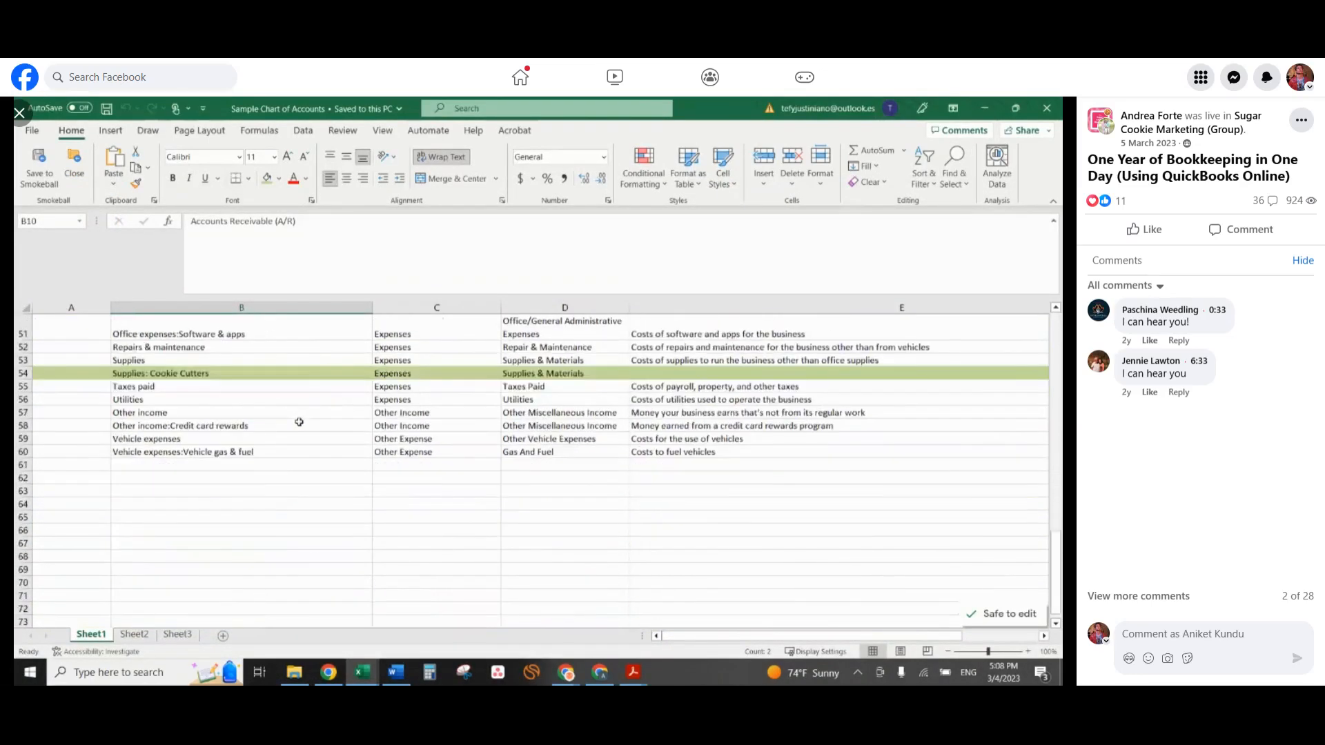
pyautogui.click(27, 449)
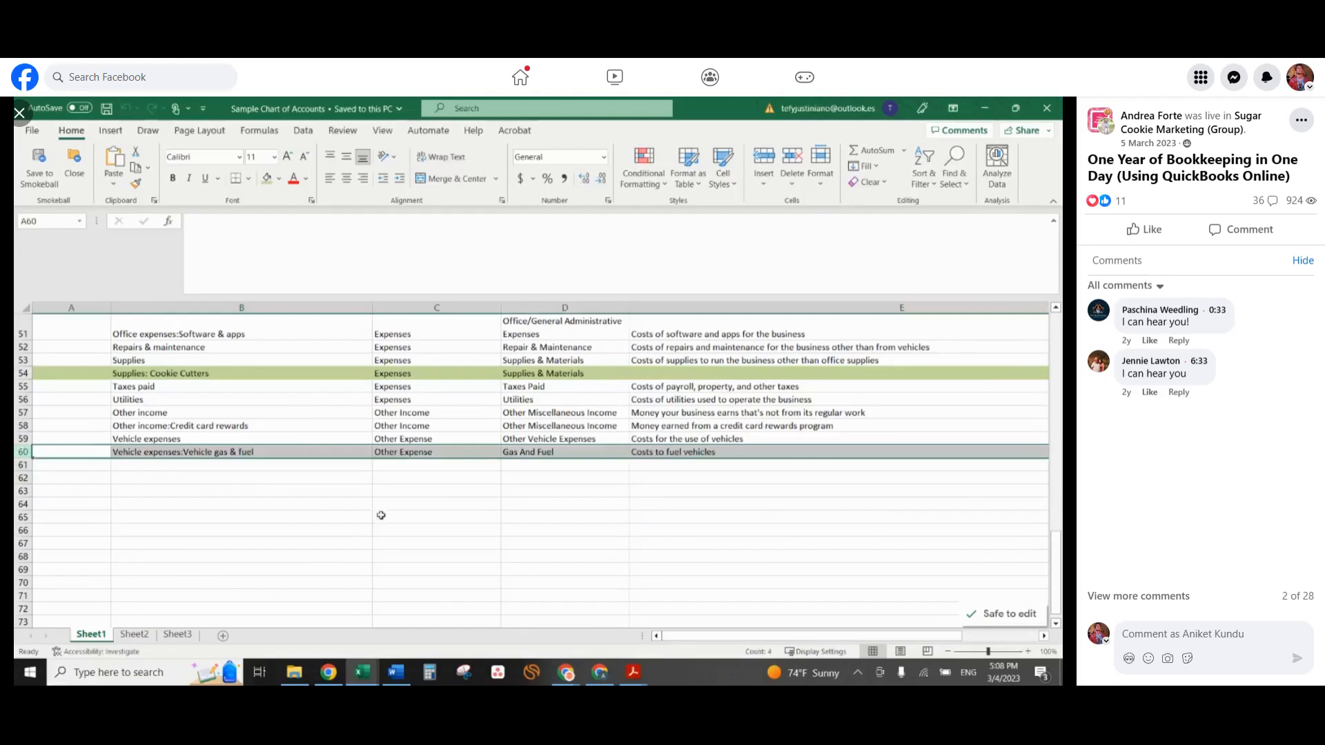
pyautogui.scroll(2, 382, 543)
pyautogui.scroll(4, 381, 543)
pyautogui.scroll(11, 385, 543)
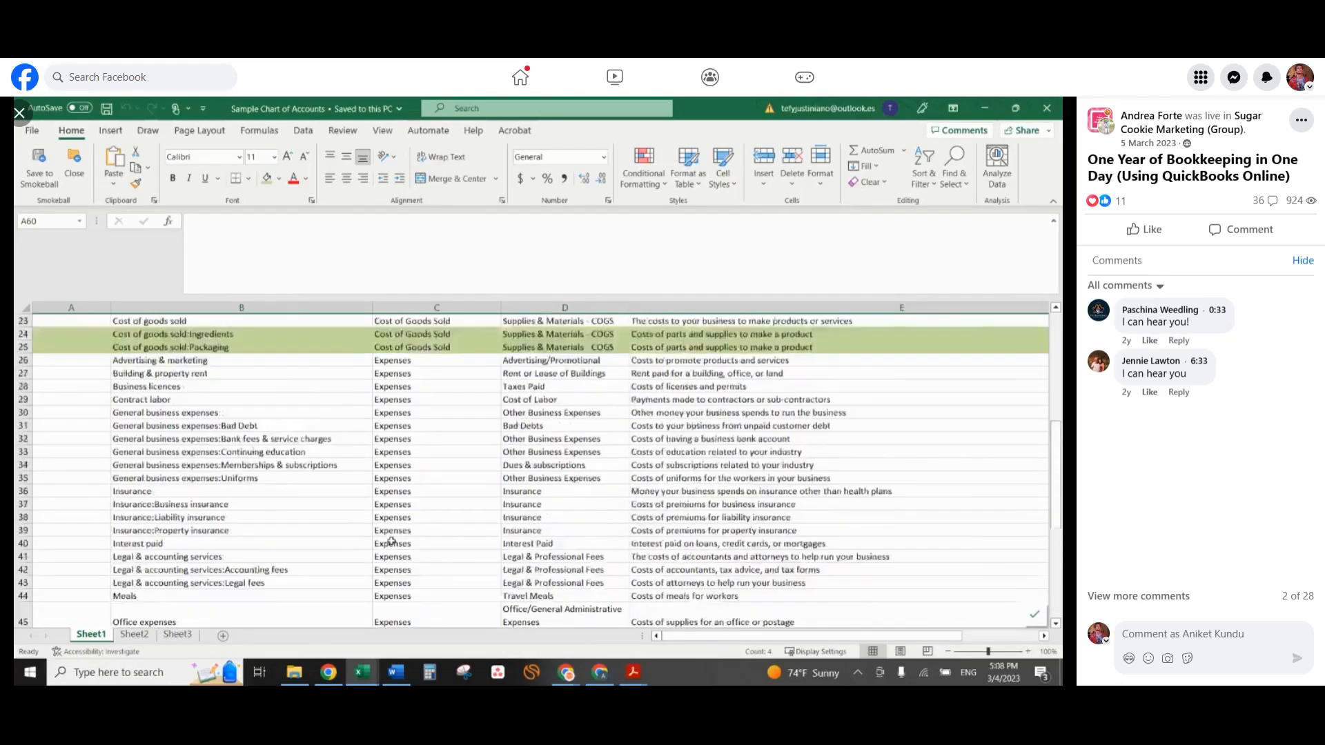
# Examine the suggested Bank - Checking, Bank - Savings and Credit Card accounts in the sample chart of accounts.
pyautogui.moveTo(145, 413); pyautogui.dragTo(150, 426)
pyautogui.click(25, 413)
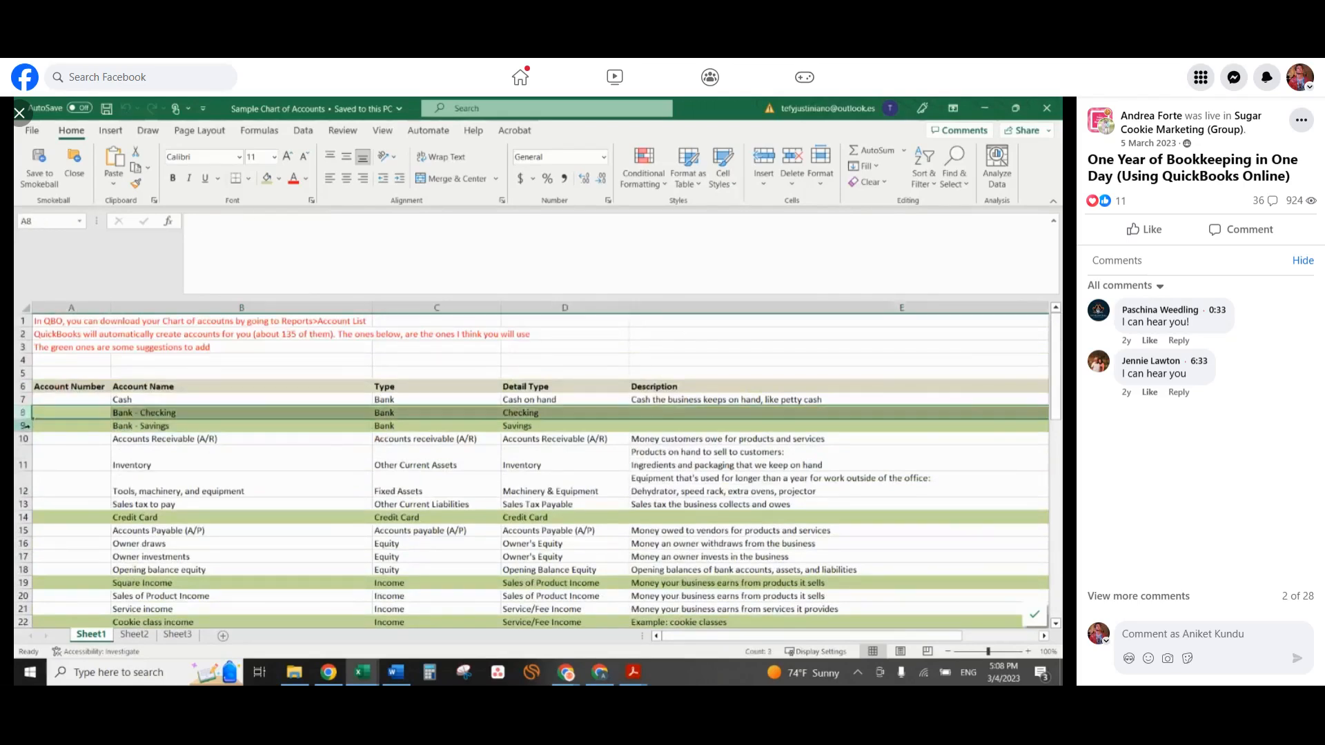
pyautogui.click(26, 426)
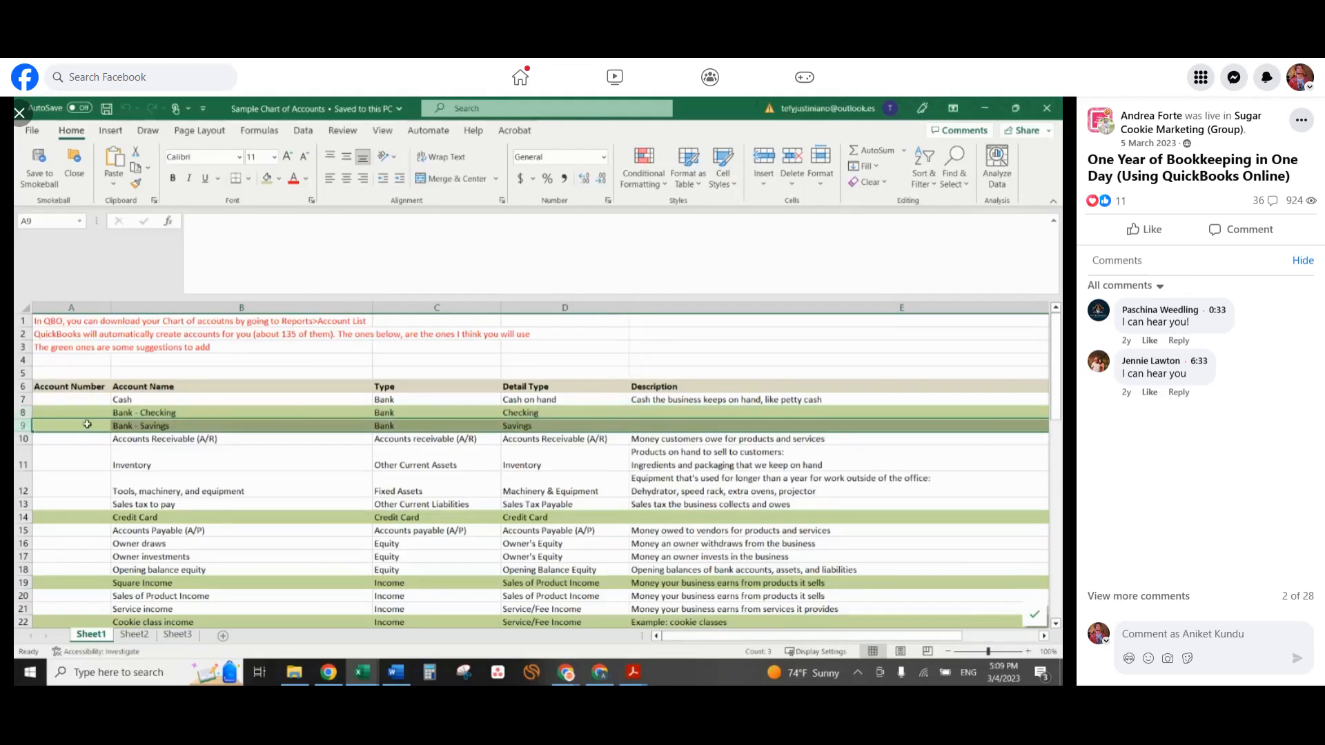
pyautogui.scroll(-2, 23, 425)
pyautogui.click(23, 438)
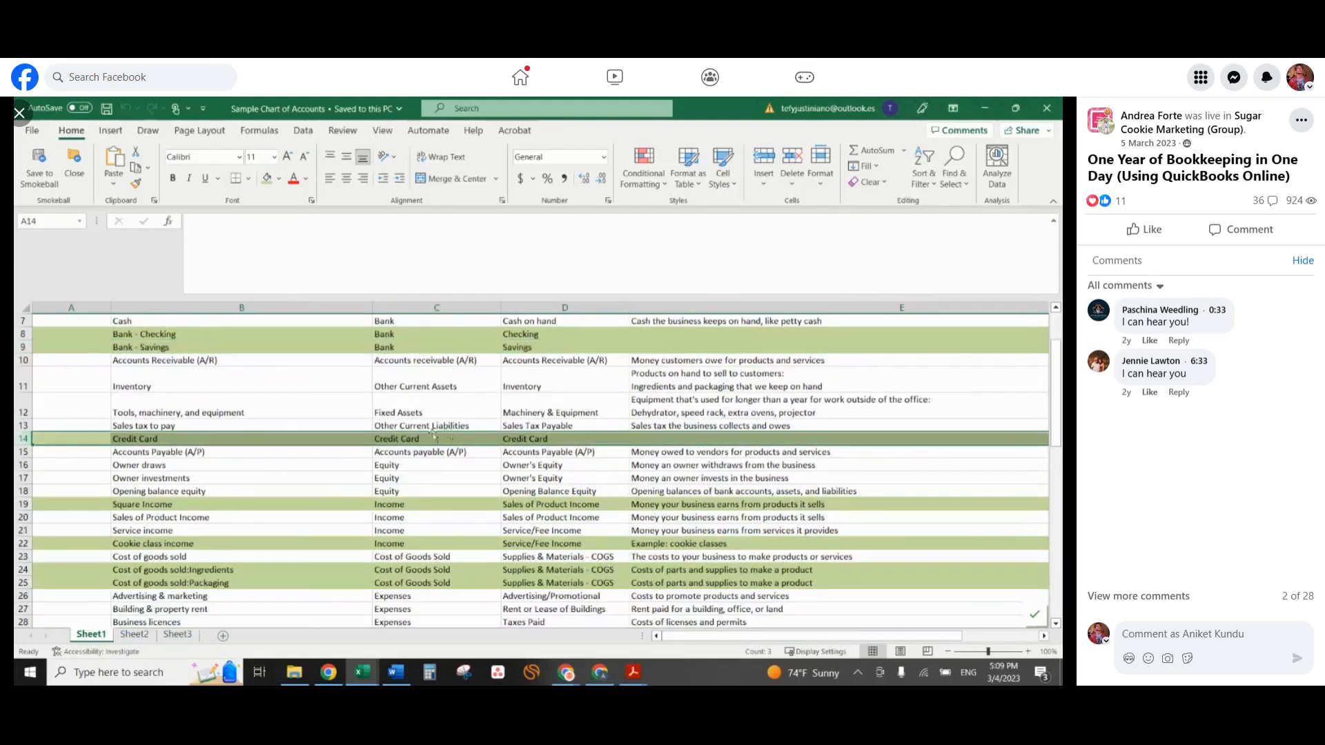
# Examine the income accounts: Square Income, Sales of Product Income, Service income and Cookie class income.
pyautogui.scroll(-2, 358, 439)
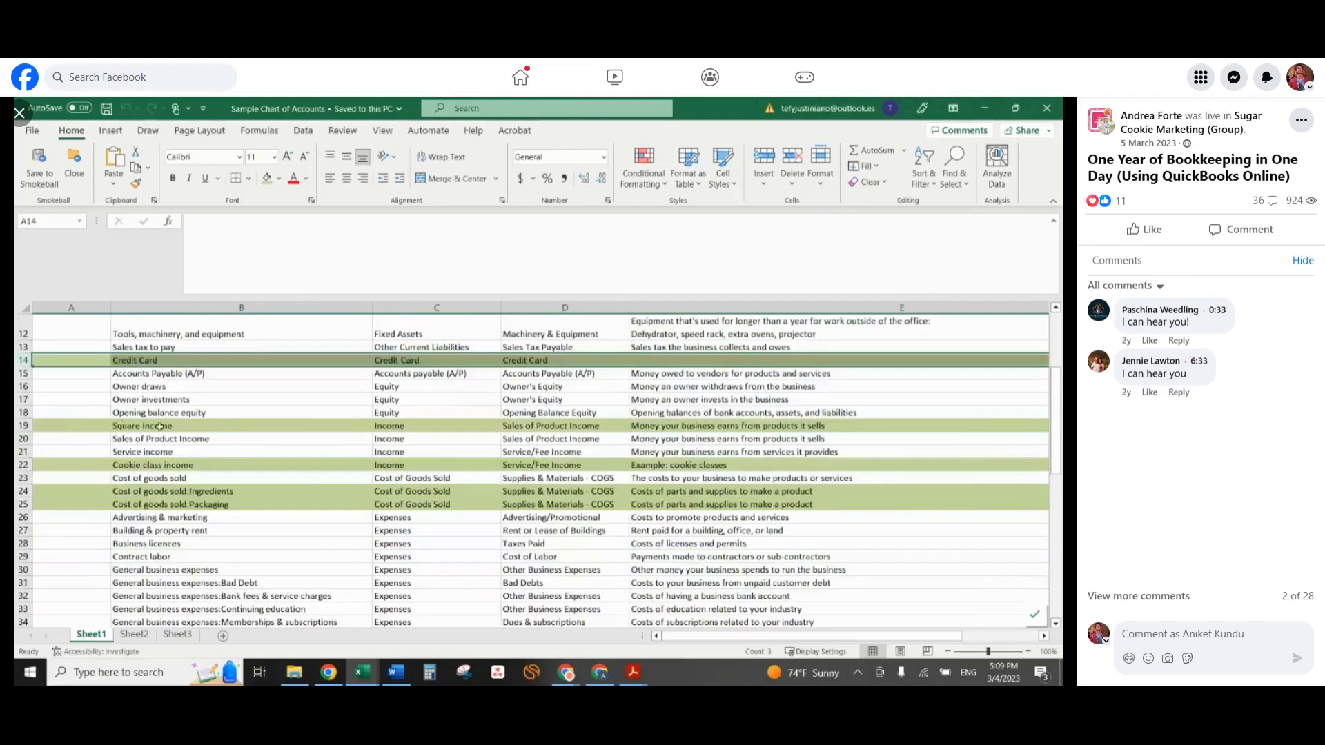
pyautogui.click(23, 425)
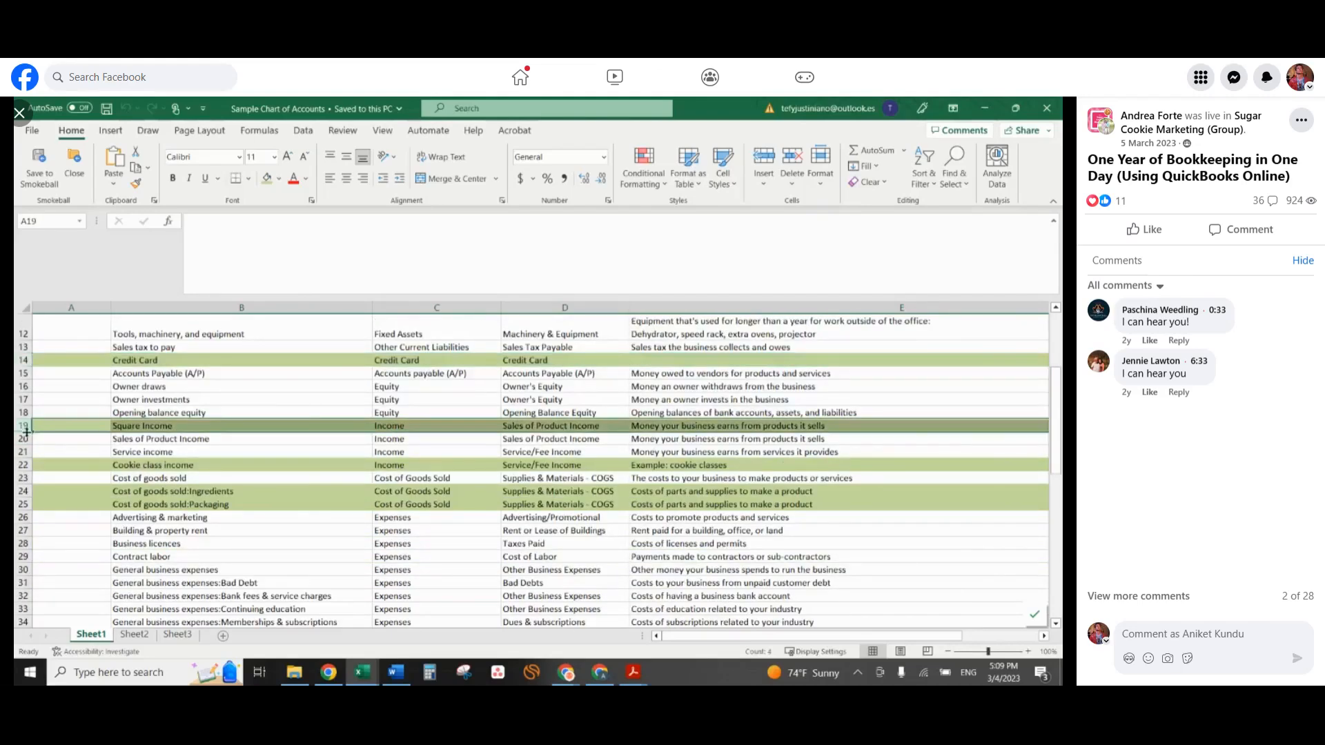
pyautogui.click(24, 439)
pyautogui.click(23, 452)
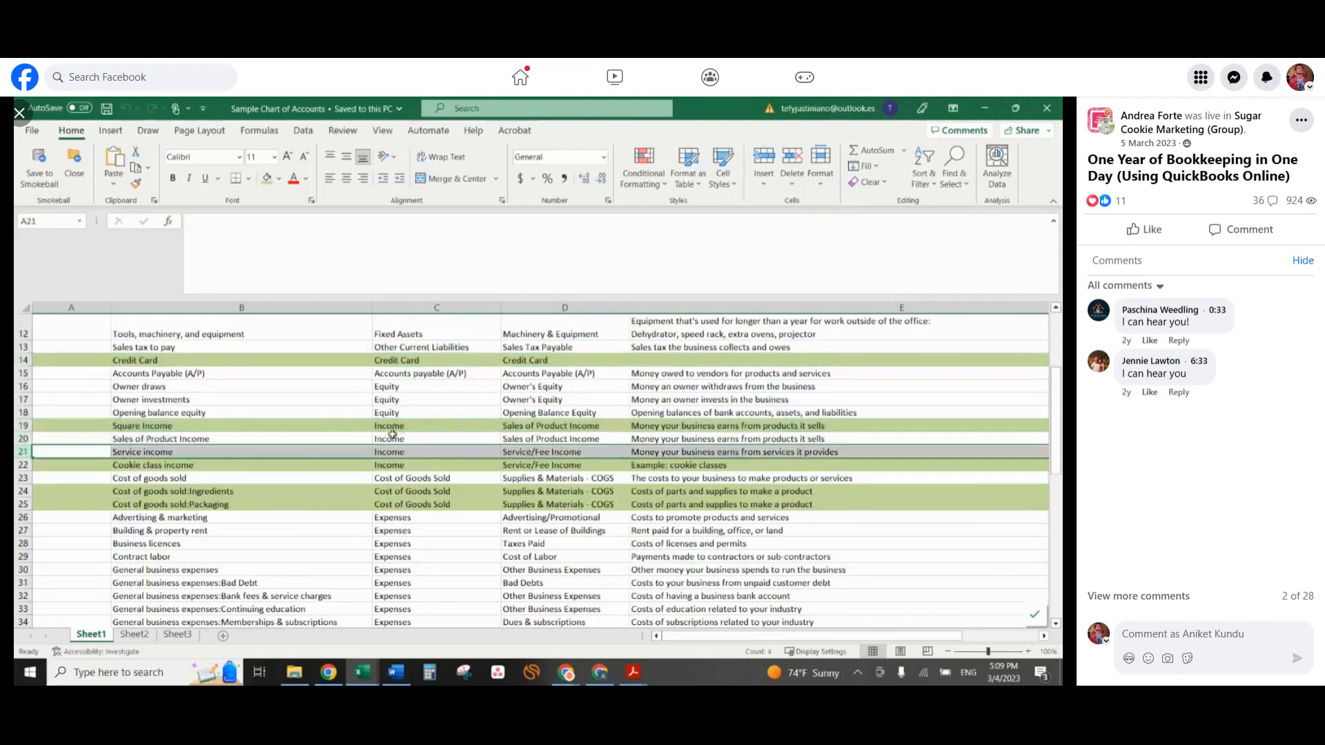
pyautogui.click(136, 468)
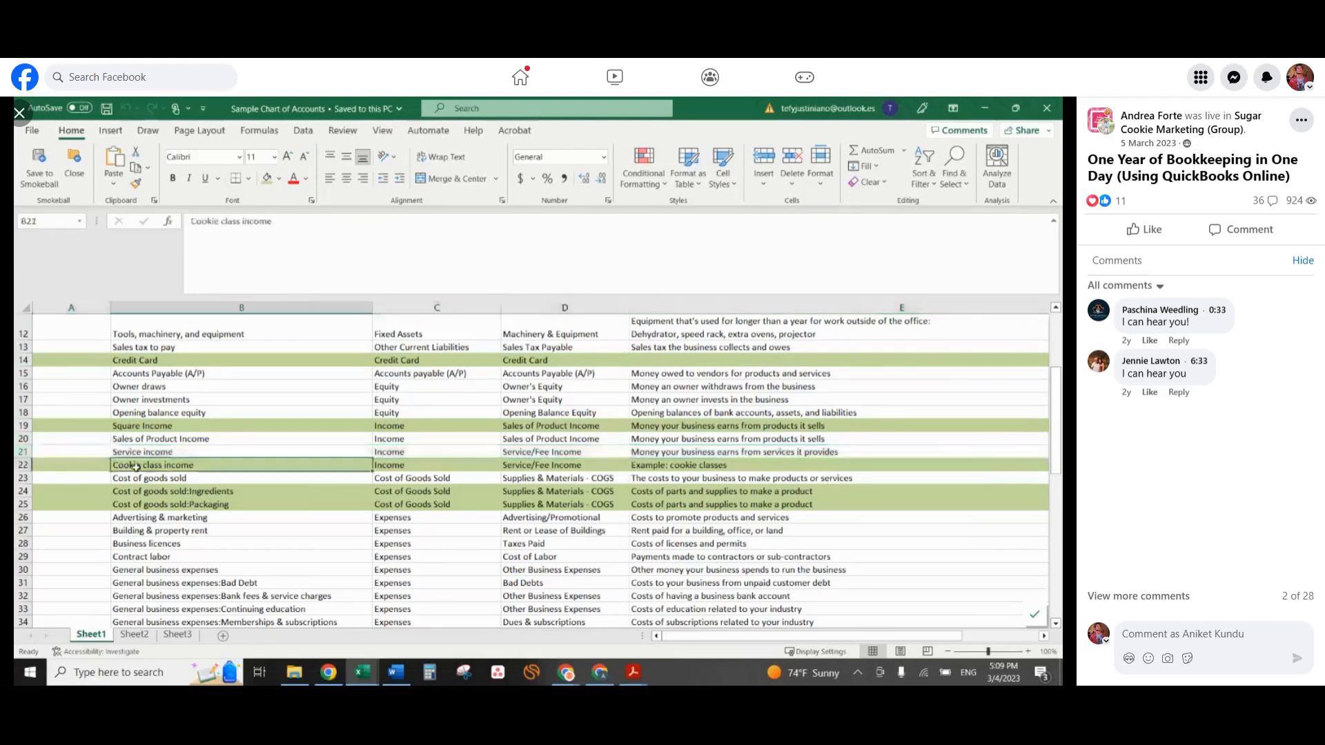
pyautogui.click(192, 427)
# Examine the Cost of goods sold account and its suggested Ingredients and Packaging subaccounts.
pyautogui.scroll(-2, 235, 388)
pyautogui.click(172, 399)
pyautogui.click(24, 399)
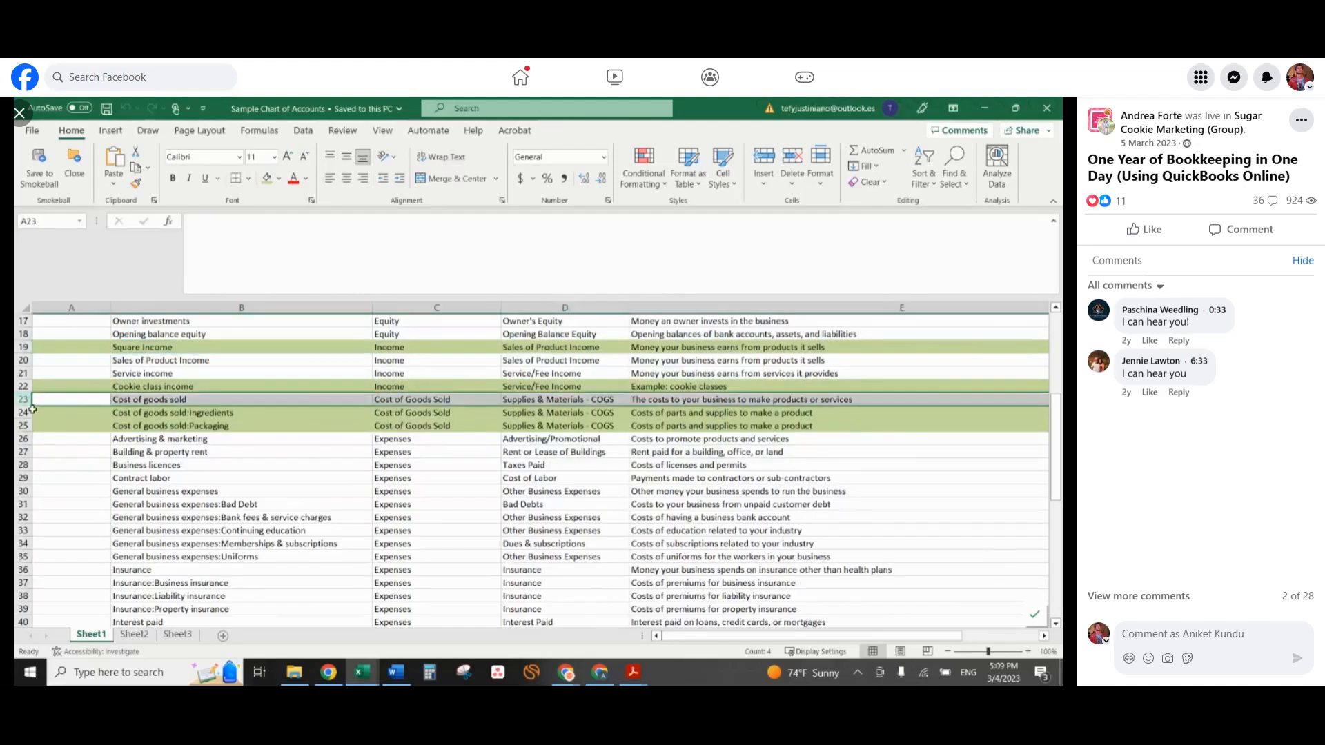
pyautogui.click(25, 412)
pyautogui.moveTo(25, 412); pyautogui.dragTo(28, 426)
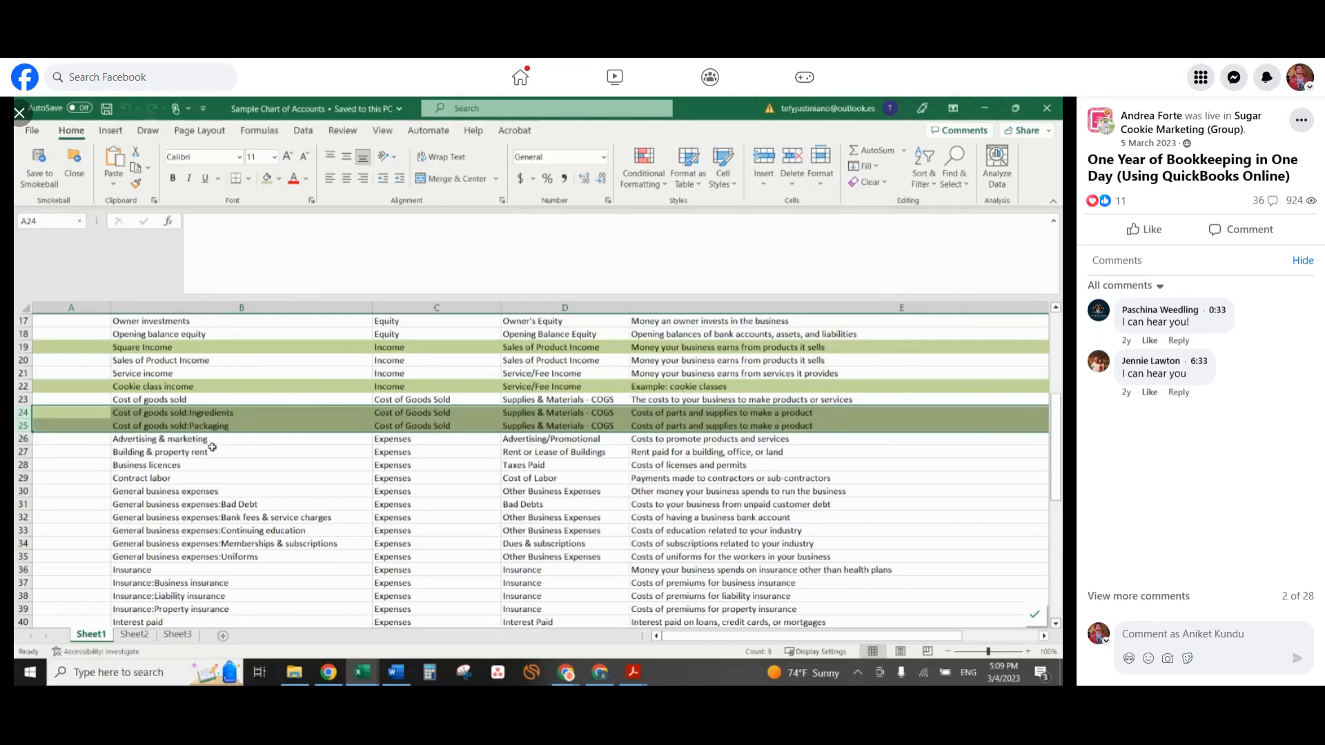
# Look through the expense accounts and examine the suggested Supplies: Cookie Cutters account.
pyautogui.scroll(-1, 214, 445)
pyautogui.scroll(-2, 193, 493)
pyautogui.scroll(-6, 193, 494)
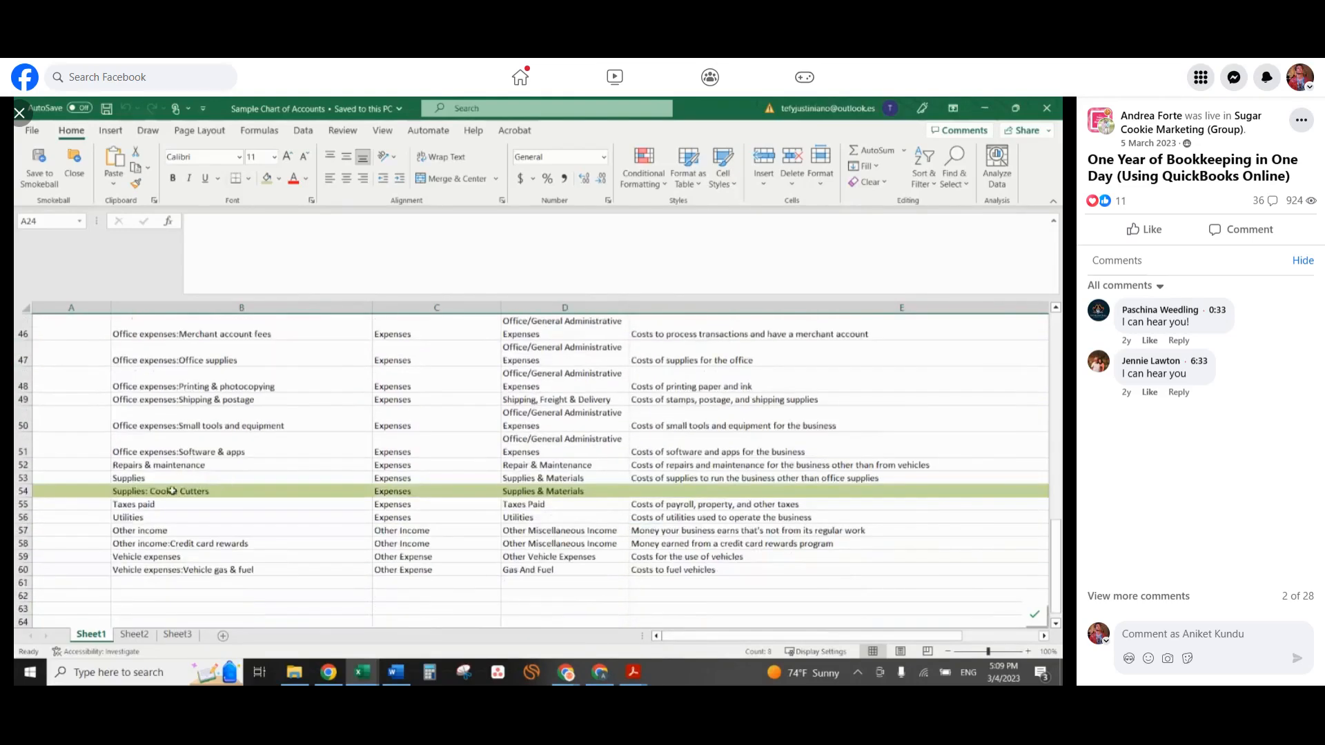
pyautogui.click(23, 491)
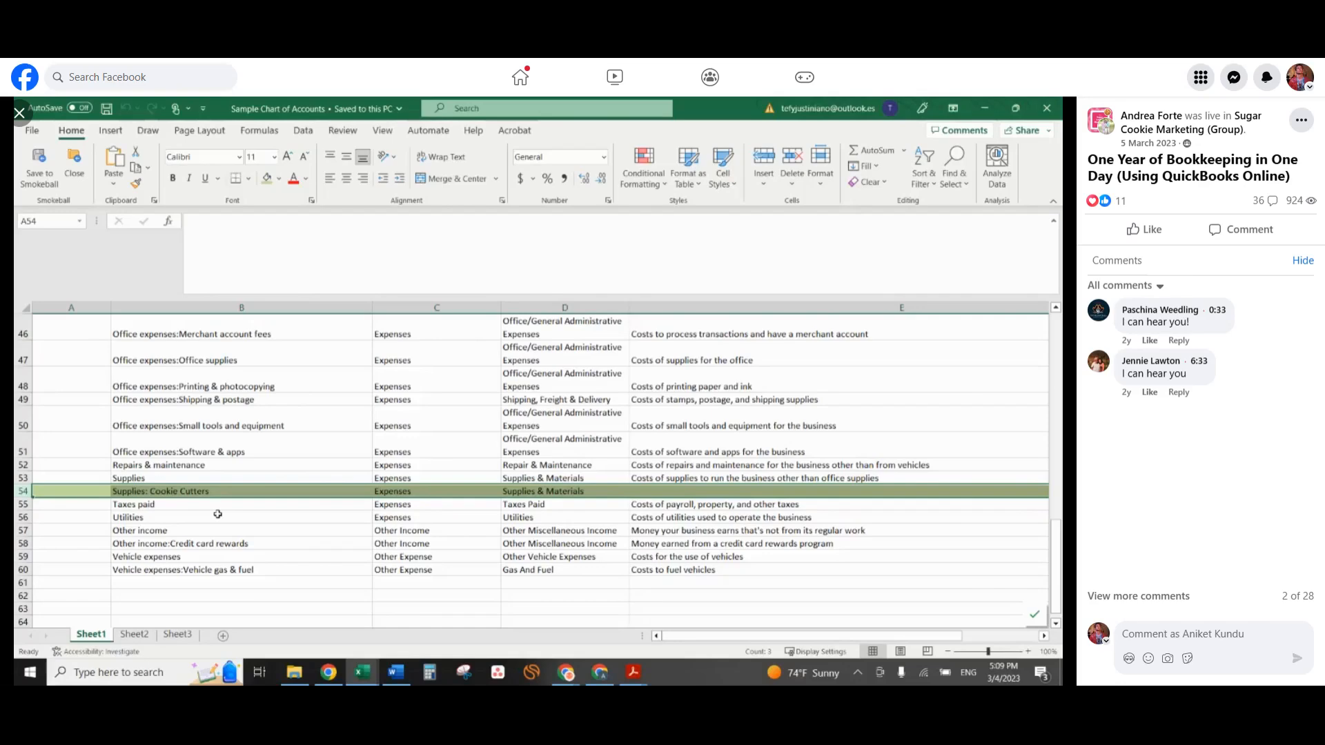
pyautogui.scroll(2, 240, 483)
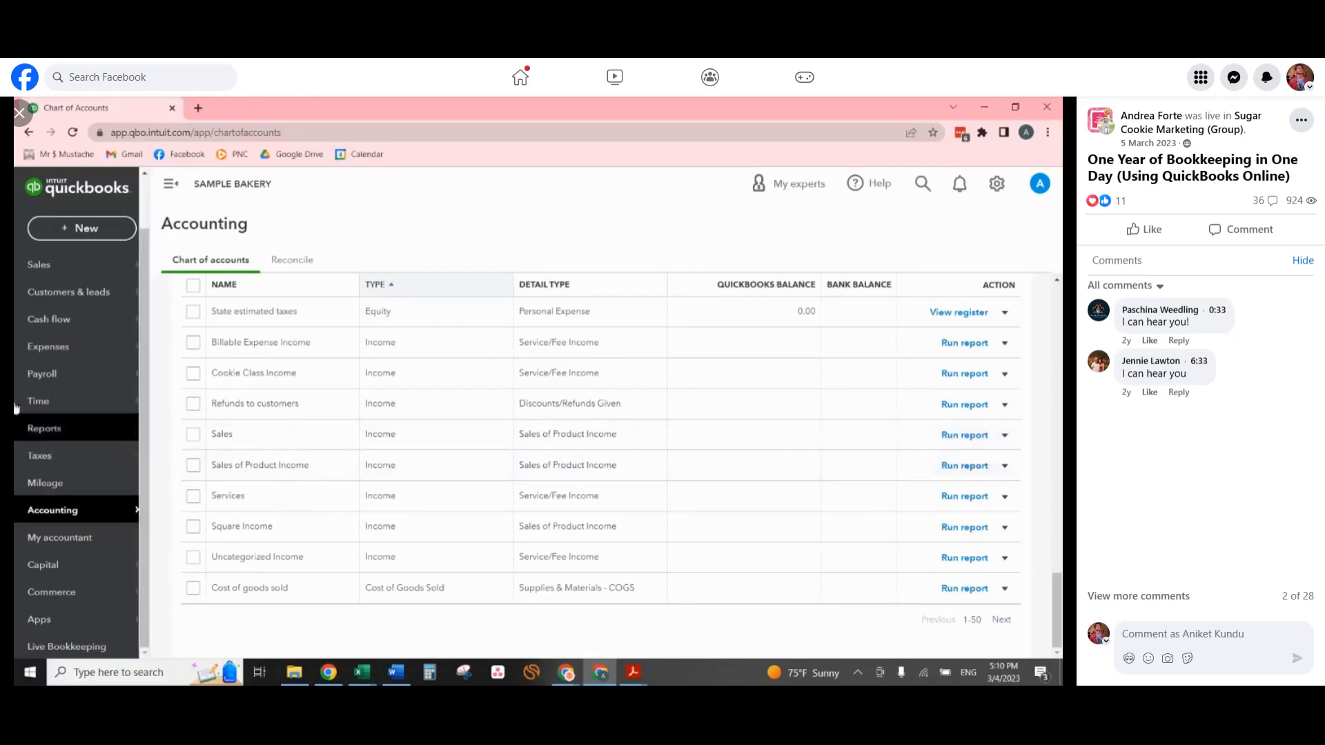
# Review the equity accounts, including Owner draws and Owner investments, in the QuickBooks chart of accounts.
pyautogui.moveTo(55, 373)
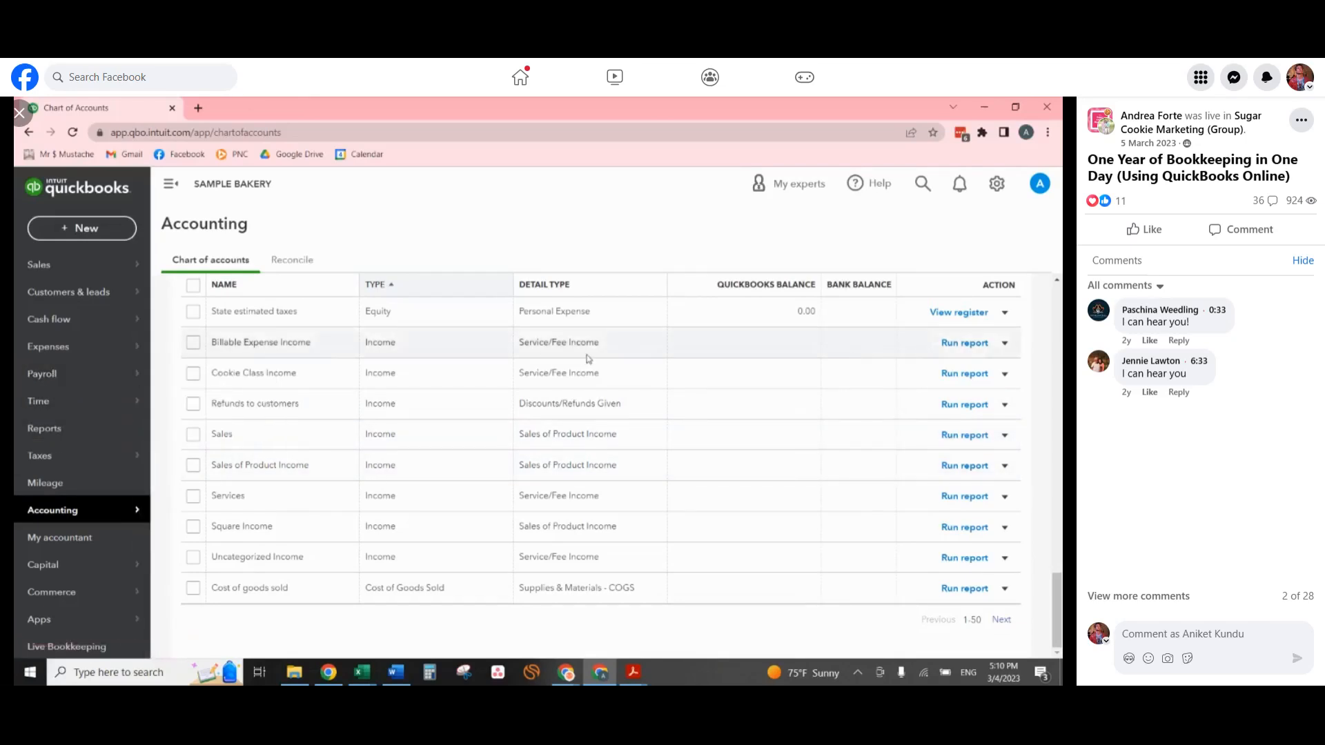
pyautogui.scroll(5, 586, 358)
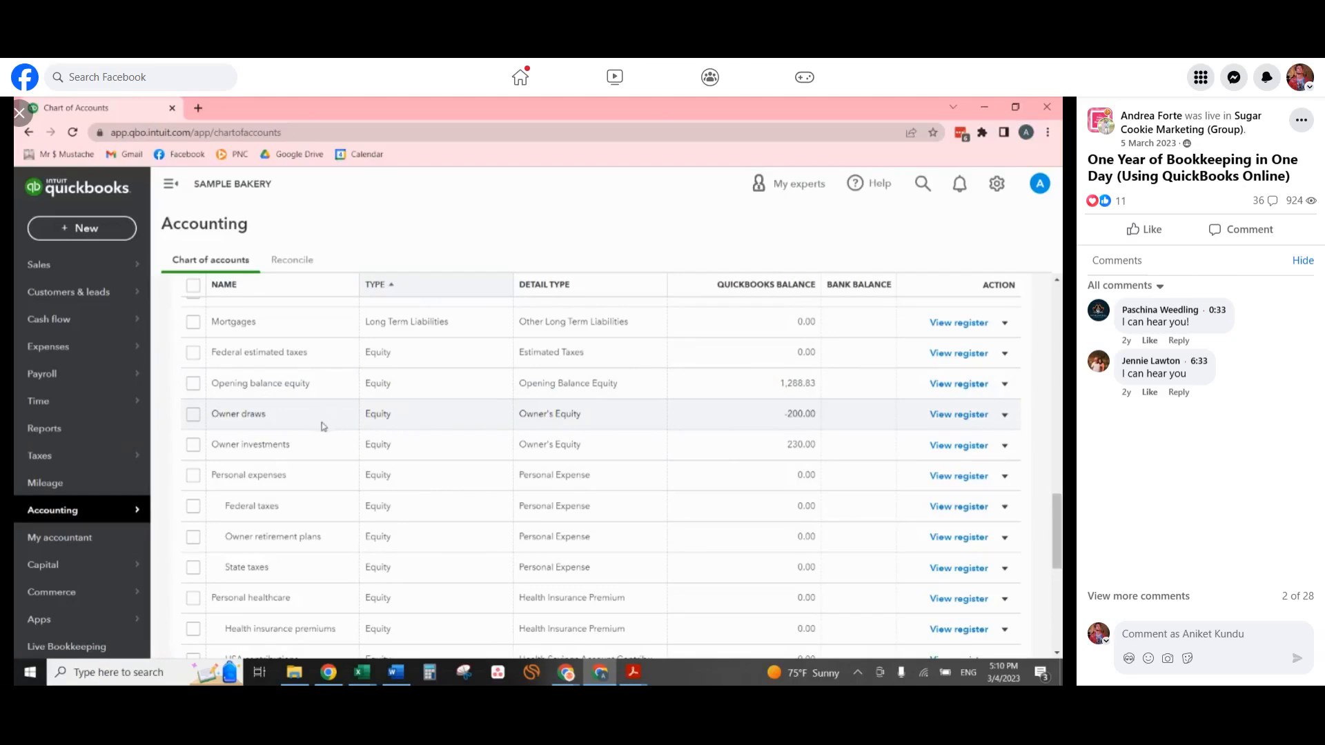
pyautogui.moveTo(108, 399)
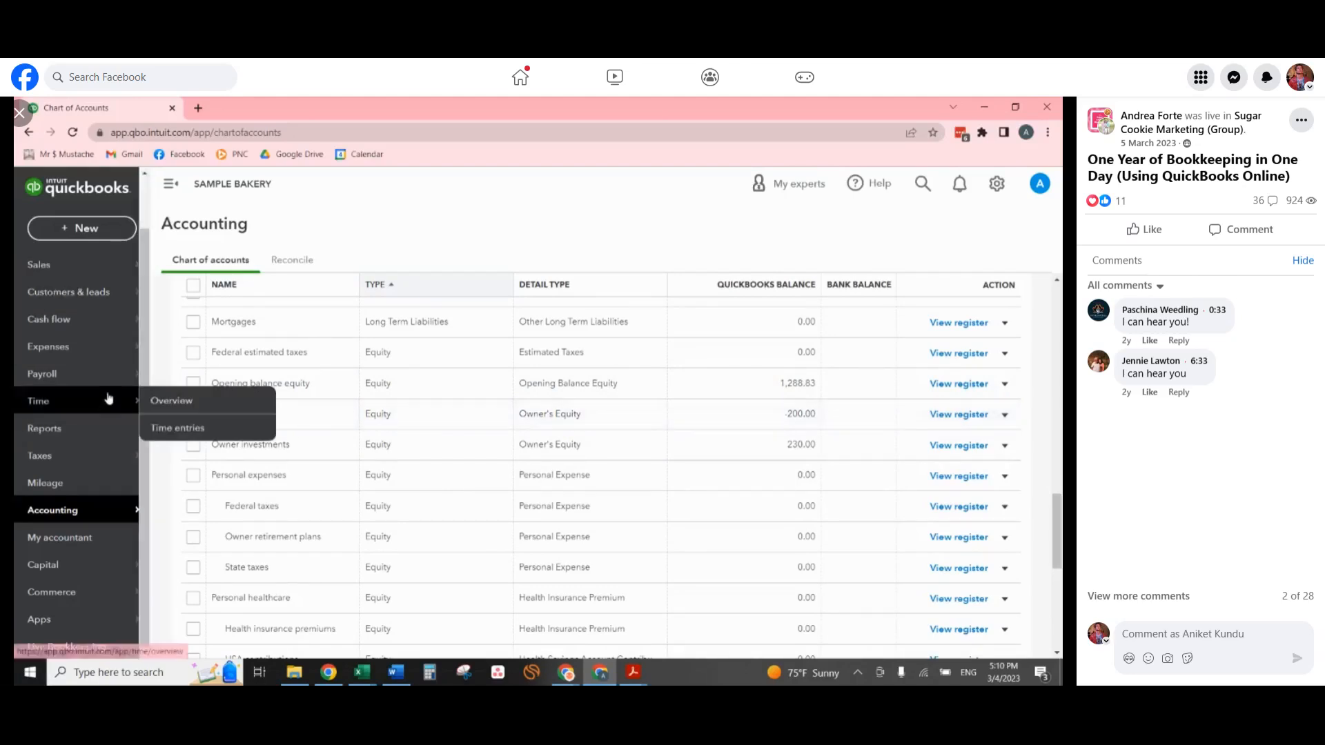
pyautogui.scroll(1, 61, 578)
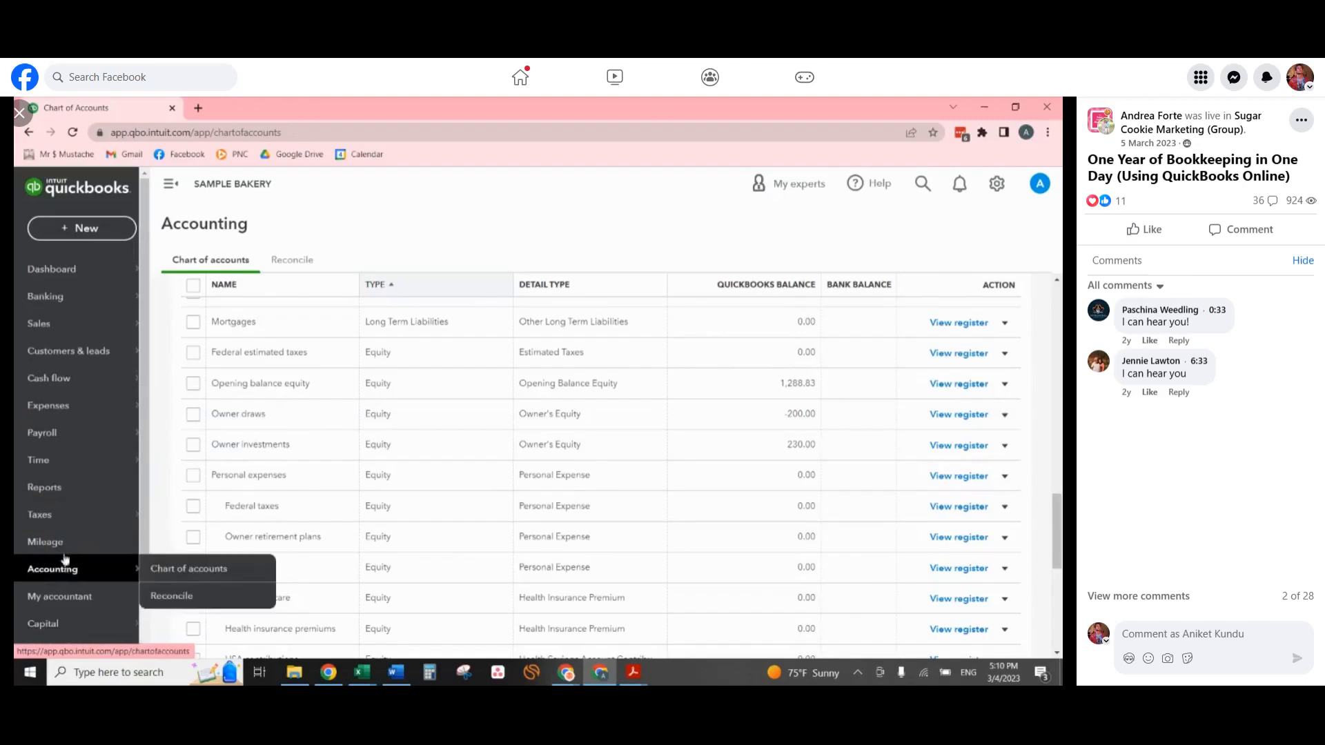
# Open the Customers list in the Sales area and look over the listed customers and the option to add a new one.
pyautogui.moveTo(123, 328)
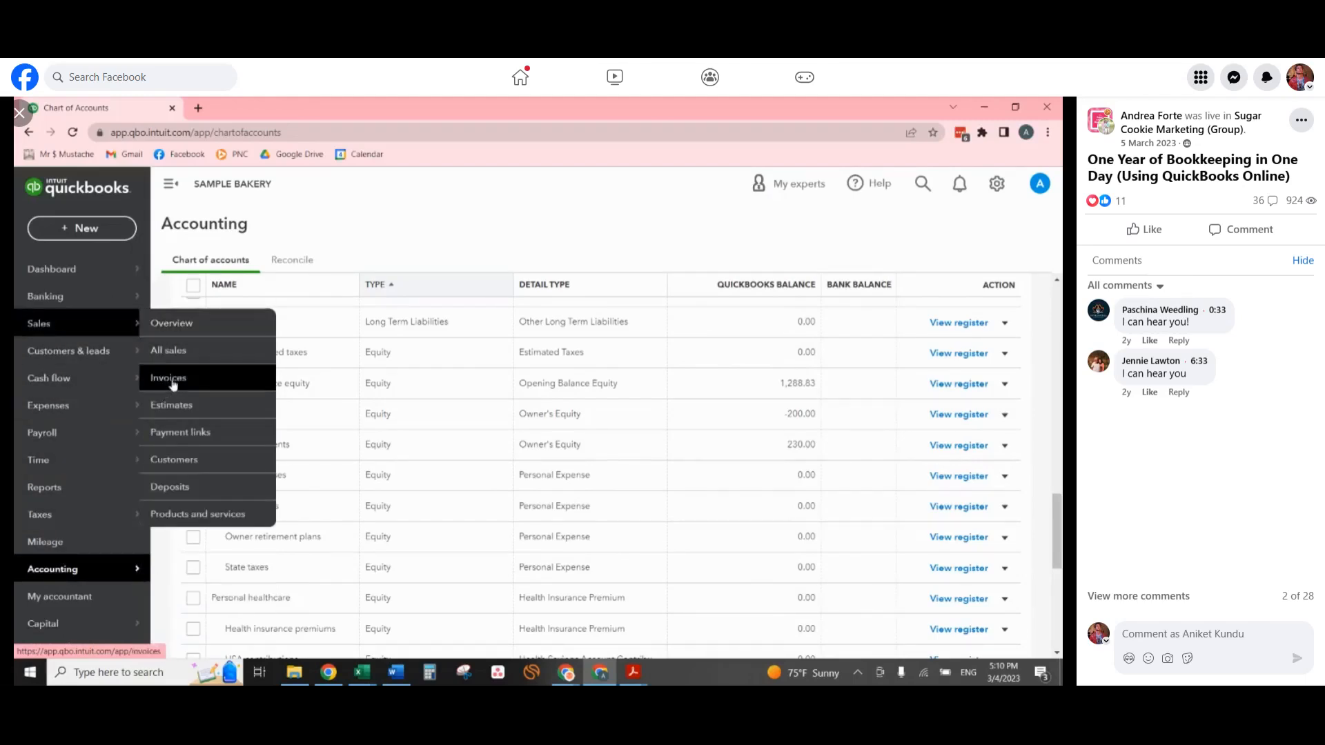
pyautogui.click(178, 461)
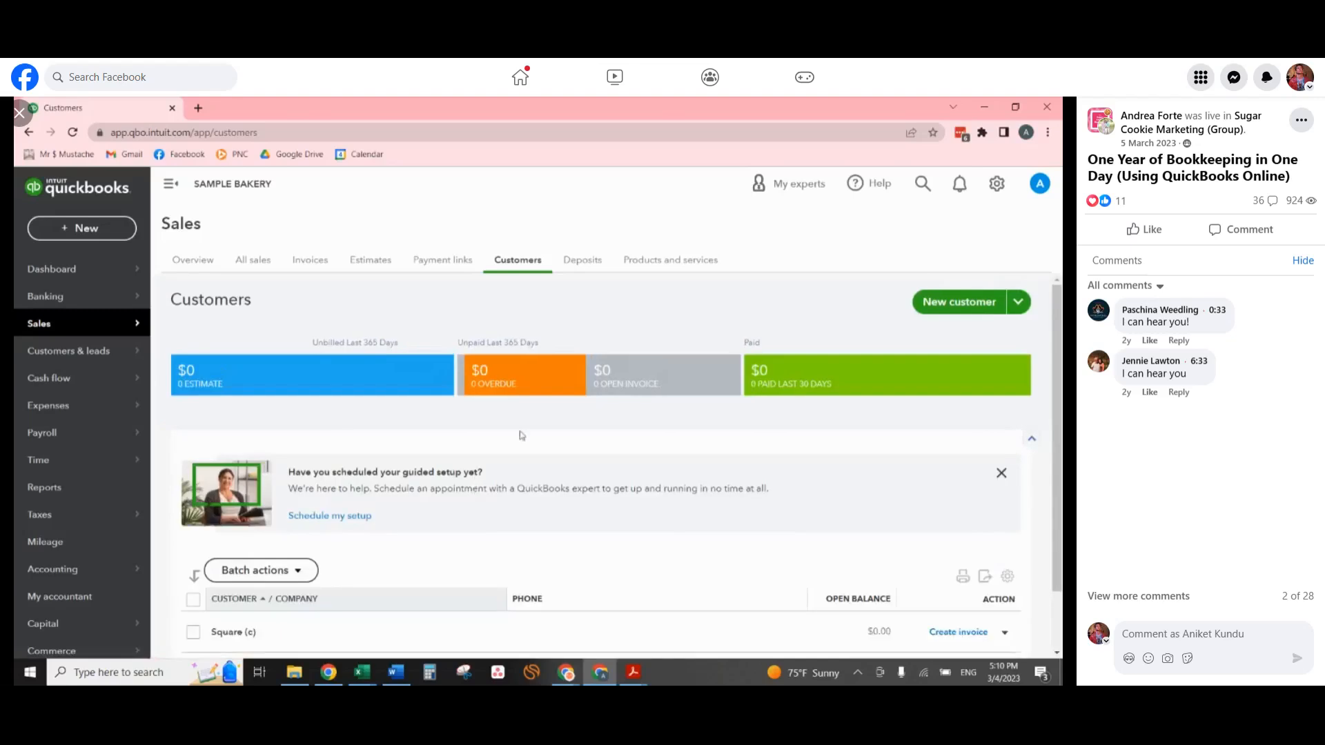
pyautogui.scroll(-1, 559, 420)
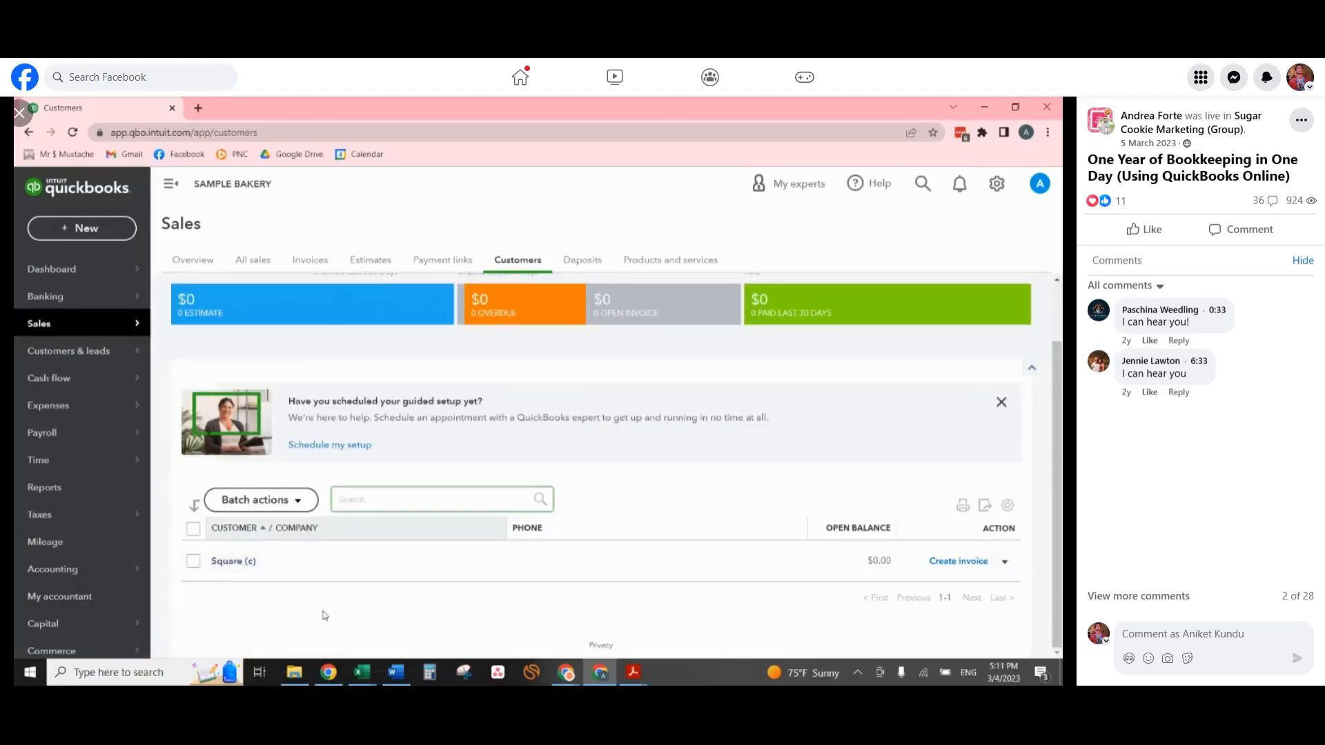
pyautogui.scroll(1, 816, 424)
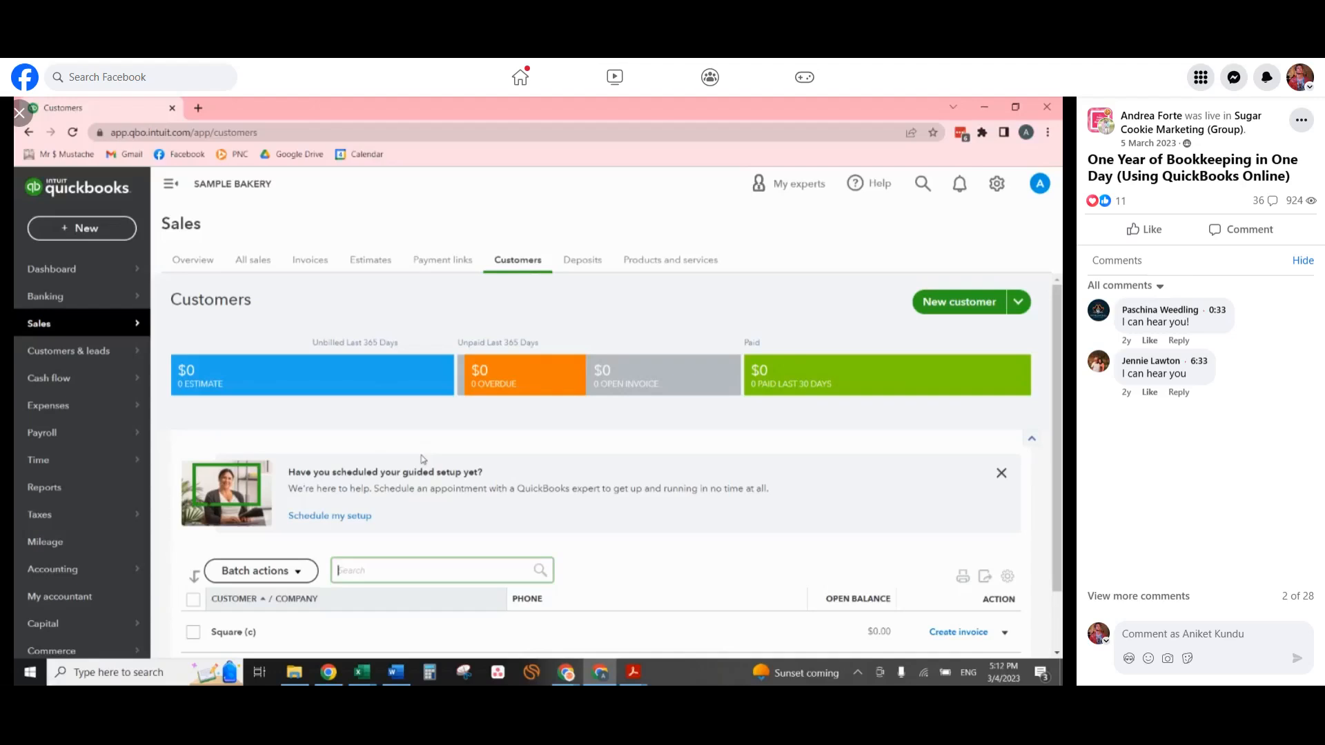
pyautogui.moveTo(950, 337)
pyautogui.hotkey('alt', 'Tab')
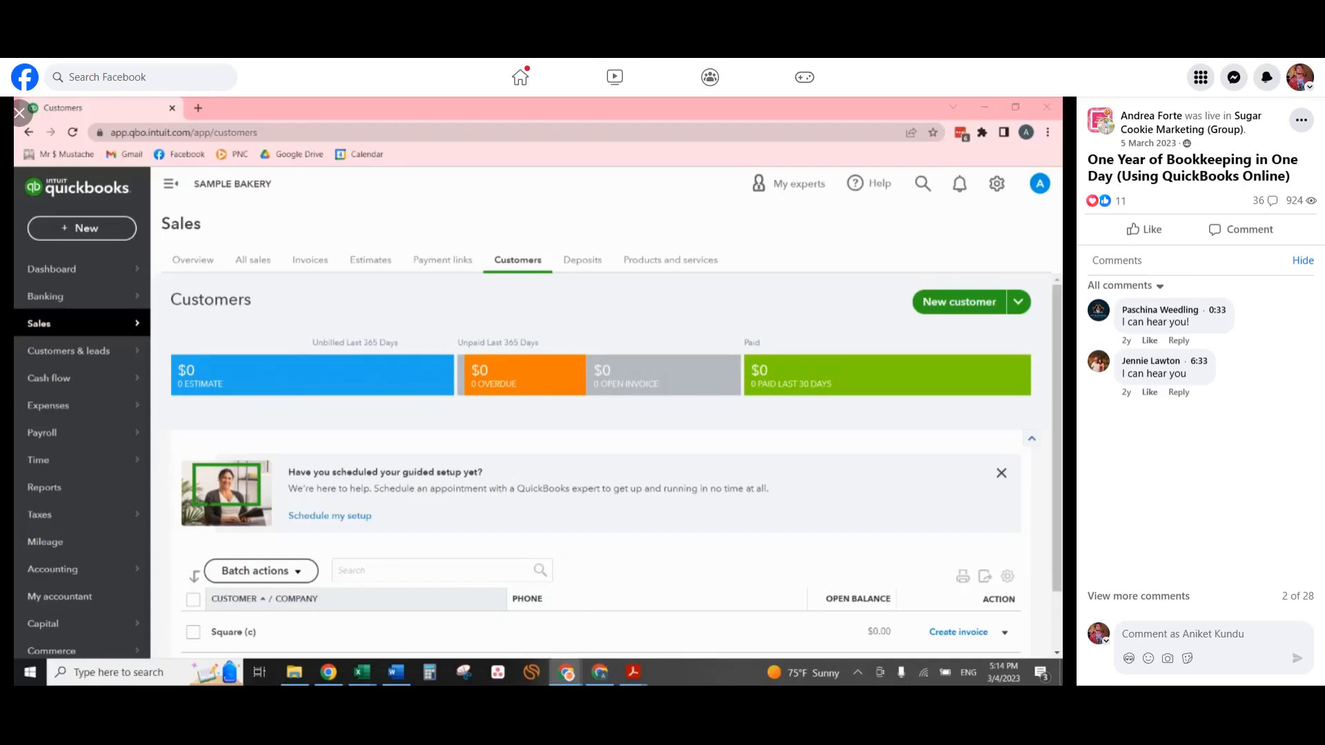